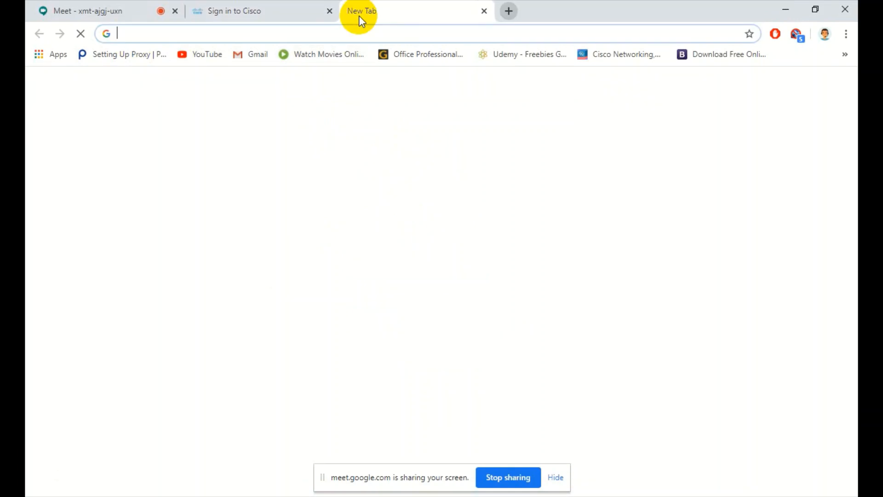
Go to netacad.com in a new tab and reveal the site's full https address.
text(net)
key(End)
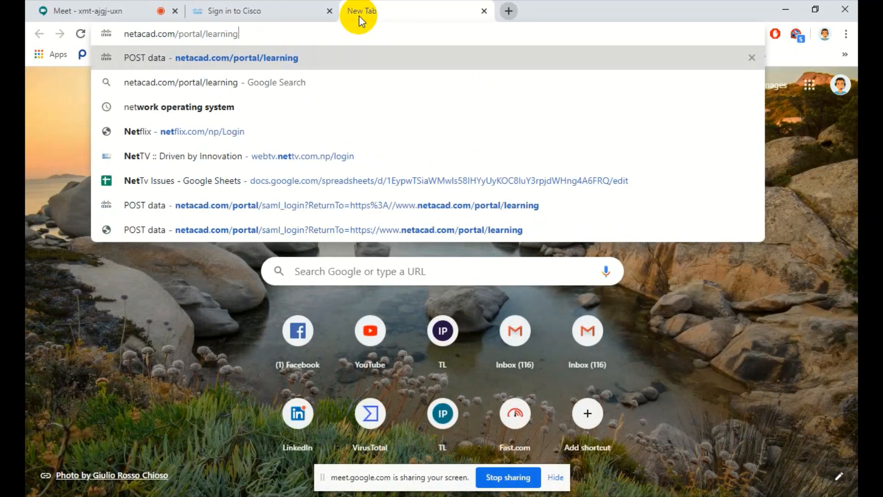
key(BackSpace)
key(BackSpace)
key(BackSpace)
key(BackSpace)
key(BackSpace)
key(BackSpace)
key(BackSpace)
key(BackSpace)
key(BackSpace)
key(BackSpace)
key(BackSpace)
key(BackSpace)
key(BackSpace)
key(BackSpace)
key(BackSpace)
key(BackSpace)
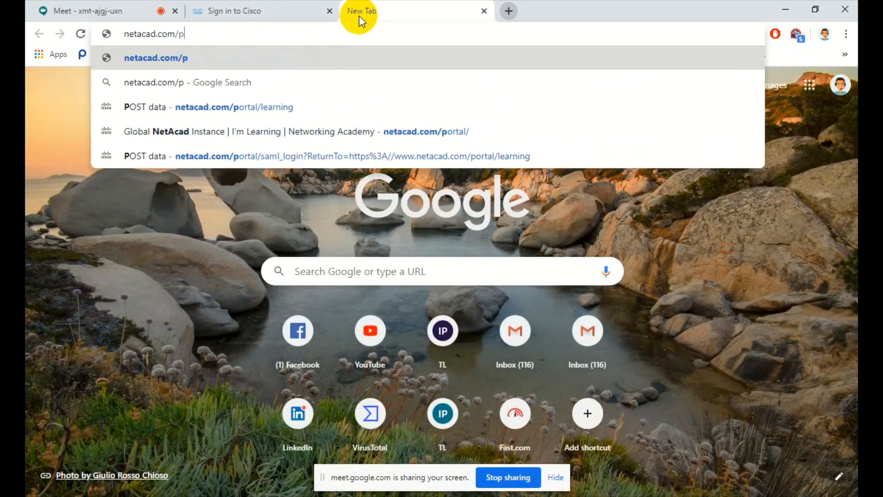
key(Return)
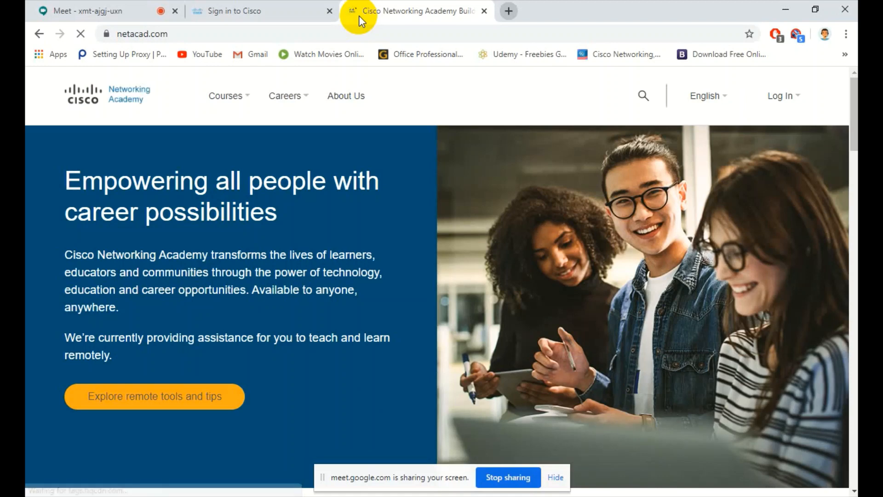
click(234, 34)
click(235, 35)
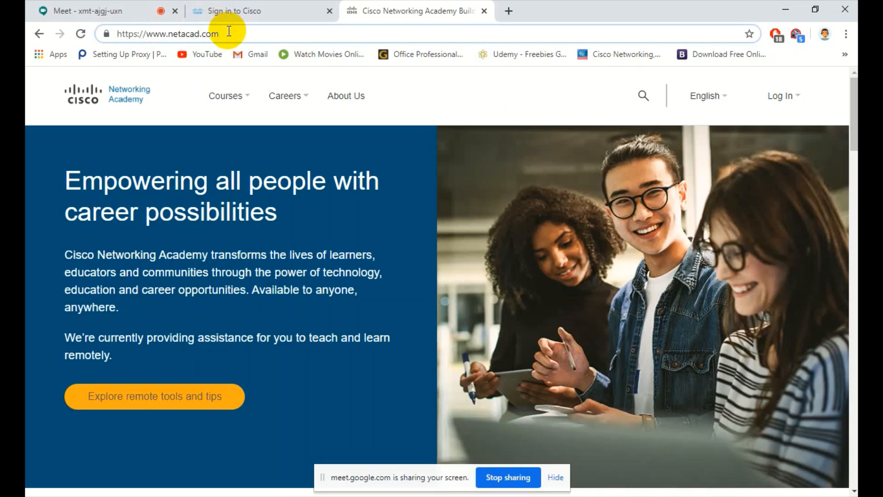
Admit the waiting participant in Google Meet and return to the netacad.com tab.
click(129, 10)
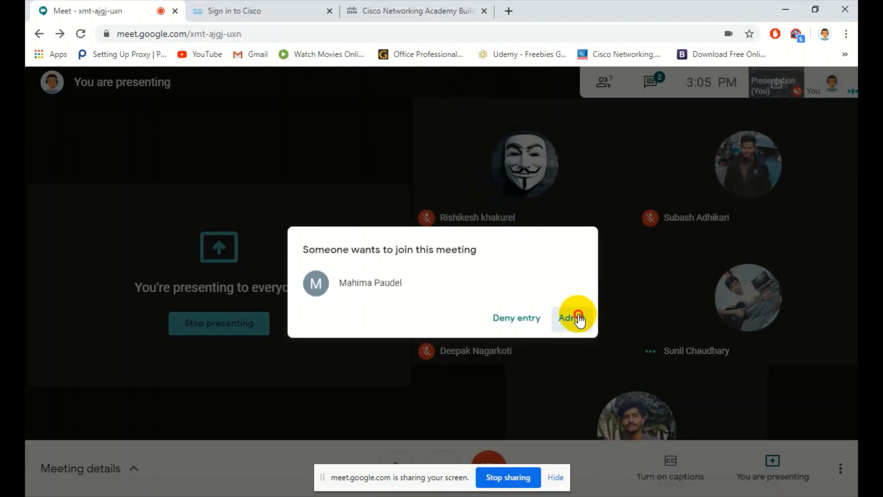
click(578, 315)
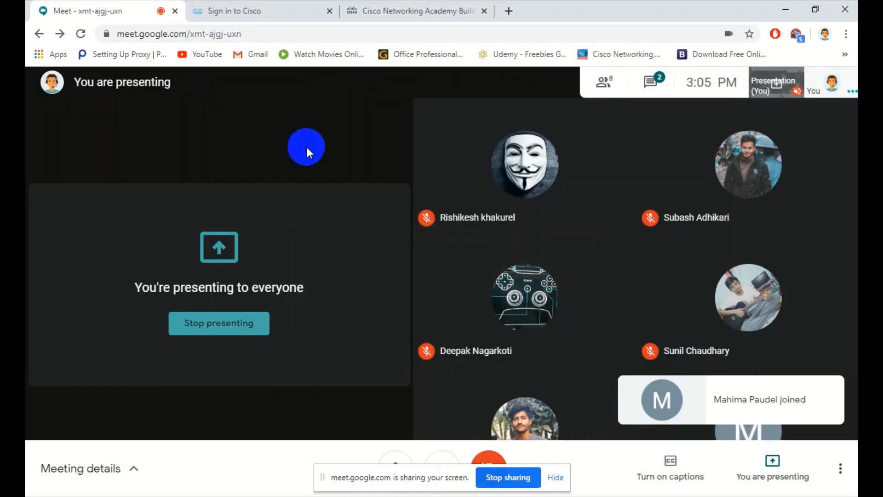
click(389, 12)
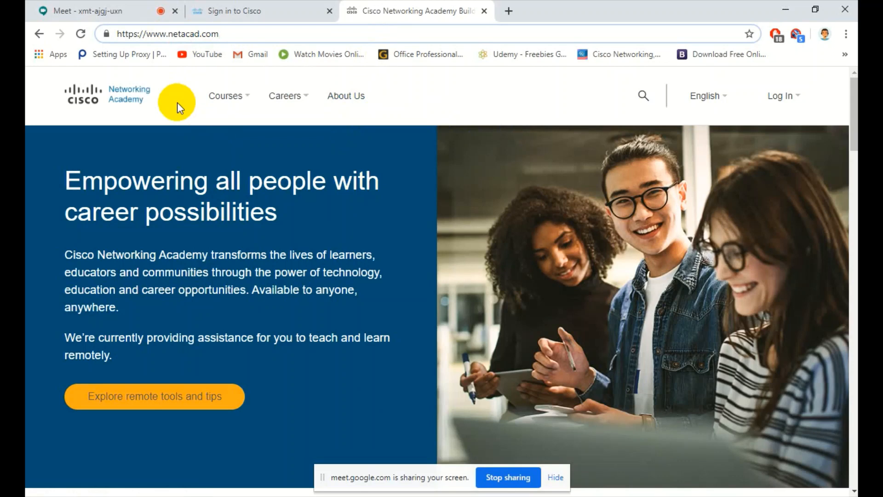
Open Log In > Login and sign in with the saved account password.
click(796, 99)
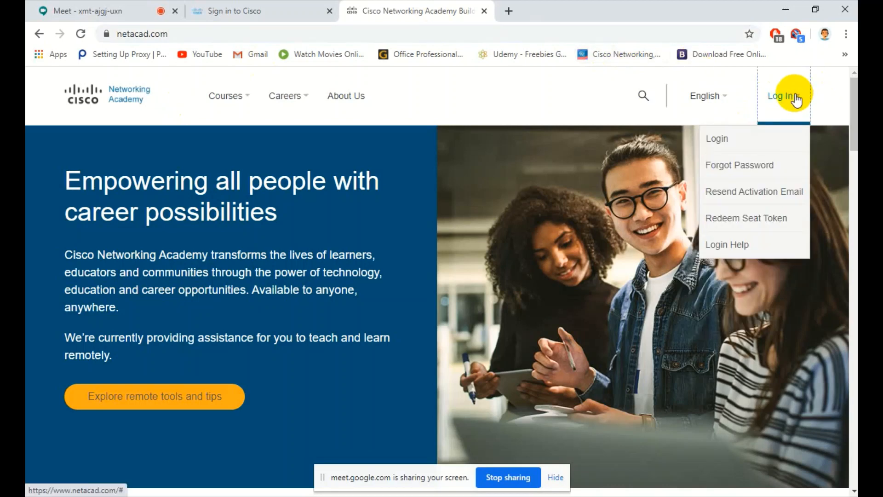
click(753, 142)
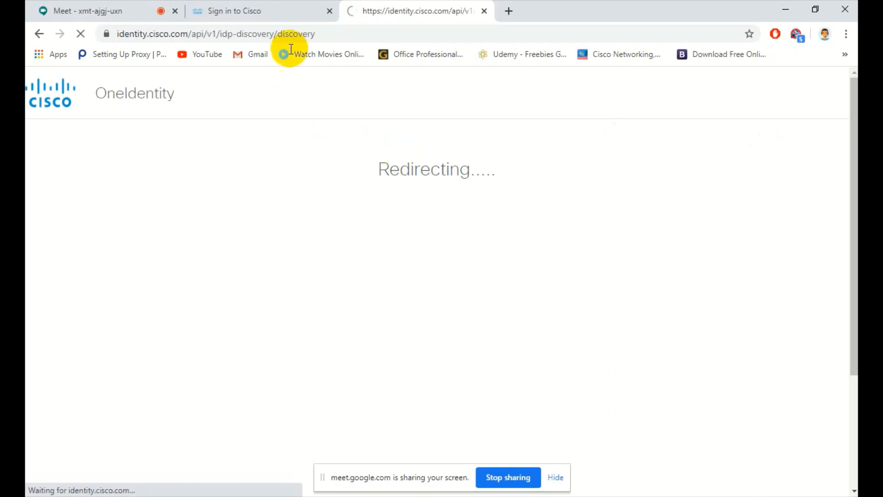
click(331, 11)
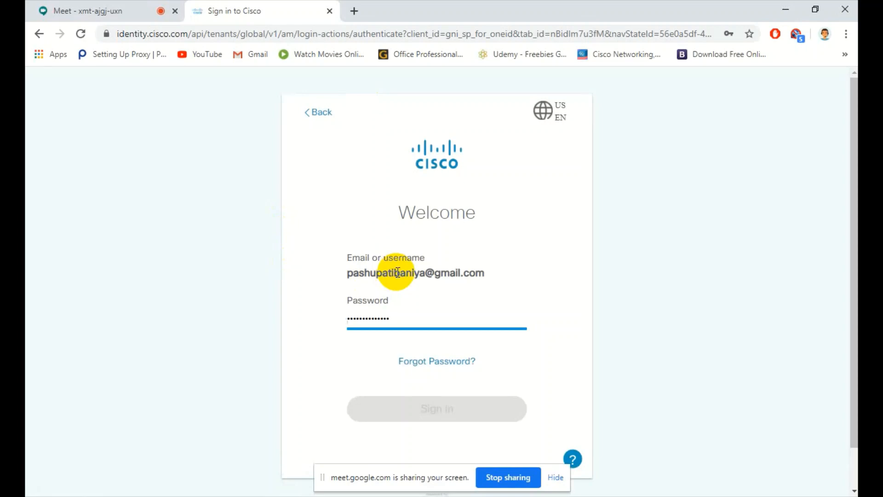
click(478, 316)
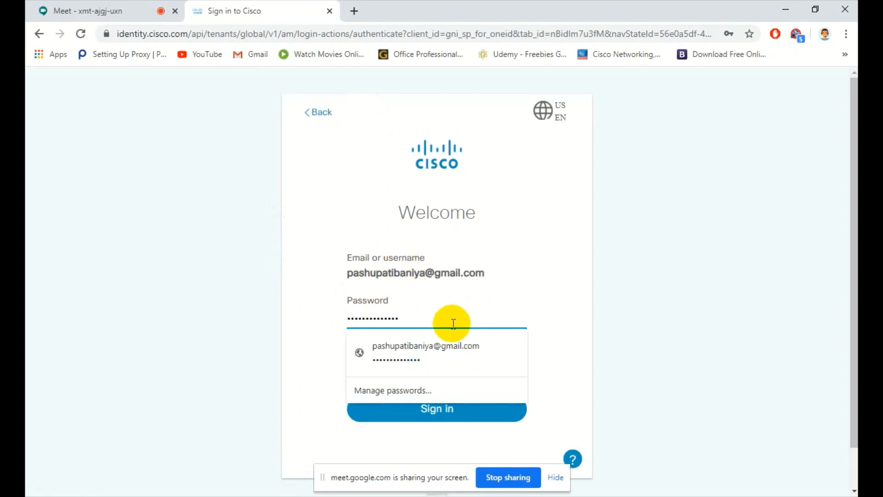
click(425, 352)
click(407, 412)
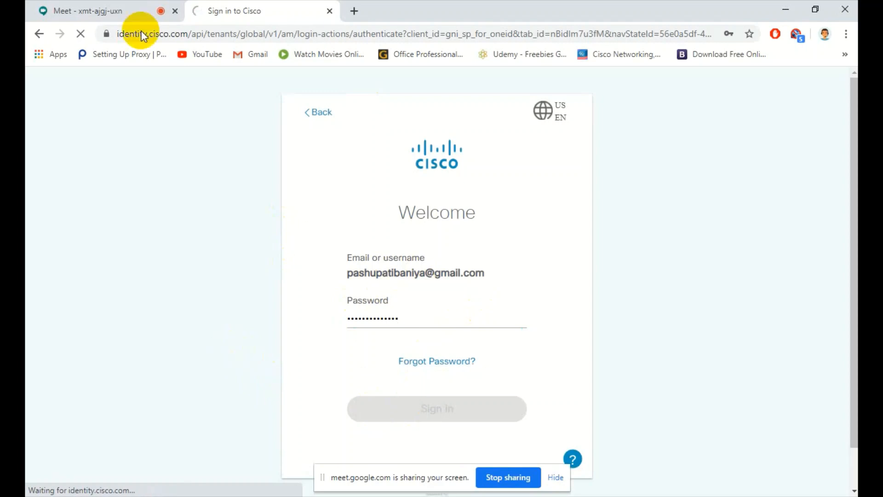
Admit the new Meet participant, then enter the two-step verification code.
click(132, 14)
click(572, 318)
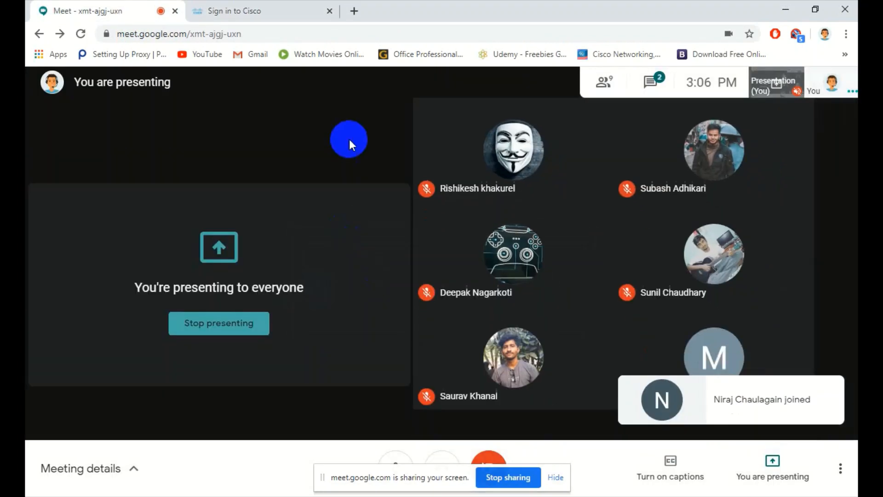
click(267, 10)
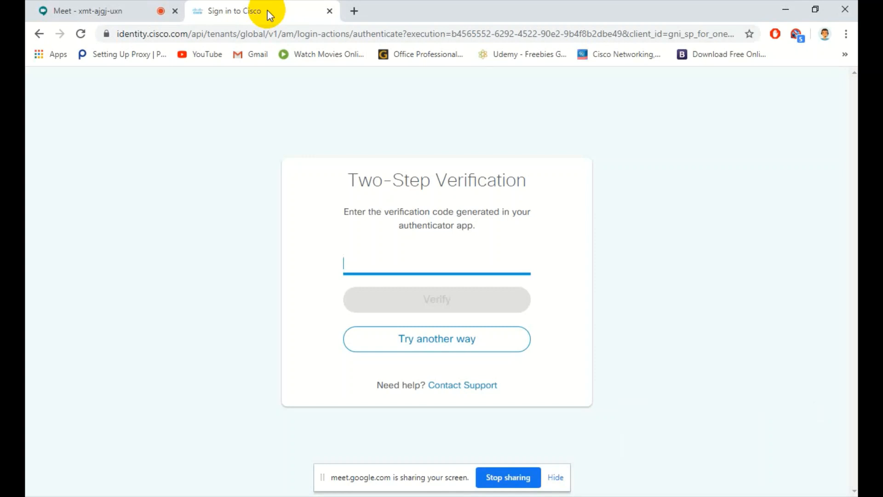
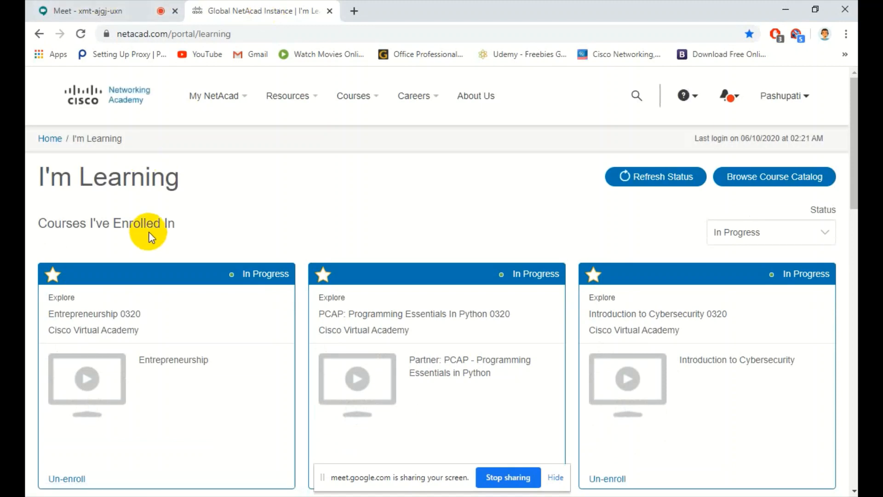
Open the I'm Learning course list and look through the enrolled courses.
mouse_move(209, 105)
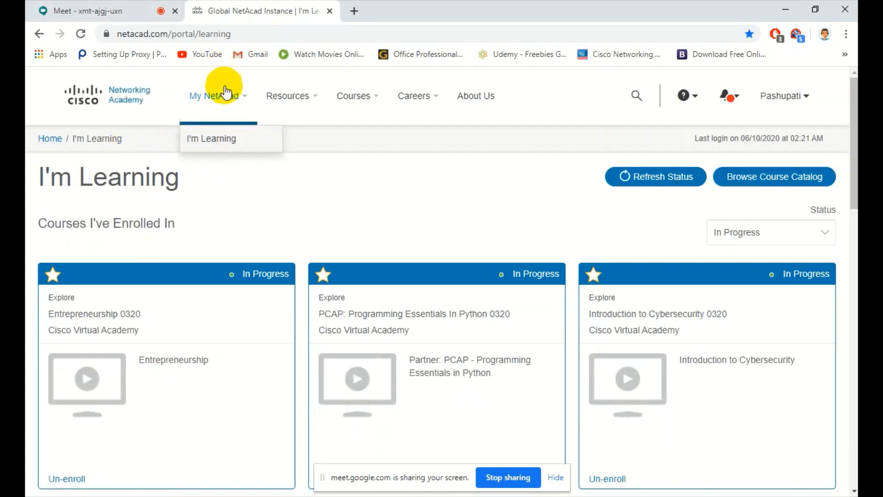
click(244, 191)
scroll(245, 191, down, 3)
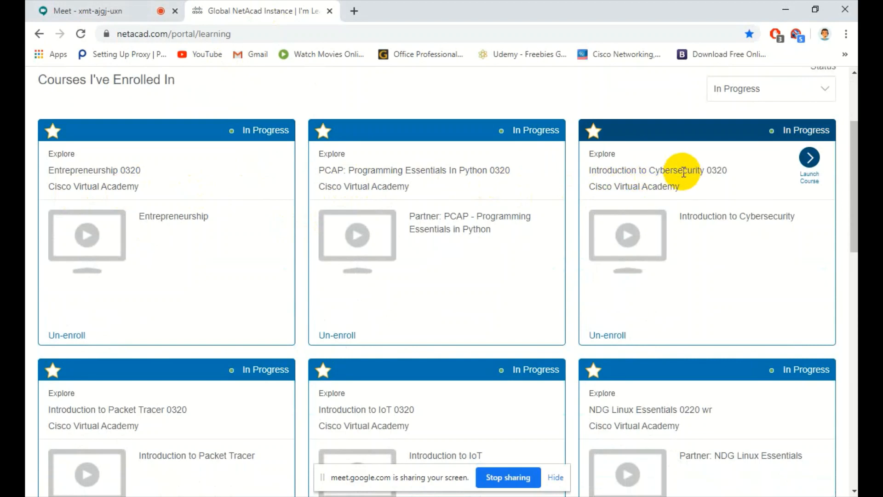
scroll(574, 316, down, 3)
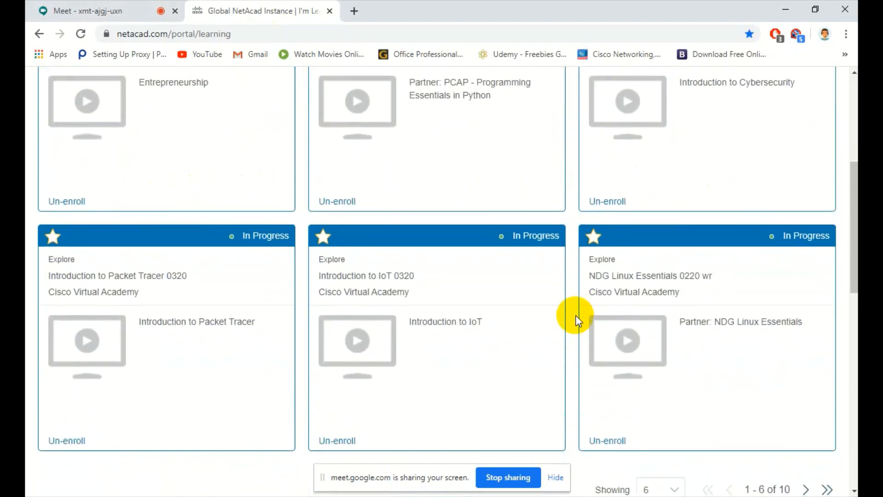
scroll(577, 320, down, 3)
scroll(575, 315, up, 9)
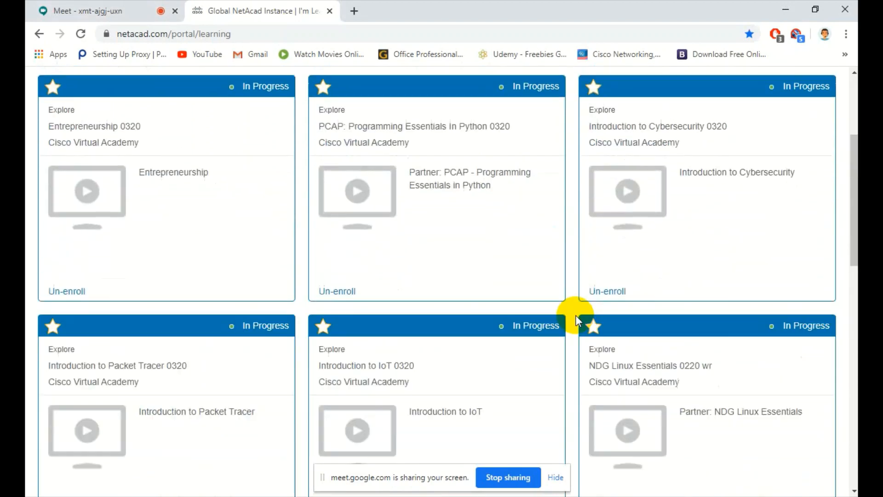
Set the Status filter to Completed and scroll through the results.
click(728, 236)
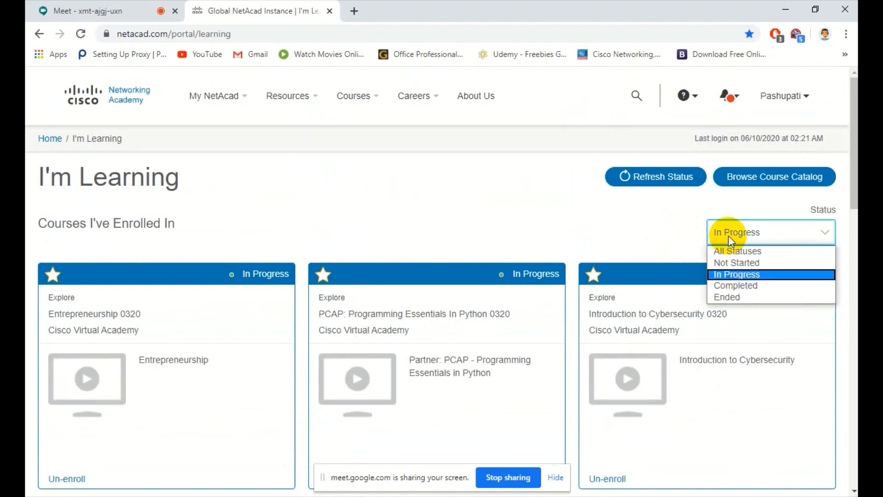
click(728, 288)
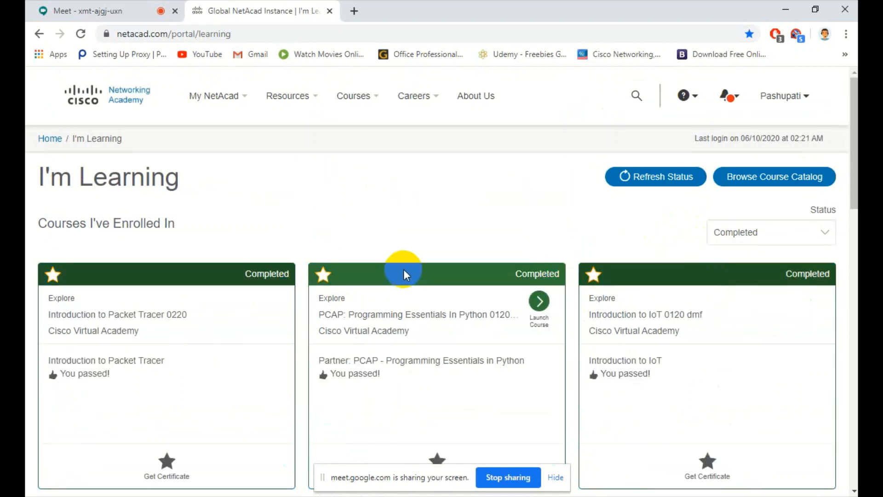
scroll(404, 269, down, 5)
scroll(404, 269, down, 5)
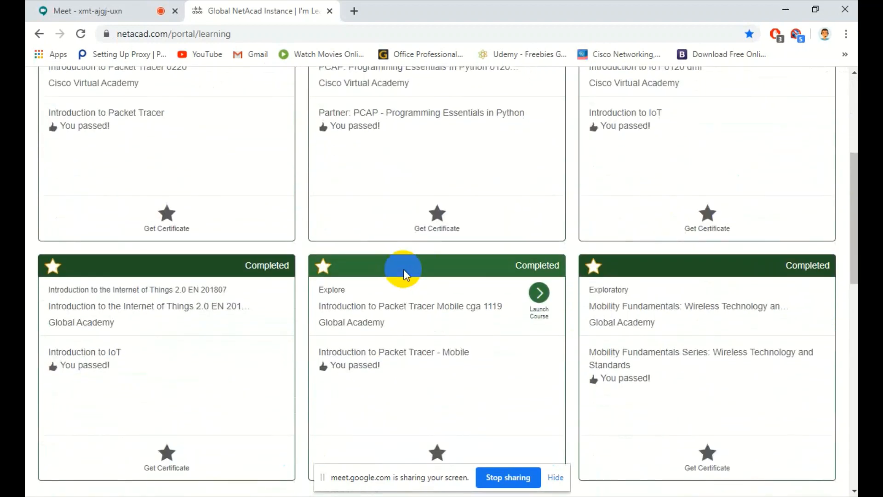
scroll(404, 269, up, 4)
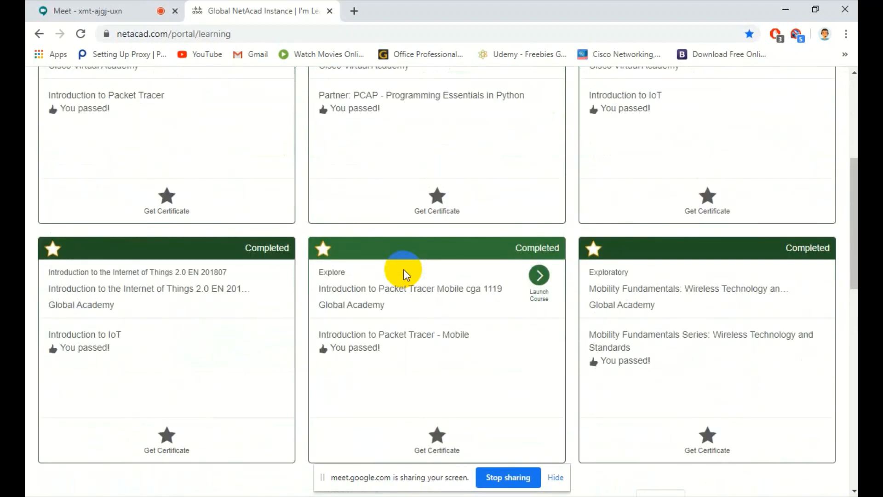
scroll(404, 269, up, 4)
scroll(404, 269, down, 1)
scroll(404, 270, down, 1)
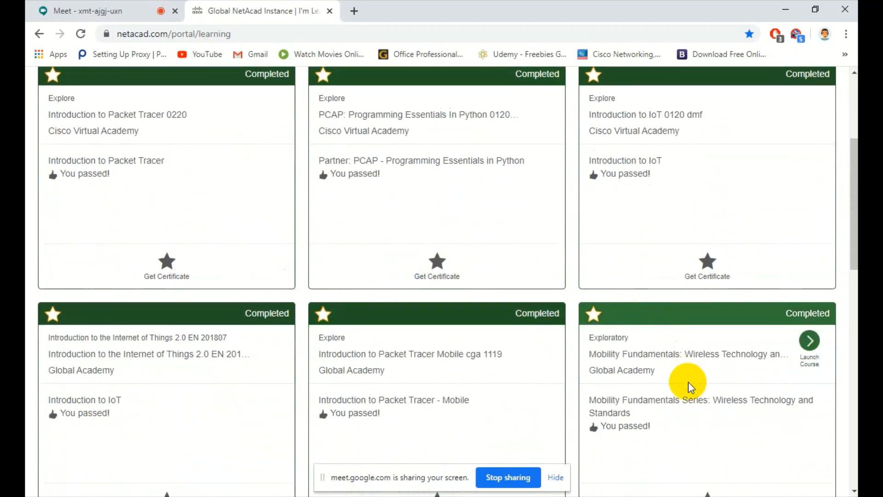
scroll(689, 381, down, 3)
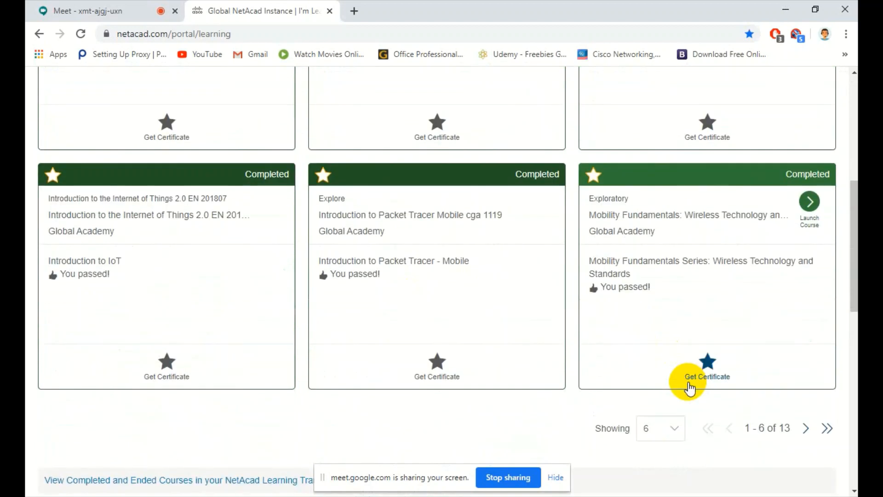
Move to the second page of completed courses (7–12 of 13).
click(808, 432)
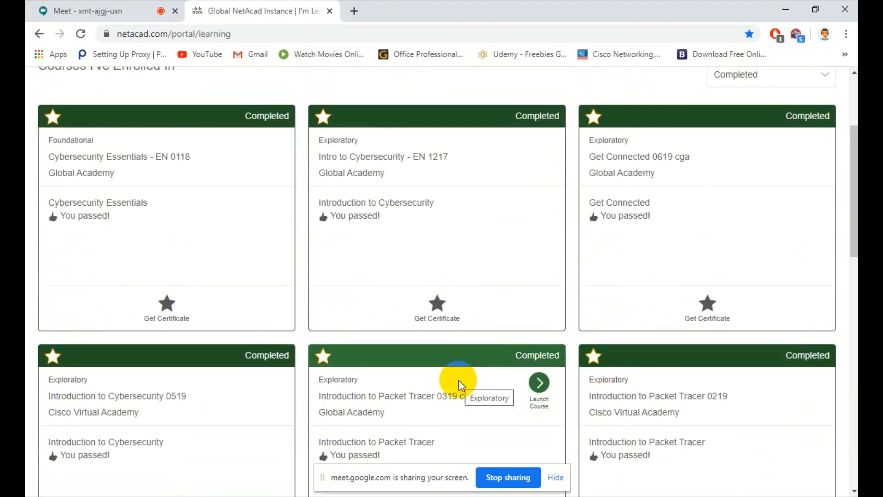
scroll(459, 380, down, 4)
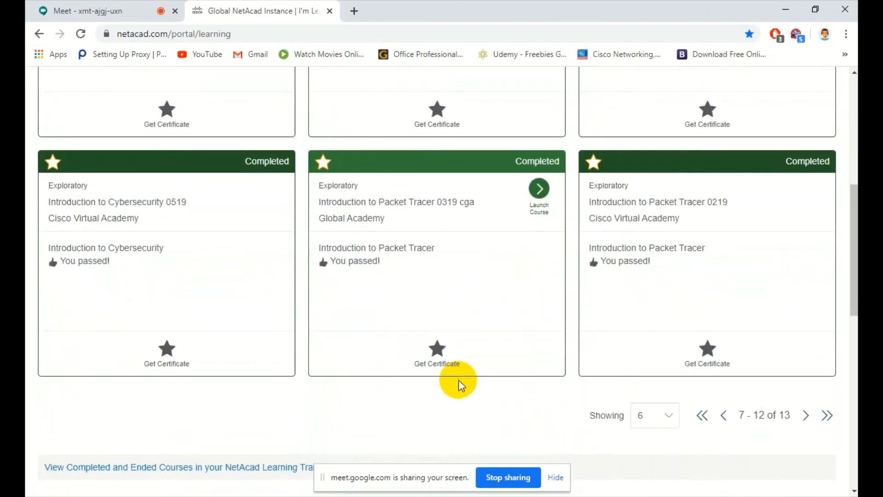
scroll(459, 380, down, 1)
scroll(460, 380, up, 5)
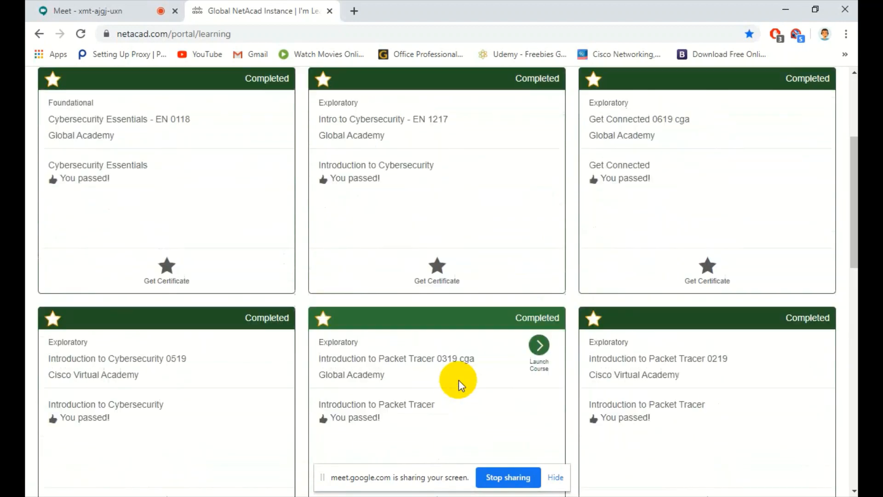
scroll(459, 380, up, 4)
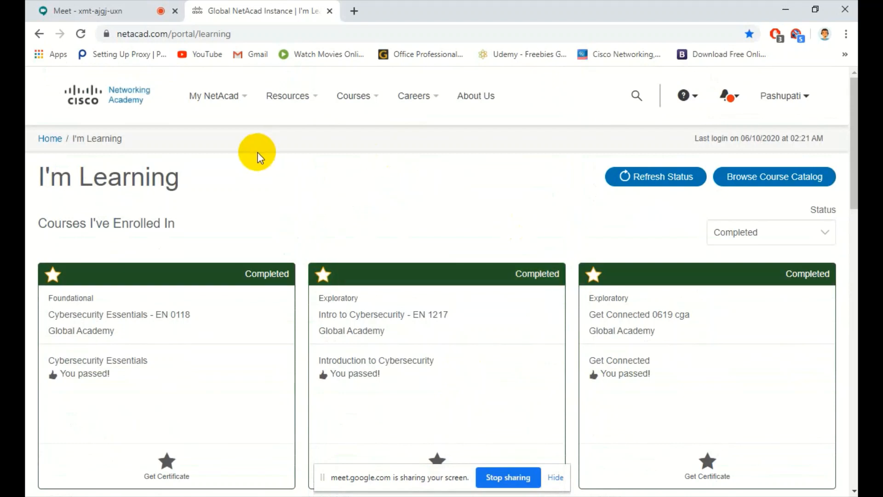
Copy the learning-page address and start a blank Word document.
click(288, 32)
key(ctrl+c)
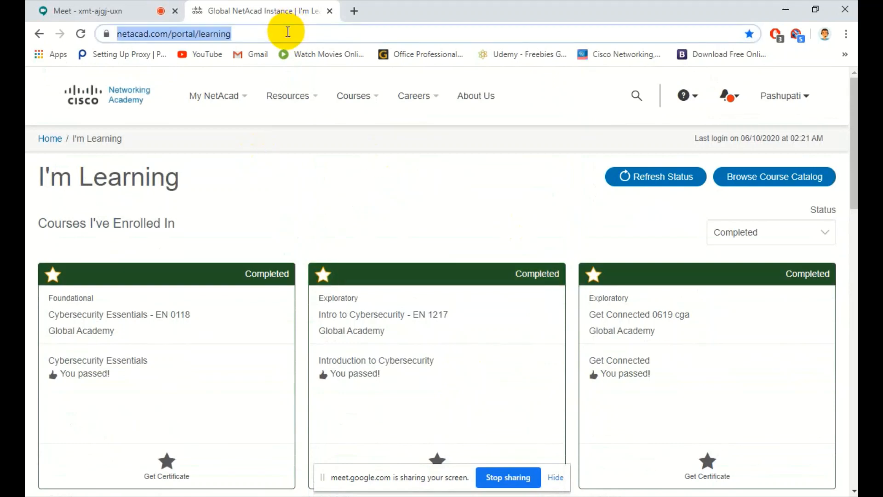
key(super)
text(word)
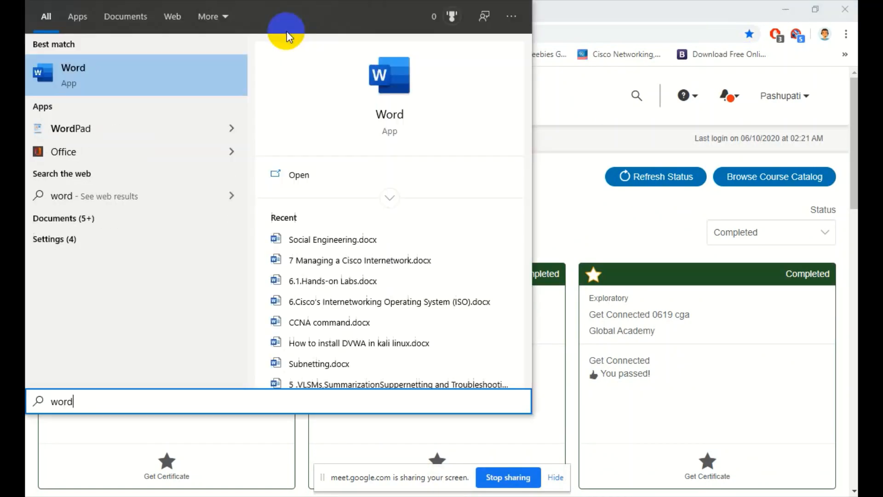
key(Return)
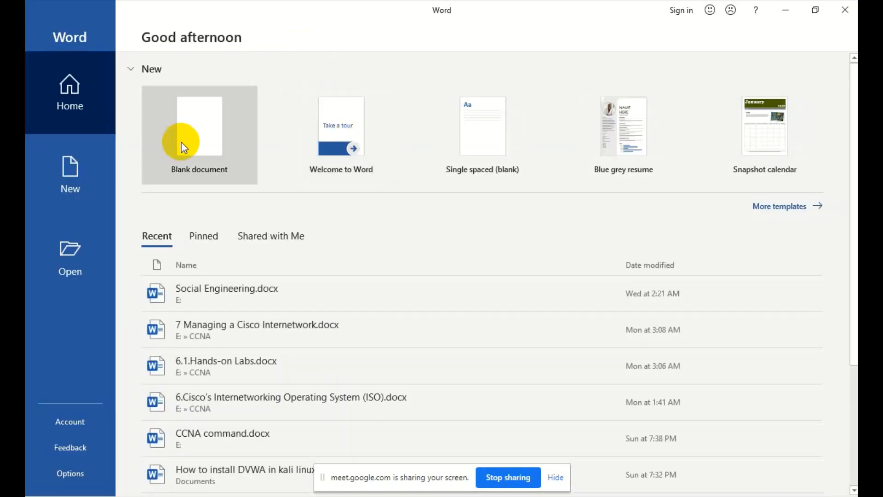
click(191, 137)
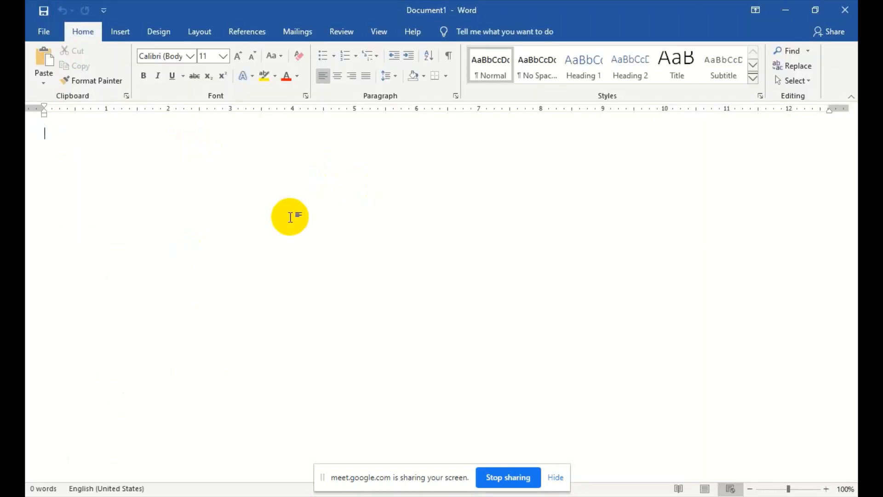
Paste the address into Word and size it to 48 pt.
key(ctrl+v)
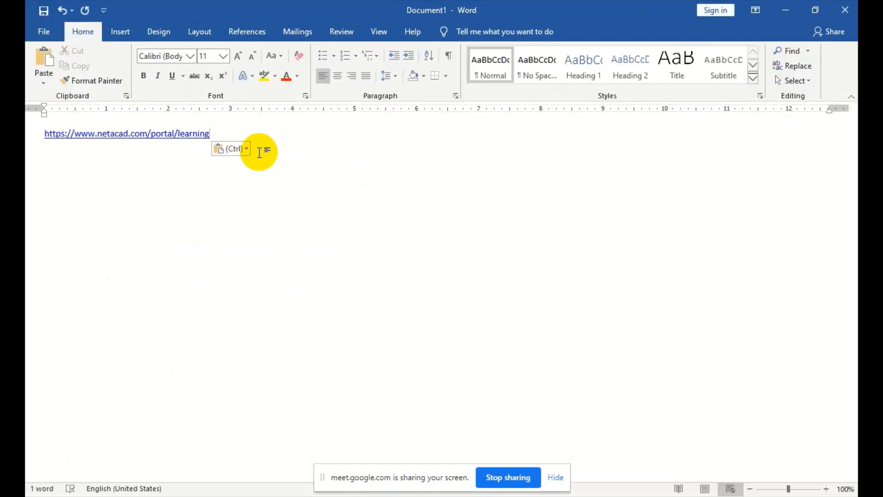
key(ctrl+a)
click(238, 57)
click(238, 57)
click(239, 57)
click(238, 57)
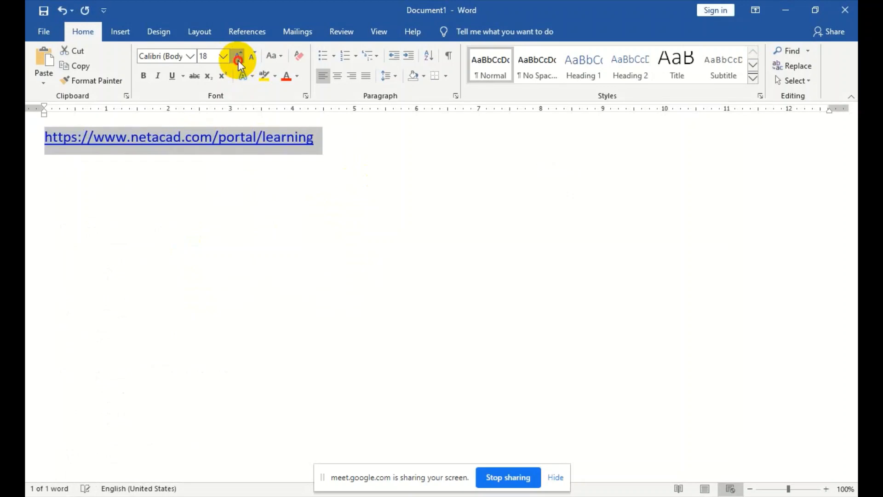
click(238, 59)
click(238, 59)
click(238, 59)
click(238, 59)
click(239, 59)
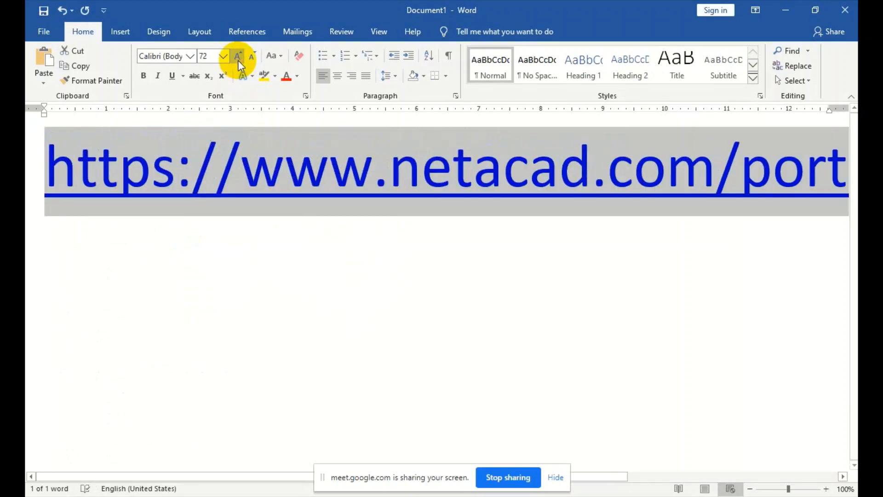
click(254, 60)
click(333, 317)
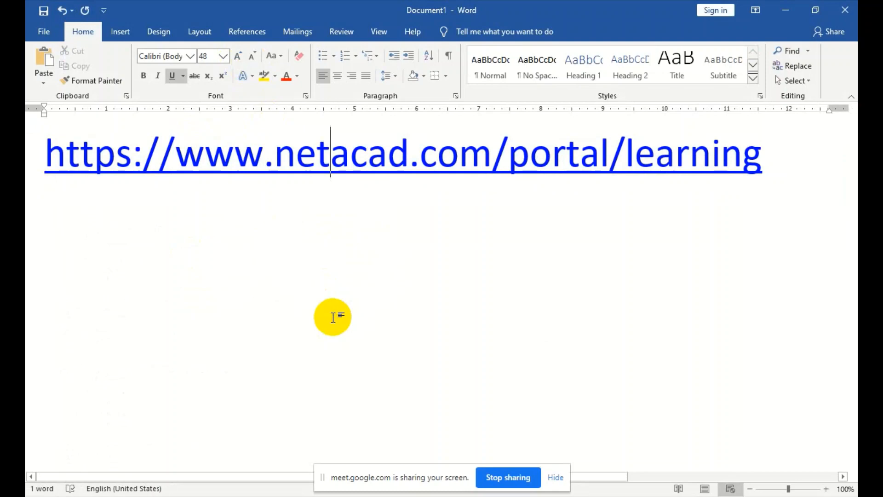
Add an empty paragraph after the address and minimize Word.
click(781, 174)
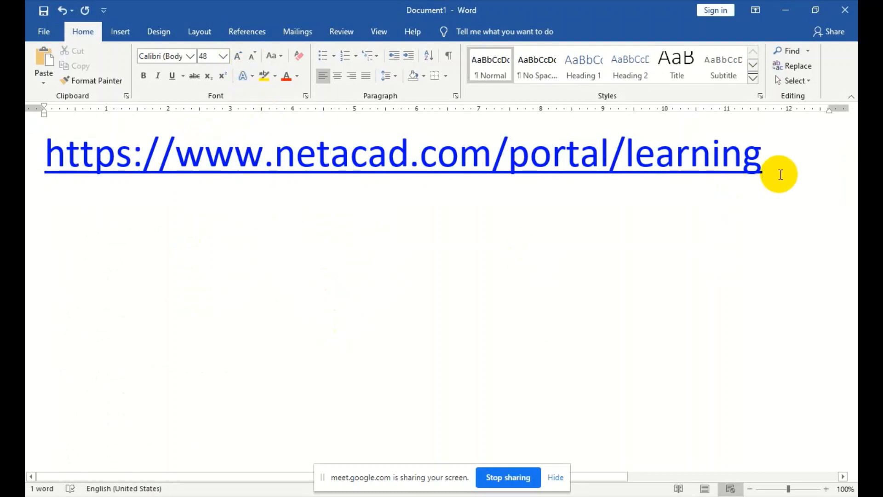
key(Return)
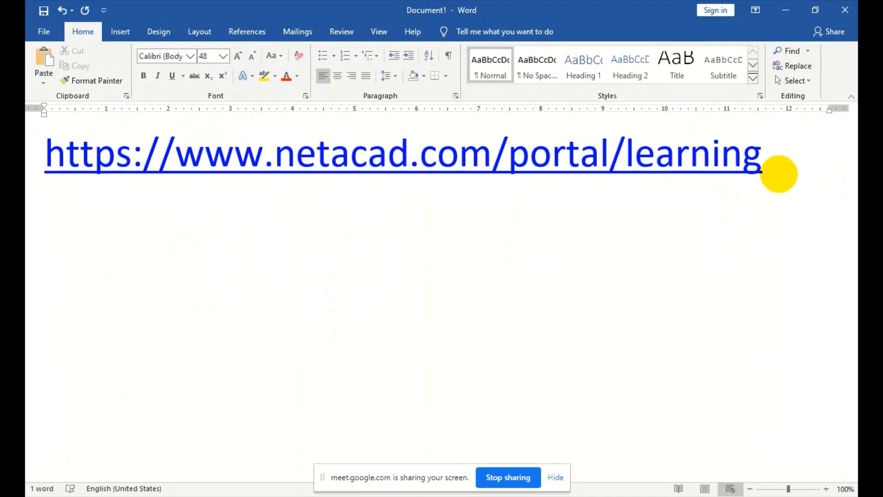
click(799, 9)
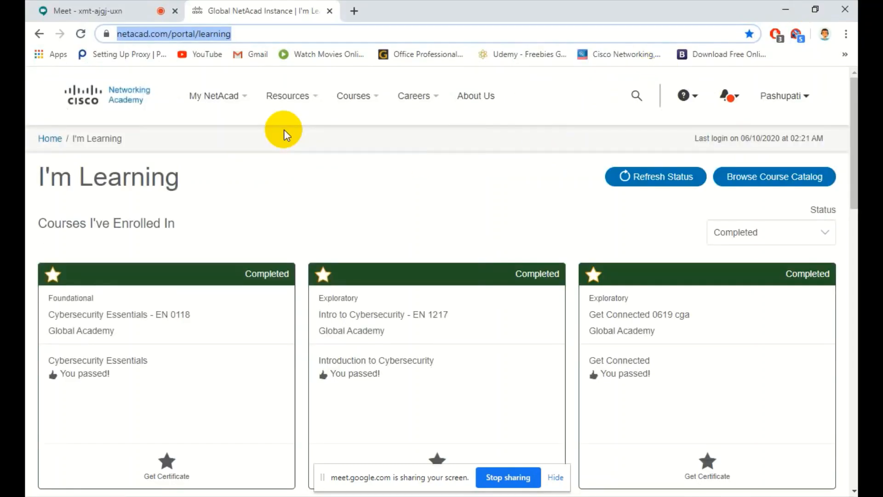
click(297, 106)
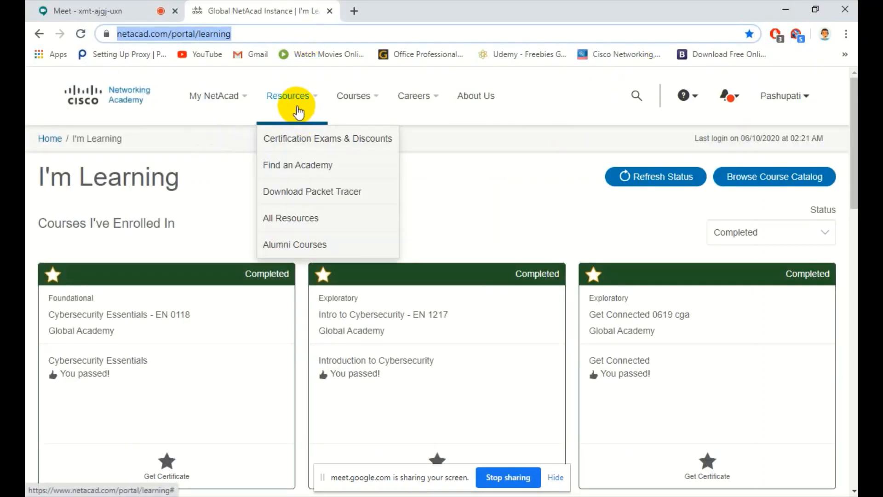
click(295, 191)
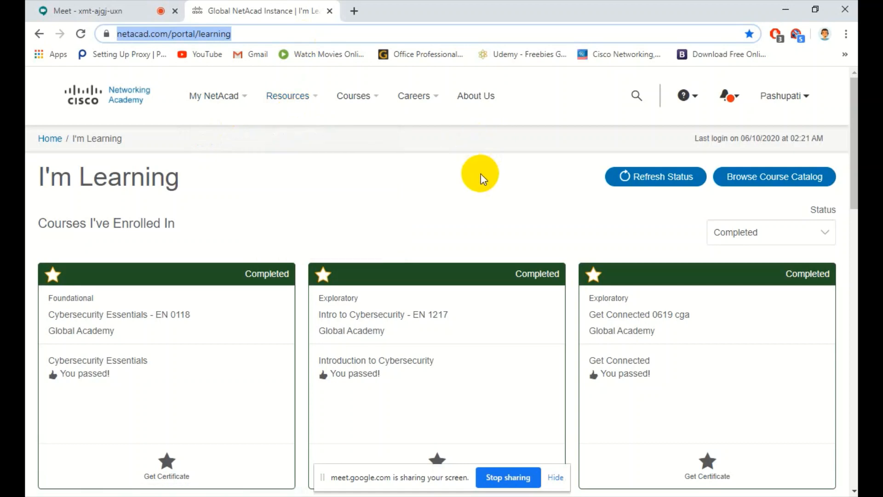
scroll(481, 173, down, 1)
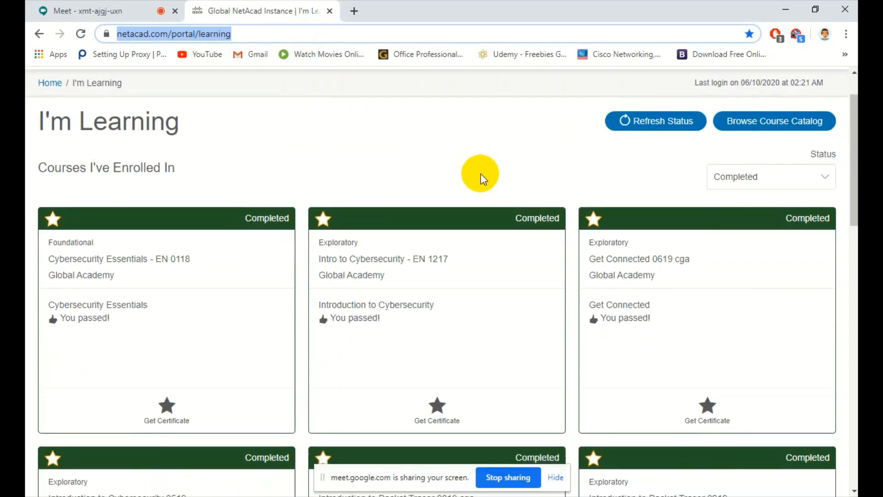
scroll(499, 174, down, 3)
scroll(499, 175, down, 1)
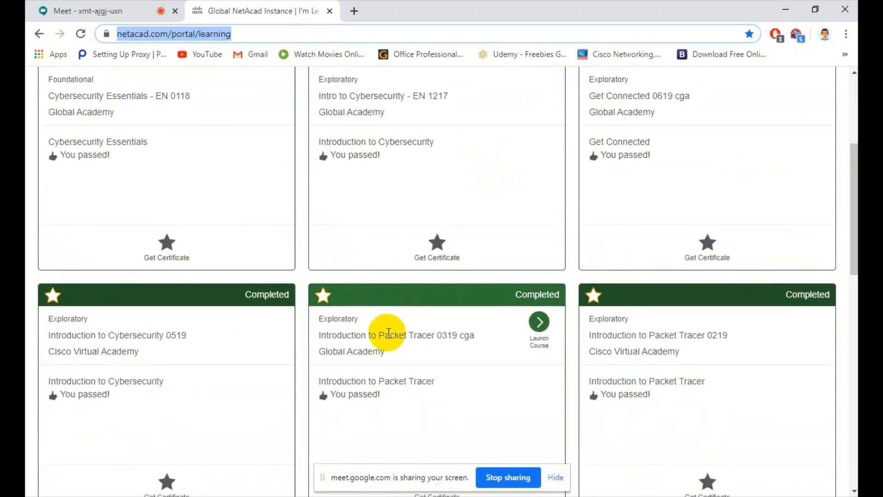
scroll(507, 178, up, 2)
scroll(508, 177, up, 3)
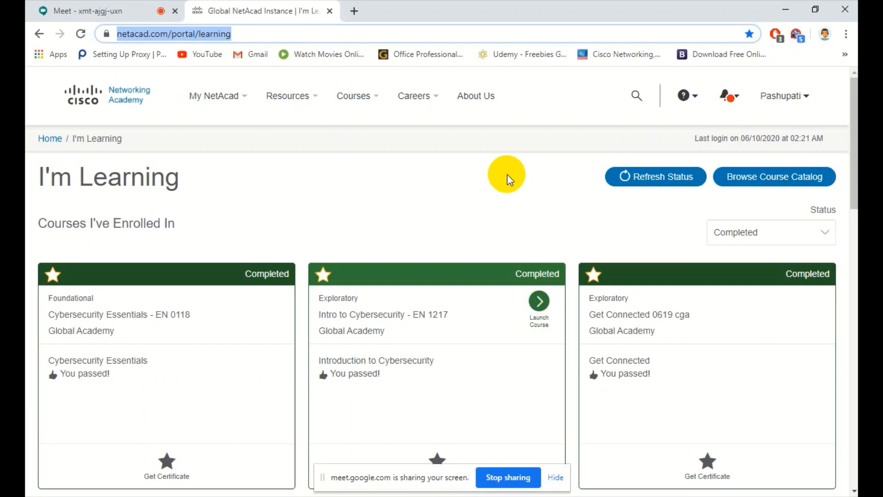
Set the Status filter to In Progress and browse the 10 in-progress courses.
click(725, 231)
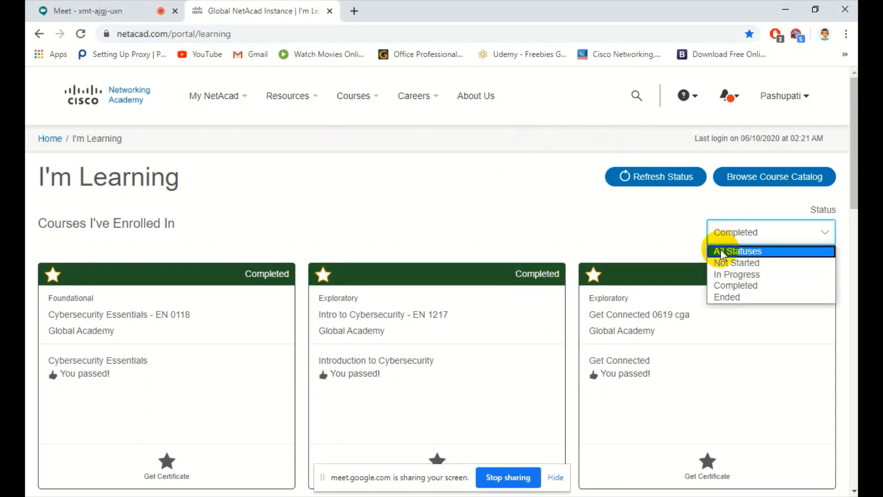
click(727, 274)
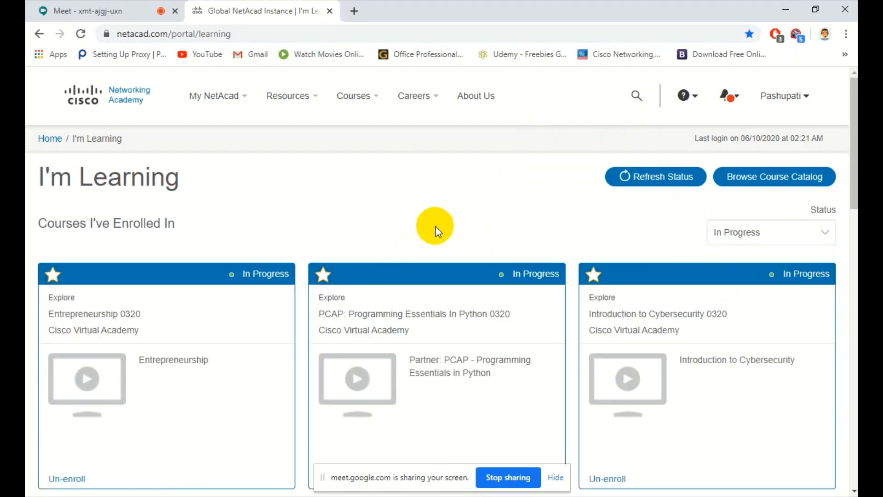
scroll(435, 226, down, 2)
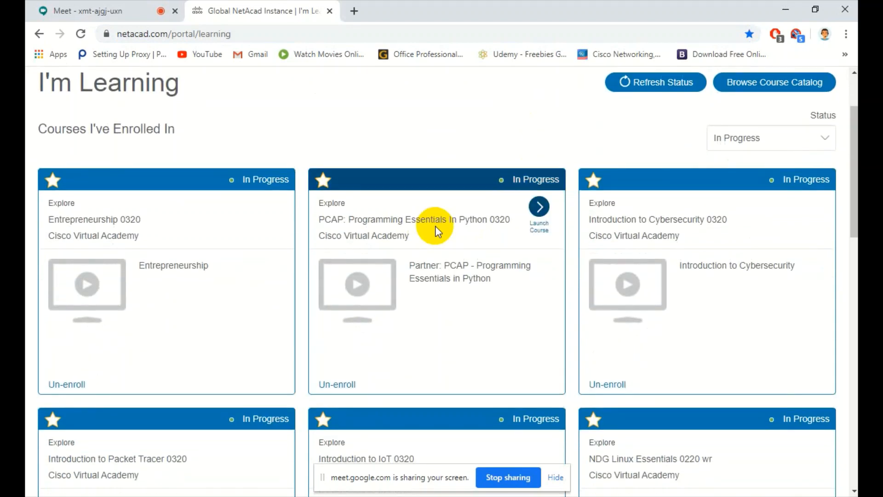
scroll(435, 225, down, 5)
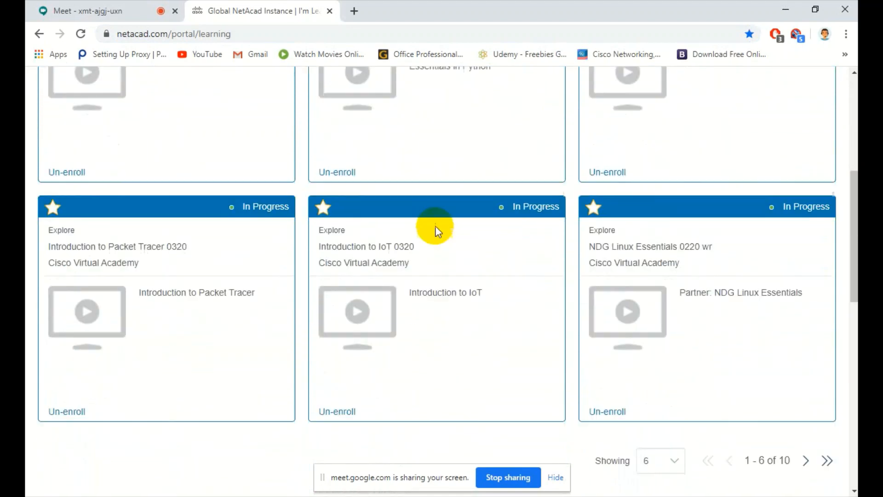
scroll(435, 226, up, 2)
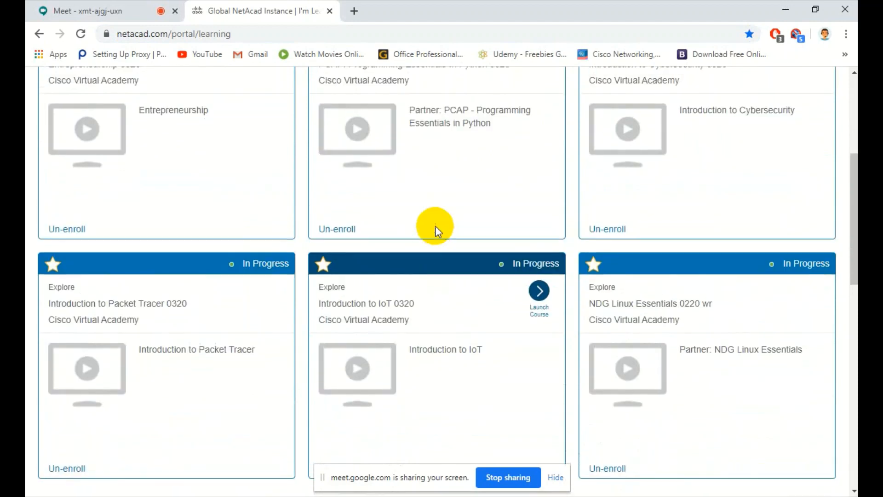
scroll(436, 226, up, 5)
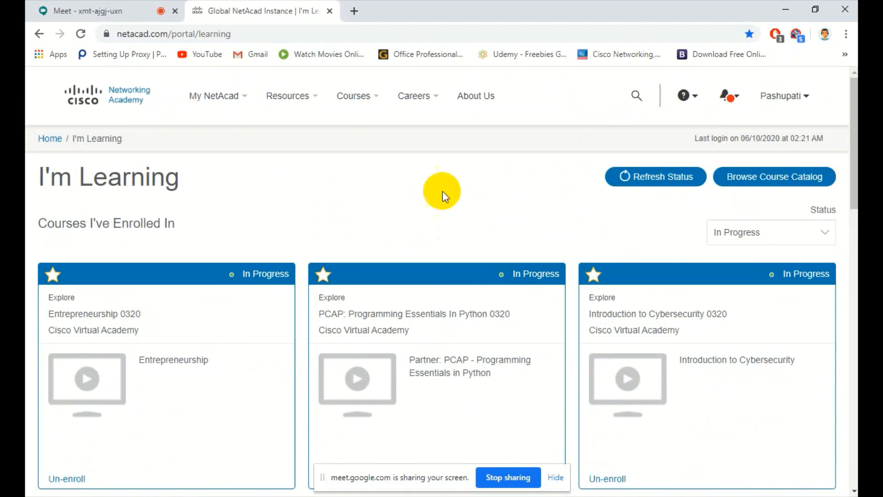
mouse_move(313, 105)
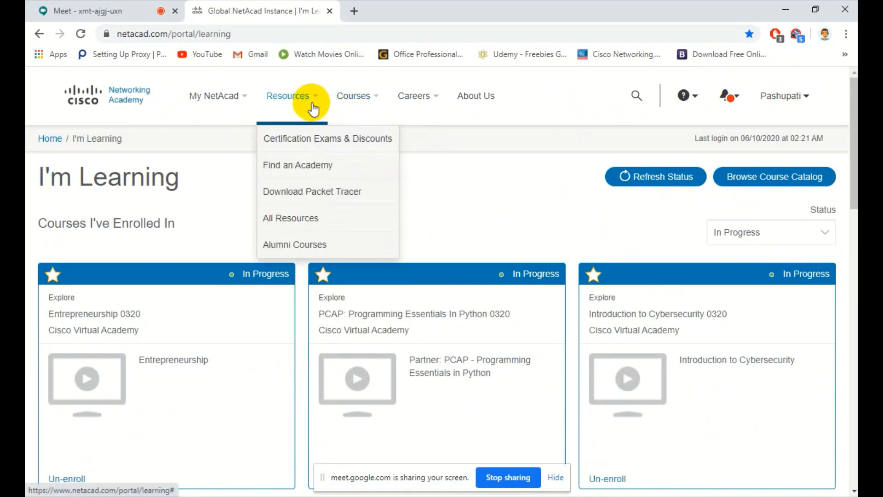
Browse the Packet Tracer 7.3.0 download page, then go back to I'm Learning.
click(311, 192)
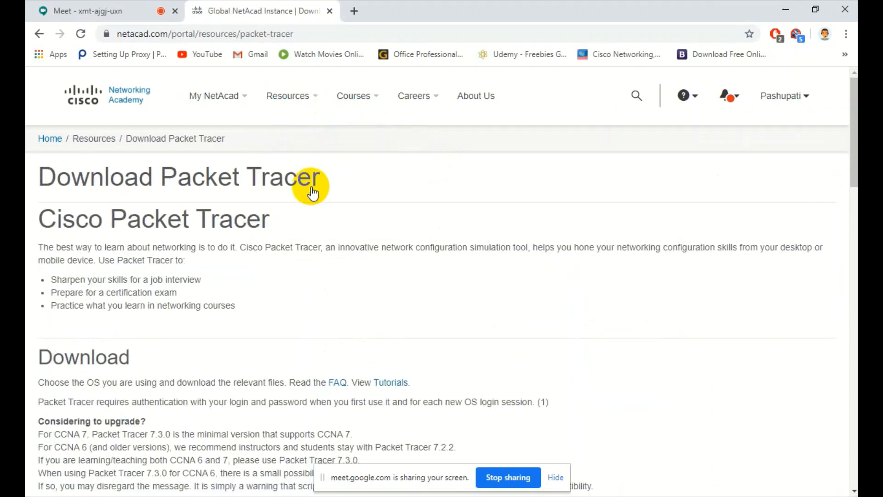
scroll(312, 193, down, 3)
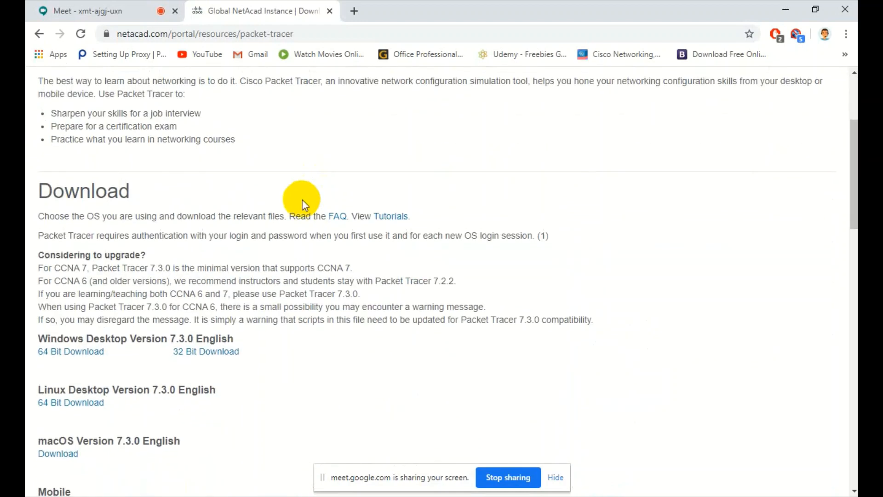
scroll(304, 205, up, 2)
scroll(303, 205, down, 1)
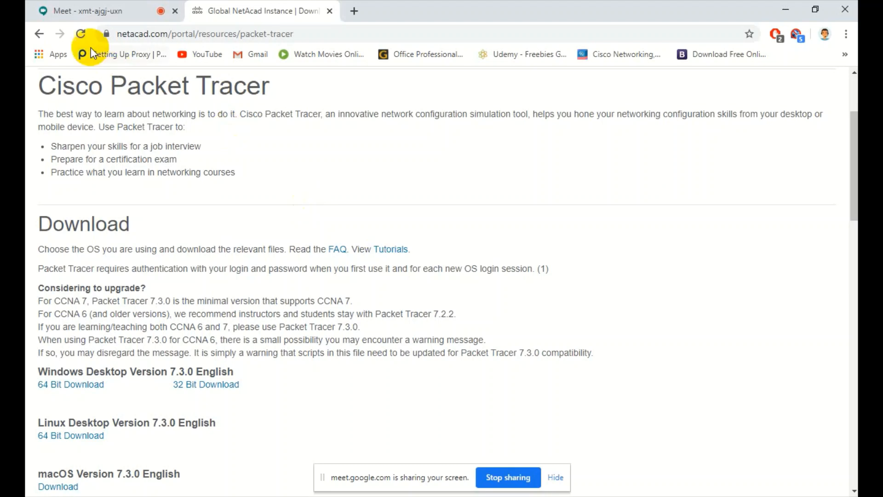
click(39, 34)
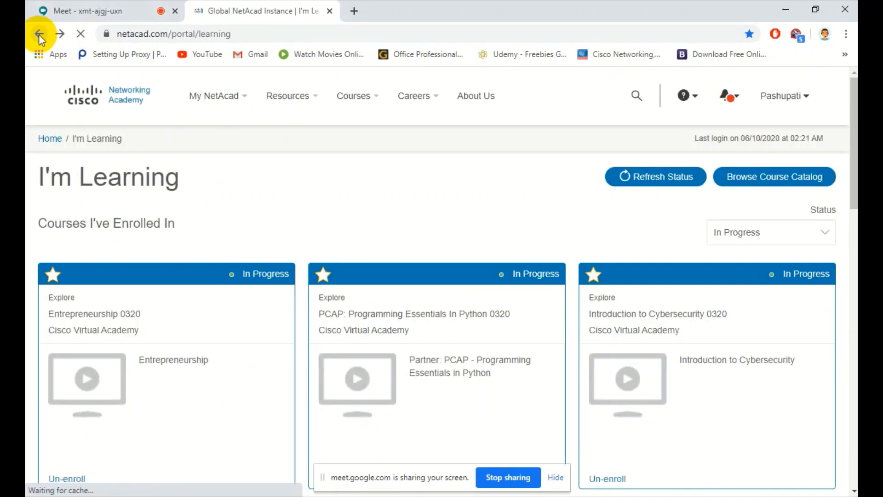
scroll(412, 192, down, 2)
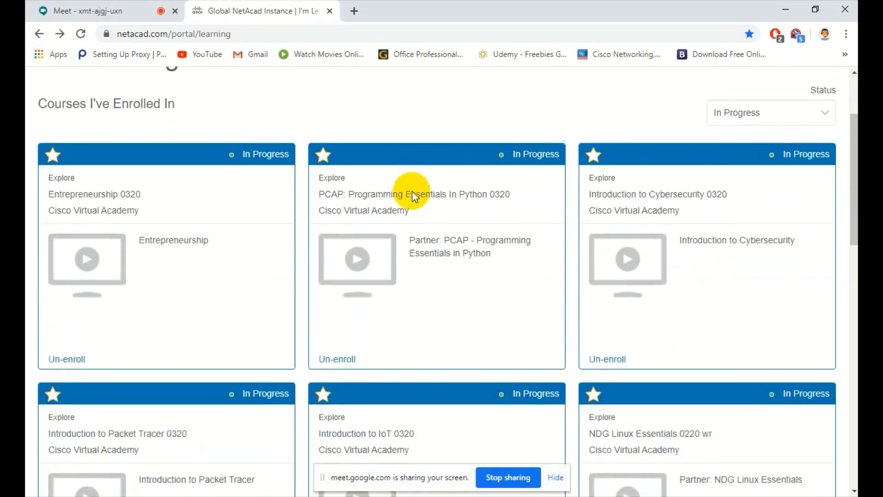
scroll(414, 195, down, 1)
scroll(414, 196, down, 1)
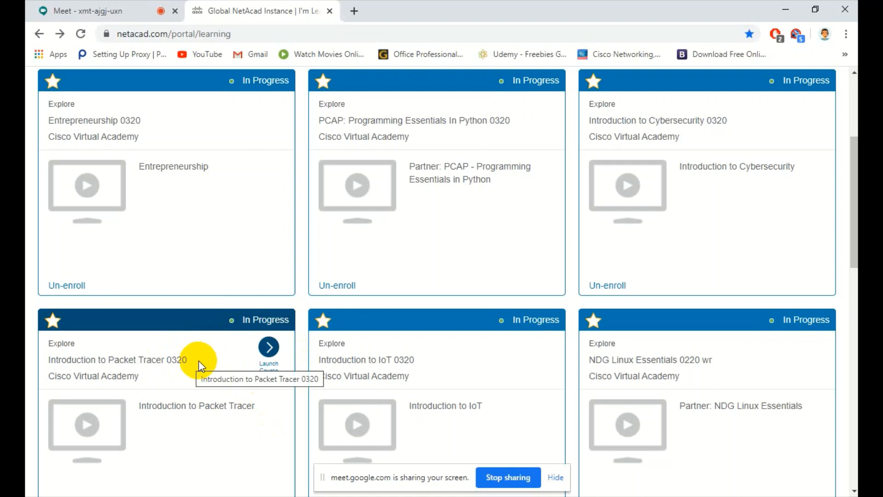
scroll(201, 365, up, 5)
mouse_move(216, 115)
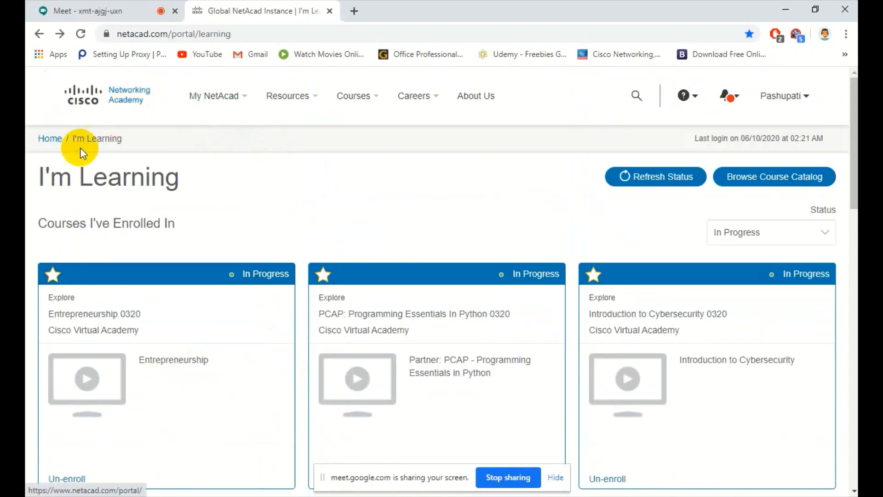
click(58, 141)
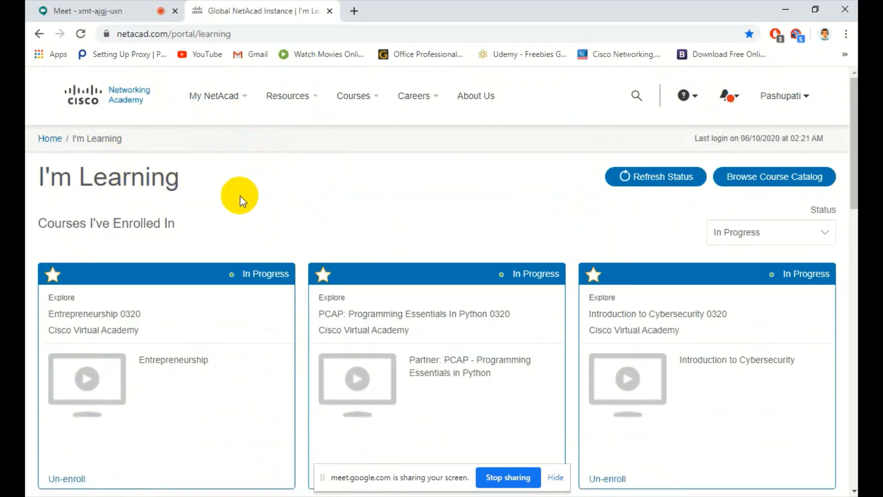
Open the all-courses catalog and set the Language filter to English.
click(766, 184)
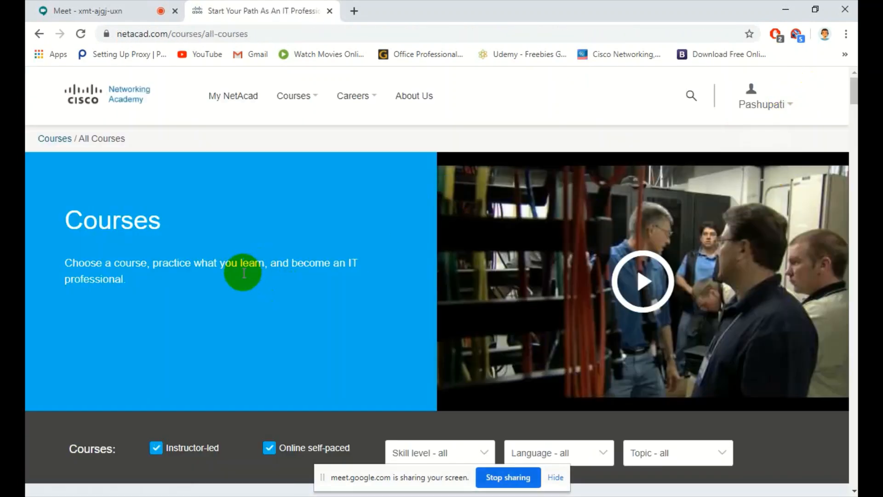
scroll(241, 272, down, 5)
scroll(244, 273, down, 2)
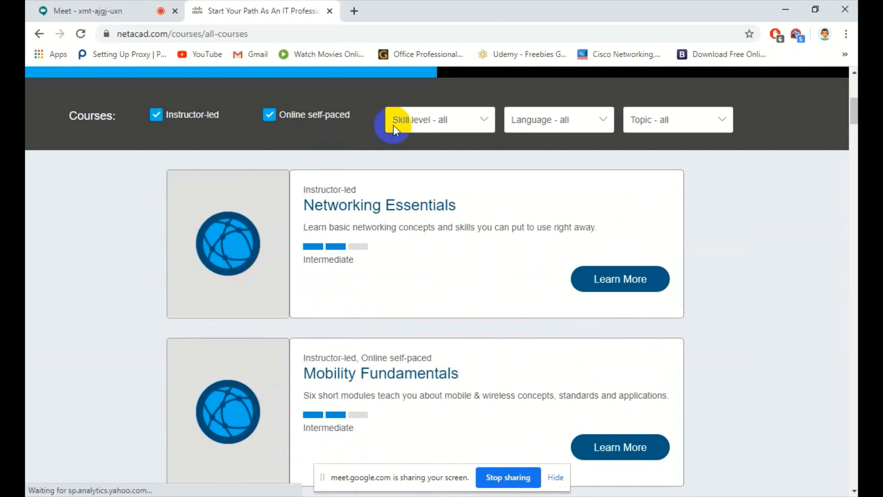
click(420, 124)
click(470, 119)
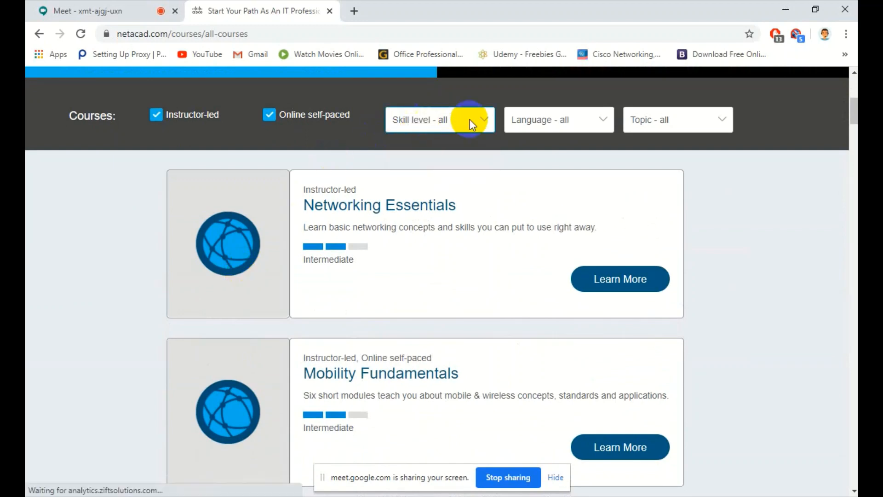
click(560, 122)
click(554, 152)
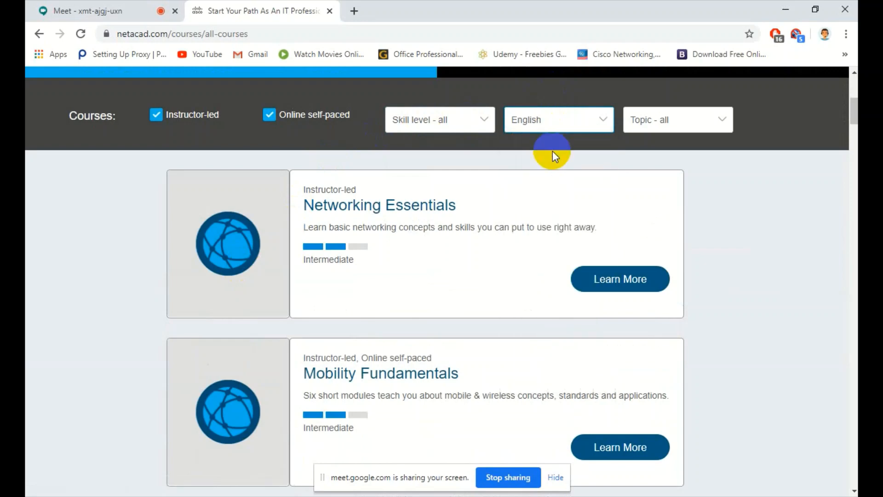
Leave the Topic filter at all and scroll to the Intro to Packet Tracer listing.
click(677, 123)
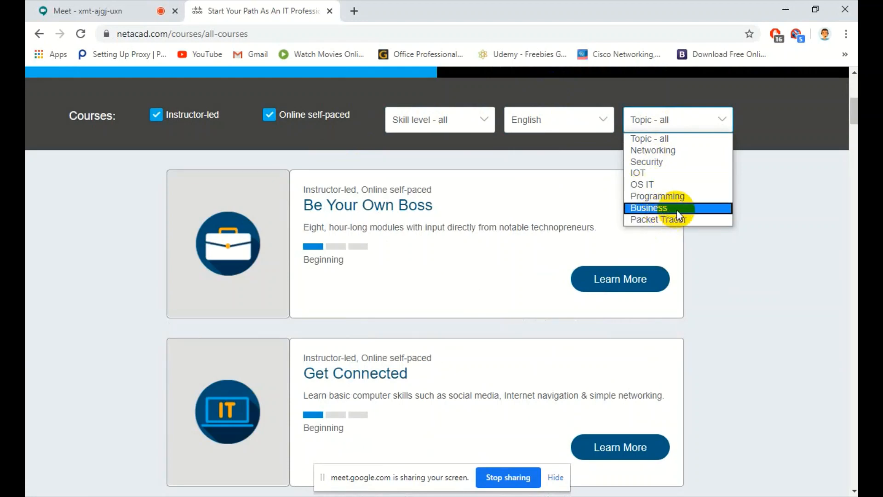
click(777, 275)
scroll(777, 274, down, 15)
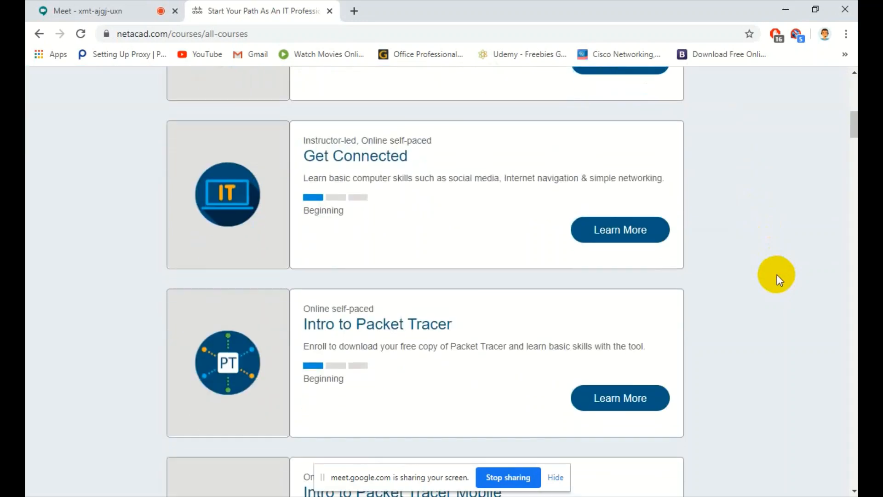
scroll(777, 274, up, 6)
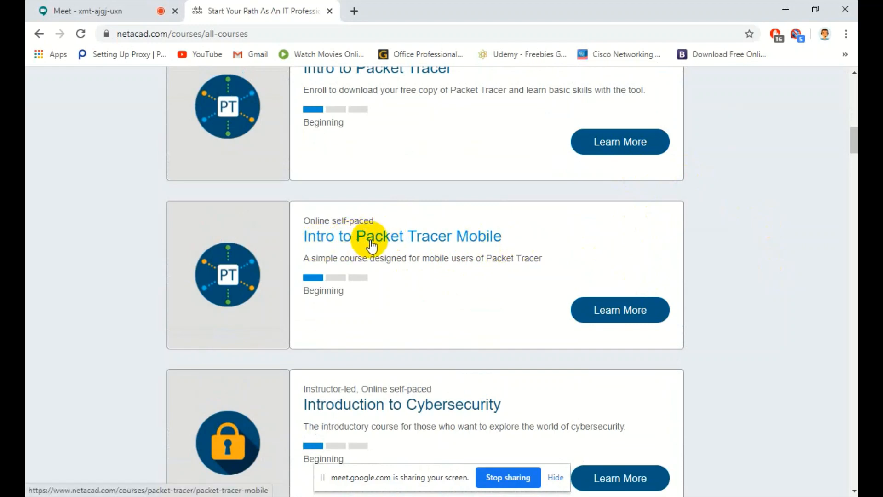
scroll(552, 233, up, 1)
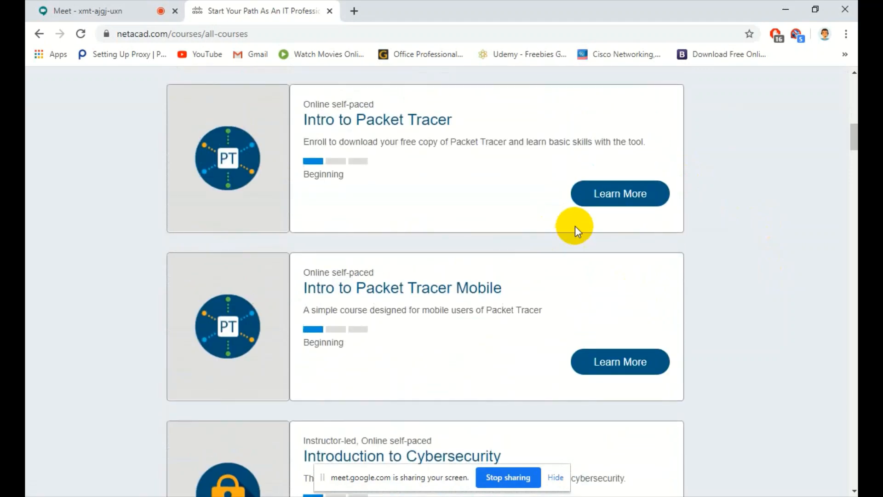
Open the Intro to Packet Tracer course details page.
click(606, 212)
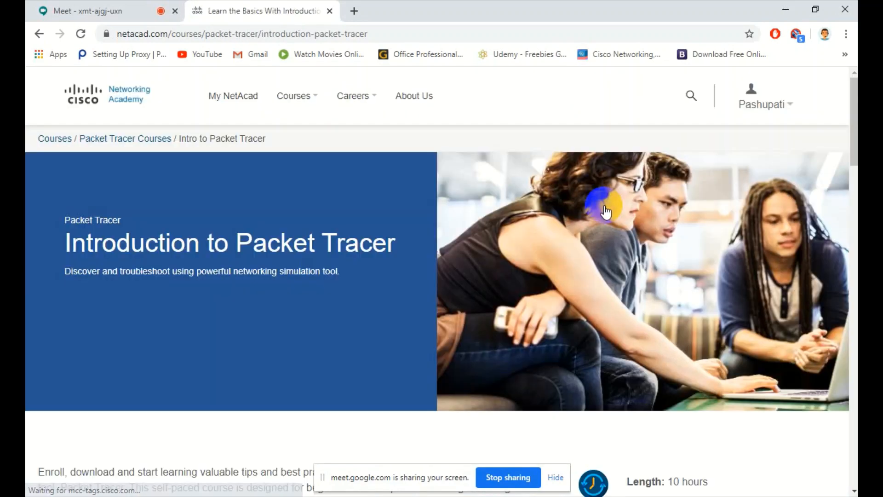
scroll(352, 261, down, 4)
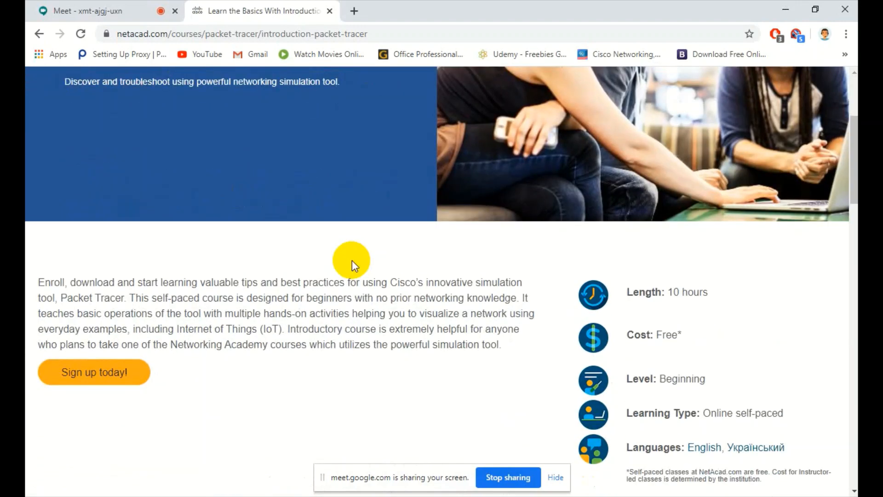
scroll(352, 261, down, 1)
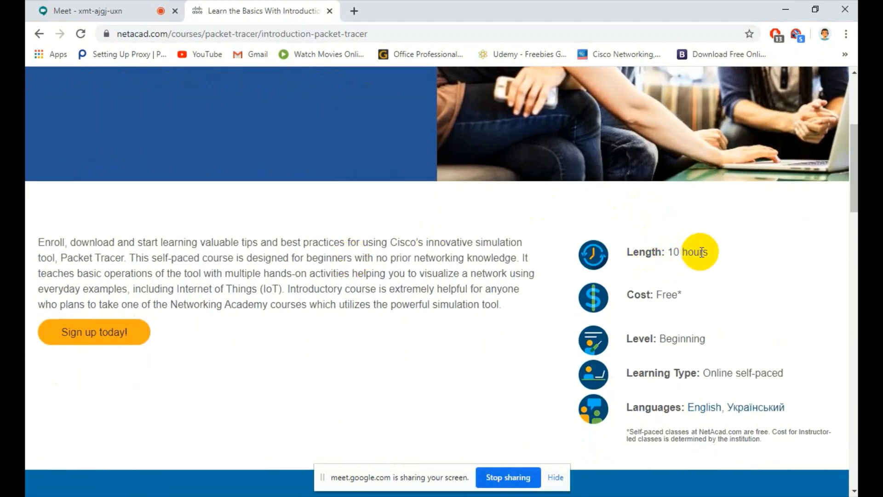
Highlight the Cost: Free* detail and sign up for the course in English.
click(679, 295)
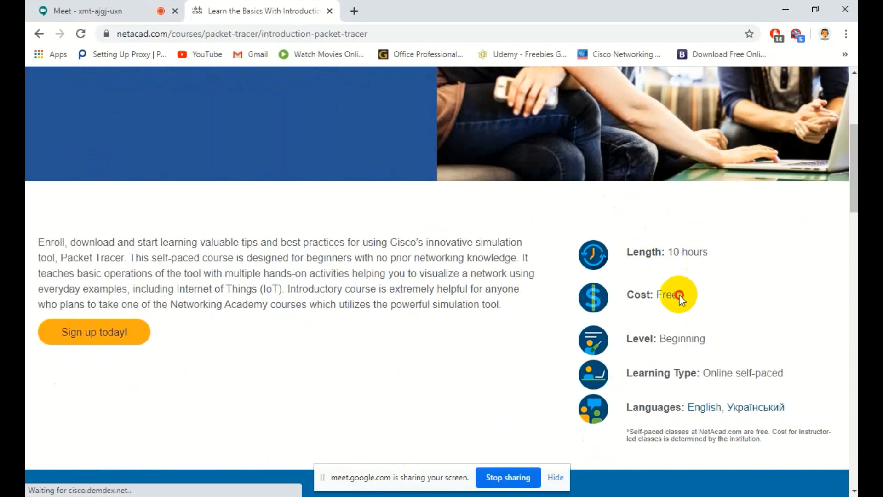
mouse_move(681, 298)
mouse_down()
mouse_move(620, 298)
mouse_move(684, 289)
mouse_up()
click(620, 298)
click(685, 289)
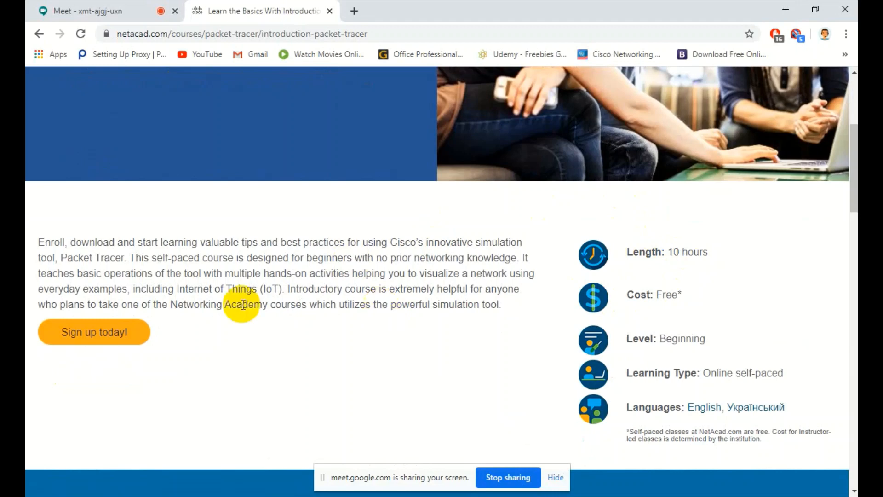
click(98, 340)
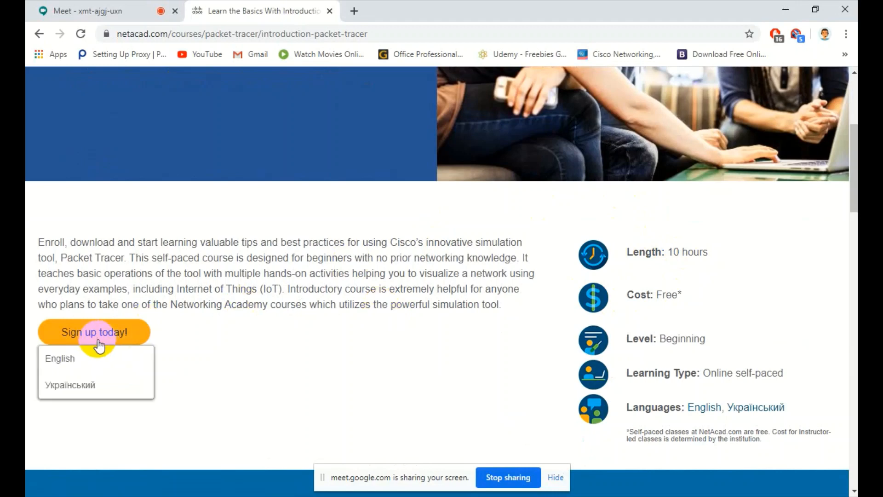
click(55, 364)
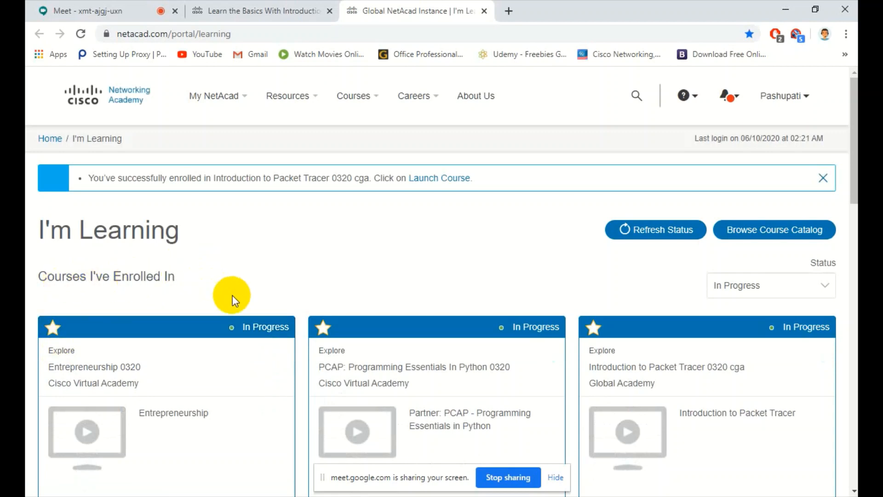
Go to the Download Packet Tracer page through the Resources menu.
scroll(233, 295, down, 1)
mouse_move(628, 338)
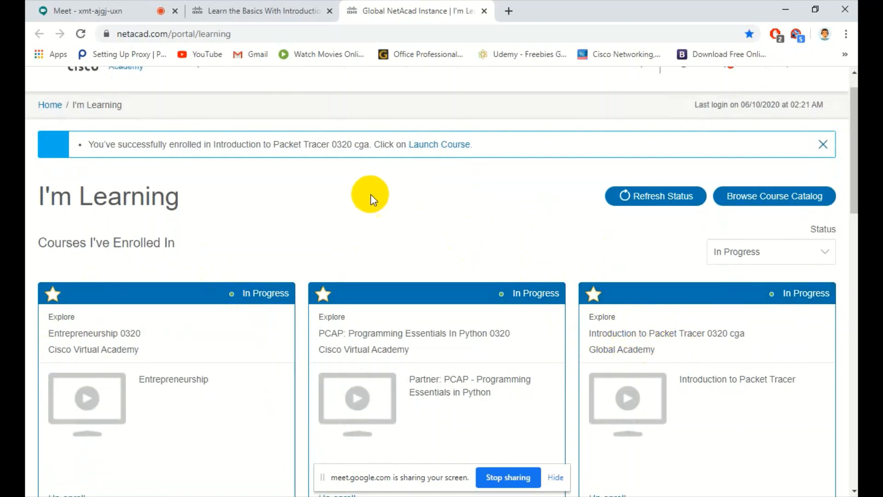
scroll(184, 142, up, 1)
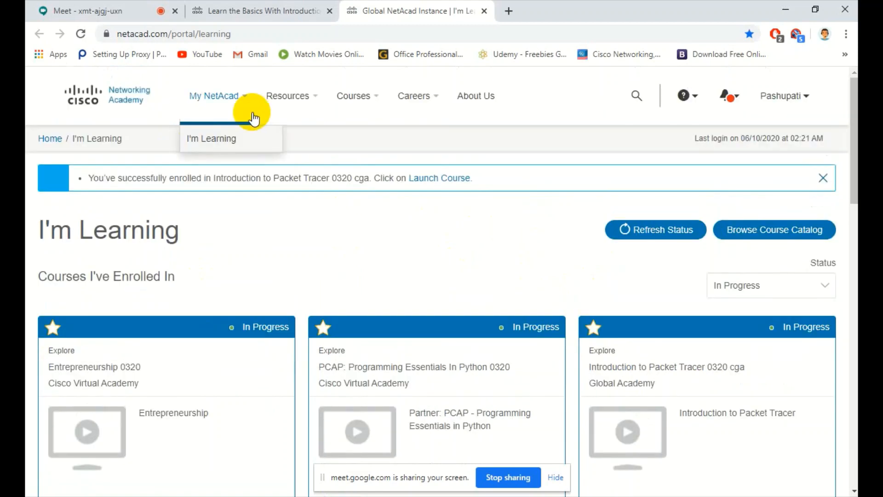
mouse_move(282, 110)
click(300, 195)
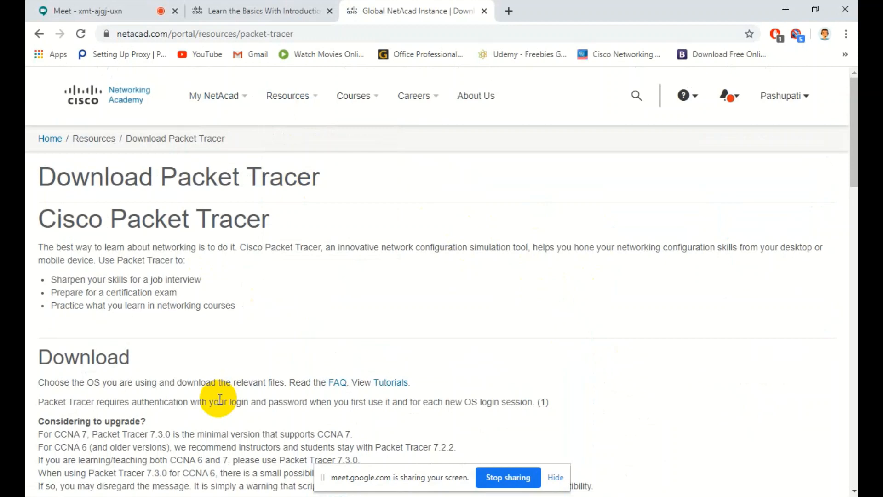
Start the Windows 64-bit Packet Tracer 7.3.0 installer download, then cancel it.
scroll(220, 398, down, 5)
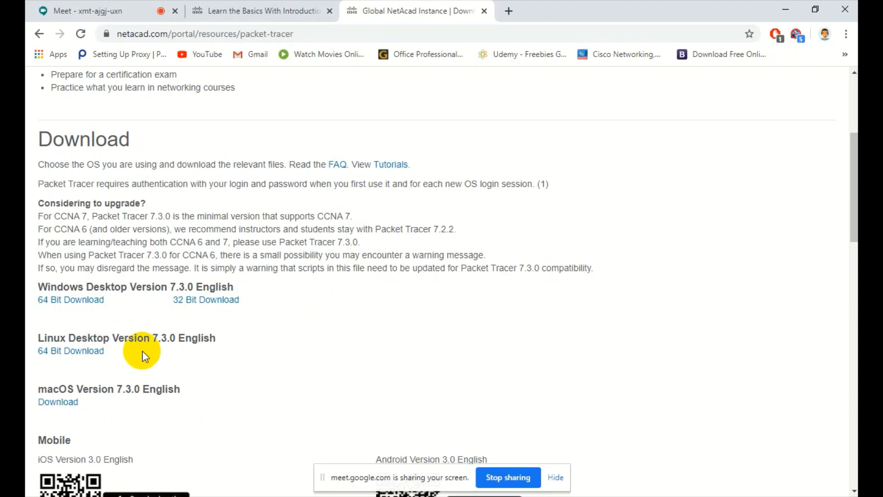
scroll(215, 383, down, 5)
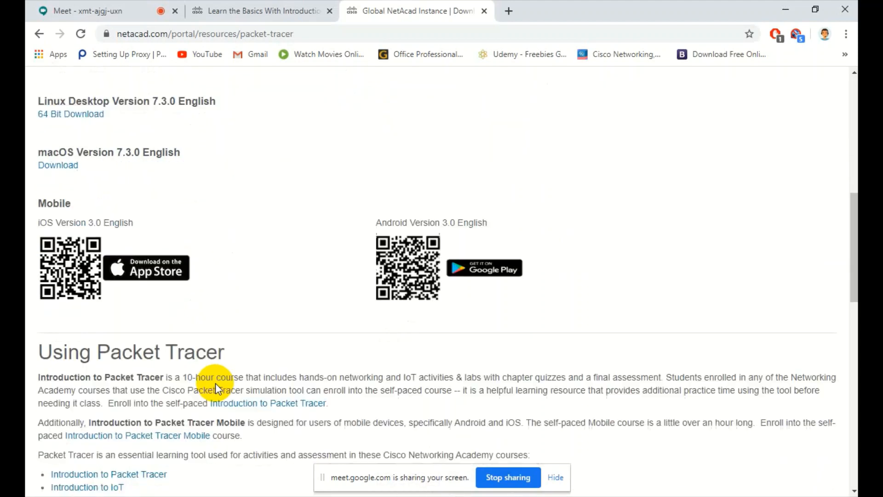
scroll(215, 383, up, 3)
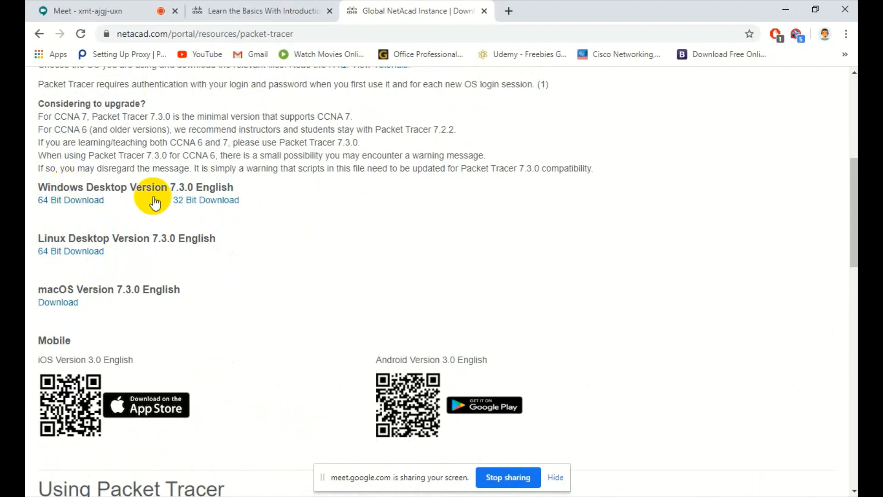
click(89, 209)
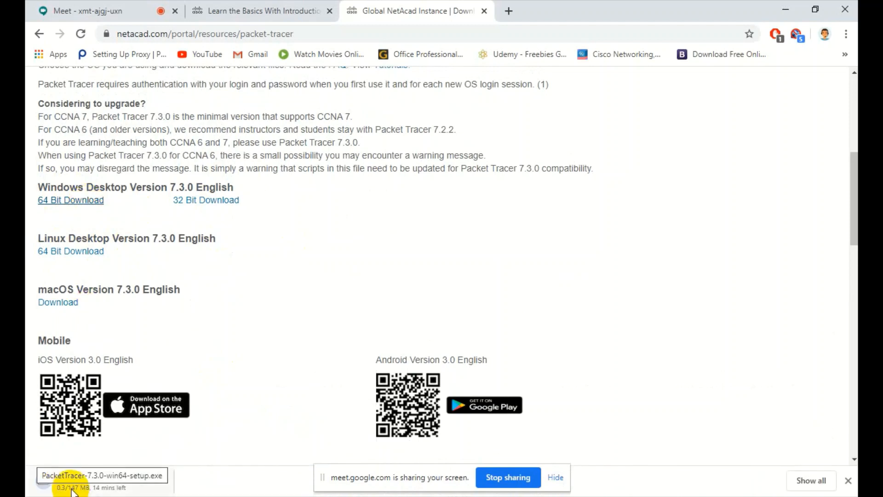
click(159, 482)
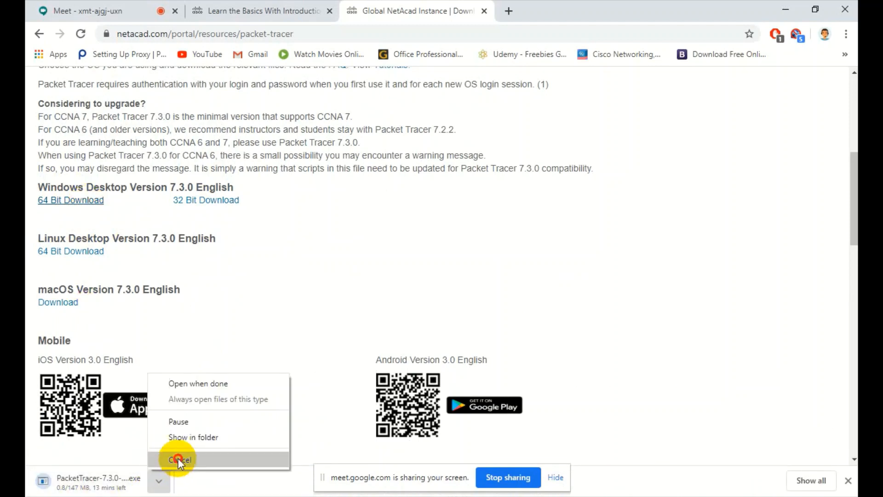
click(178, 459)
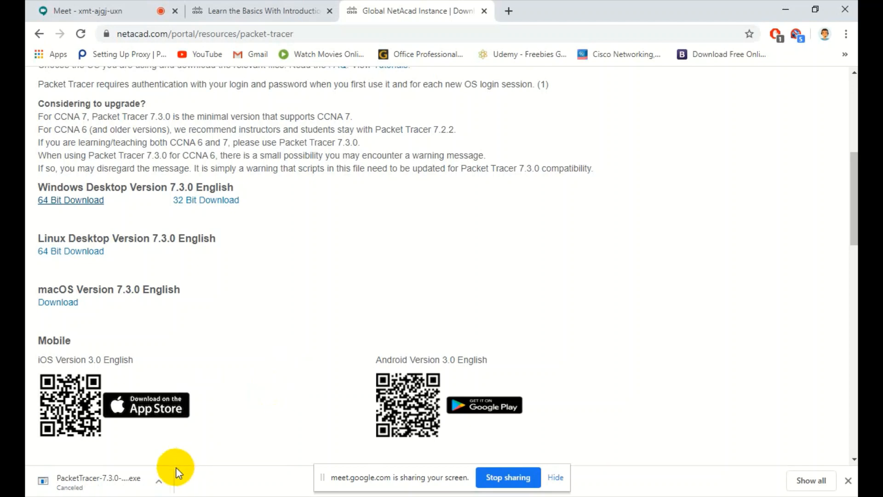
Open Windows search and type 'csi'.
scroll(342, 284, up, 6)
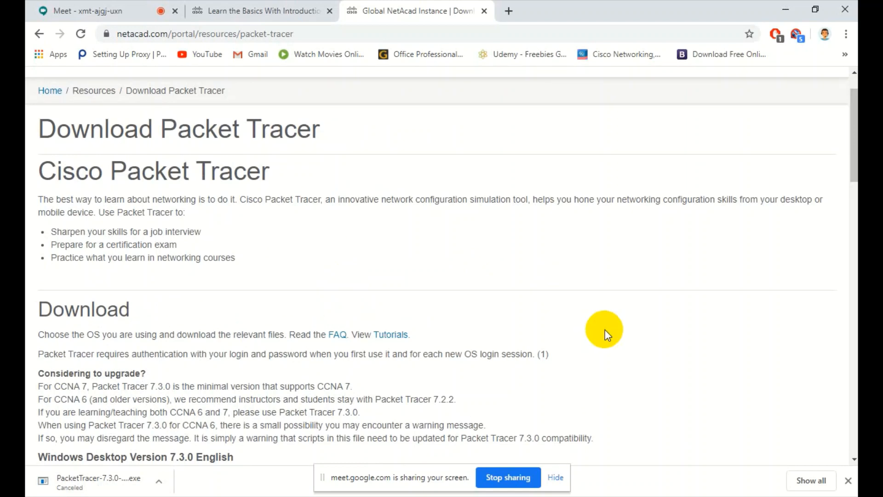
key(super)
text(csi)
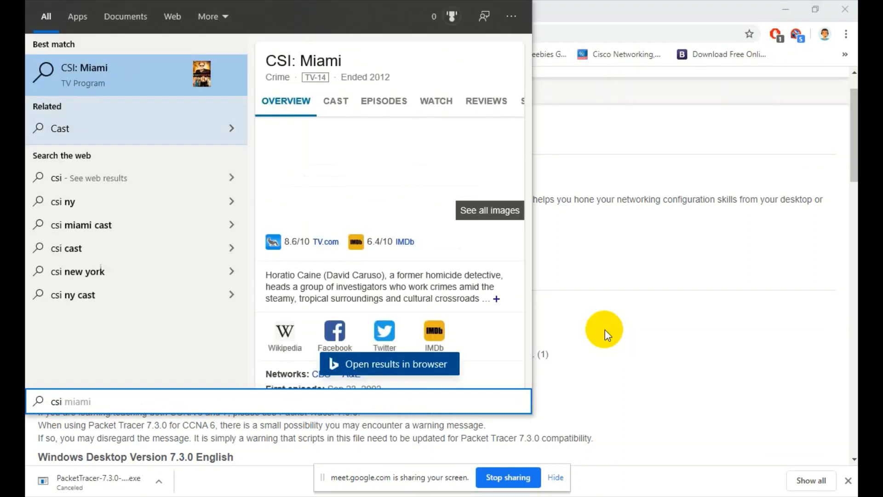
Correct the search to 'cisco' and launch Cisco Packet Tracer from the results.
key(BackSpace)
key(BackSpace)
text(is)
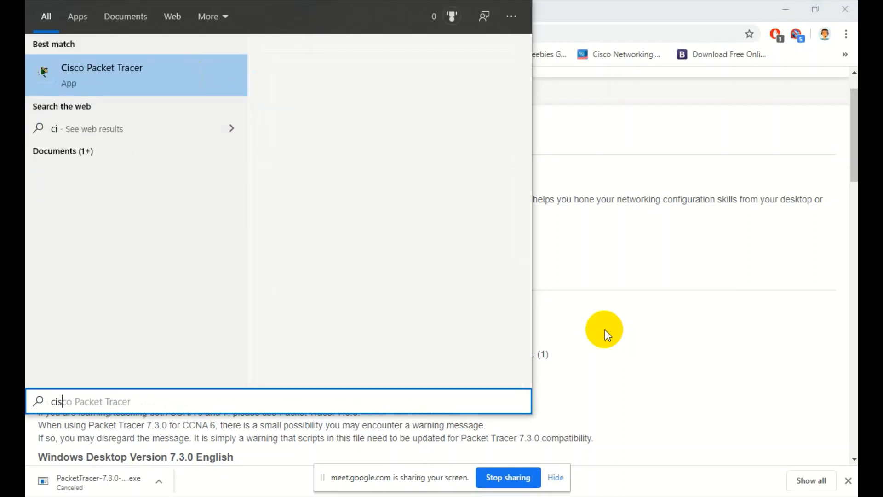
text(co)
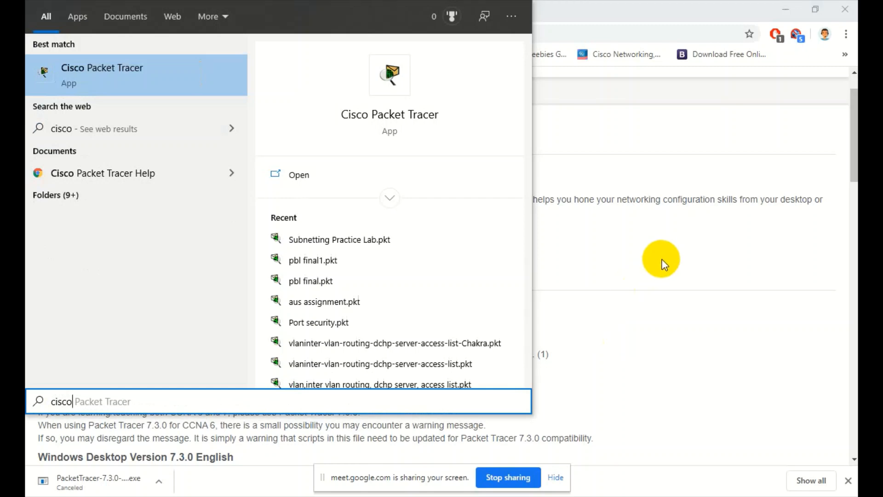
click(197, 82)
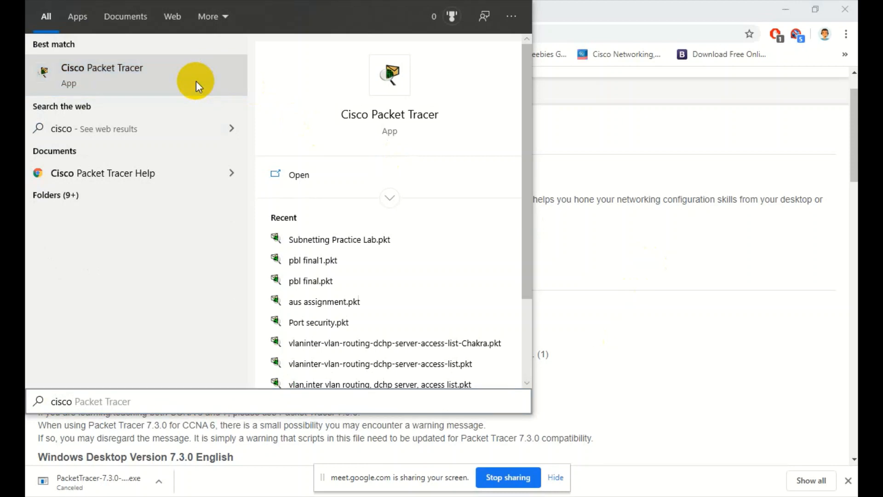
click(120, 75)
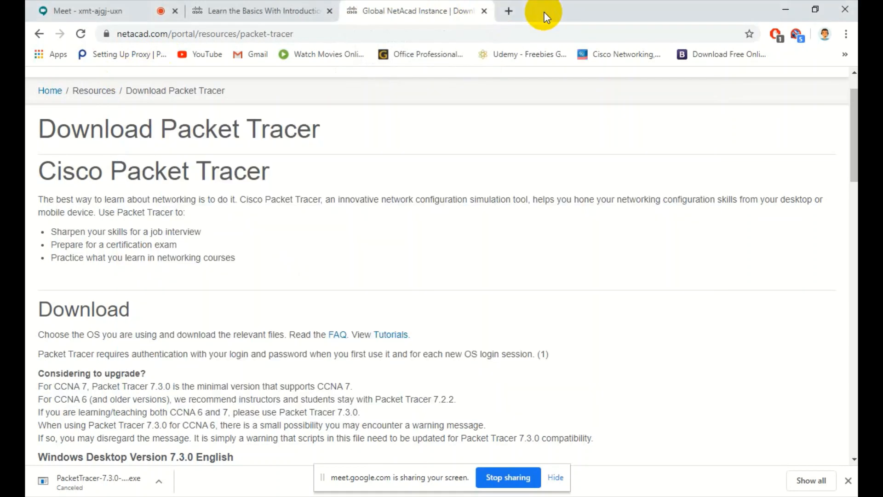
Close the Download Packet Tracer and Learn the Basics tabs, then minimize Chrome.
click(483, 11)
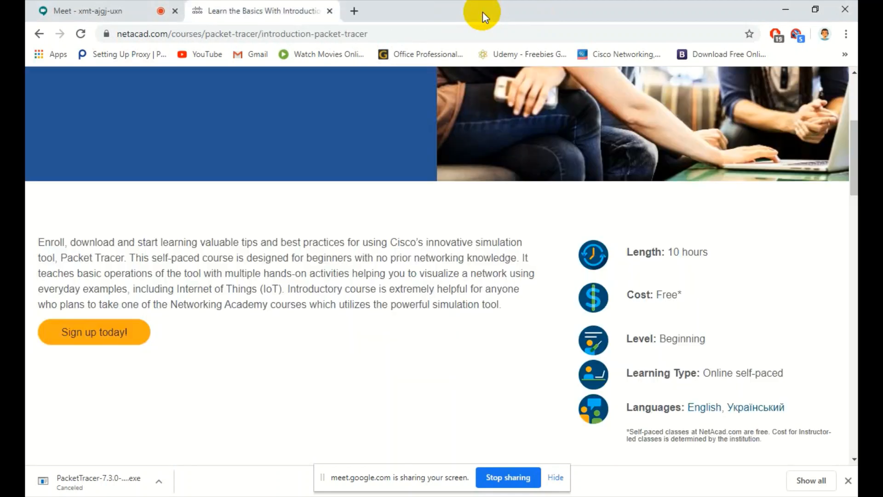
click(330, 11)
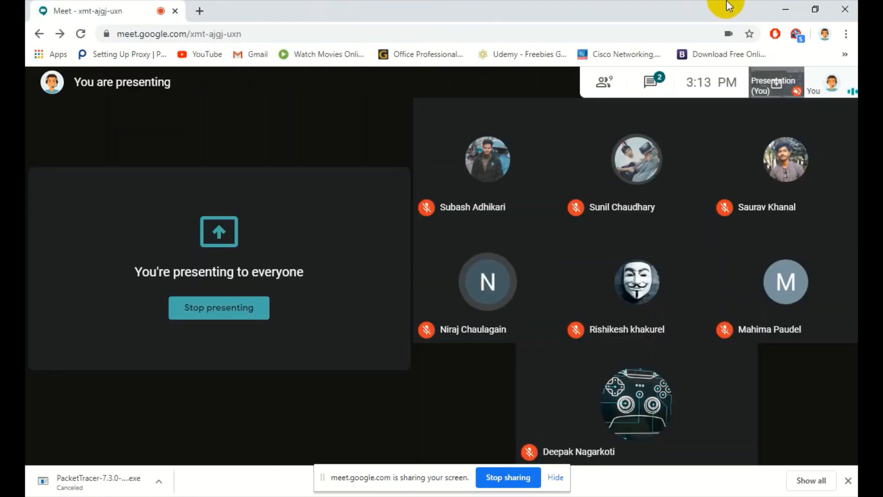
click(787, 9)
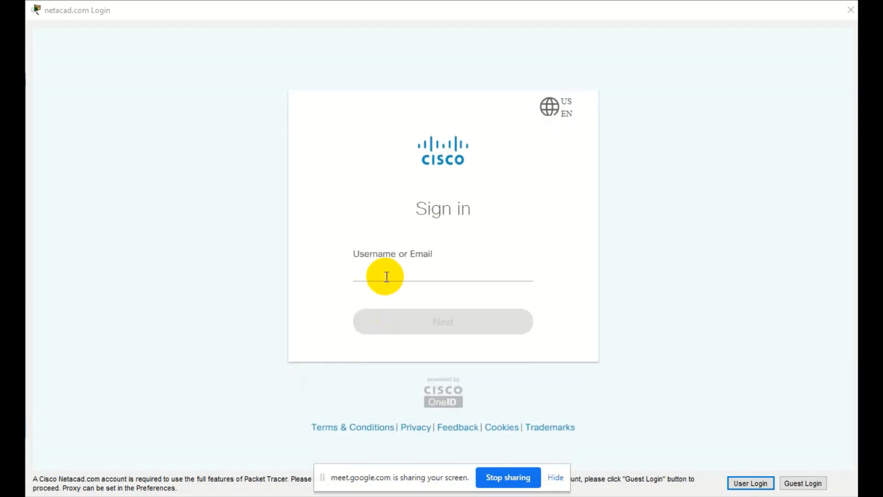
Sign in with the account e-mail, password and two-step verification code.
click(386, 276)
text(pas)
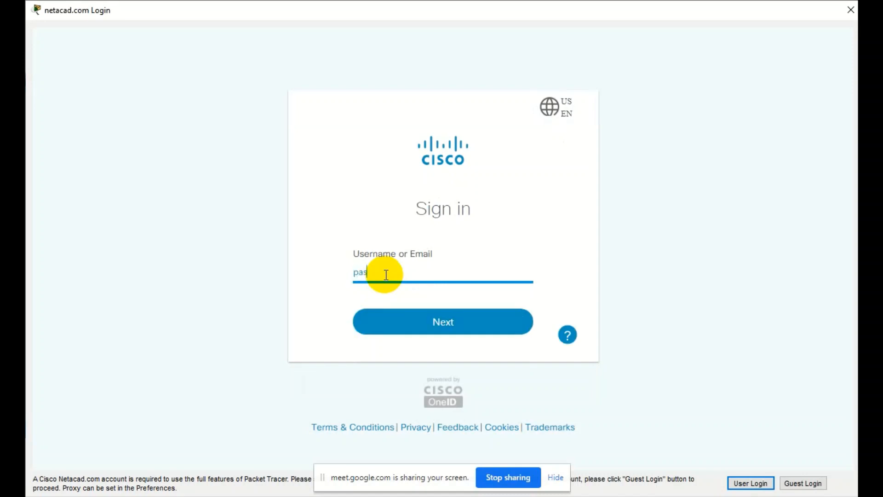
key(Return)
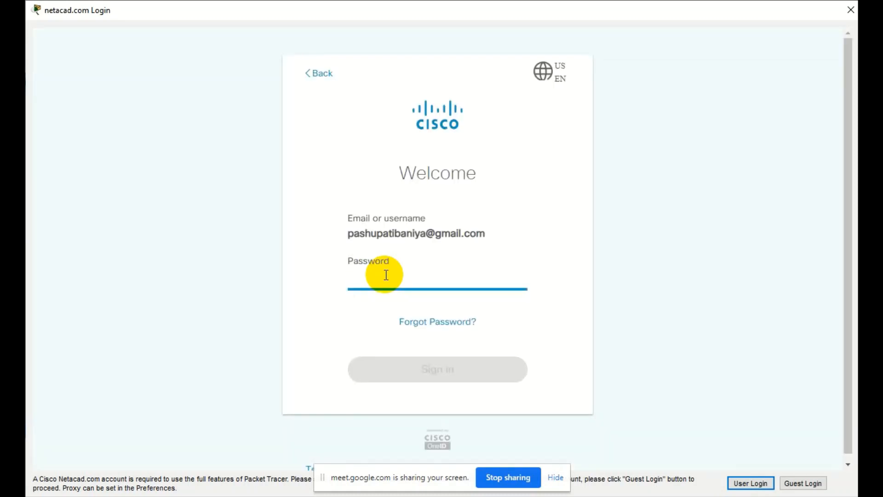
text(**********)
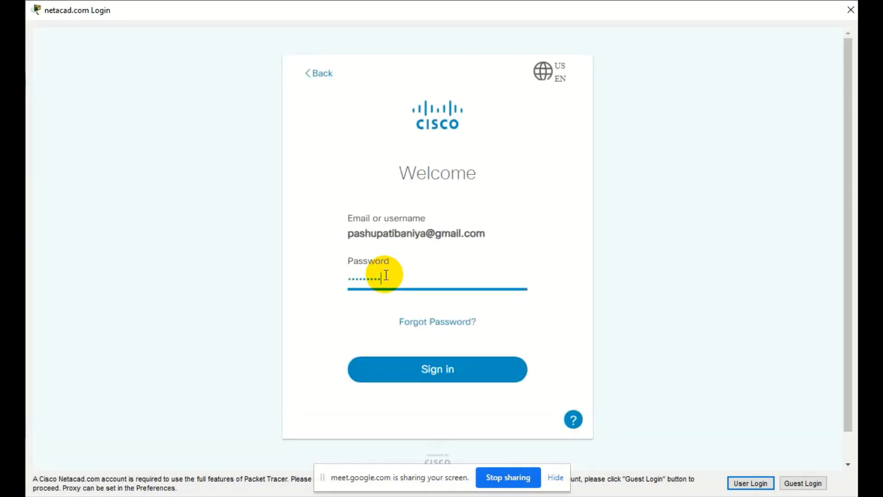
text(******)
click(423, 367)
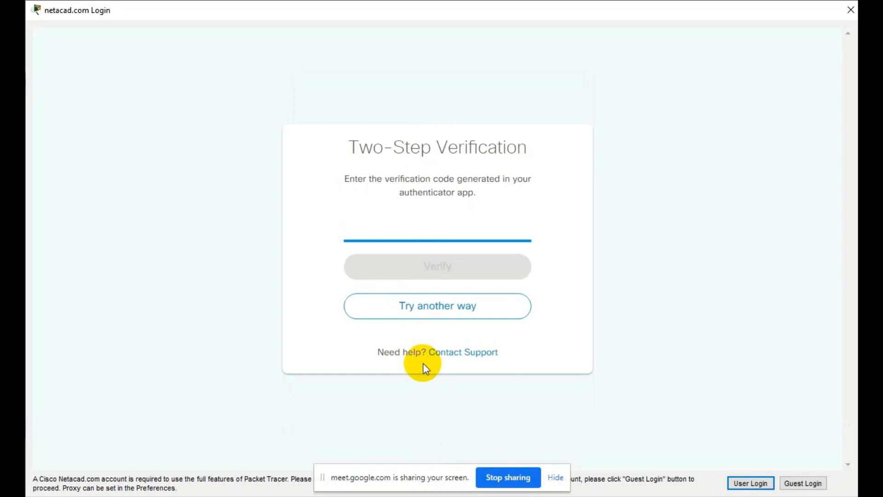
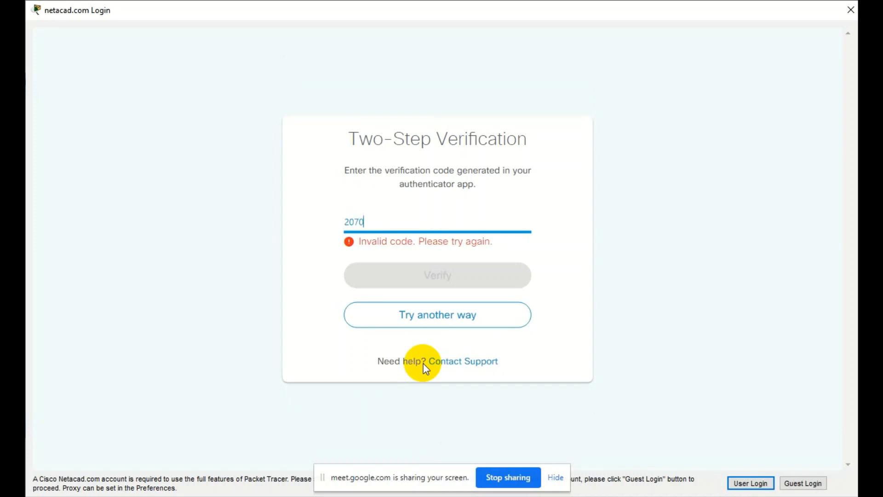
key(Return)
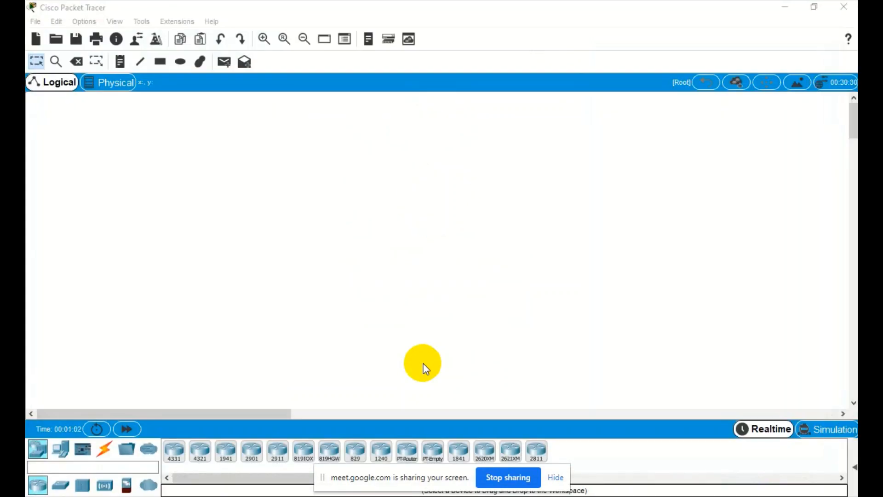
drag(383, 476, 385, 492)
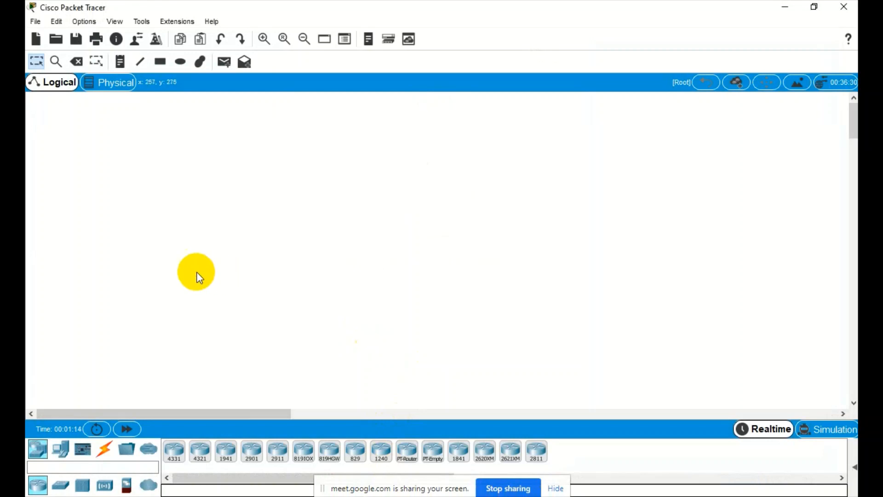
click(35, 22)
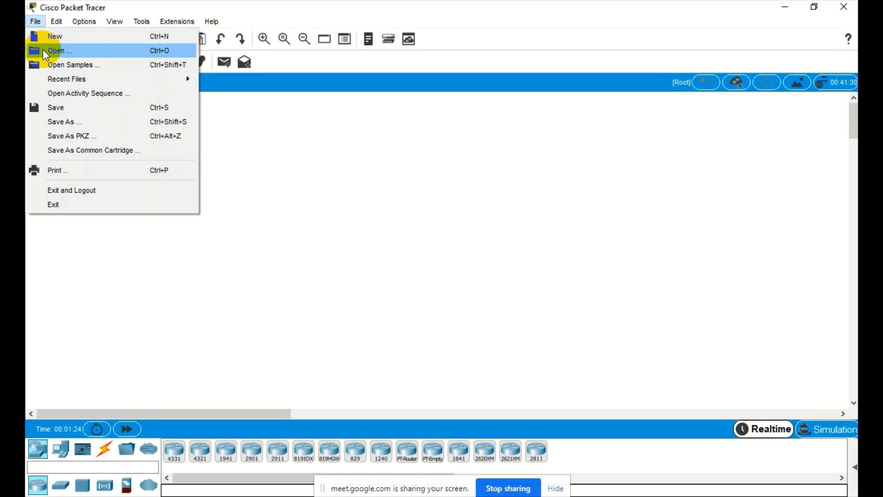
click(47, 40)
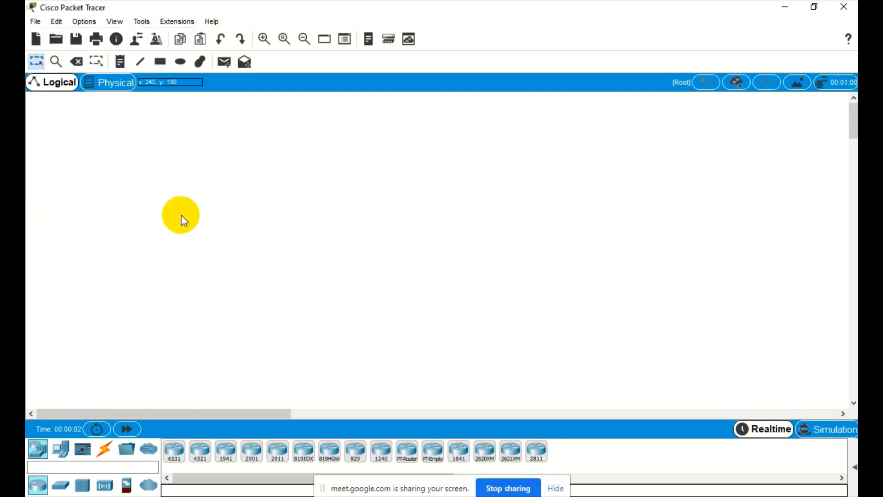
key(ctrl+o)
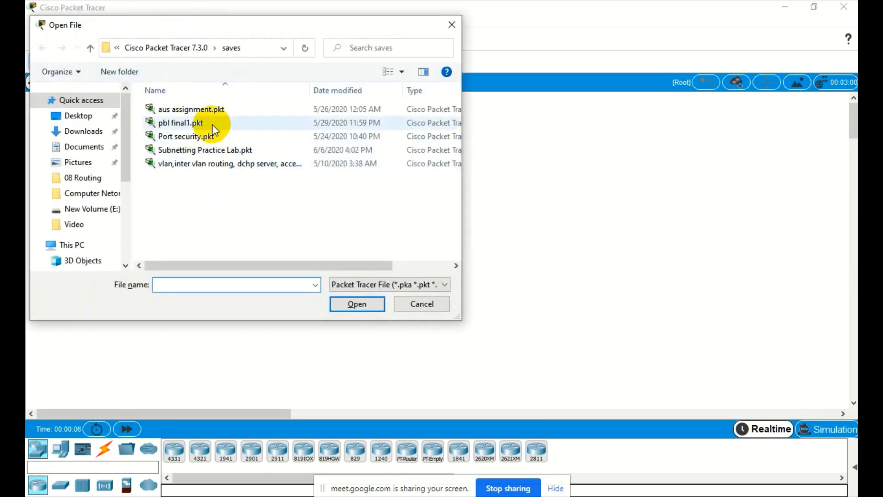
click(215, 163)
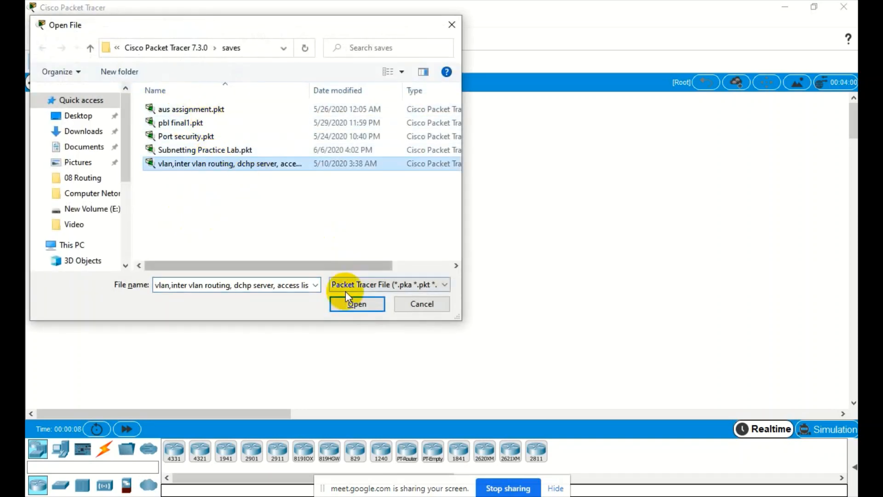
click(349, 303)
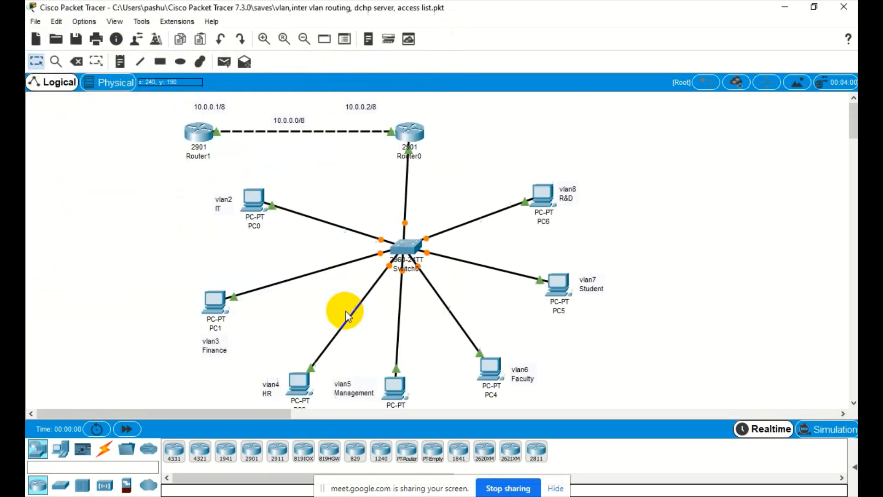
scroll(656, 237, down, 5)
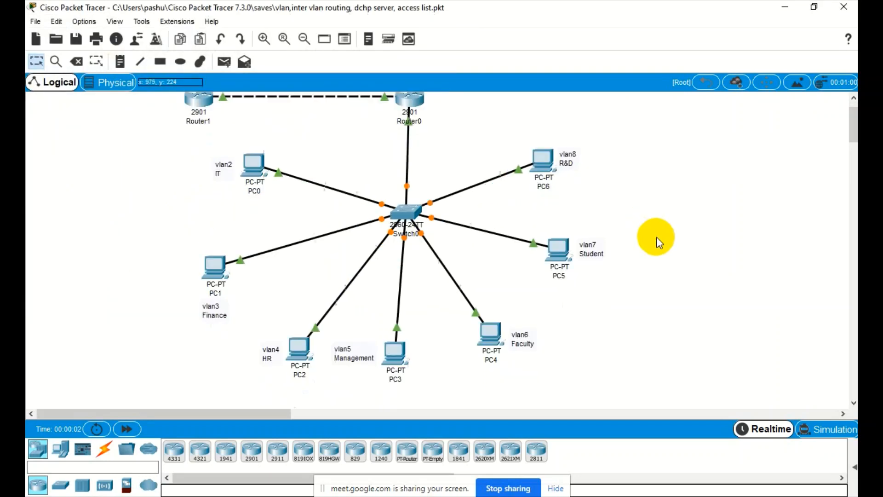
scroll(656, 236, up, 4)
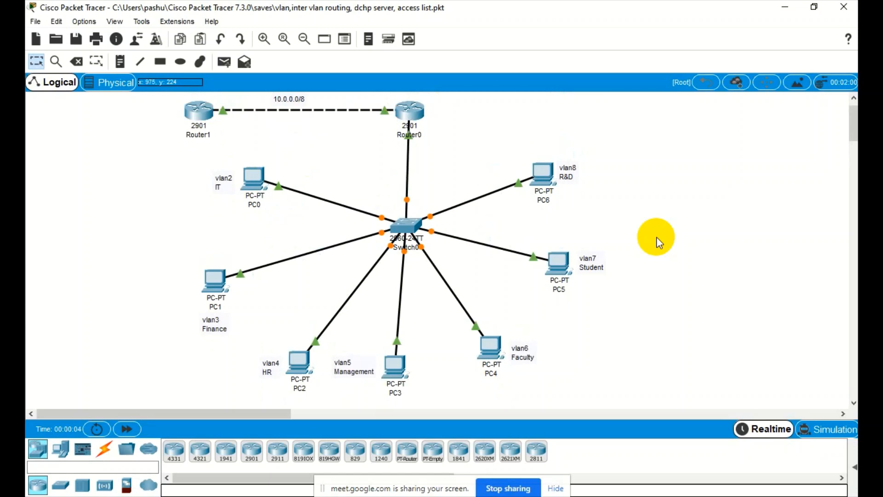
key(ctrl+n)
key(Return)
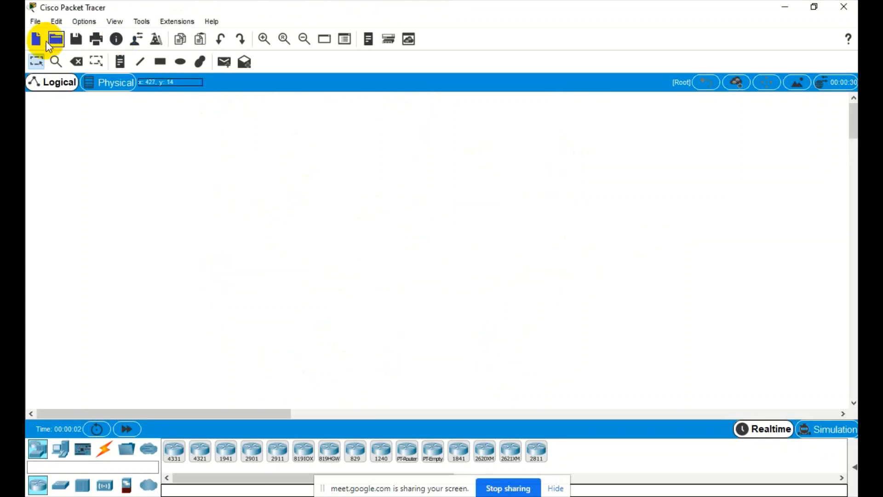
click(35, 21)
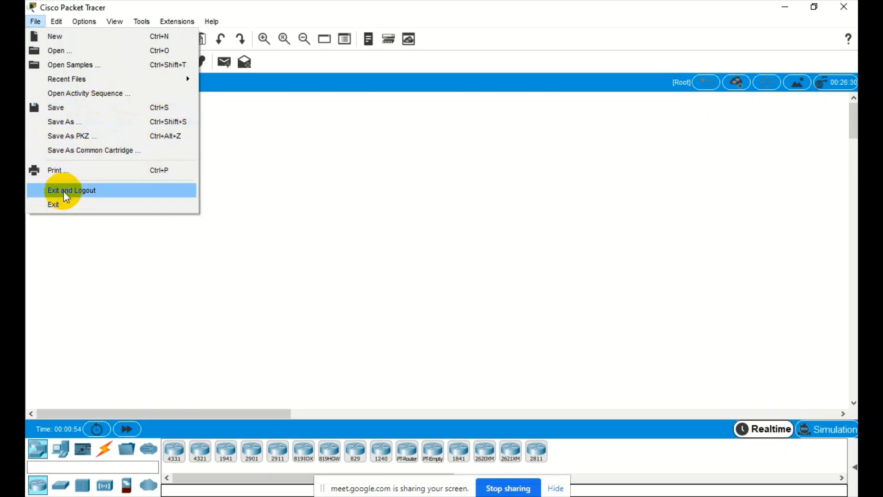
mouse_move(60, 26)
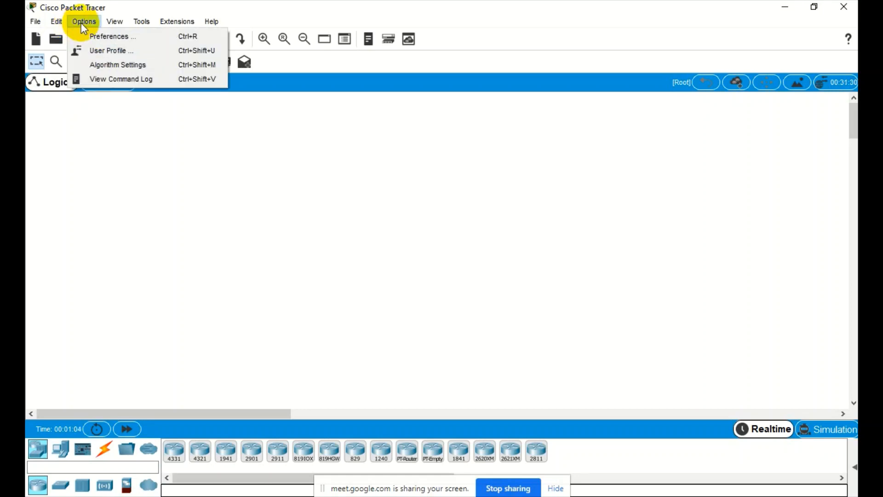
click(93, 37)
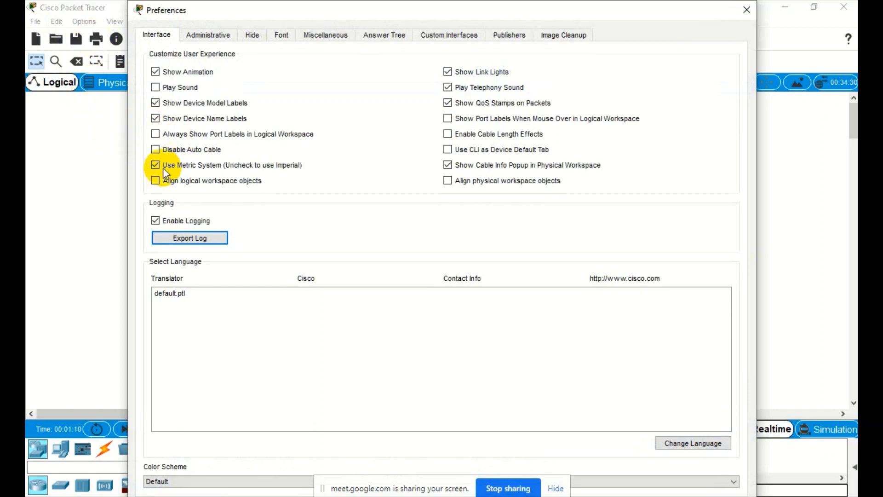
click(756, 6)
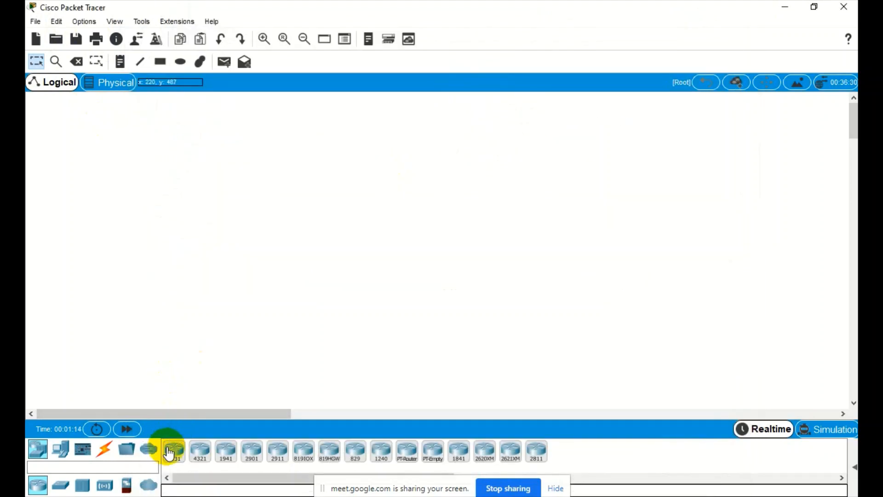
Place two 4331 routers and link Router0 to Router1 with the Automatic connection cable.
drag(169, 453, 223, 233)
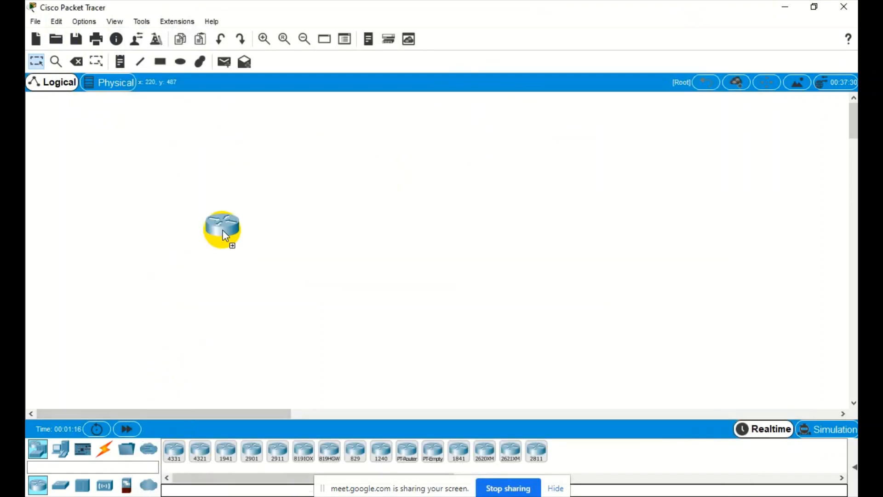
drag(168, 451, 266, 301)
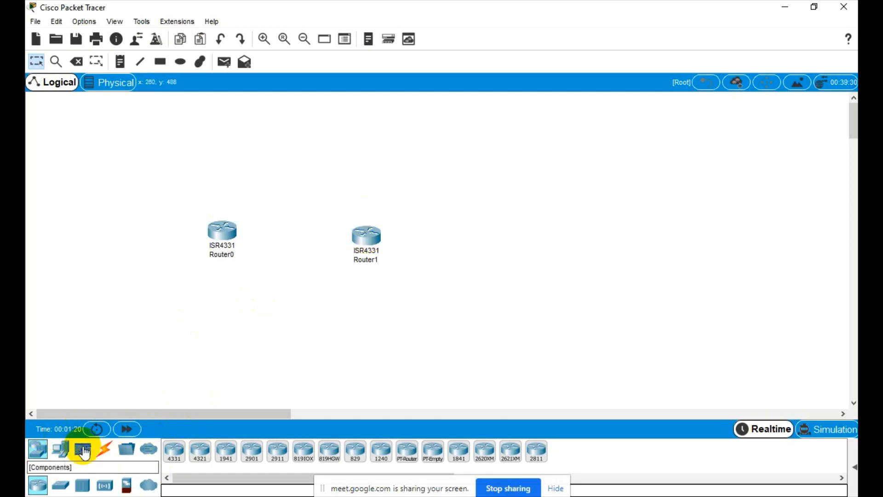
click(105, 448)
click(175, 451)
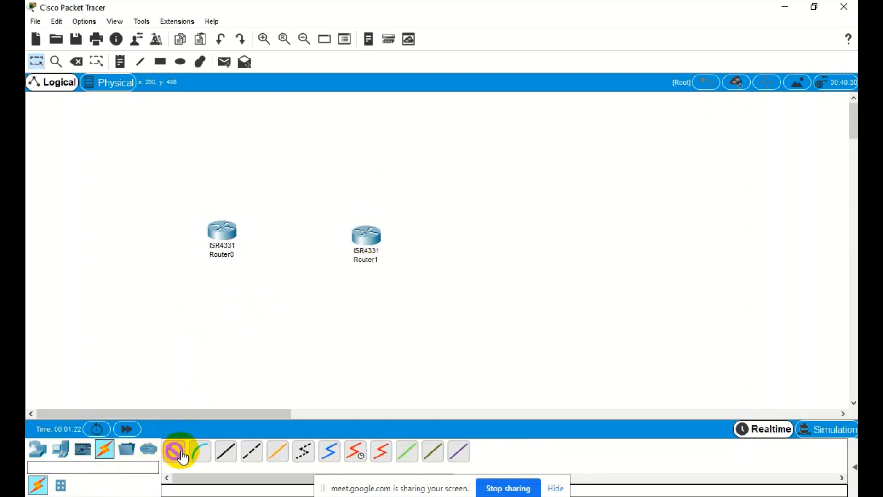
click(226, 232)
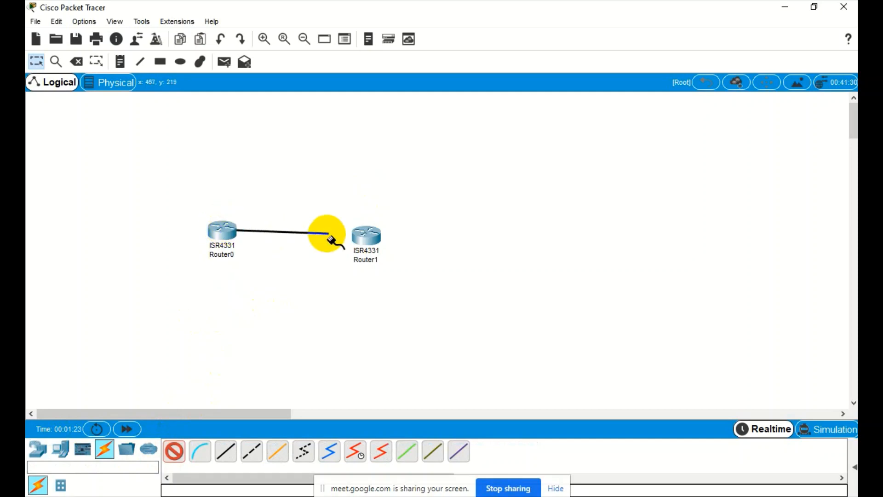
click(363, 235)
Align Router1 level with Router0, then open Preferences.
drag(365, 237, 364, 231)
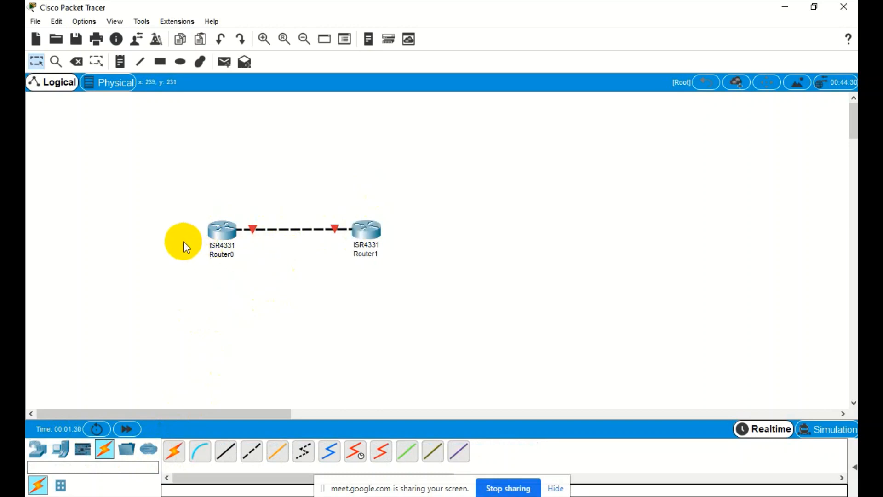
click(152, 219)
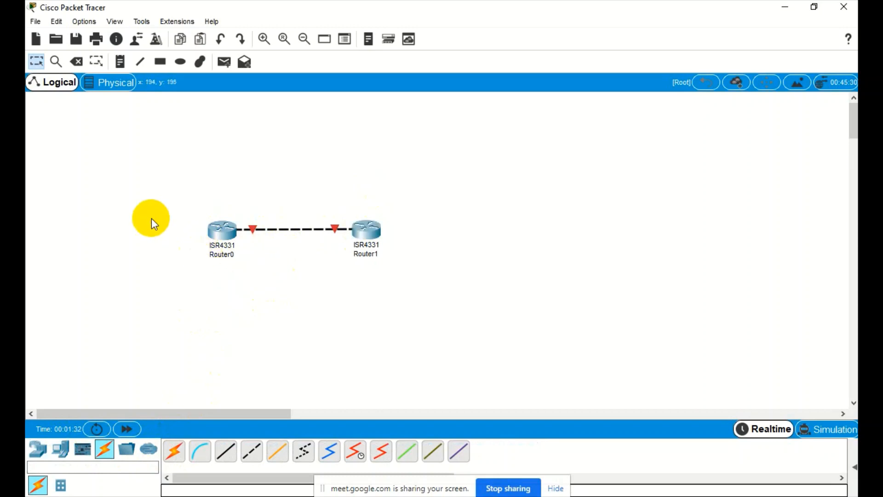
click(81, 23)
click(89, 37)
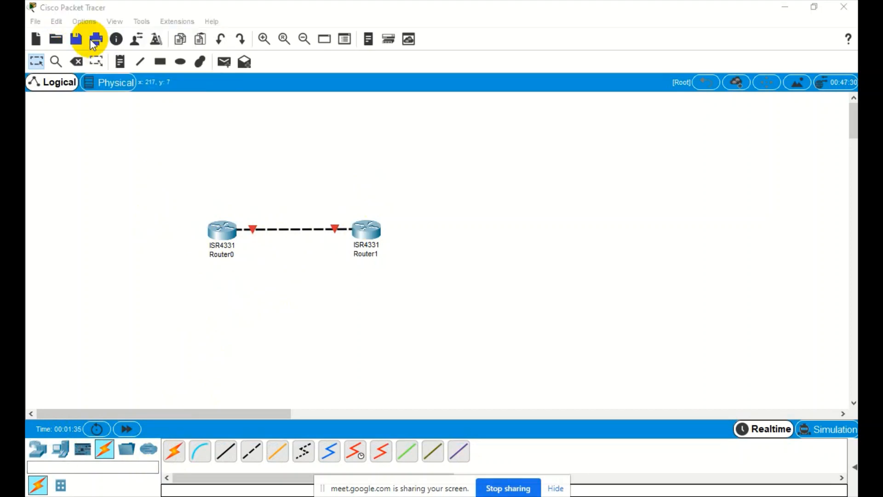
Enable Always Show Port Labels in Logical Workspace, then close Preferences.
drag(188, 8, 353, 25)
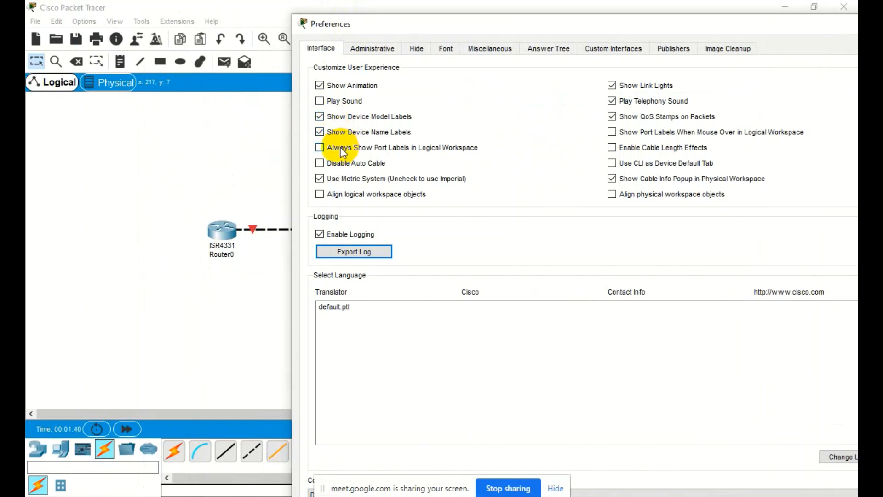
click(363, 148)
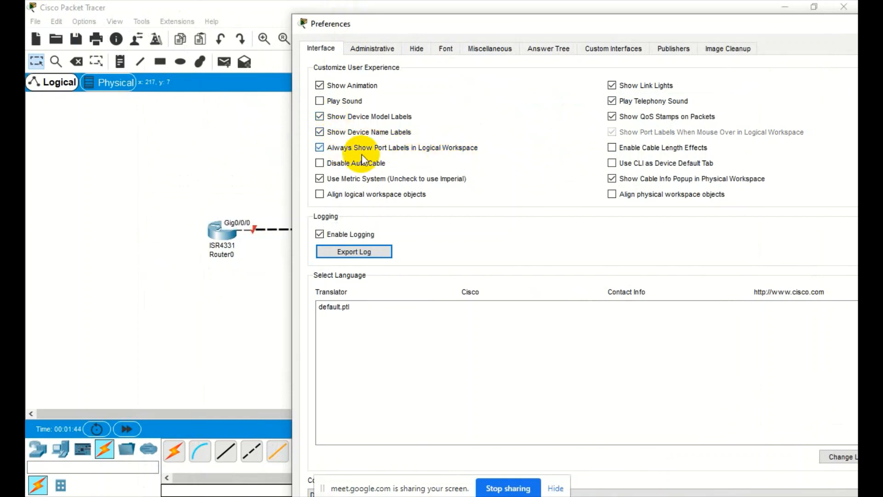
click(321, 151)
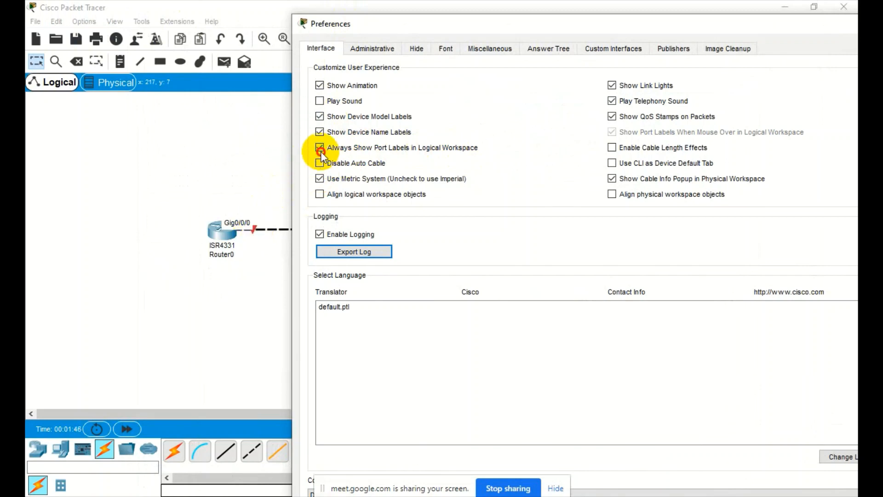
click(321, 151)
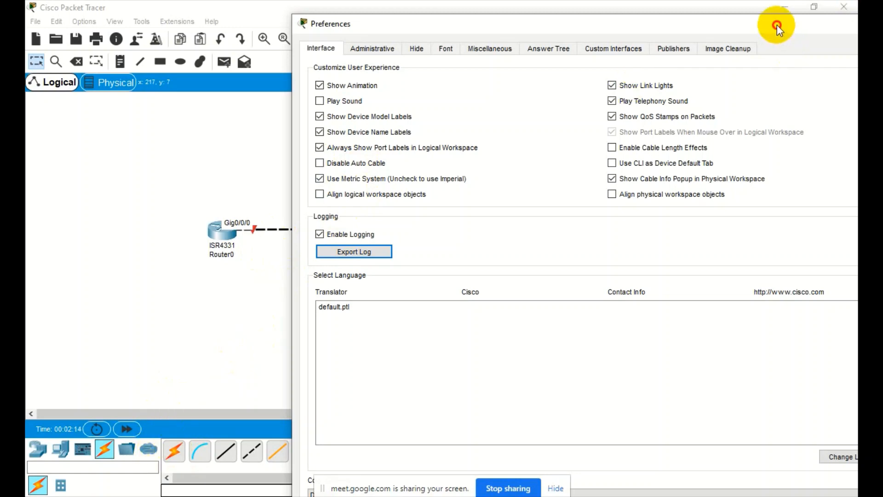
drag(777, 25, 554, 38)
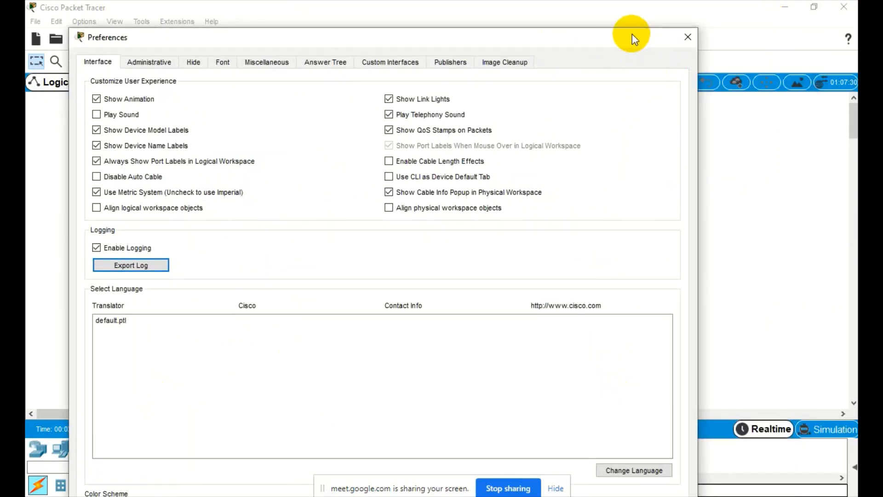
drag(632, 34, 636, 6)
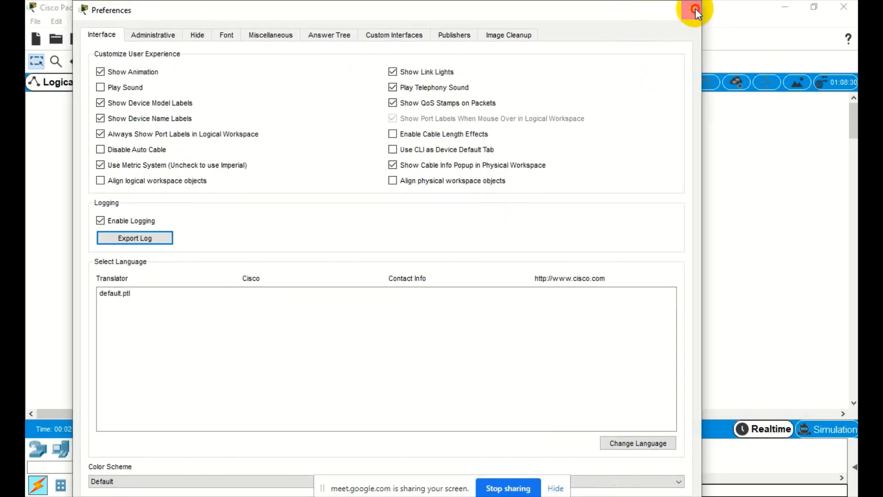
click(694, 9)
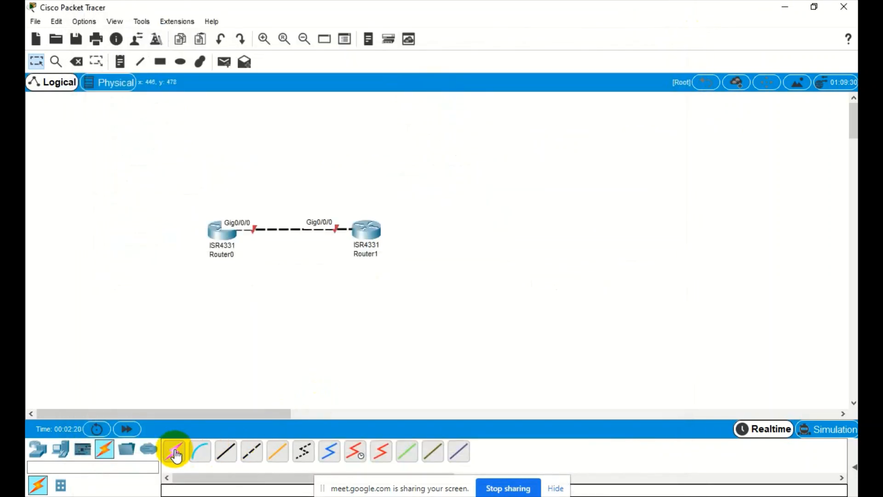
drag(395, 487, 681, 487)
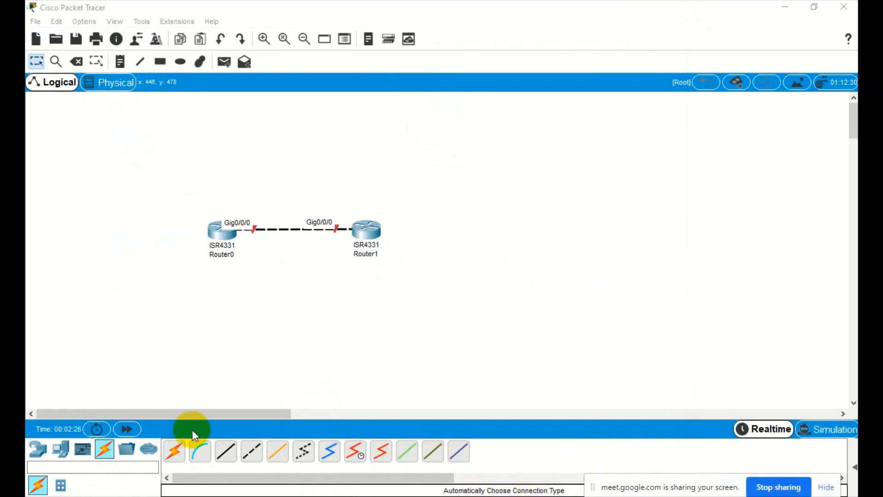
click(174, 450)
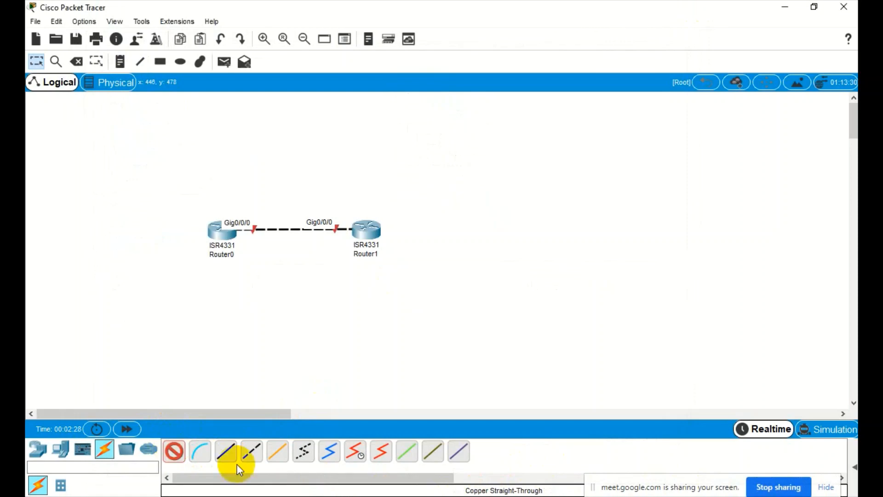
click(175, 455)
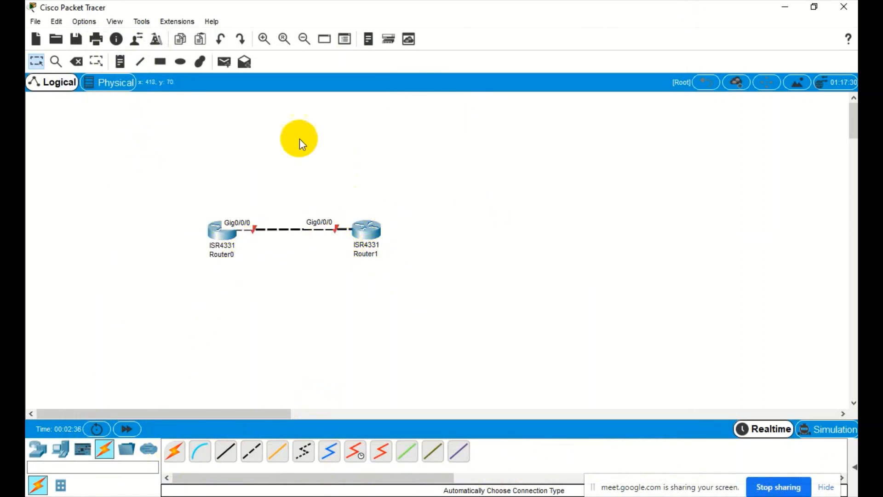
click(64, 24)
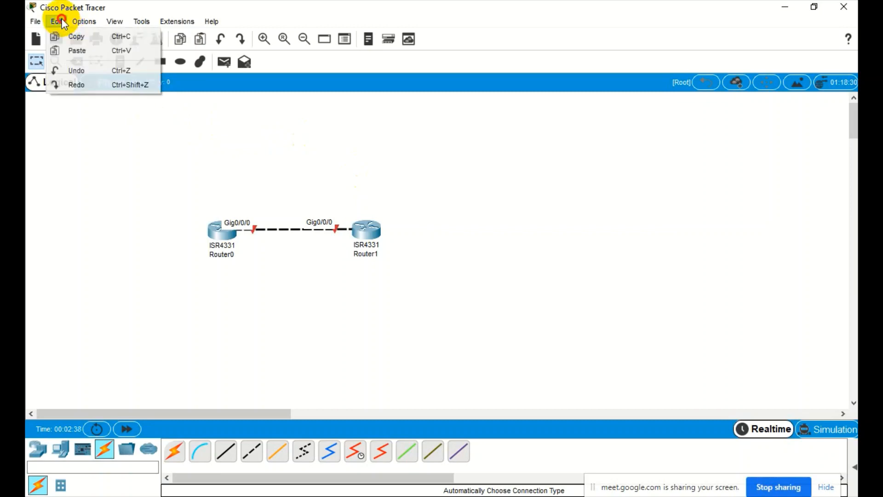
mouse_move(82, 21)
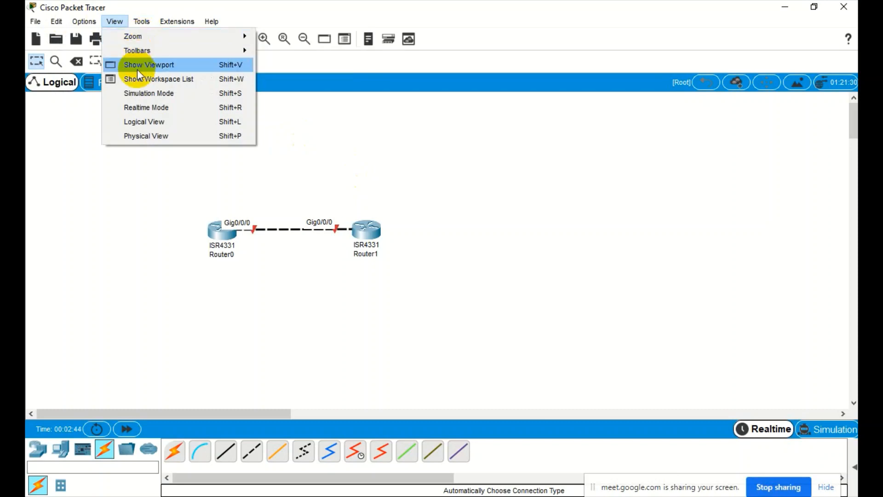
mouse_move(137, 21)
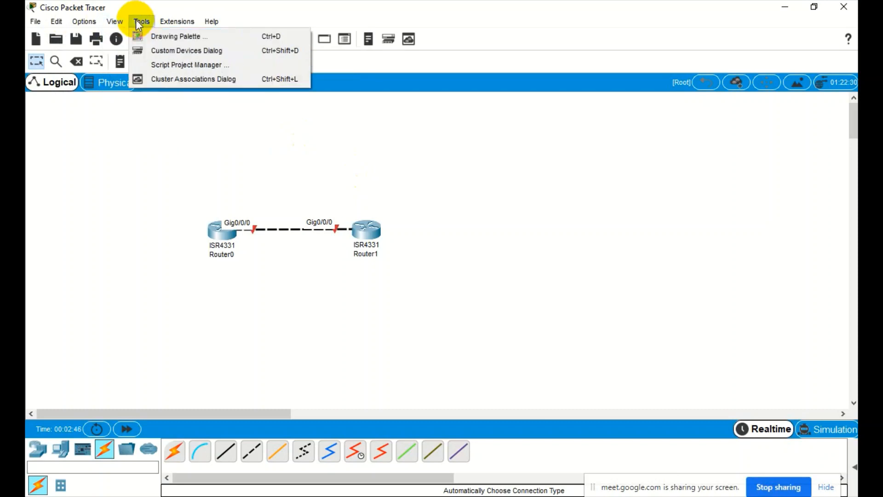
mouse_move(211, 24)
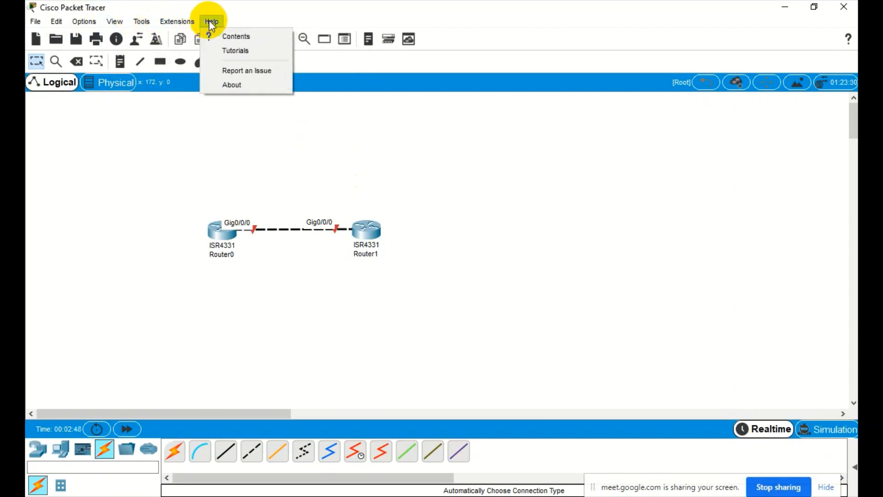
click(150, 165)
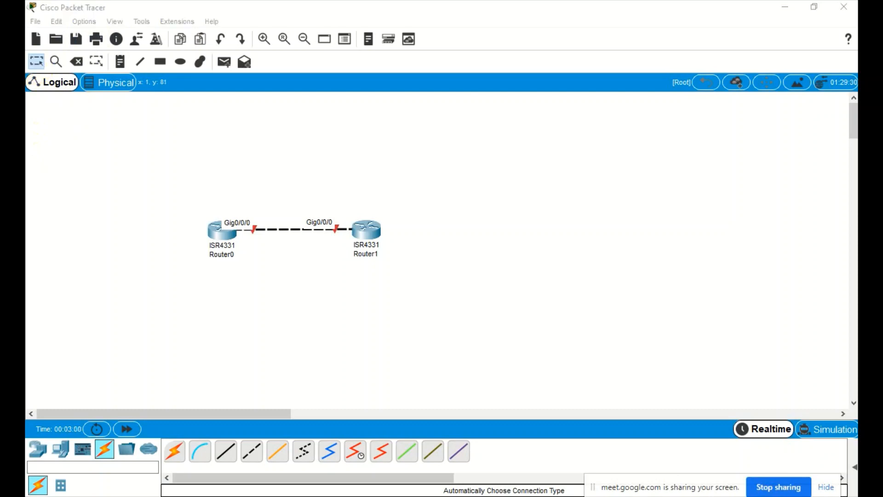
mouse_move(69, 136)
click(98, 112)
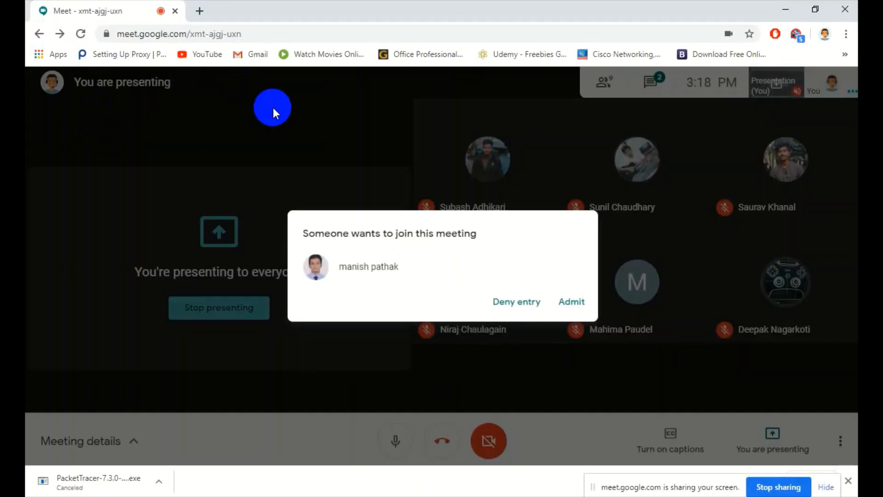
Admit the waiting participant in Google Meet and minimize Chrome.
click(568, 303)
click(795, 8)
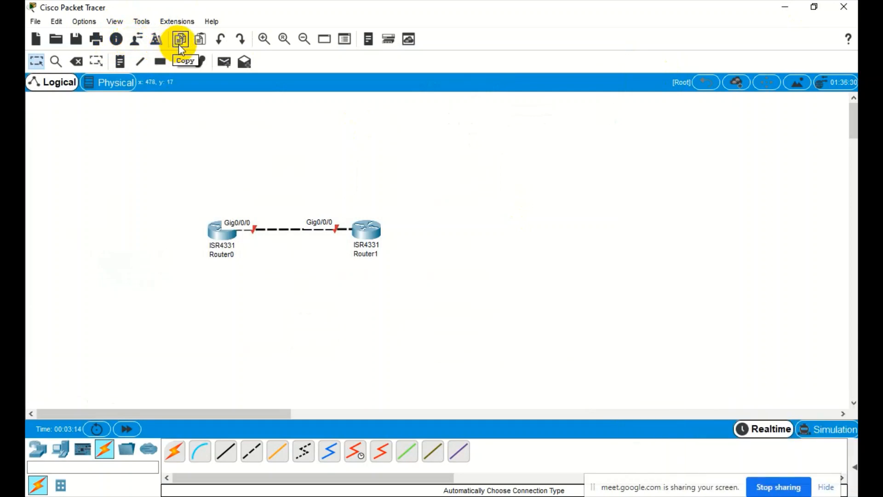
click(260, 40)
click(260, 39)
click(261, 39)
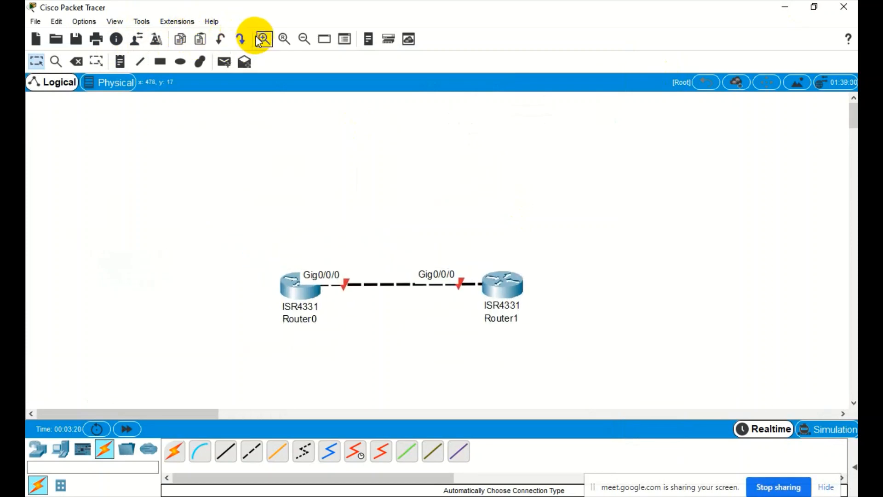
click(304, 38)
click(304, 39)
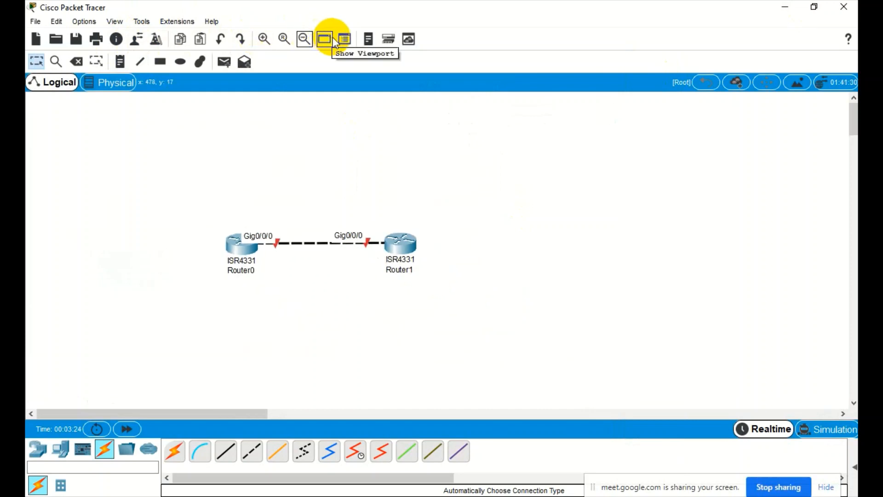
click(323, 40)
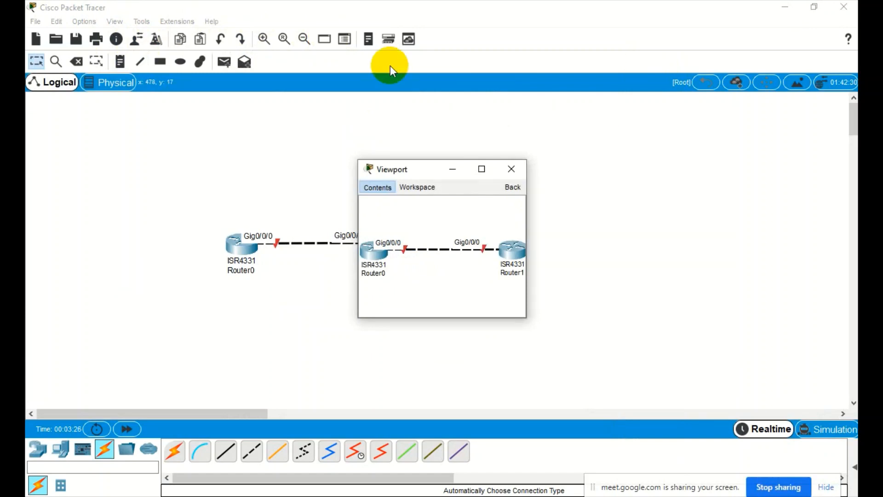
click(482, 169)
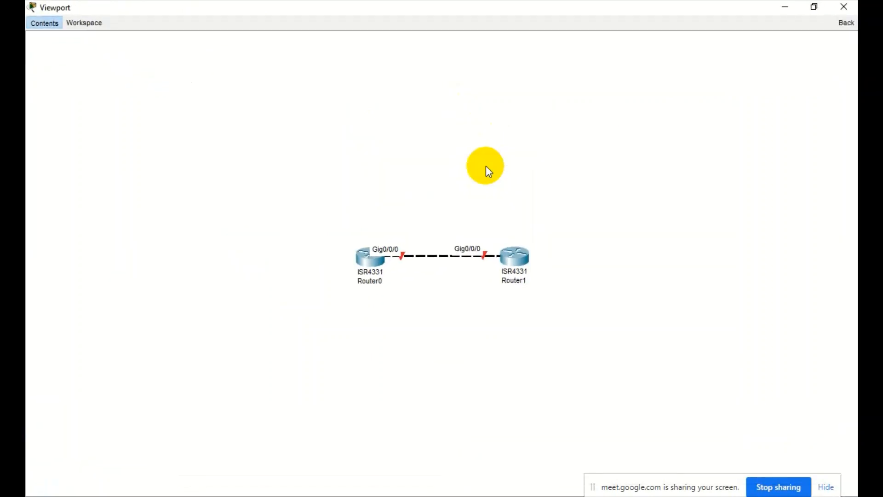
click(99, 26)
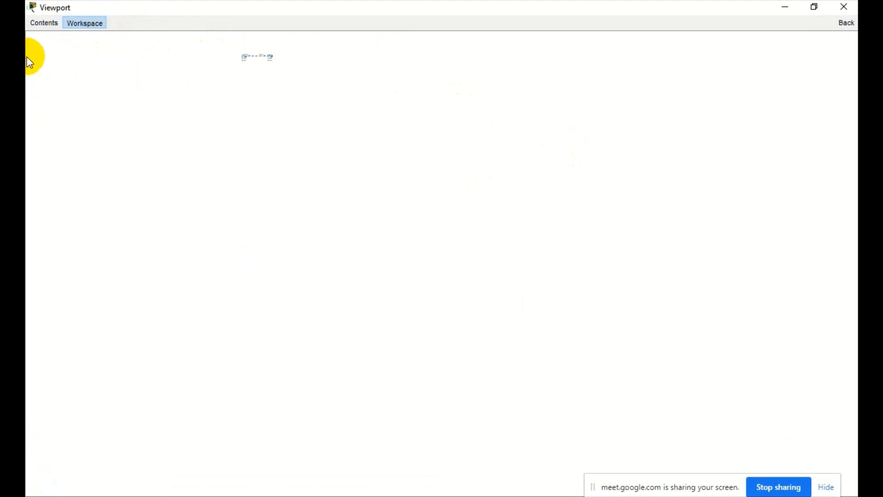
click(43, 22)
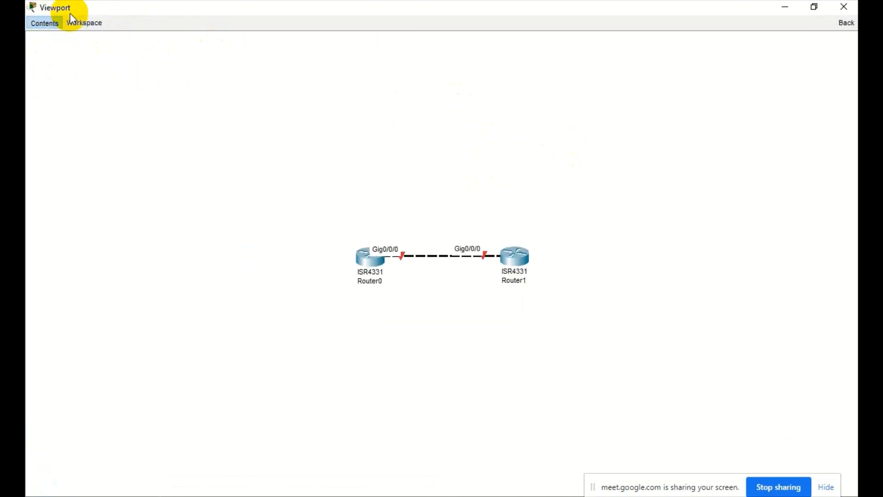
click(851, 8)
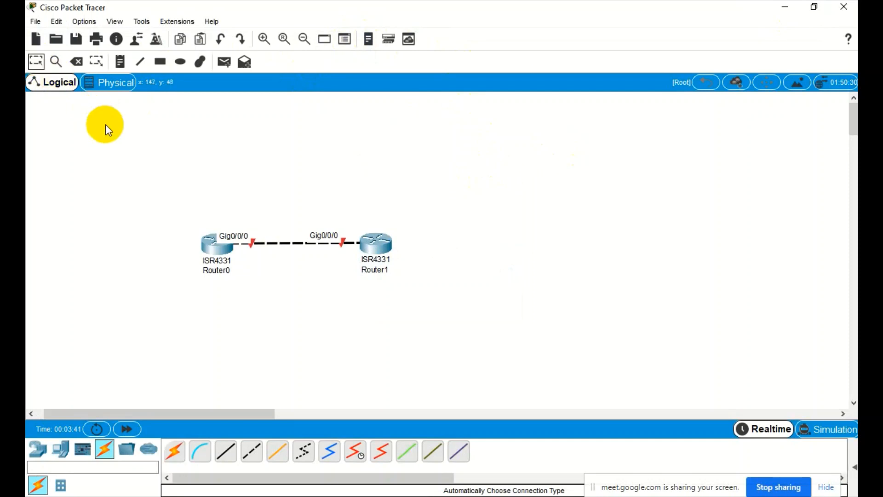
Box-select both routers and their link and move them up toward the centre.
drag(131, 140, 659, 154)
drag(501, 145, 288, 189)
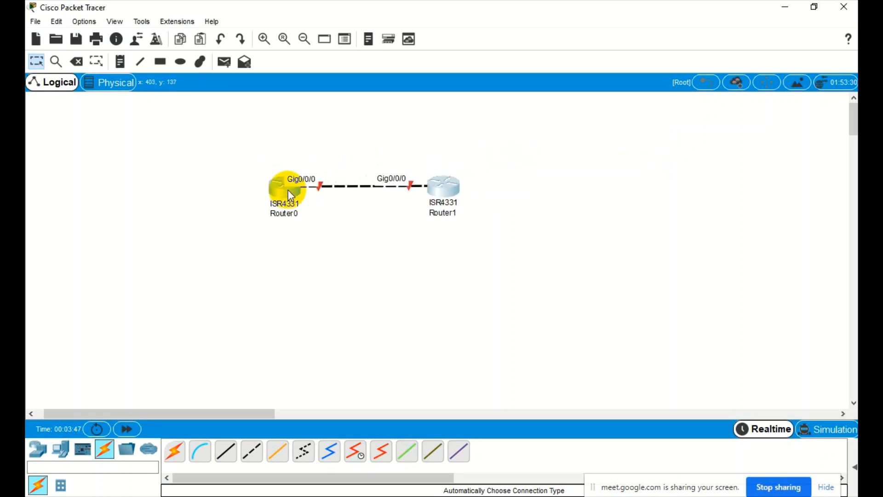
click(369, 272)
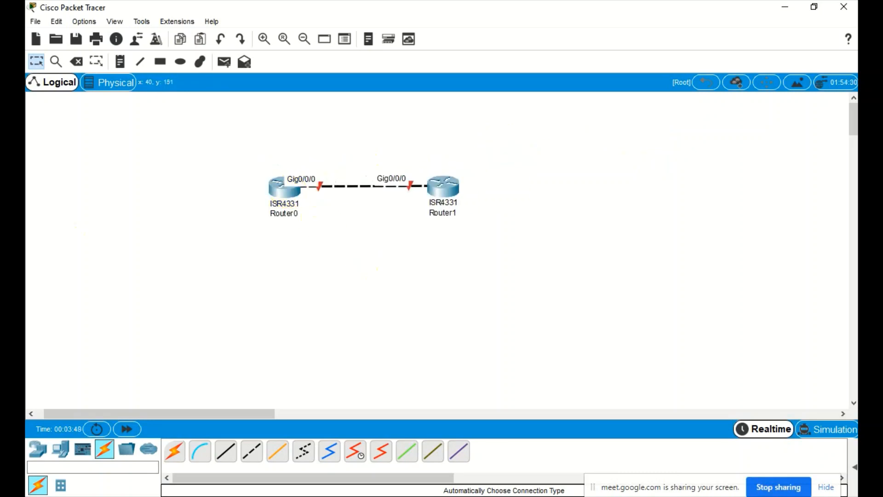
Admit another waiting participant in Google Meet and minimize Chrome.
click(65, 64)
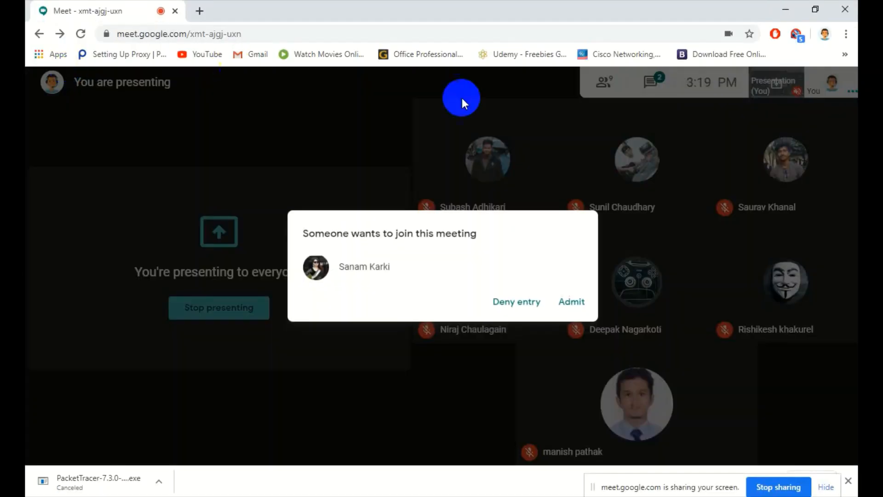
click(572, 301)
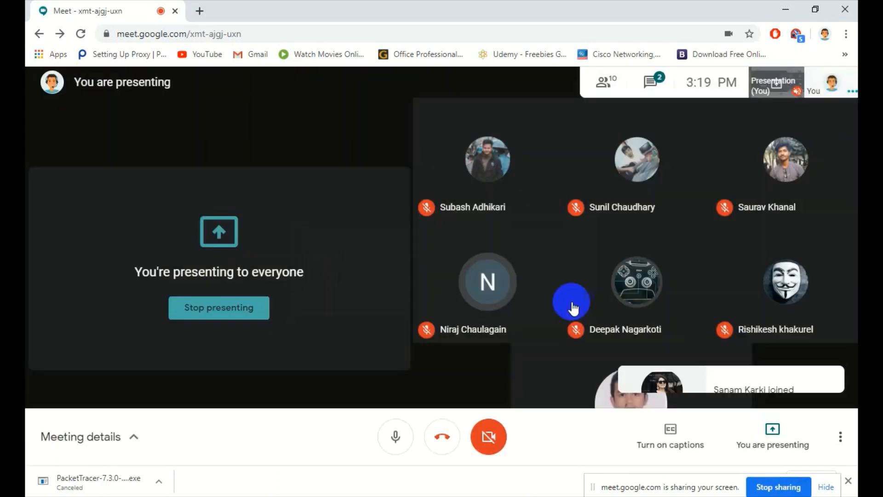
click(785, 8)
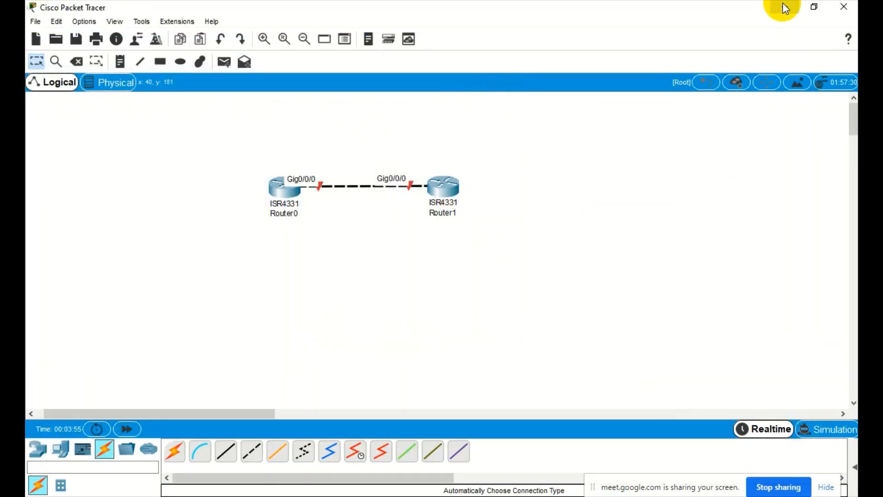
drag(553, 244, 337, 160)
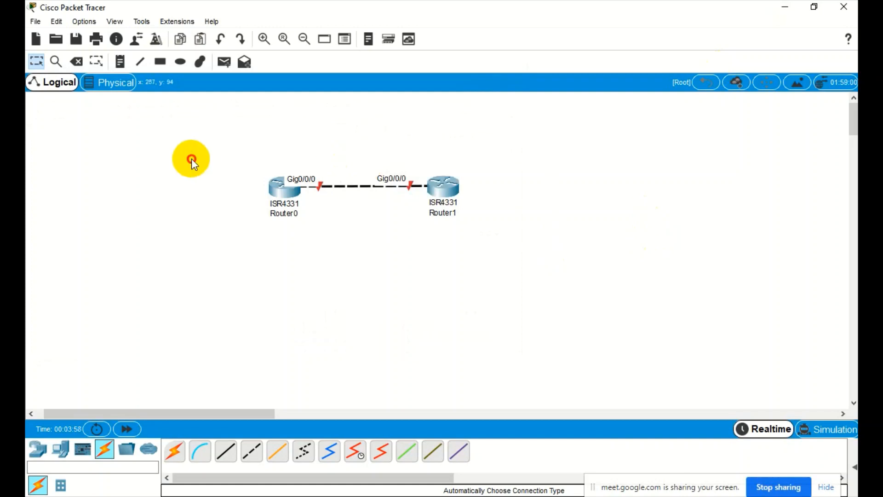
click(53, 65)
click(291, 193)
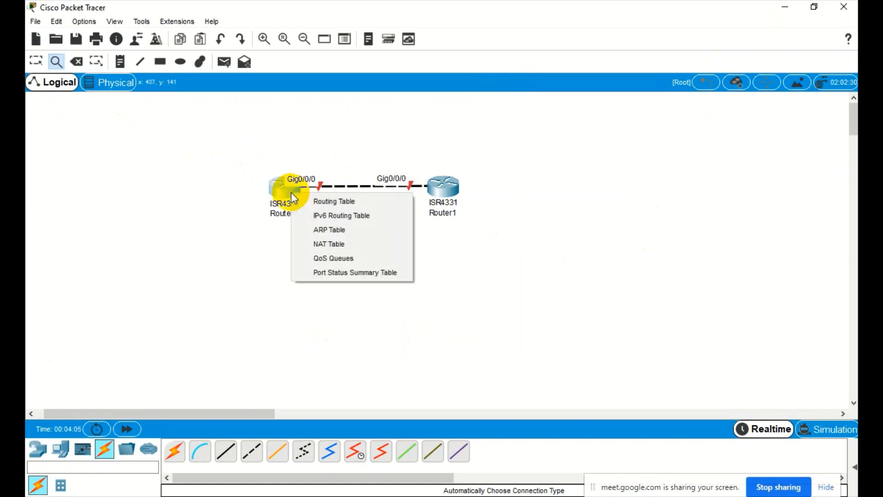
click(250, 259)
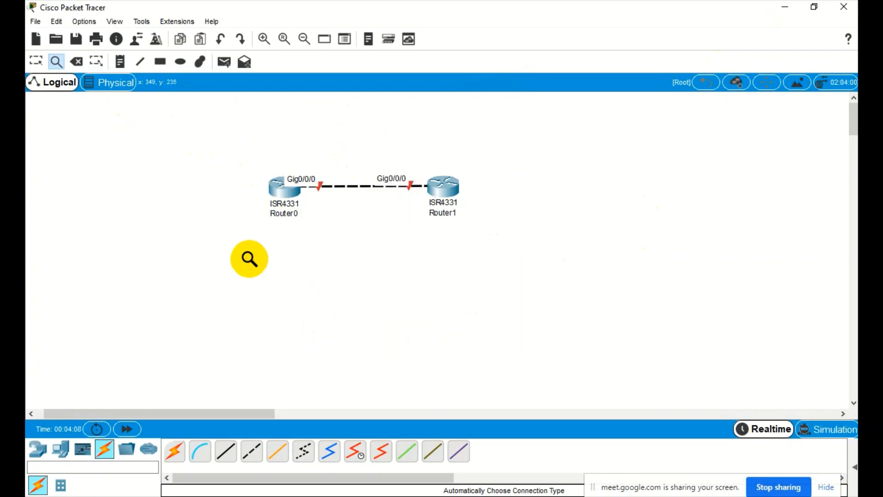
click(61, 66)
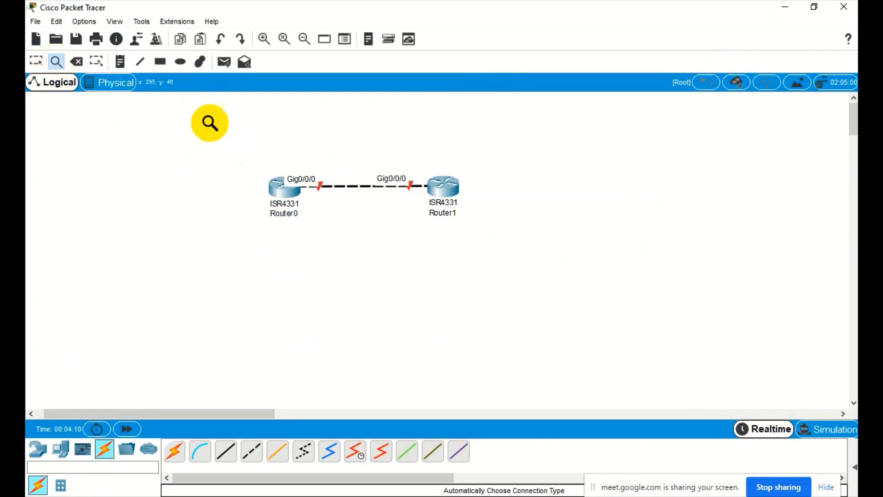
click(291, 189)
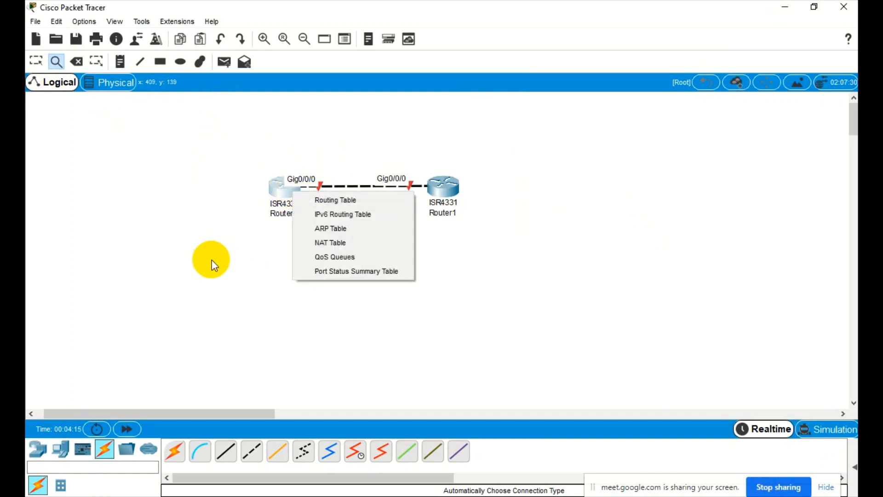
click(211, 259)
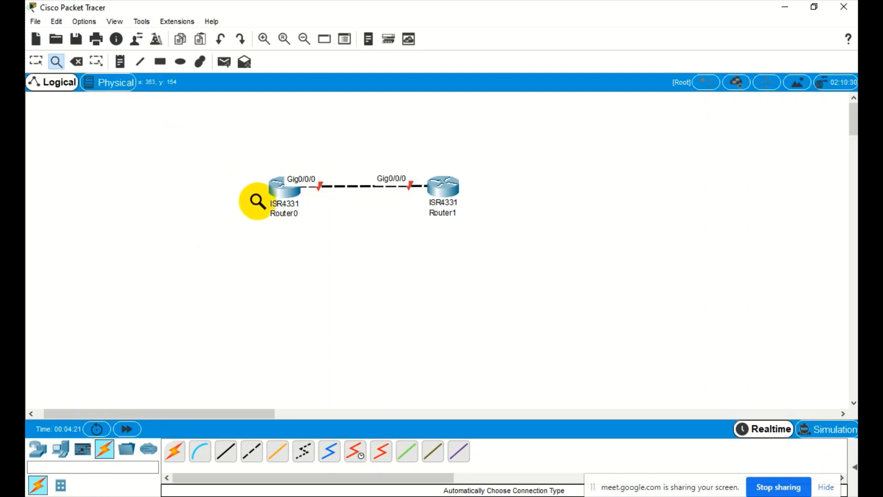
click(287, 187)
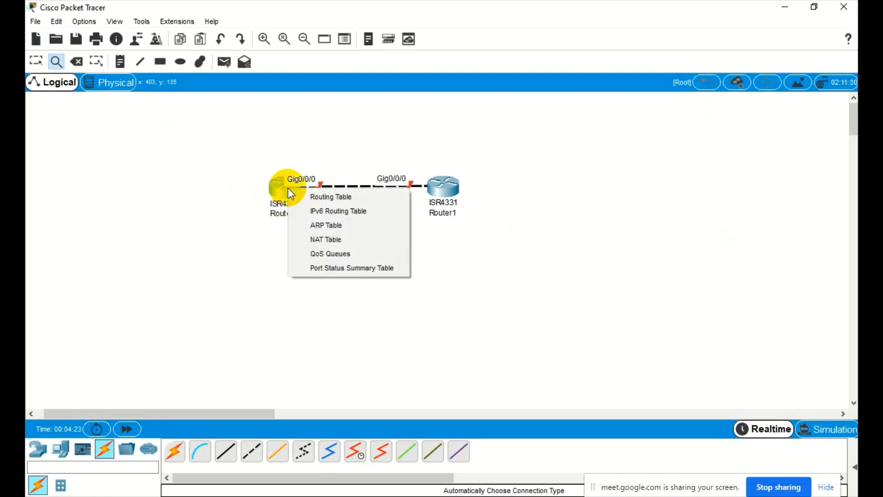
click(320, 203)
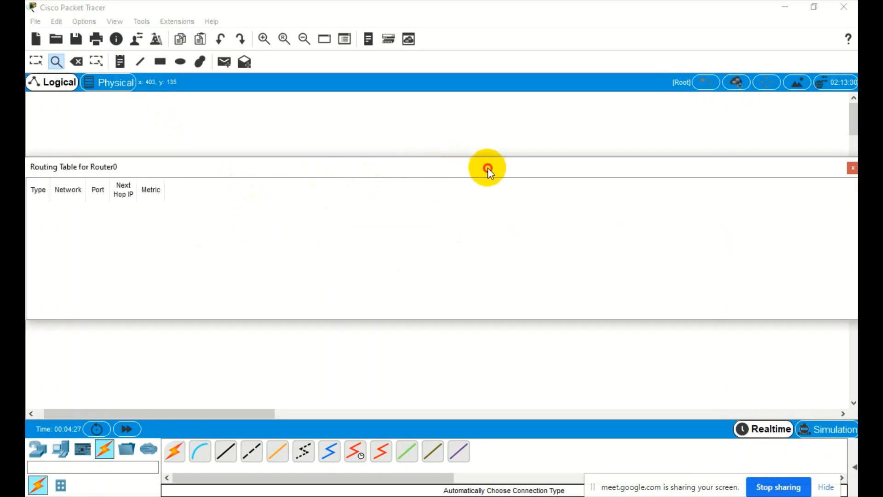
drag(486, 168, 332, 158)
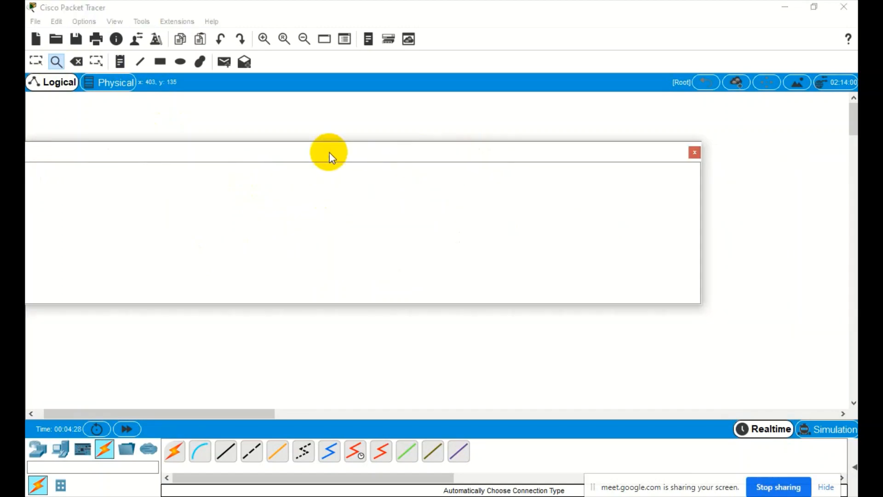
click(695, 152)
click(283, 198)
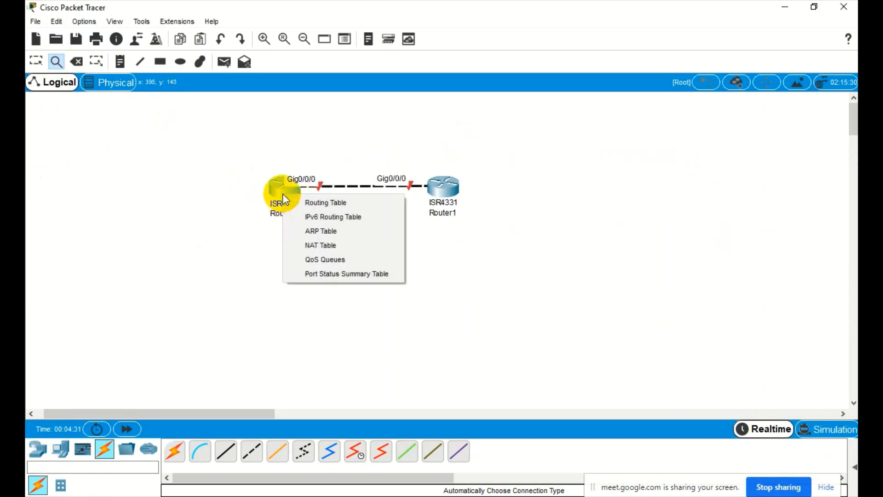
click(313, 232)
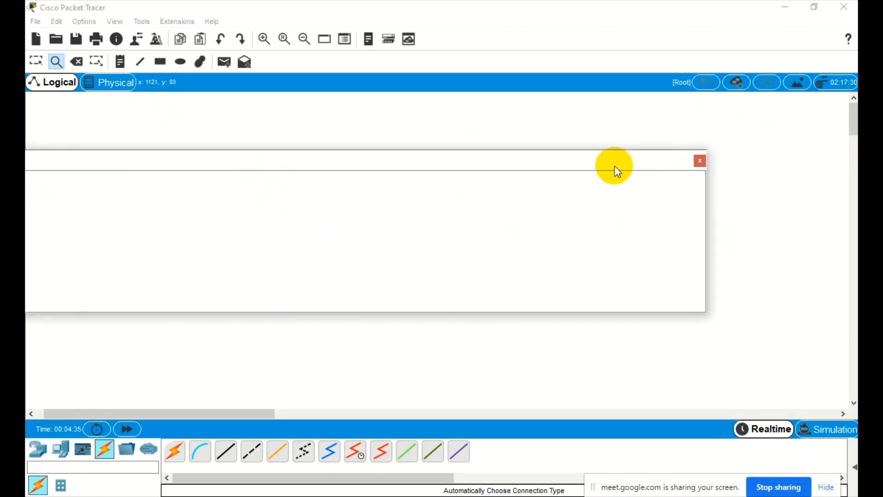
click(699, 160)
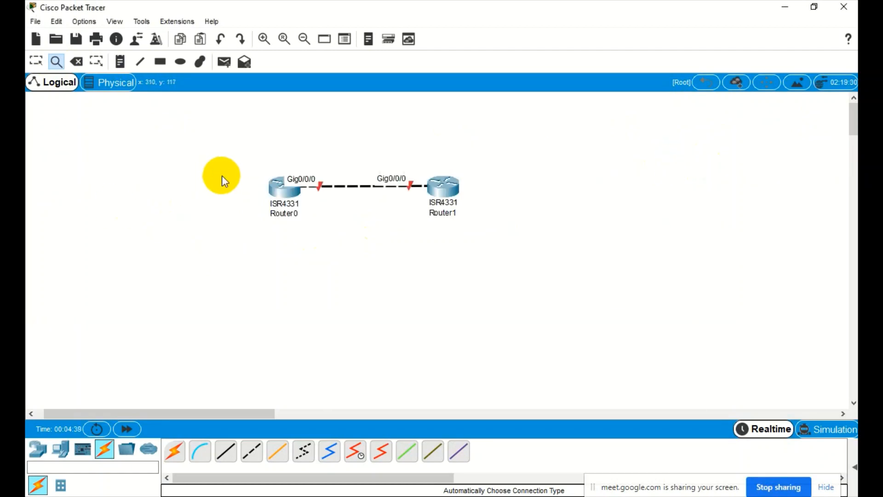
key(ctrl+o)
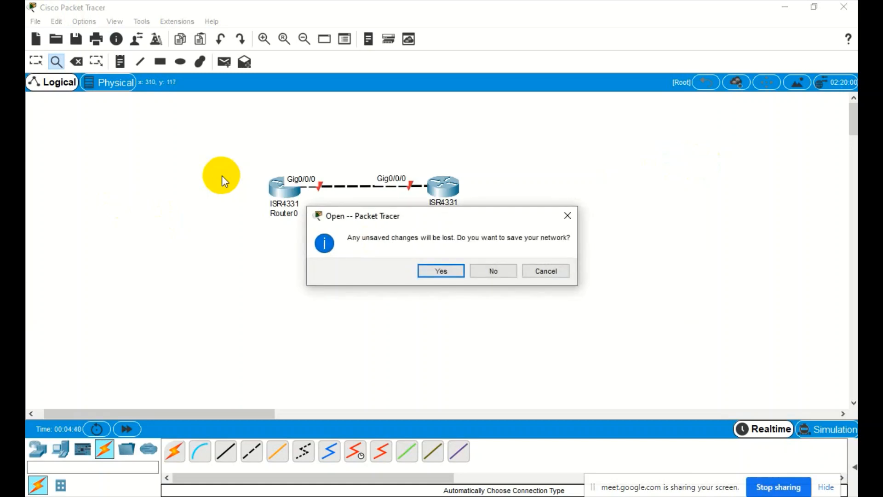
Decline saving the current network and open pbl final1.pkt.
click(489, 270)
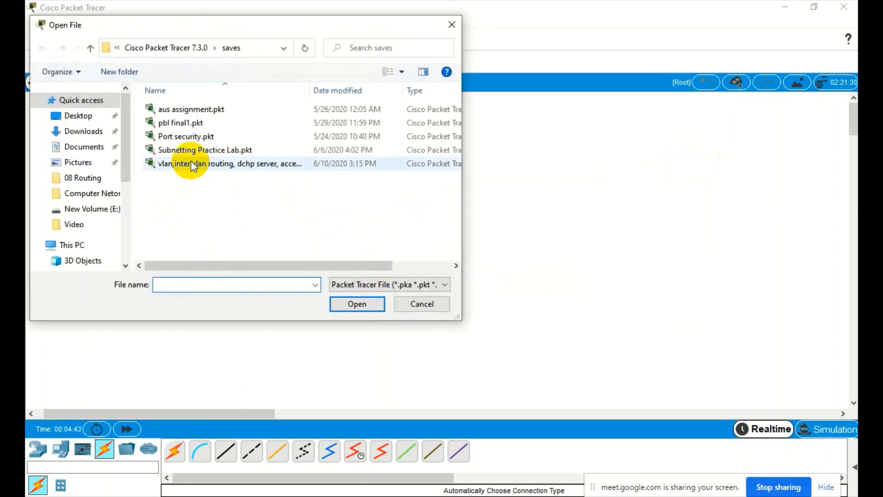
click(190, 121)
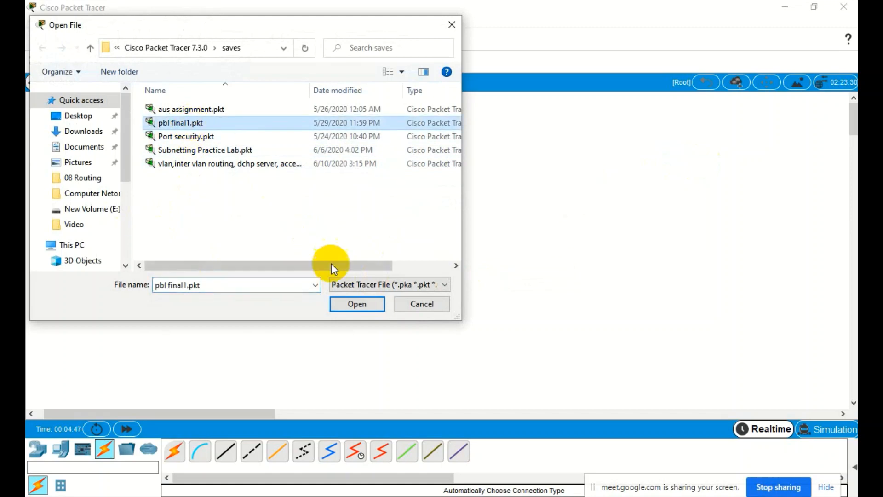
click(358, 304)
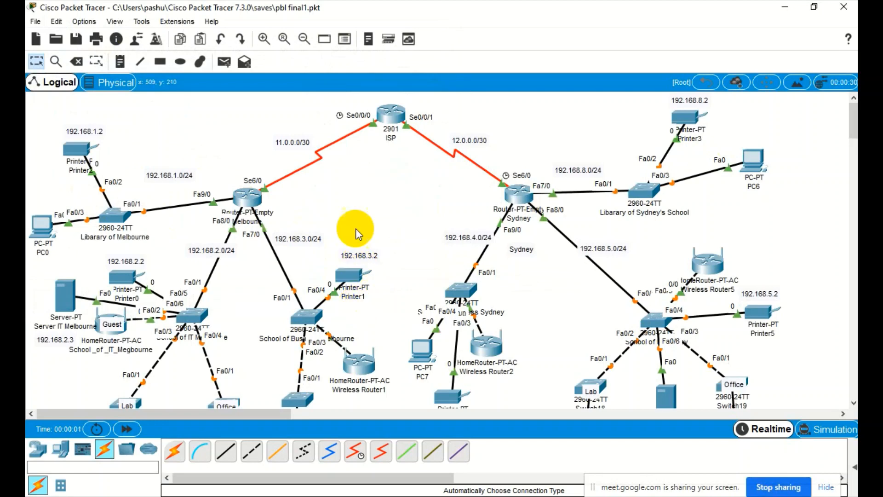
Inspect ISP's routing table, routes 11.0.0.0/30 through 192.168.2.0/24, then reopen its table list.
click(56, 61)
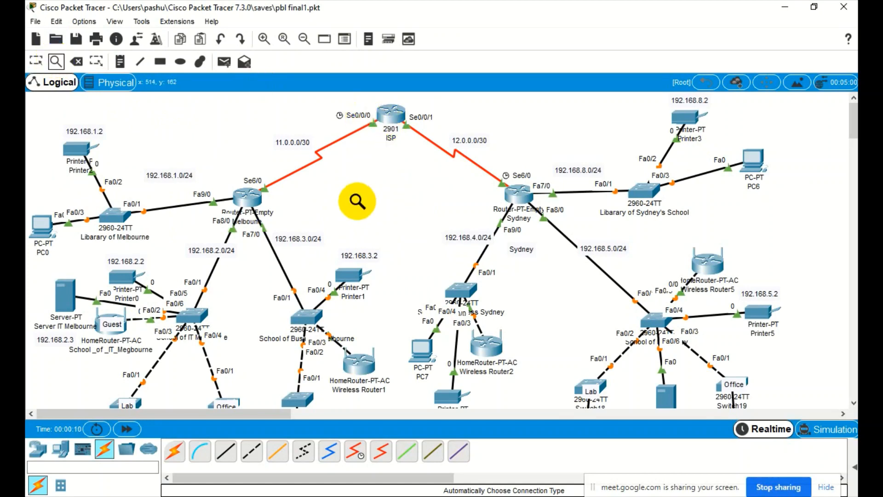
click(393, 121)
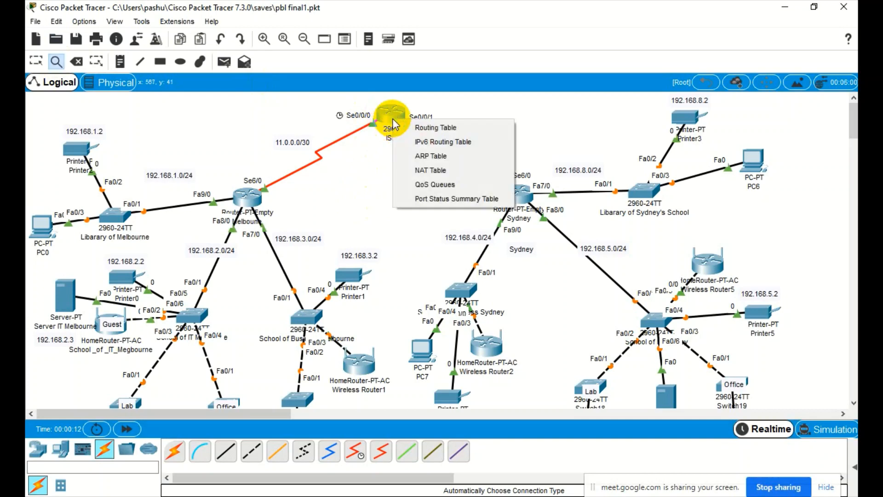
click(415, 126)
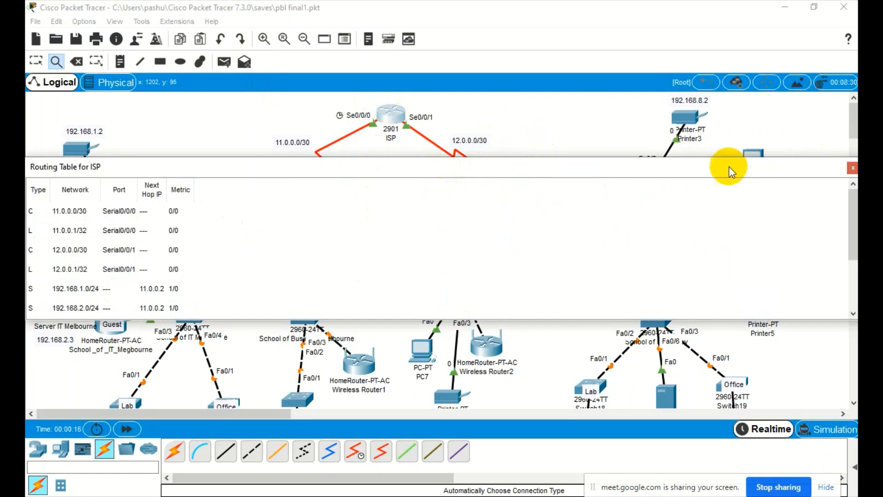
drag(672, 175, 781, 150)
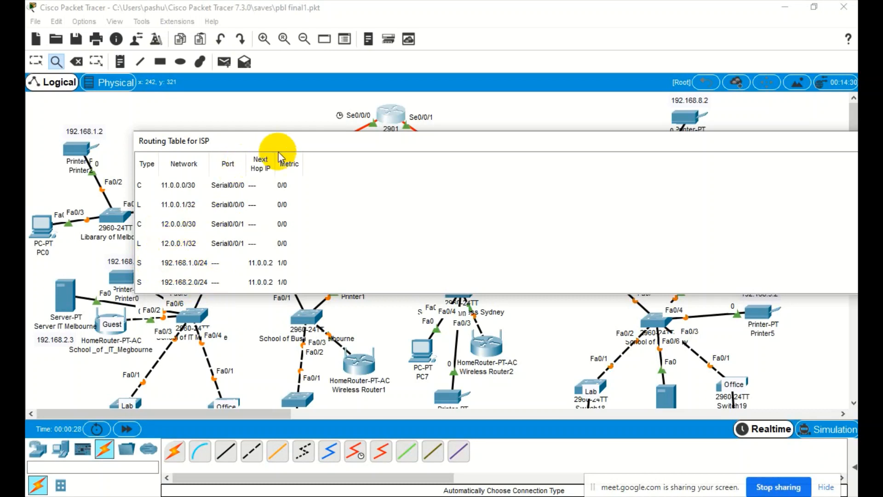
drag(282, 142, 222, 127)
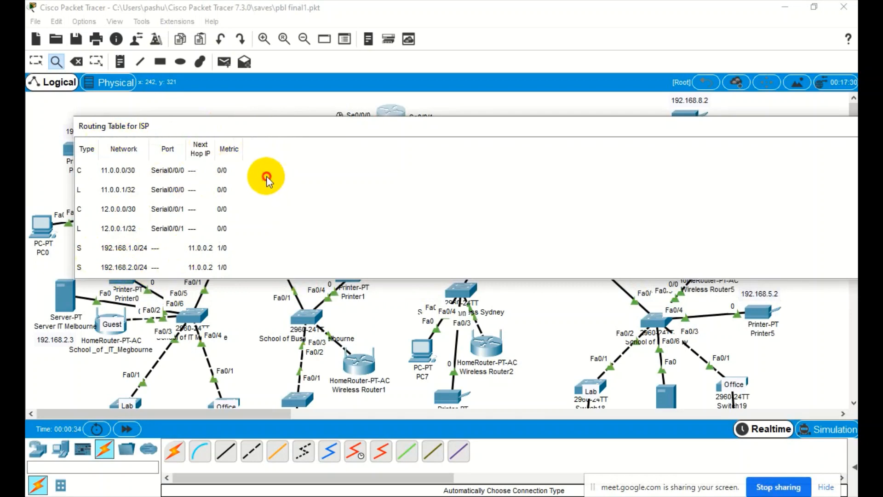
drag(98, 171, 113, 266)
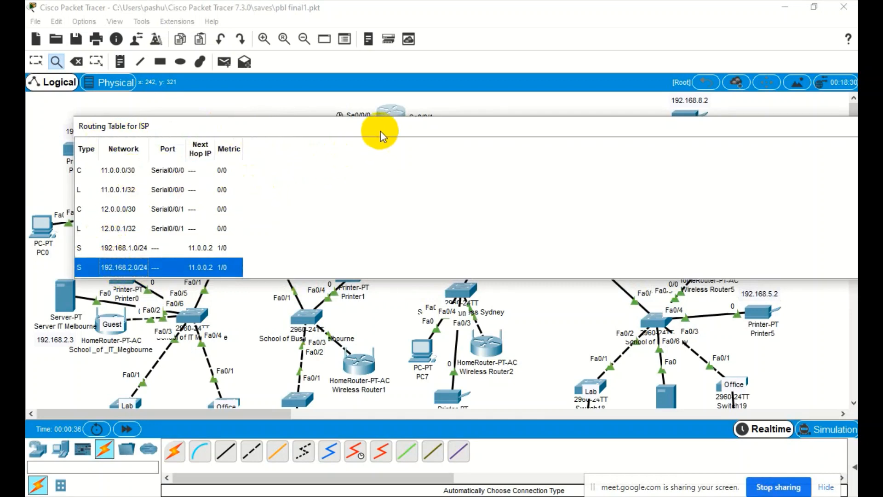
drag(379, 126, 227, 138)
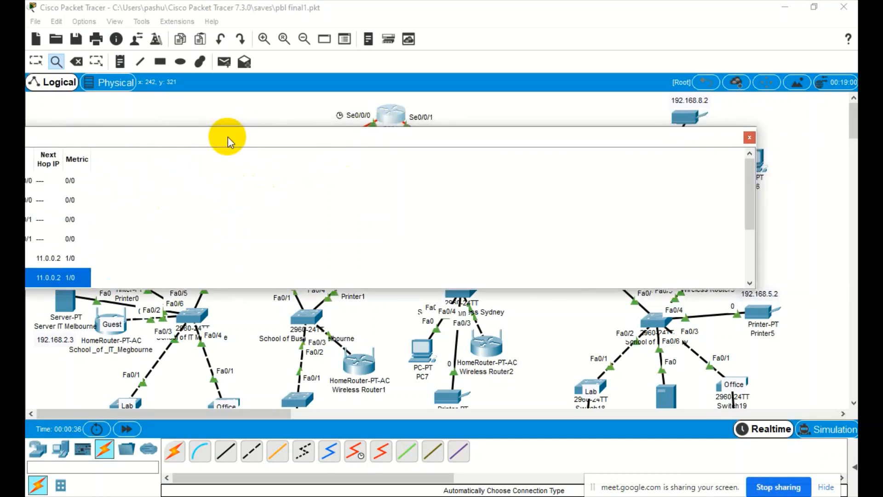
click(745, 138)
click(389, 118)
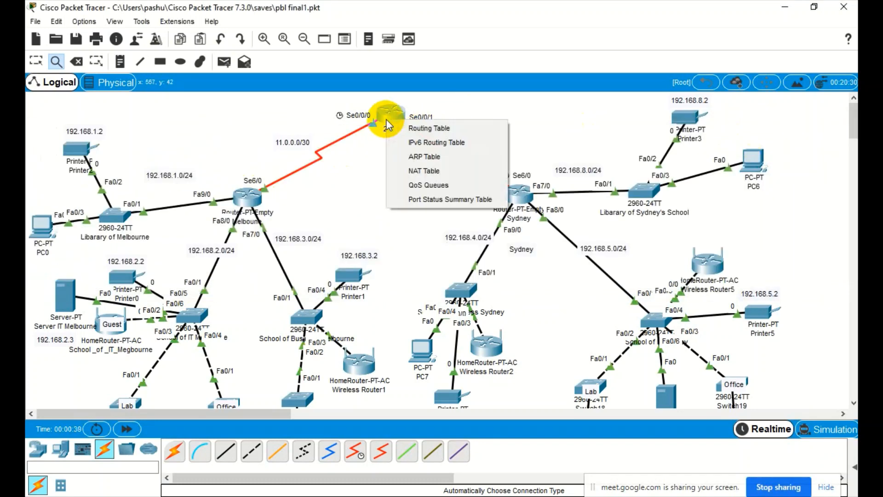
View and close ISP's empty ARP table, then start a new network with Ctrl+N.
click(406, 157)
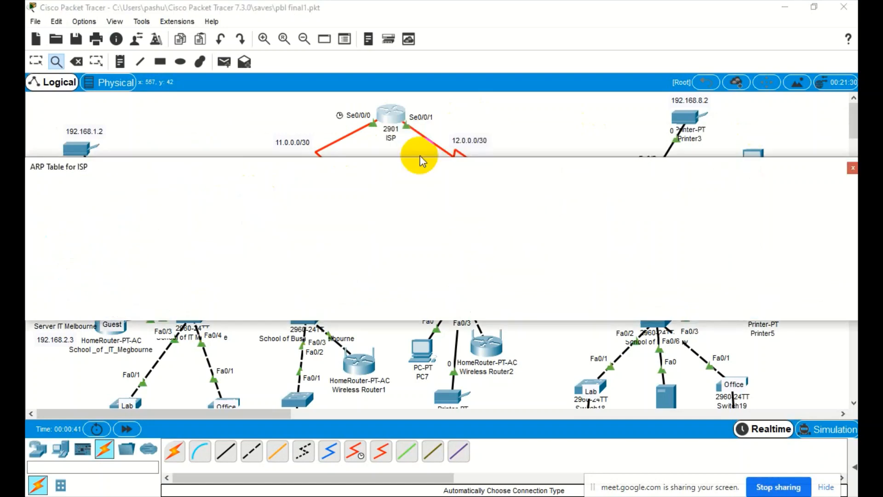
drag(316, 173, 201, 138)
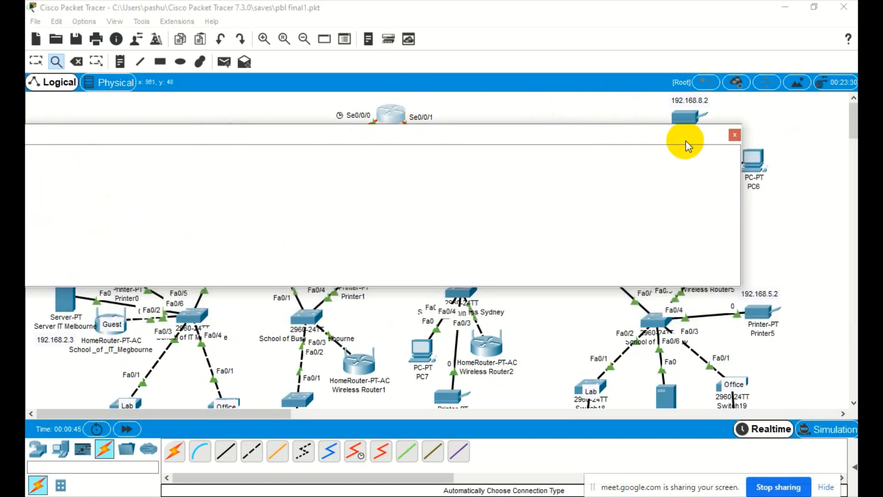
click(735, 136)
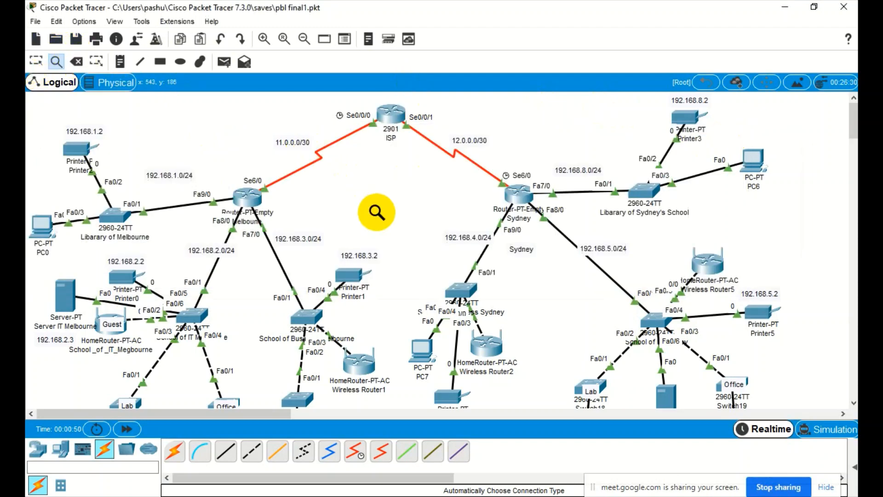
key(ctrl+n)
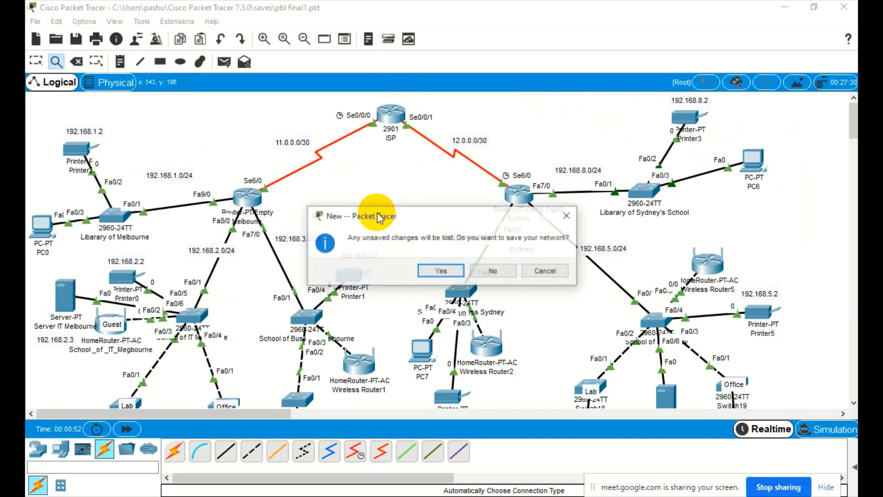
Discard changes to pbl final1 and place an ISR4331 router and an ISR4321 router side by side.
key(n)
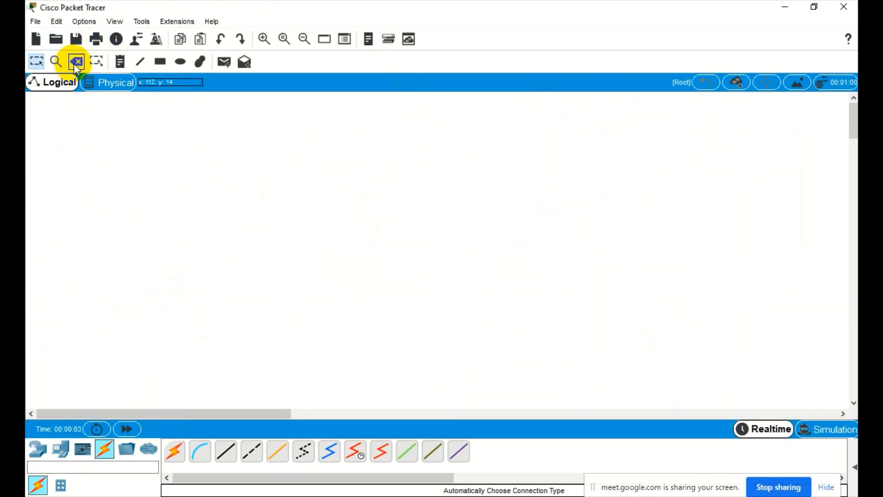
click(38, 448)
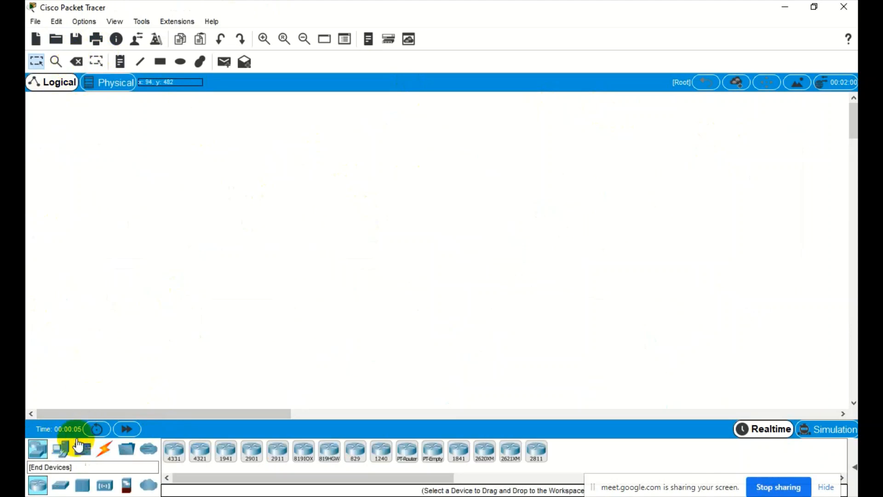
click(185, 445)
click(235, 199)
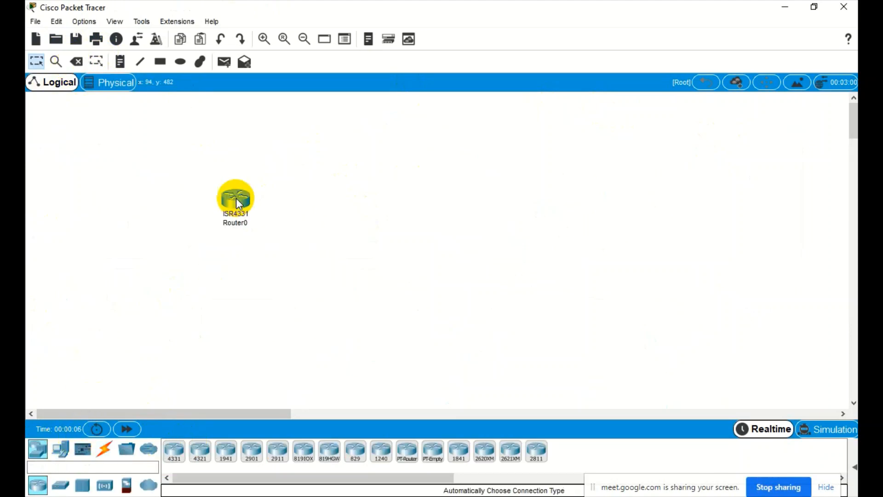
click(201, 453)
click(426, 185)
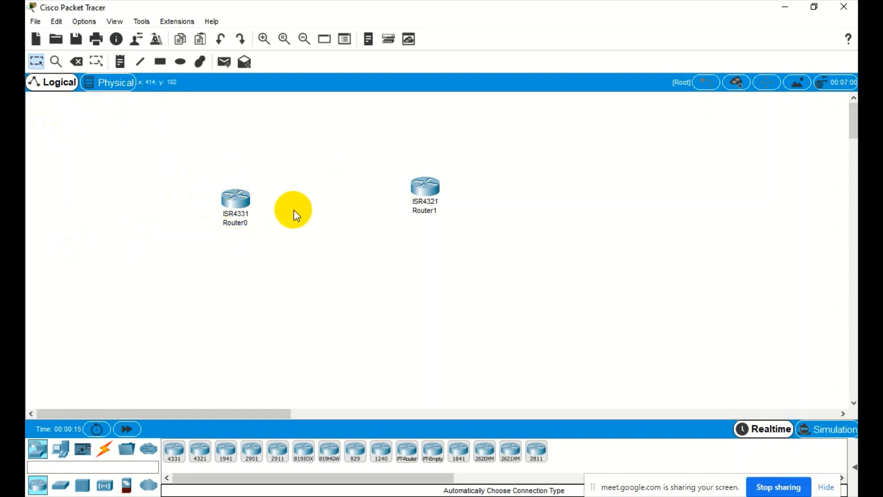
Delete Router0 and Router1 from the workspace, leaving the ISR4331 model selected.
click(77, 60)
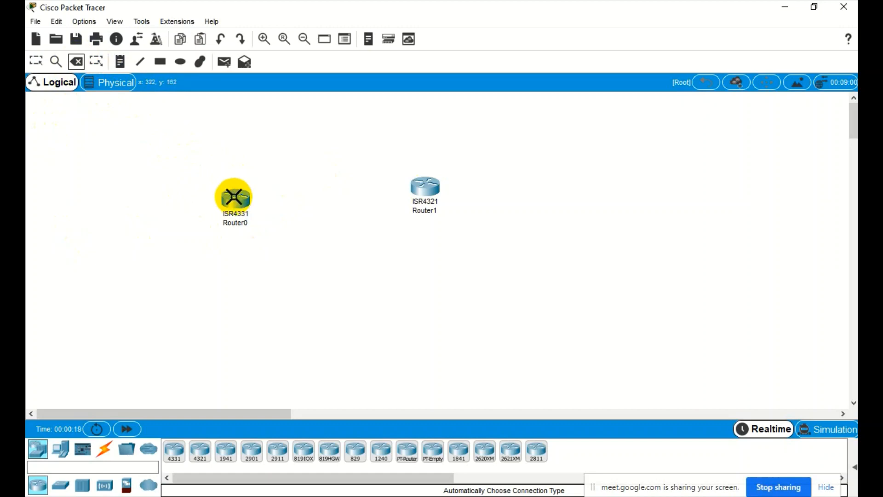
click(234, 196)
click(419, 187)
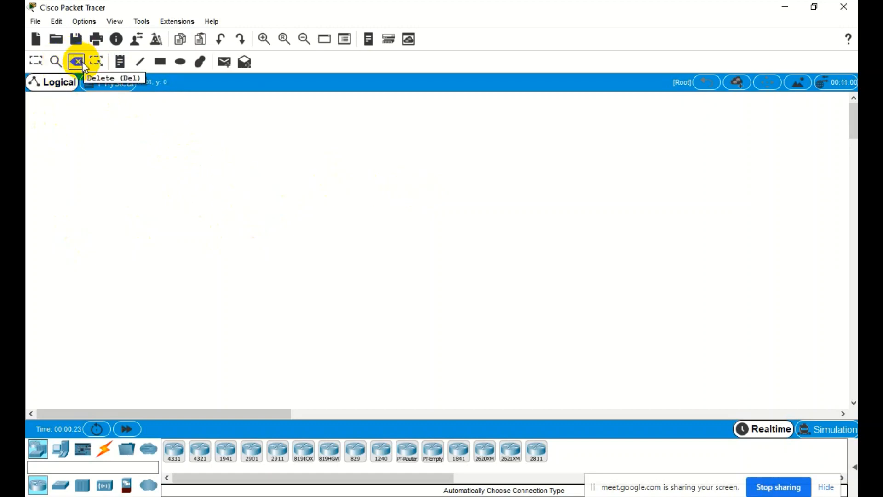
click(174, 450)
Place ISR4331 Router2 and ISR4321 Router3 and link them with an automatic cable.
click(224, 161)
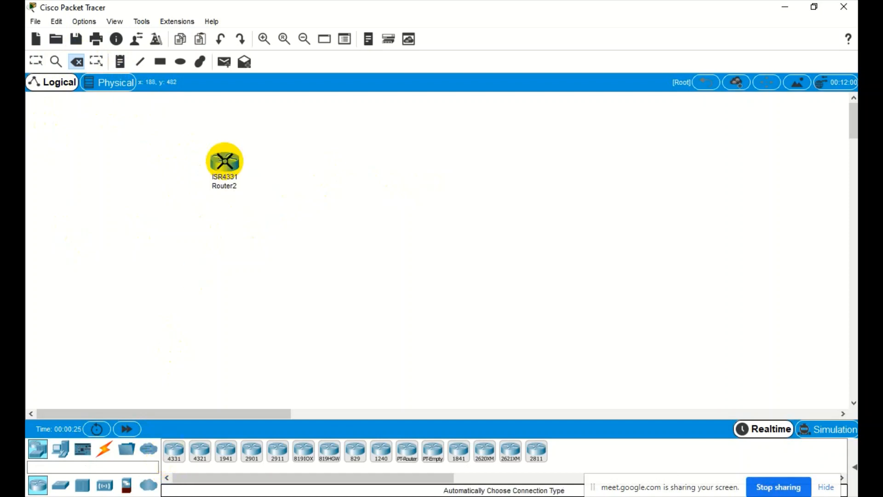
click(200, 450)
click(369, 171)
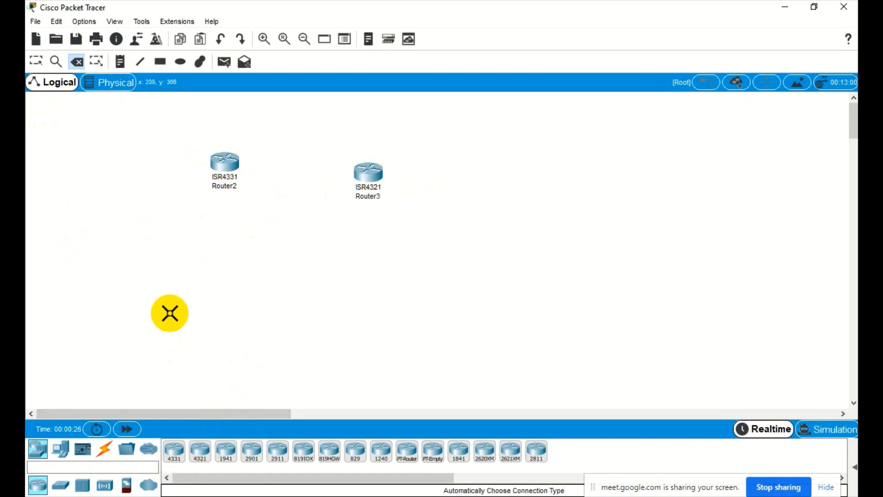
click(105, 449)
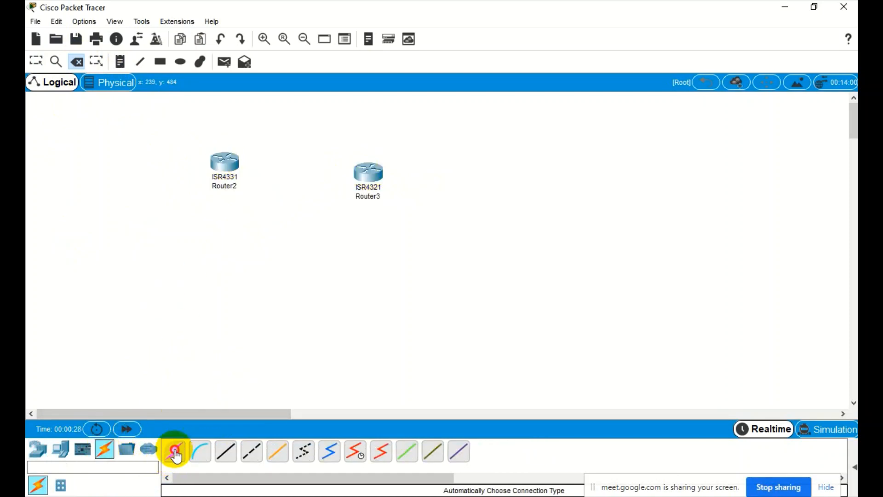
click(175, 453)
click(226, 159)
click(366, 178)
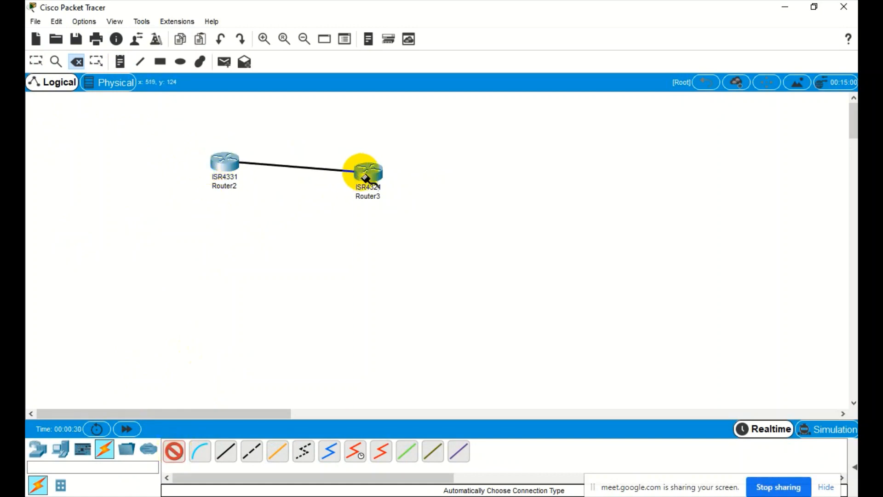
Delete the cable, Router3 and Router2 from the canvas.
click(76, 61)
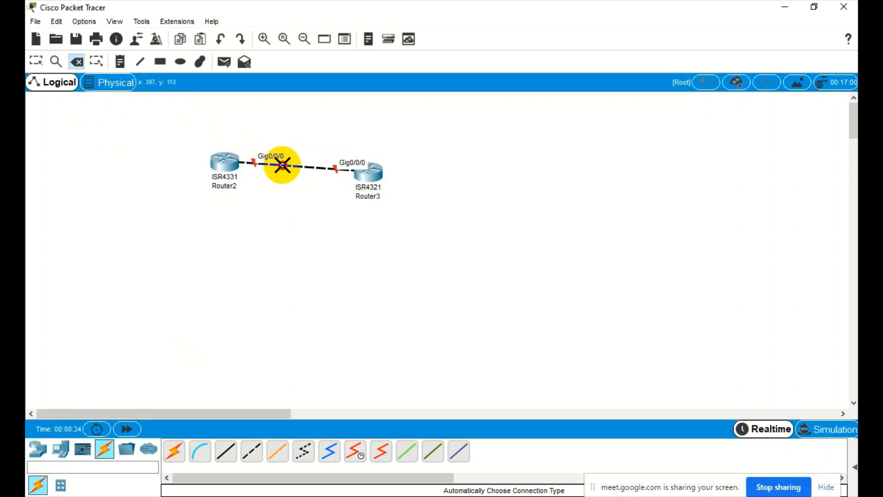
click(282, 165)
click(369, 168)
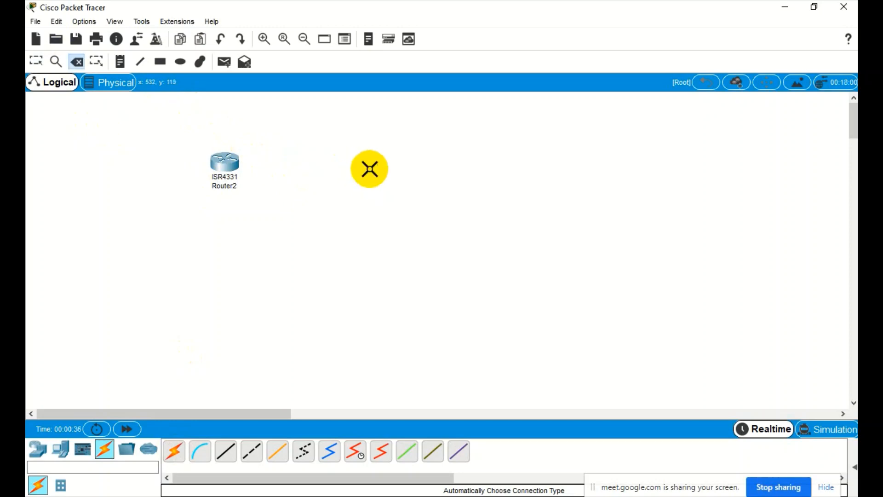
click(234, 159)
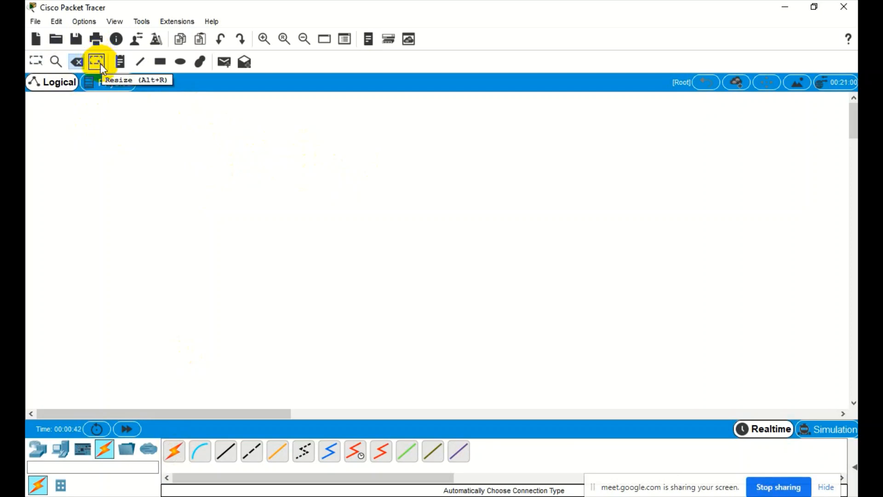
Drag an ISR4331 and an ISR4321 router onto the canvas, then start opening a saved file.
click(38, 445)
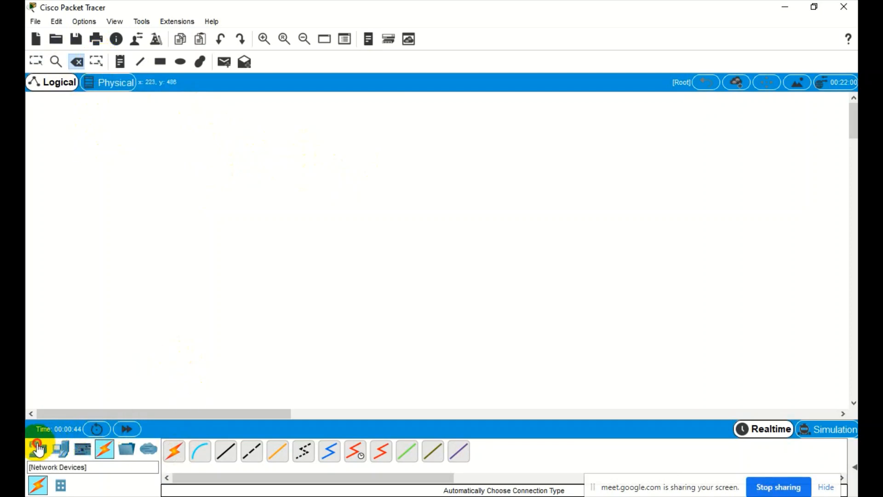
drag(175, 449, 218, 260)
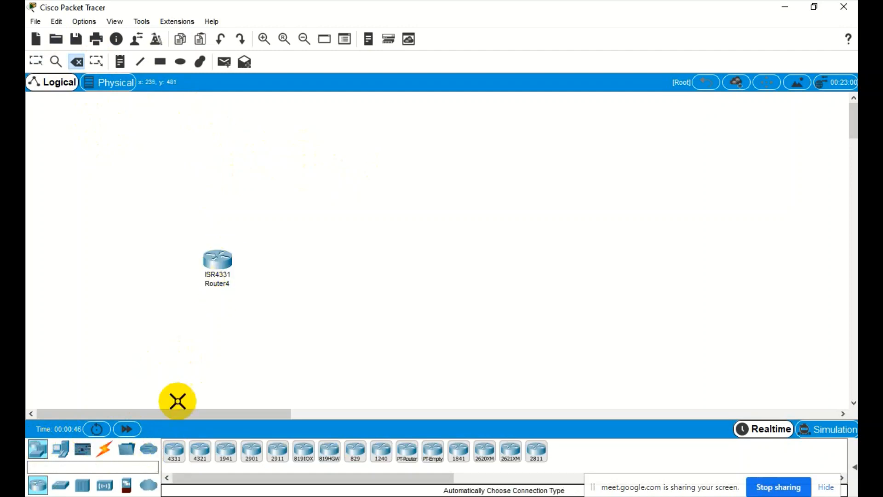
drag(198, 449, 366, 212)
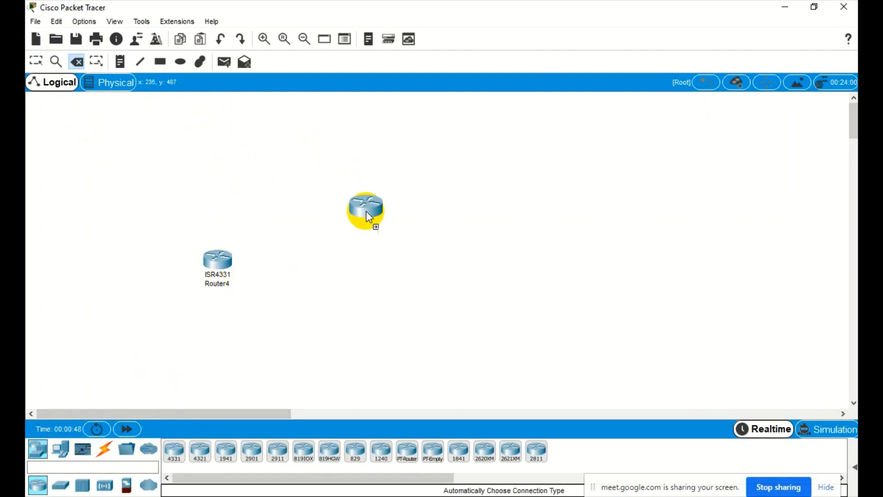
drag(363, 292, 362, 292)
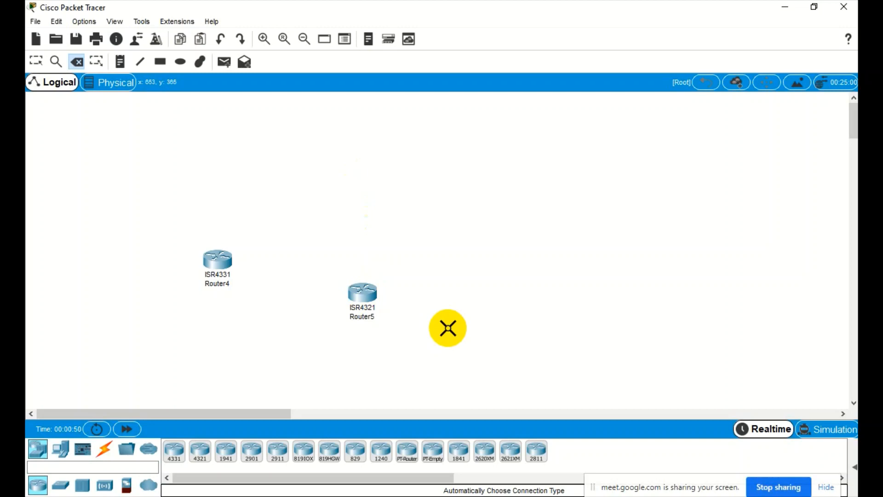
key(ctrl+o)
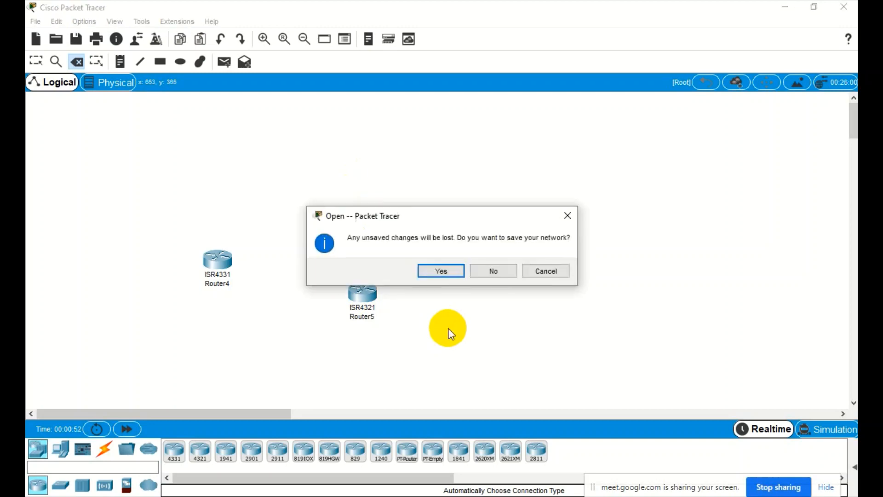
Discard the current network, open pbl final1.pkt, and switch back to Chrome's Google Meet call.
click(502, 271)
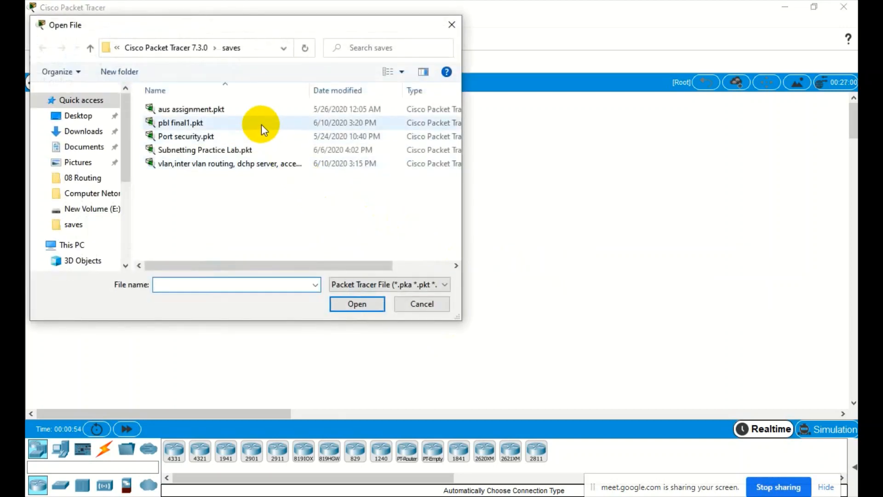
click(261, 124)
double_click(262, 124)
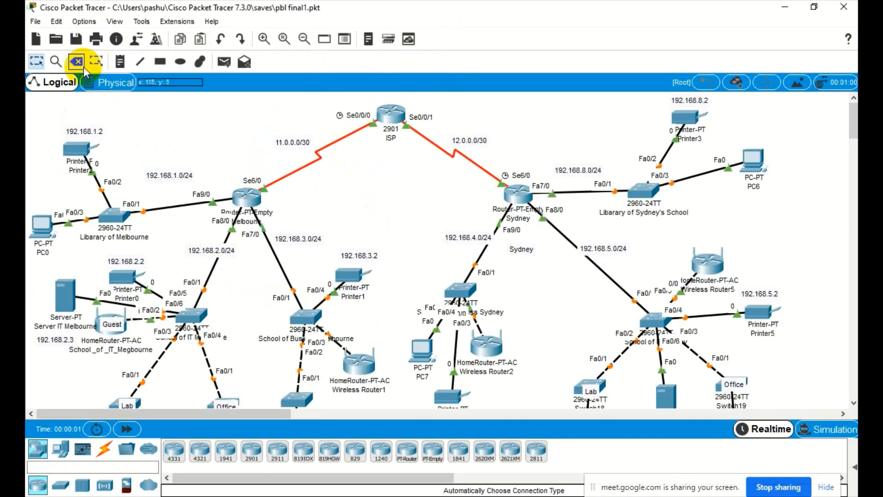
click(96, 61)
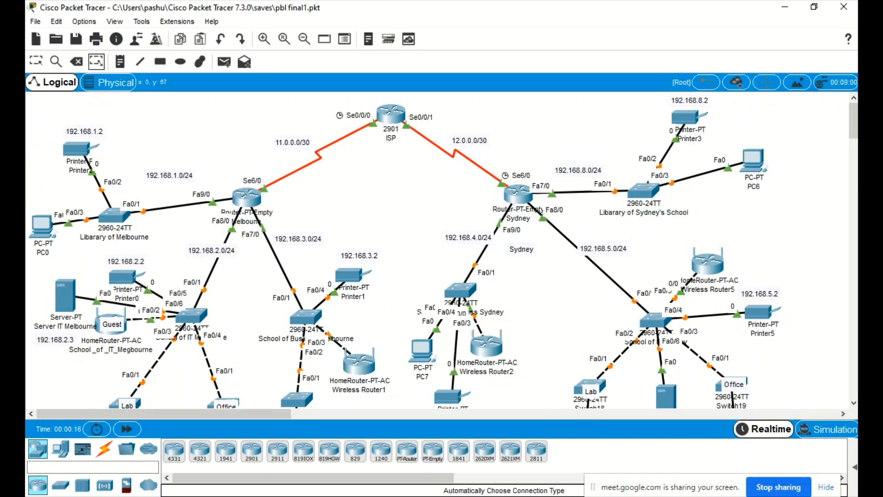
click(13, 150)
click(67, 97)
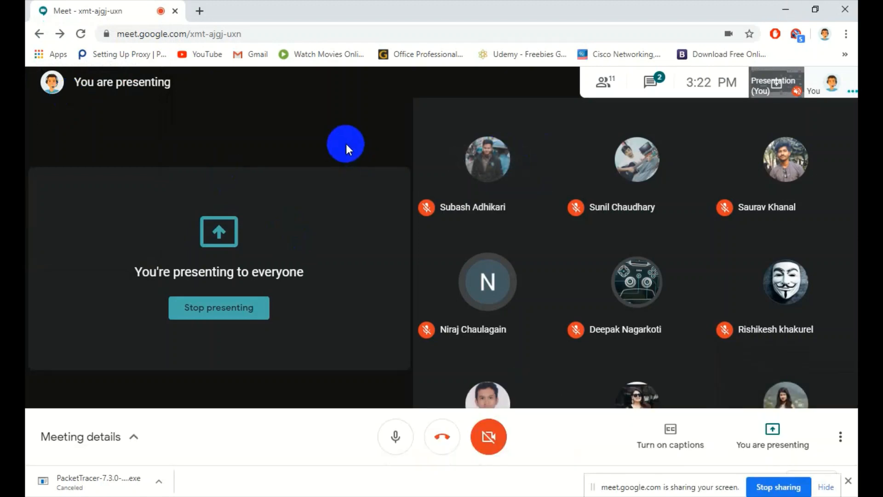
Close the download shelf, check the People list, and close the netacad.com Login window.
click(849, 481)
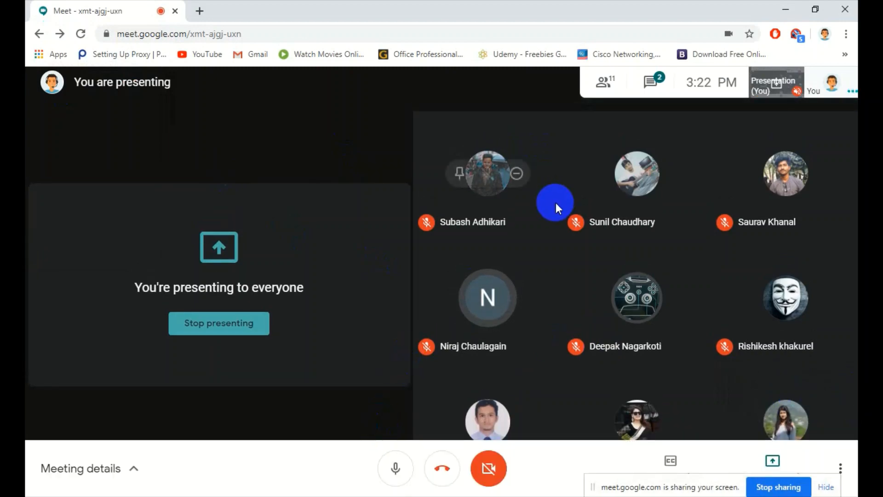
click(607, 85)
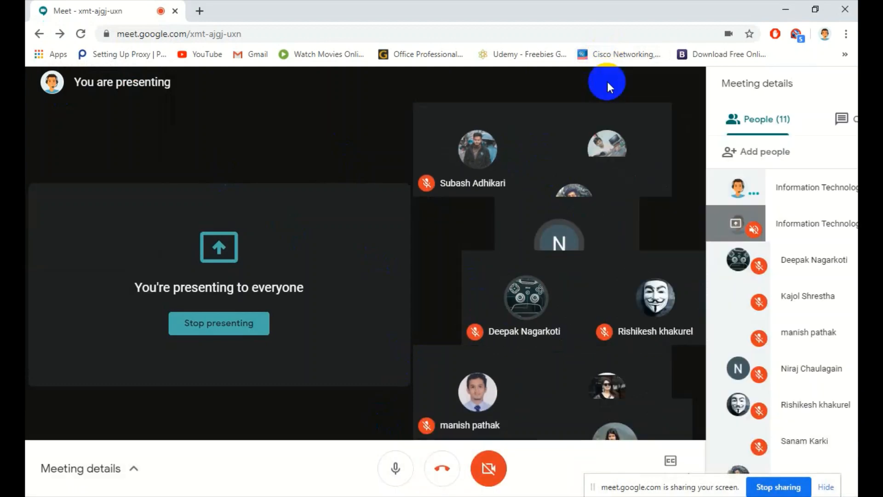
scroll(782, 323, down, 2)
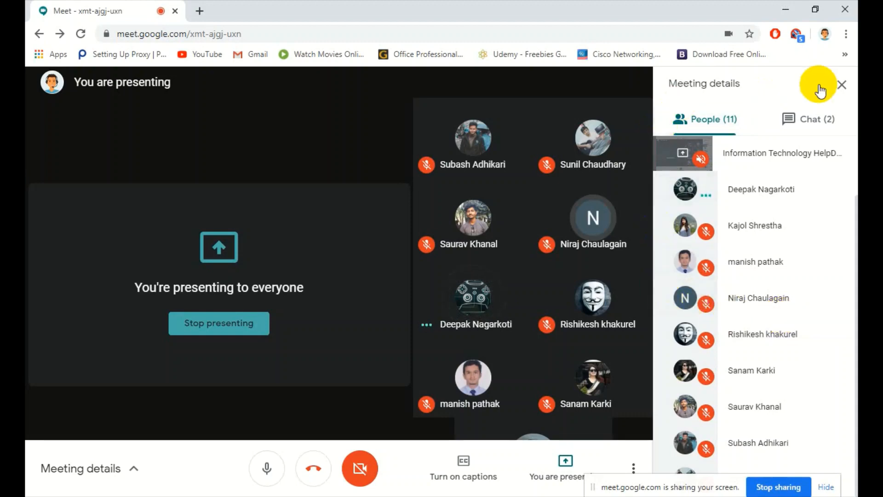
click(842, 85)
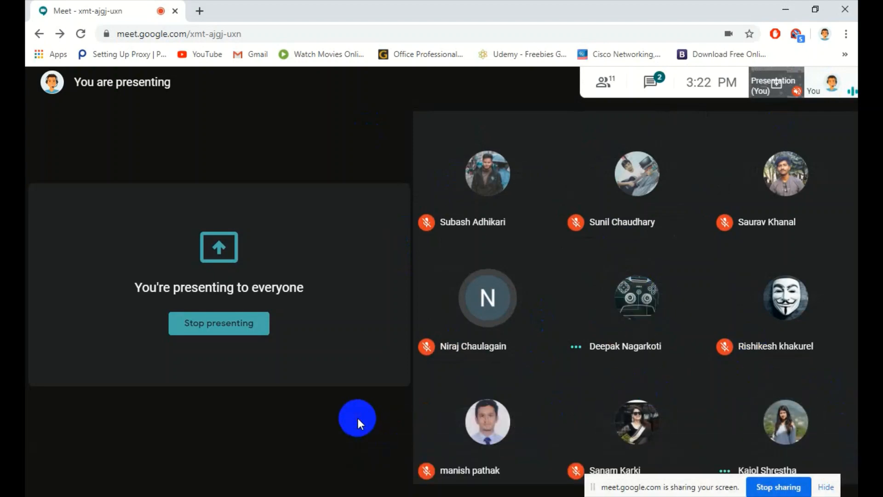
click(13, 212)
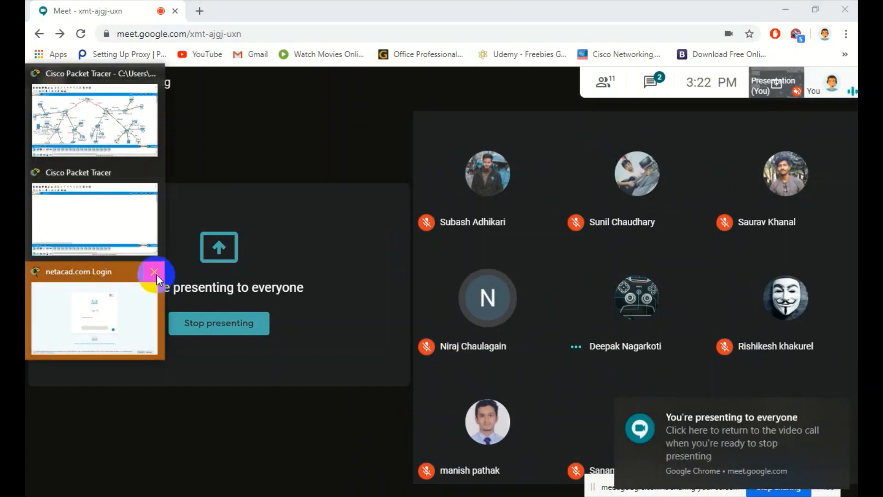
click(156, 274)
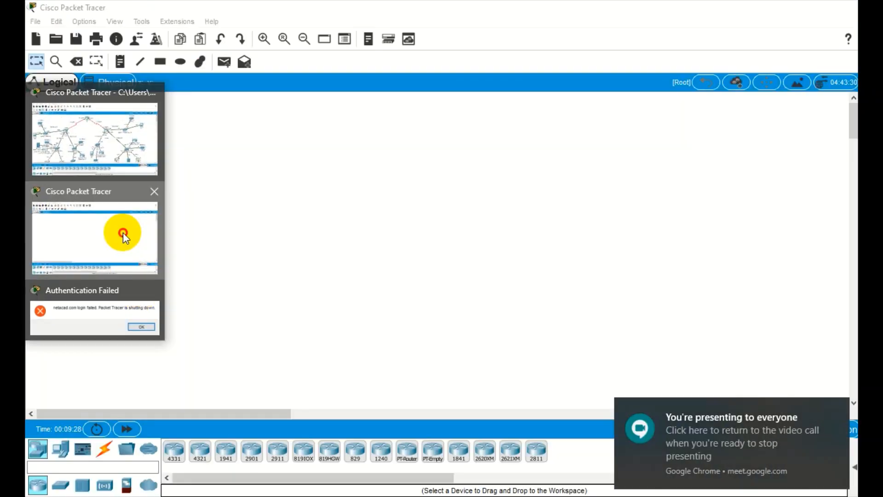
Acknowledge the Authentication Failed dialog so the blank Packet Tracer instance closes.
click(123, 232)
click(530, 262)
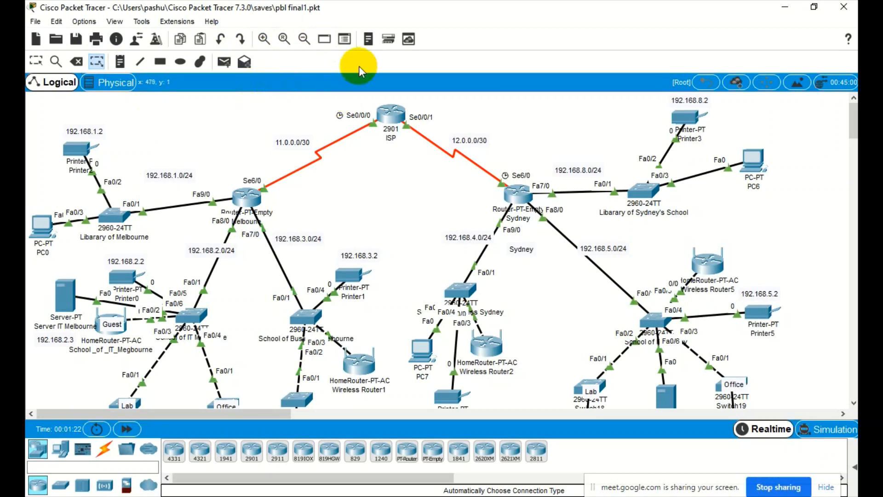
Draw an unfilled ellipse above the Melbourne router by the 192.168.1.0/24 link, then try widening it.
click(181, 61)
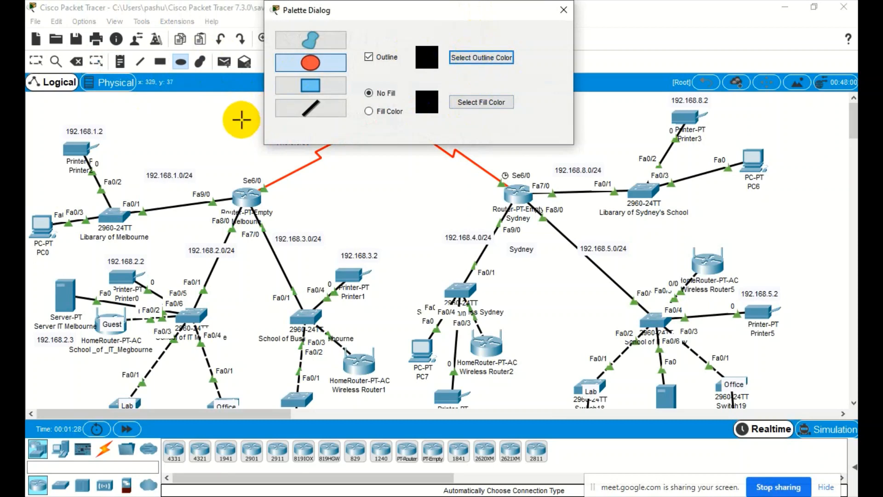
drag(151, 105, 240, 182)
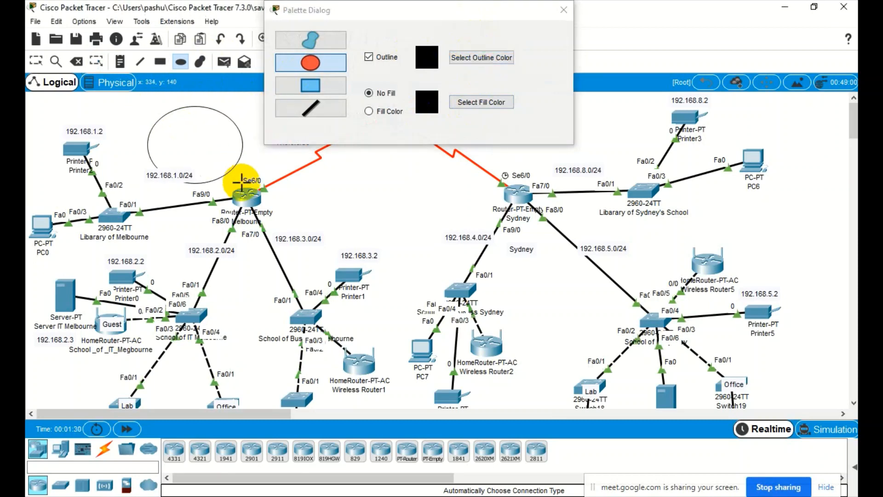
click(564, 10)
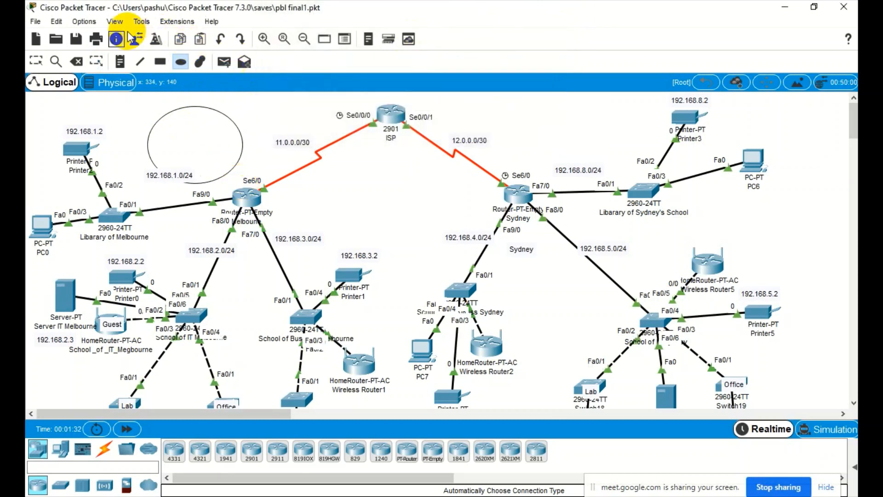
click(96, 61)
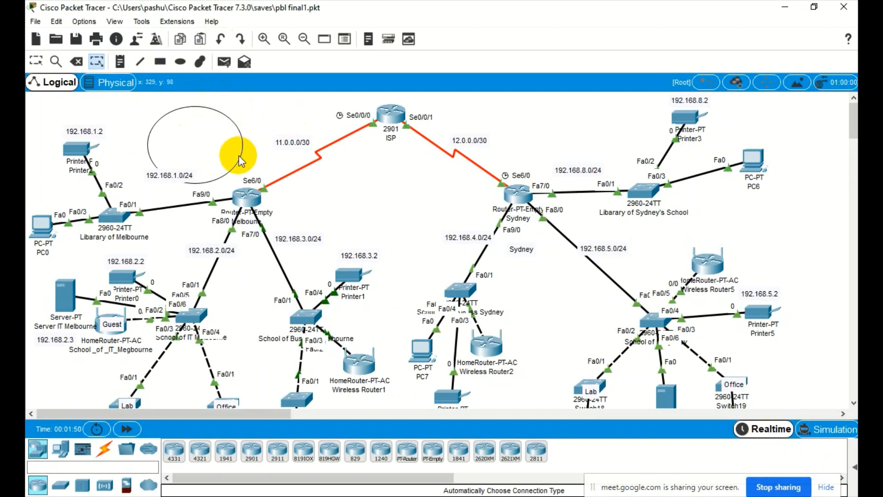
drag(238, 153, 253, 158)
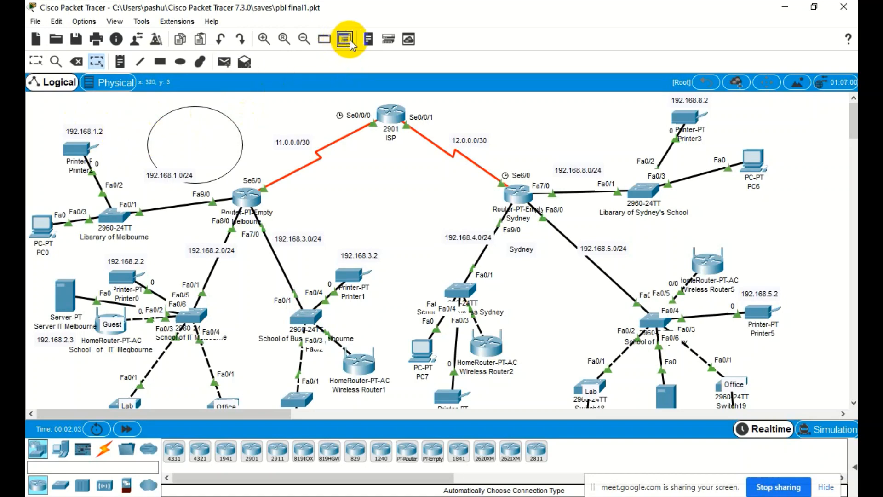
Frame Printer3, PC6, Wireless Router5 and Printer5 in a No Fill rectangle, then enlarge it.
click(162, 60)
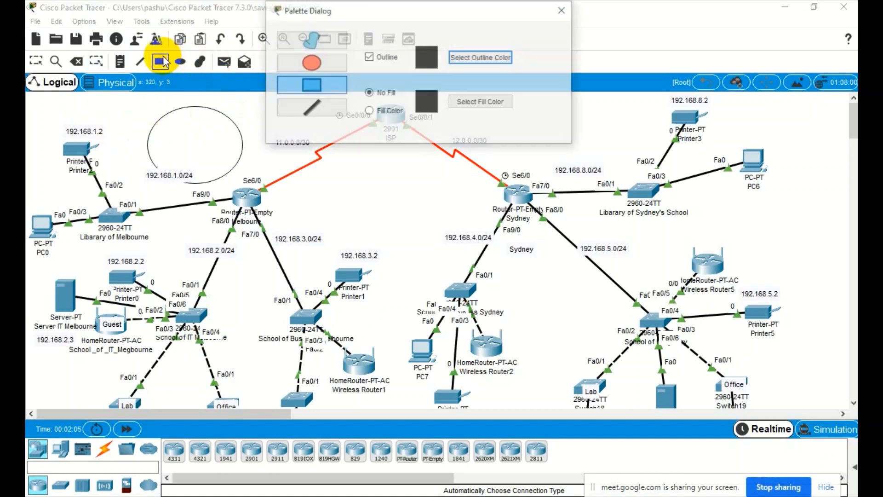
click(387, 112)
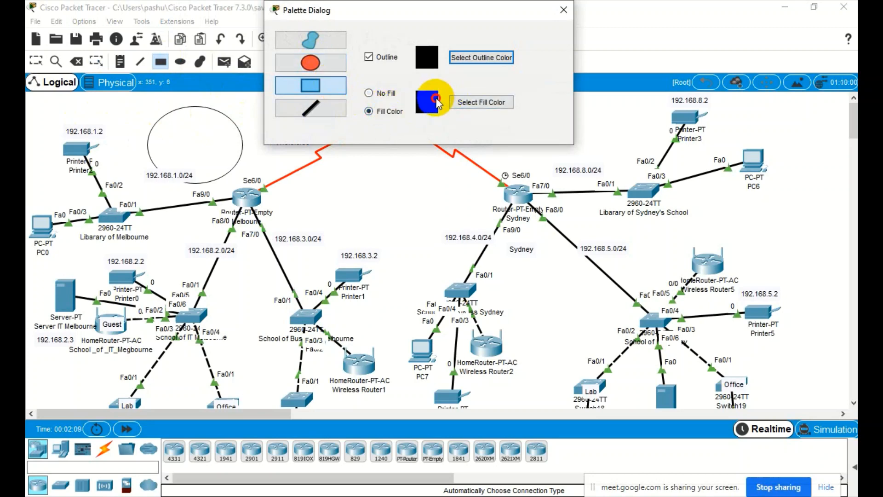
click(368, 93)
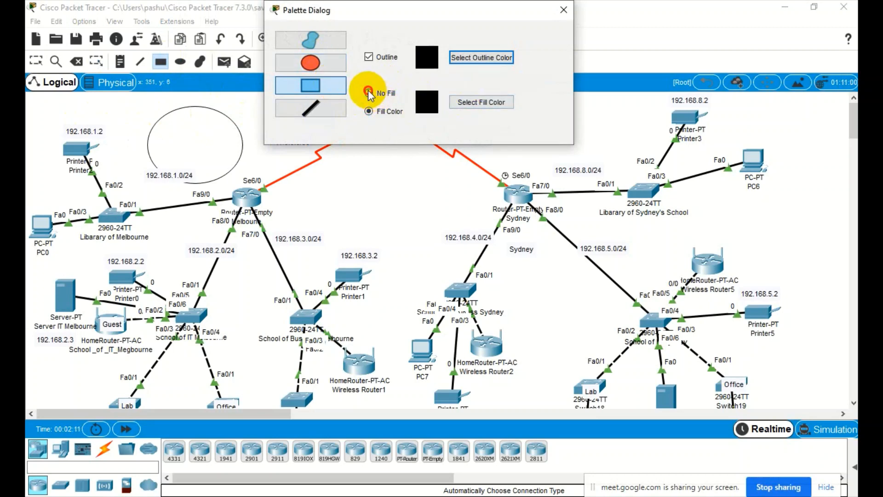
click(563, 10)
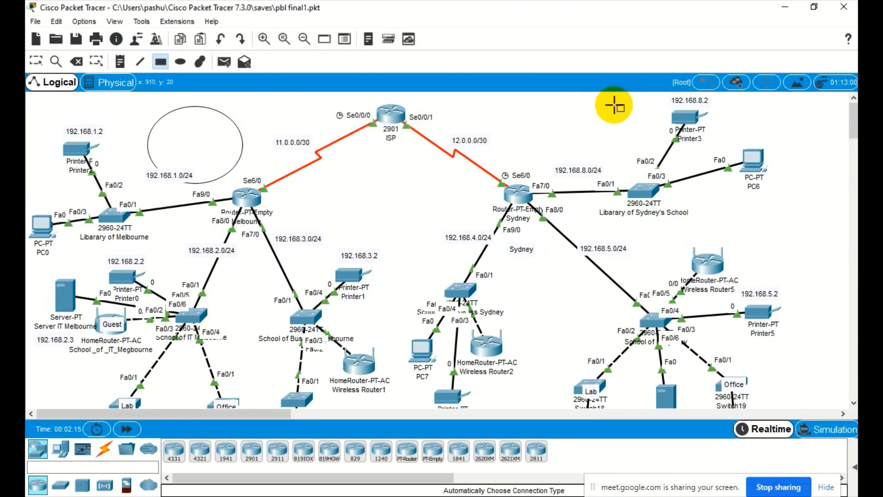
drag(621, 108, 768, 279)
click(806, 242)
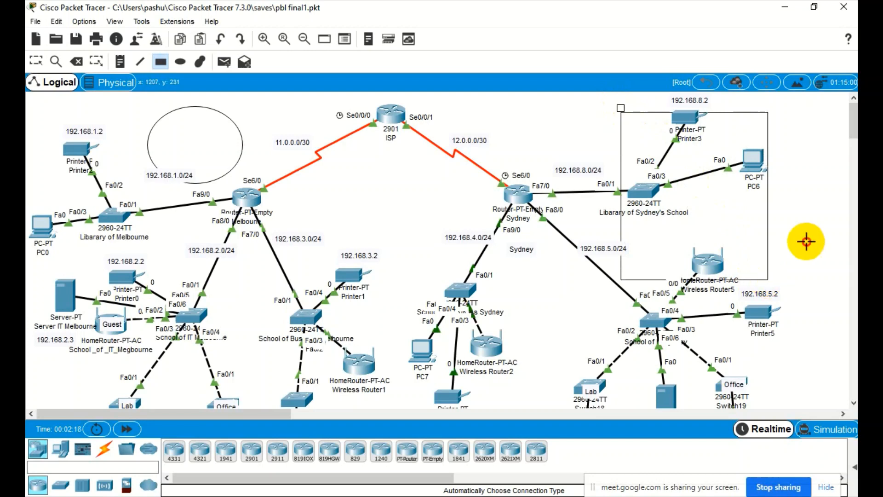
click(96, 61)
drag(766, 278, 833, 327)
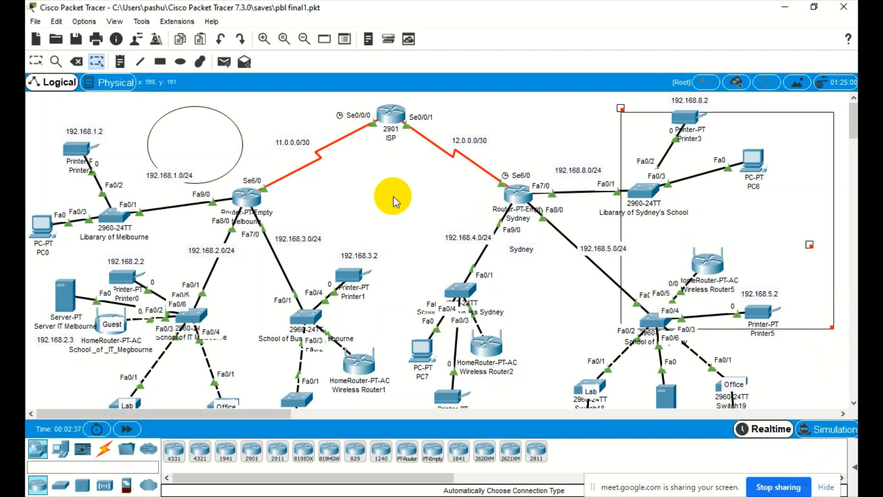
Add notes 'ISP Router' and '192.168.1.1' by the ISP router and 'Printer Melbourne' above Printer0.
click(119, 65)
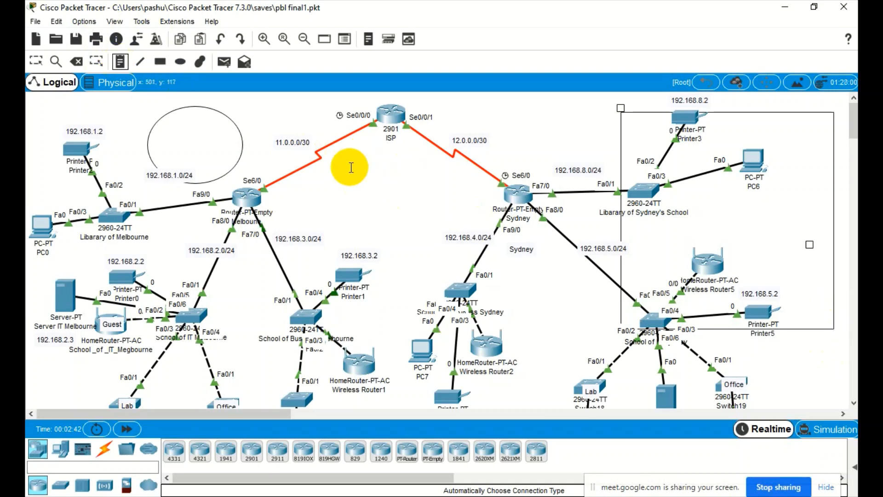
click(384, 159)
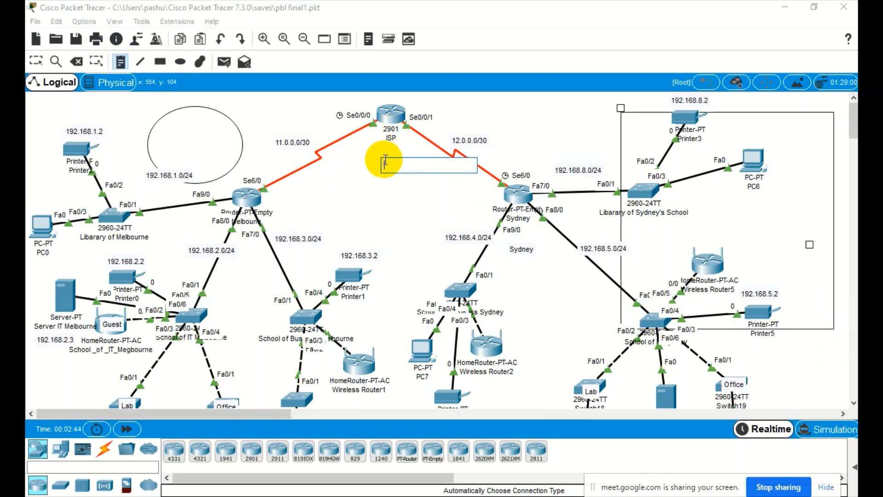
text(ISP Router)
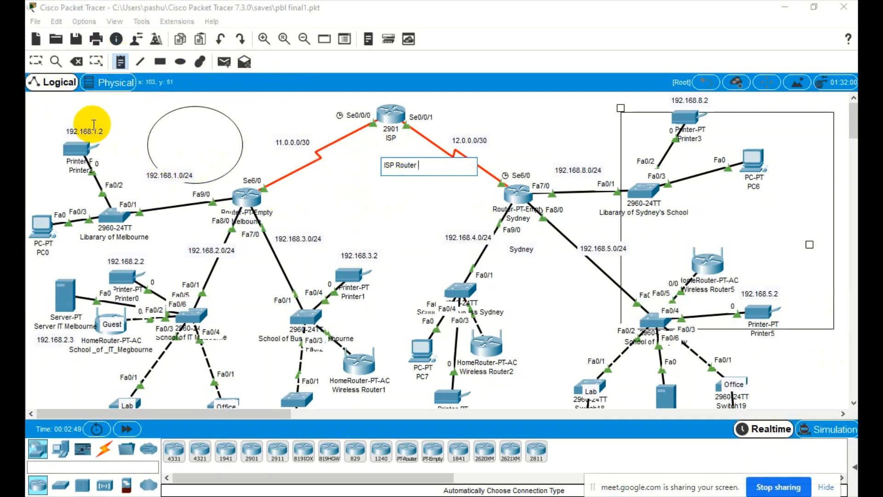
click(68, 111)
text(M)
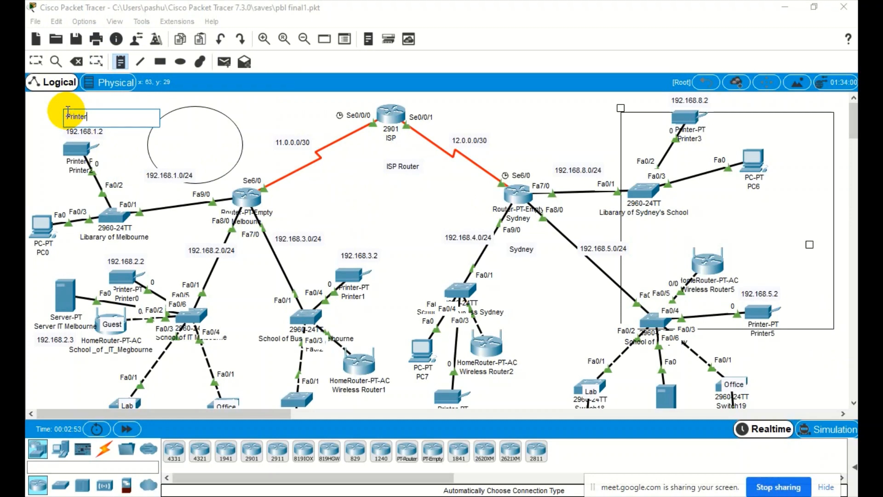
text(rinter Melbourne)
click(120, 62)
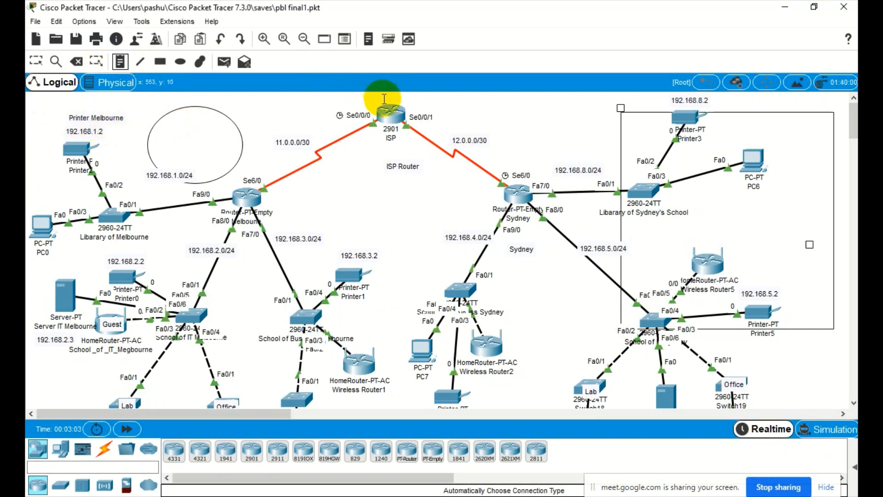
click(373, 145)
text(19)
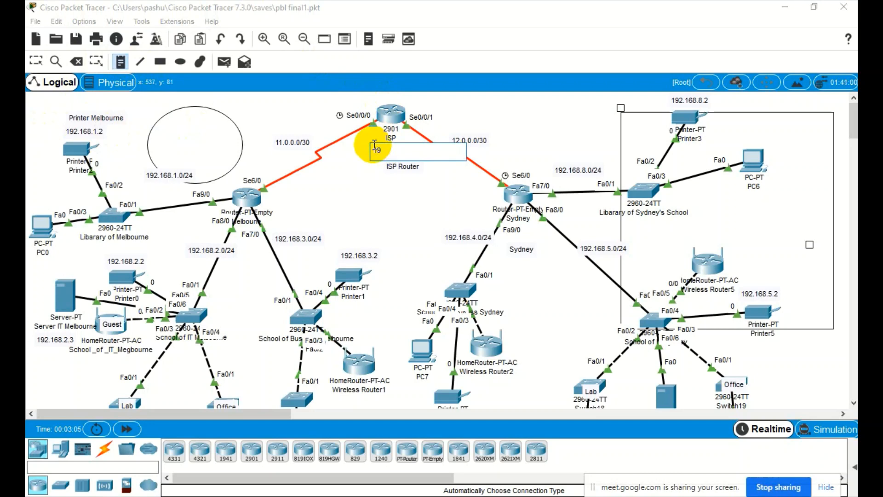
text(2.168.1.1)
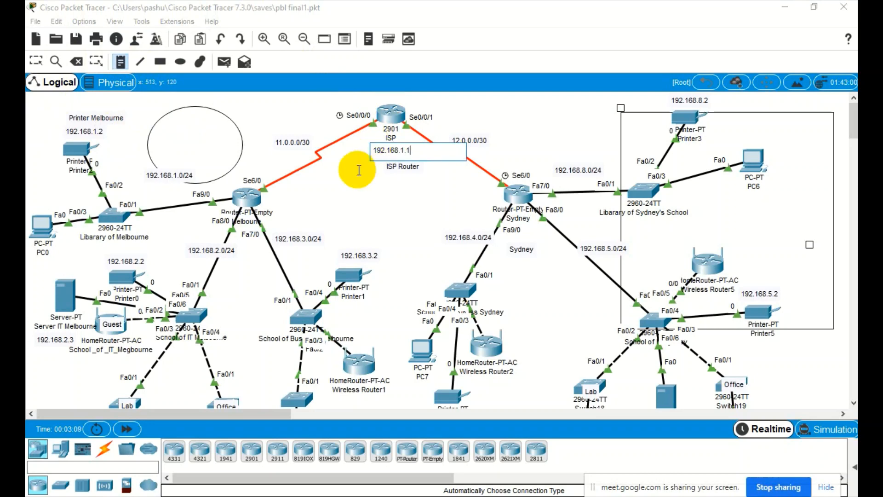
click(119, 62)
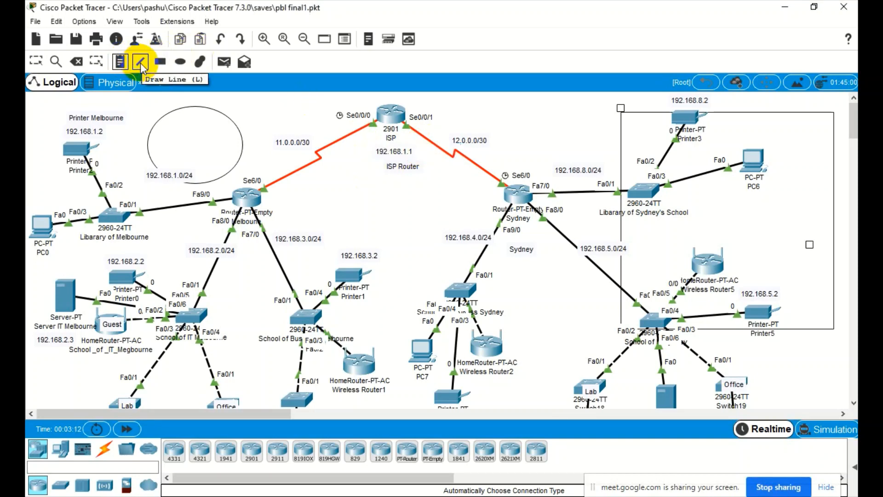
Draw a straight line across the top of the topology through the ISP router.
click(141, 62)
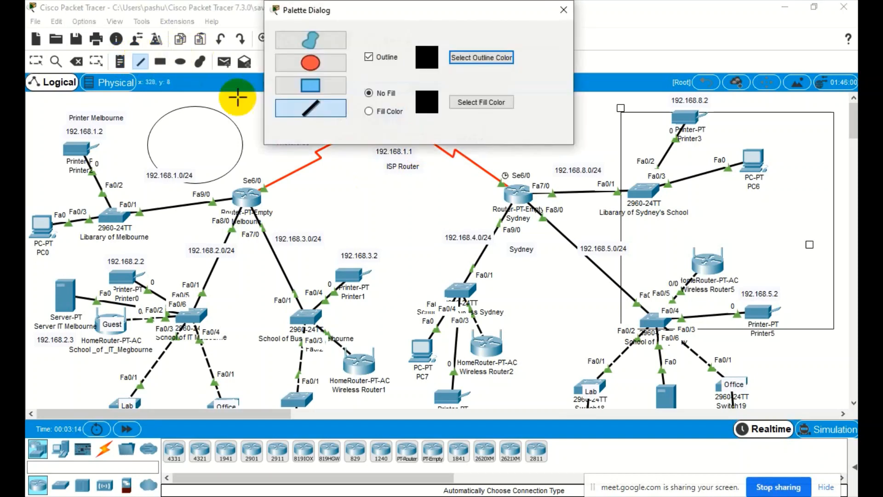
click(564, 10)
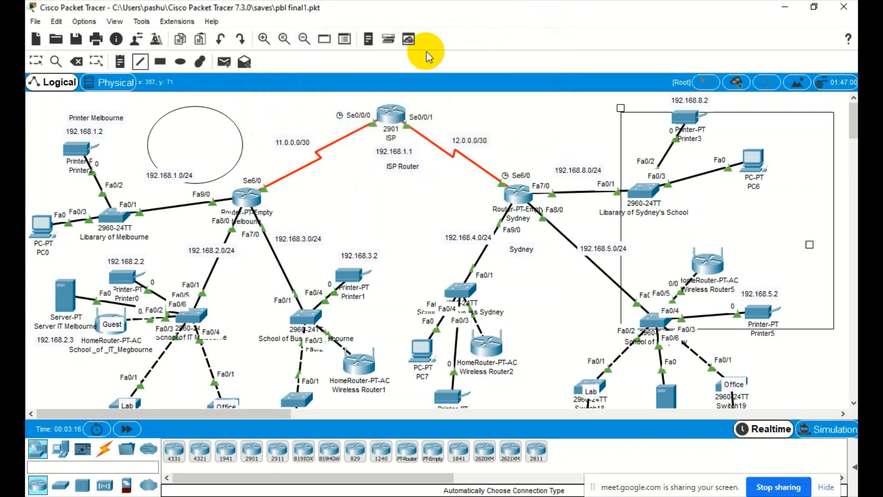
mouse_move(266, 115)
mouse_down()
mouse_move(520, 116)
mouse_move(591, 142)
mouse_move(666, 201)
mouse_move(668, 217)
mouse_up()
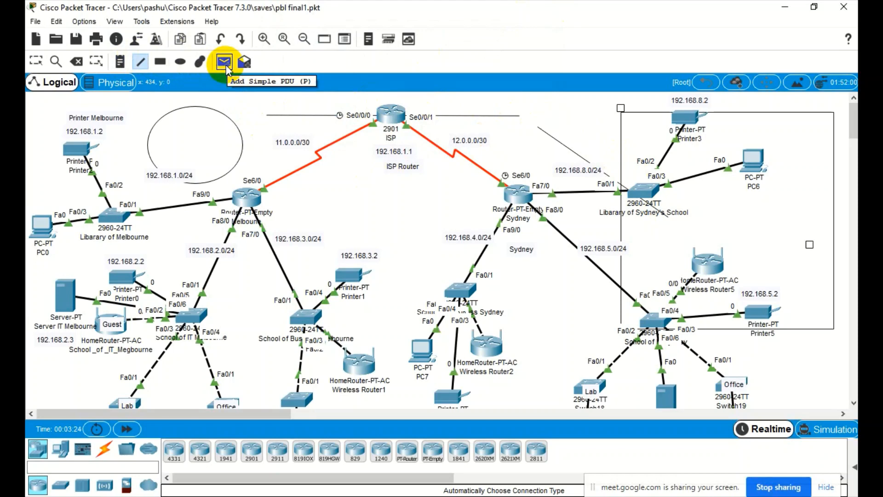
Add a simple PDU from the Melbourne router to ISP, then play it in Simulation mode.
click(225, 62)
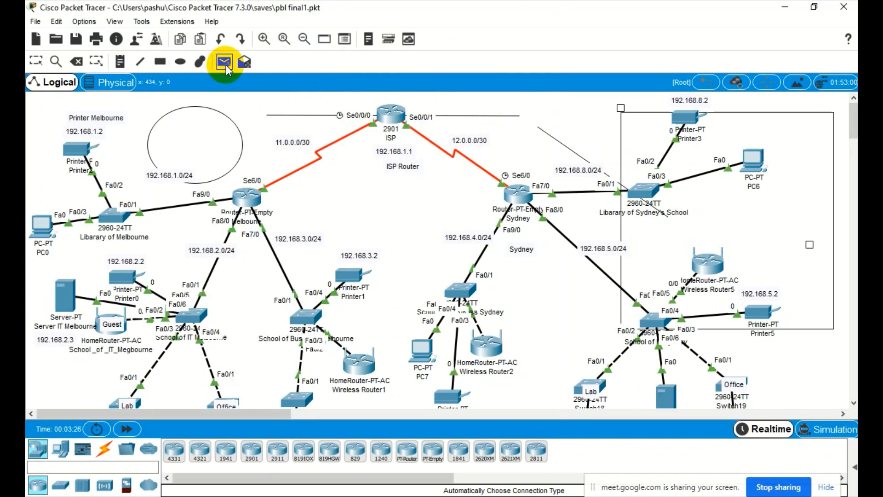
click(248, 196)
click(395, 114)
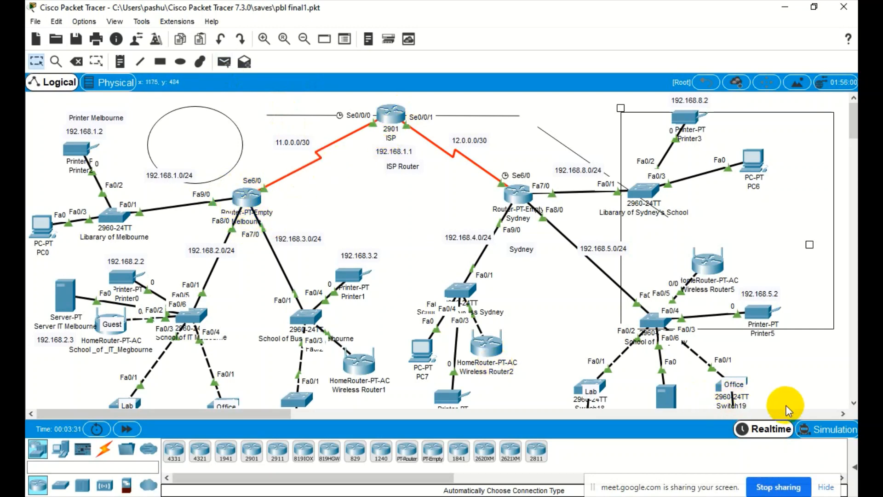
click(836, 429)
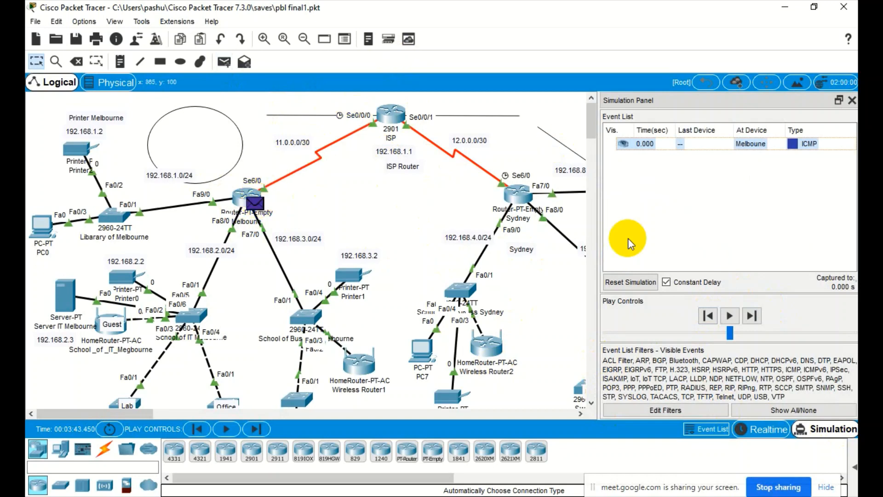
click(730, 315)
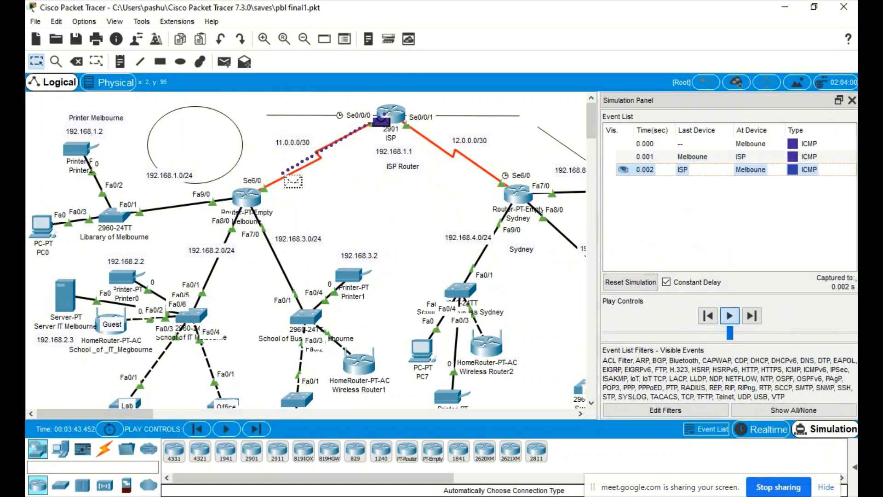
In a new Chrome tab, search Google for 'pdu full form in networking'.
click(113, 62)
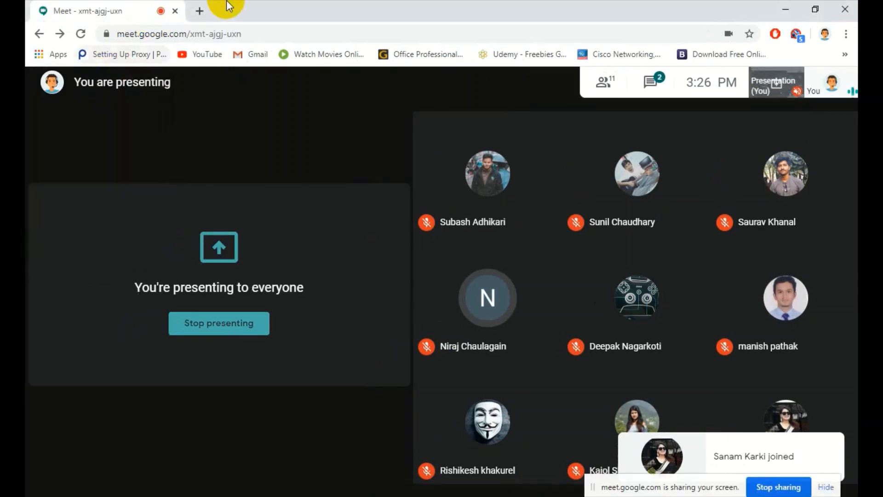
click(194, 13)
text(PDU fu)
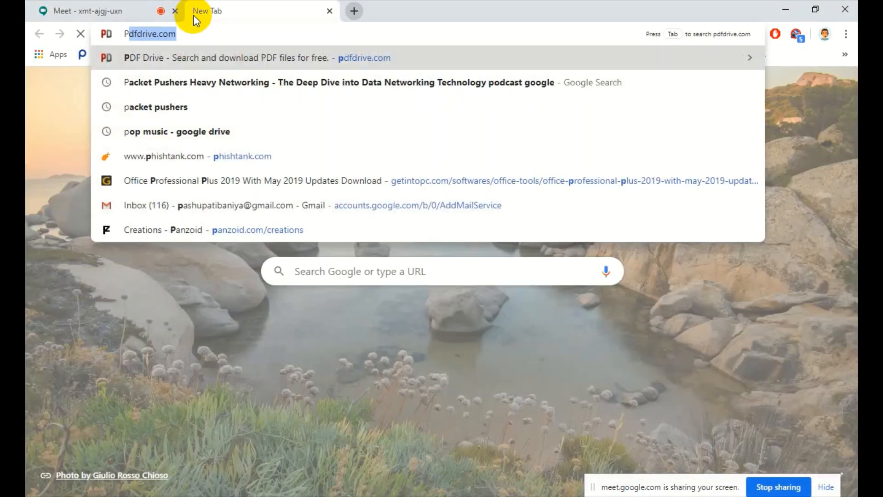
text(l)
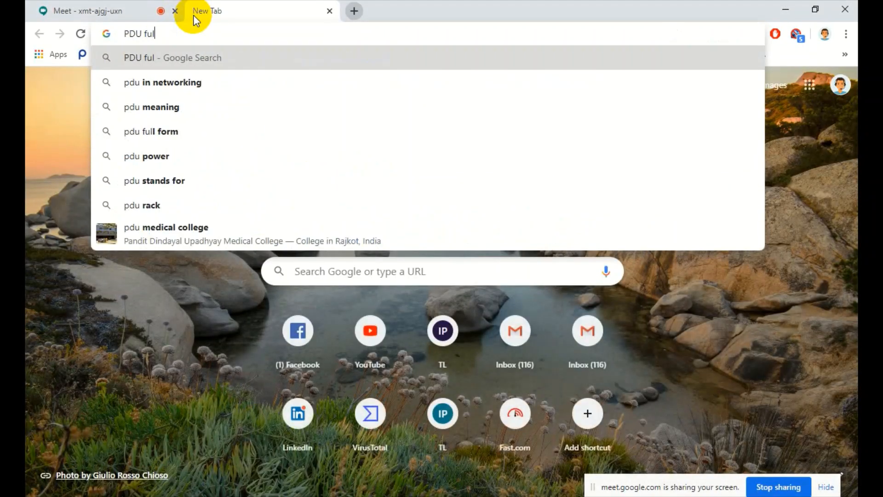
key(Down)
key(Down)
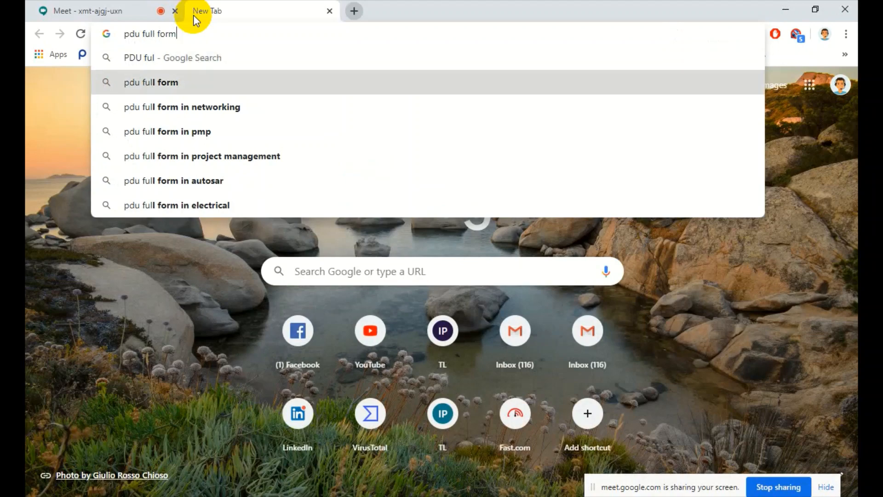
key(Return)
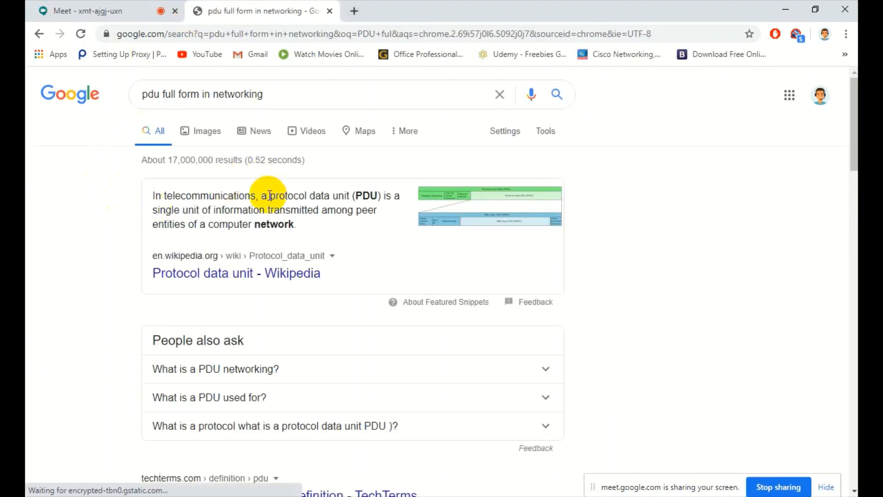
Highlight 'protocol data unit (PDU)' in the answer, then minimize Chrome to return to Packet Tracer.
mouse_move(270, 196)
mouse_down()
mouse_move(385, 199)
mouse_move(273, 193)
mouse_up()
click(384, 200)
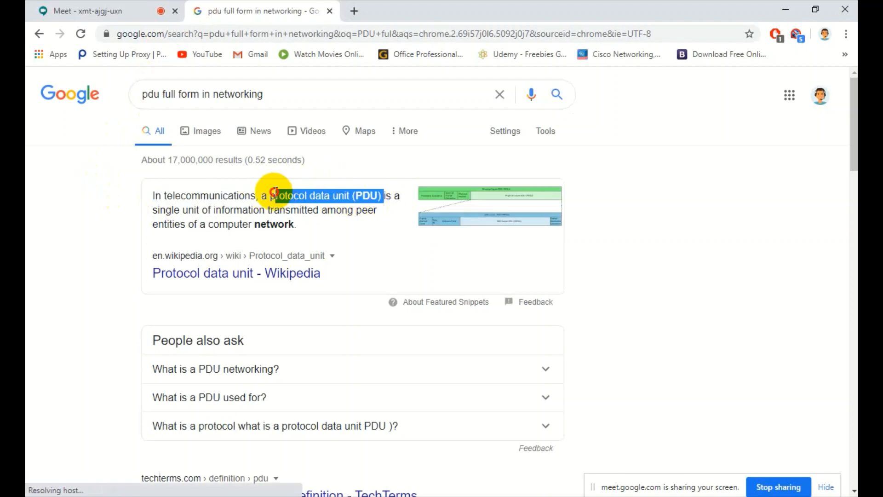
click(273, 196)
click(786, 9)
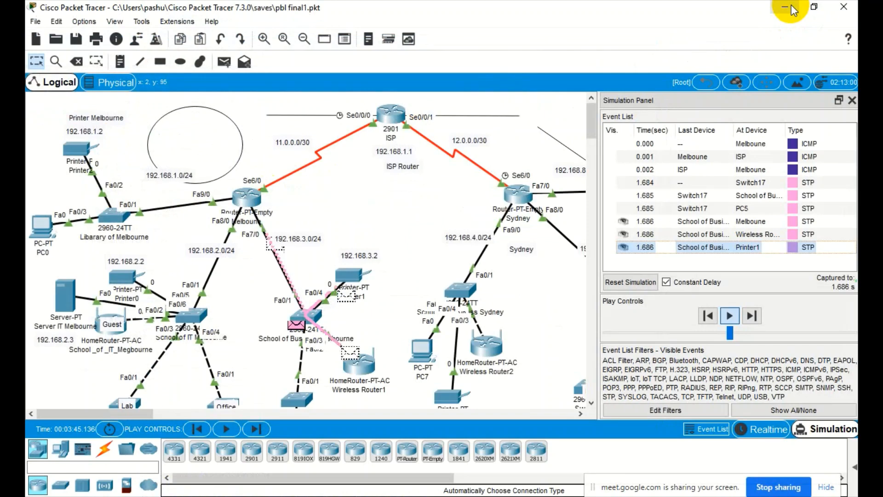
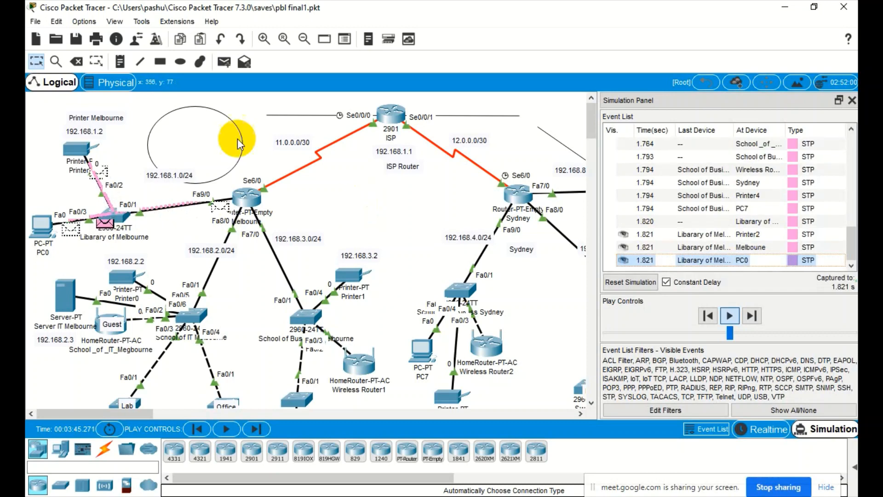
Close the 'pdu full form' search tab and admit the waiting participant, bringing the Meet call to 13.
mouse_move(13, 151)
click(73, 99)
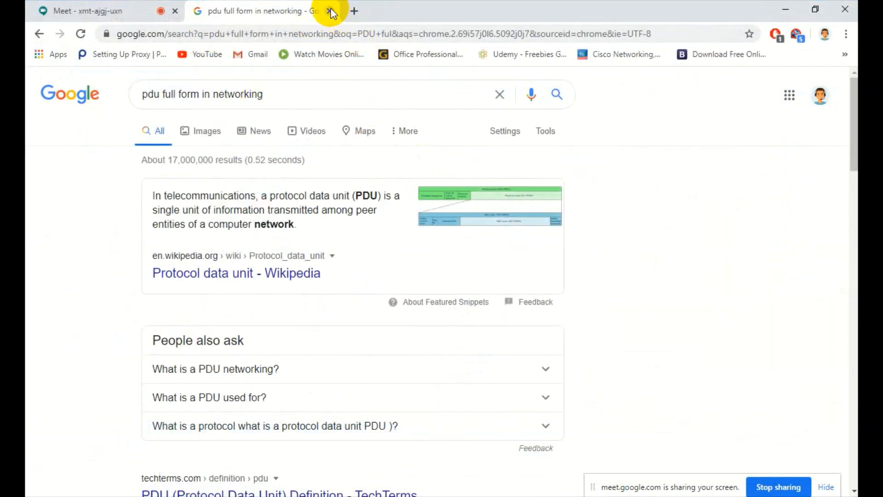
click(331, 10)
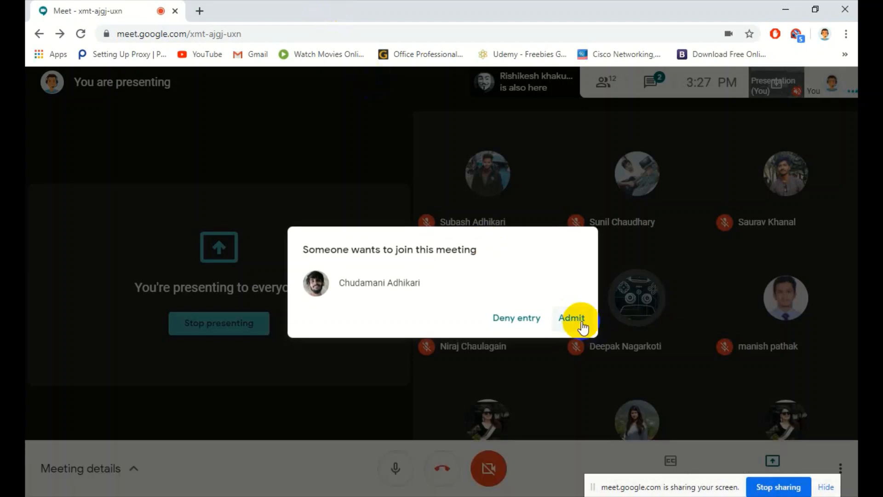
click(581, 321)
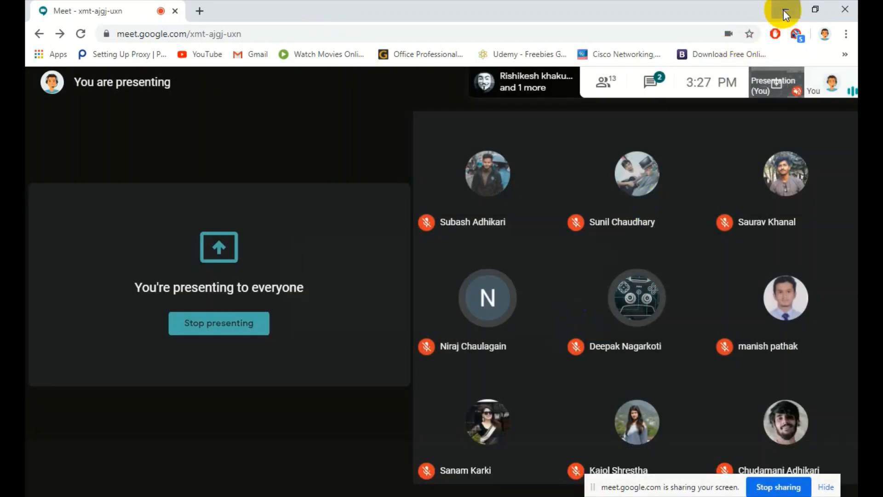
click(784, 10)
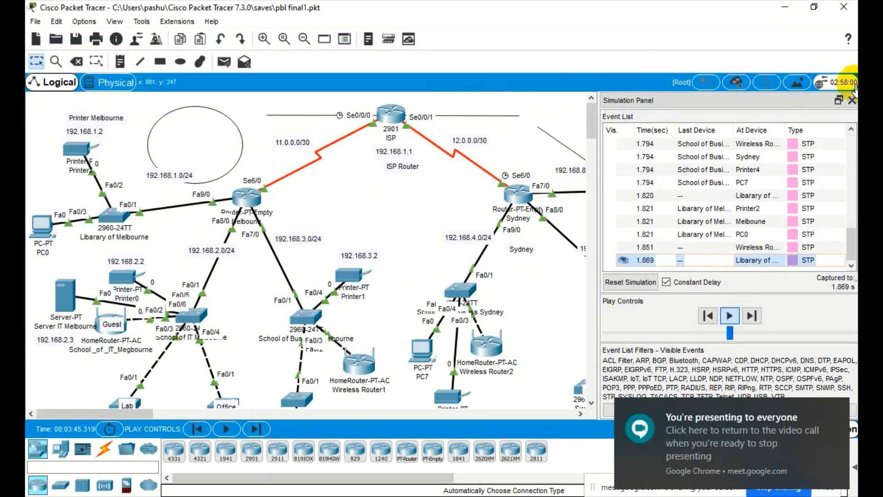
Close the Simulation Panel and open a new blank network, discarding unsaved changes to pbl final1.
click(853, 99)
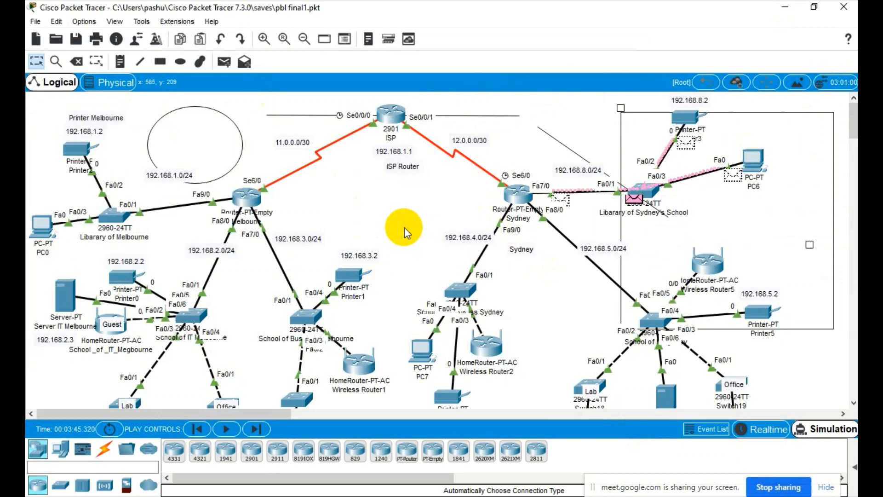
key(ctrl+n)
click(506, 270)
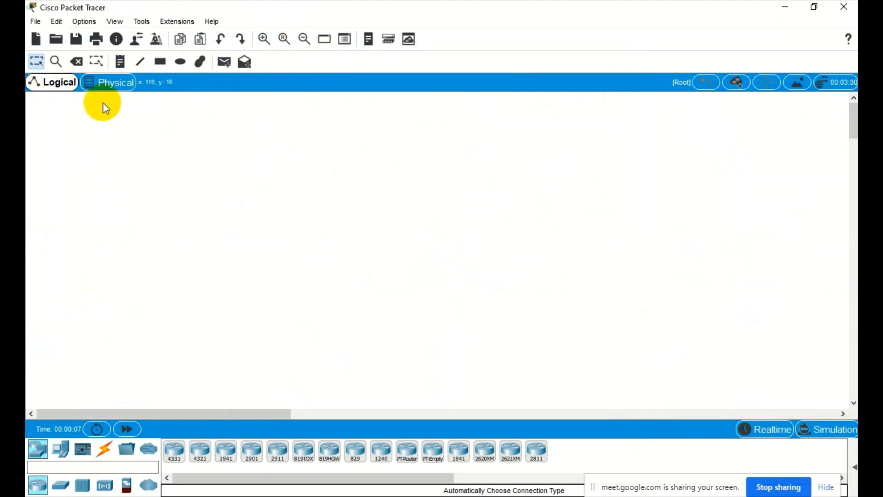
click(104, 84)
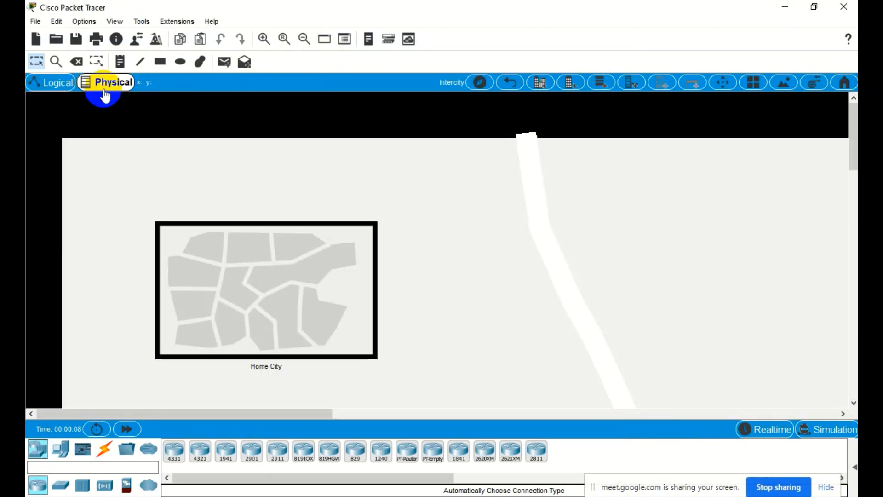
click(238, 303)
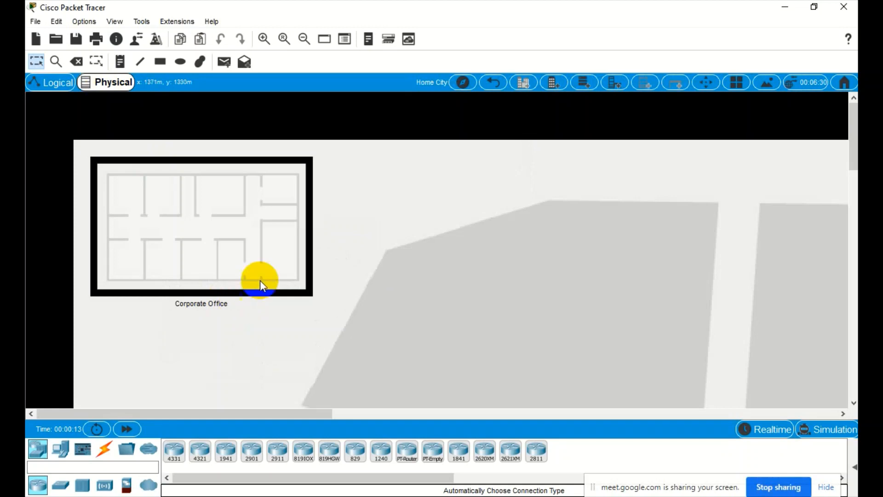
click(161, 225)
key(super+Tab)
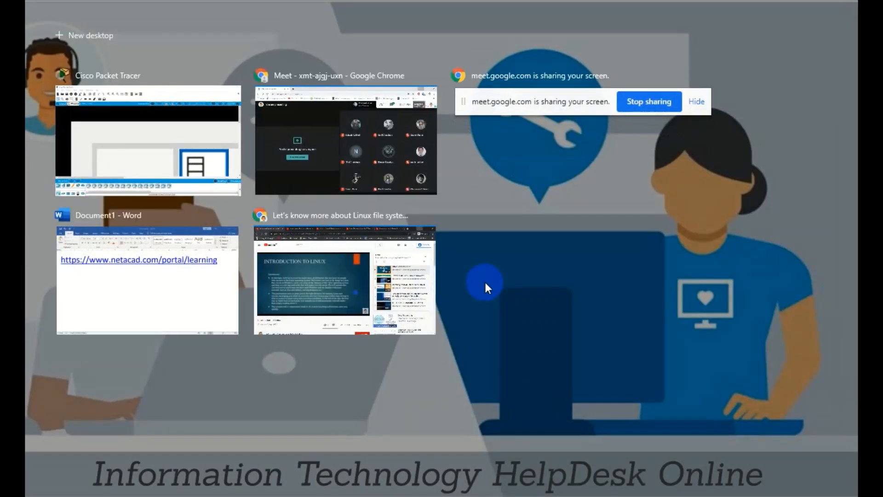
click(206, 151)
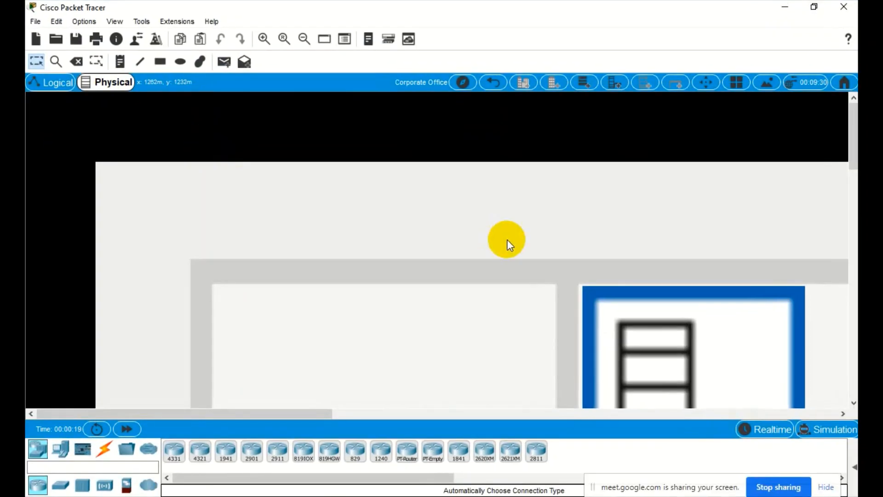
drag(855, 151, 854, 206)
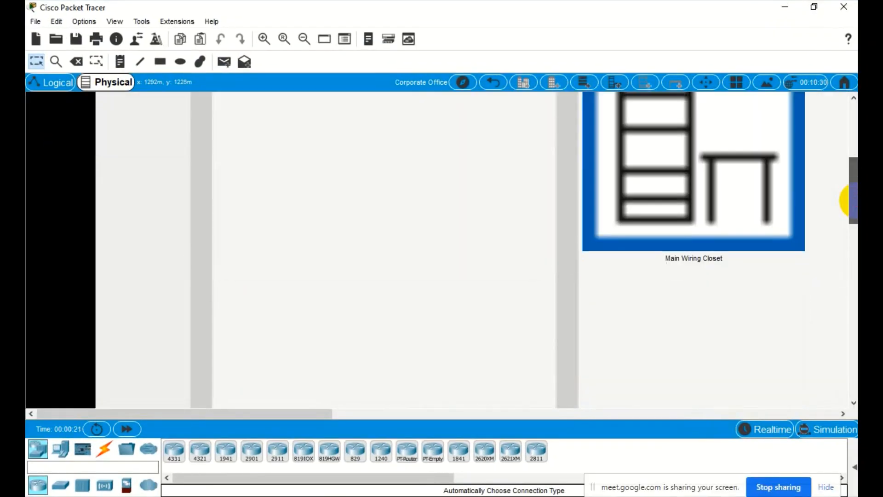
scroll(693, 256, right, 5)
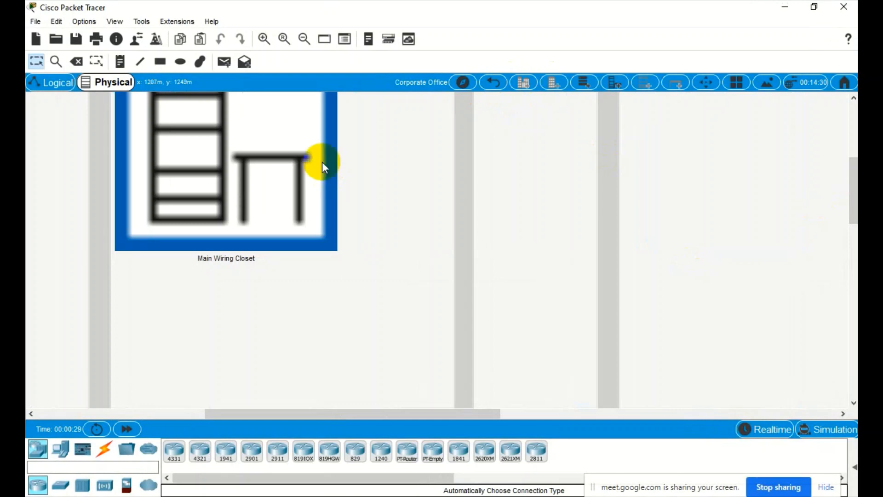
scroll(462, 266, right, 5)
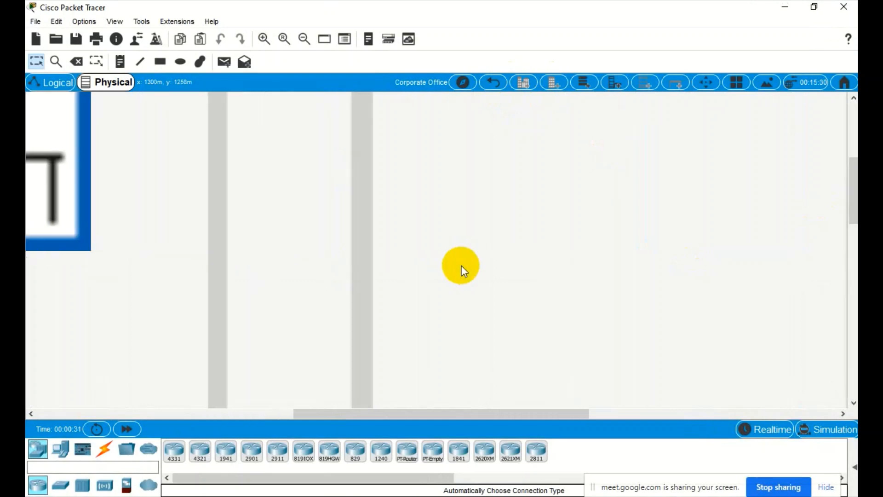
click(585, 84)
click(285, 228)
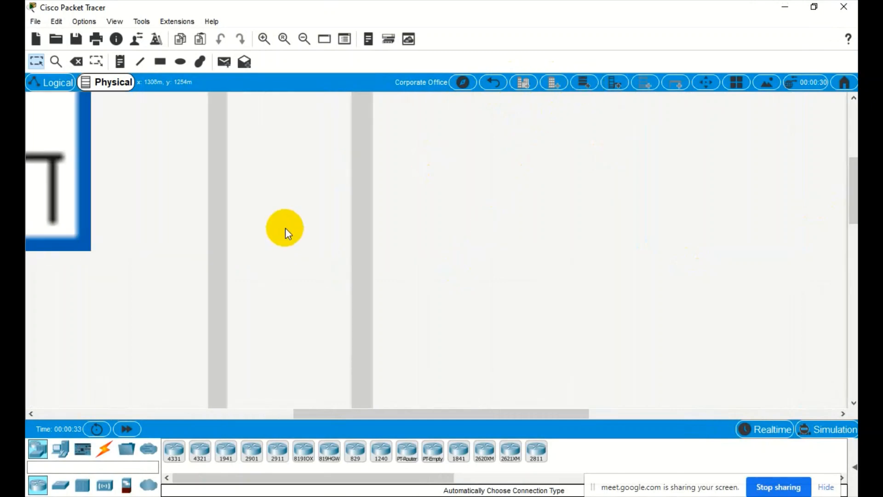
scroll(285, 228, left, 5)
scroll(286, 228, down, 5)
scroll(286, 228, down, 5)
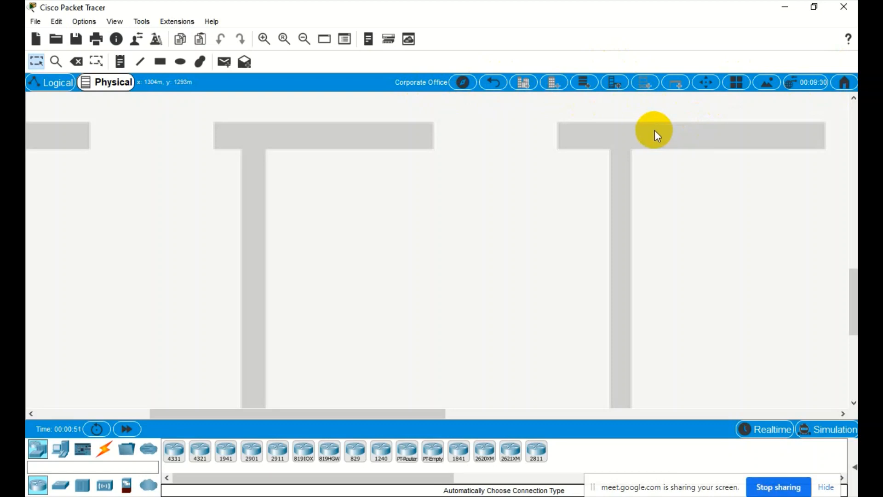
click(52, 86)
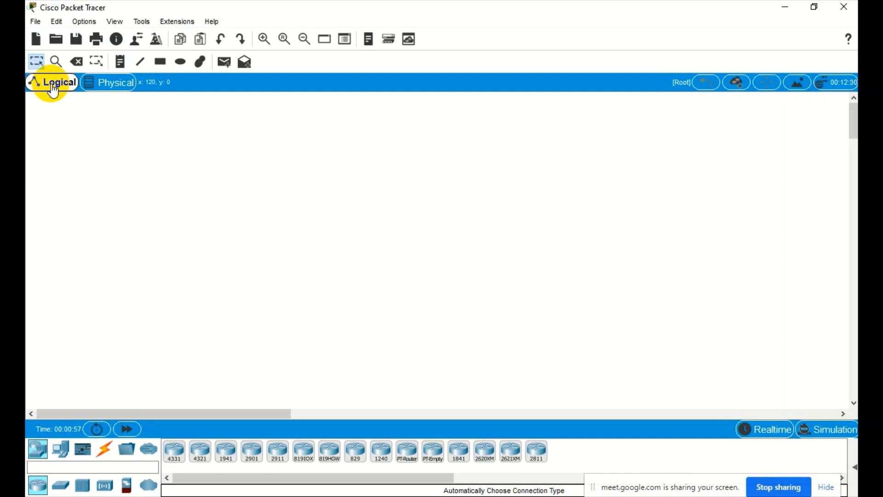
Drag an ISR4331 router and an ISR4321 router from the Routers palette onto the workspace.
click(43, 450)
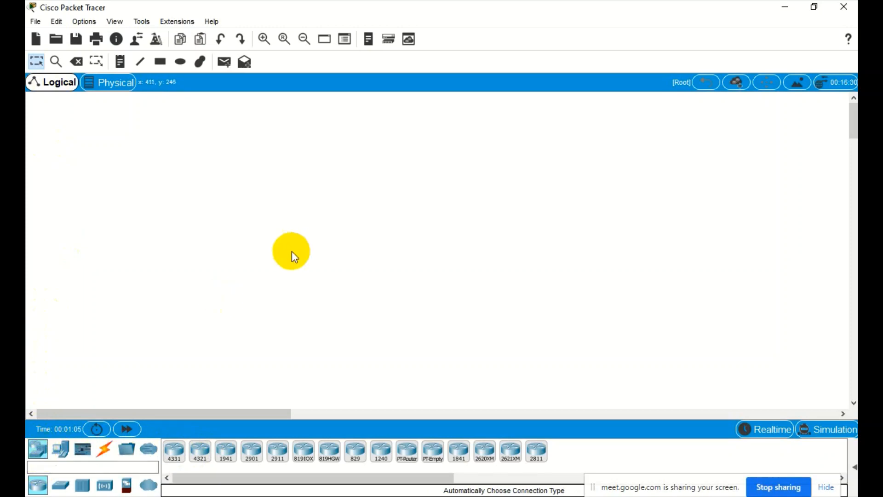
click(37, 448)
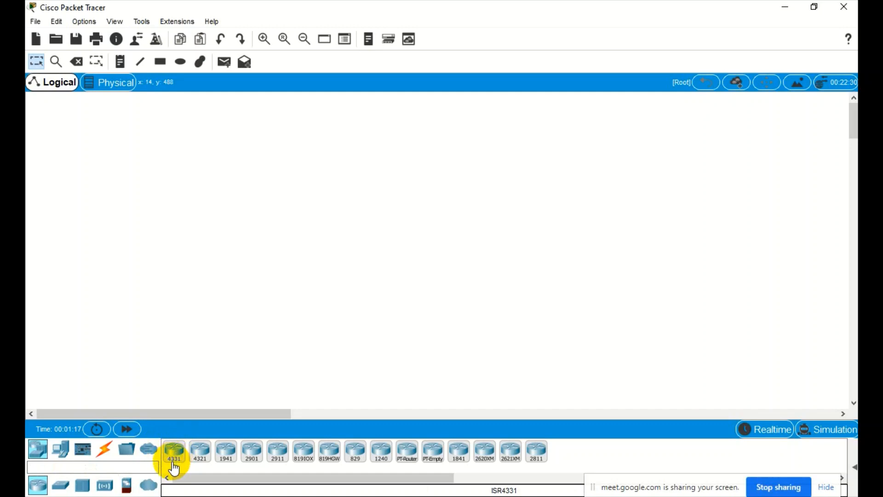
drag(176, 462, 267, 187)
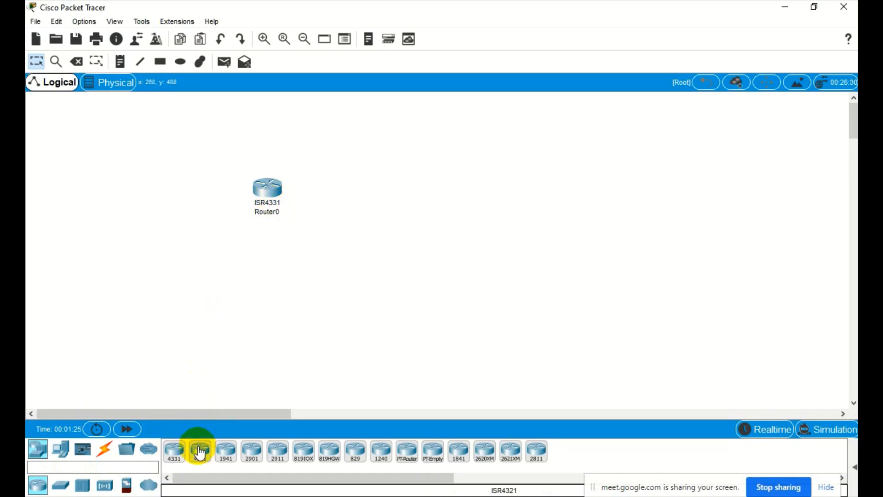
drag(200, 451, 383, 184)
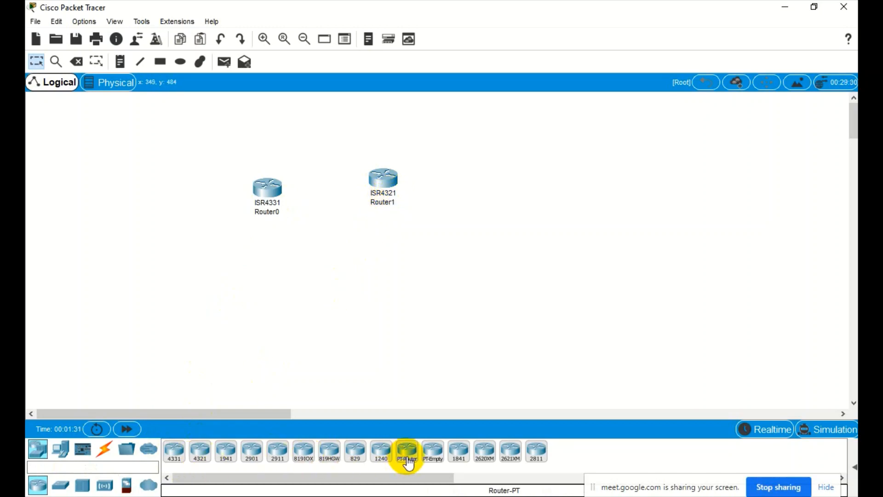
click(588, 371)
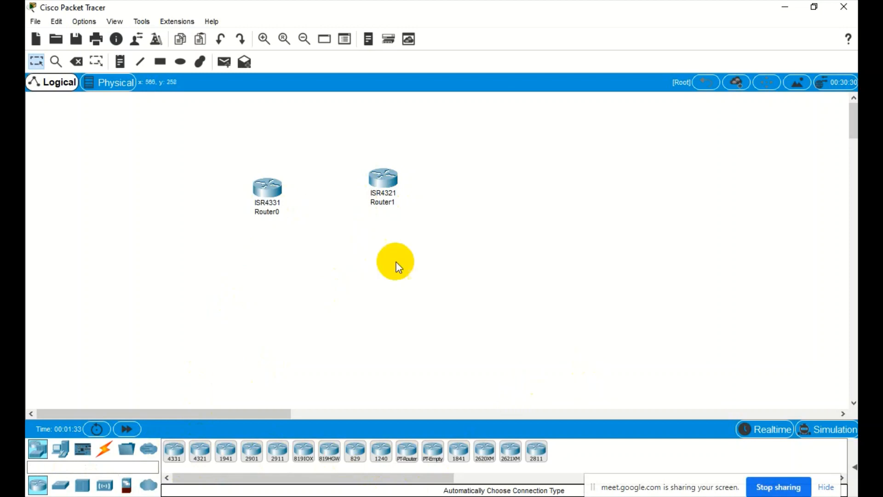
Open Router0's ISR4331 device window full screen, zoom its hardware picture, then hide and reopen it.
click(270, 186)
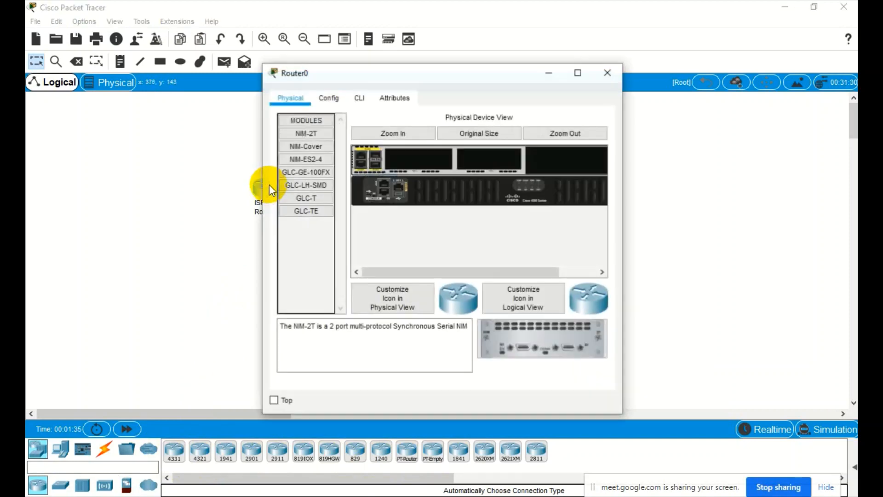
click(589, 71)
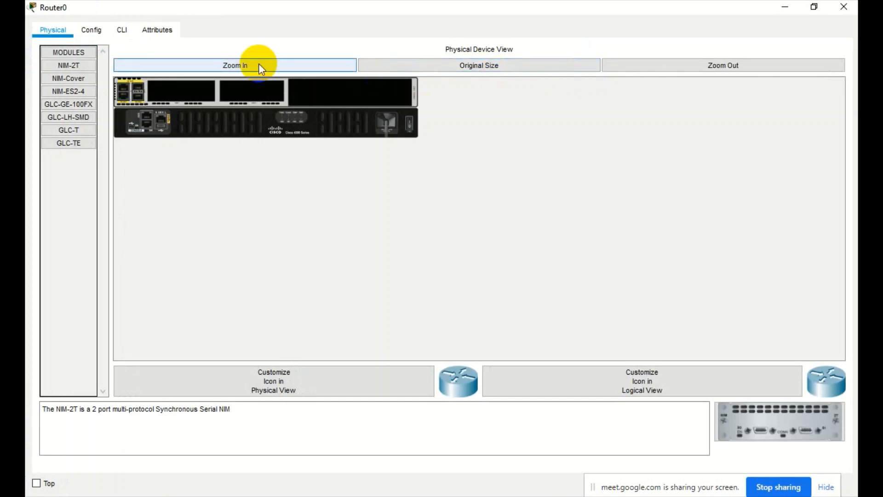
click(258, 65)
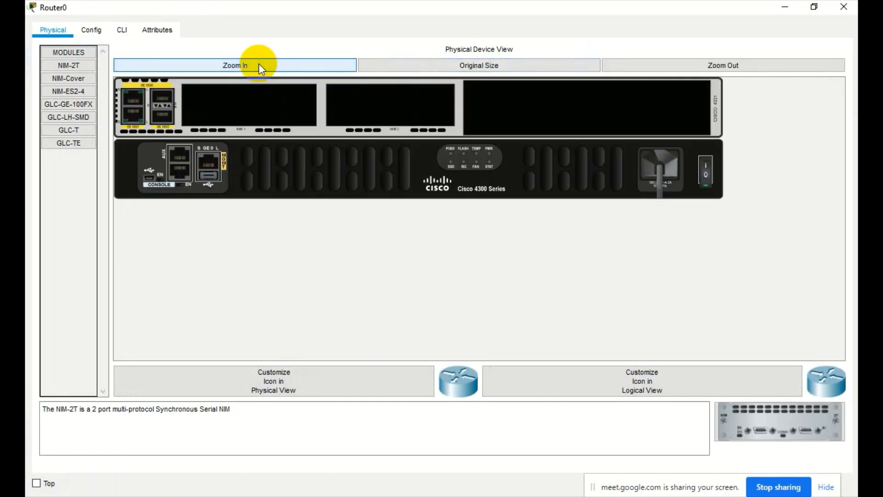
click(695, 62)
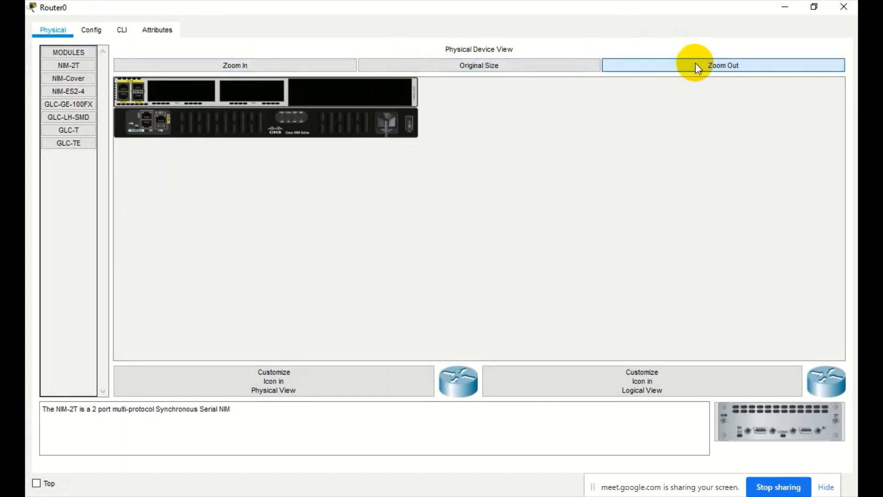
click(284, 63)
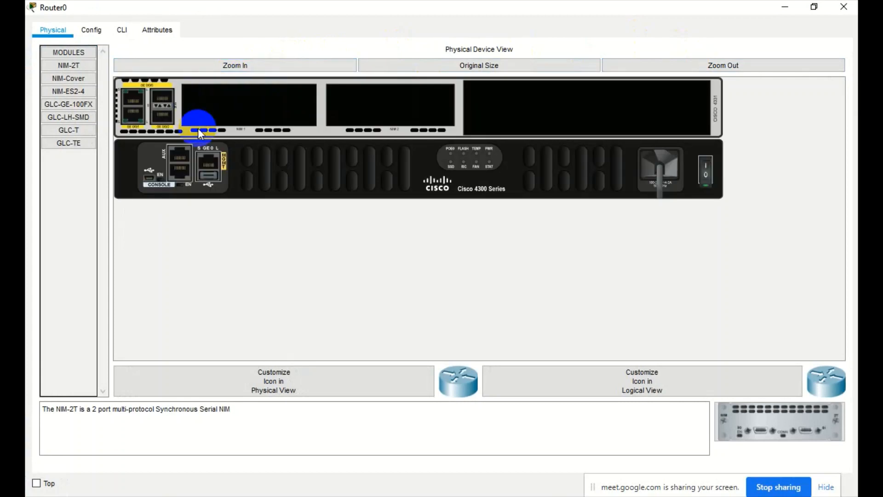
click(787, 8)
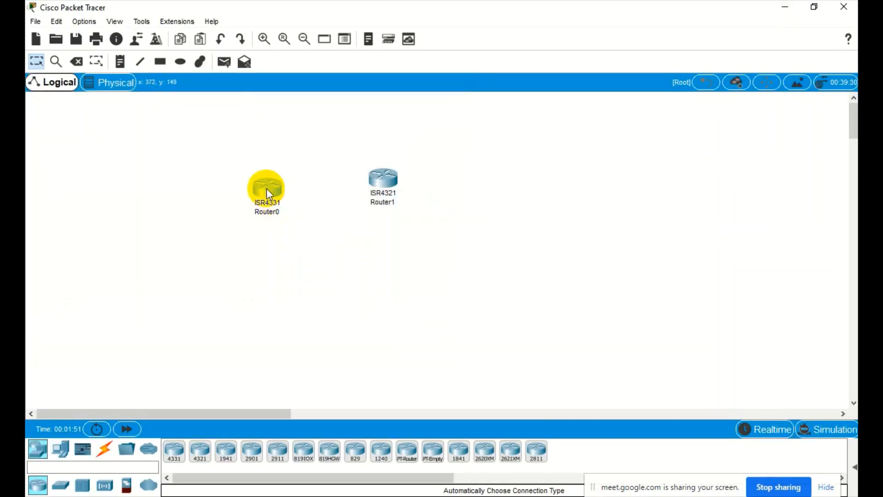
mouse_move(266, 188)
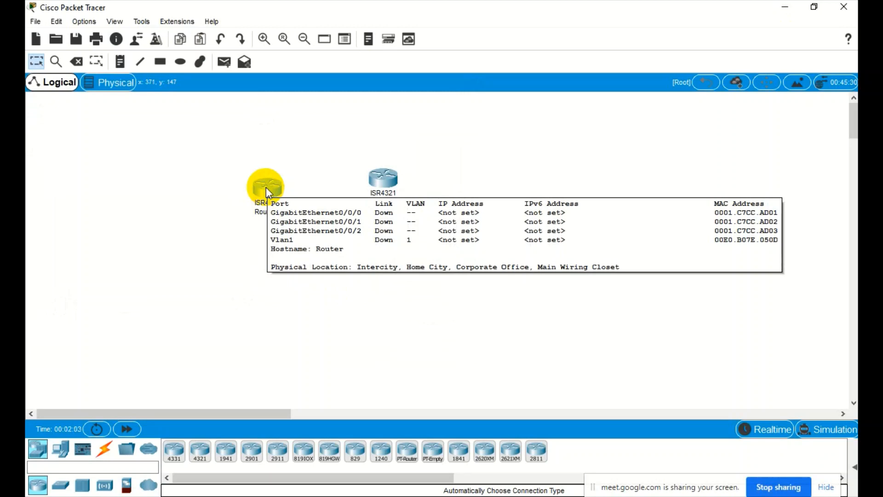
click(266, 187)
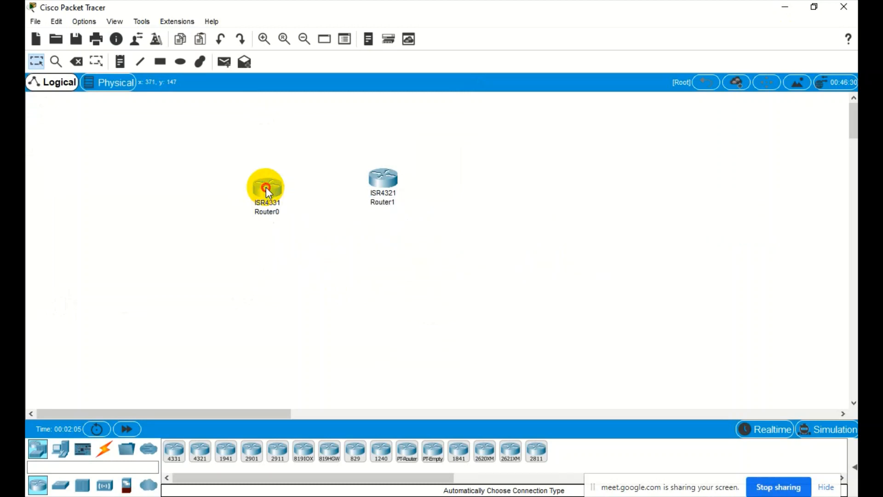
Try inserting NIM-2T into Router0, dismiss the power-is-on warning, and switch Router0 off.
click(576, 74)
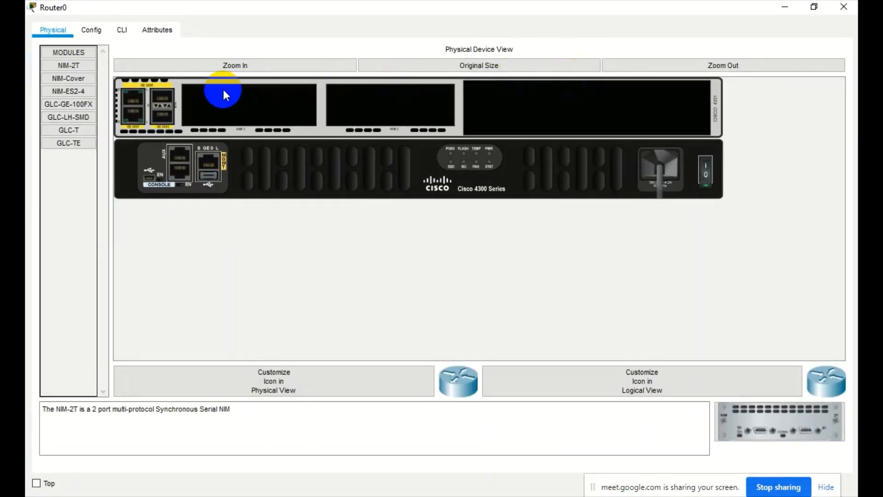
click(242, 64)
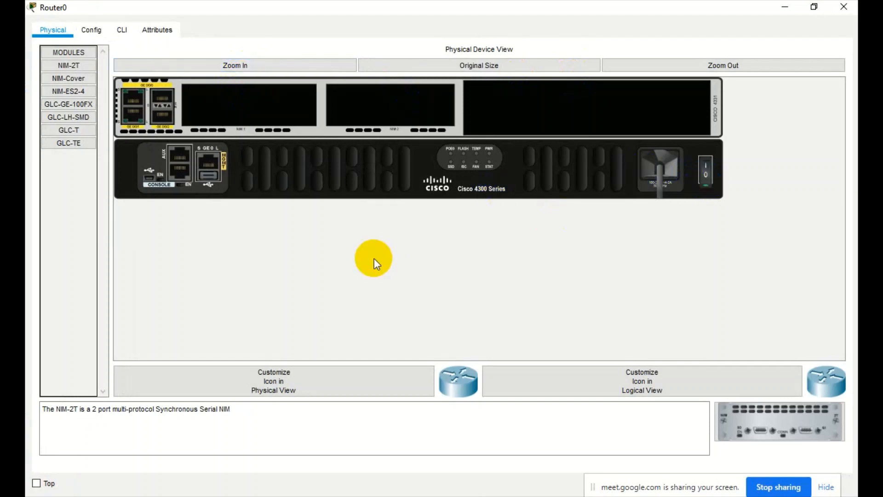
click(75, 69)
drag(76, 65, 269, 120)
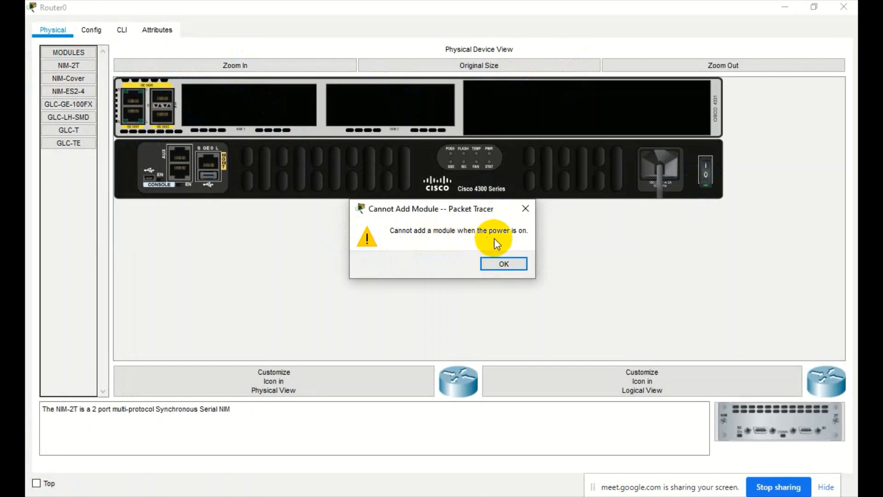
click(496, 271)
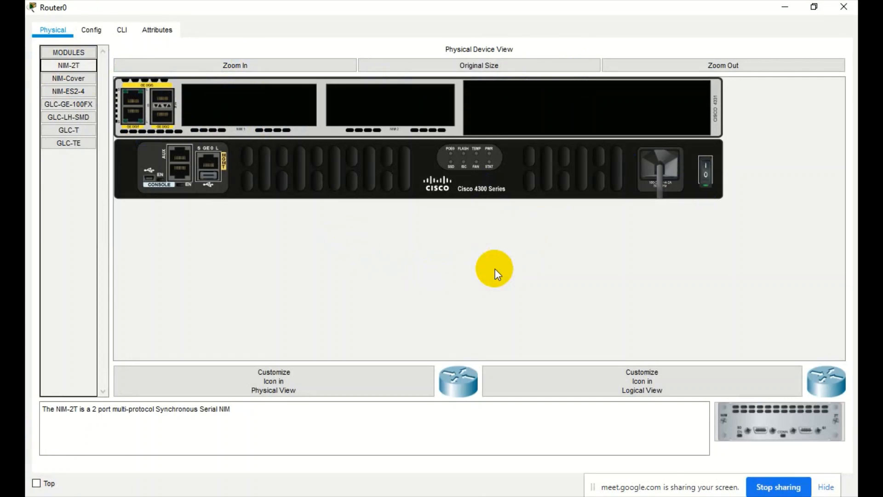
click(706, 180)
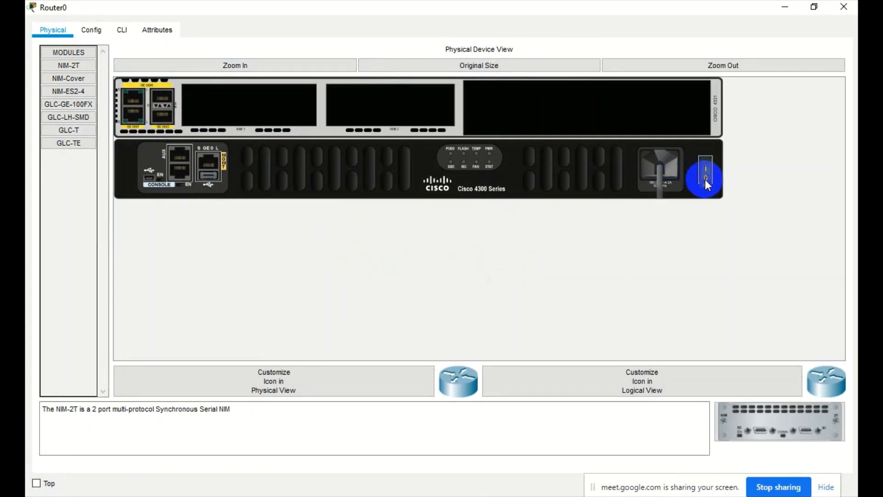
Try fitting and removing NIM-2T, NIM-Cover and NIM-ES2-4 modules in Router0's NIM 1 and NIM 2 slots.
click(78, 64)
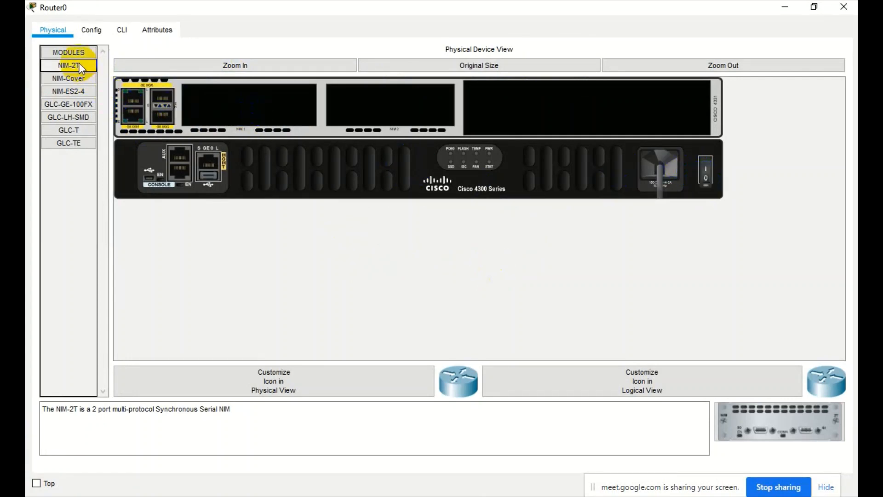
drag(80, 65, 243, 114)
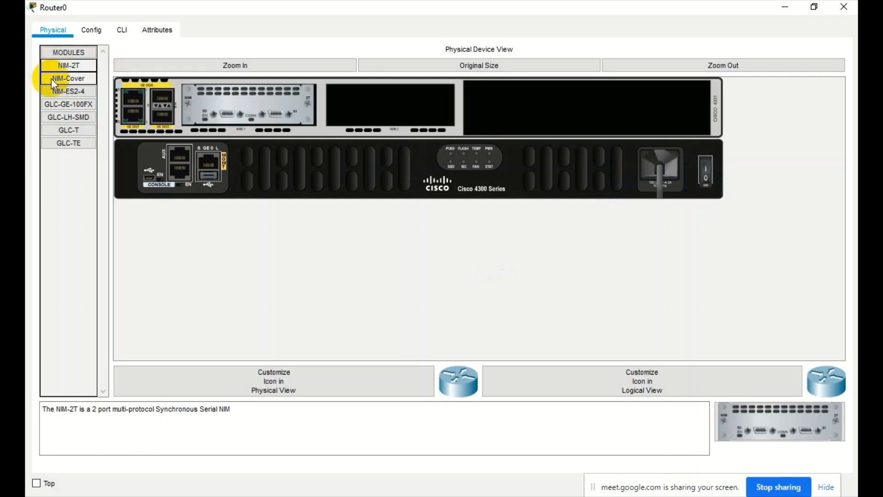
drag(51, 78, 368, 123)
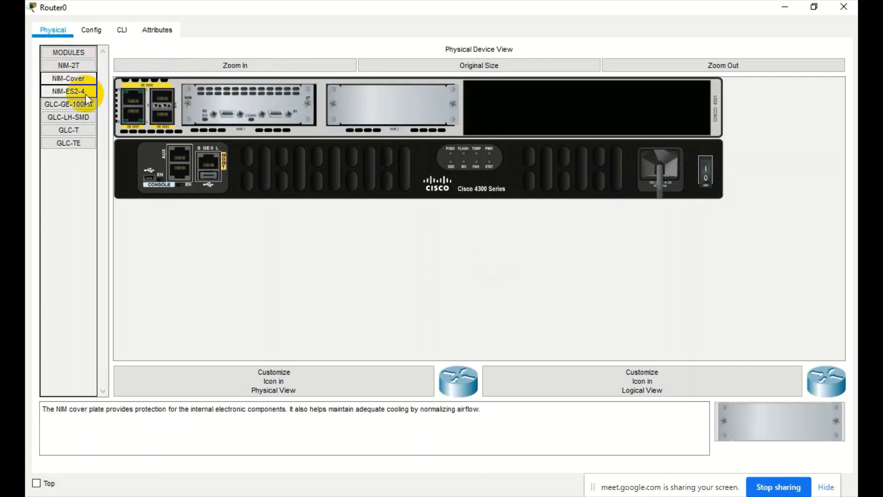
drag(87, 91, 537, 108)
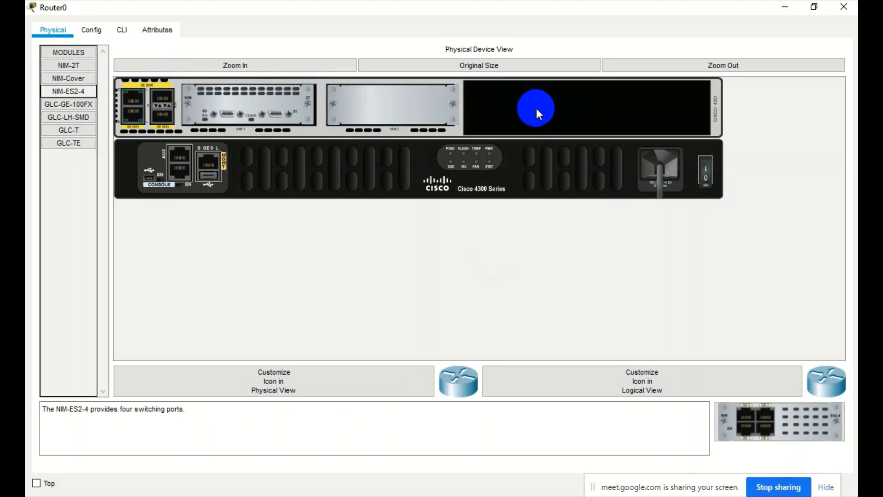
drag(432, 99, 112, 181)
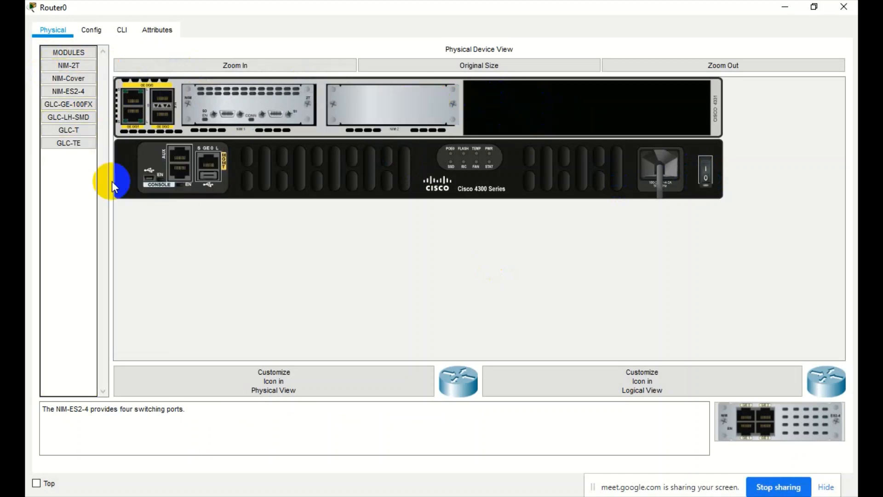
drag(422, 101, 54, 301)
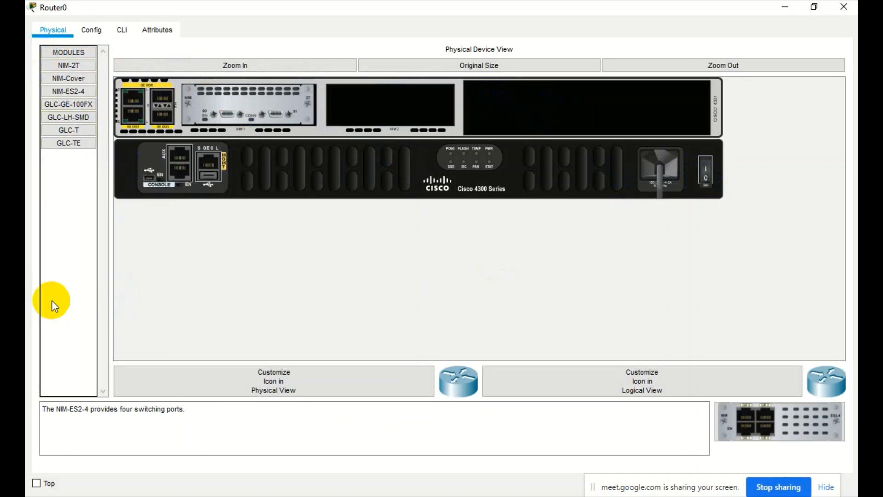
drag(255, 95, 33, 249)
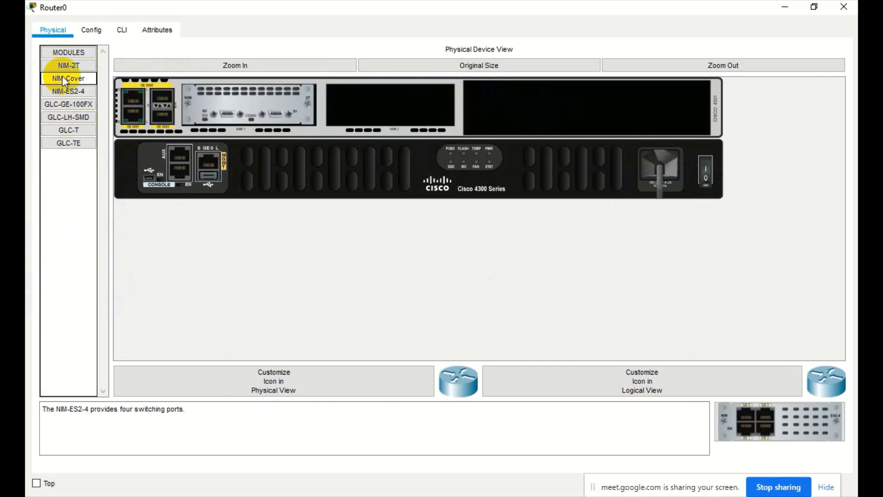
drag(69, 79, 115, 184)
drag(355, 115, 120, 333)
drag(414, 97, 385, 458)
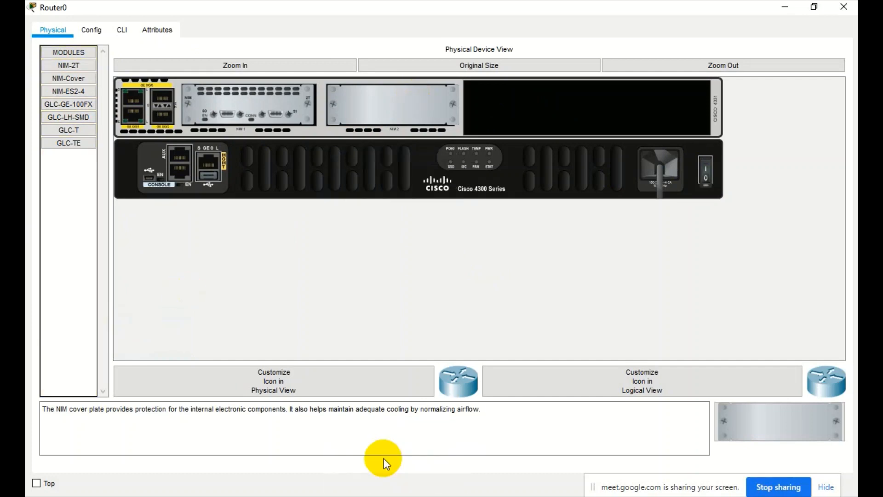
drag(404, 98, 97, 120)
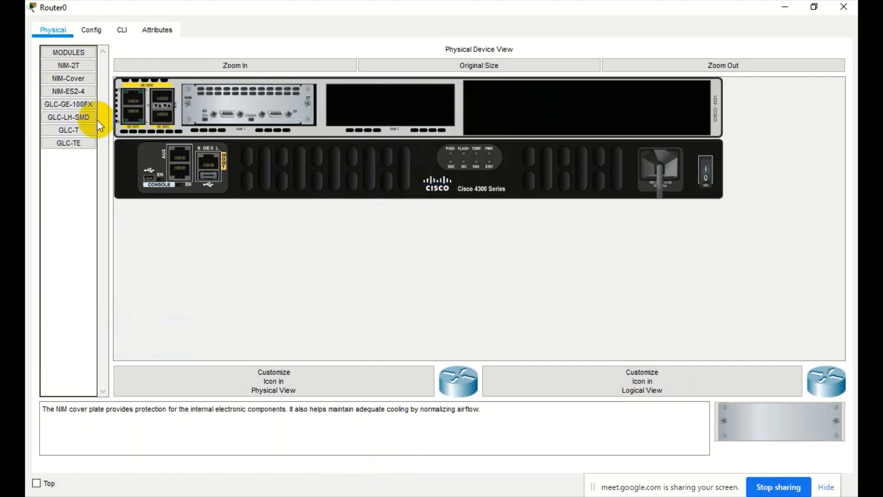
drag(203, 111, 54, 121)
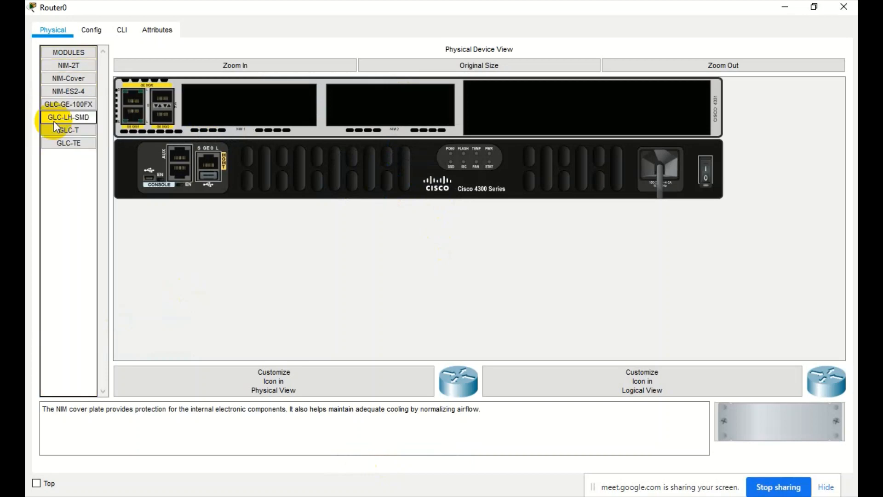
drag(73, 68, 83, 120)
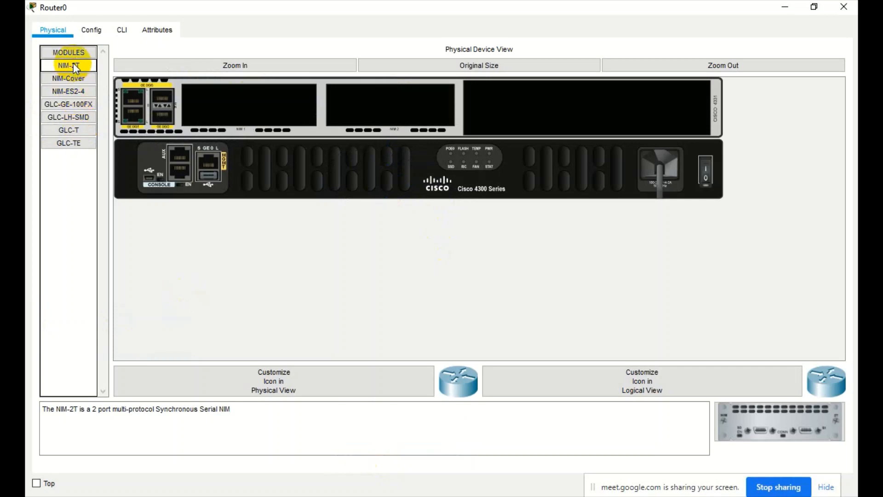
Select the NIM-2T module description text, then close Router0's device window.
click(240, 409)
triple_click(96, 414)
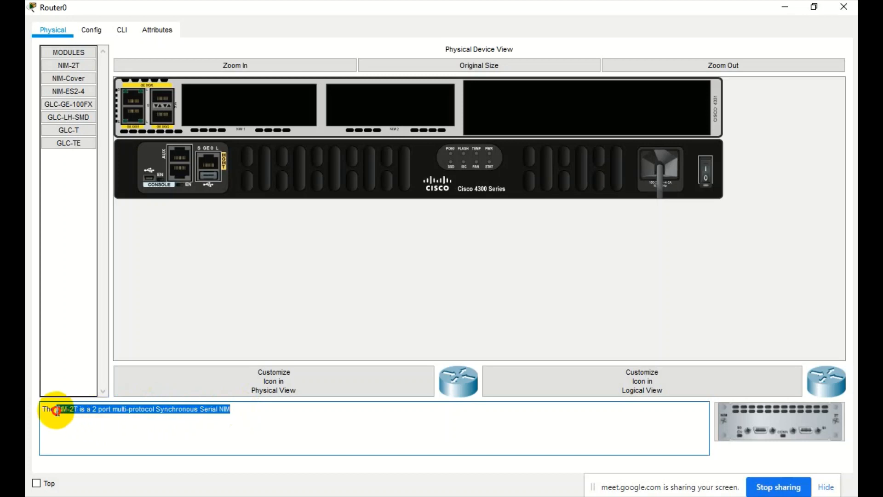
click(40, 407)
click(263, 412)
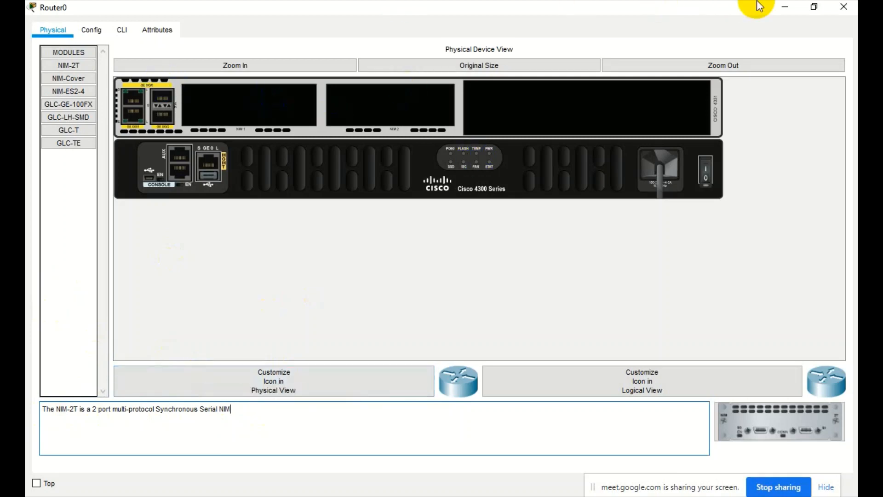
click(782, 6)
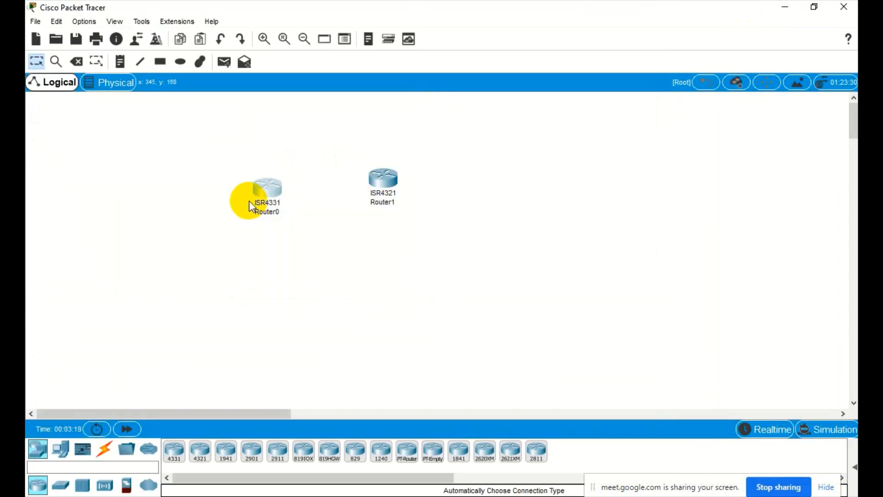
Drag Router1 to the right edge of the workspace, away from Router0.
drag(380, 180, 781, 169)
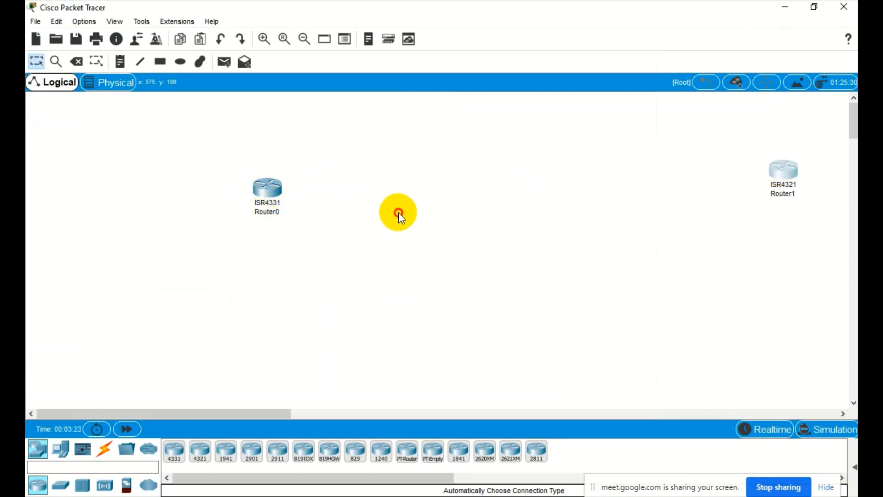
mouse_move(270, 187)
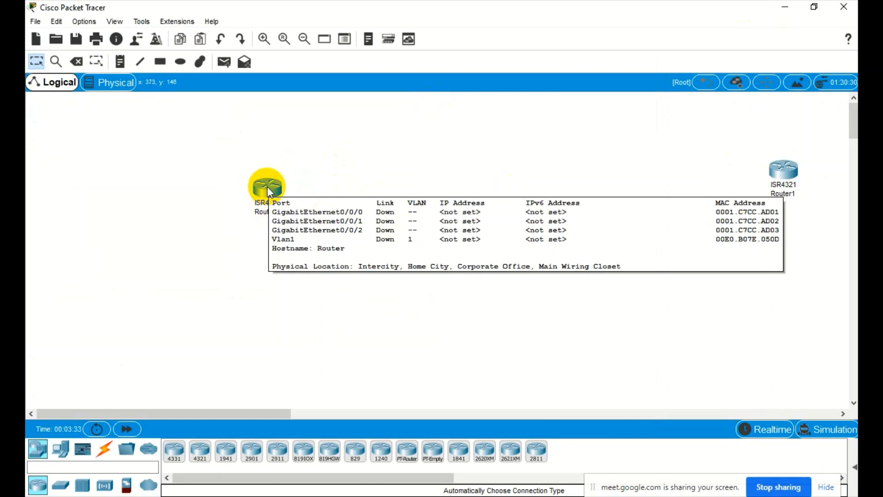
Install NIM-2T in Router0's NIM 1 slot and power the router back on for Serial0/1/0 and 0/1/1.
click(268, 183)
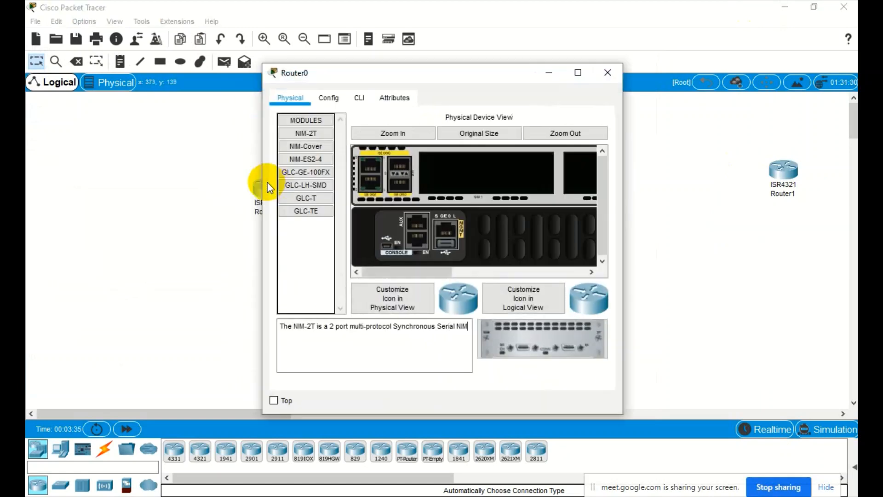
click(579, 74)
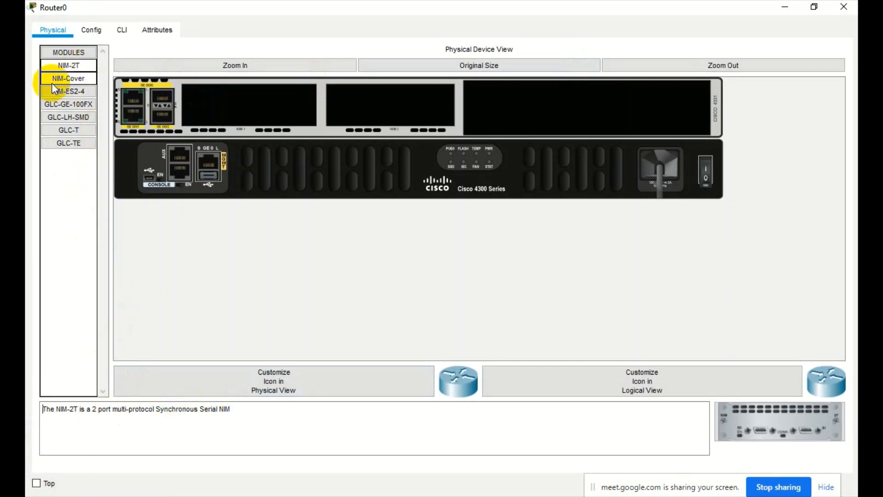
drag(64, 66, 241, 116)
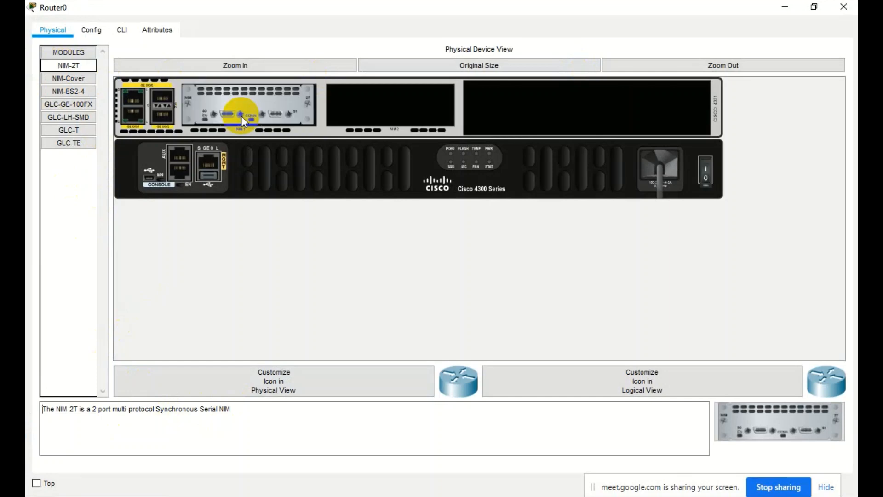
click(706, 170)
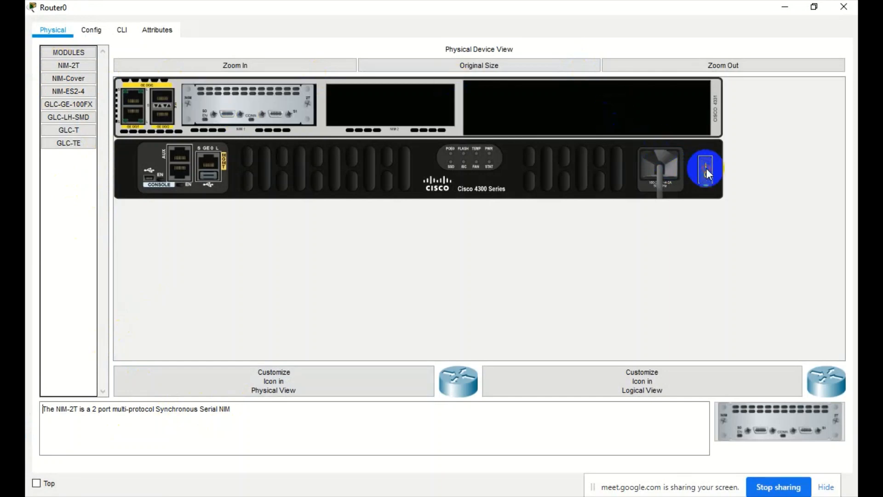
click(843, 10)
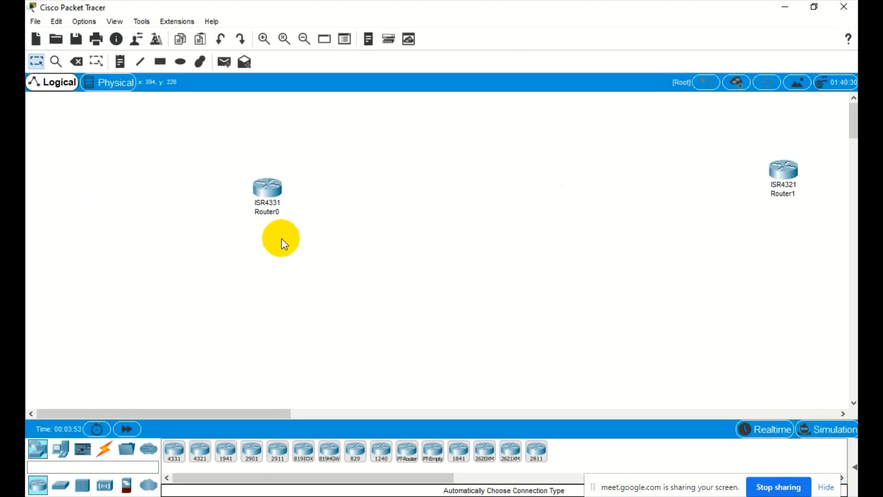
mouse_move(267, 192)
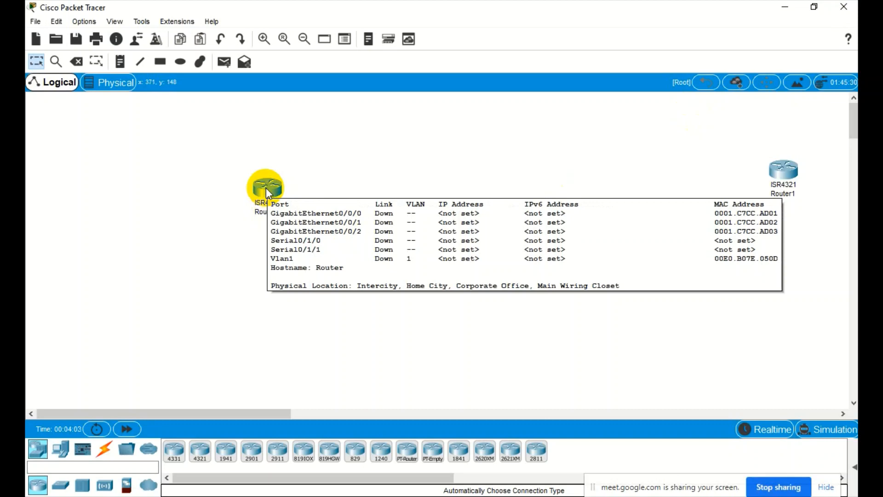
Power off Router0, test a NIM-Cover plate, then install NIM-ES2-4 in the empty second NIM slot.
click(267, 189)
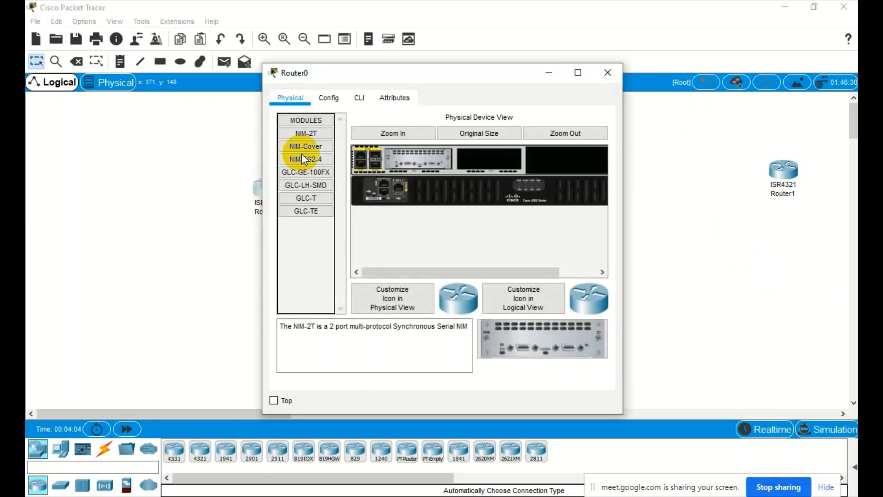
click(578, 72)
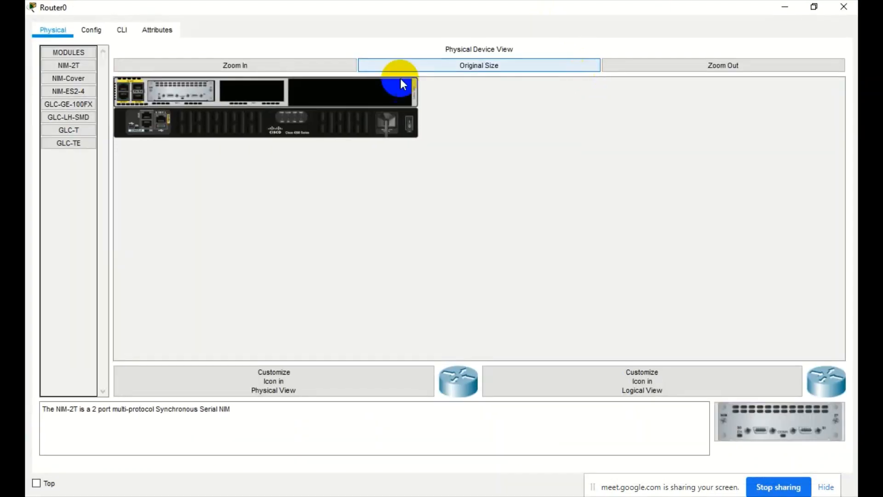
click(284, 65)
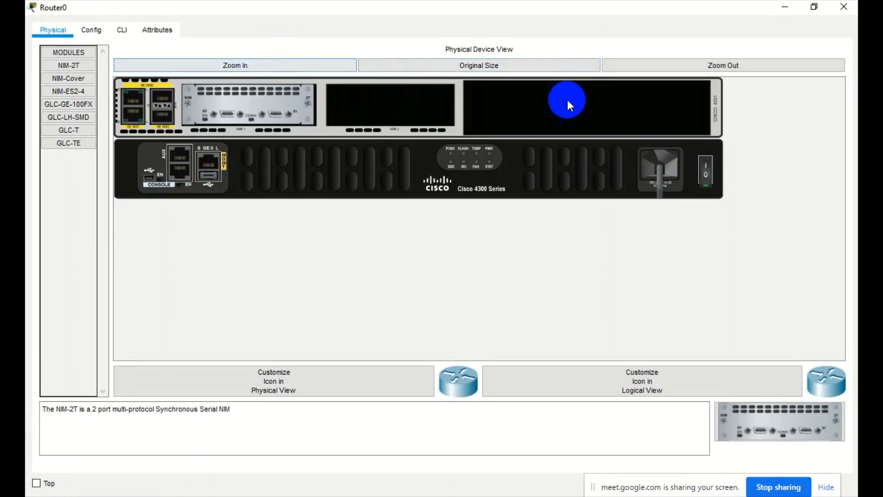
click(703, 180)
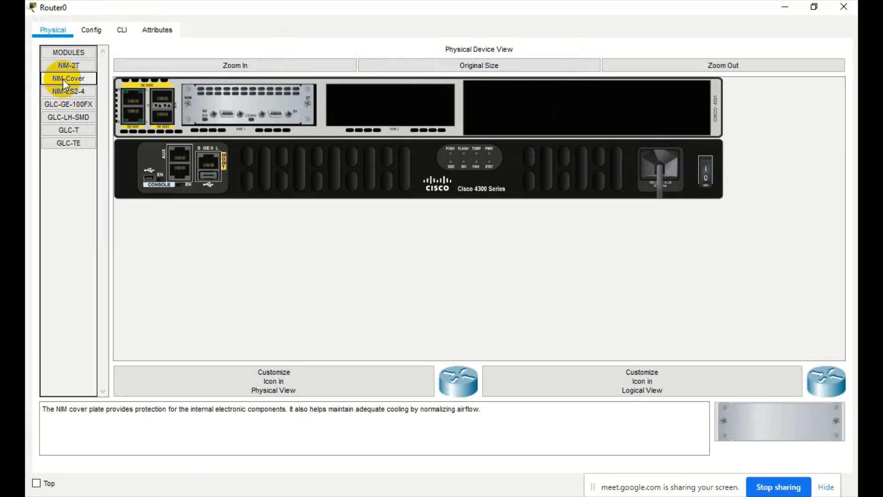
drag(63, 79, 409, 120)
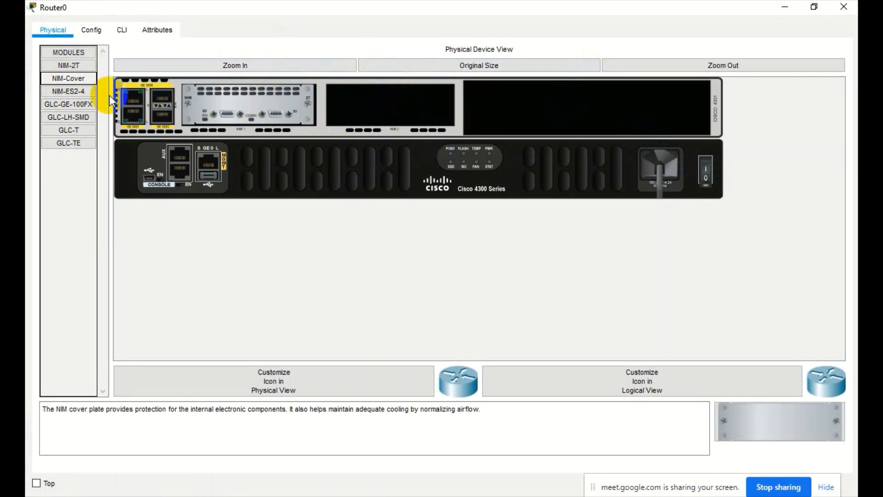
drag(69, 79, 385, 111)
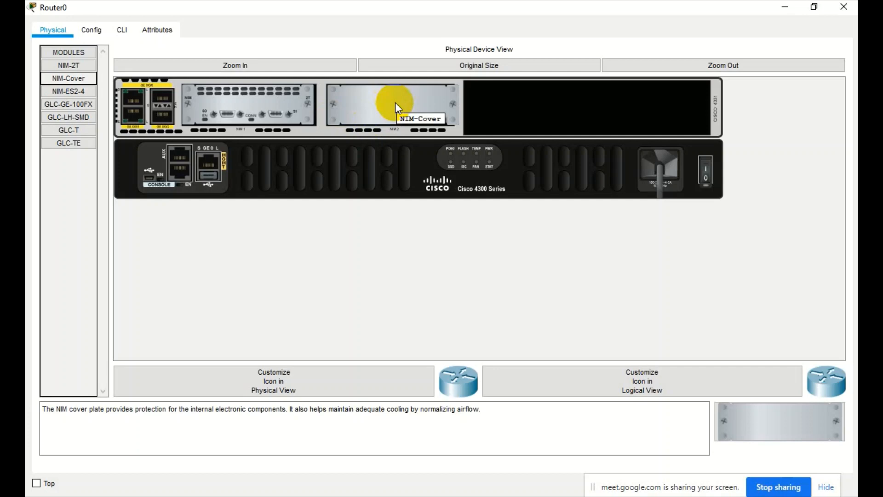
drag(396, 102, 63, 177)
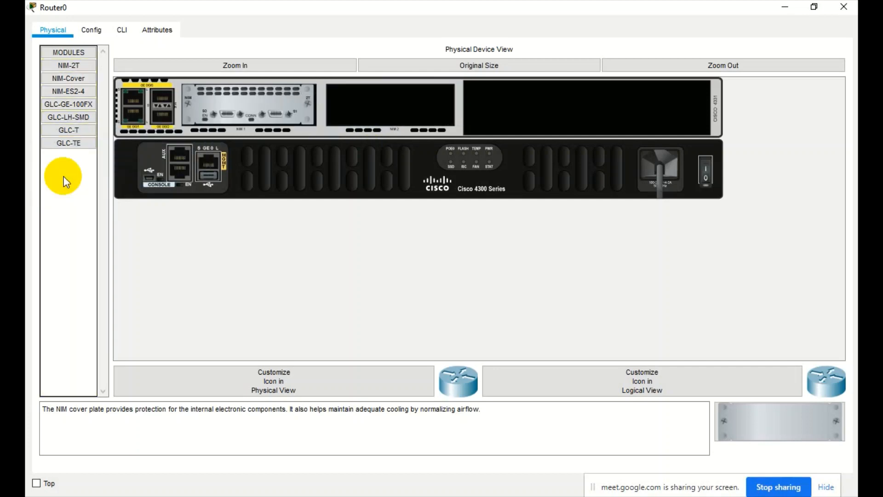
click(66, 146)
click(65, 95)
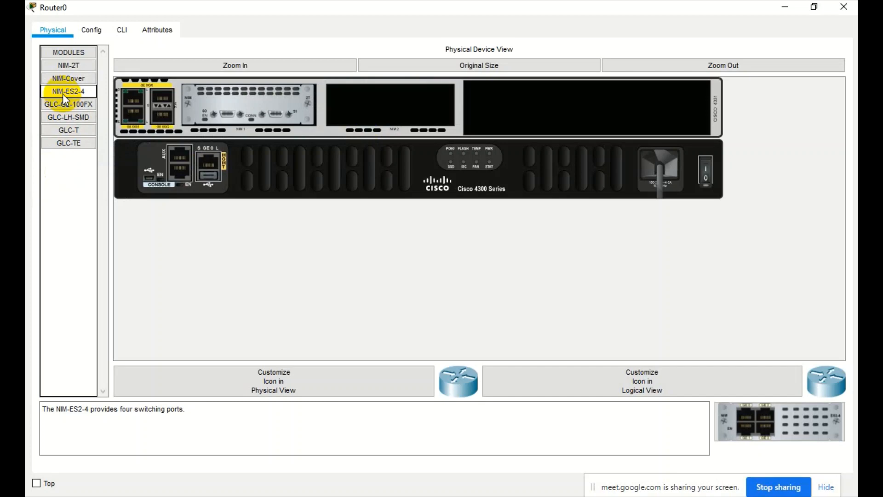
drag(62, 94, 382, 106)
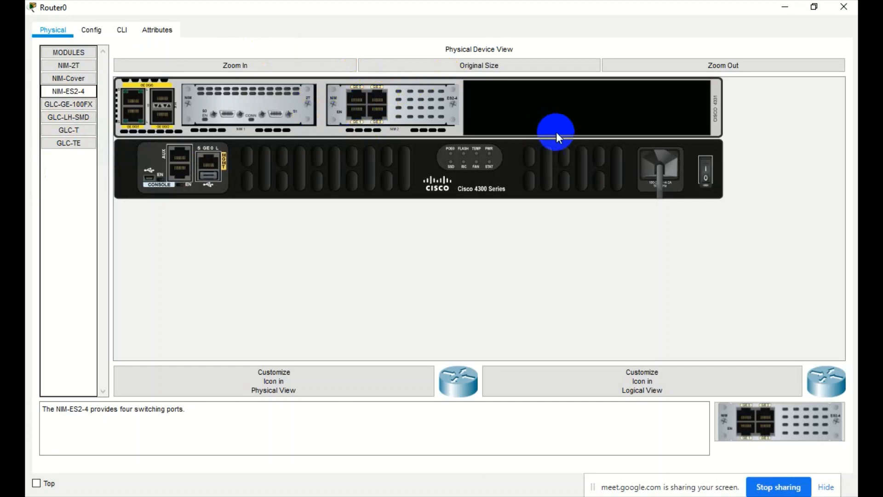
click(776, 9)
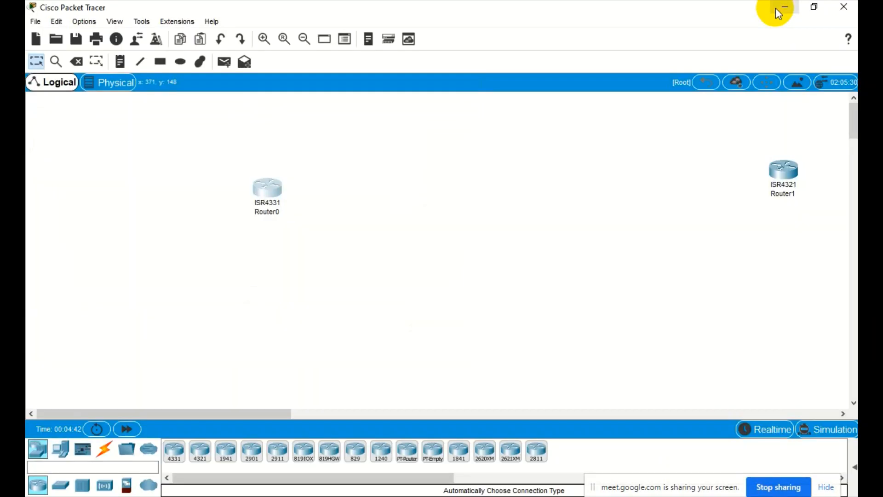
Admit another waiting participant to the Google Meet call and return to Packet Tracer.
click(13, 150)
click(66, 116)
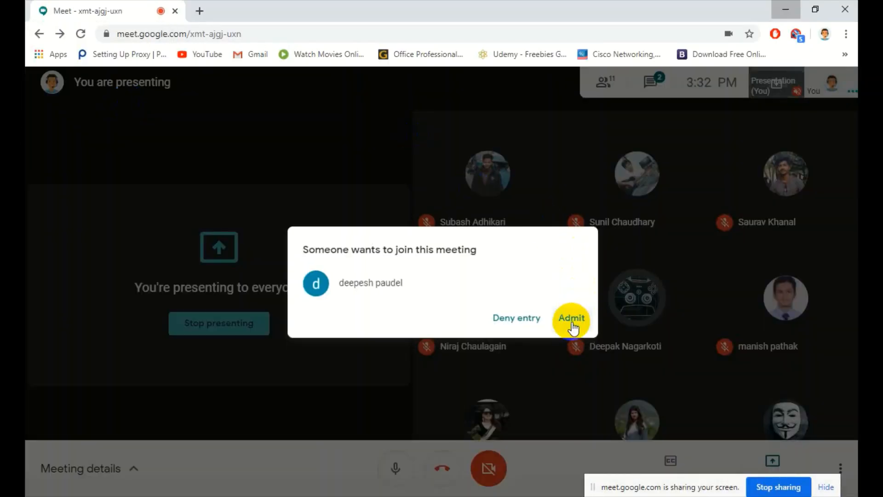
click(572, 322)
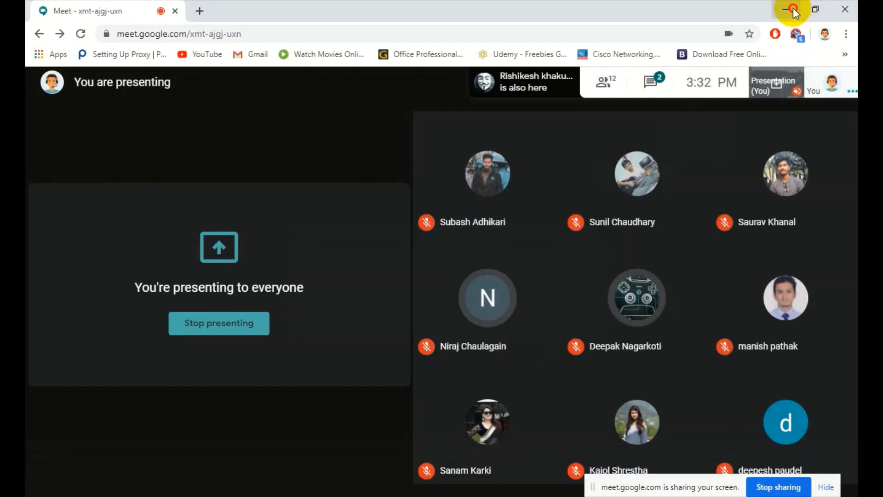
click(792, 9)
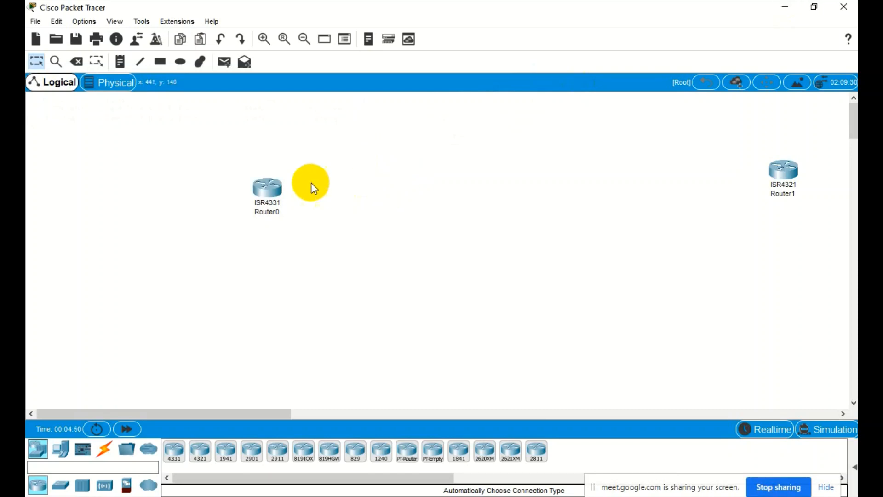
Check Router0's new GigabitEthernet0/2 switch ports, then drag Router1 from the right edge toward the centre.
mouse_move(267, 187)
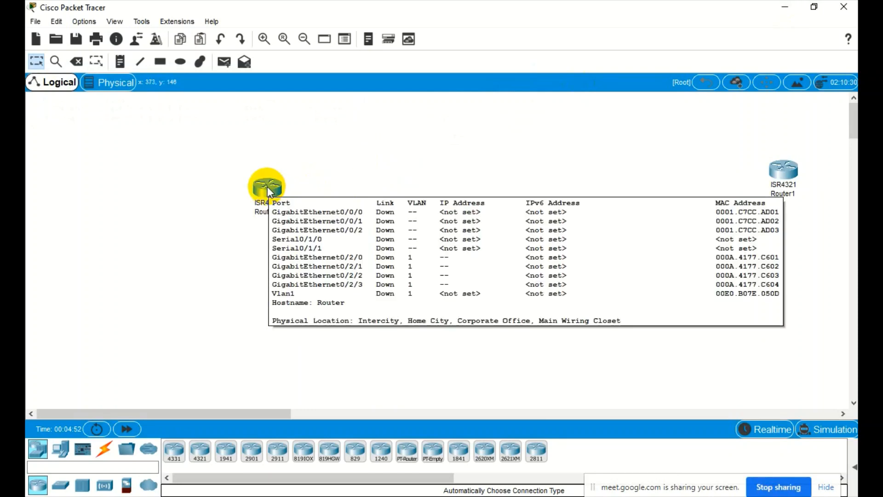
click(267, 187)
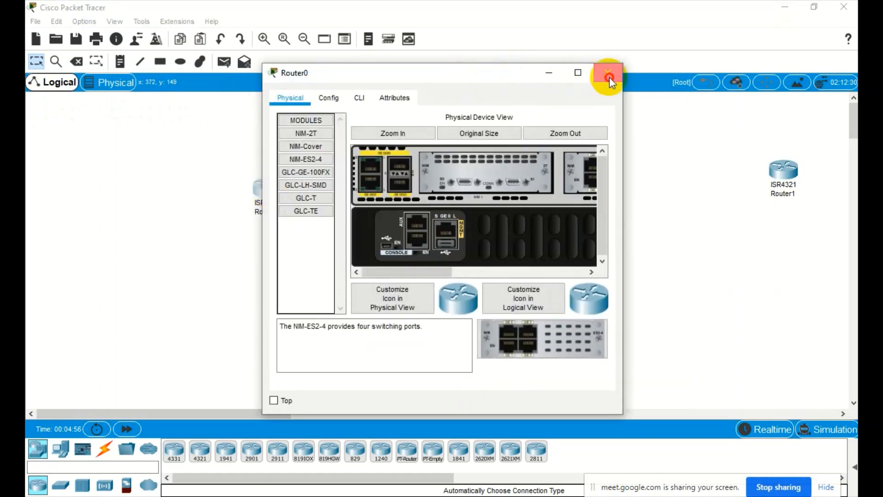
click(606, 73)
drag(472, 173, 403, 152)
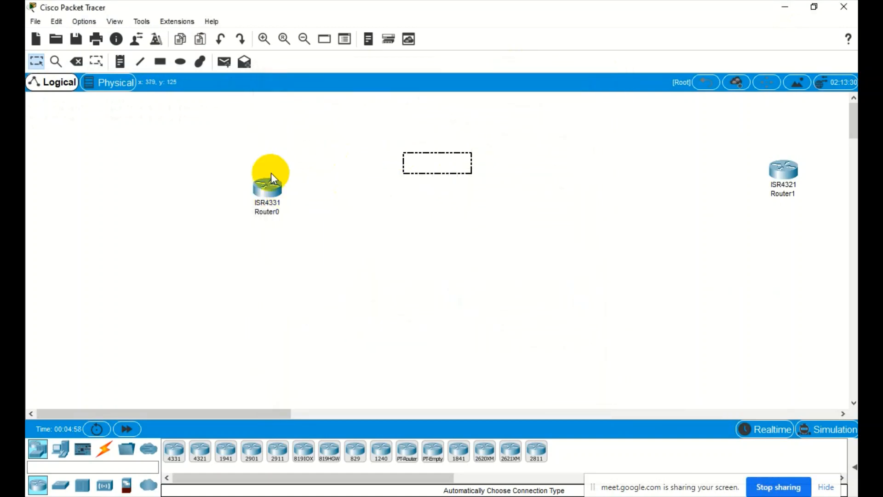
mouse_move(273, 188)
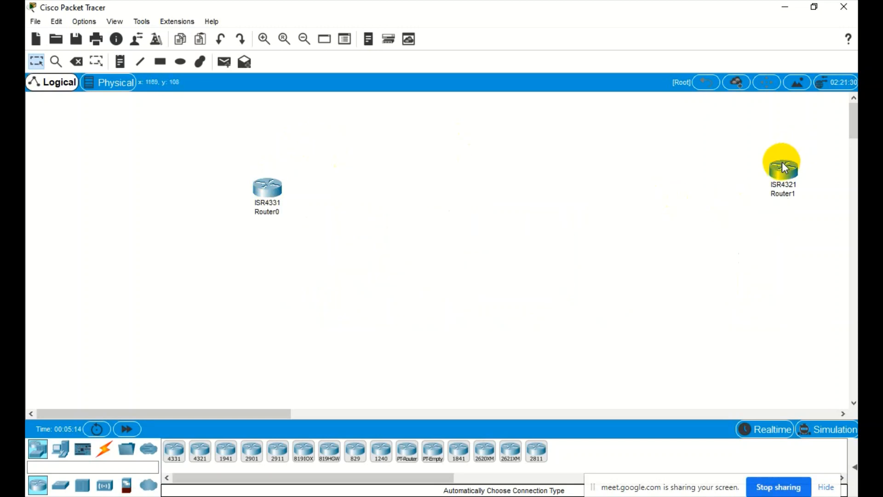
mouse_move(785, 170)
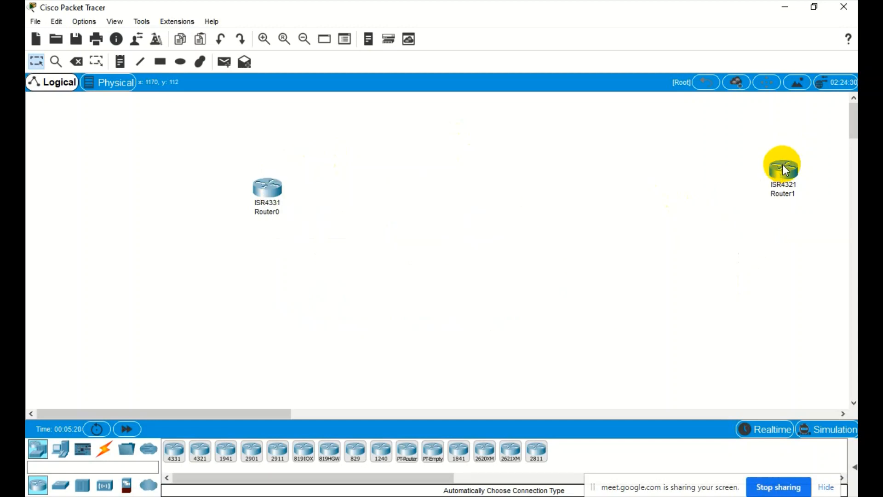
drag(784, 167, 610, 141)
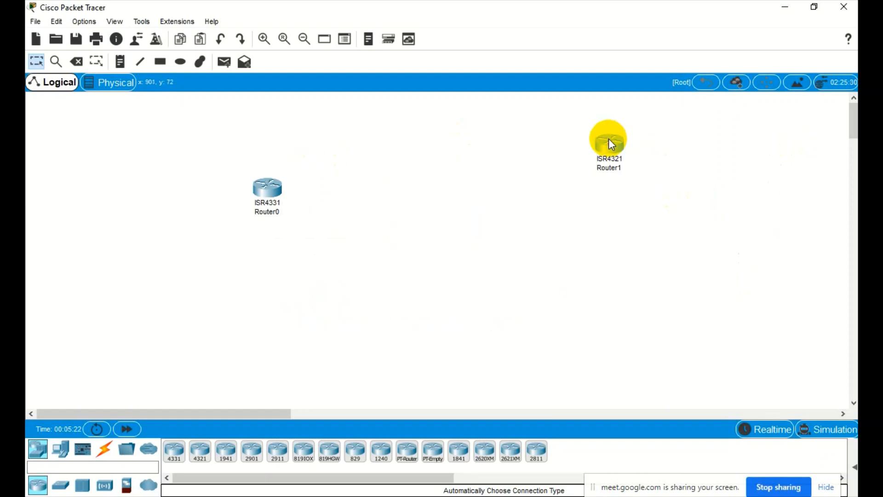
With Router1 powered off, install a NIM-2T serial module in its empty slot, then power it back on.
click(609, 139)
click(573, 74)
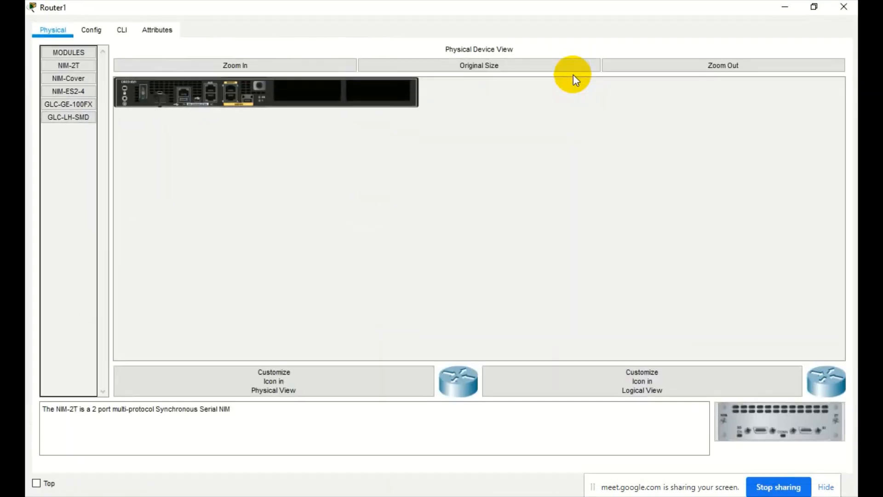
click(230, 68)
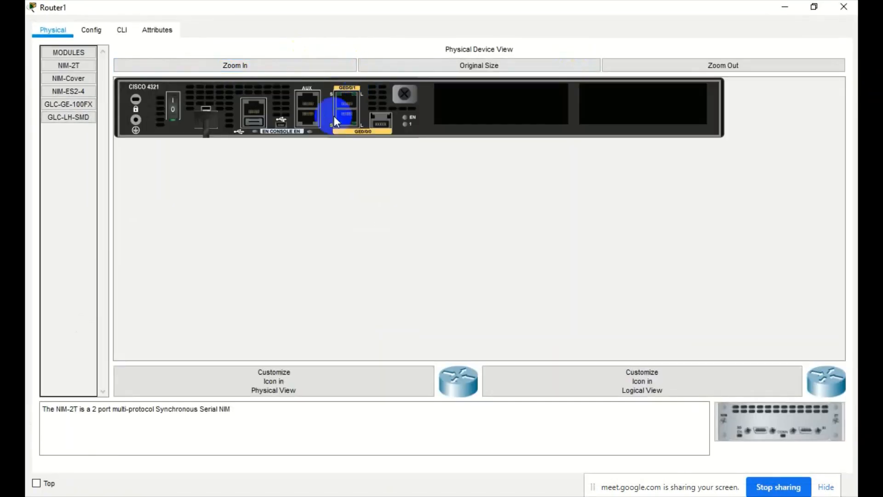
click(174, 110)
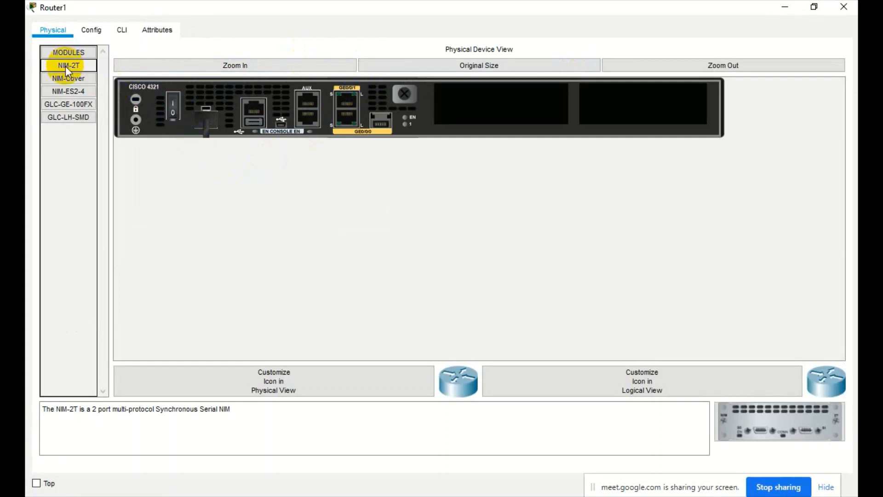
drag(65, 66, 487, 106)
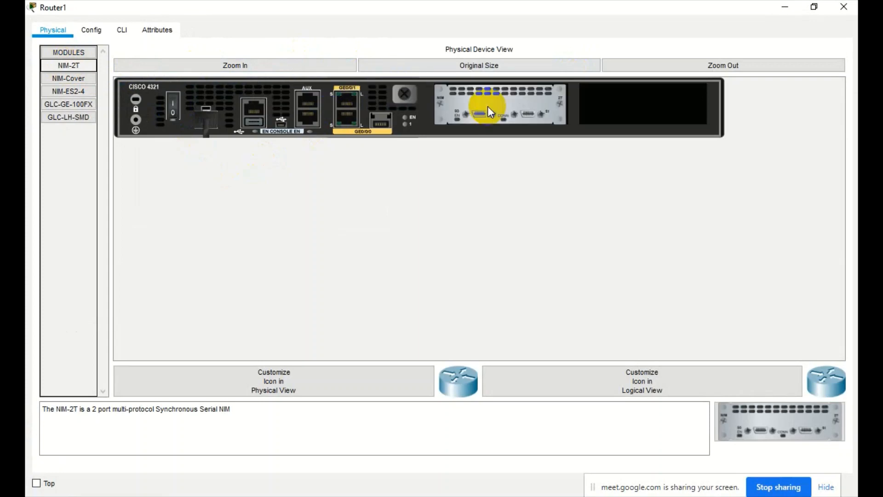
click(174, 110)
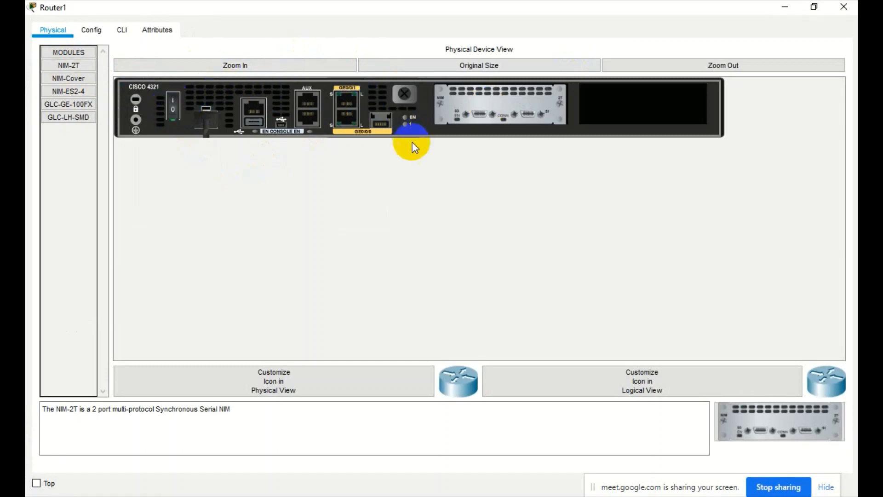
Review the NIM-ES2-4 and GLC-GE-100FX modules and try fitting the GLC-GE-100FX, which is rejected as incompatible.
click(368, 102)
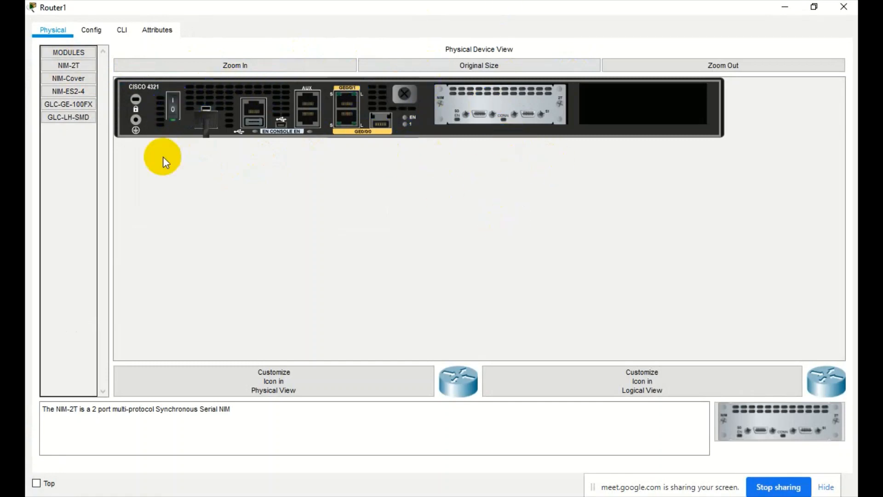
click(67, 95)
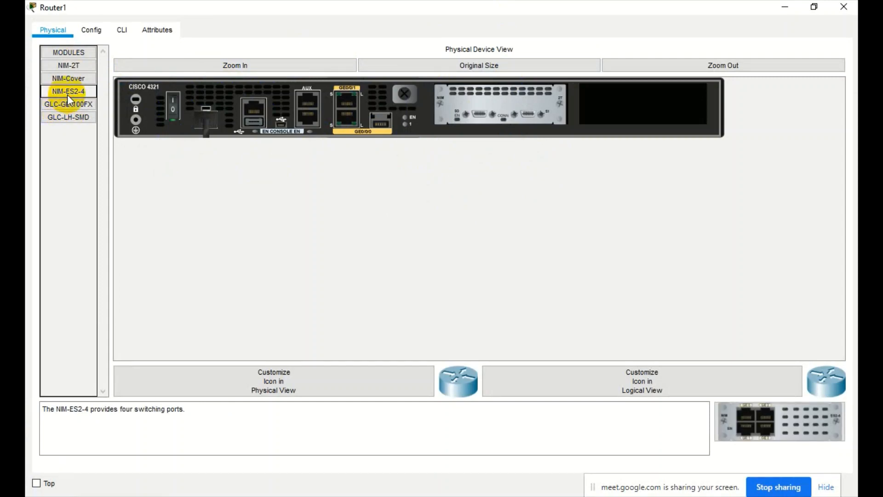
click(67, 106)
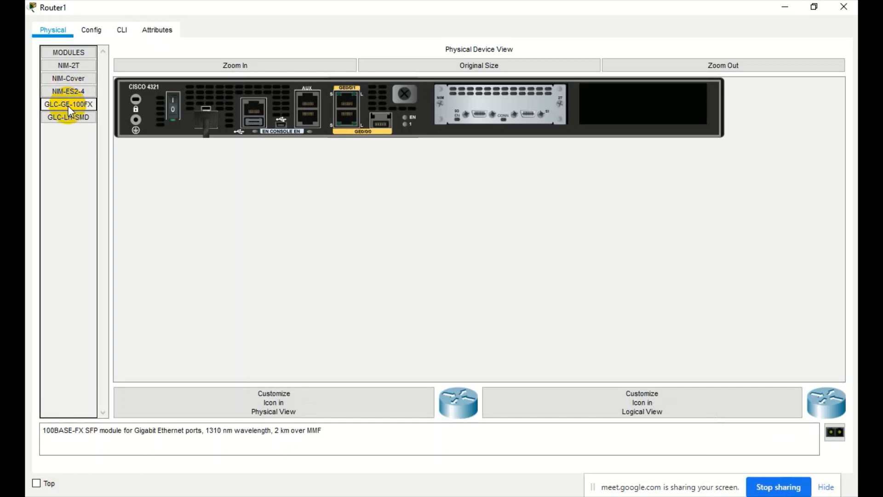
drag(67, 106, 302, 145)
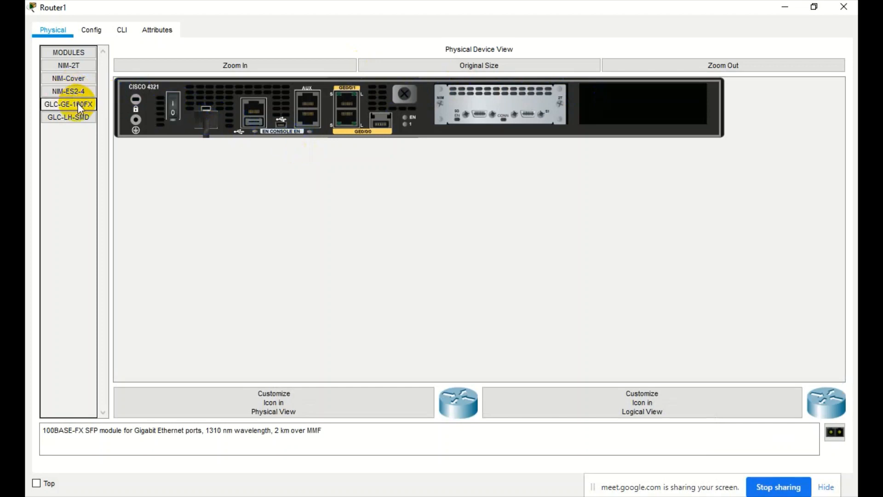
drag(75, 105, 634, 94)
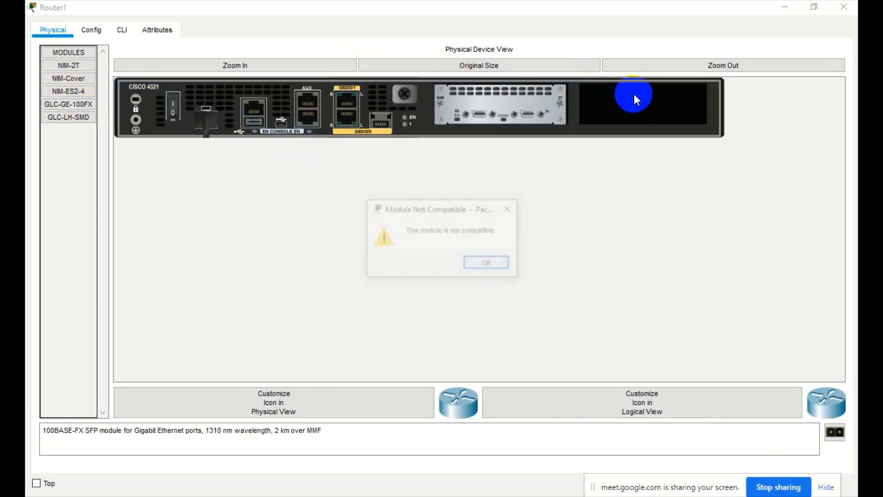
click(496, 264)
Remove the NIM-2T from Router1, retry the GLC-GE-100FX without success, and close the window.
drag(548, 96, 92, 164)
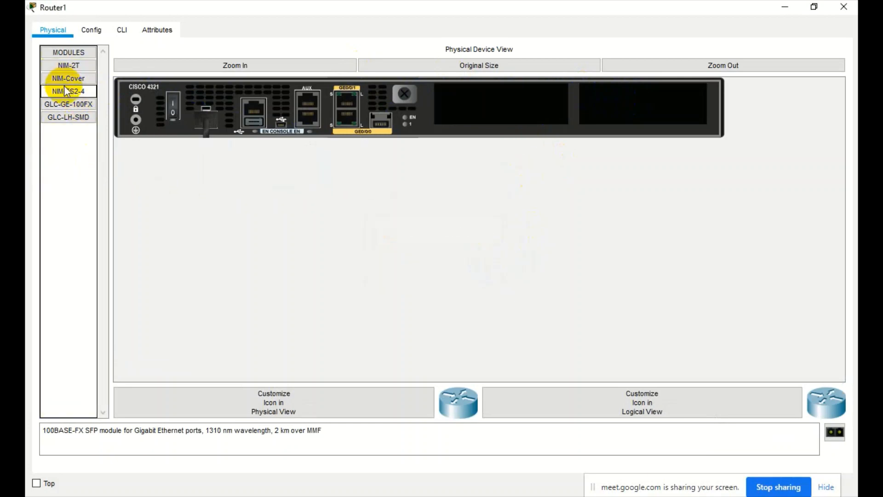
drag(75, 104, 488, 106)
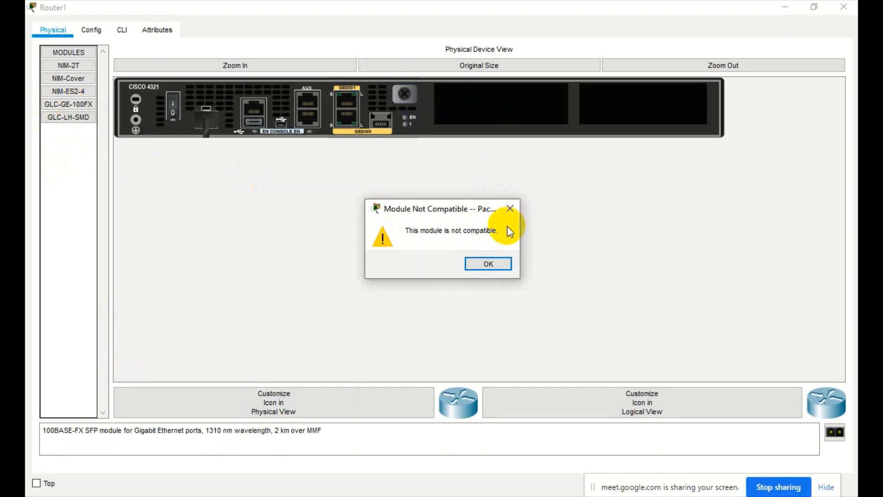
click(510, 208)
click(844, 6)
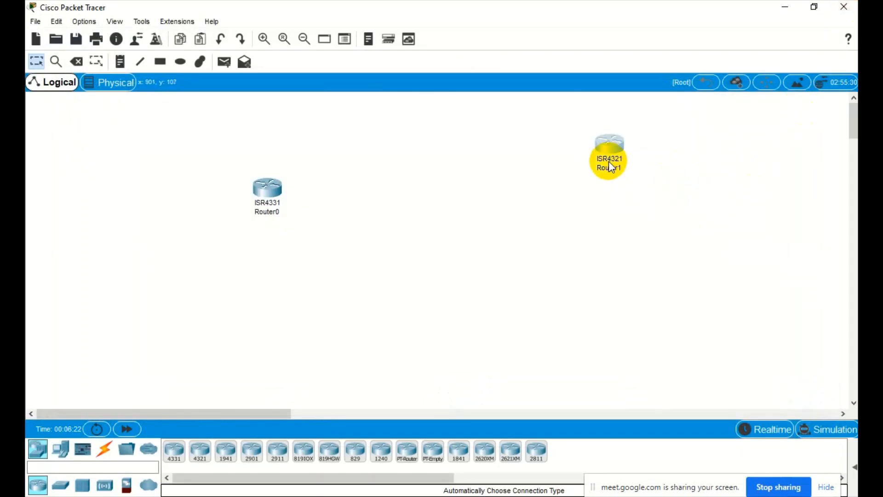
Admit the waiting participant in Google Meet and return to Packet Tracer.
mouse_move(609, 162)
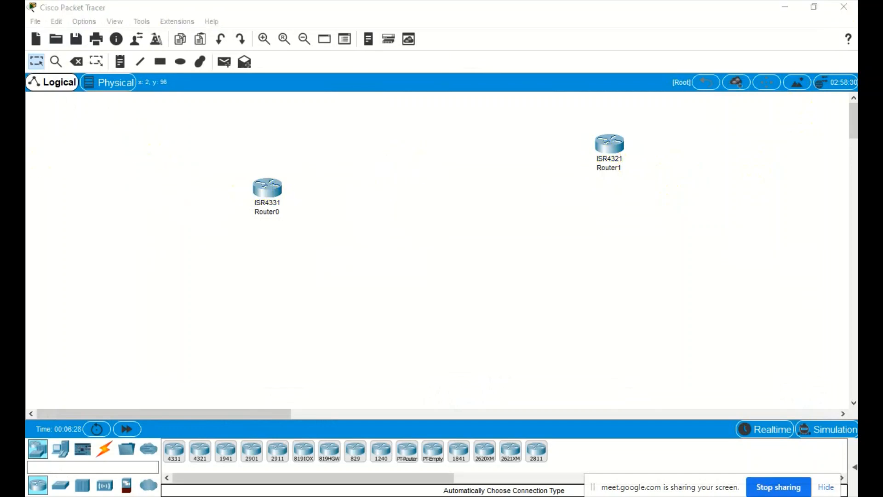
click(34, 107)
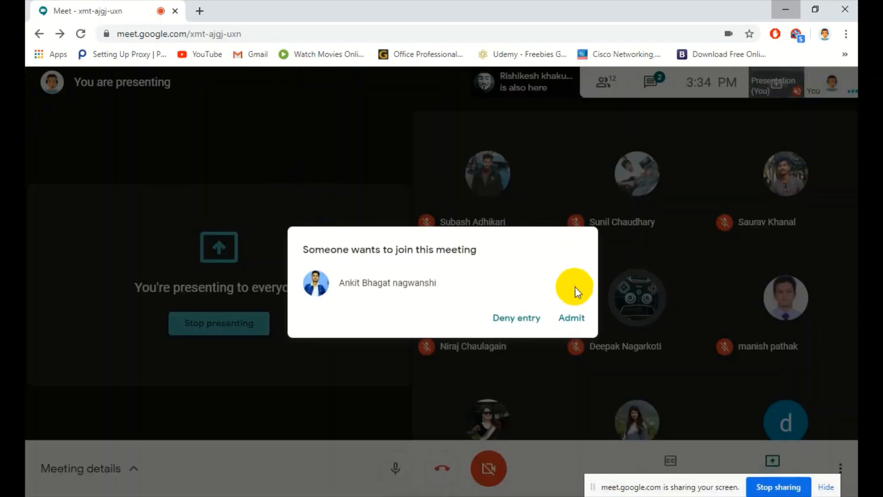
click(573, 318)
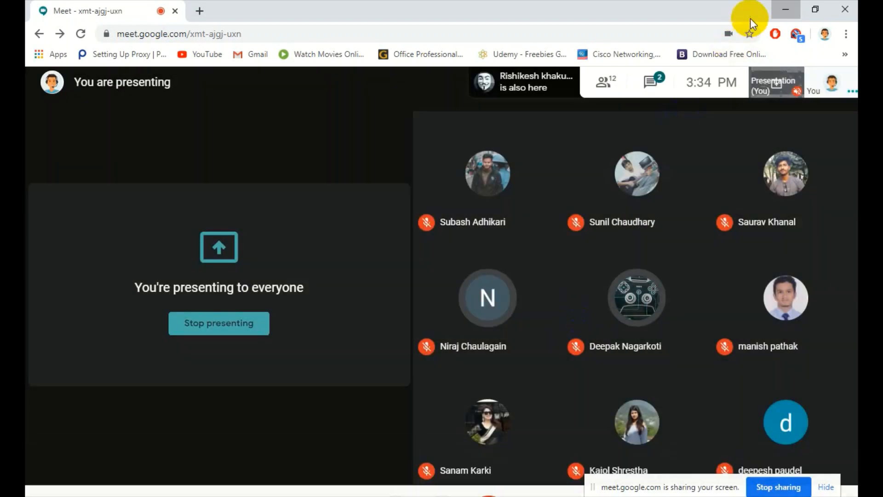
click(787, 7)
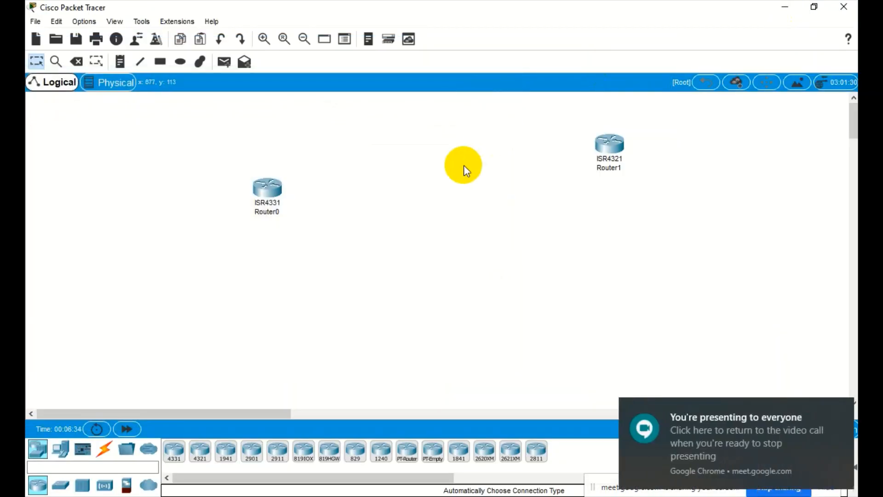
Remove the NIM-ES2-4 from Router0's NIM2 slot; the GLC-GE-100FX replacement is rejected as incompatible.
click(277, 189)
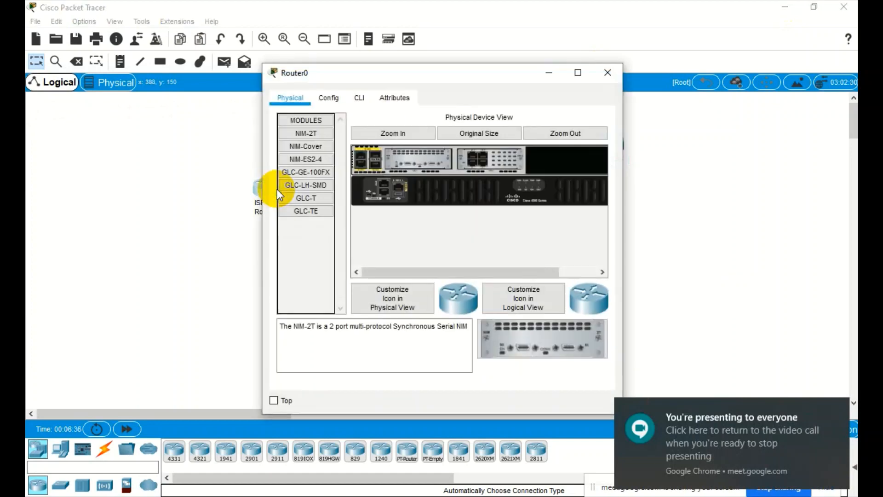
click(577, 74)
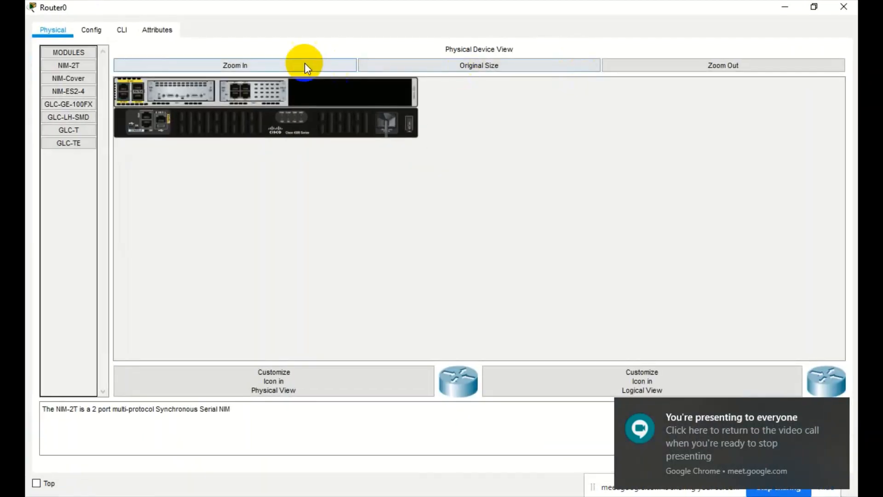
click(291, 62)
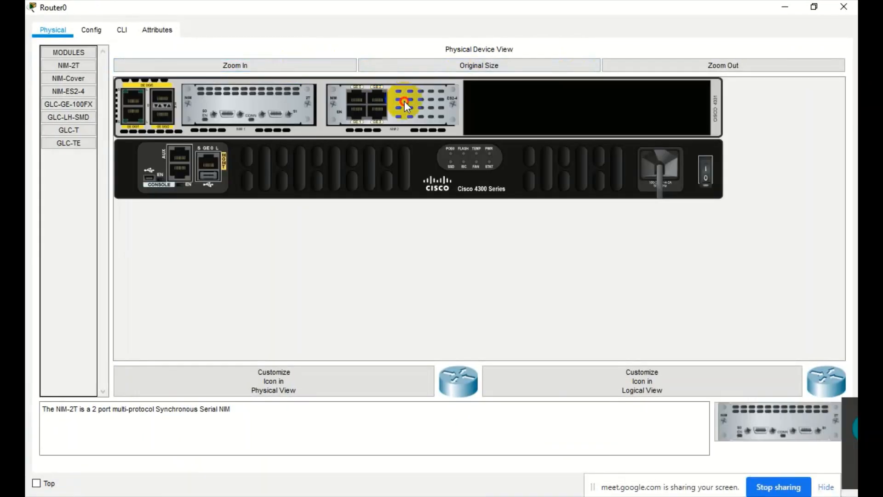
drag(404, 101, 87, 170)
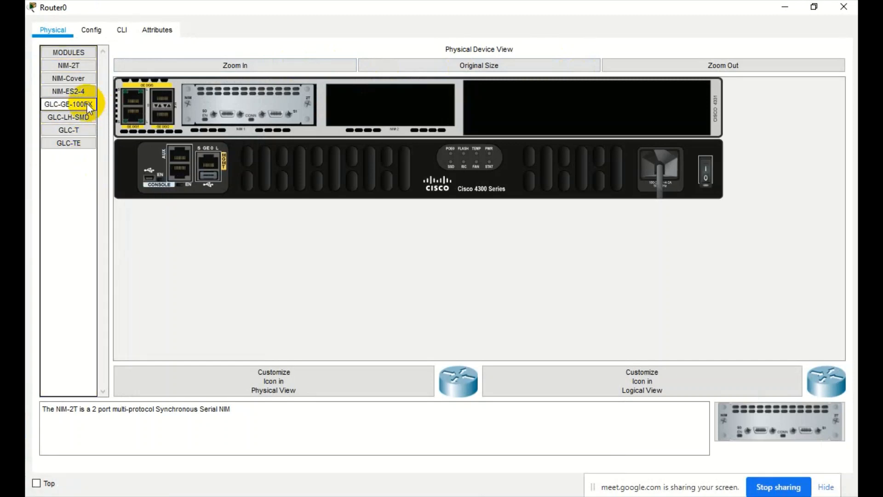
drag(69, 103, 364, 100)
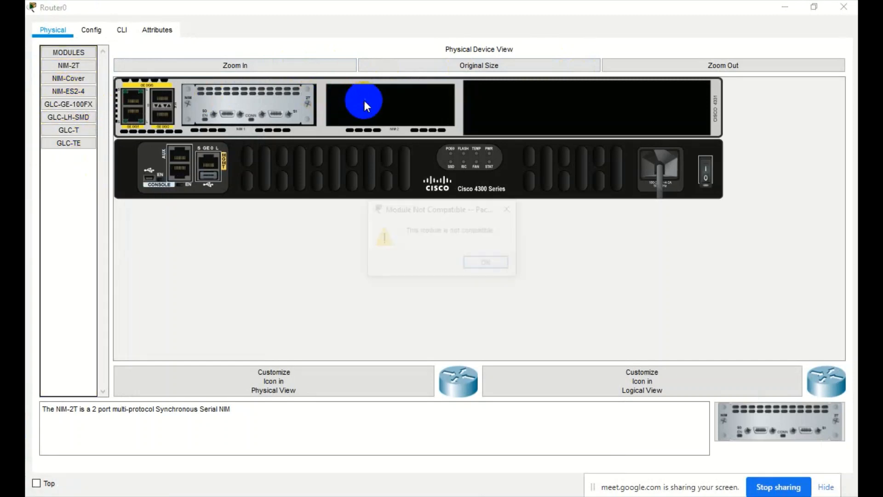
click(500, 265)
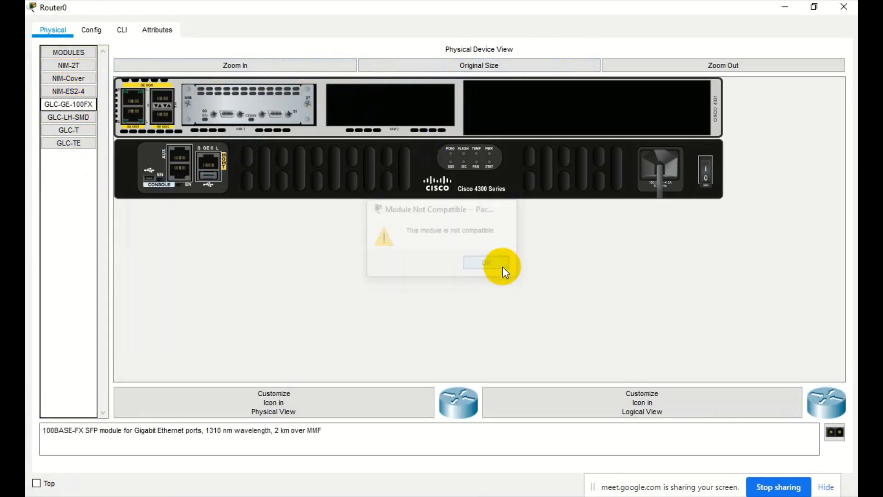
Add a 2901 router, Router2, below Router0 and open its device window.
click(844, 7)
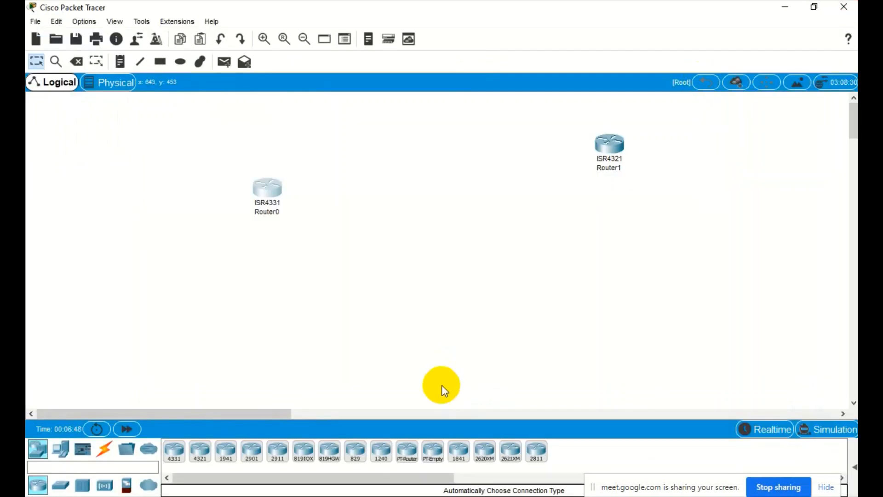
drag(257, 452, 388, 237)
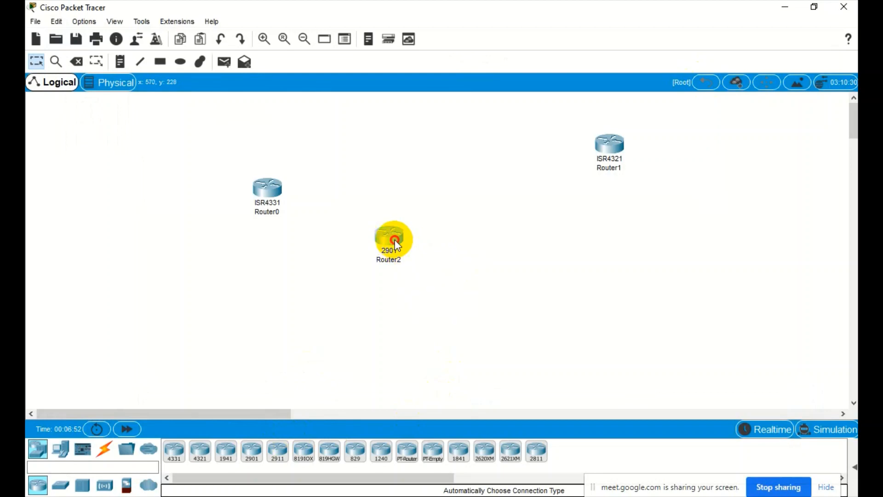
click(395, 243)
Power Router2 off and fill its slots with HWIC-1GE-SFP, HWIC-2T, HWIC-4ESW and HWIC-8A modules.
click(575, 73)
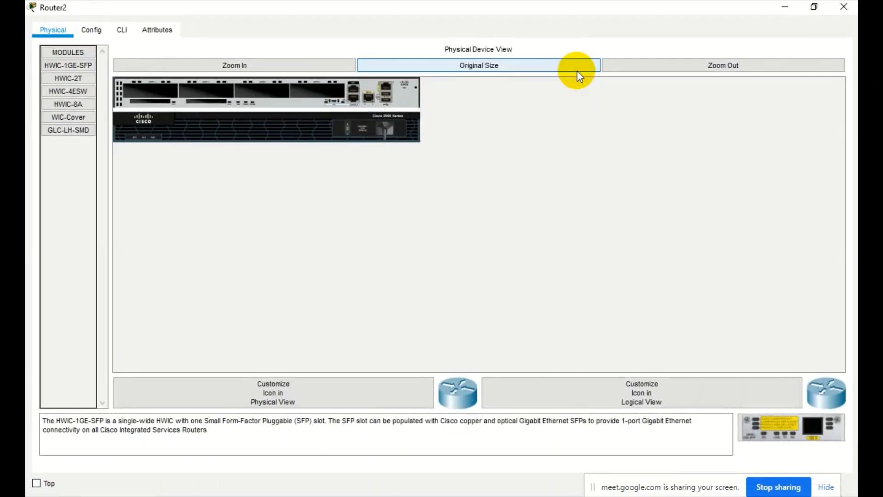
click(276, 60)
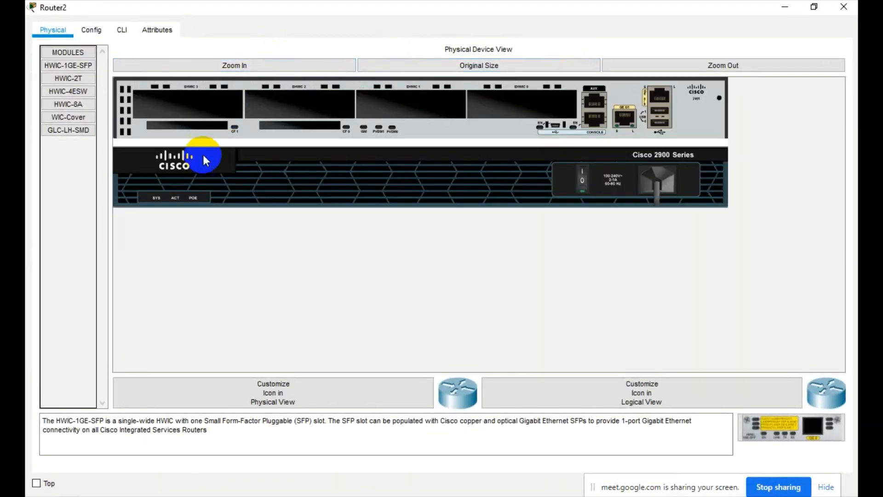
click(582, 184)
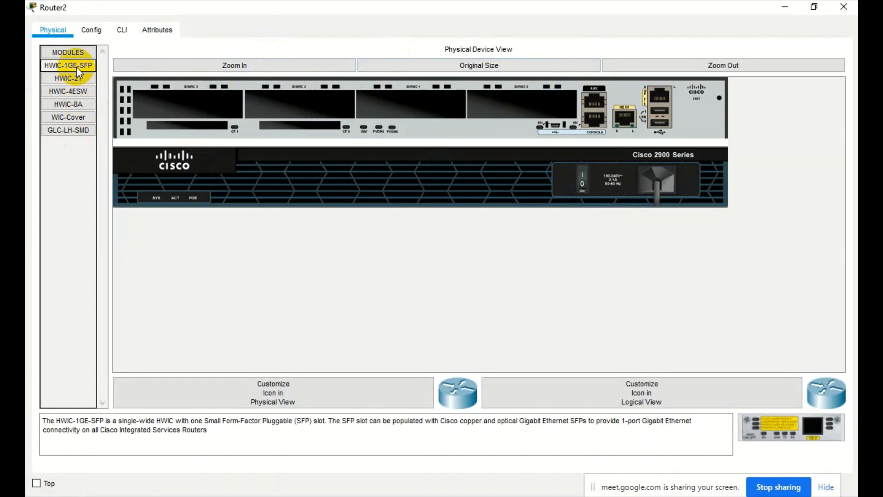
drag(76, 67, 174, 98)
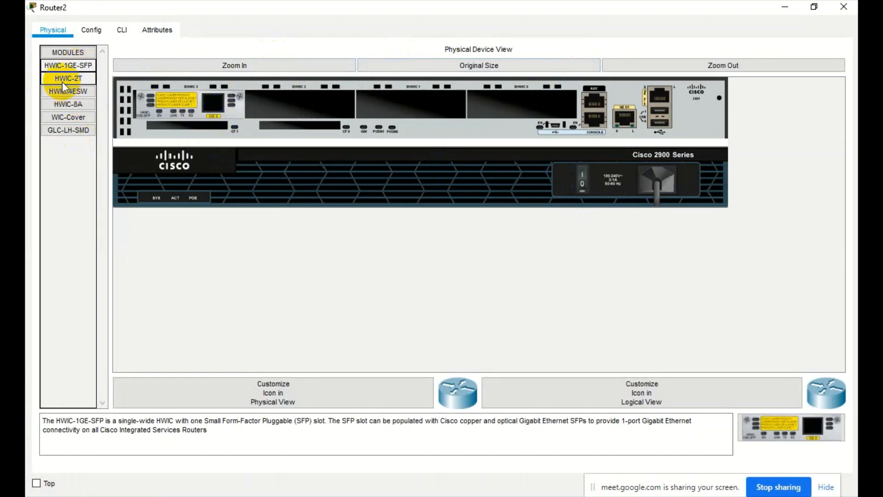
drag(62, 81, 297, 110)
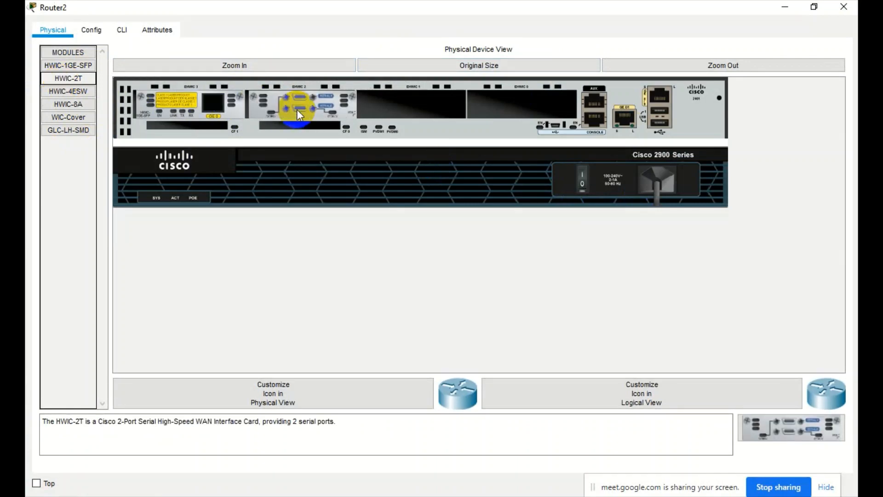
click(62, 95)
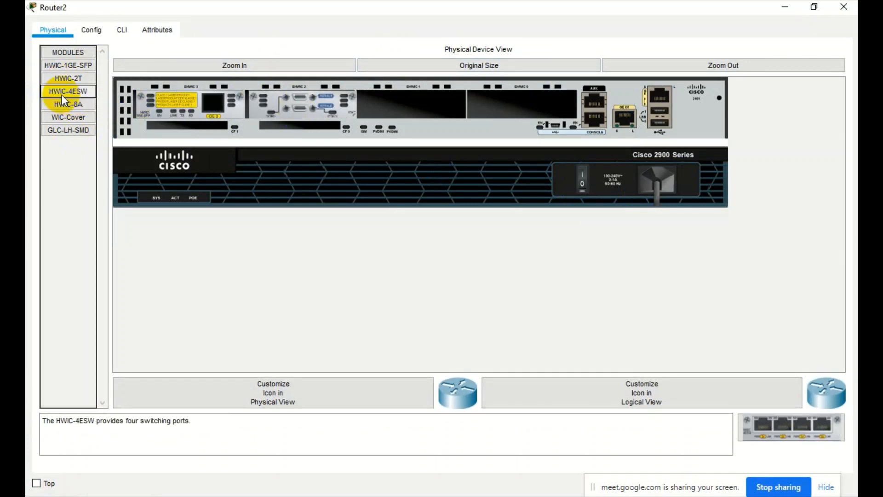
drag(61, 95, 391, 102)
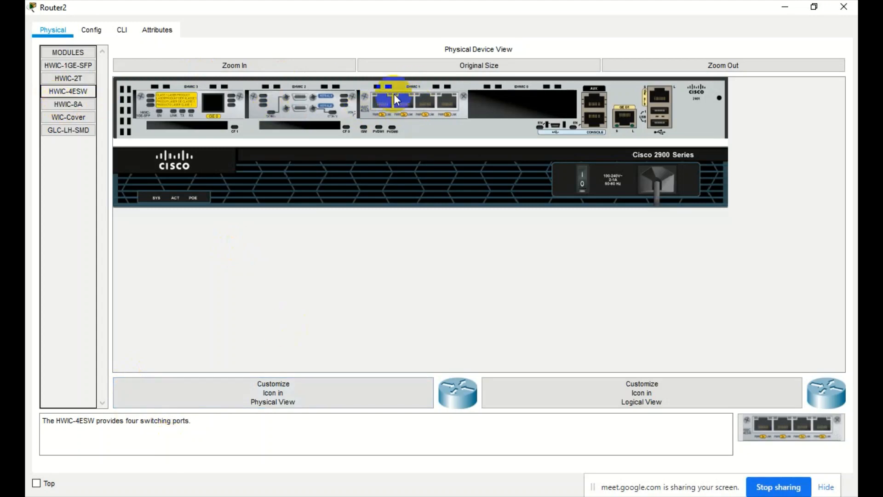
click(64, 109)
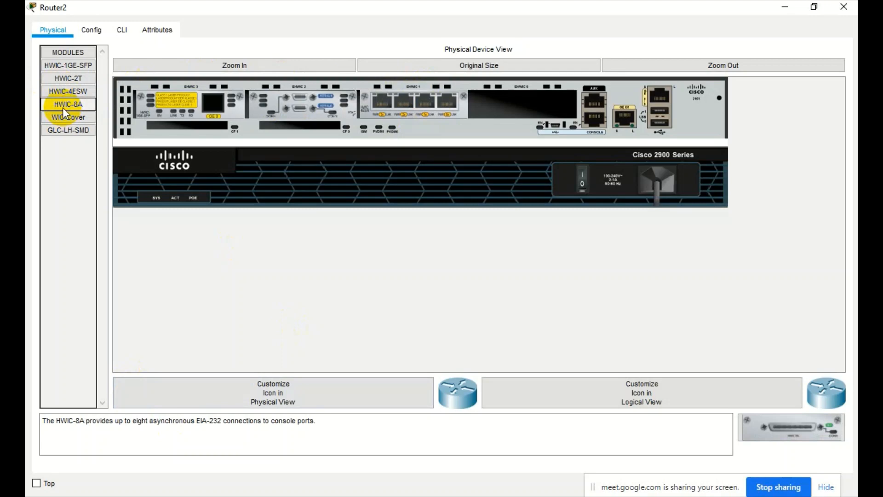
drag(63, 107, 509, 103)
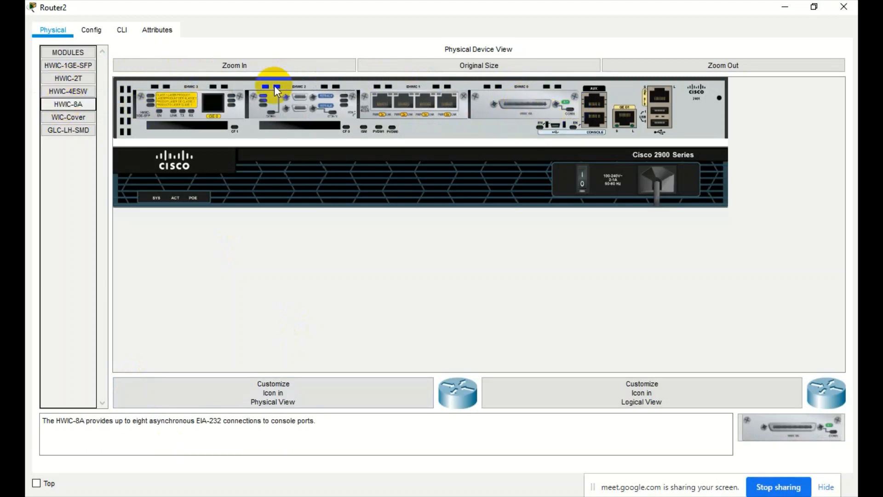
Replace the HWIC-2T and HWIC-4ESW cards with WIC cover plates in slots HWIC 2 and HWIC 1.
drag(274, 86, 68, 156)
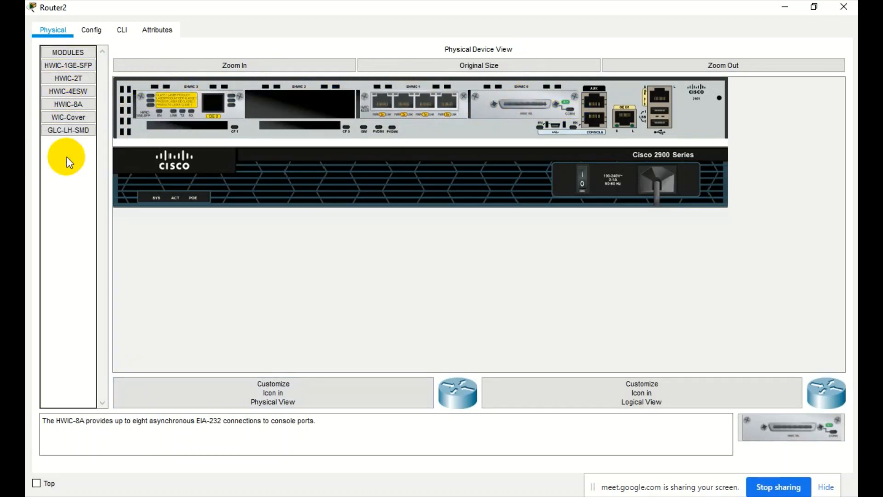
drag(65, 118, 291, 104)
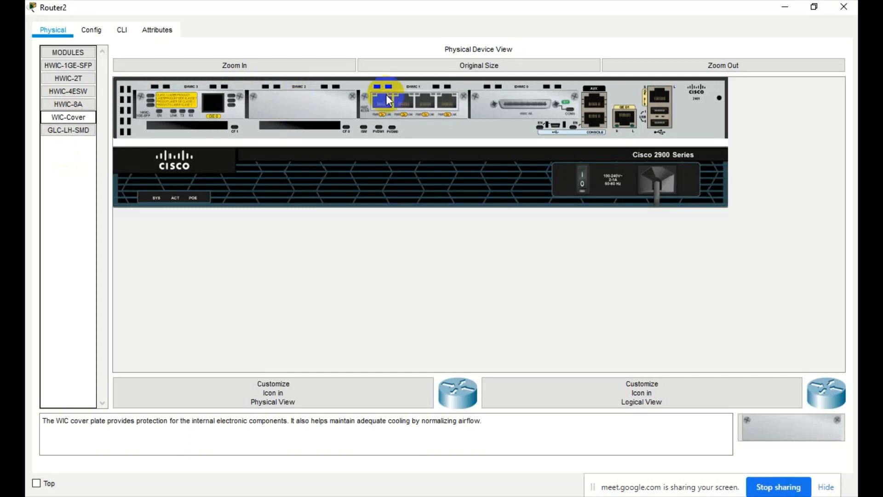
drag(415, 103, 79, 164)
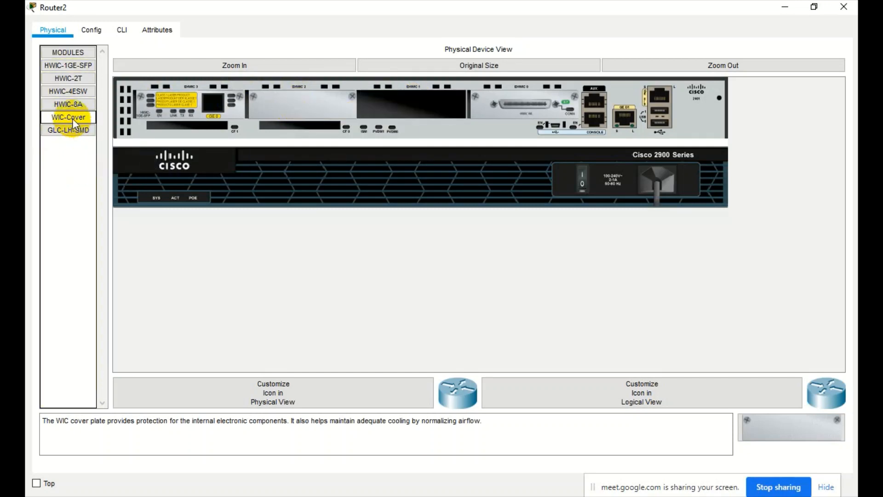
drag(73, 118, 415, 99)
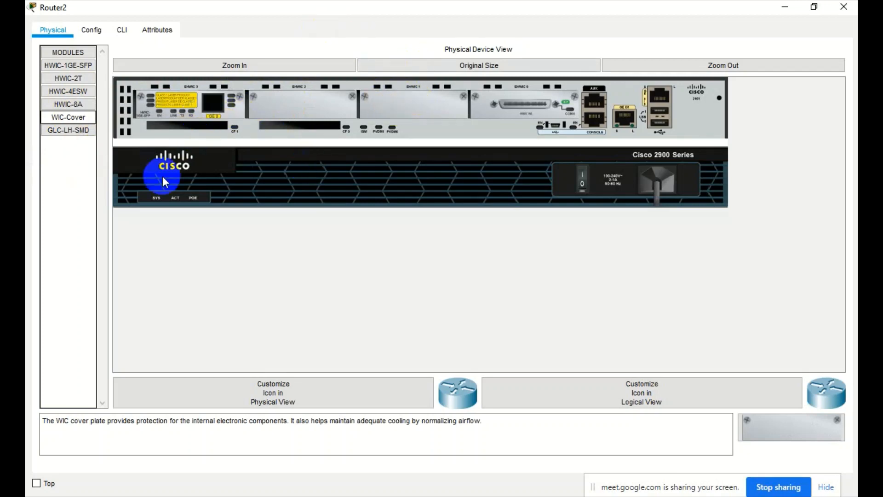
click(844, 6)
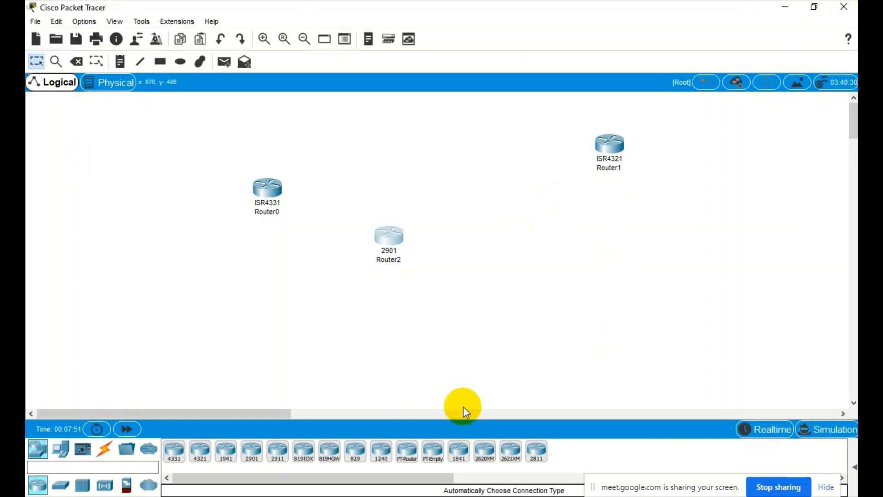
Marquee-select Router0, Router1 and Router2, delete them, and confirm the deletion.
click(59, 485)
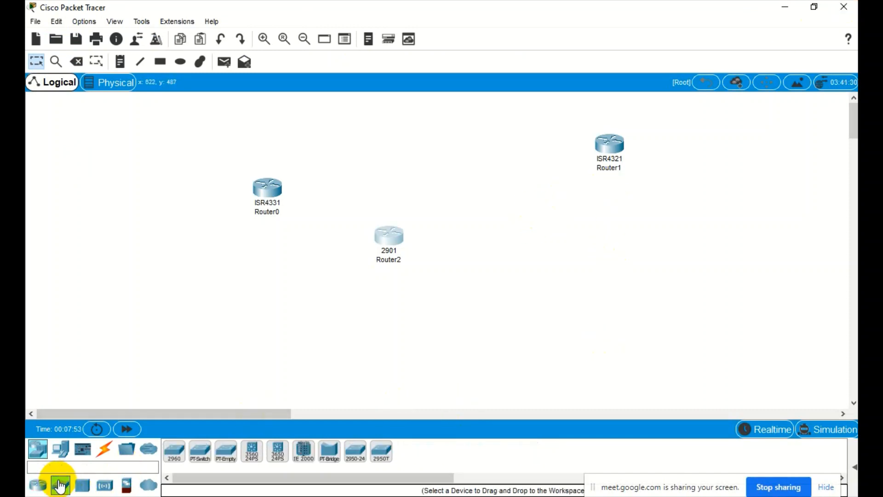
drag(219, 137, 732, 337)
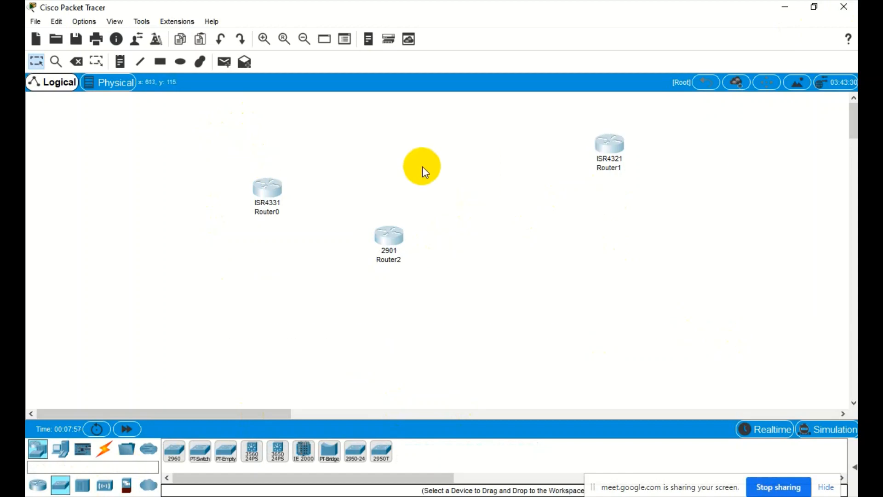
key(Delete)
key(Return)
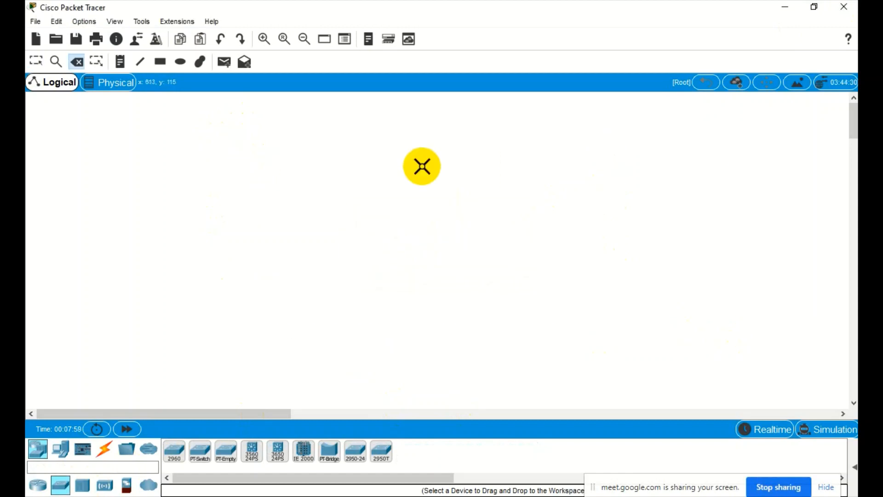
Place a 2960 switch (Switch0) and a generic Switch-PT (Switch1) on the workspace.
click(36, 61)
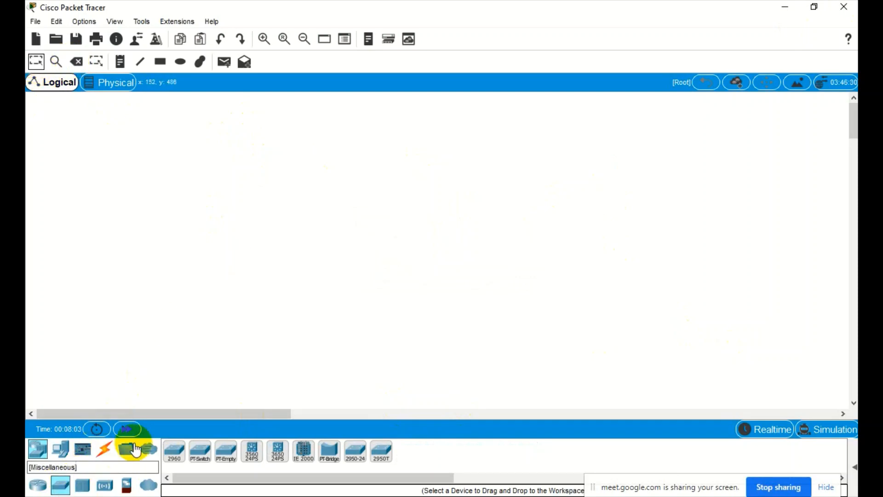
drag(174, 450, 269, 205)
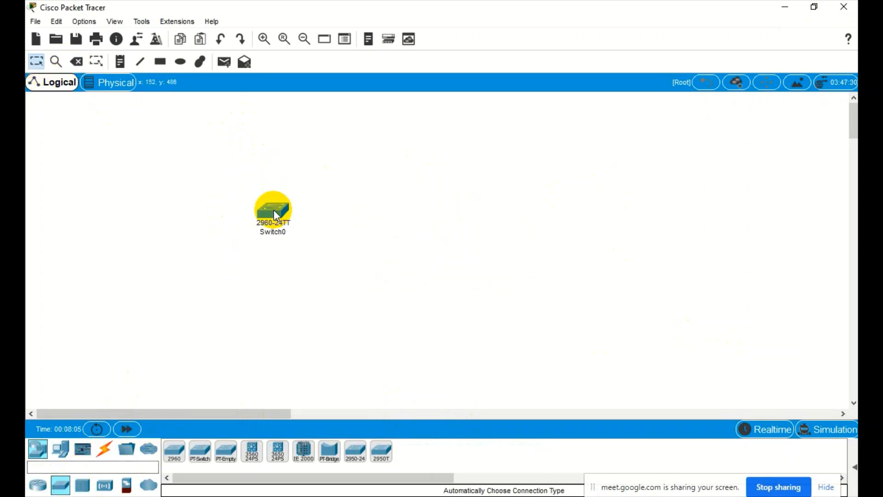
click(195, 459)
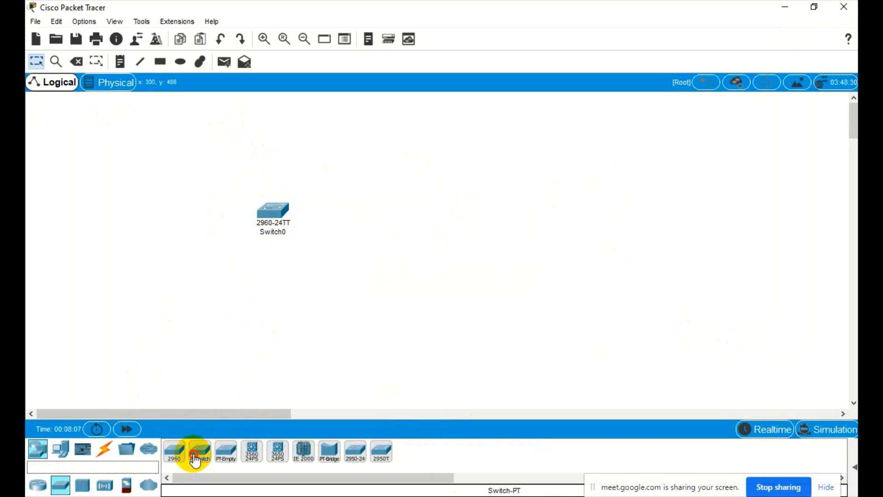
drag(195, 459, 410, 233)
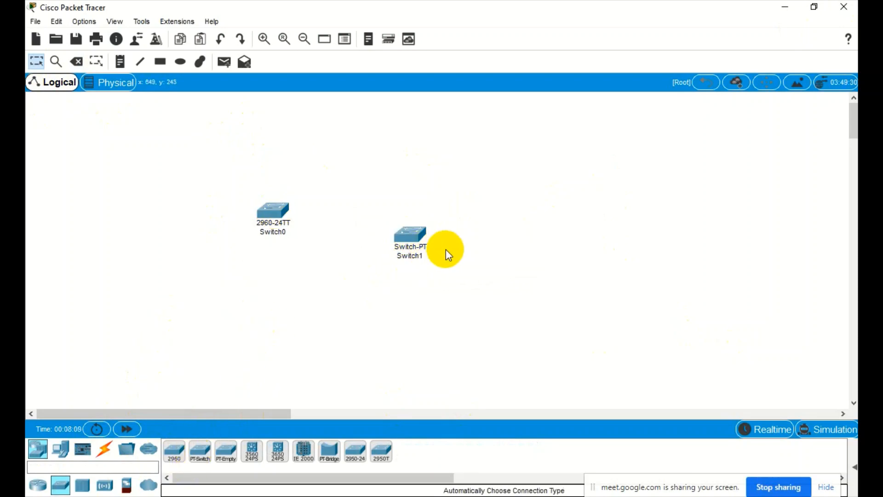
click(259, 455)
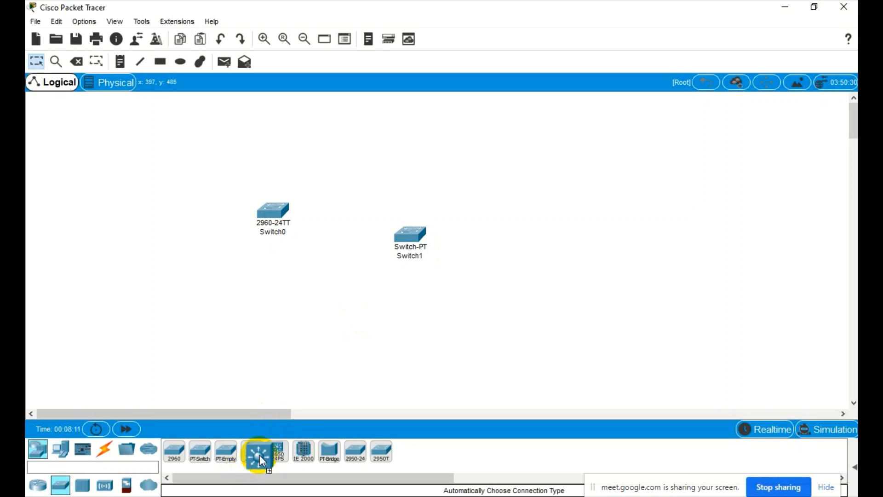
drag(465, 266, 252, 201)
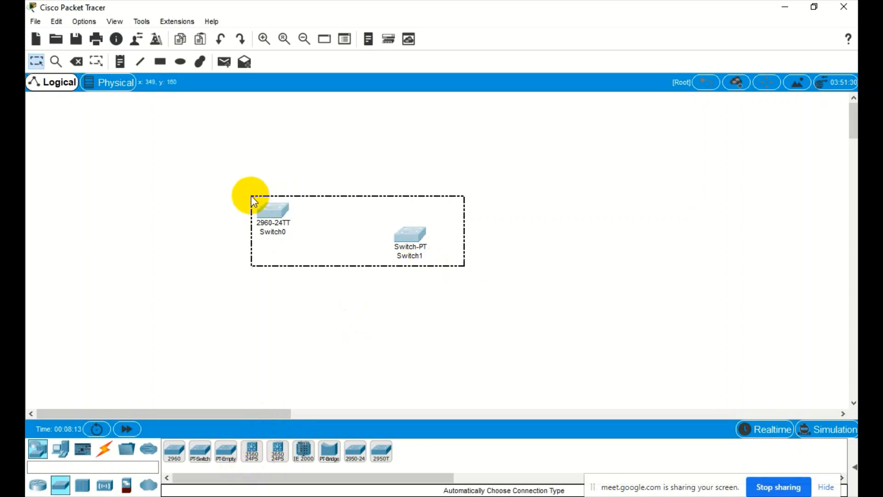
click(462, 320)
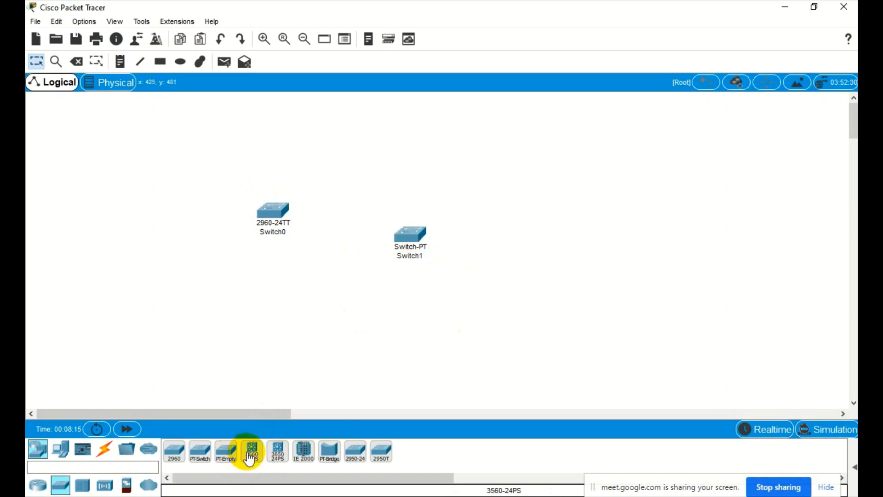
Add a 3560-24PS and a 3650-24PS multilayer switch to the right side.
drag(249, 455, 550, 245)
drag(658, 172, 658, 172)
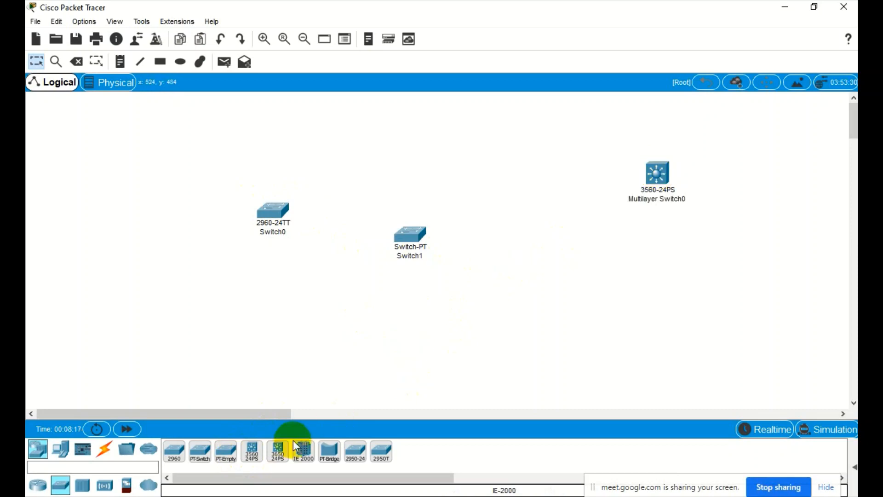
drag(276, 450, 702, 228)
drag(650, 263, 649, 264)
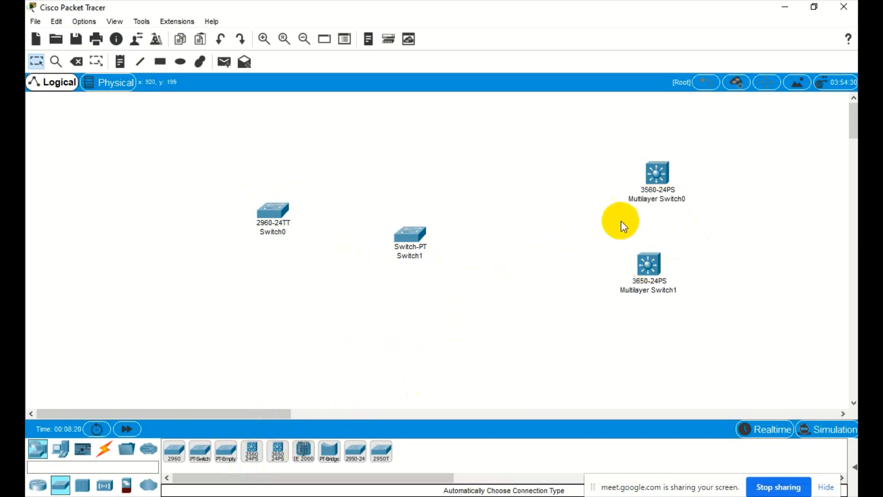
Nudge Multilayer Switch1 slightly right and up to tidy the switch layout.
drag(603, 151, 713, 331)
click(714, 332)
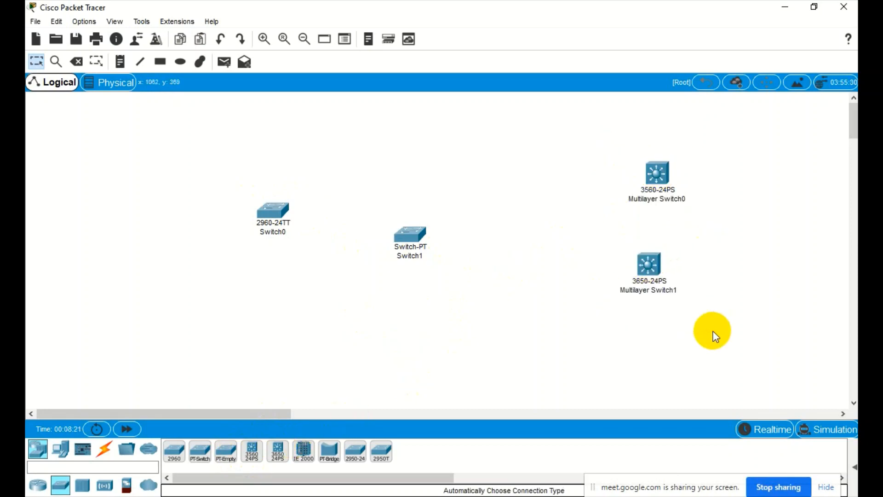
drag(612, 162, 730, 318)
drag(466, 258, 221, 208)
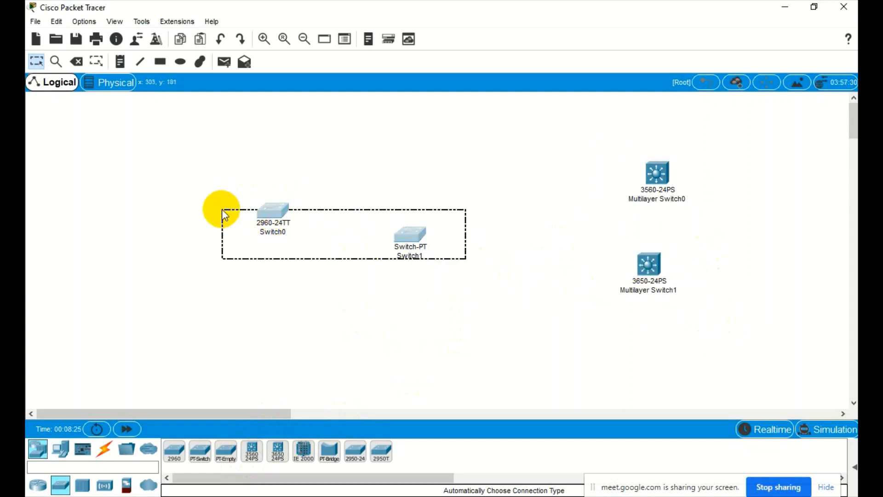
click(593, 210)
drag(603, 148, 683, 316)
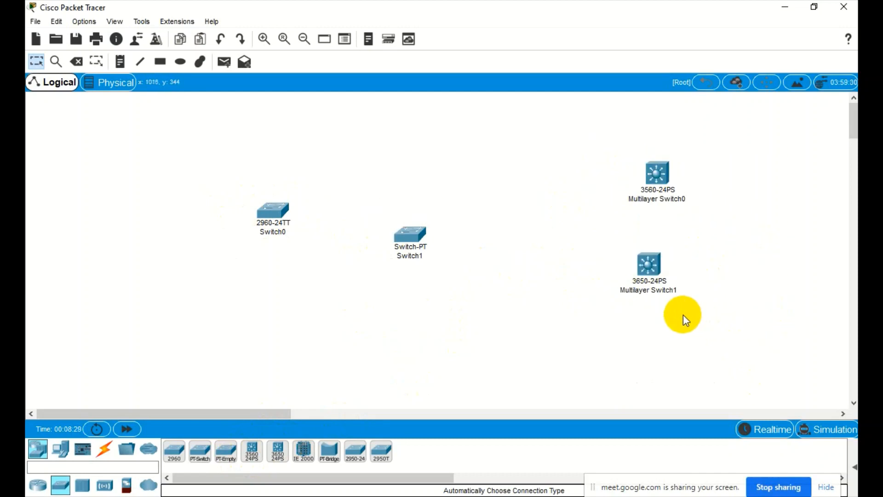
mouse_move(650, 268)
mouse_down()
mouse_move(670, 263)
mouse_move(661, 257)
mouse_up()
drag(721, 280, 705, 316)
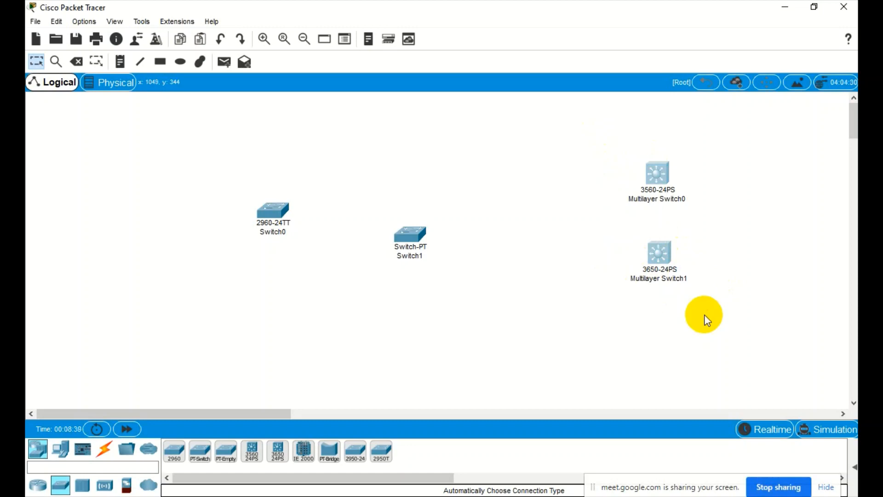
drag(705, 314, 543, 242)
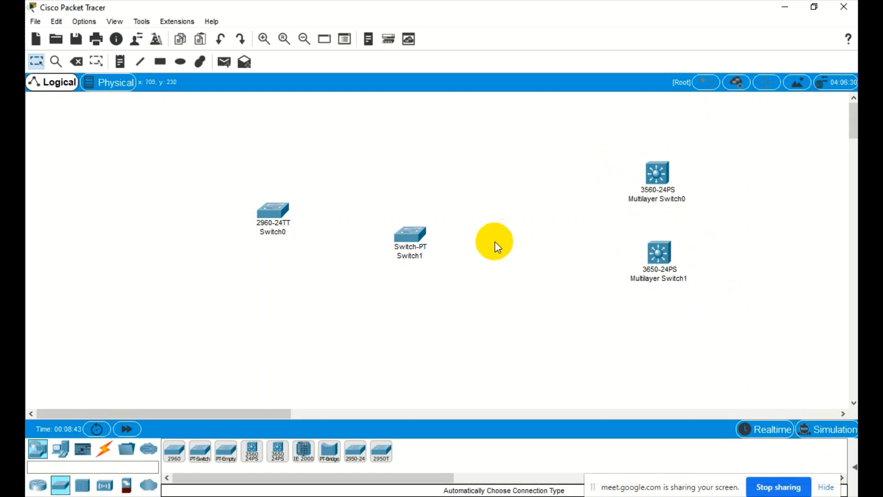
View the physical hardware of Switch0 and then Multilayer Switch0 zoomed in, closing each window.
double_click(268, 213)
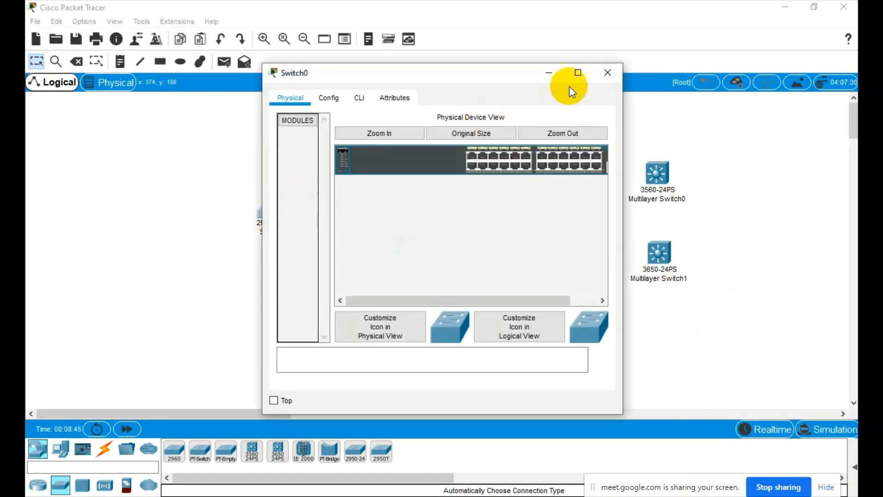
click(578, 72)
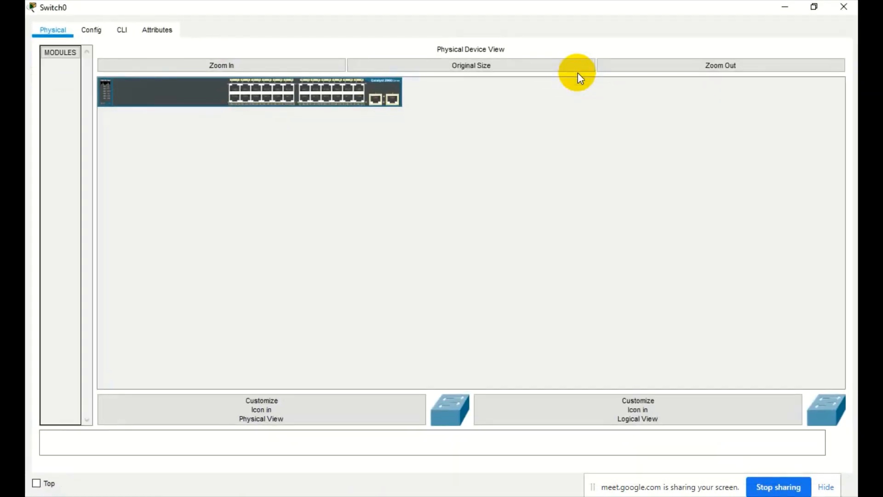
click(843, 7)
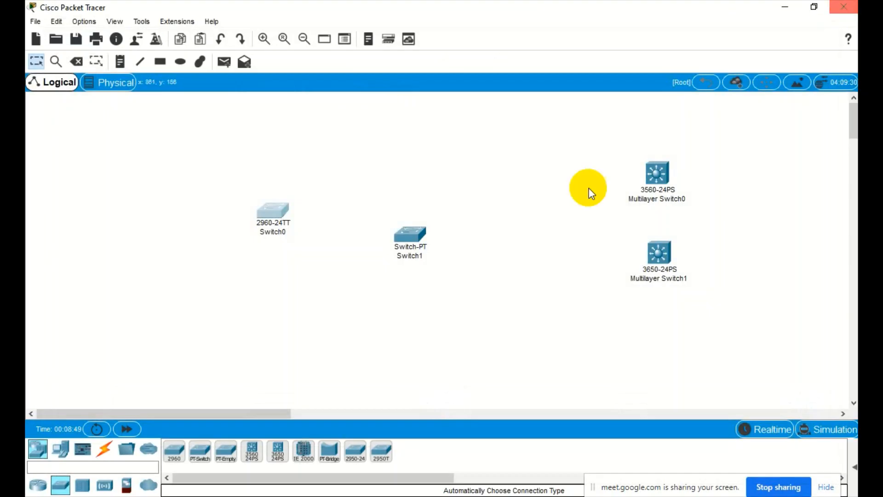
click(652, 179)
click(579, 72)
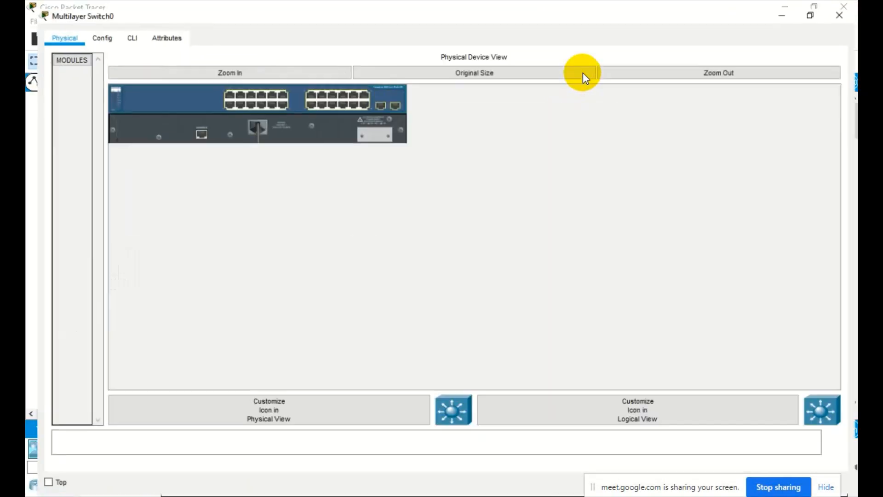
click(316, 67)
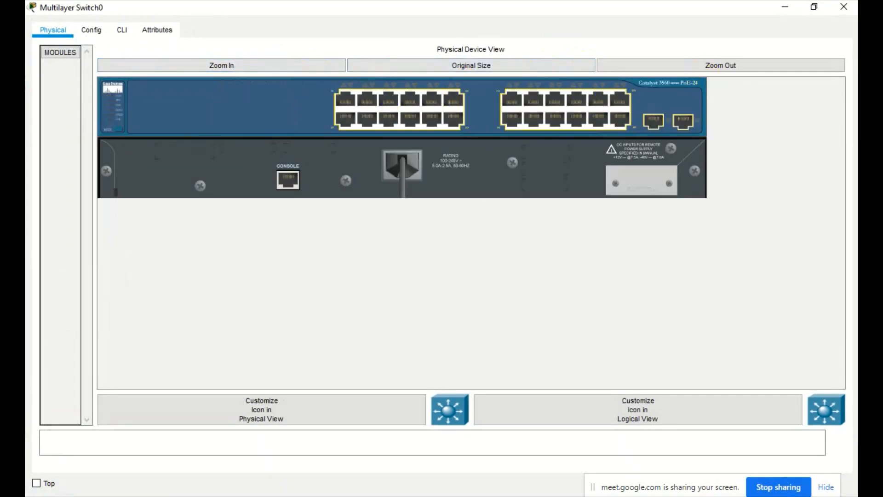
click(844, 7)
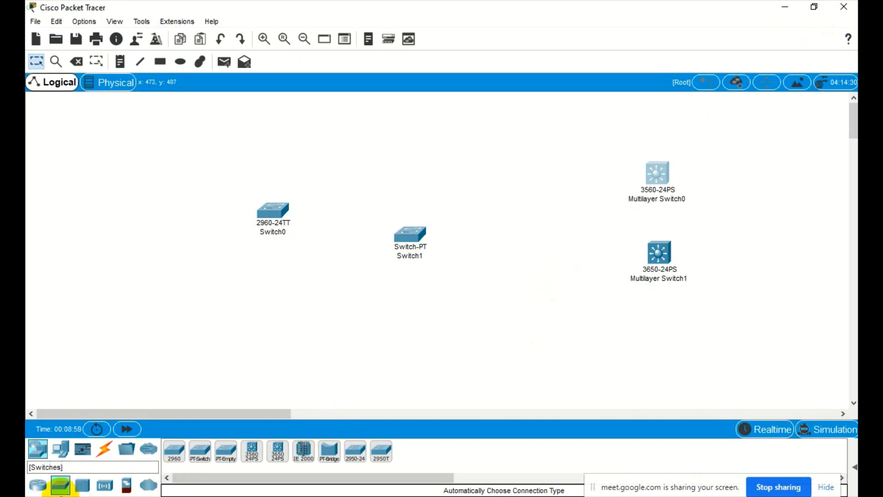
click(38, 485)
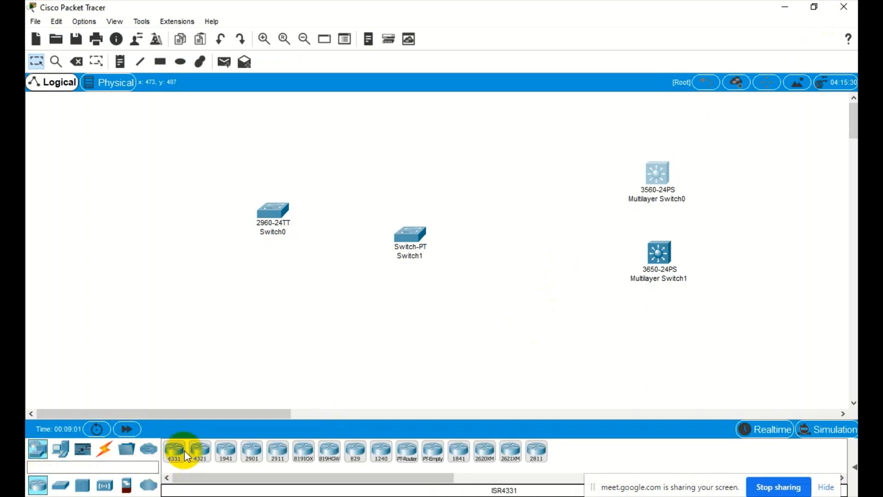
Place an ISR4331 router, Router3, left of Switch0 and view its hardware enlarged.
drag(181, 455, 185, 219)
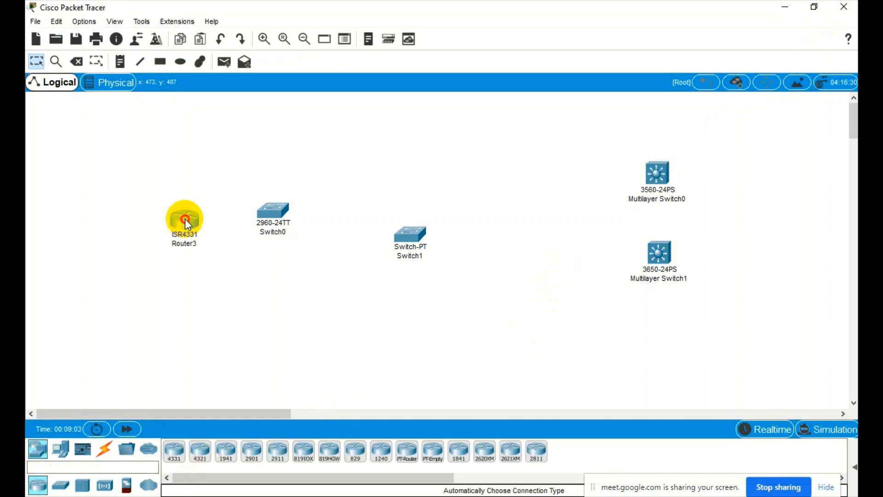
click(185, 220)
click(577, 73)
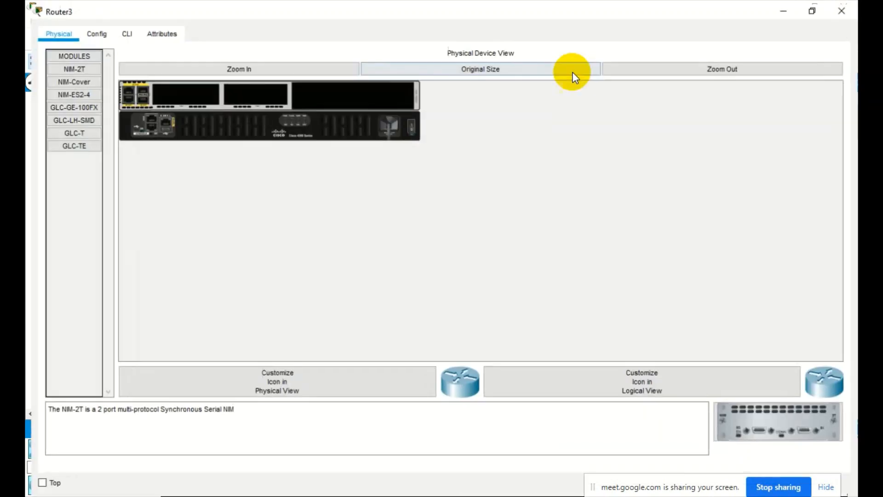
click(297, 69)
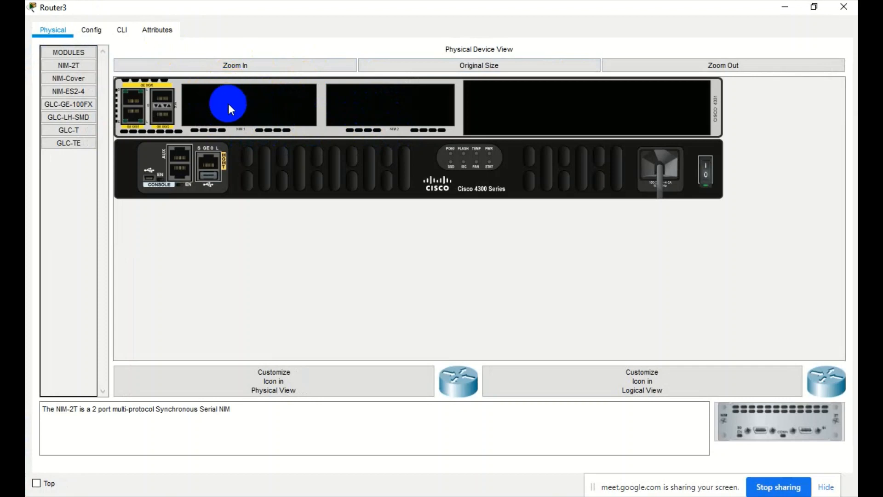
Power Router3 off, then install a NIM-2T in NIM1 and a NIM cover plate in NIM2.
drag(68, 66, 218, 98)
click(504, 263)
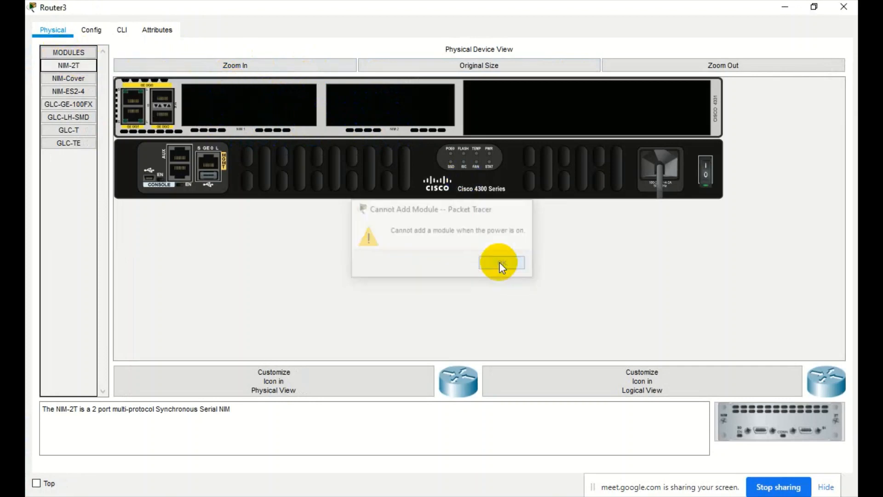
click(708, 180)
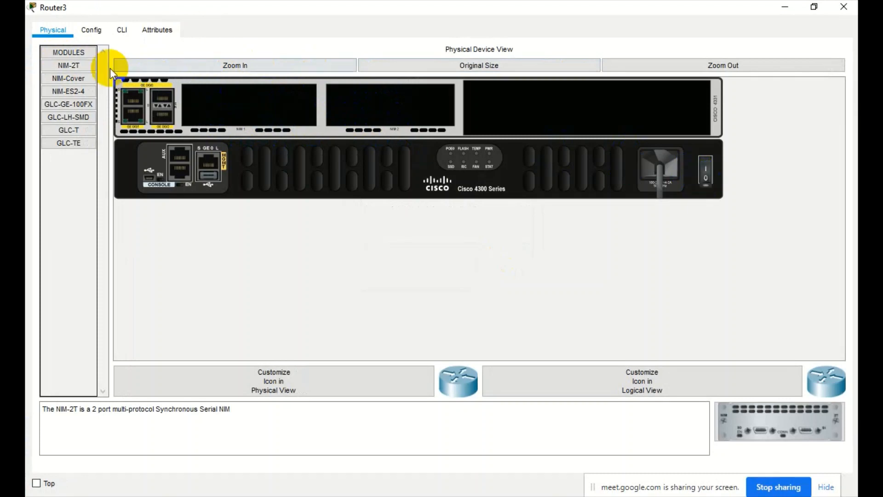
drag(69, 70, 192, 104)
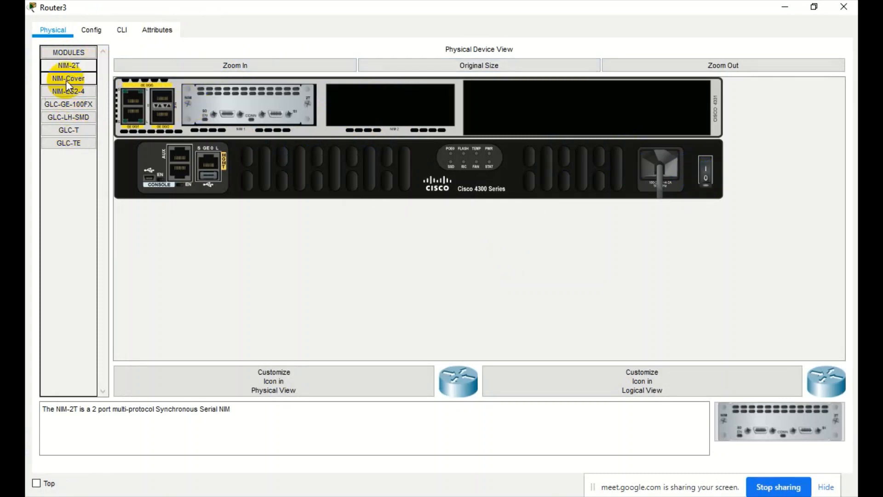
drag(65, 79, 373, 103)
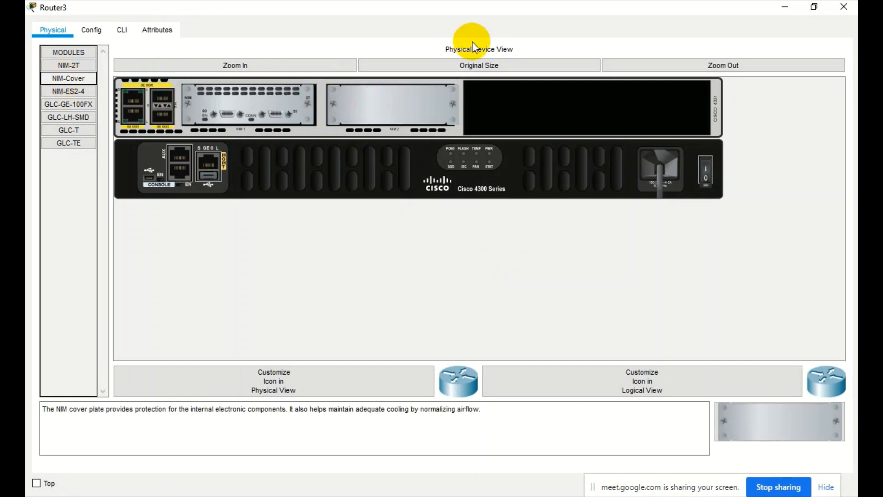
click(845, 6)
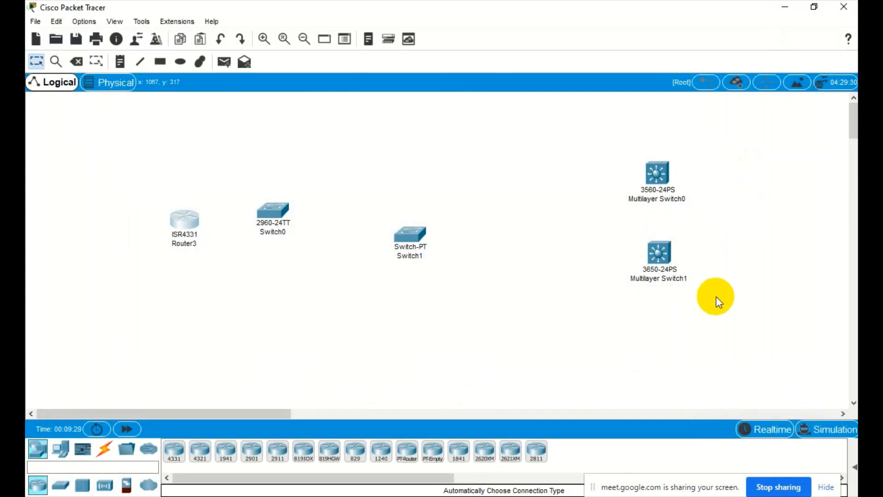
Delete all five devices from the workspace.
drag(716, 298, 136, 169)
key(Delete)
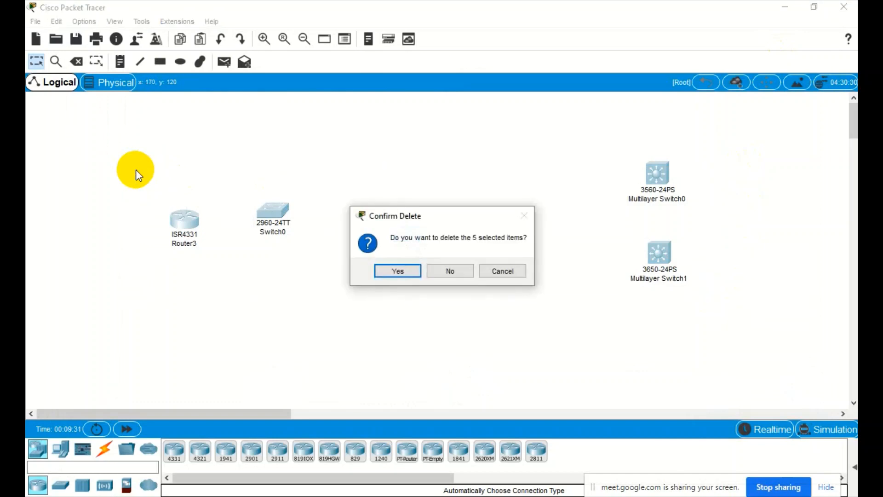
key(Return)
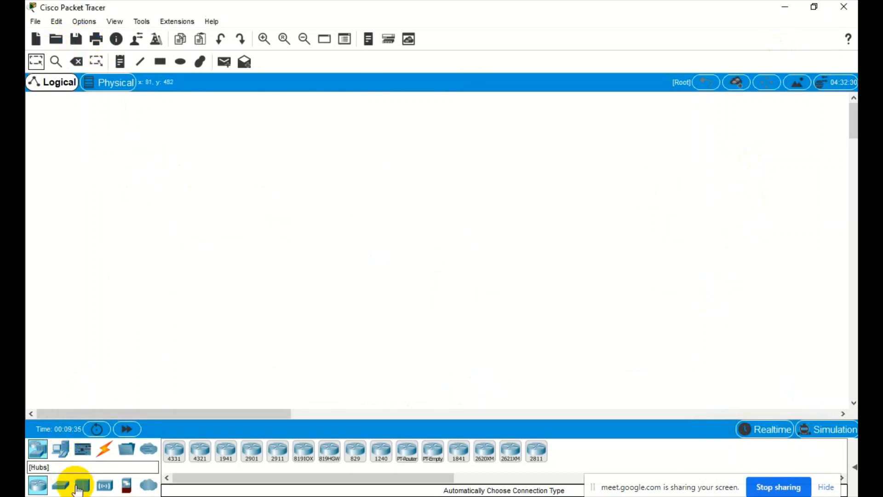
Place a Hub-PT, a 2960 switch and a 3560-24PS multilayer switch on the workspace.
click(81, 487)
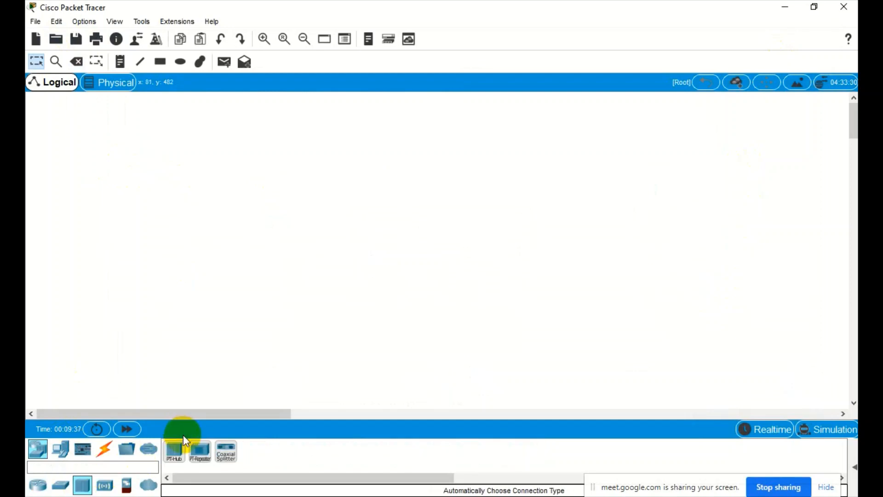
click(173, 456)
click(221, 205)
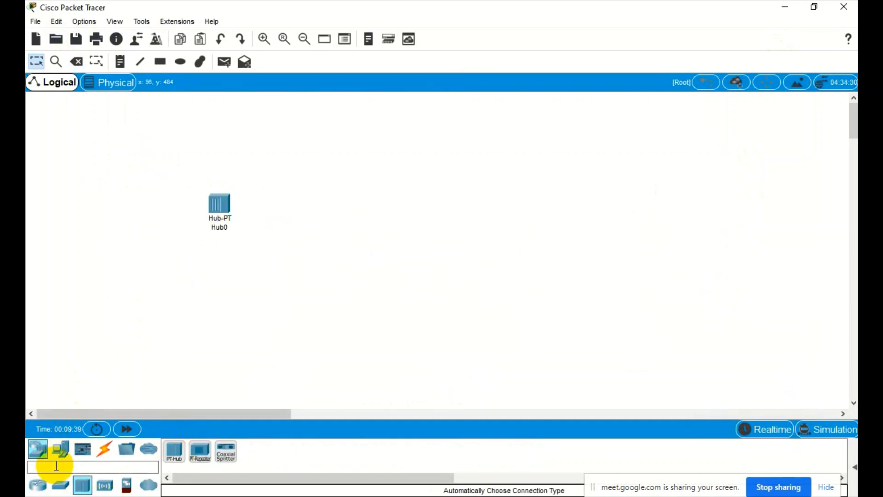
click(61, 484)
drag(170, 459, 408, 132)
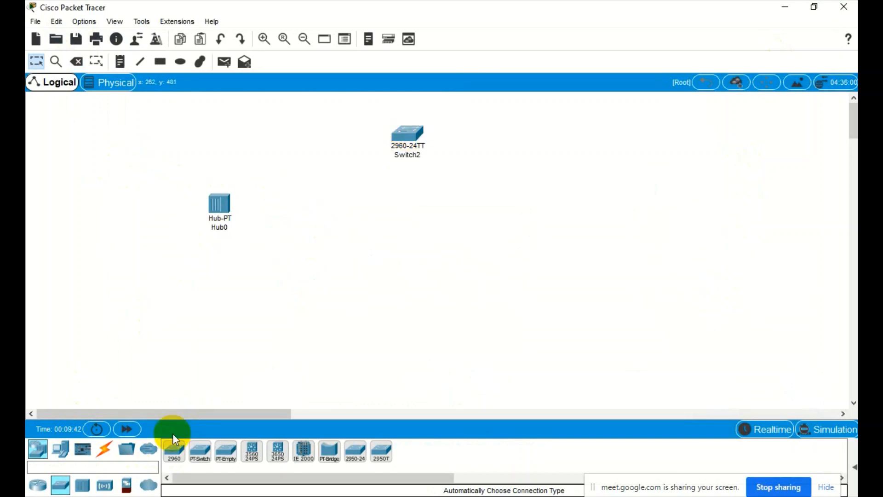
click(256, 451)
drag(255, 453, 684, 138)
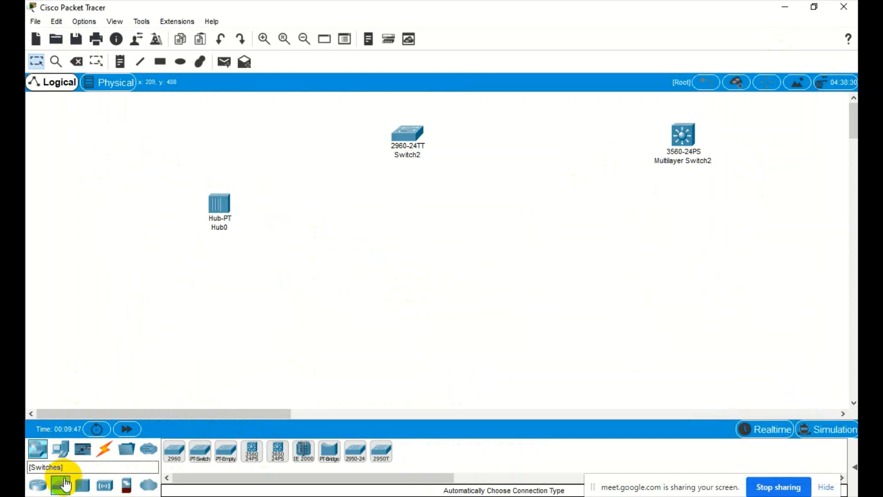
Add a 4331 router, Router4, then move Hub0 right and Multilayer Switch2 below Router4.
click(102, 487)
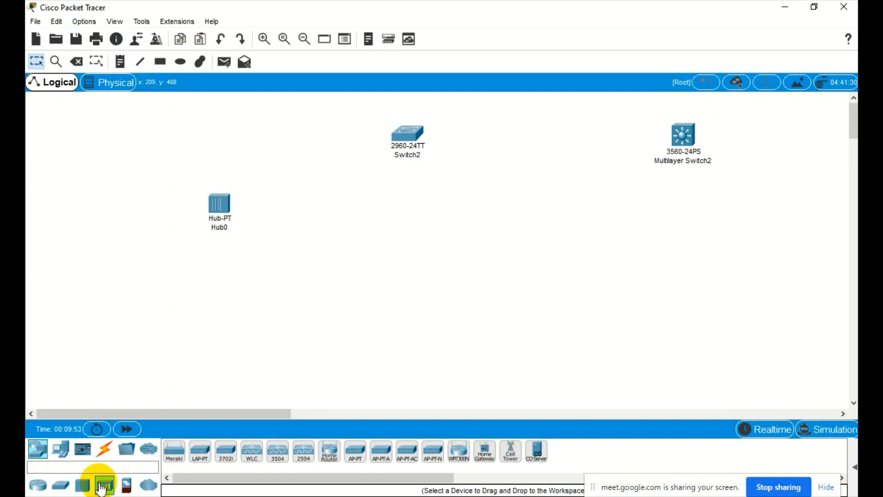
click(36, 486)
drag(175, 449, 58, 156)
click(218, 219)
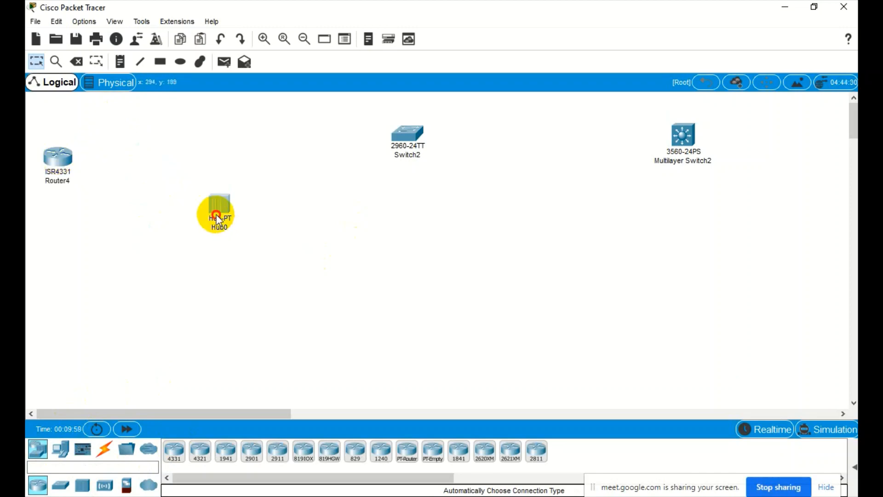
drag(217, 218, 659, 232)
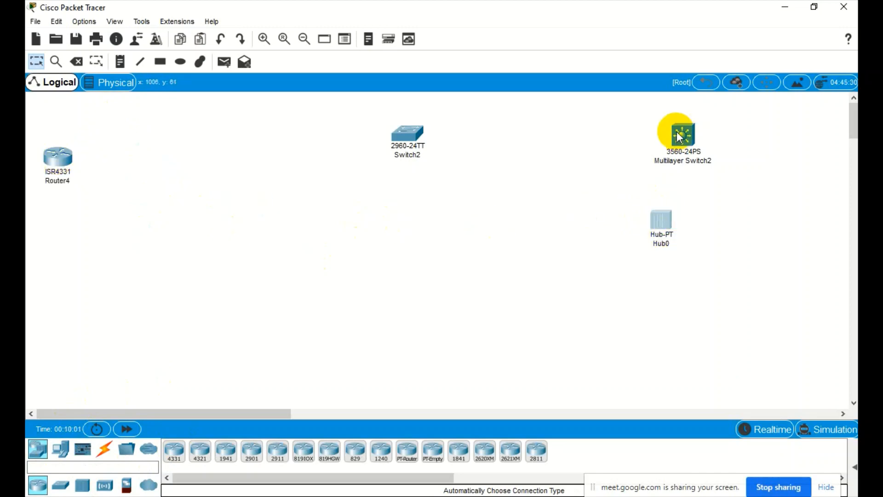
drag(677, 131, 54, 216)
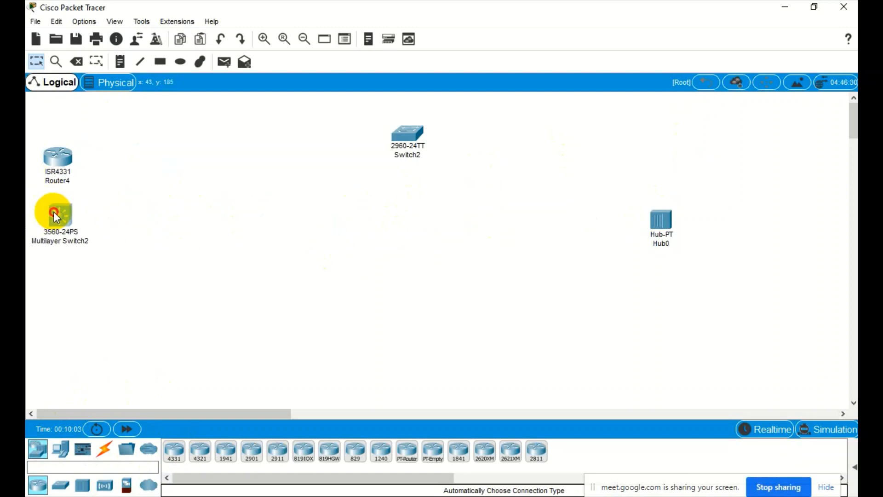
drag(125, 241, 31, 137)
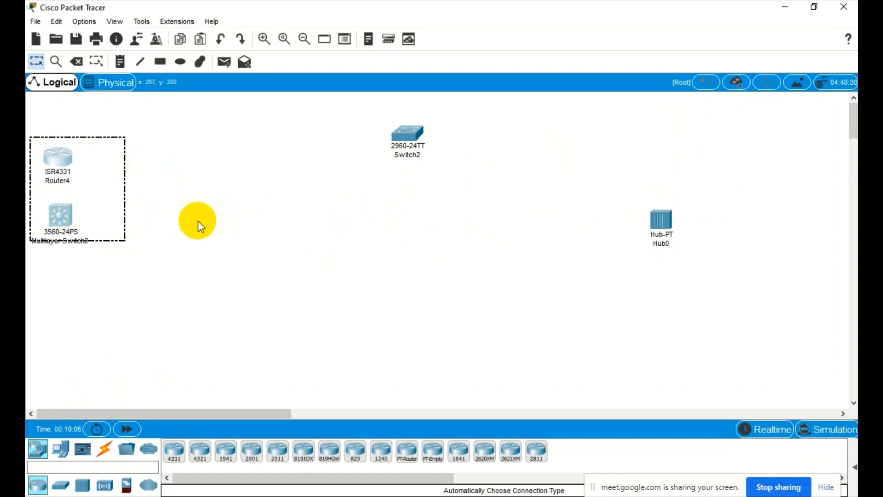
Select Router4 with Multilayer Switch2, then Switch2, to check the layout.
click(199, 223)
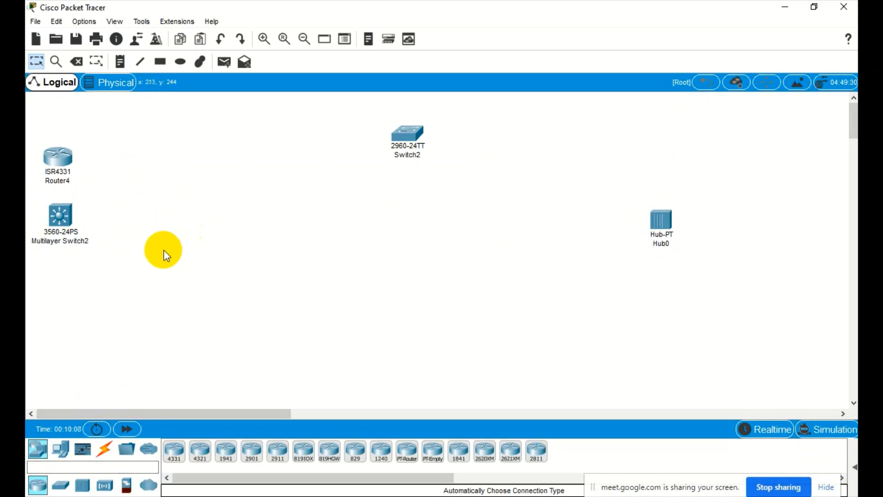
drag(161, 249, 41, 143)
click(259, 157)
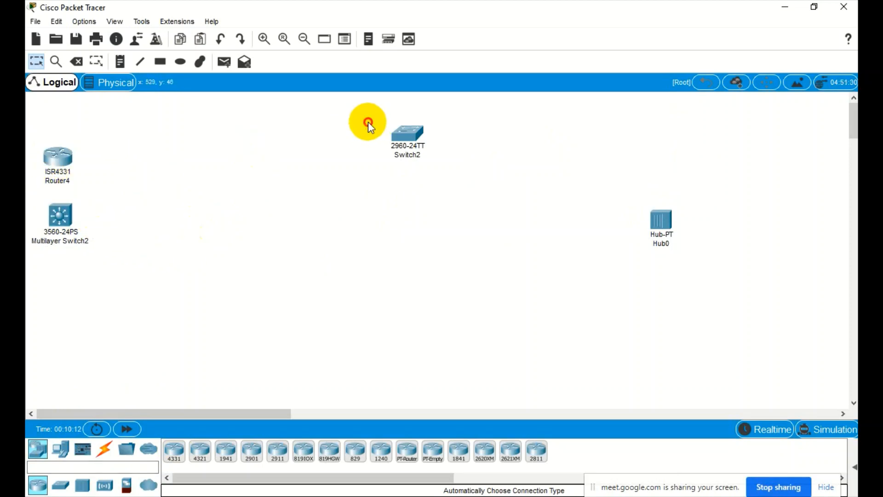
drag(368, 122, 440, 178)
click(440, 179)
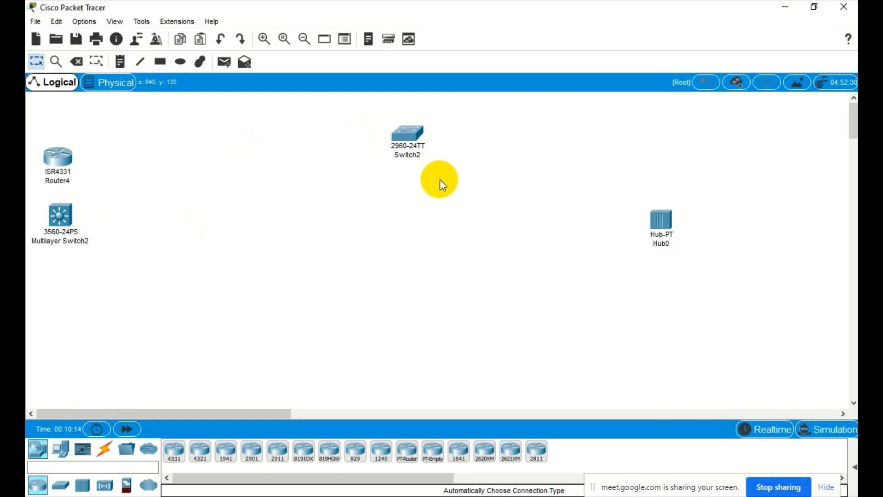
drag(360, 121, 464, 164)
click(464, 165)
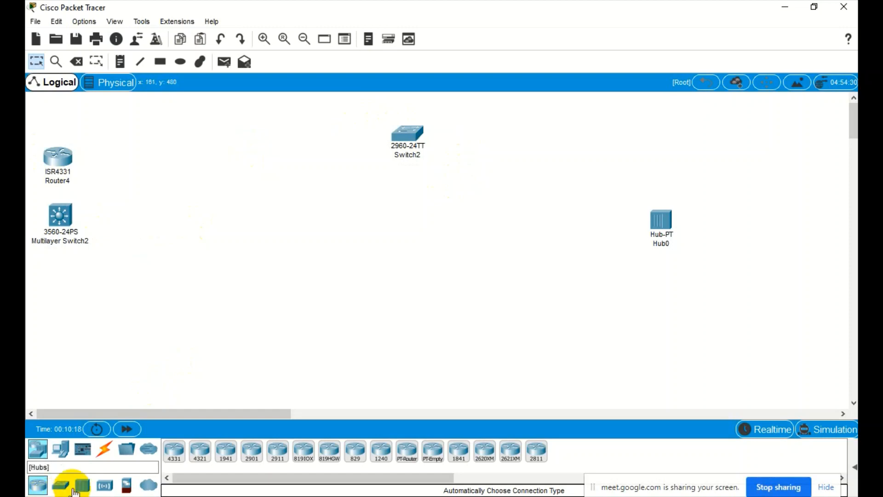
Place a Bridge-PT, Bridge0, below Switch2 and briefly open its device window.
click(104, 485)
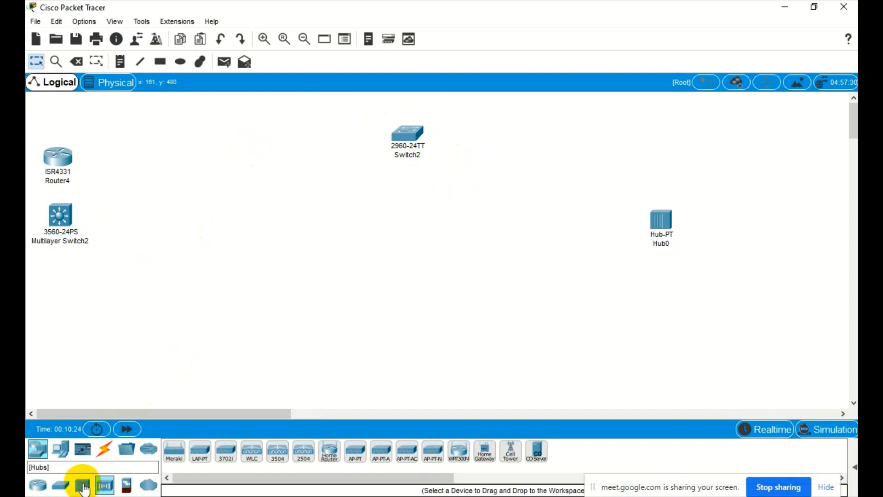
click(82, 485)
click(61, 486)
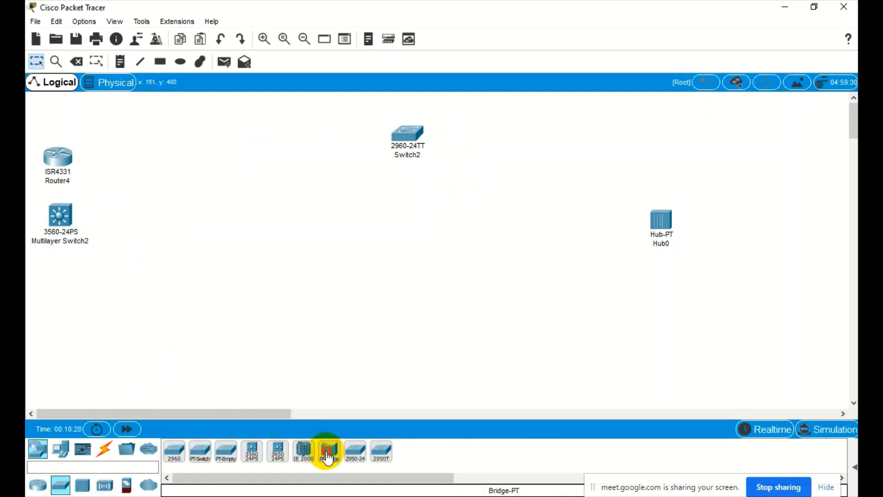
drag(330, 451, 396, 190)
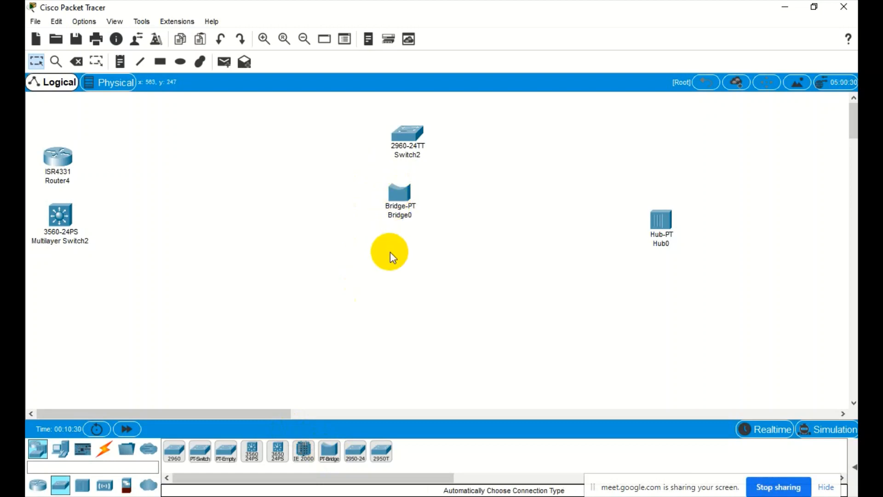
click(403, 184)
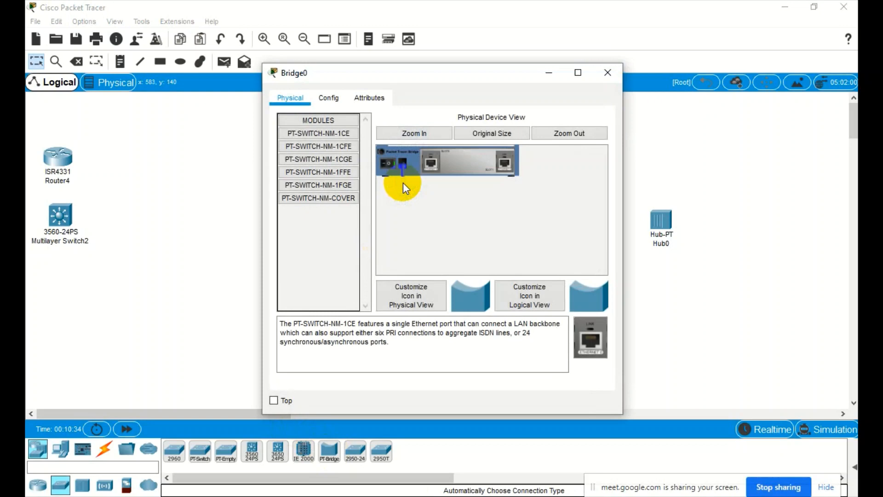
click(606, 72)
mouse_move(375, 118)
mouse_down()
mouse_move(487, 265)
mouse_move(398, 142)
mouse_move(364, 111)
mouse_up()
click(476, 213)
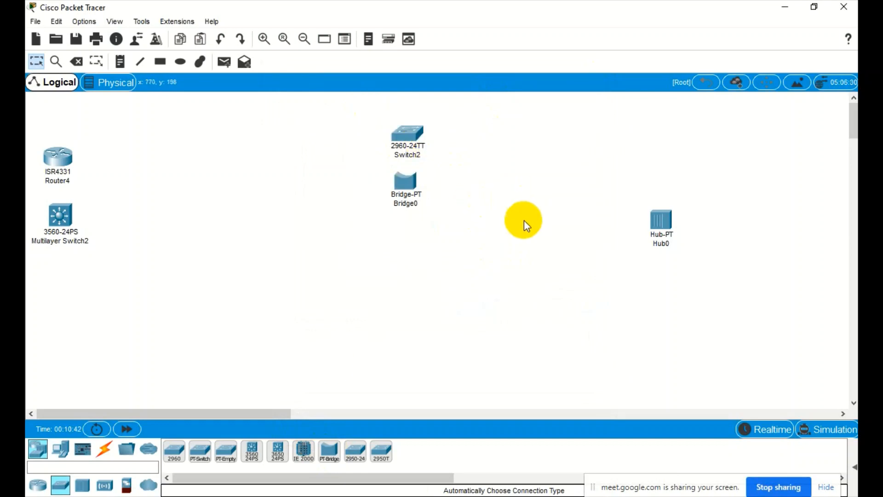
Place a Repeater-PT, Repeater0, just under Hub0.
click(86, 486)
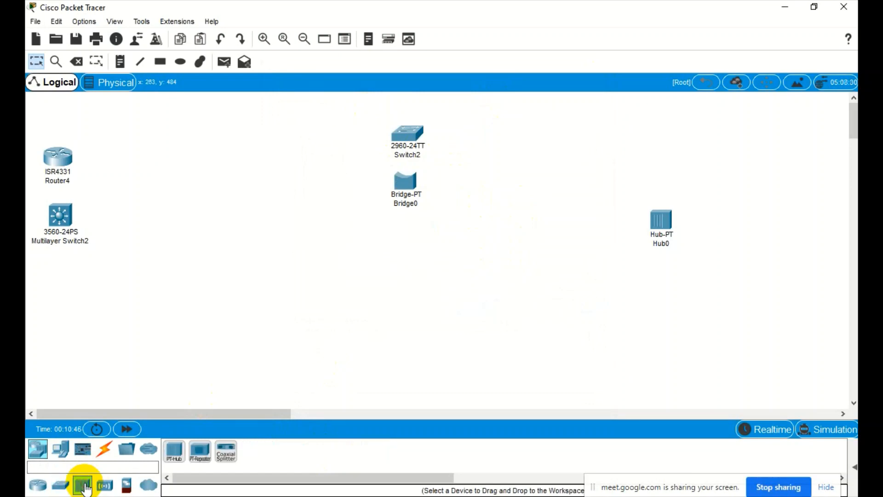
drag(199, 450, 680, 269)
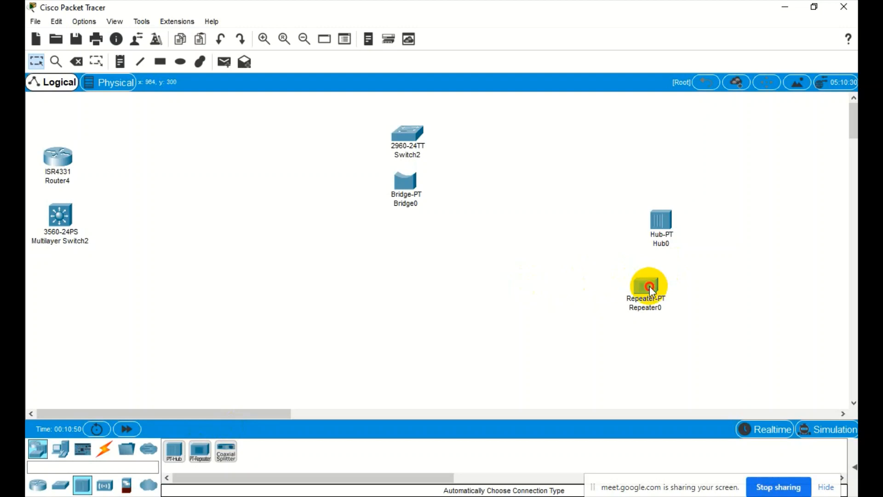
drag(650, 290, 664, 275)
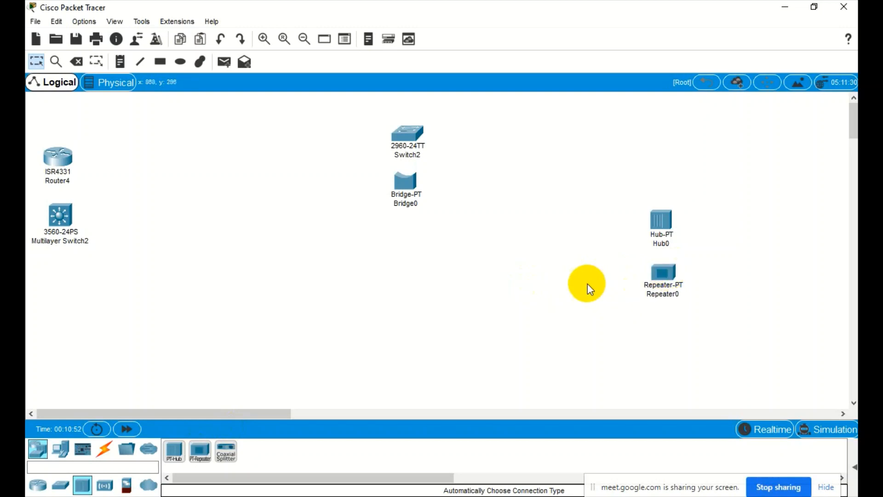
Check the layout by selecting Hub0/Repeater0, Switch2/Bridge0 and Router4/Multilayer Switch2 in pairs.
drag(618, 188, 747, 349)
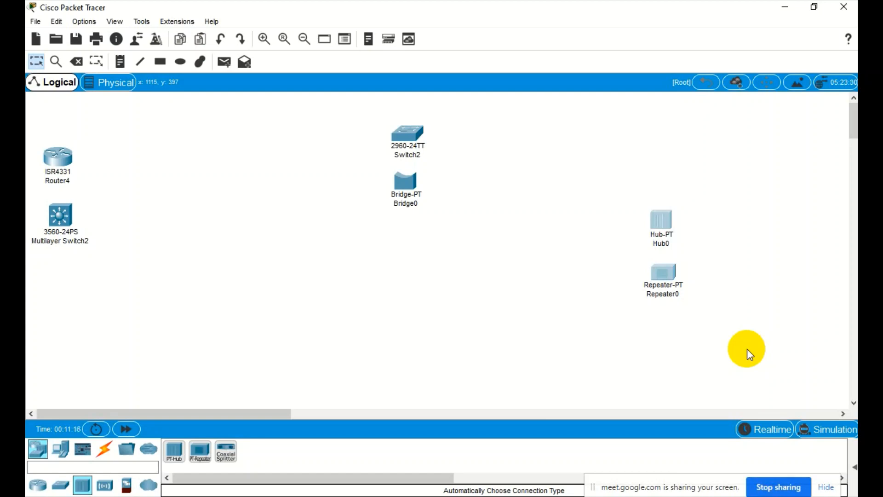
drag(721, 304, 623, 212)
click(755, 327)
drag(451, 207, 371, 118)
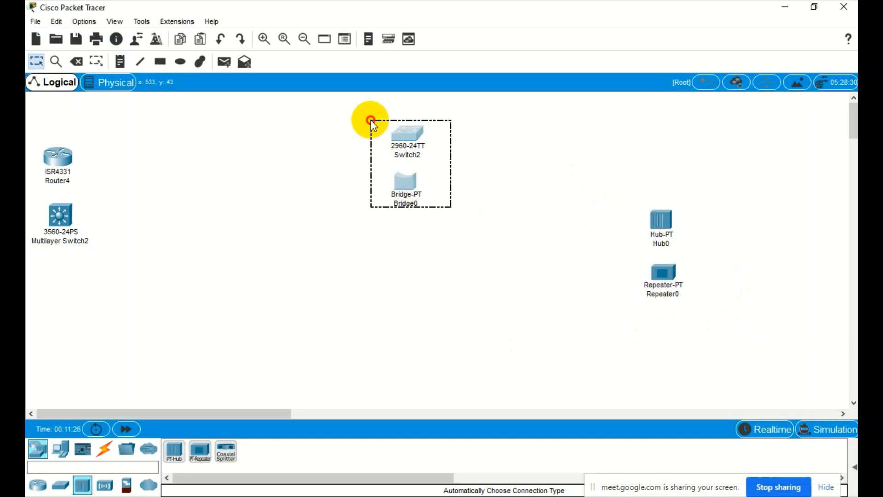
click(129, 258)
drag(129, 258, 35, 126)
click(225, 198)
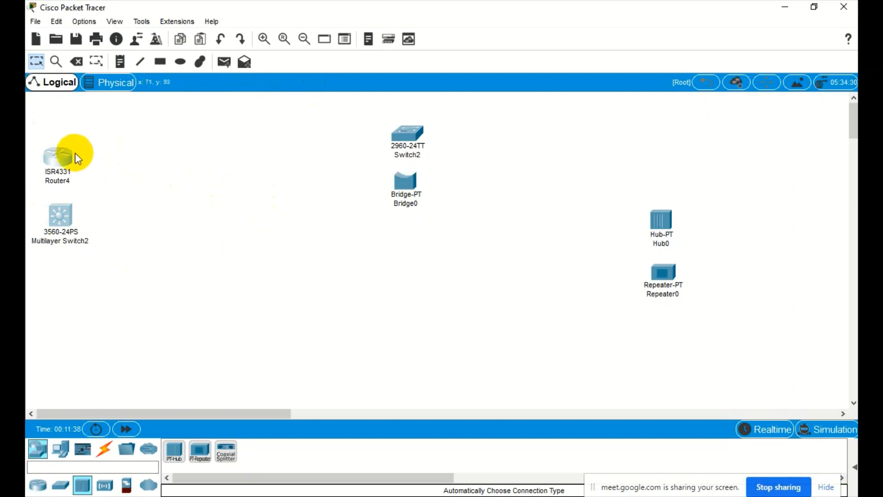
Minimize Meet to view the six-device Packet Tracer layout, then switch back to the call.
mouse_move(14, 153)
click(101, 117)
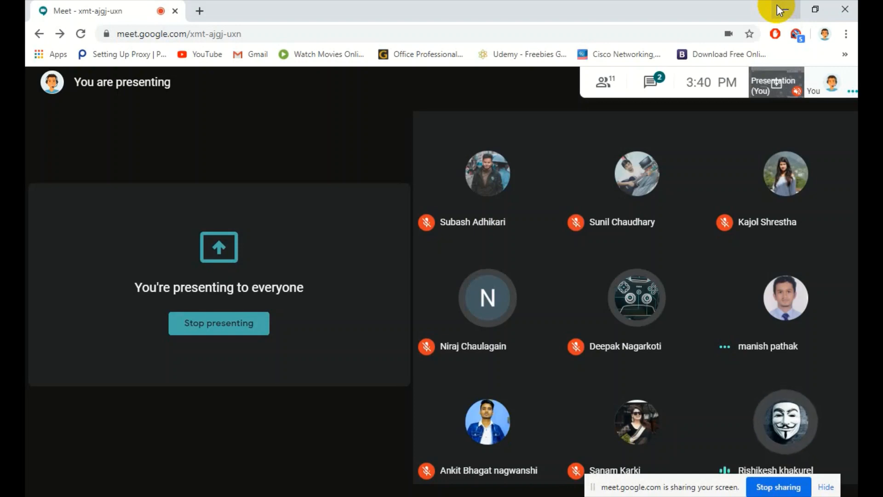
click(777, 6)
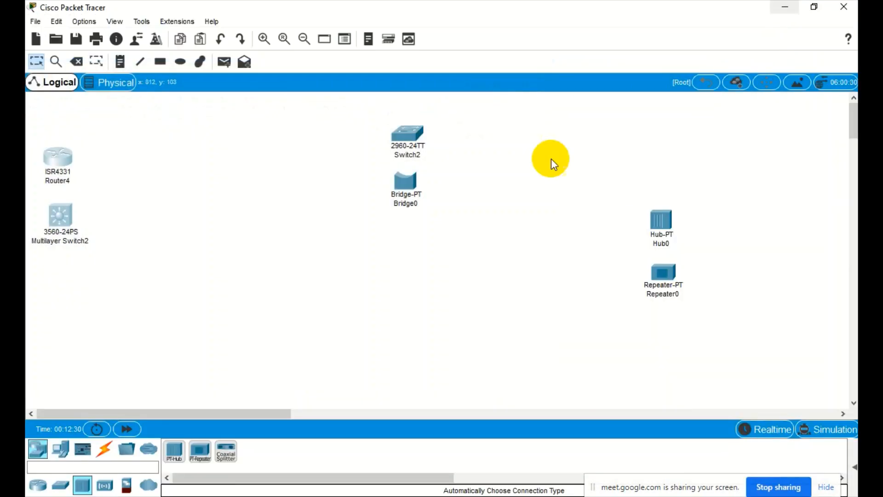
click(493, 269)
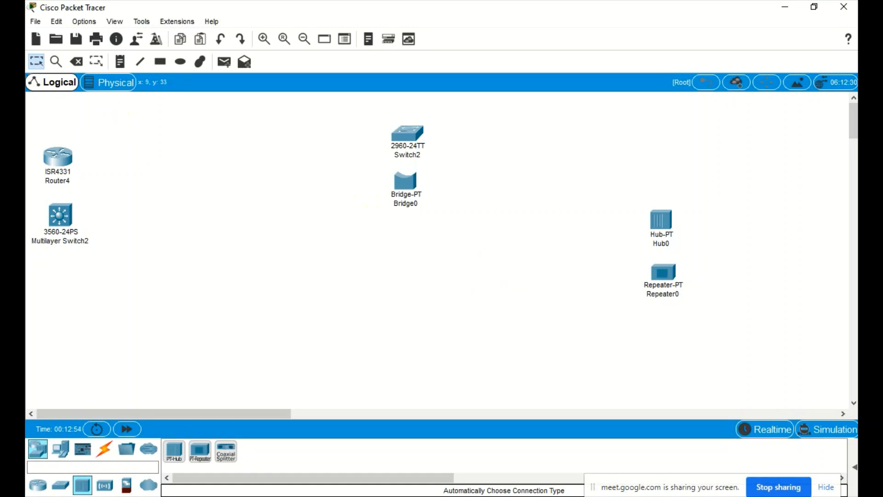
click(58, 106)
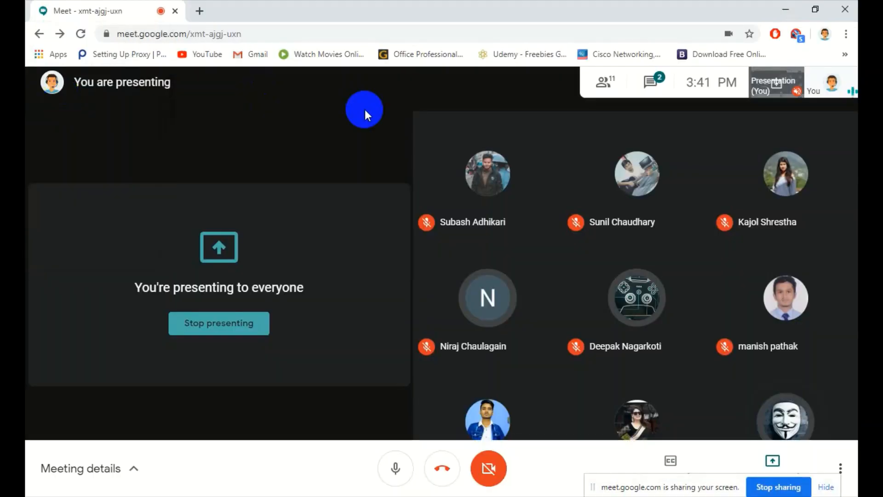
Load youtube.com in a new browser tab beside the Meet call.
mouse_move(619, 228)
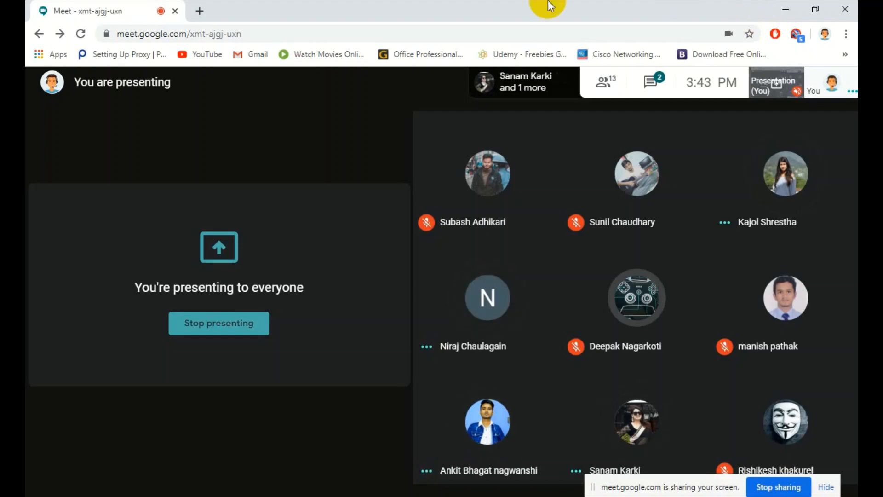
click(201, 10)
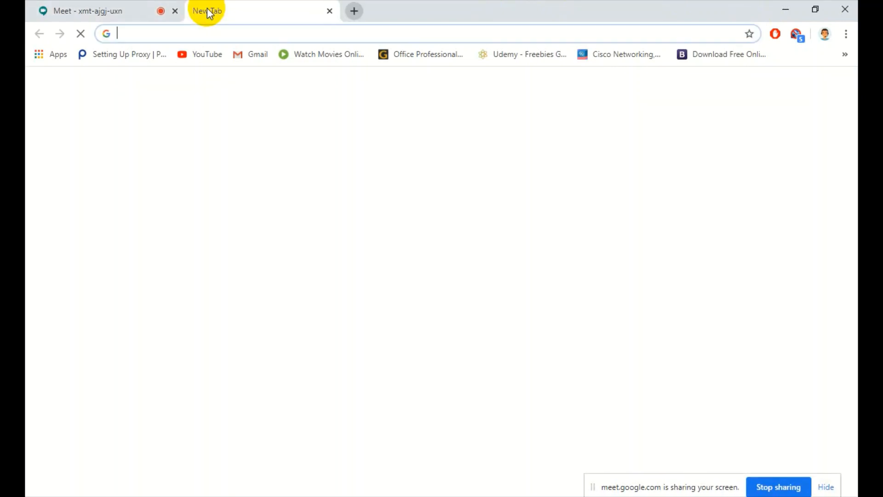
text(youtube.com)
key(Return)
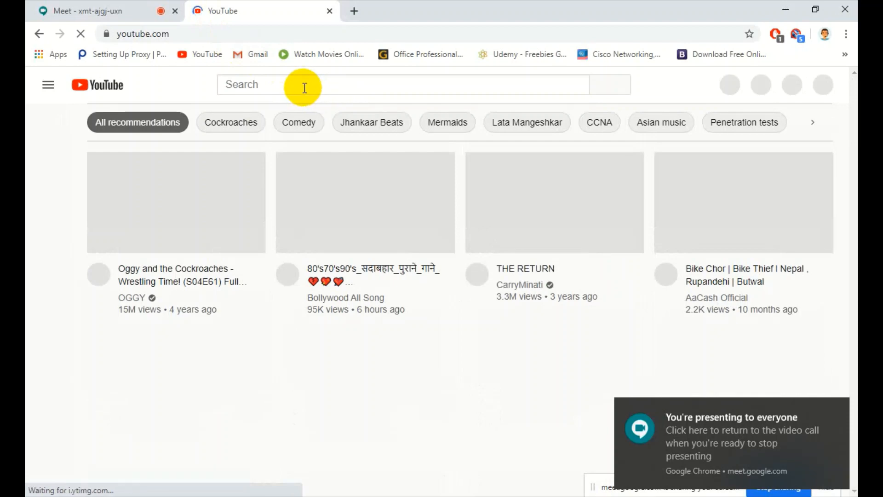
Search YouTube for 'information technology helpdesk online' using the suggestion for 'info'.
click(304, 87)
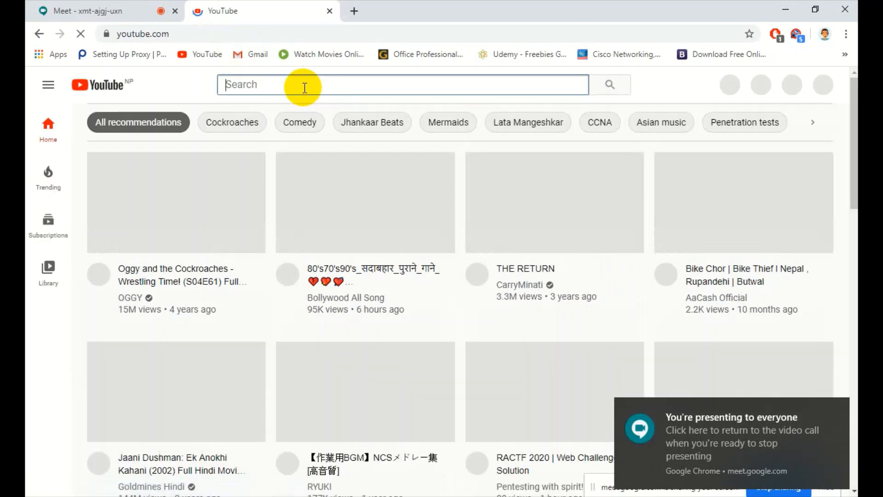
text(info)
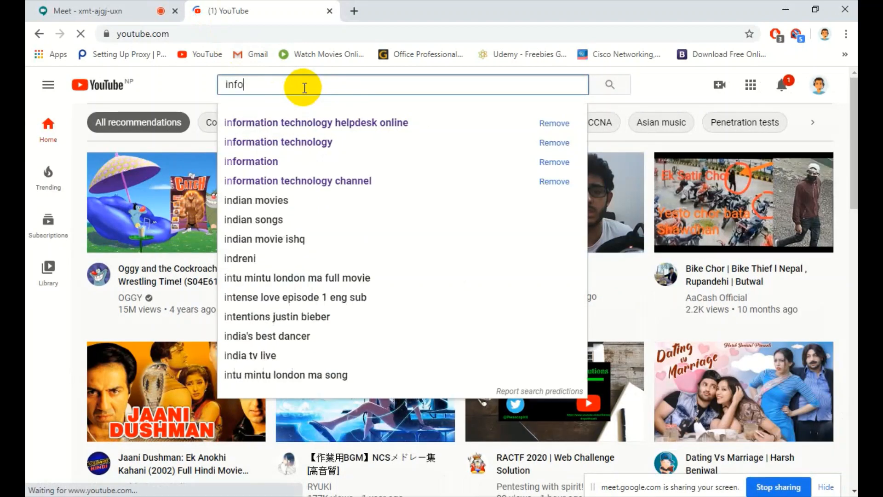
key(Down)
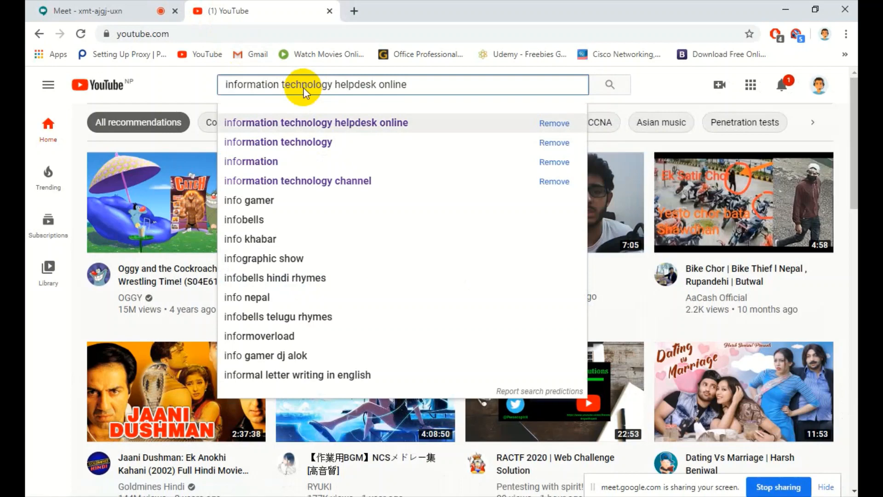
key(Return)
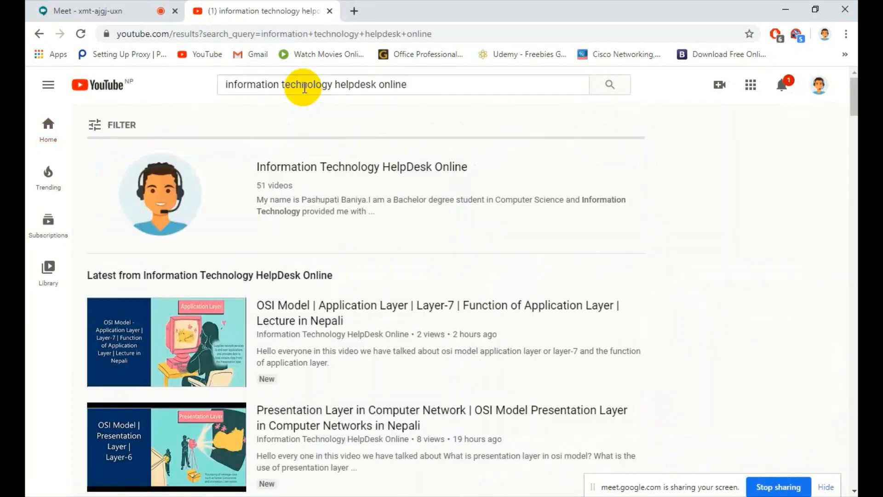
Open the Information Technology HelpDesk Online channel in a new tab and view its Playlists, then Home.
middle_click(315, 169)
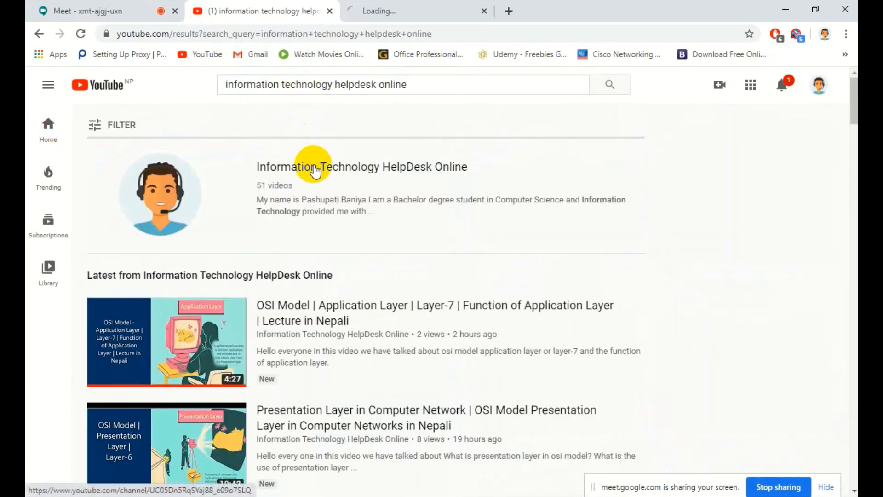
click(371, 17)
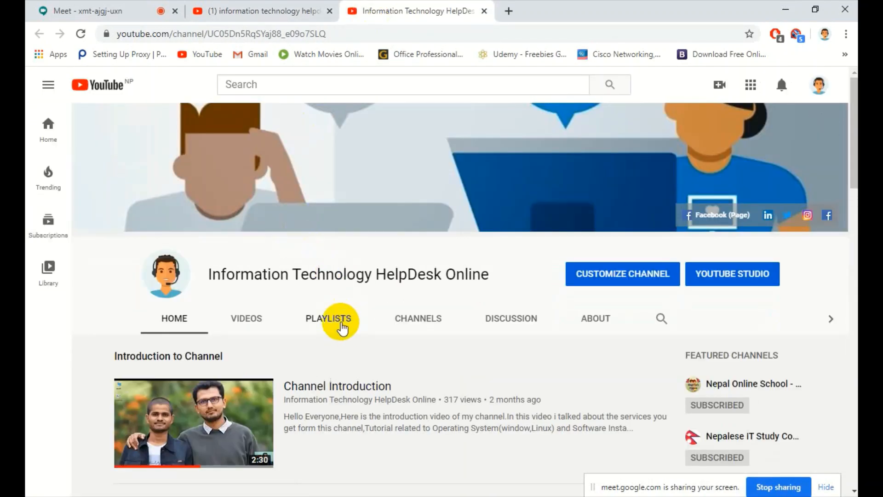
click(341, 324)
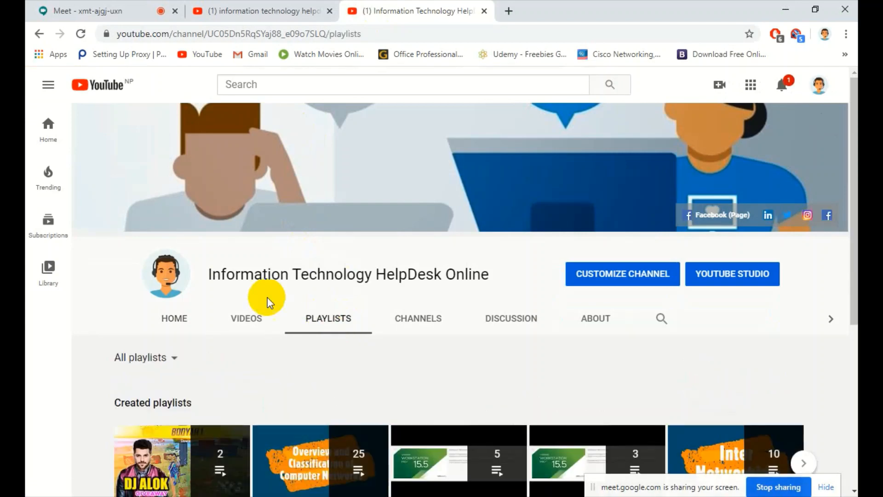
click(184, 324)
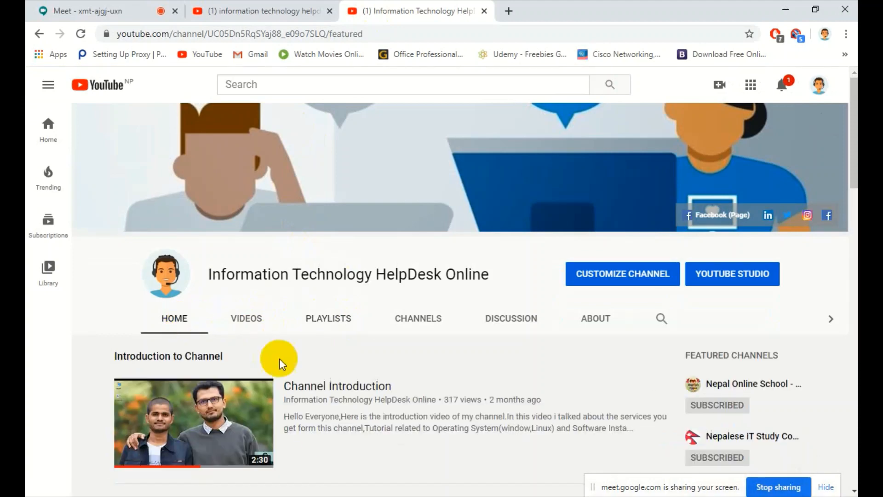
Scroll the channel home page down to the Online Session playlist.
scroll(322, 439, down, 2)
scroll(320, 440, down, 3)
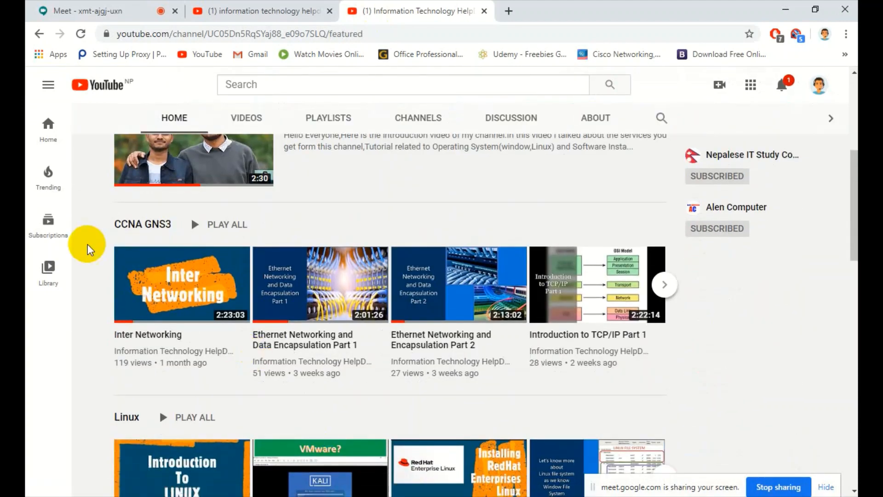
scroll(186, 346, down, 3)
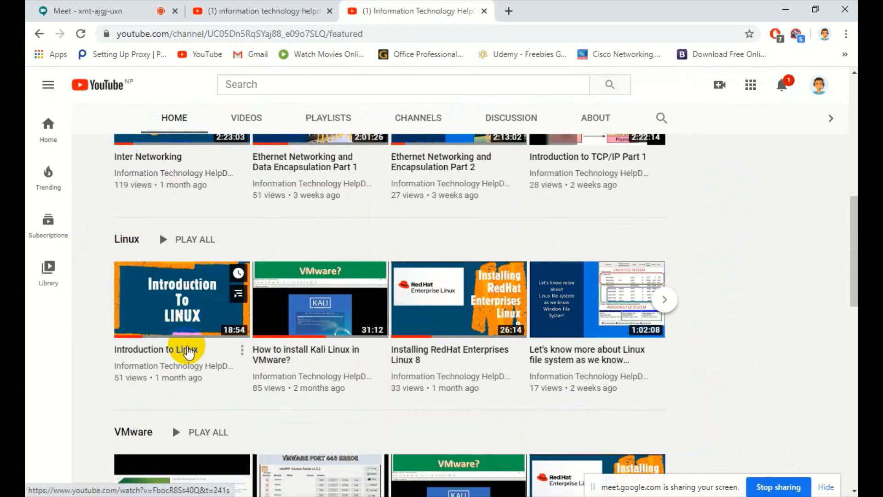
scroll(187, 346, down, 5)
scroll(187, 346, down, 1)
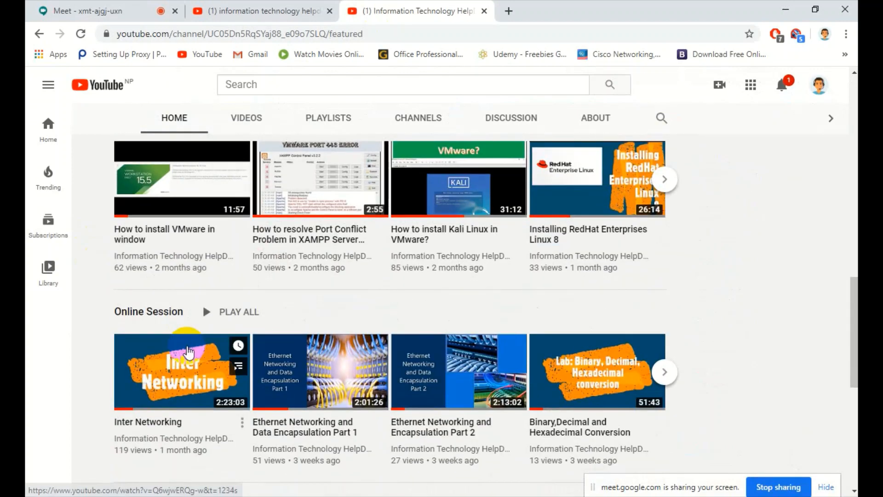
drag(104, 307, 138, 303)
click(107, 312)
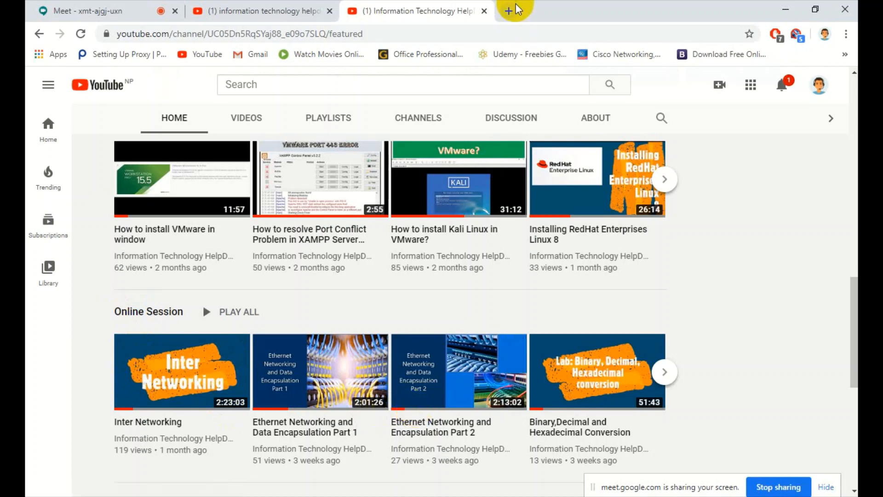
Replace the search with 'nepal online school' from the suggestions.
click(266, 15)
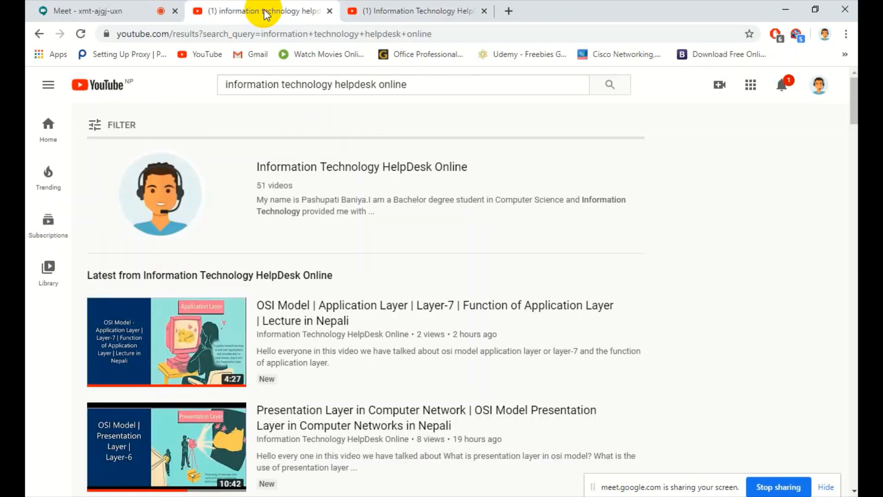
triple_click(284, 82)
key(BackSpace)
text(nepal)
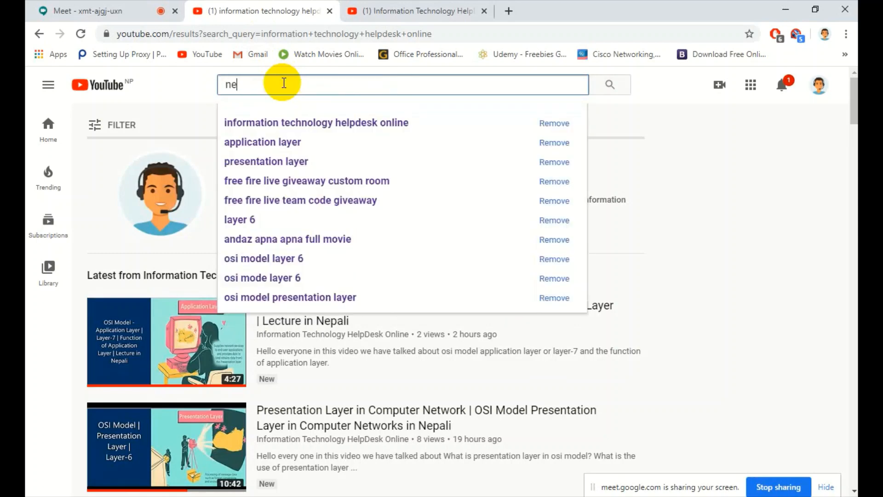
key(Down)
key(Return)
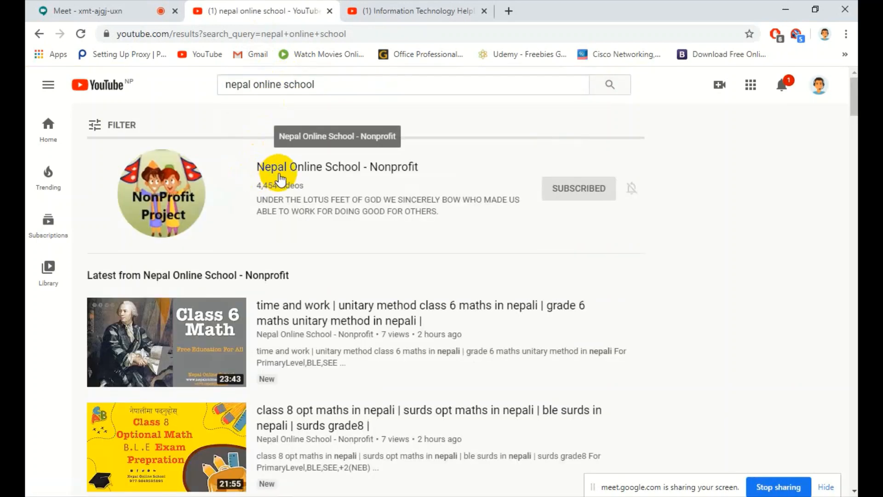
Open the Nepal Online School channel in its own tab.
middle_click(276, 165)
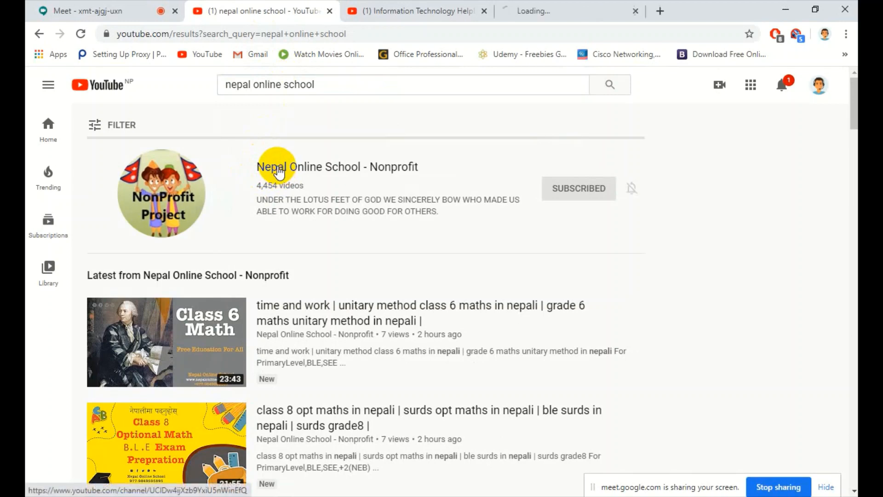
click(542, 5)
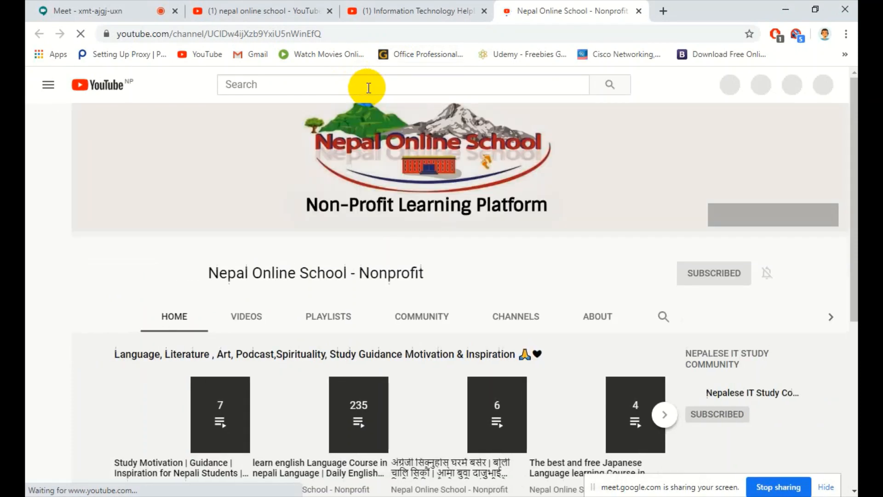
click(365, 85)
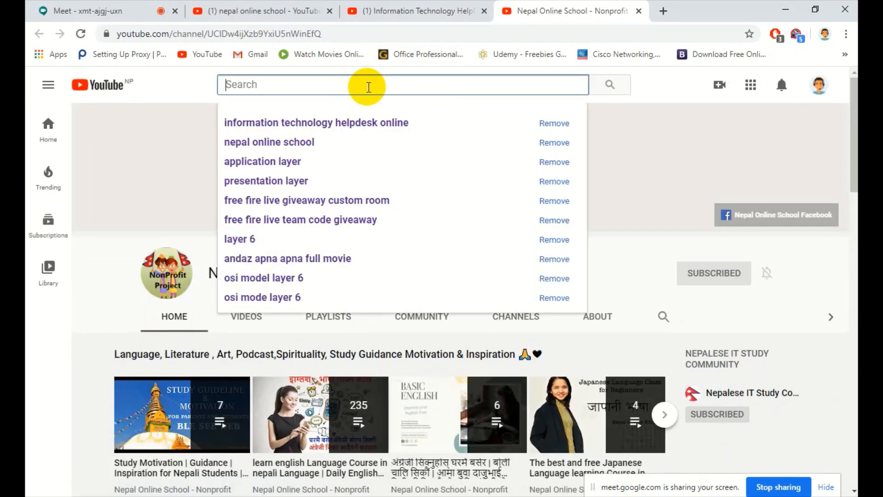
click(673, 83)
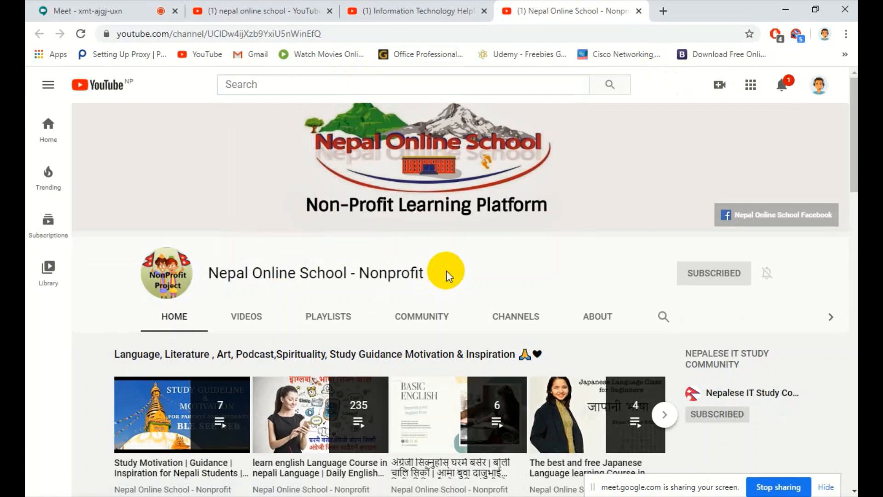
scroll(446, 272, down, 2)
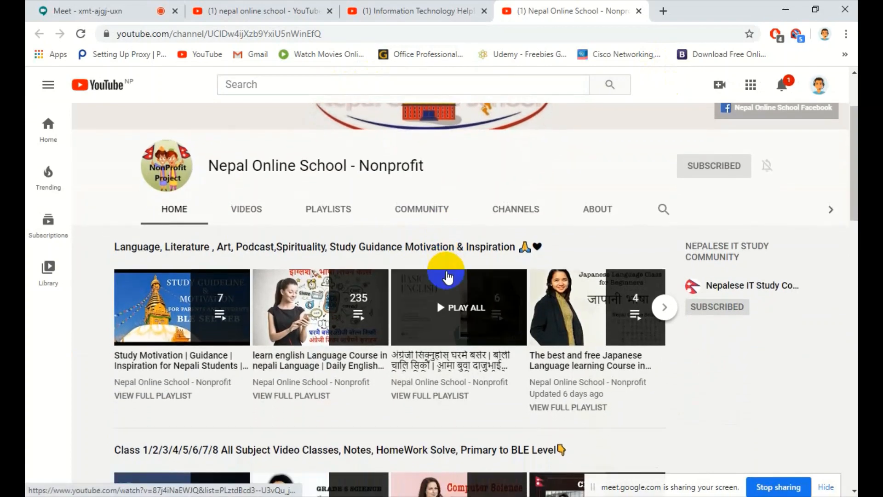
scroll(446, 276, down, 1)
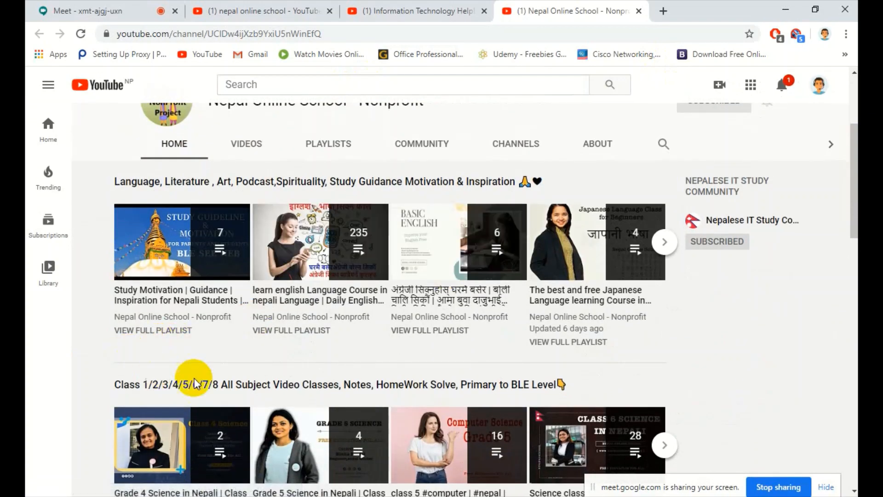
Browse the channel's Playlists down to the Class 9 and SEE Class 10 rows and back.
click(320, 140)
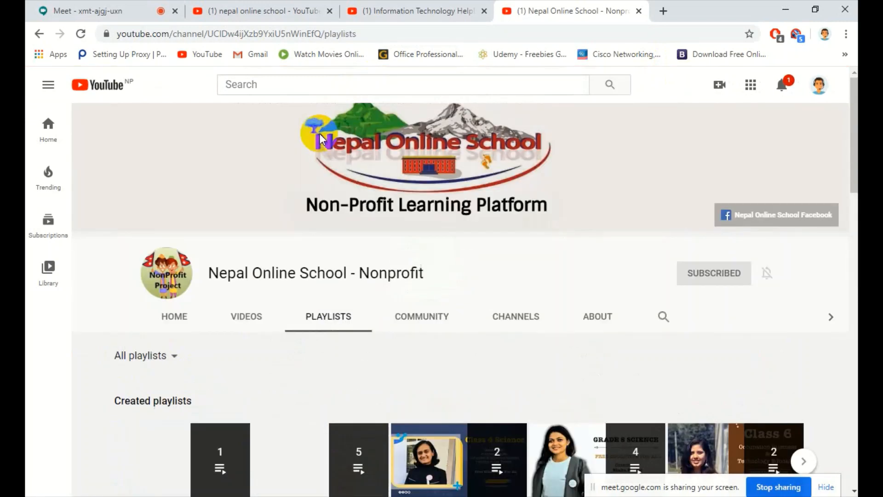
scroll(93, 454, down, 1)
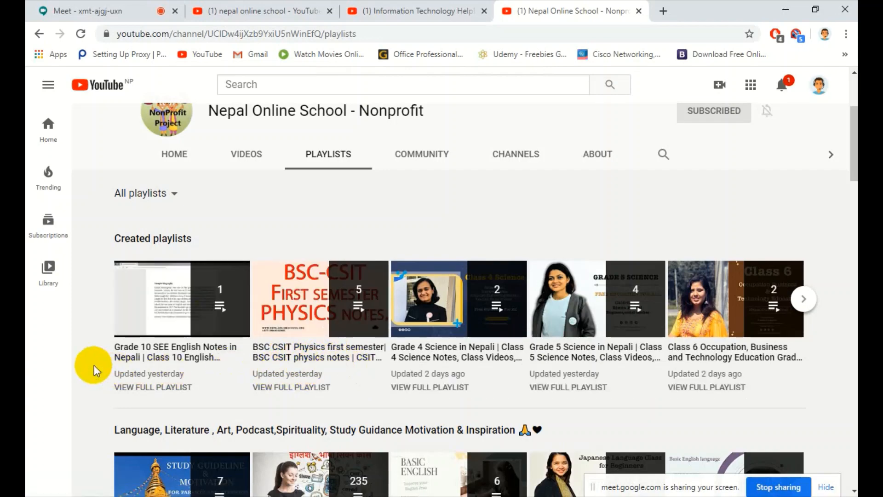
scroll(93, 365, down, 7)
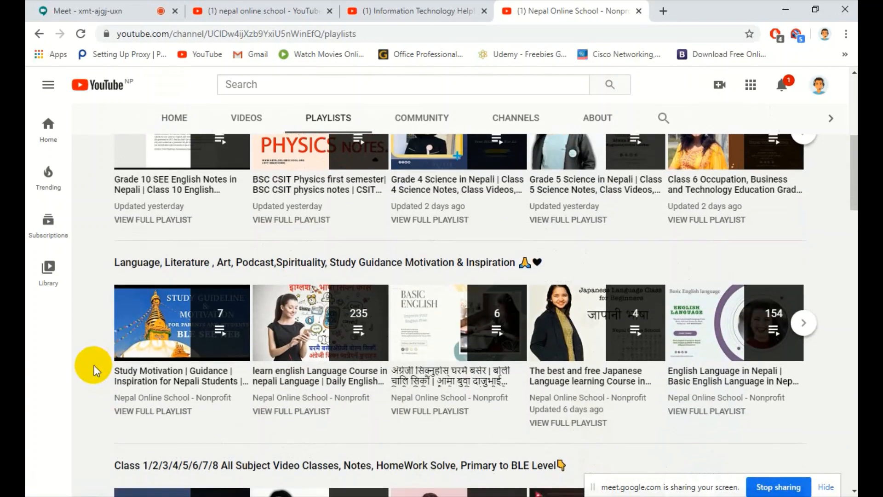
scroll(93, 366, down, 9)
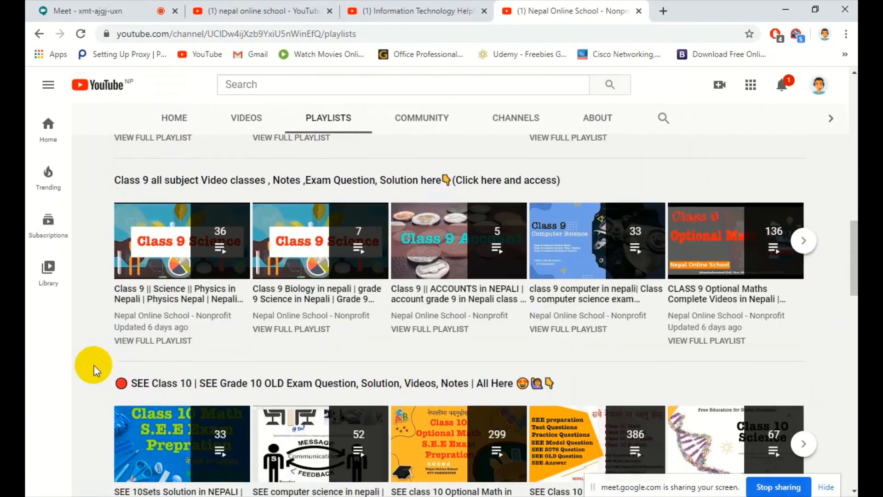
scroll(94, 365, up, 16)
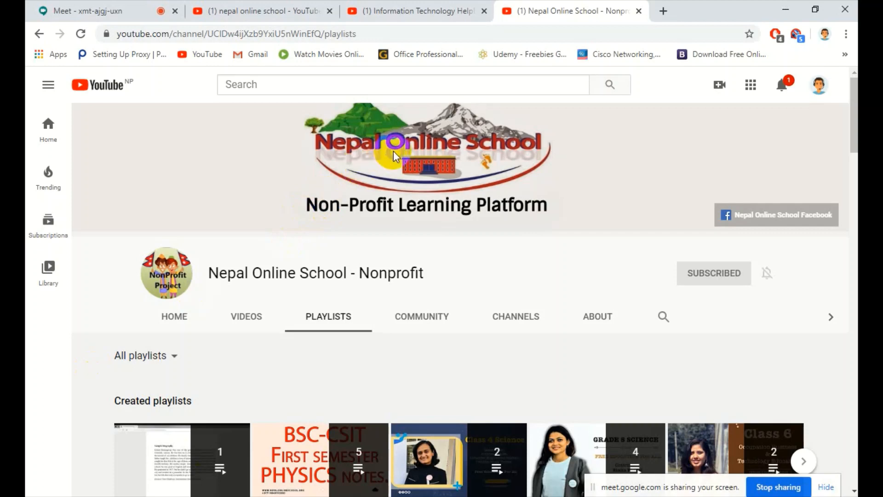
Replace the search with the 'neplease it study community' suggestion.
click(296, 13)
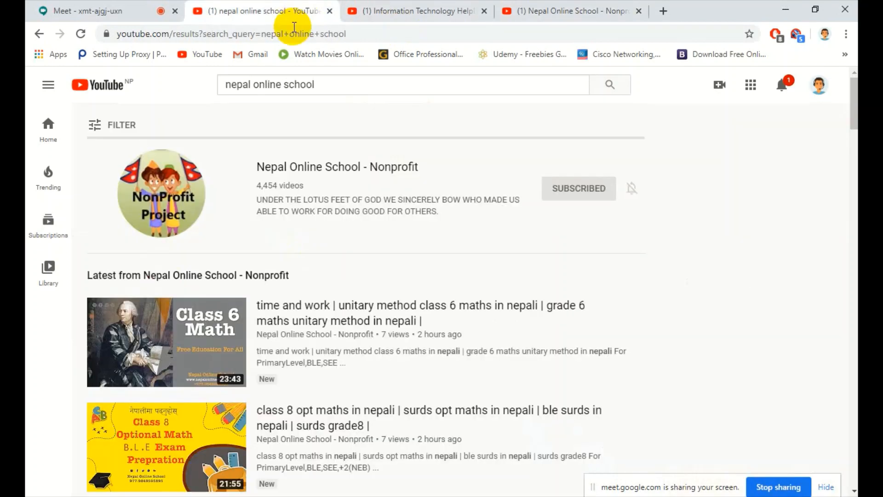
click(296, 85)
key(ctrl+a)
key(BackSpace)
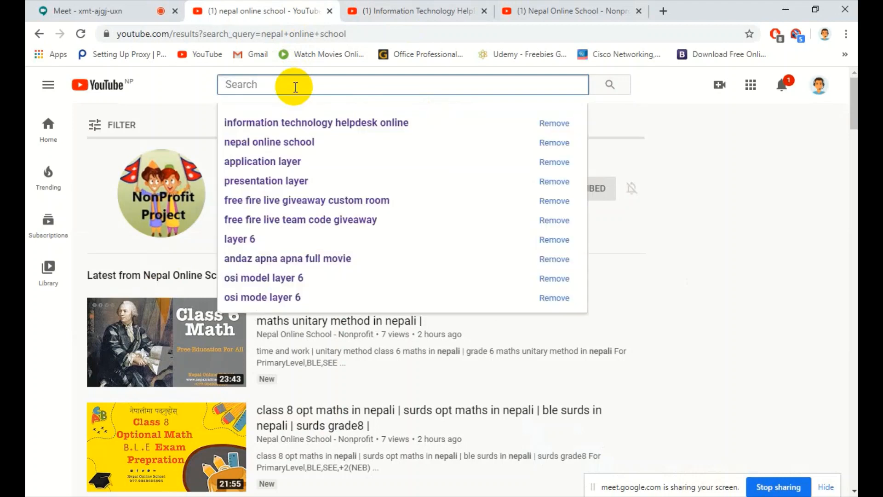
text(Nepleas)
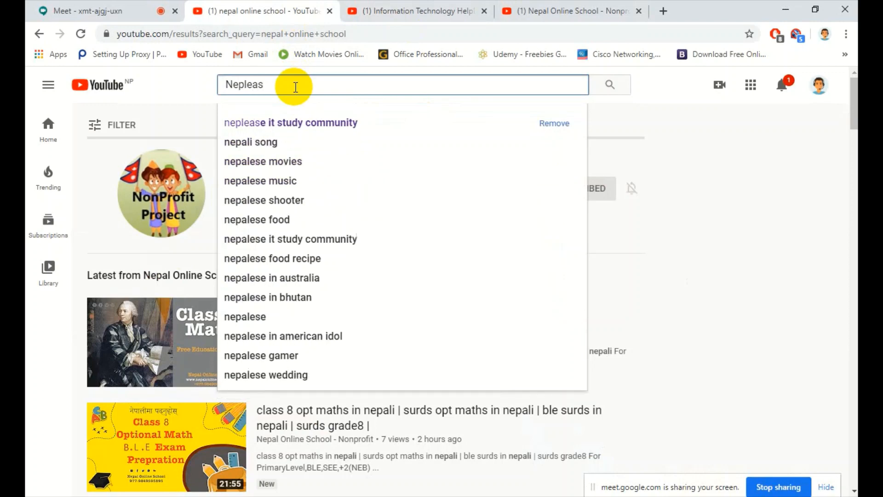
key(Down)
key(Return)
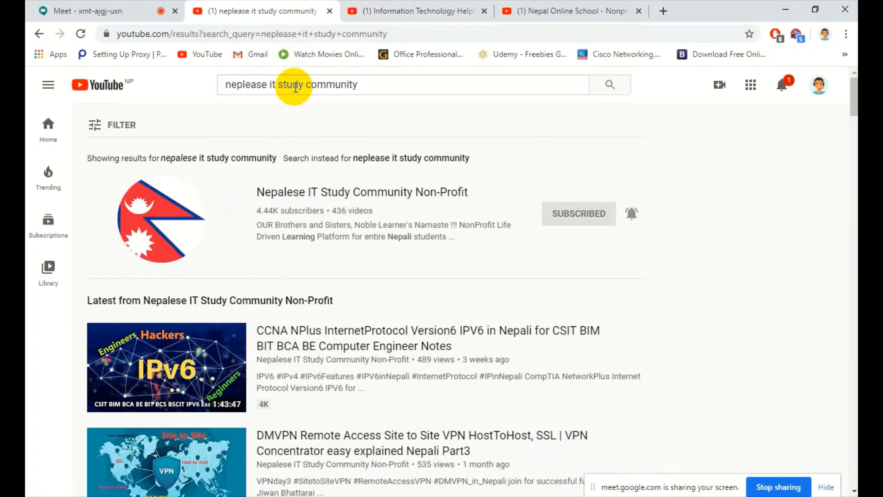
Open the Nepalese IT Study Community channel in a new tab and browse its created playlists.
middle_click(321, 195)
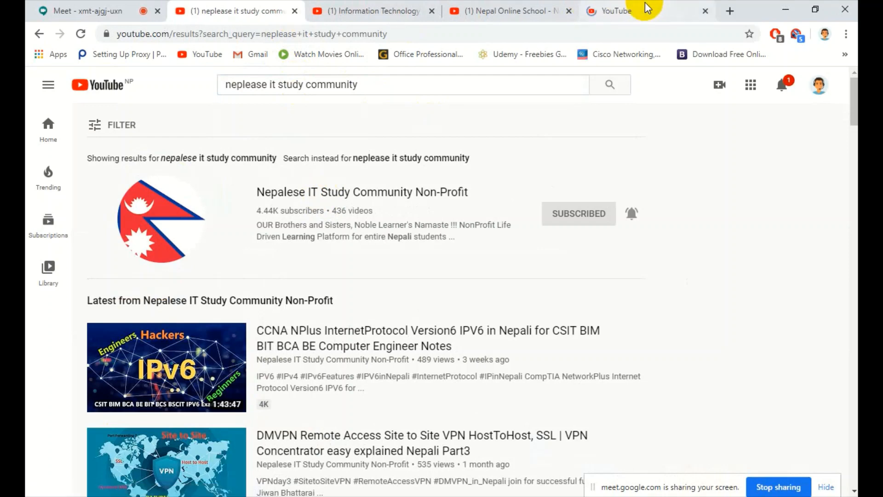
click(642, 9)
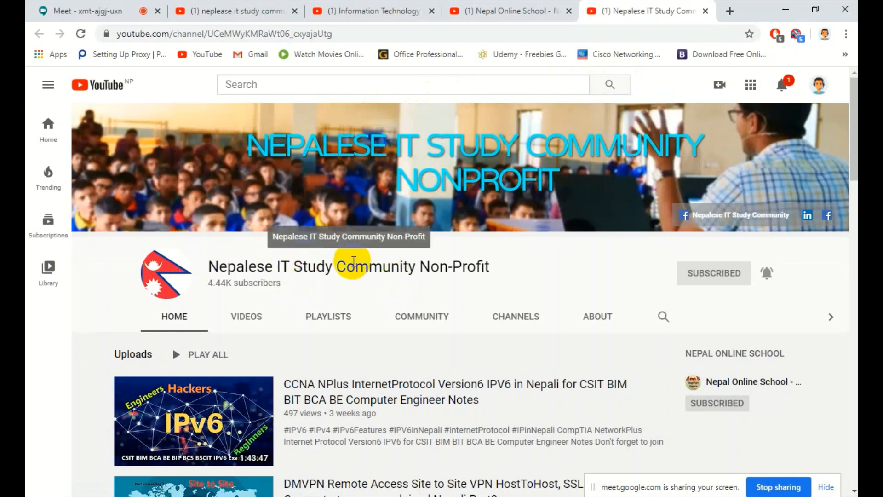
click(330, 322)
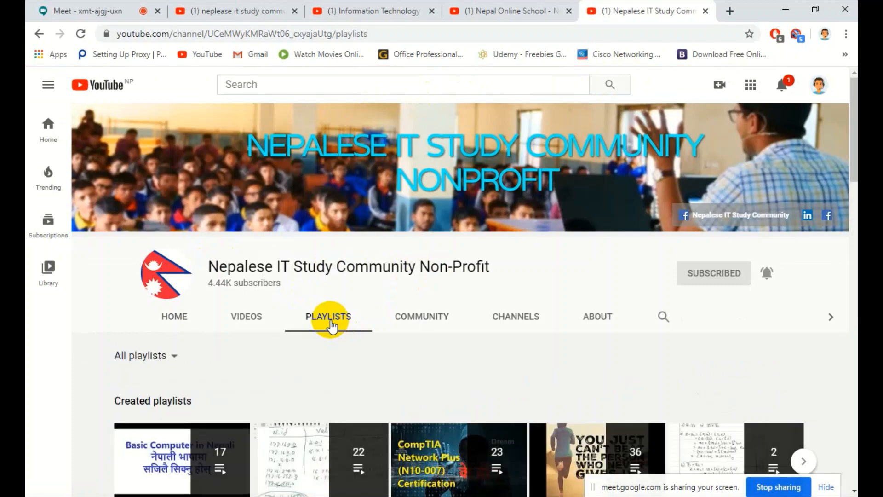
scroll(331, 326, down, 4)
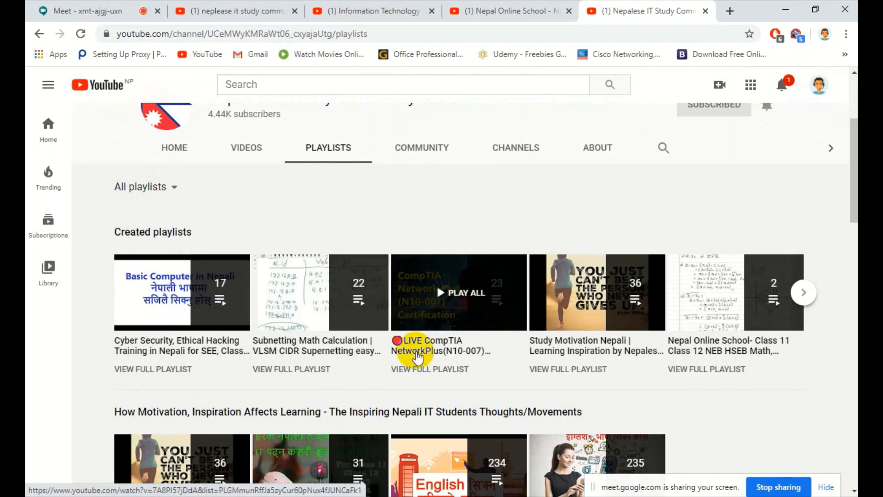
scroll(466, 387, down, 1)
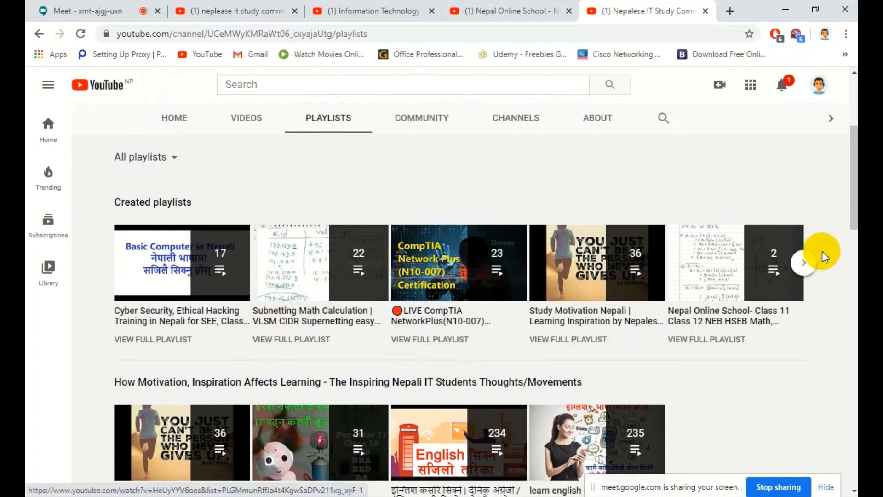
click(812, 265)
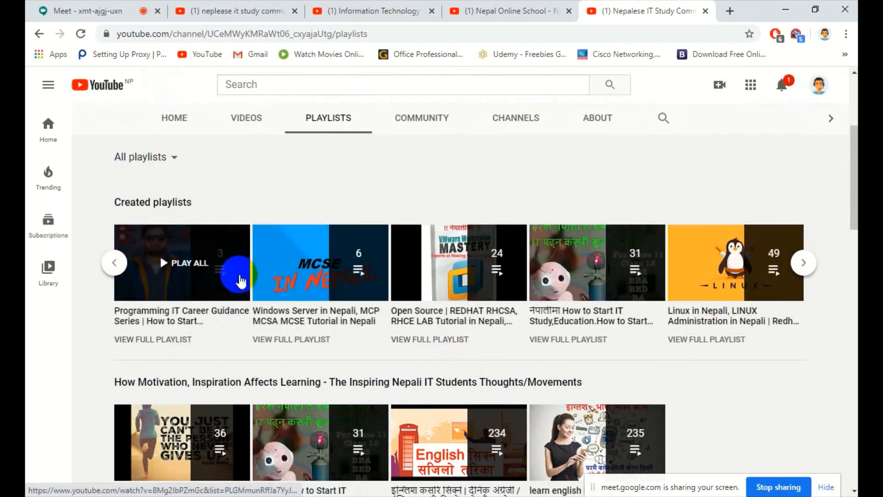
Close the Nepalese IT Study Community channel tab.
scroll(315, 184, up, 5)
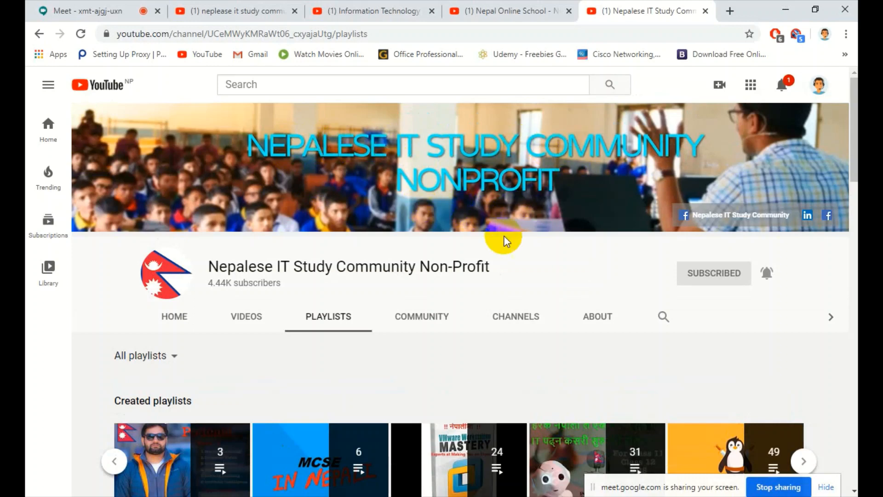
drag(501, 266, 211, 269)
click(211, 268)
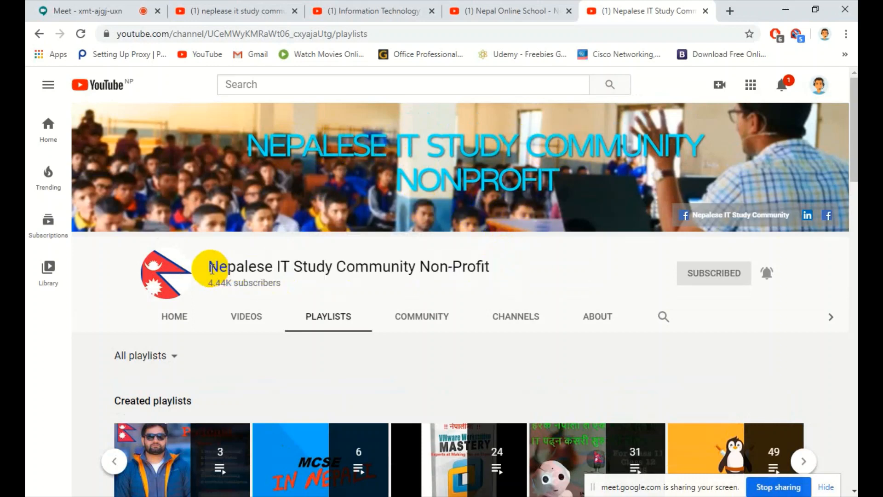
click(705, 11)
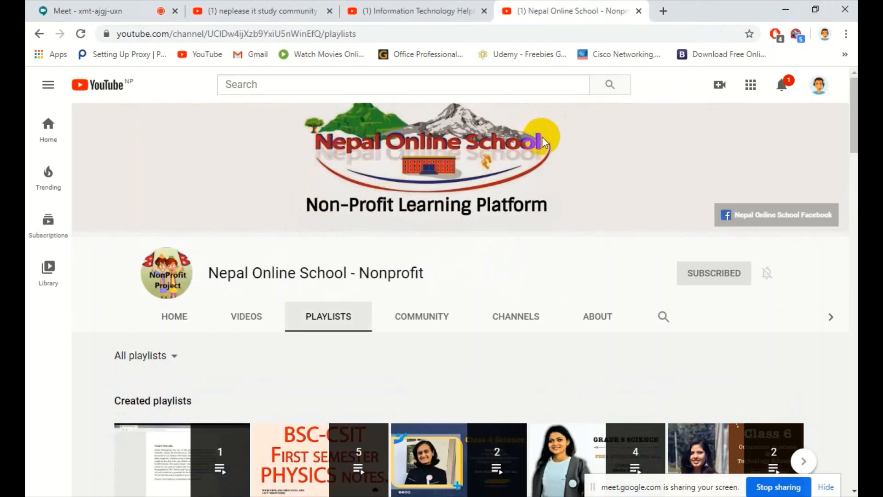
Close the Nepal Online School tab, skim the HelpDesk channel, then close it and the search results.
click(639, 11)
scroll(420, 167, up, 10)
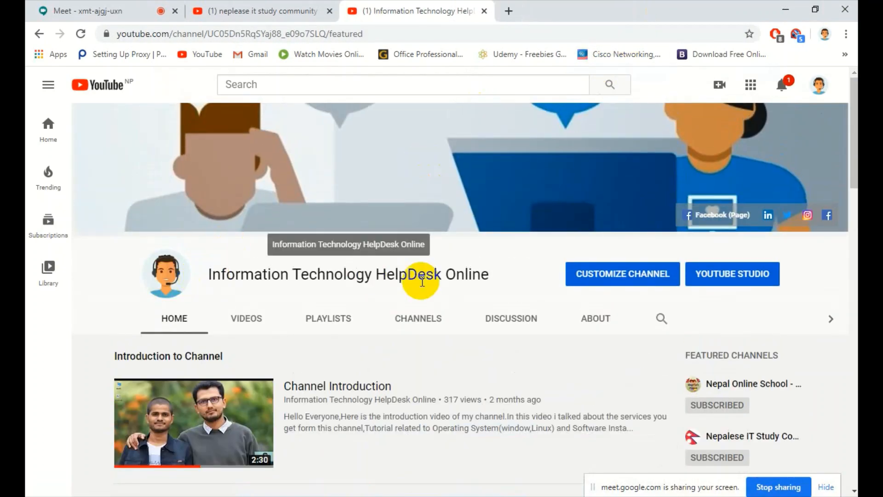
scroll(423, 281, down, 10)
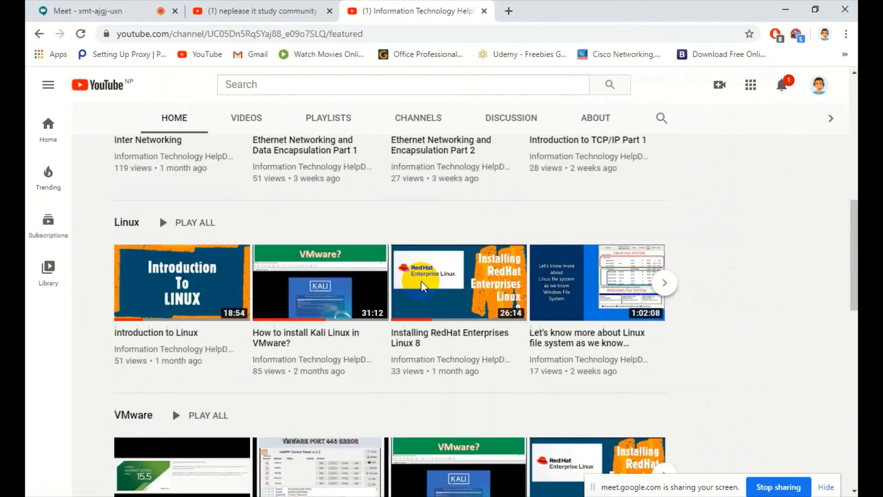
scroll(216, 386, down, 5)
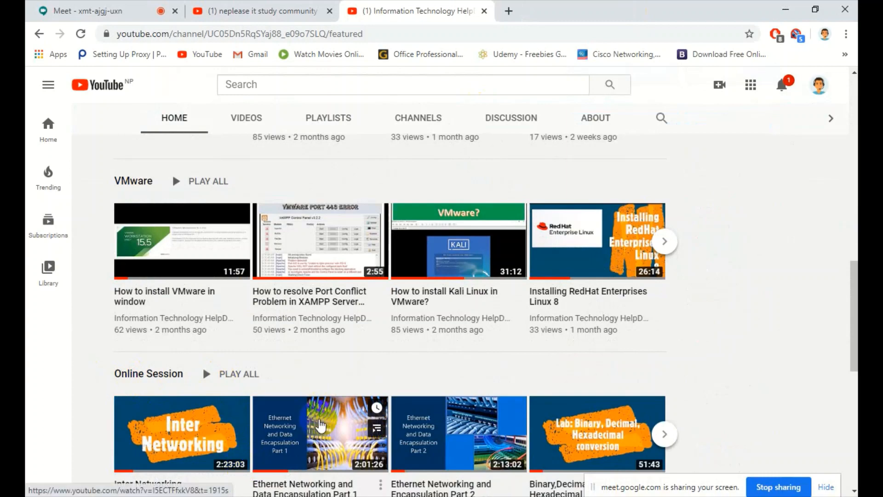
scroll(321, 426, down, 3)
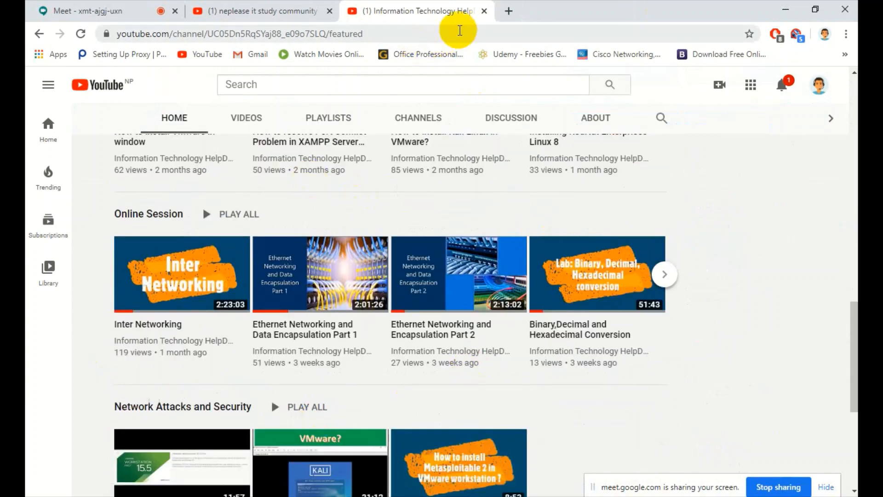
click(484, 11)
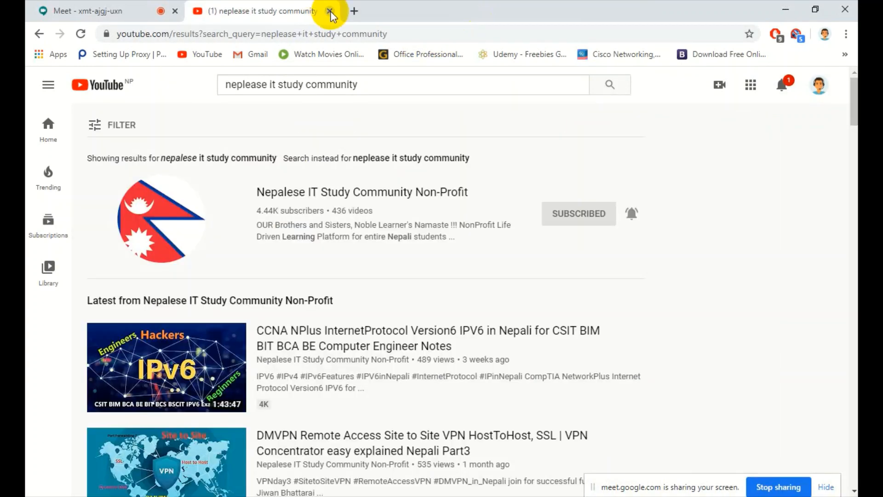
click(330, 11)
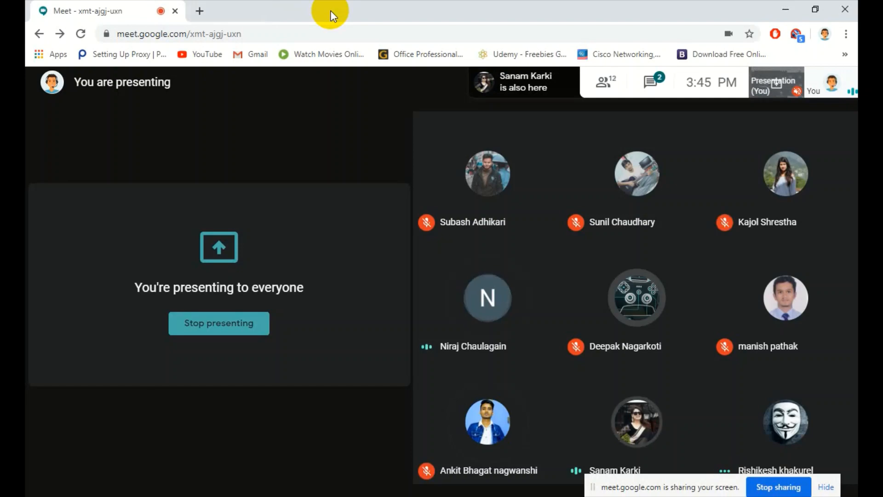
Check the participant list in Meeting details, then minimize Meet to show Packet Tracer.
click(774, 11)
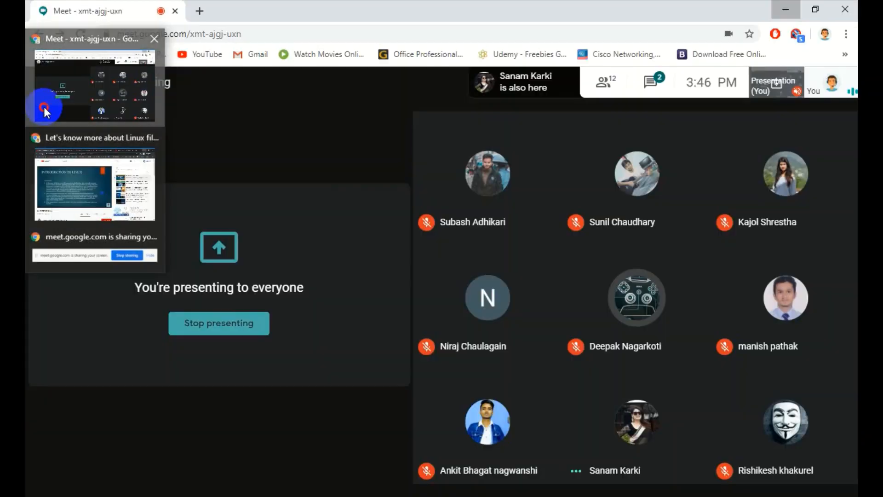
click(44, 107)
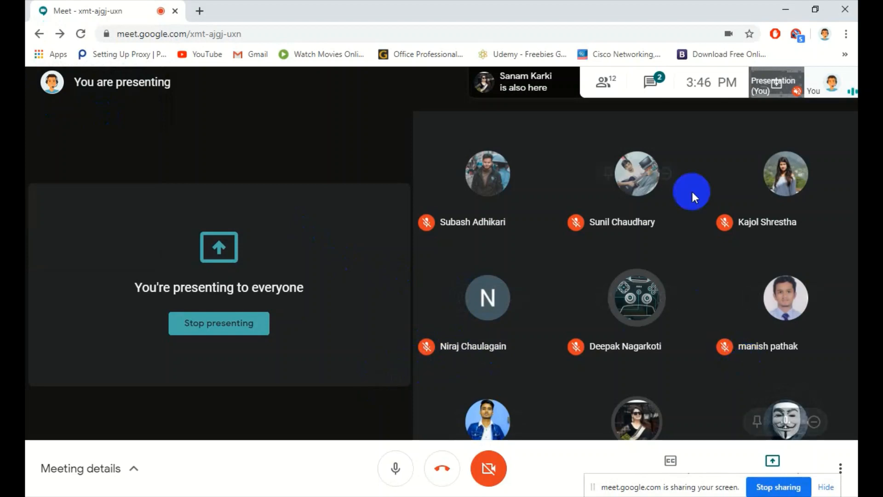
click(606, 87)
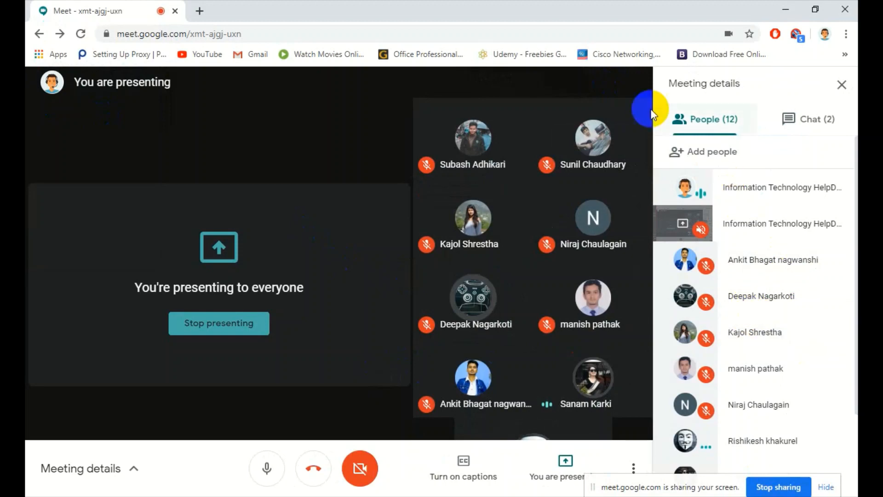
click(841, 86)
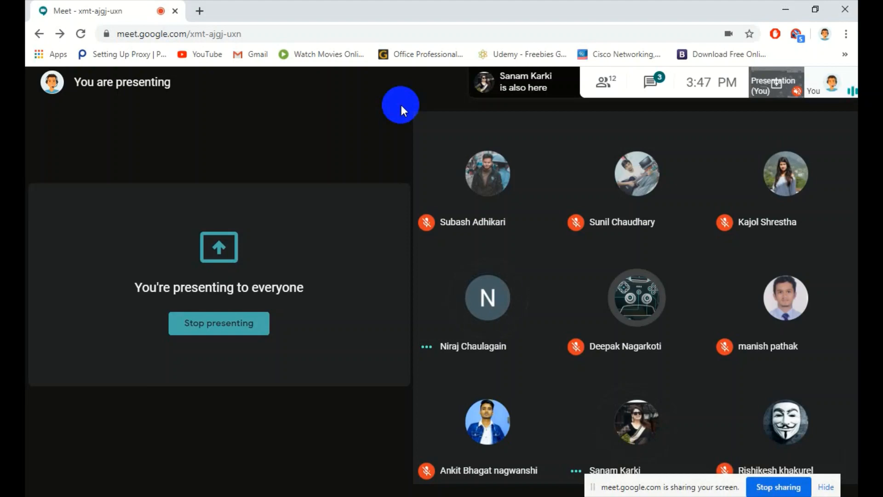
click(782, 8)
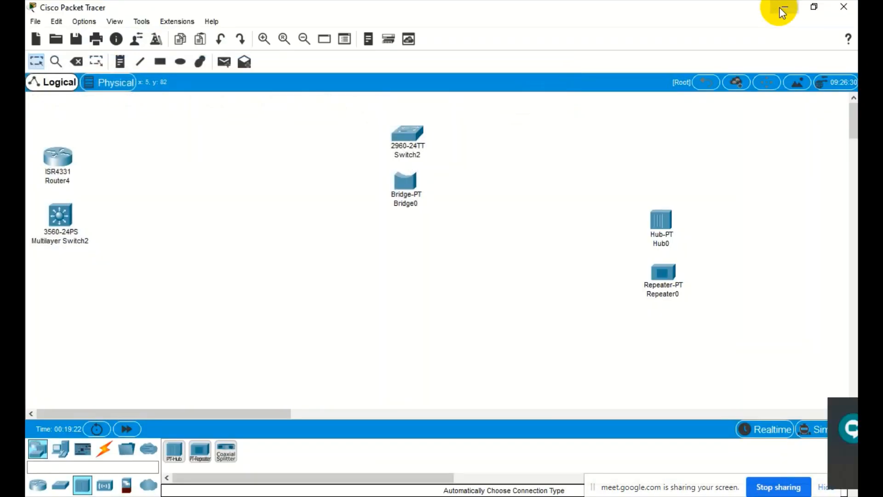
Select Hub0 and Repeater0 together, deselect them, and switch back to the Meet call.
drag(713, 314, 694, 314)
click(615, 217)
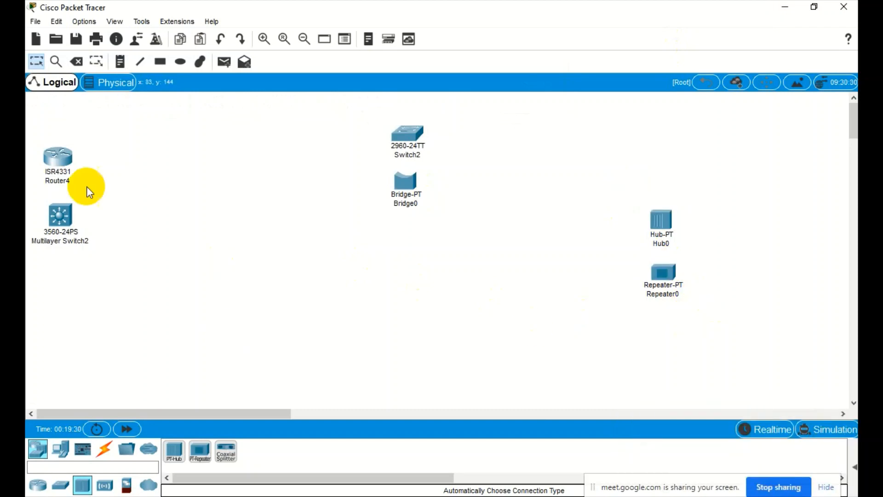
click(12, 151)
click(64, 89)
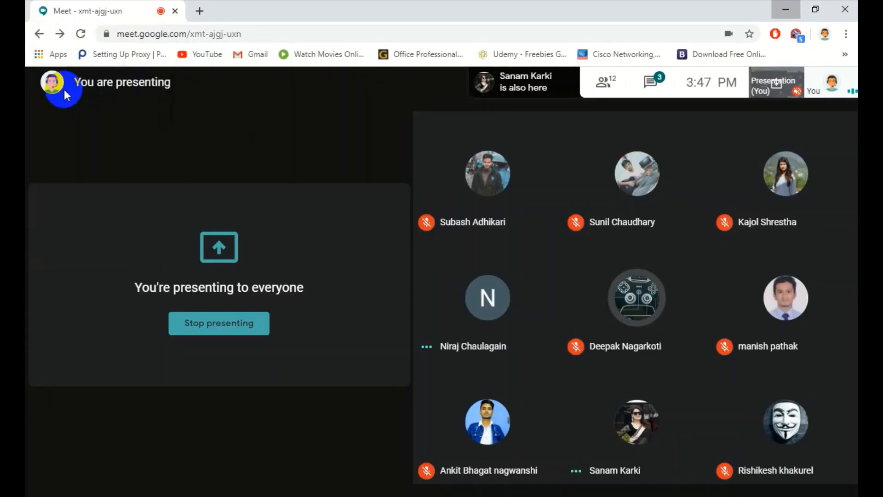
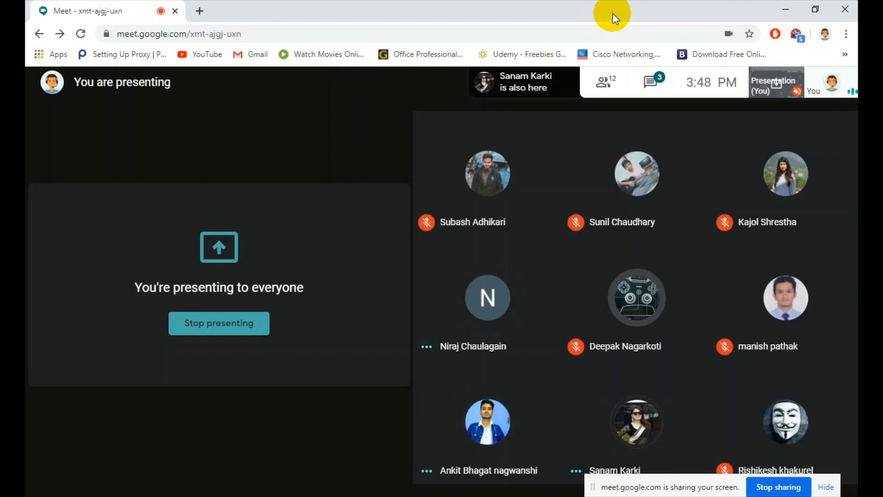
Minimize Chrome to show the Packet Tracer canvas with router, switches, bridge, hub and repeater.
click(786, 9)
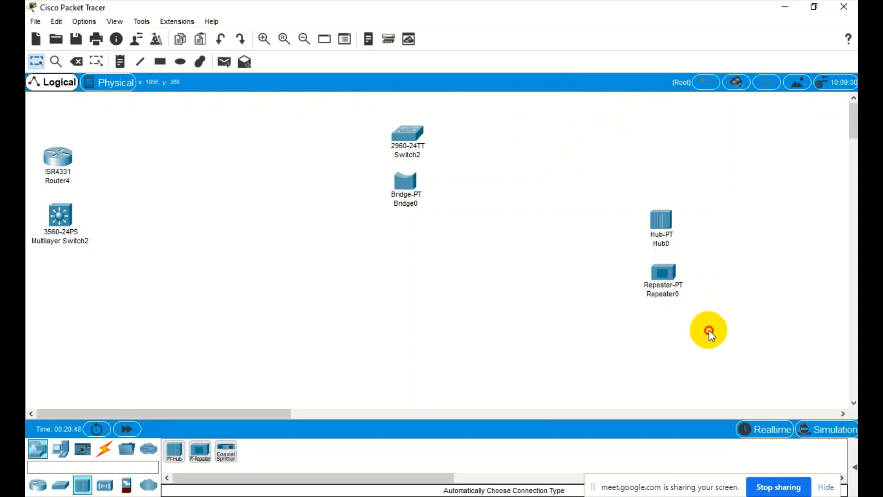
drag(709, 330, 633, 198)
click(633, 198)
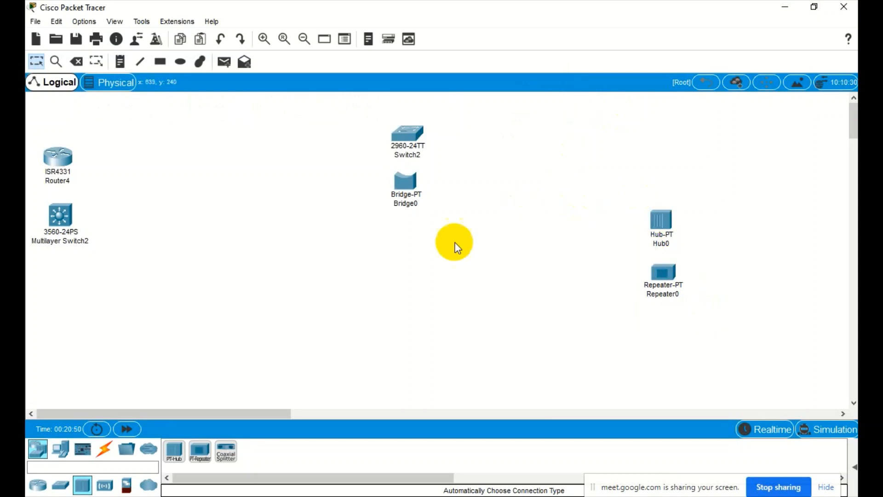
drag(426, 227, 368, 123)
drag(117, 259, 37, 138)
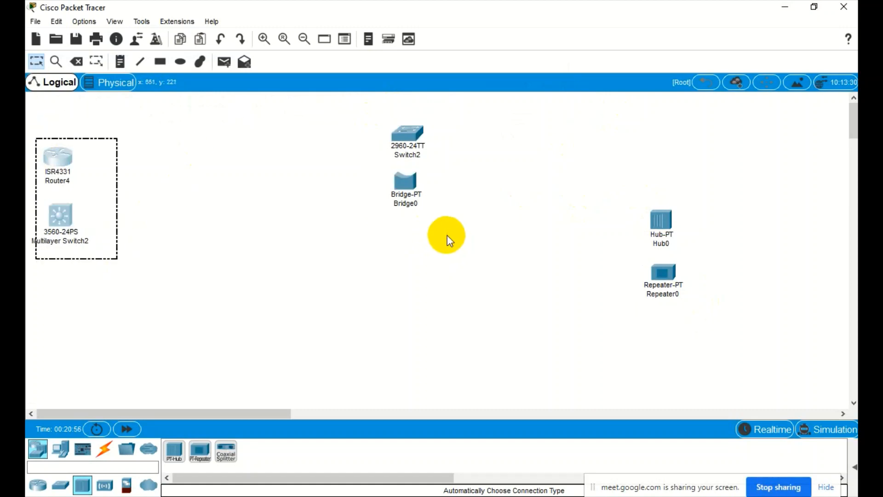
click(101, 259)
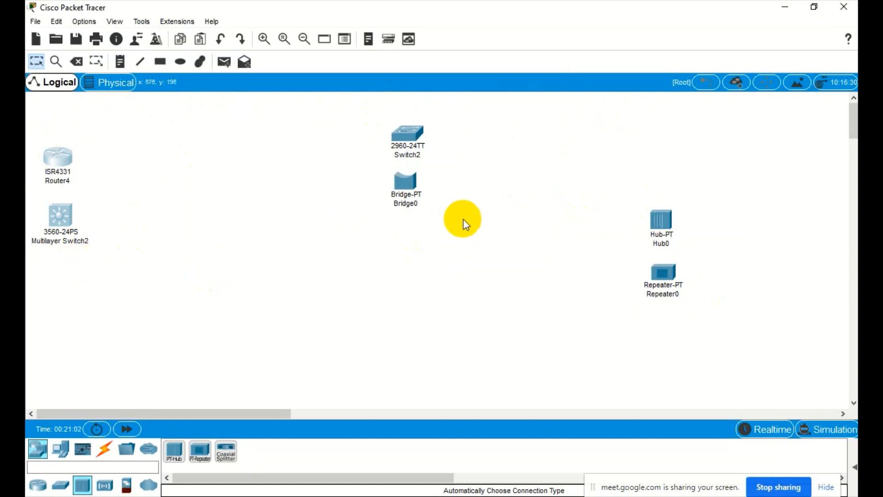
drag(463, 219, 378, 115)
click(453, 242)
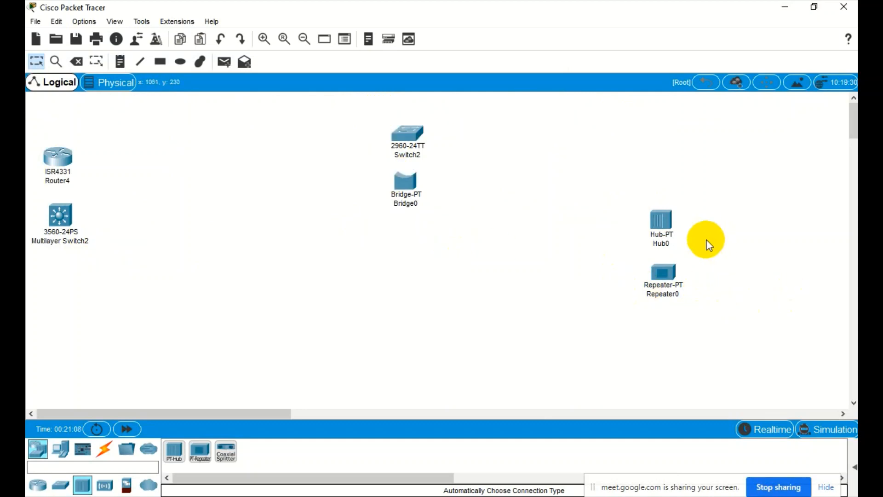
drag(703, 297, 642, 189)
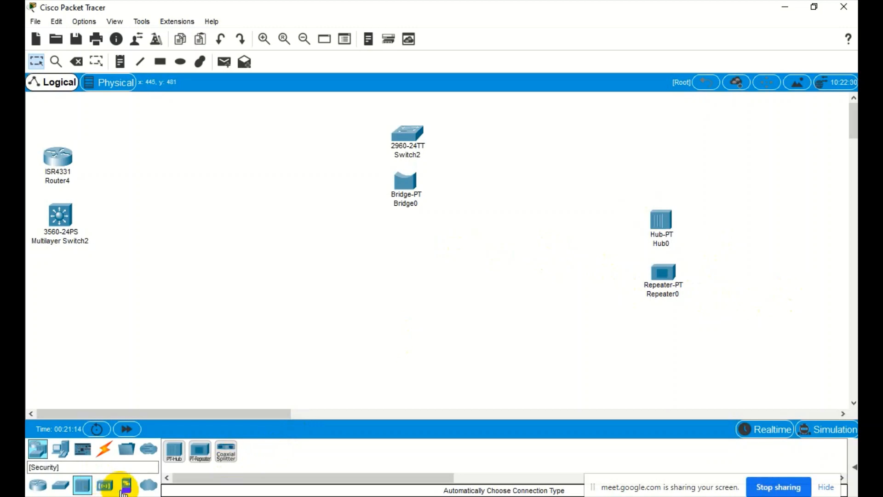
Place HomeRouter-PT-AC Wireless Router0 left of Bridge0 and browse its GUI and wireless settings pages.
click(105, 486)
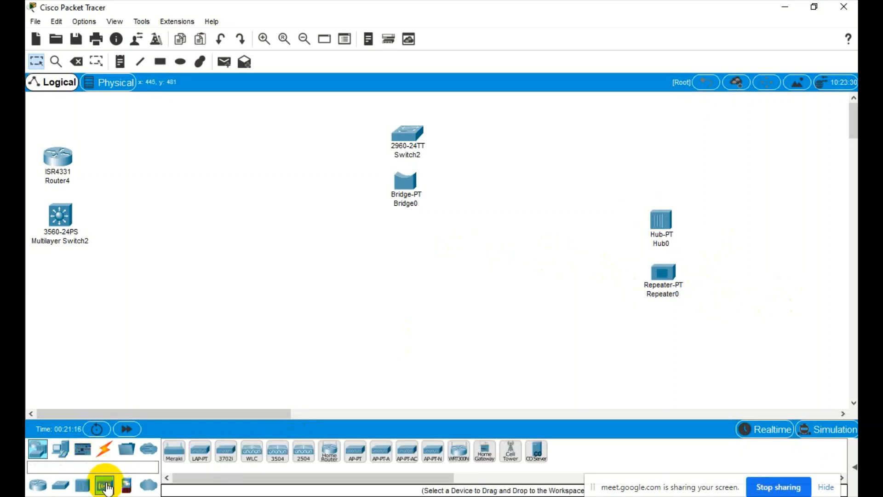
drag(329, 451, 248, 252)
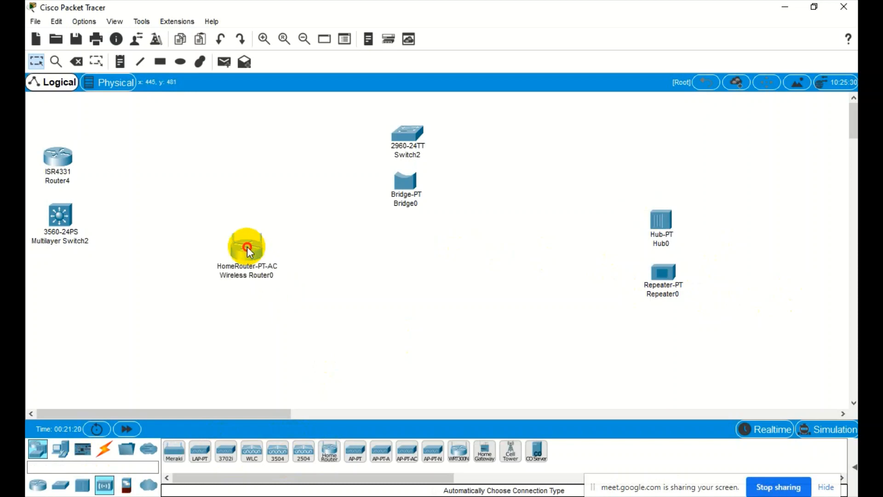
click(248, 248)
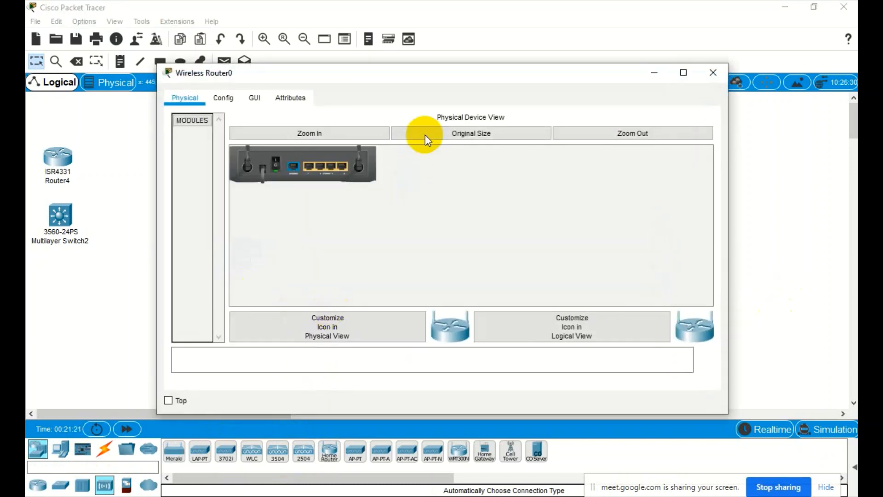
click(246, 98)
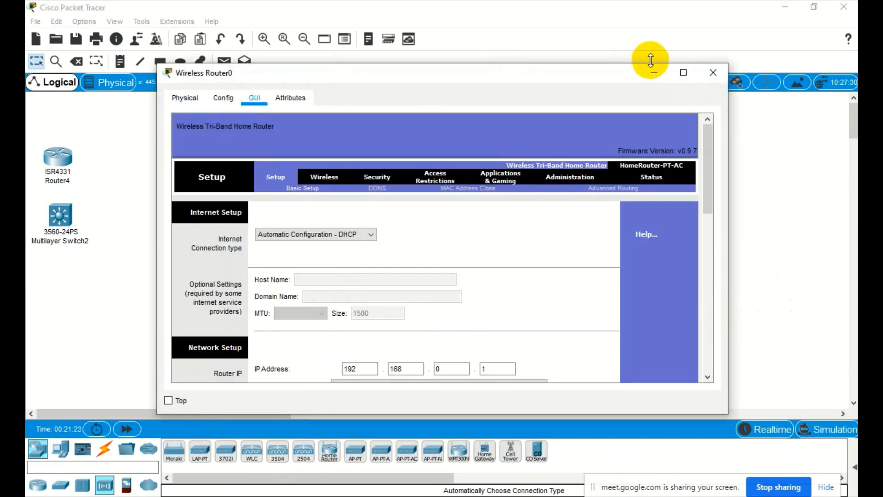
click(683, 72)
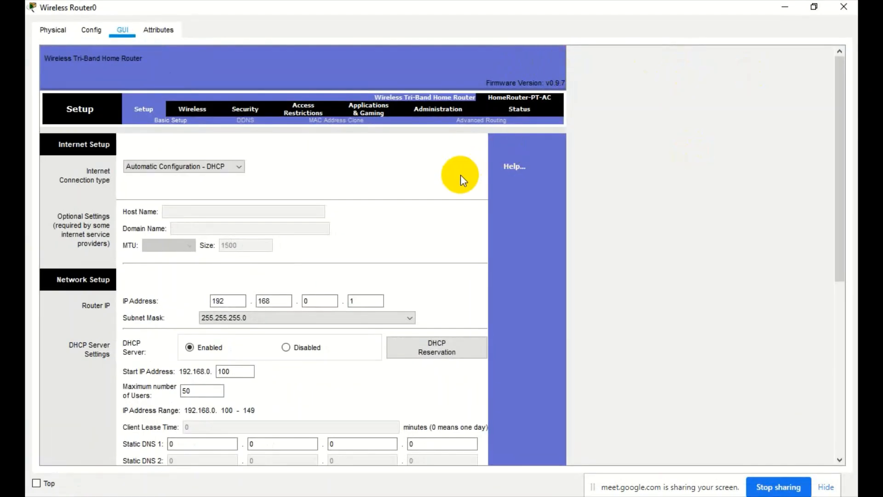
scroll(460, 175, down, 10)
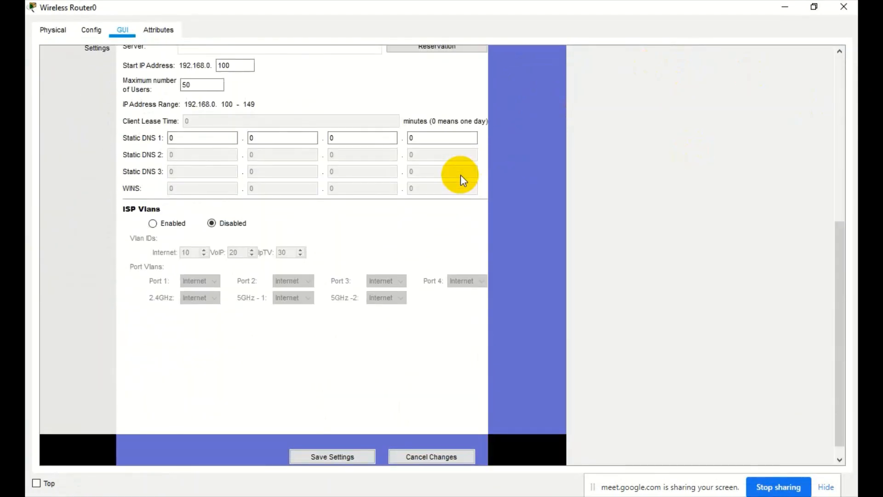
scroll(460, 175, up, 10)
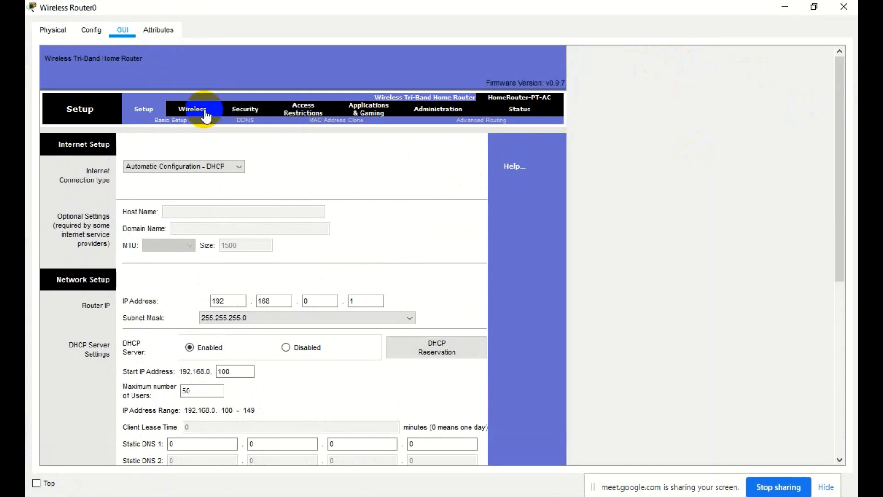
click(205, 111)
click(851, 6)
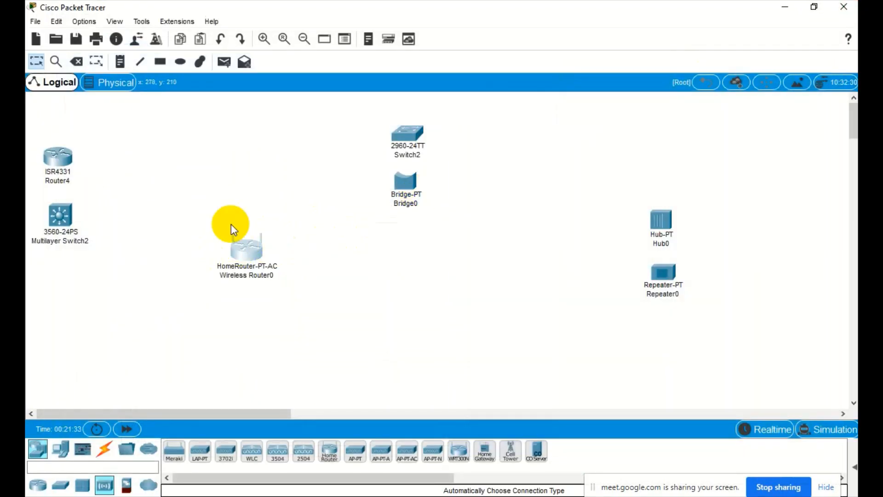
Place Cell Tower0 and a Smartphone0 next to it on the canvas.
click(510, 450)
click(526, 272)
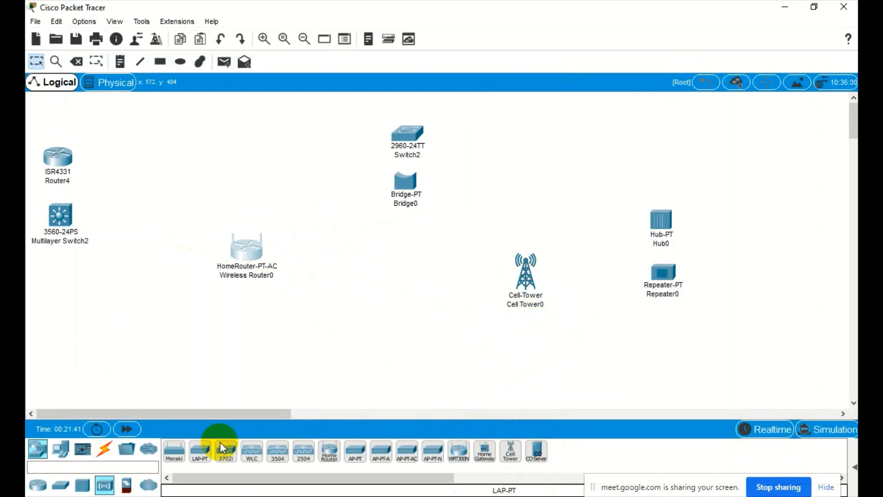
click(60, 449)
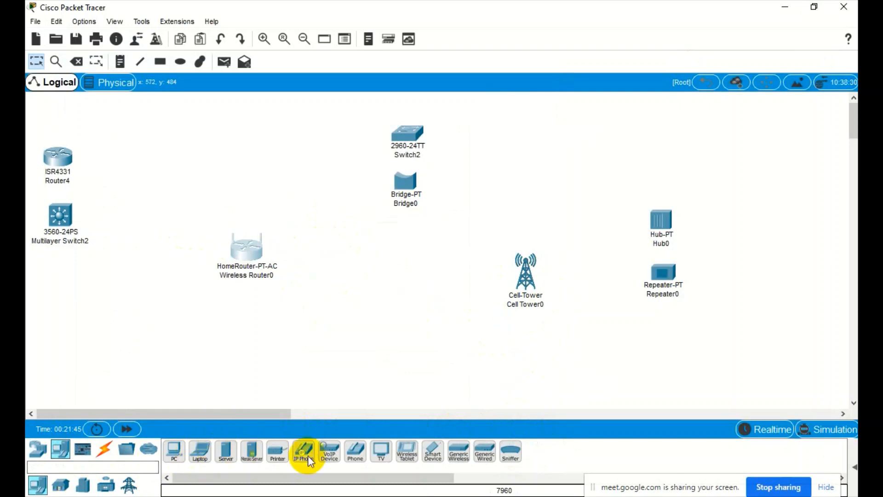
drag(431, 455, 461, 313)
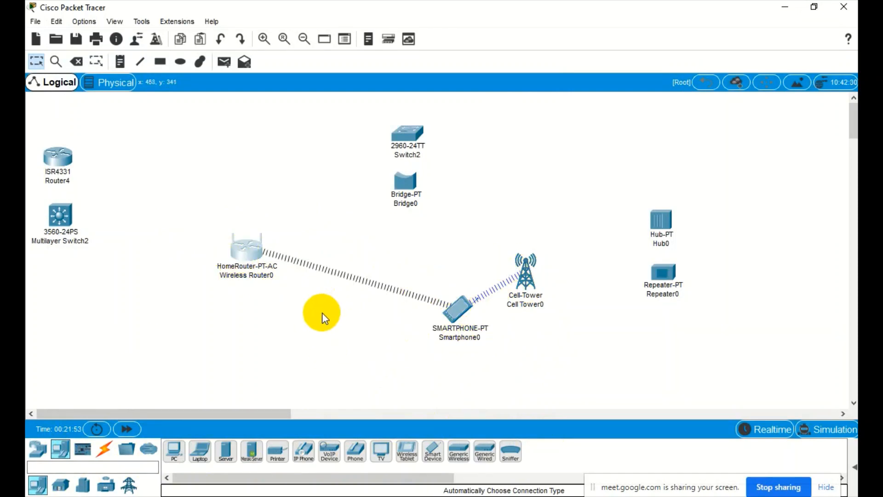
Delete Wireless Router0, then move Smartphone0 down-left and select it with Cell Tower0.
click(76, 61)
click(247, 248)
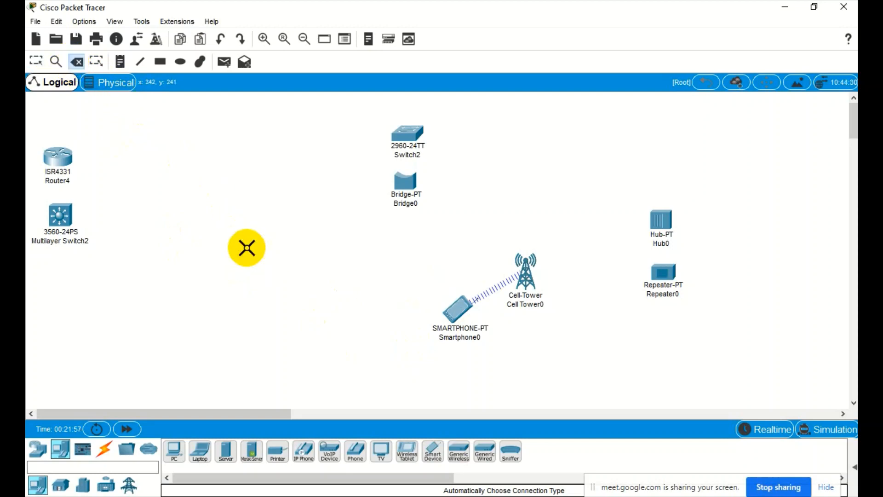
click(39, 63)
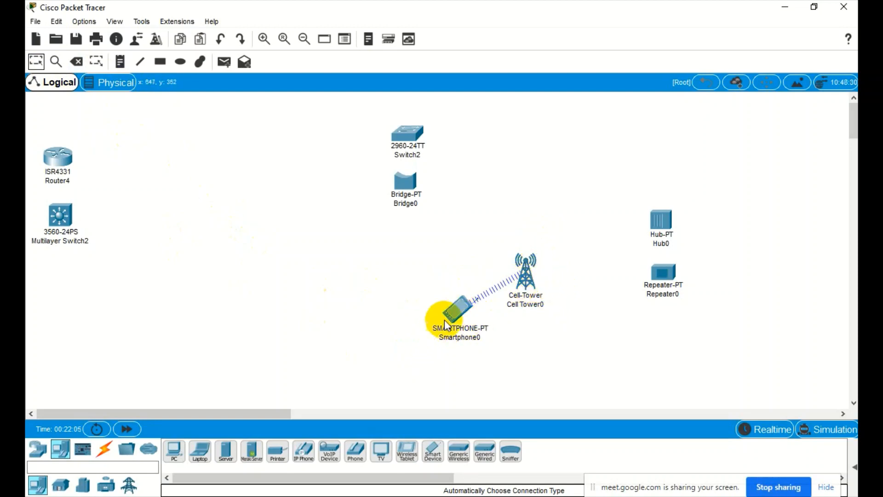
drag(444, 324, 435, 341)
click(515, 352)
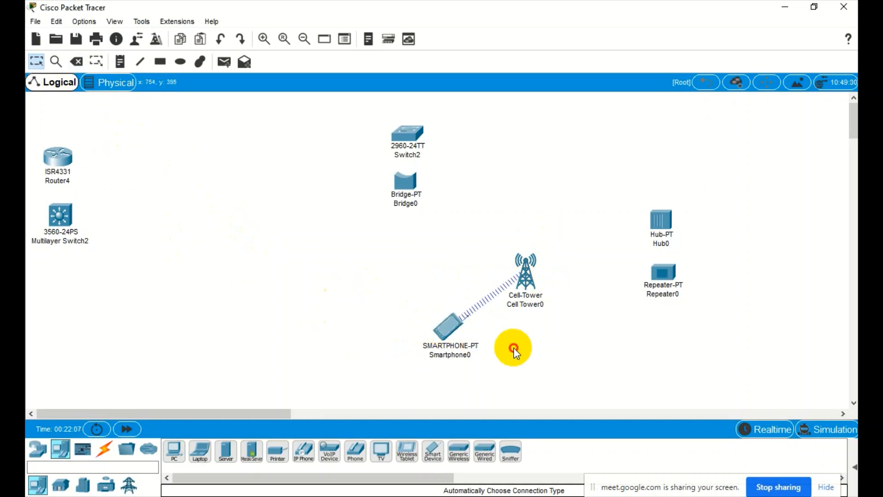
drag(570, 355, 403, 248)
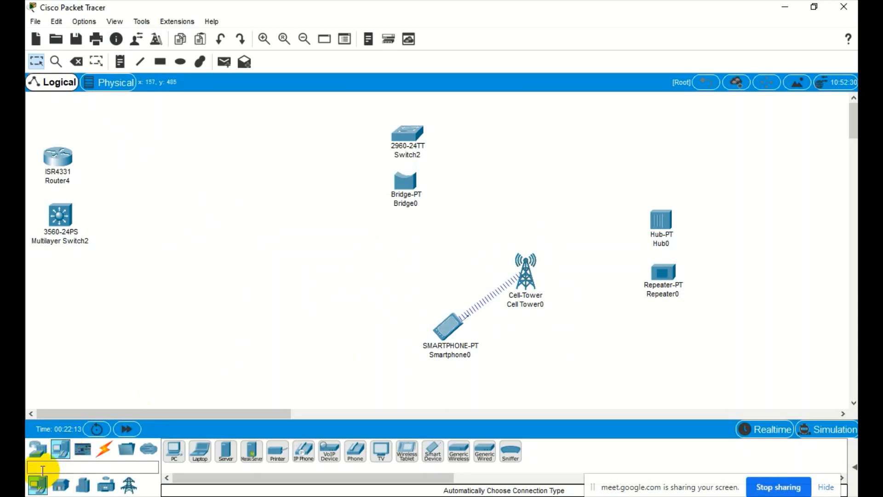
Place a 5506-X ASA firewall, ASA0, on the canvas from the Security devices.
click(38, 450)
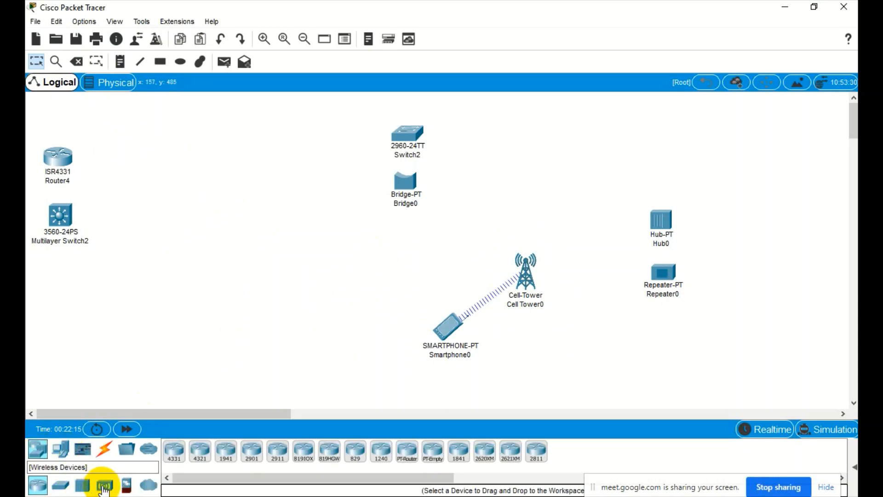
click(106, 488)
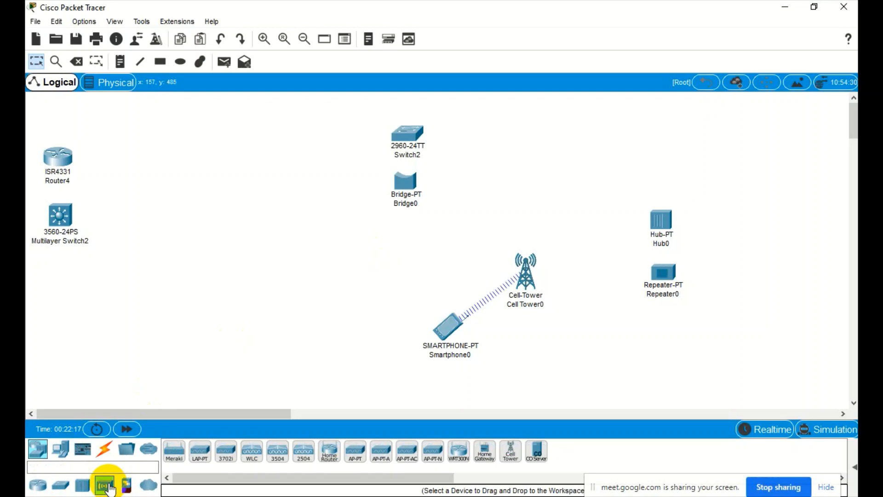
click(127, 485)
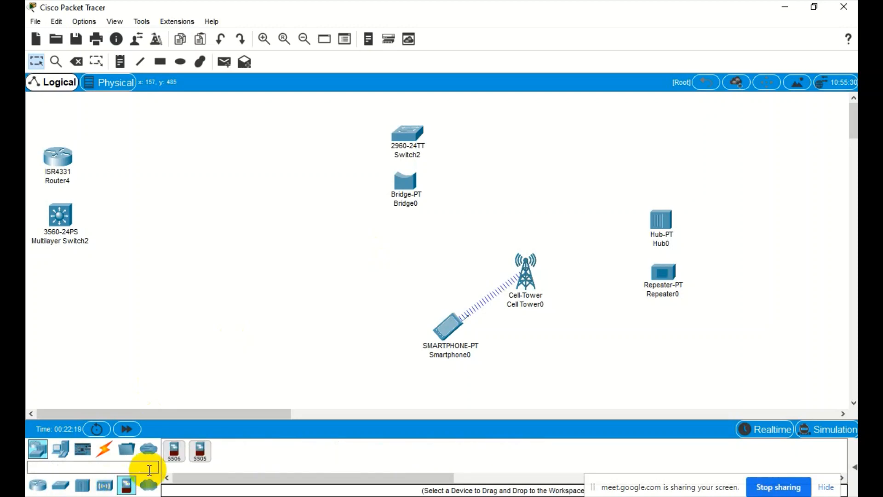
drag(176, 458, 219, 244)
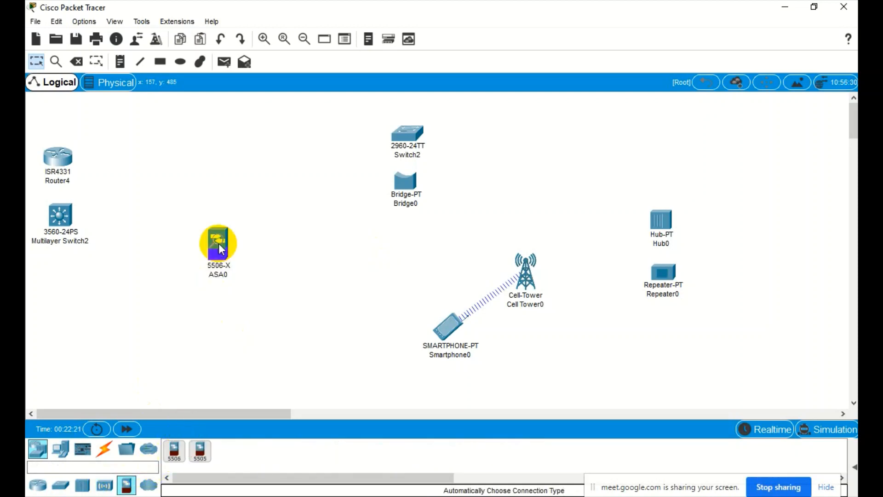
Review ASA0's Config tab Global Settings and command line once it finishes booting, then close it.
click(219, 244)
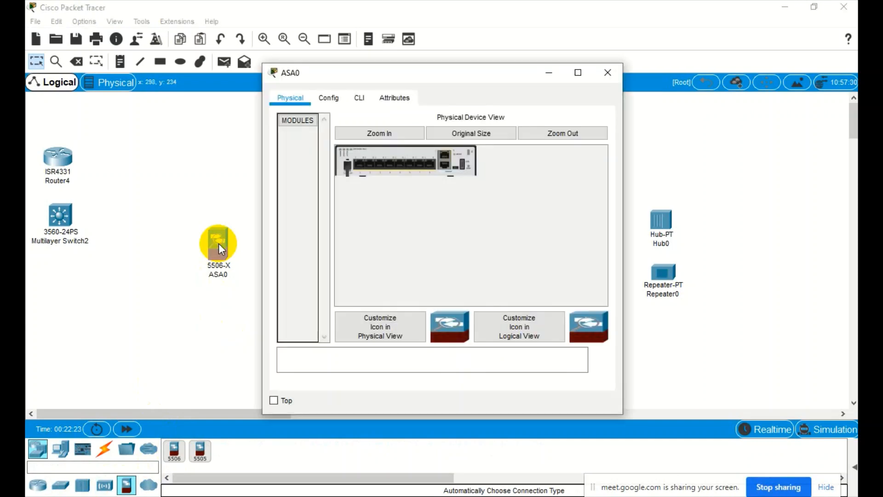
click(332, 99)
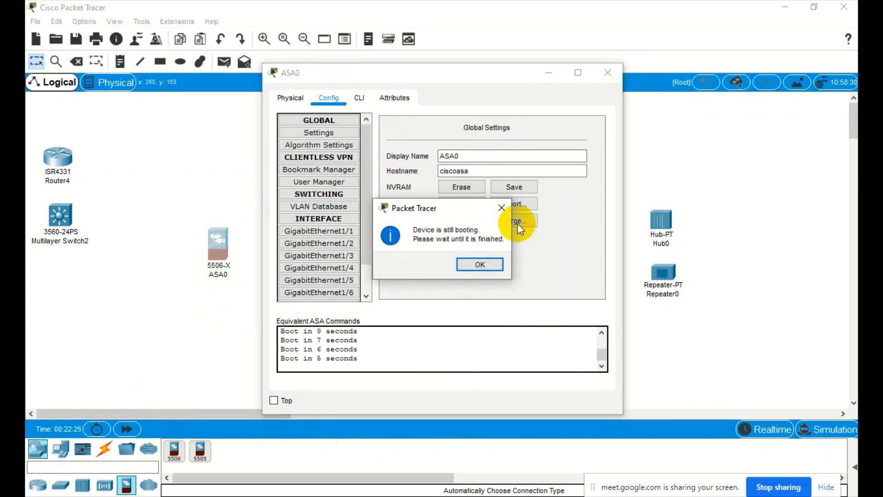
click(480, 265)
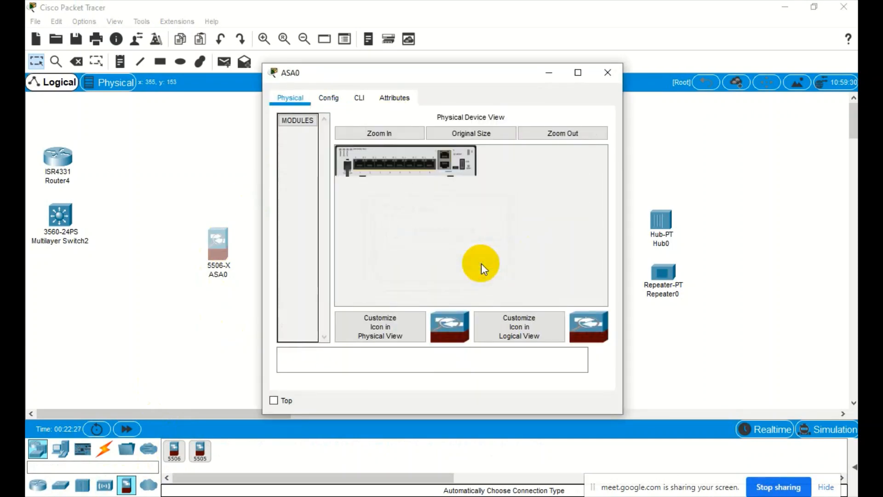
click(340, 104)
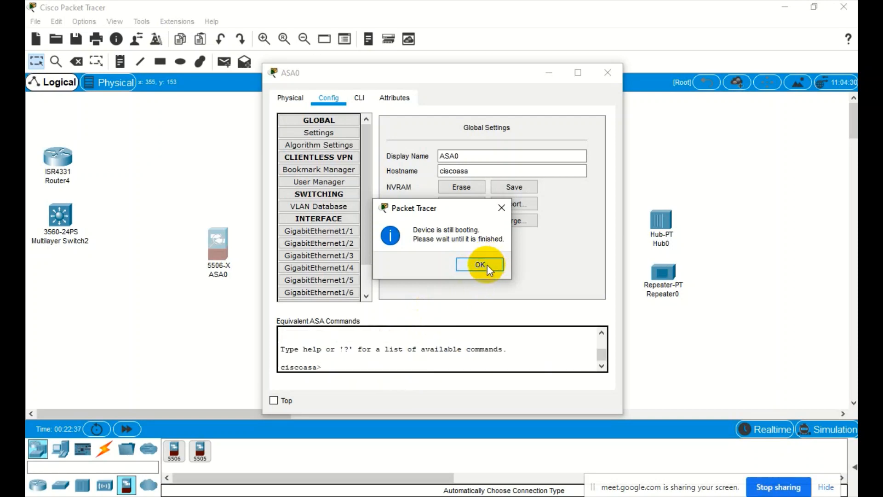
click(480, 265)
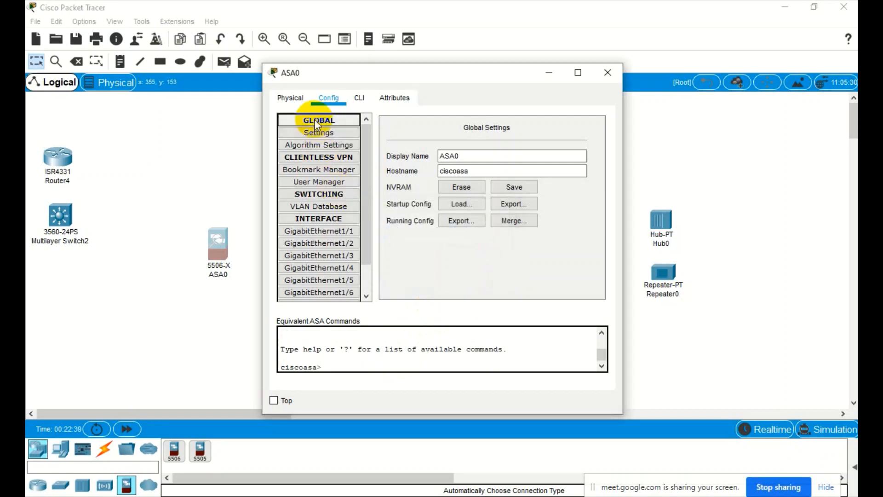
click(356, 98)
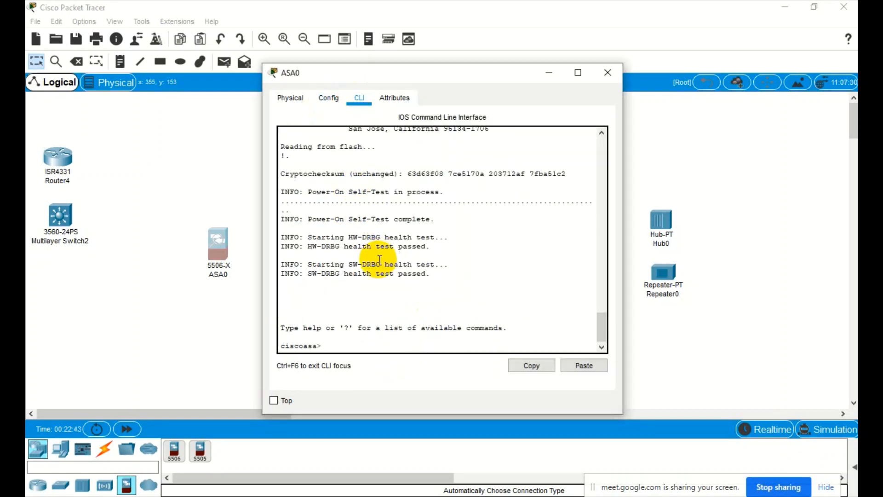
click(328, 94)
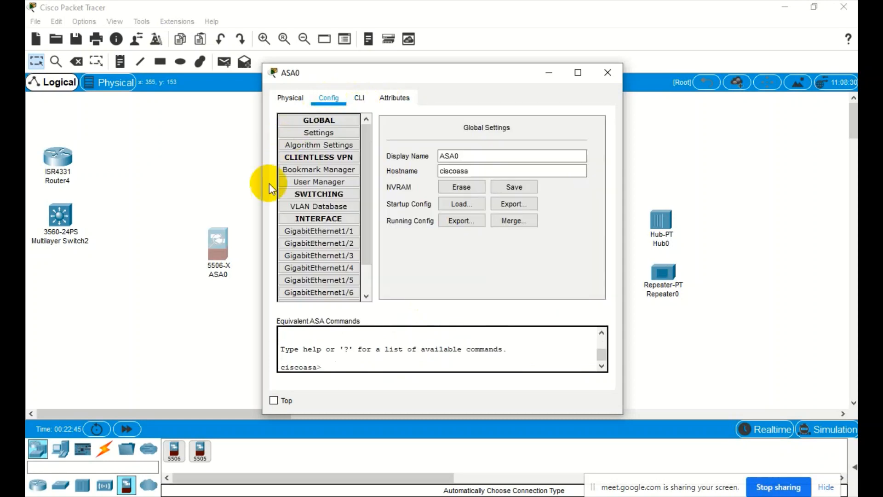
scroll(299, 265, down, 1)
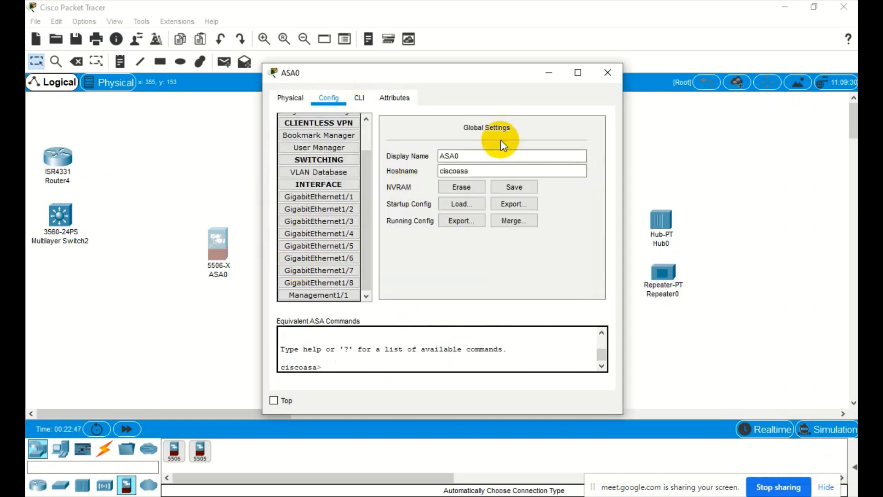
click(611, 70)
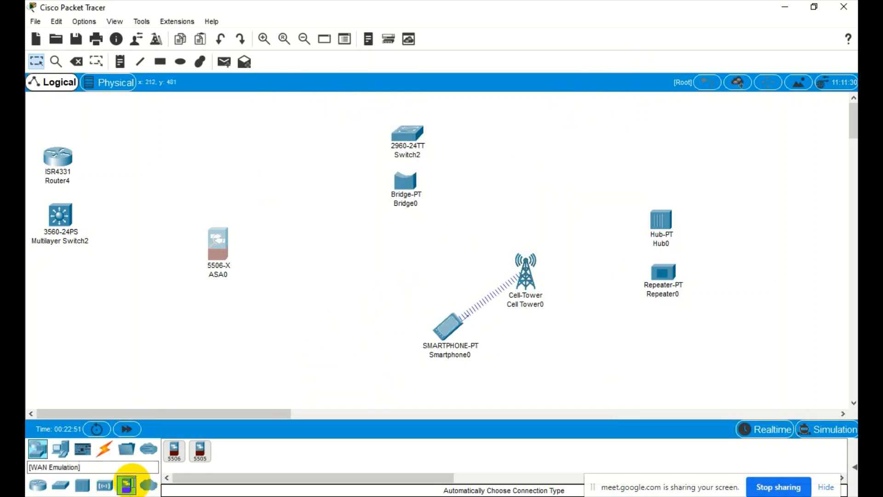
Place Cable Modem0 and DSL Modem0 at the top right, then return to the Meet call.
click(147, 484)
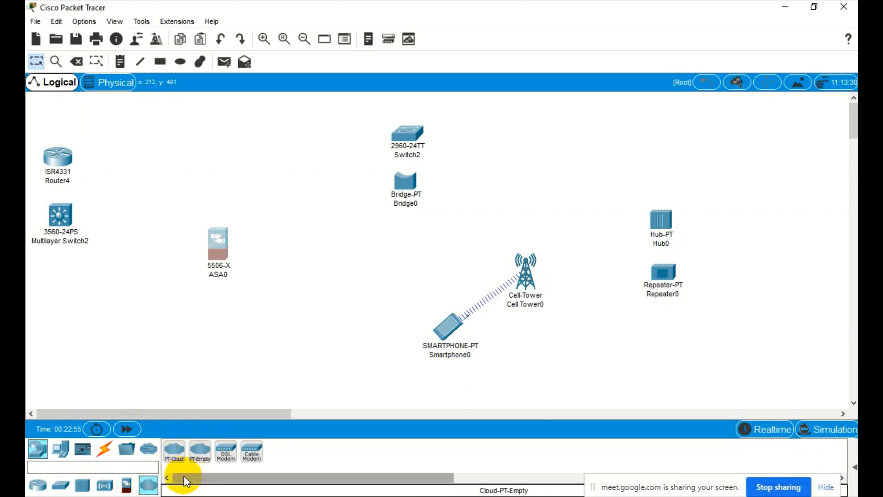
click(252, 451)
click(493, 214)
drag(493, 214, 557, 146)
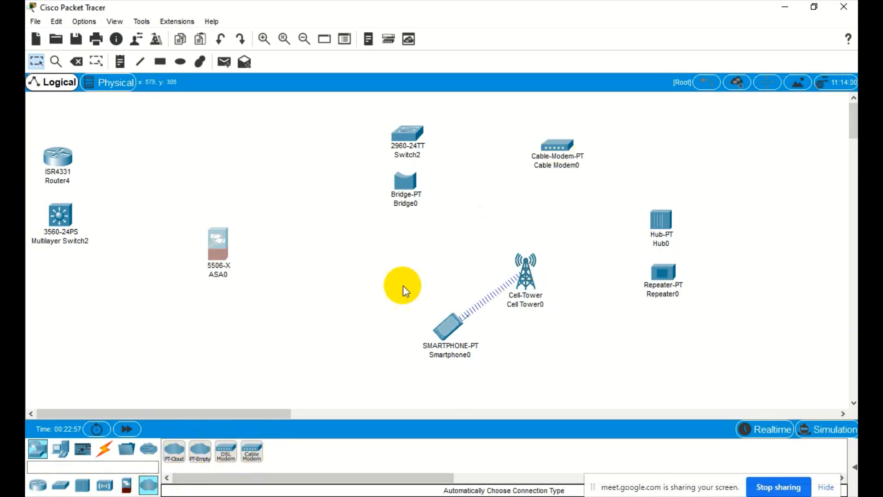
click(233, 452)
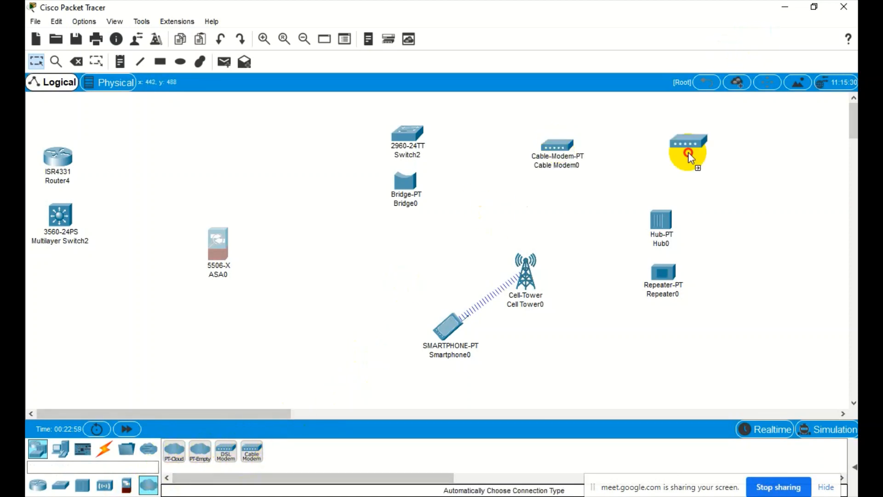
click(686, 153)
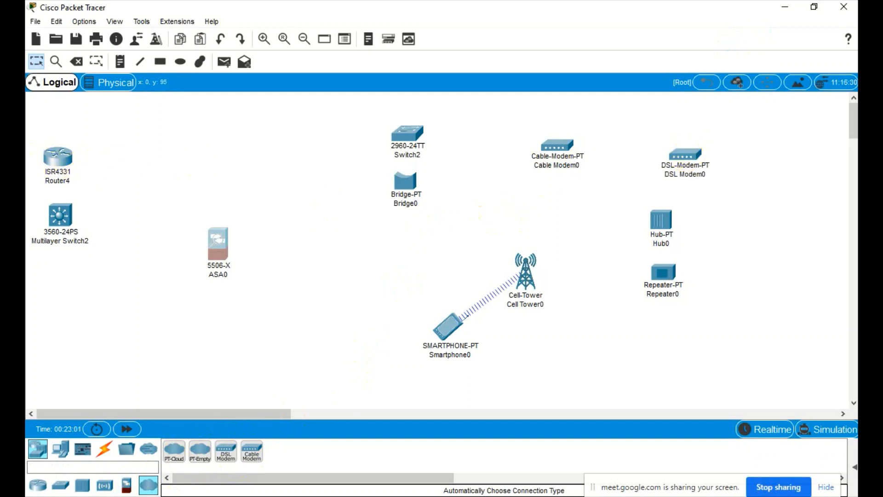
mouse_move(12, 151)
click(65, 96)
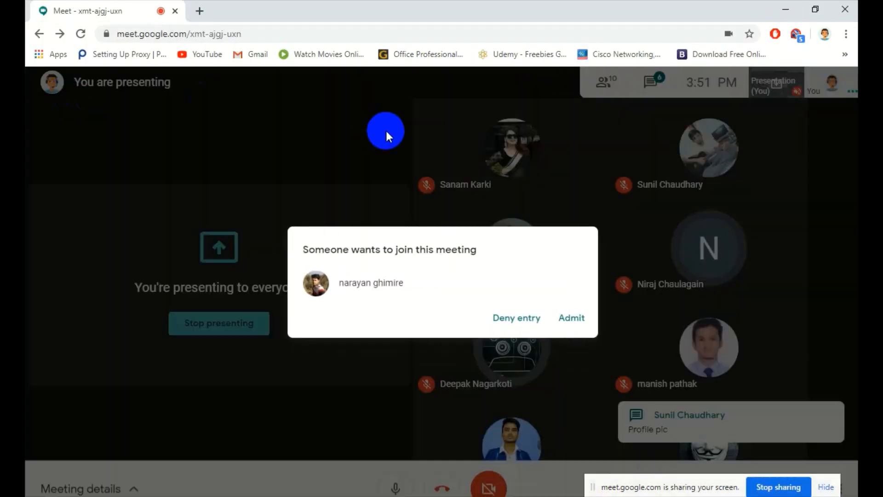
Admit the waiting participant to the meeting and minimize Chrome back to Packet Tracer.
click(576, 317)
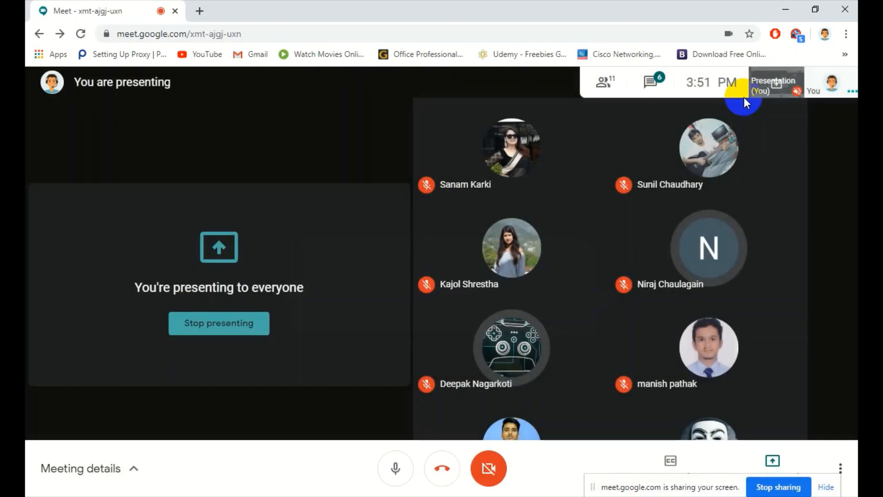
click(792, 8)
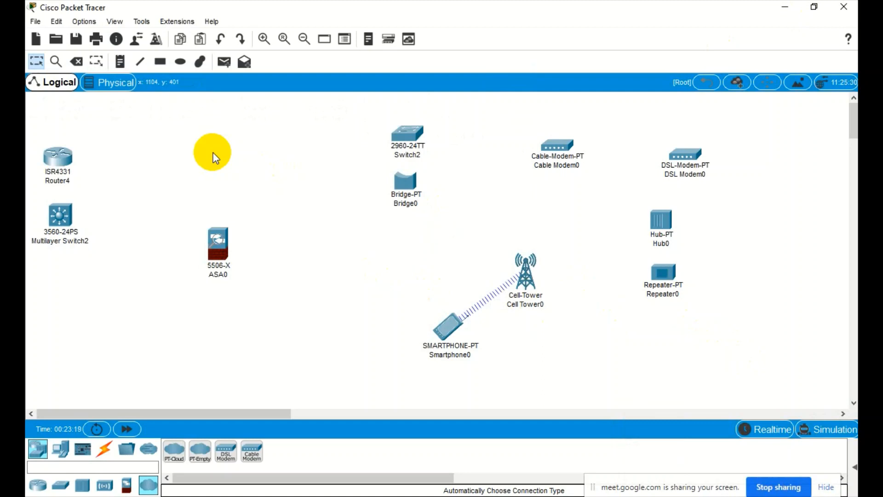
Select all eleven devices, delete them after confirming, and return to the Select tool.
click(61, 449)
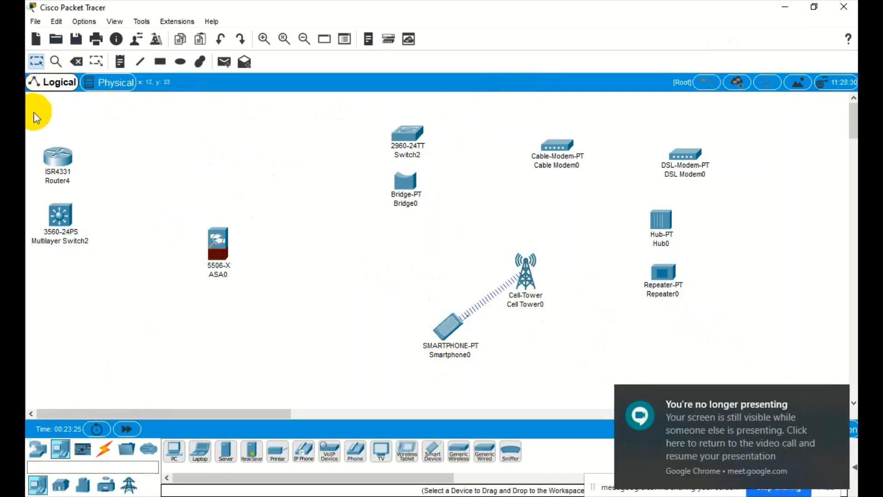
drag(34, 112, 738, 378)
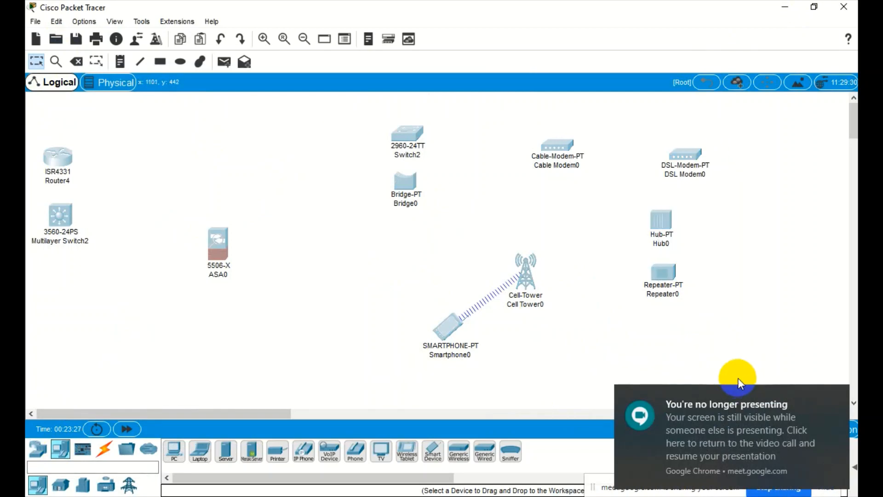
key(Delete)
key(Return)
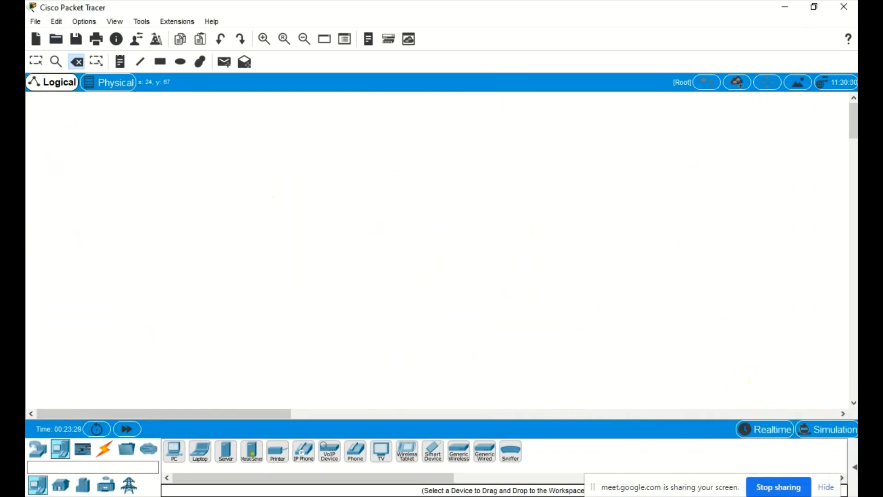
click(36, 61)
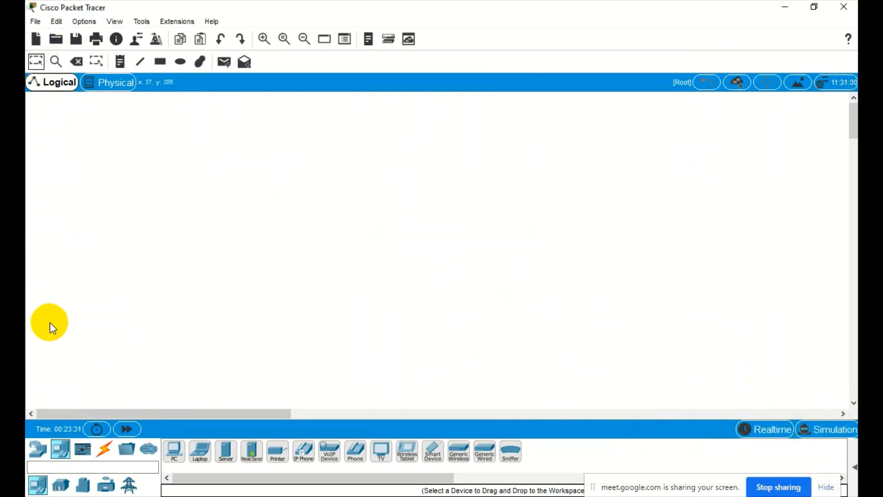
click(174, 450)
click(172, 320)
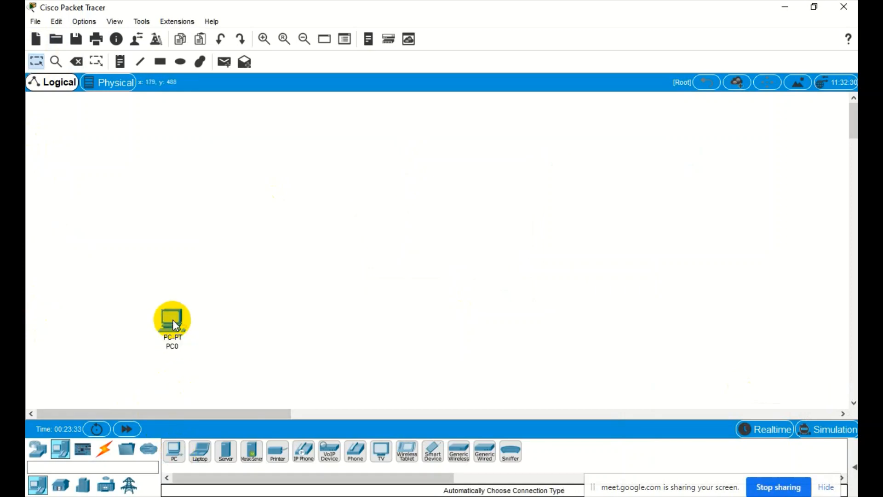
click(200, 451)
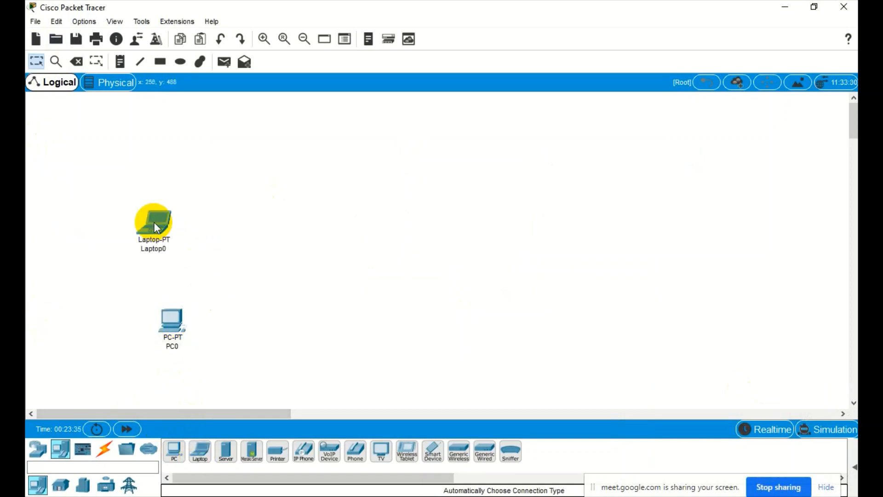
click(226, 451)
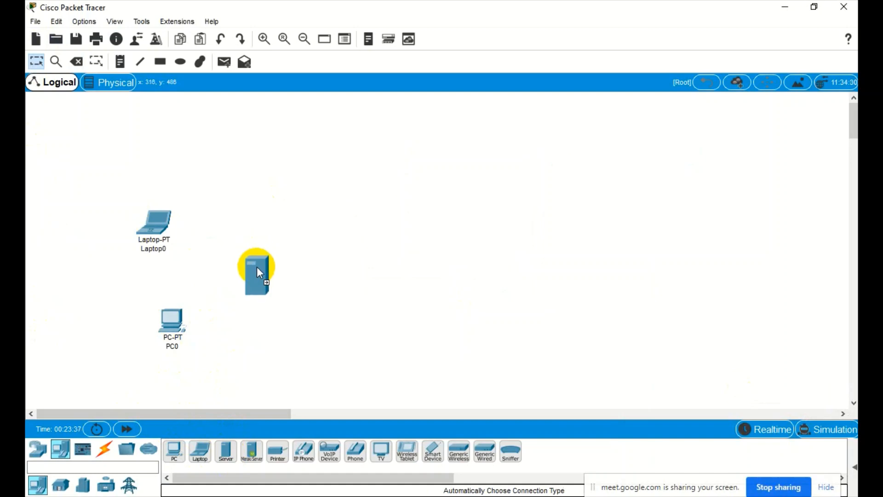
click(260, 272)
click(252, 451)
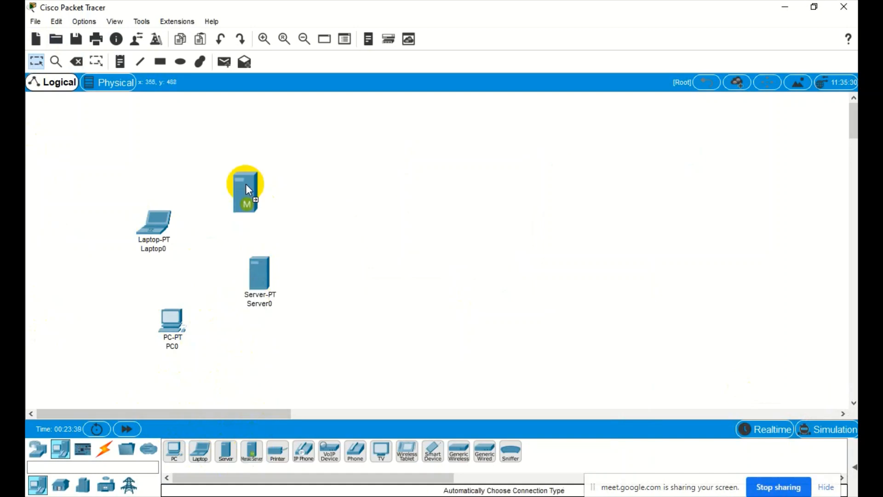
click(246, 184)
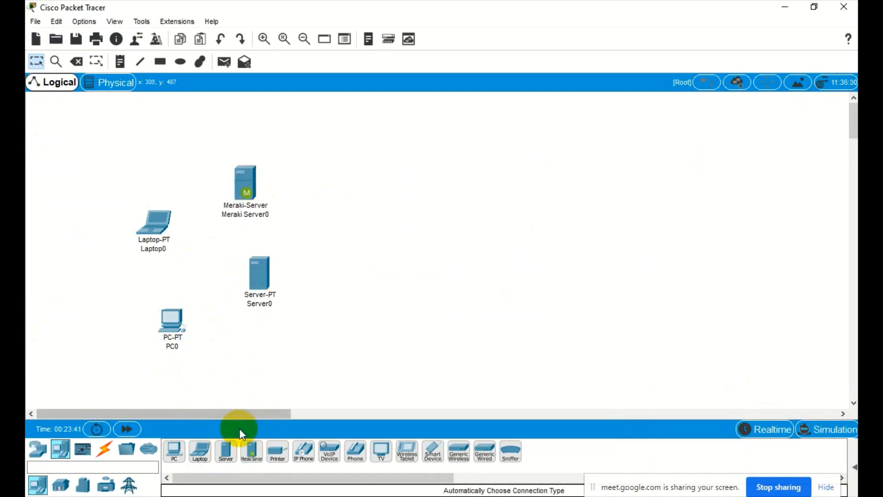
click(273, 453)
click(86, 271)
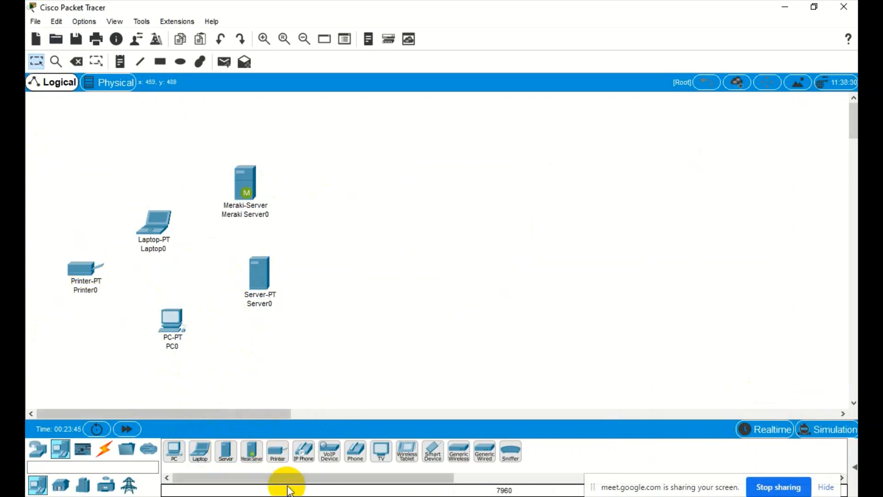
click(307, 458)
click(327, 312)
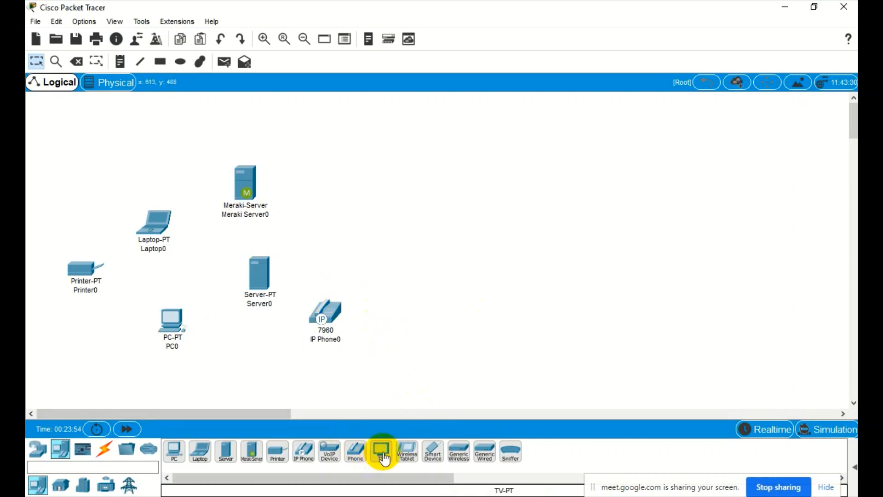
click(382, 453)
click(417, 258)
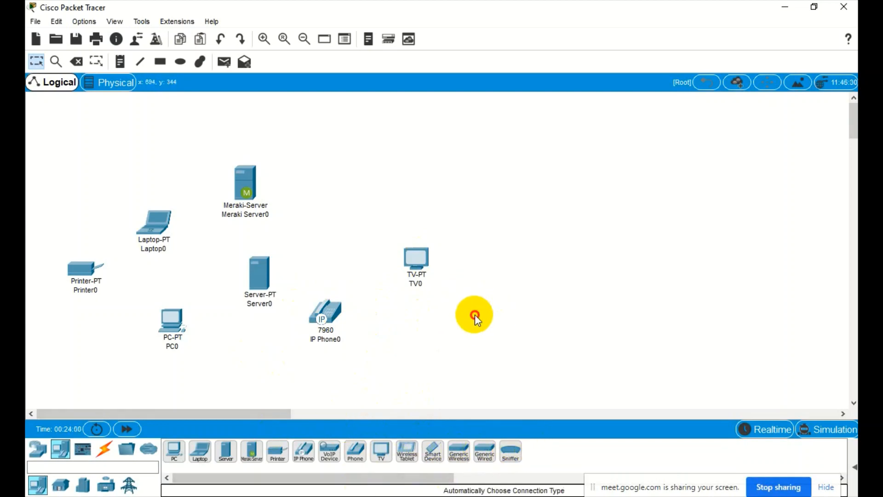
drag(474, 313, 69, 183)
key(Delete)
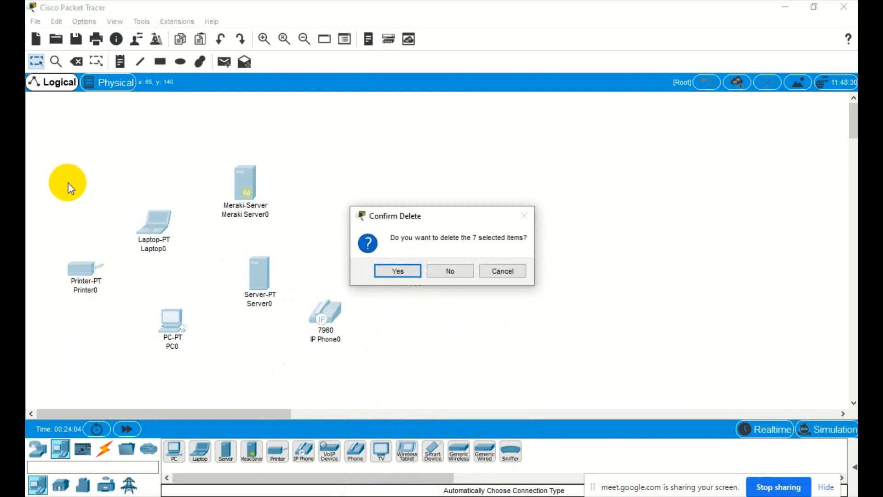
key(Return)
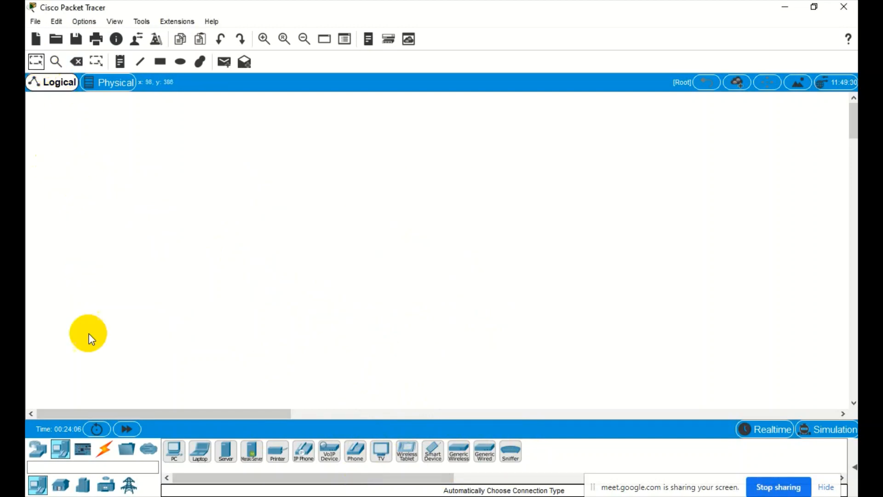
Place an air conditioner, coffee maker and Bluetooth speaker from the Home IoT devices.
click(61, 487)
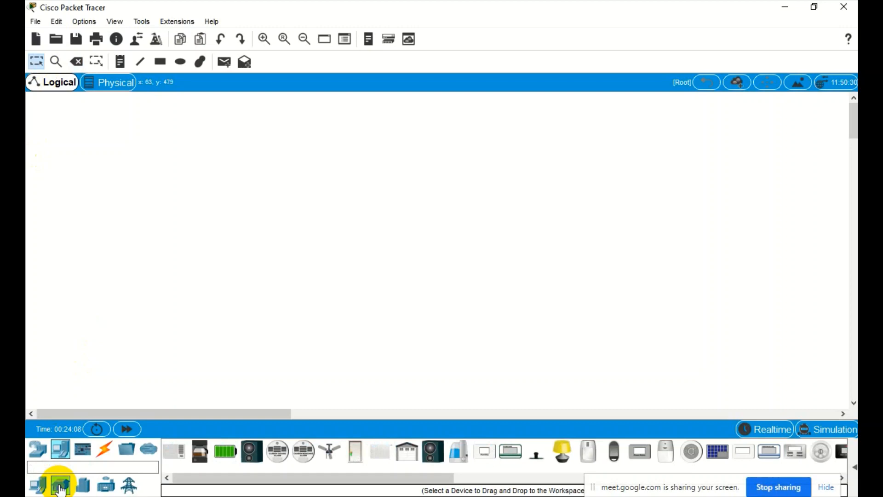
drag(202, 477, 171, 481)
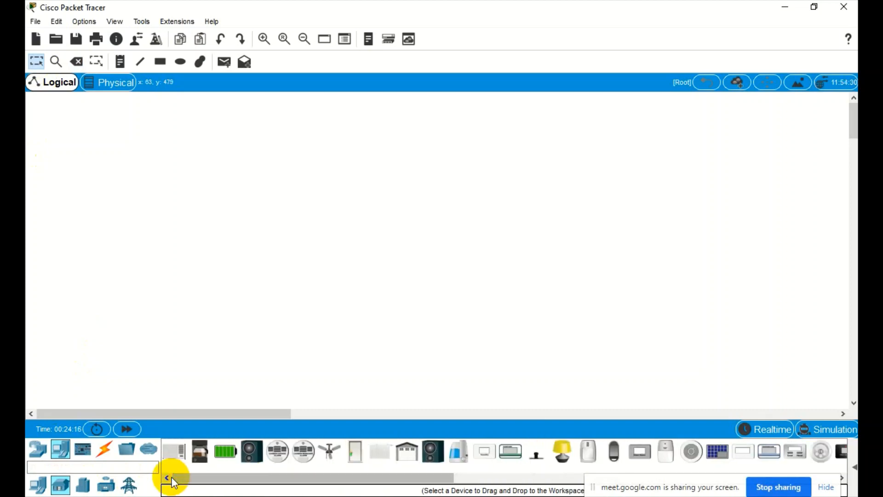
click(174, 455)
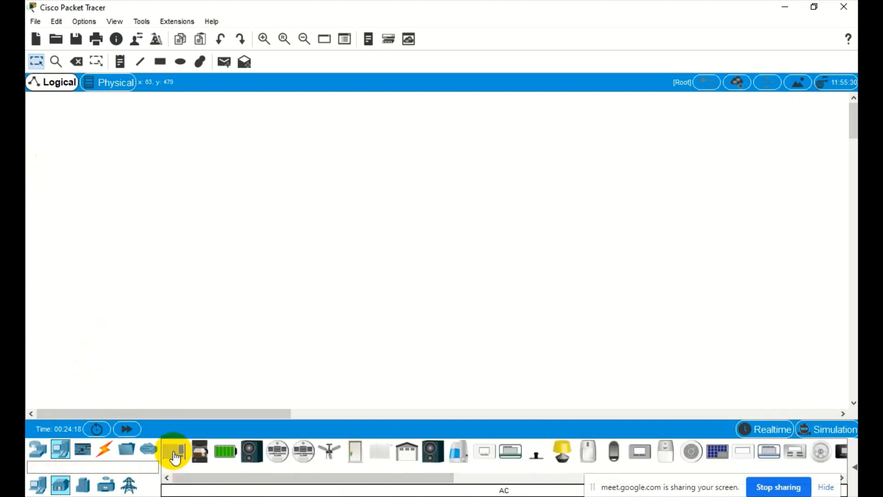
click(163, 314)
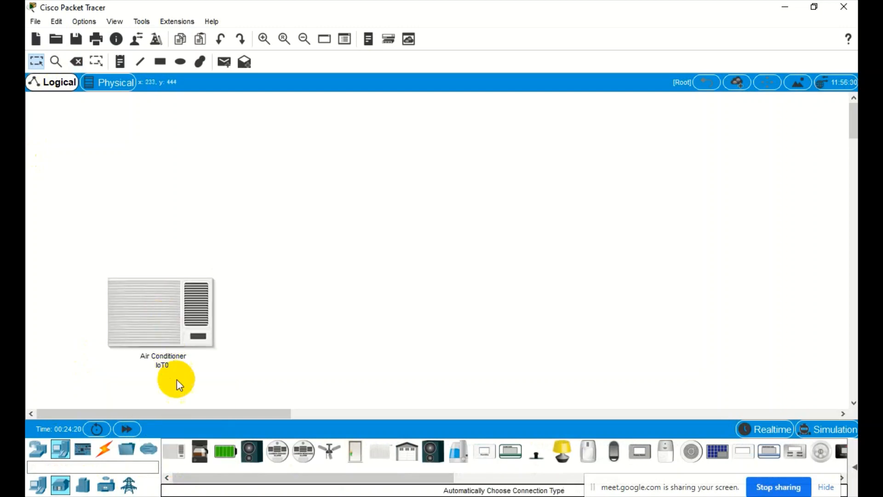
click(200, 455)
click(271, 233)
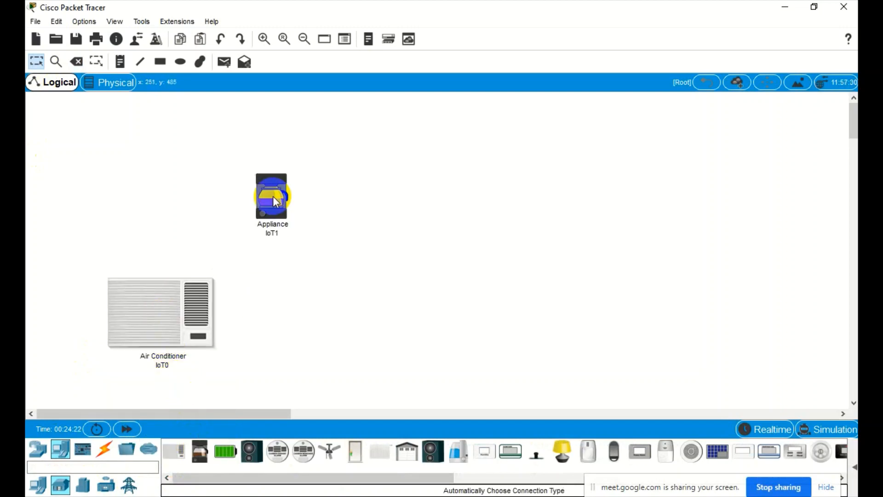
click(233, 454)
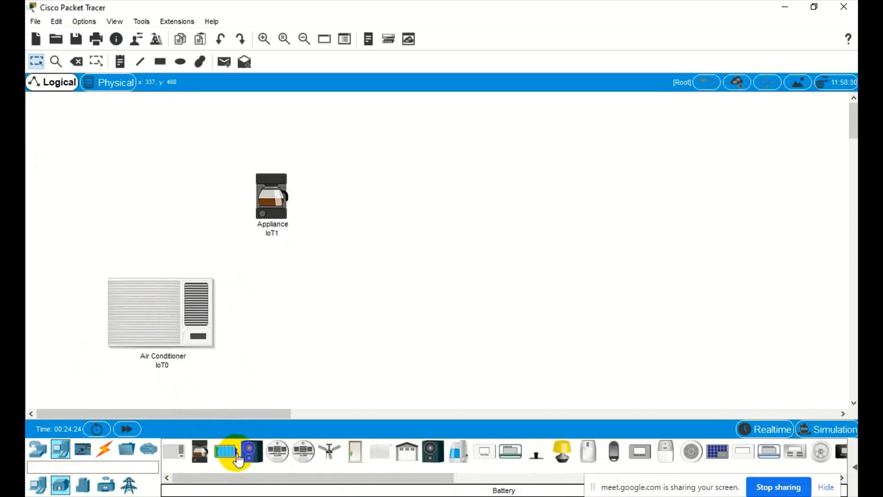
click(249, 452)
click(435, 180)
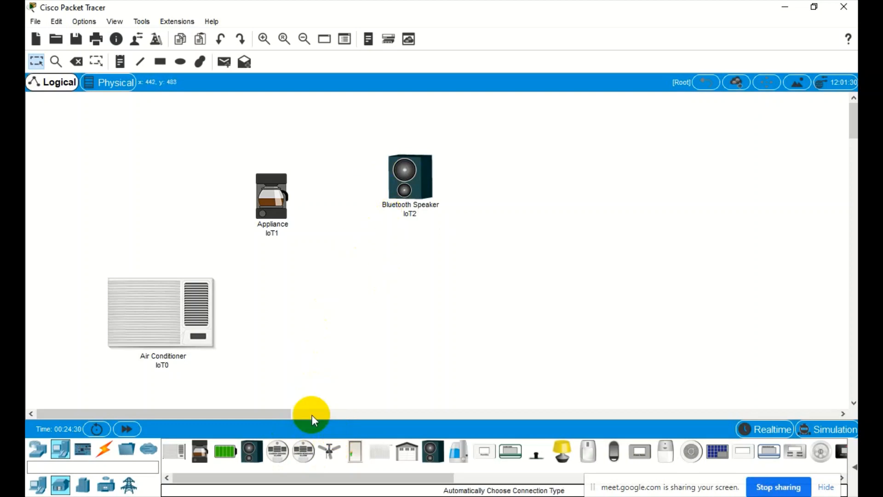
Add the ceiling fan to the canvas as IoT3.
click(329, 451)
click(529, 217)
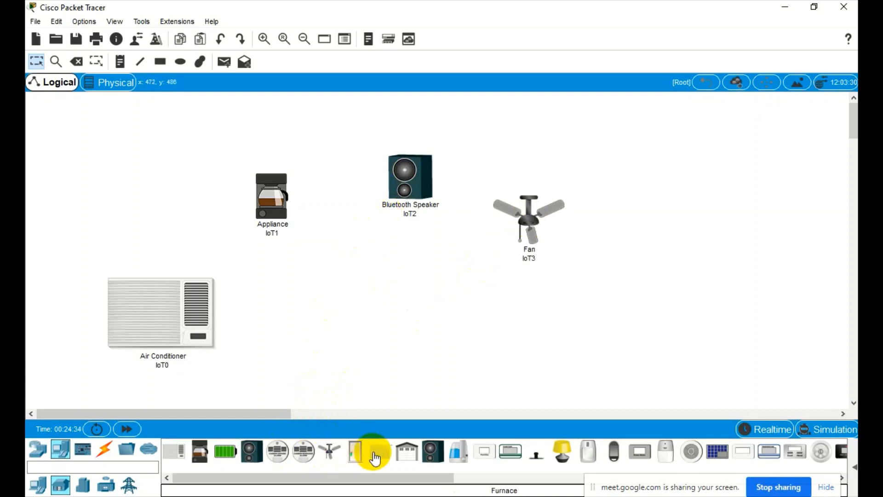
scroll(374, 453, down, 5)
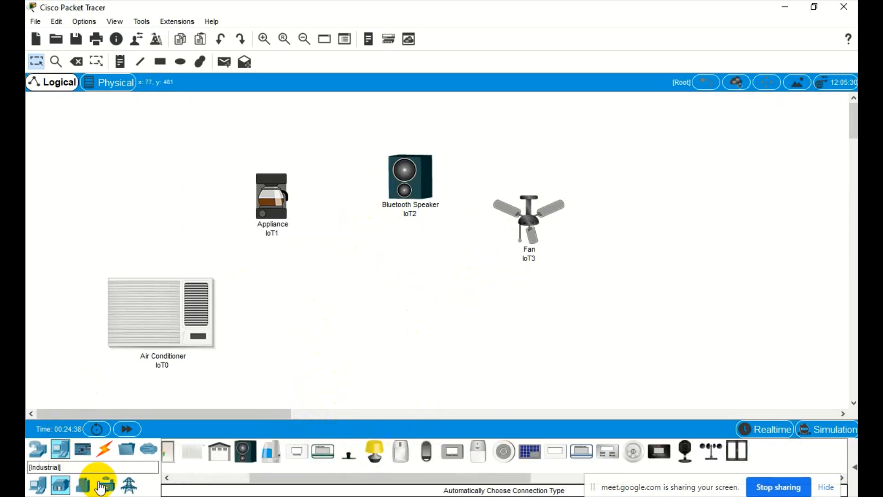
Place a Smart City Atm Pressure Monitor as IoT4 on the right and open its details.
click(82, 485)
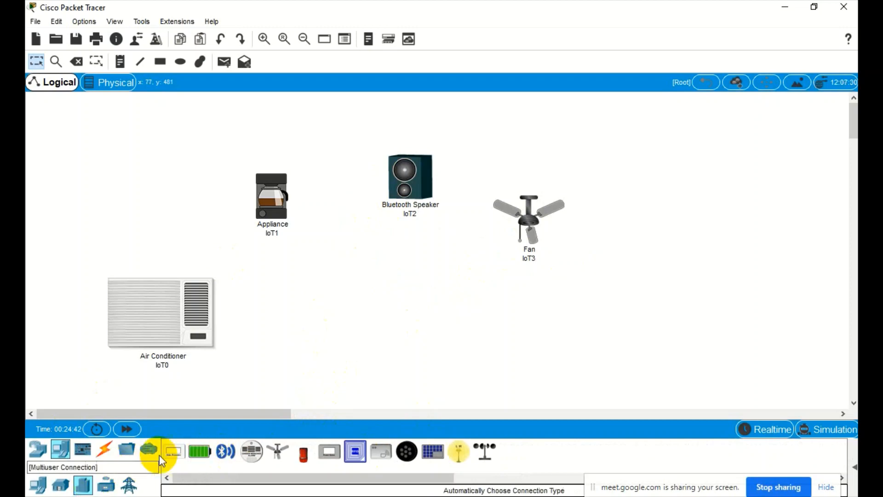
click(177, 456)
drag(176, 456, 712, 166)
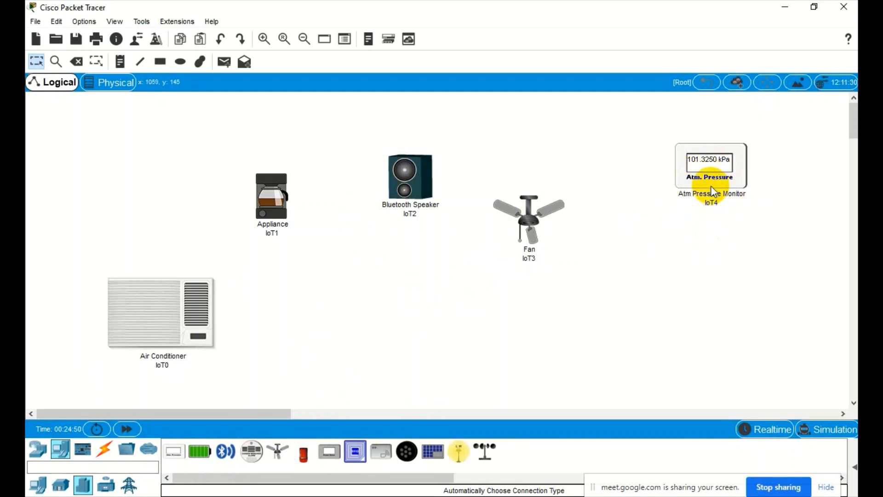
click(689, 165)
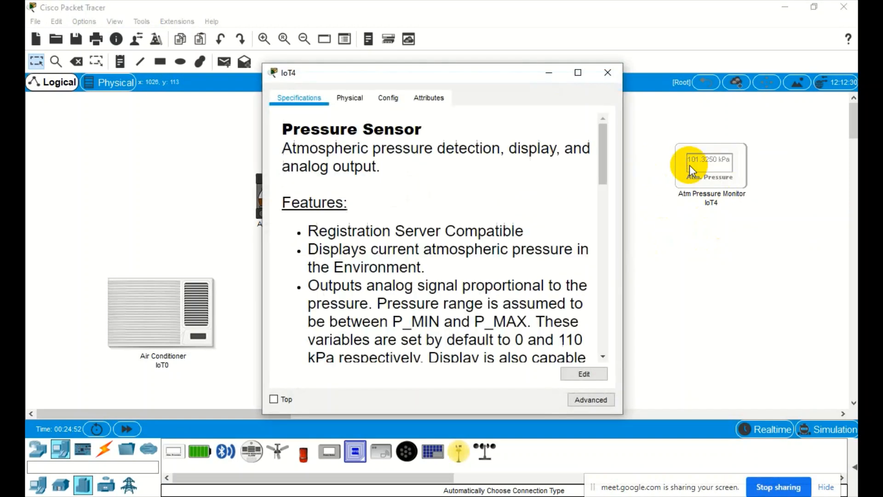
scroll(490, 178, down, 15)
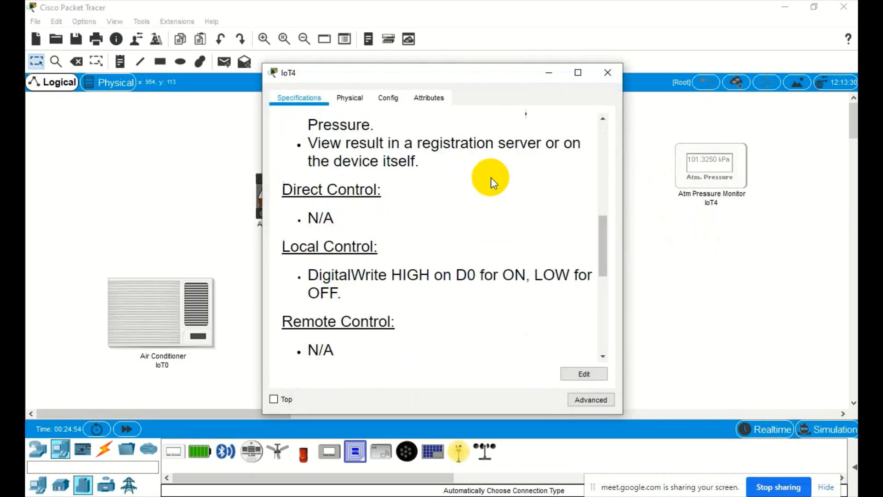
click(607, 74)
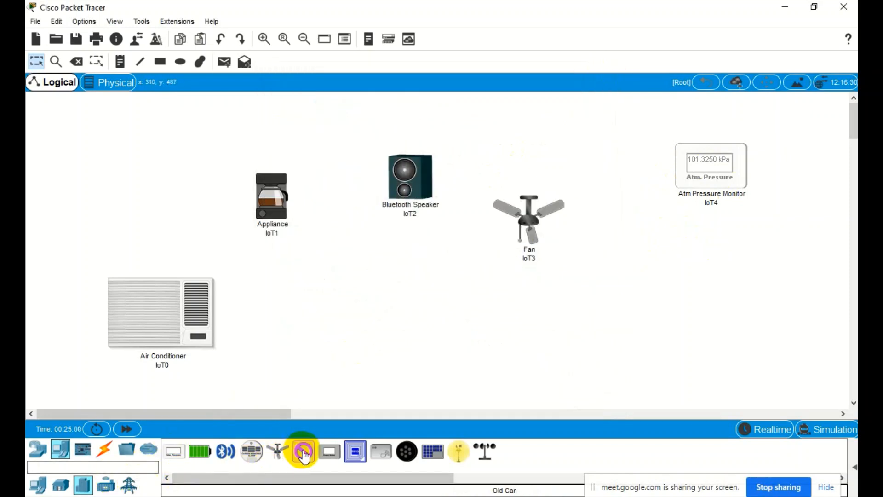
click(354, 456)
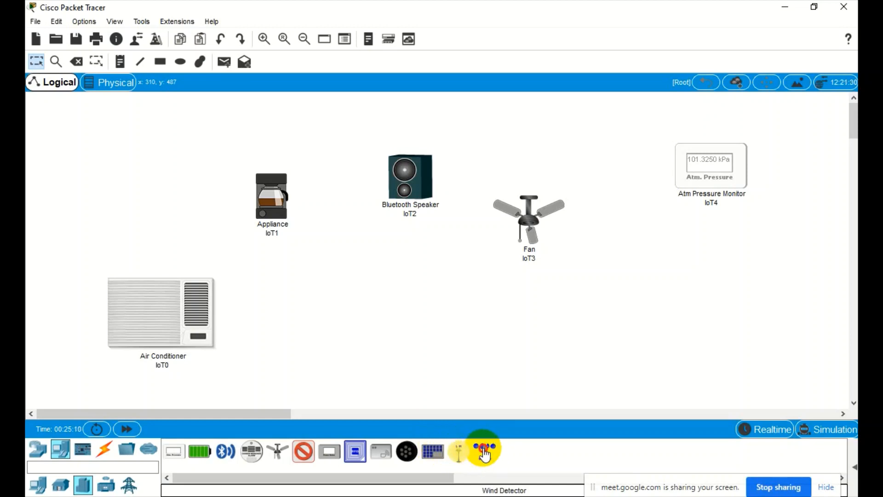
Place a Wind Detector from Smart City below the ceiling fan.
drag(484, 453, 567, 351)
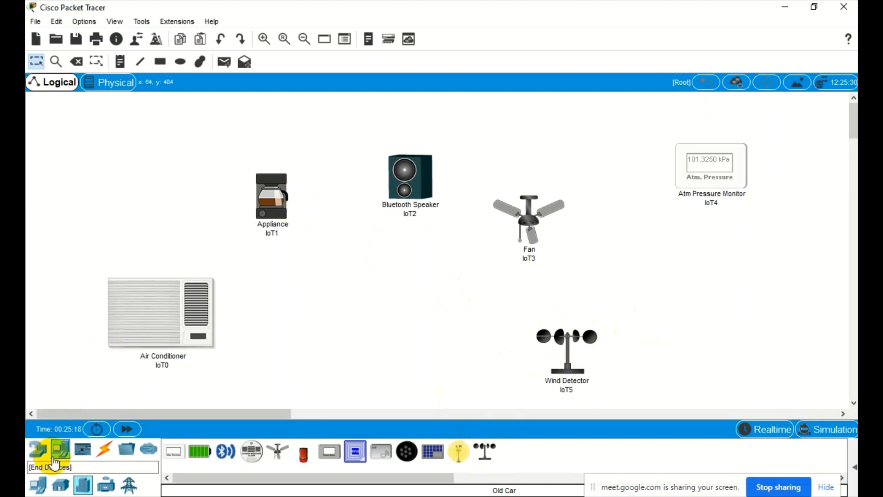
click(105, 484)
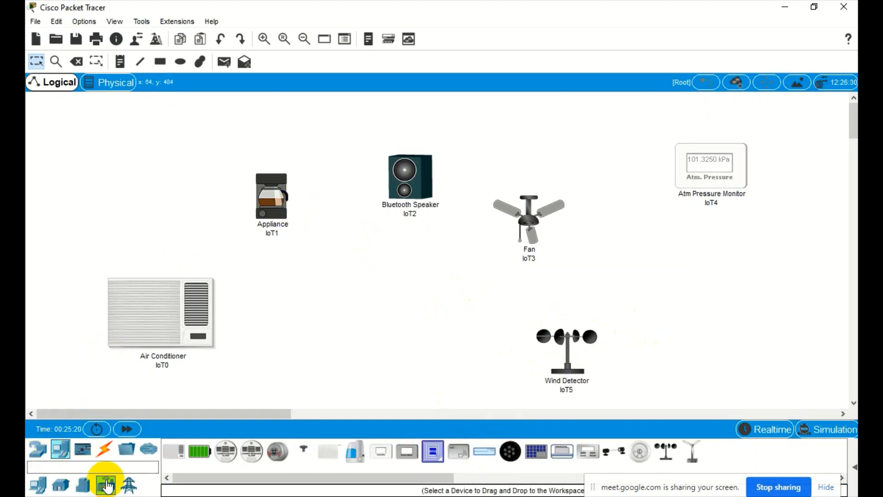
drag(187, 481, 170, 481)
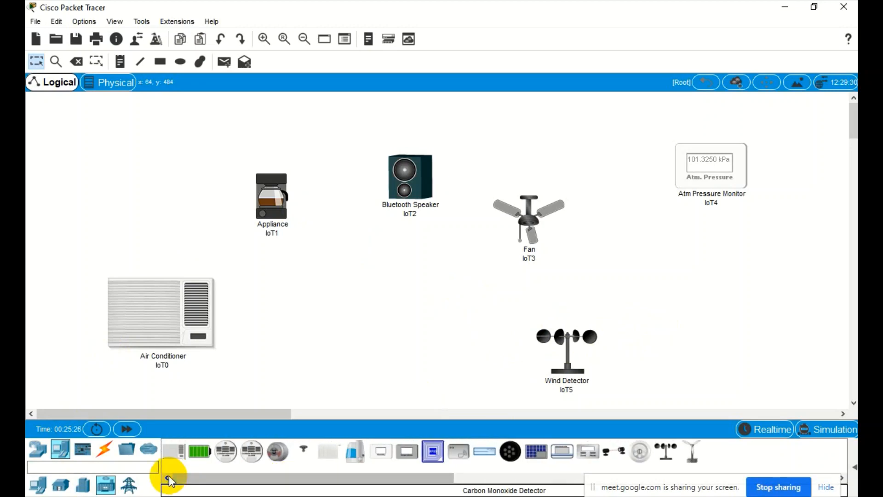
Add a Power Grid Wind Turbine and Solar Panel near the centre, then select every device.
click(130, 486)
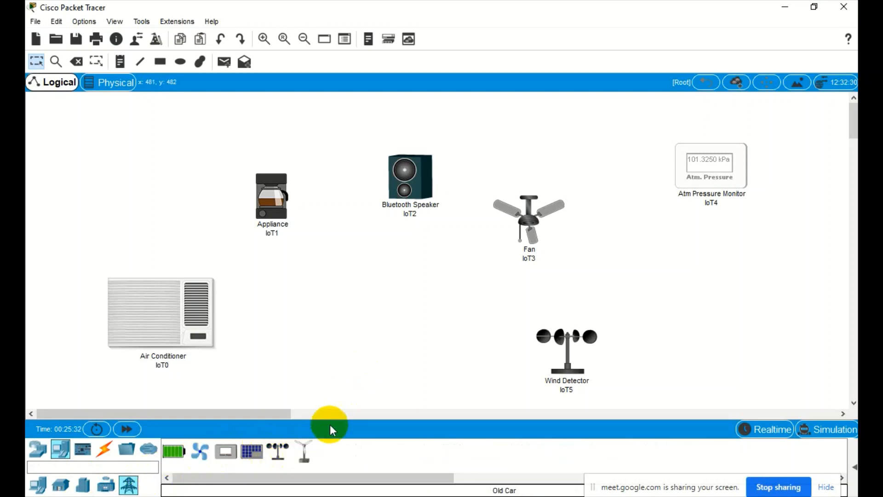
click(303, 456)
click(401, 290)
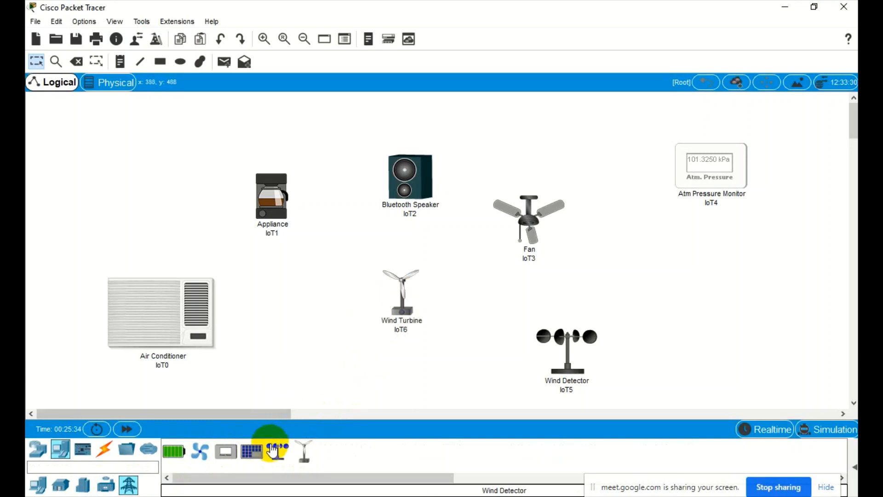
click(252, 452)
click(352, 287)
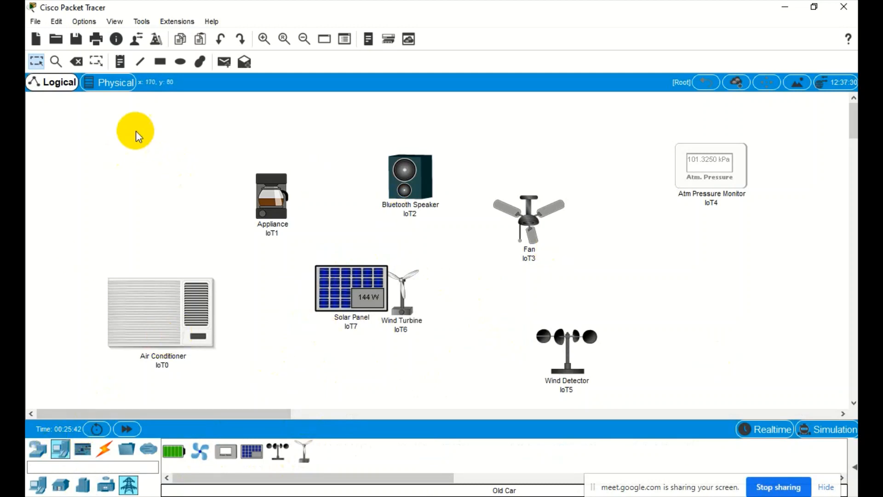
drag(69, 118, 750, 387)
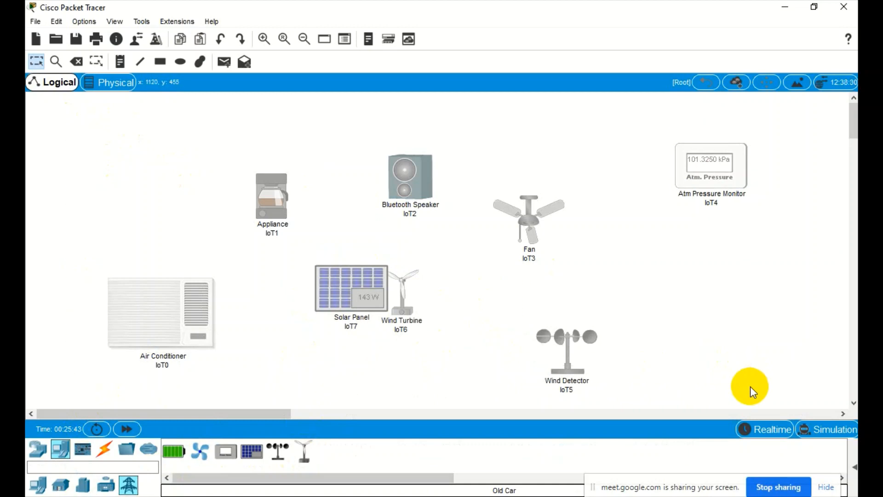
Delete all eight selected IoT devices with confirmation, then list the connection cable types.
key(Delete)
key(Return)
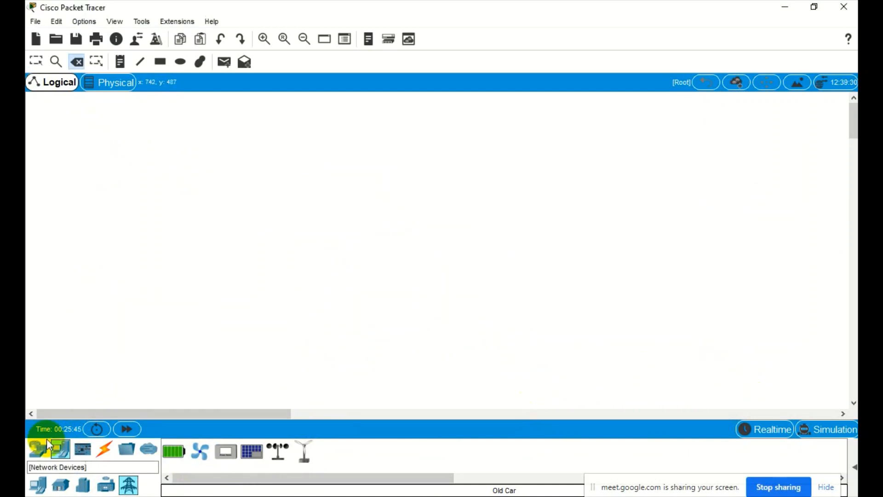
click(91, 450)
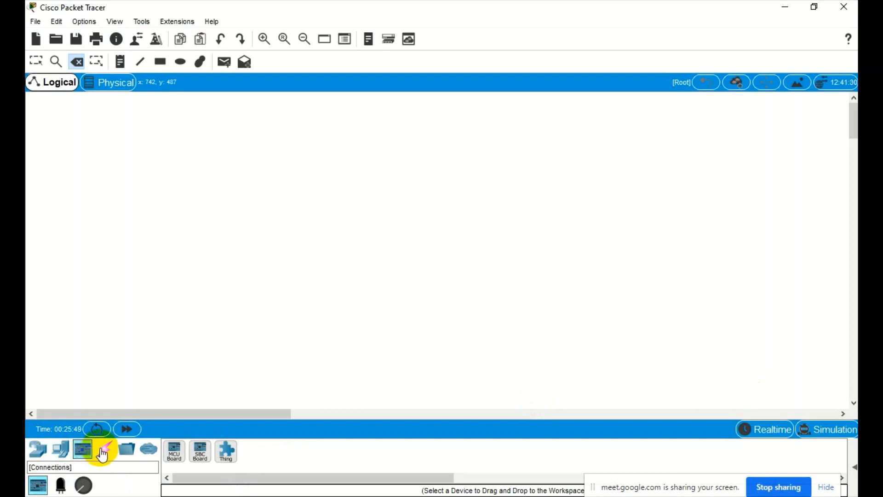
click(105, 451)
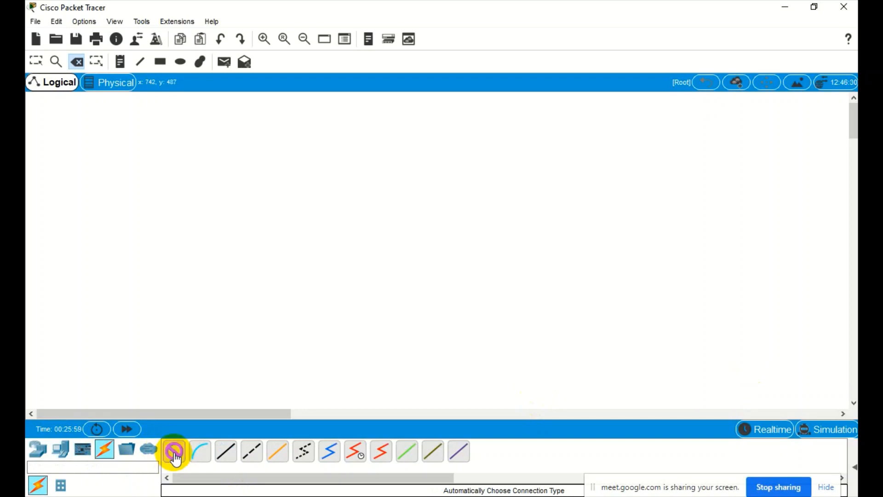
Place two ISR4331 routers, Router5 and Router6, side by side on the canvas.
click(37, 448)
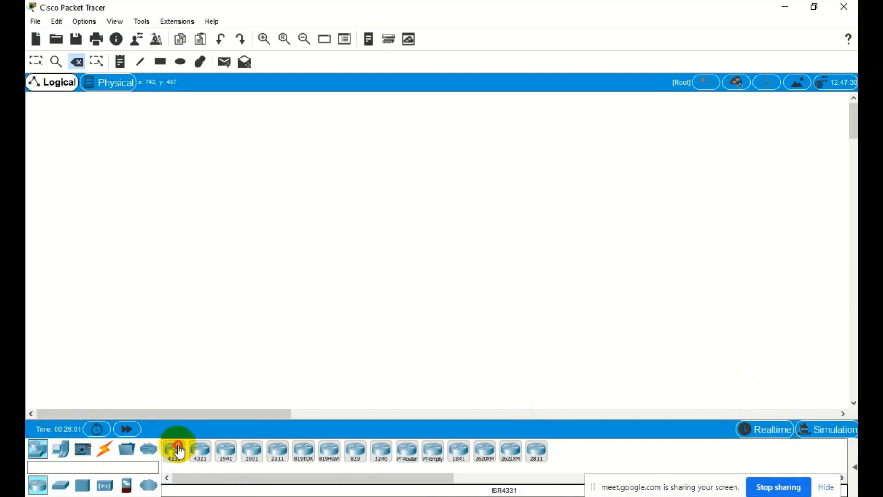
click(179, 451)
click(273, 226)
click(174, 450)
click(394, 252)
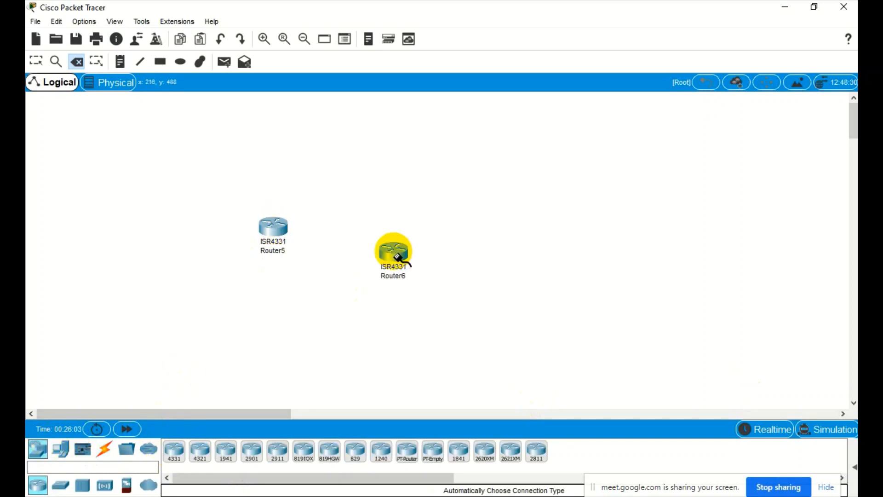
Place five generic PCs and a laptop around the two routers.
click(63, 449)
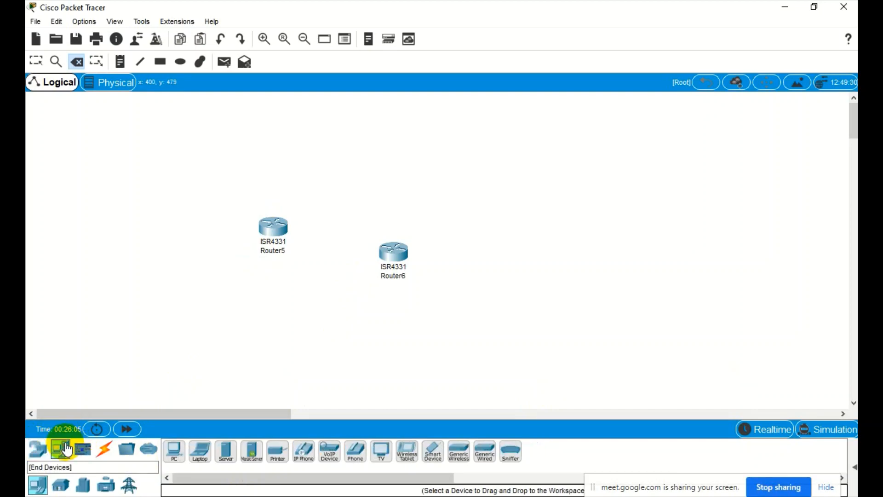
click(172, 451)
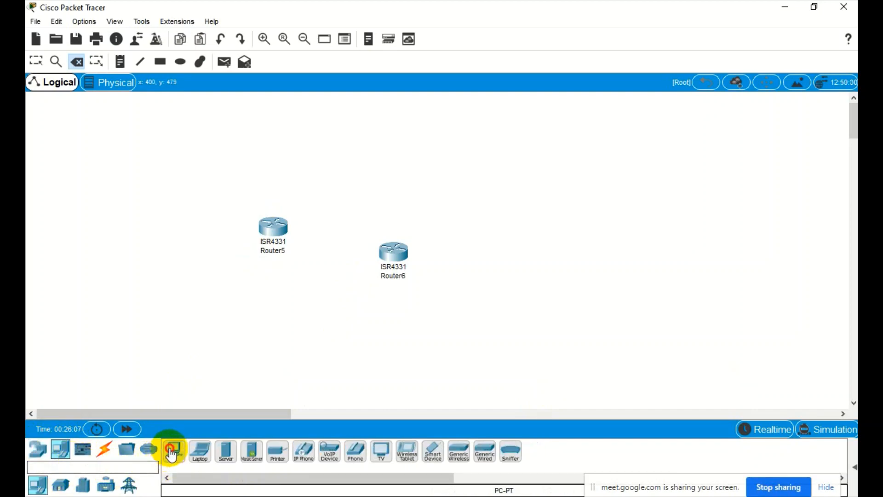
click(65, 327)
click(173, 450)
click(191, 347)
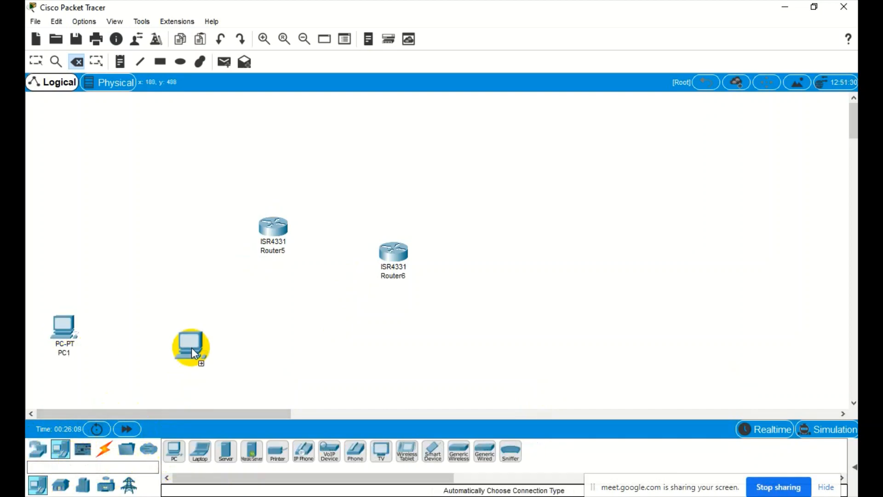
click(205, 446)
drag(177, 457, 261, 390)
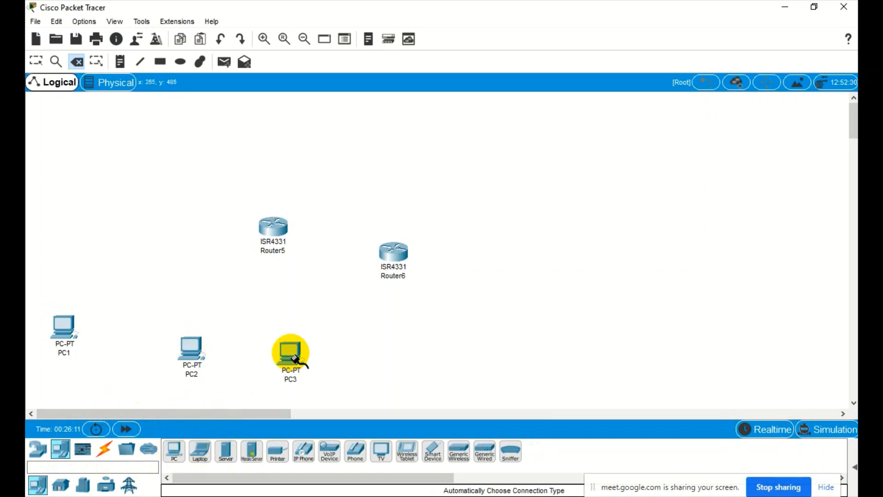
click(397, 247)
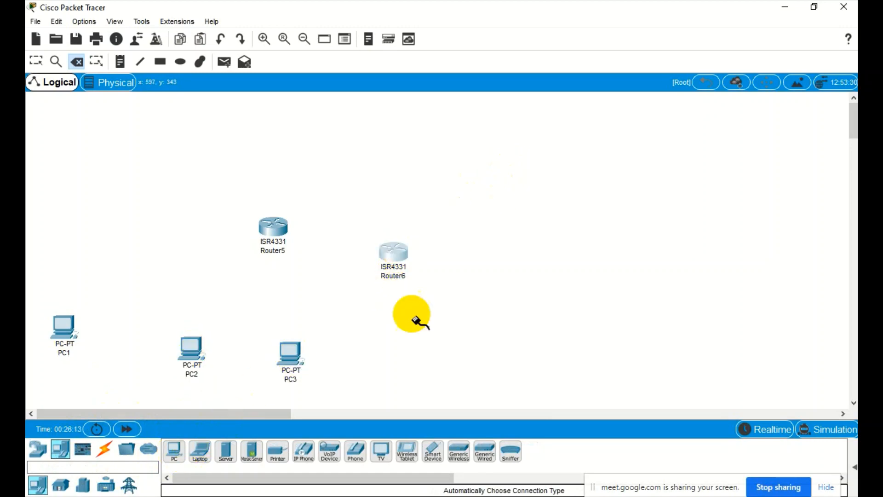
drag(175, 450, 602, 260)
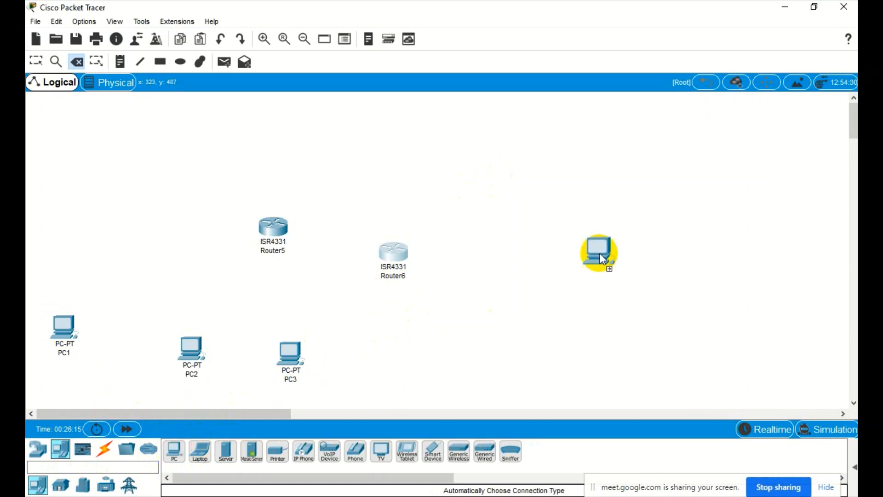
drag(184, 446, 512, 352)
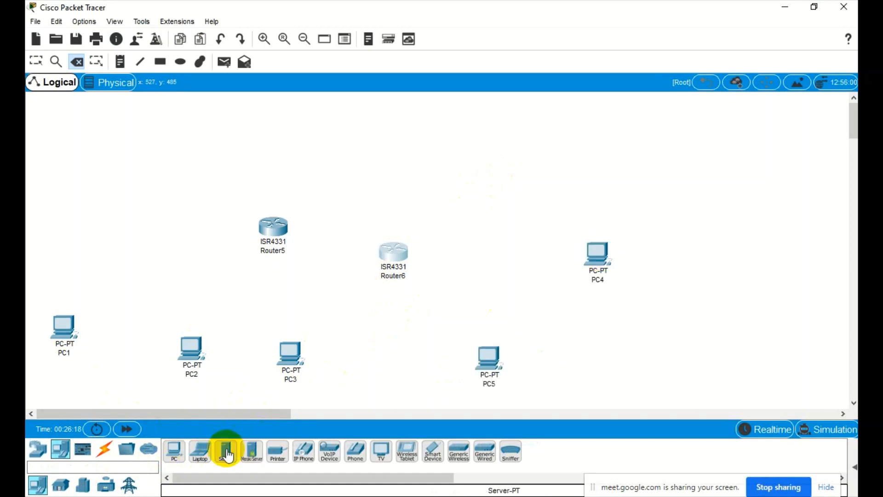
click(410, 394)
Cable Router5 to PC1 and PC2 with the automatic connection cable.
click(276, 239)
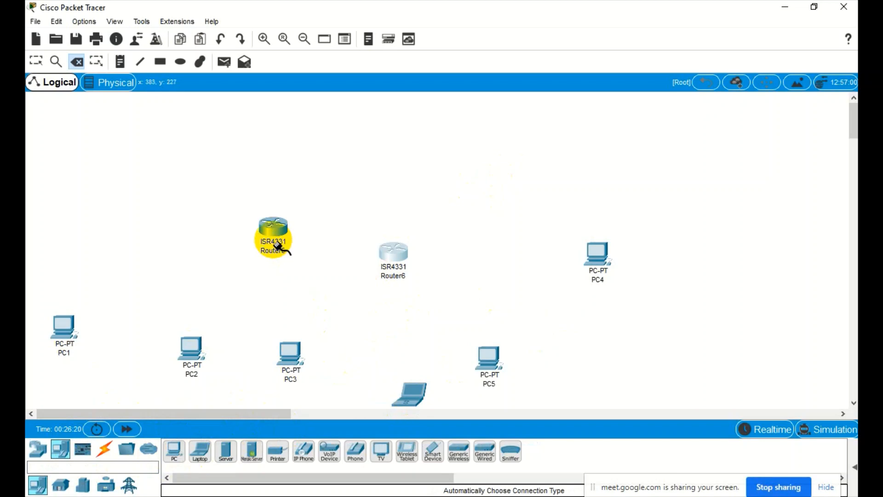
click(62, 320)
click(102, 452)
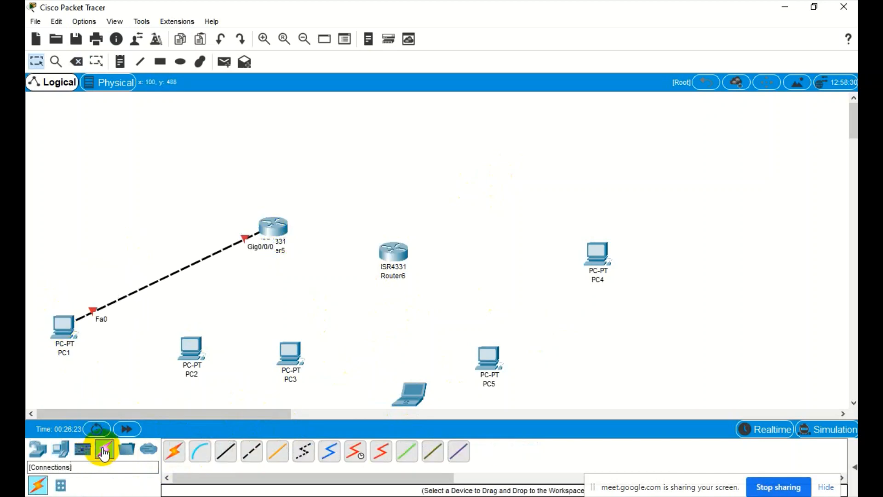
click(267, 240)
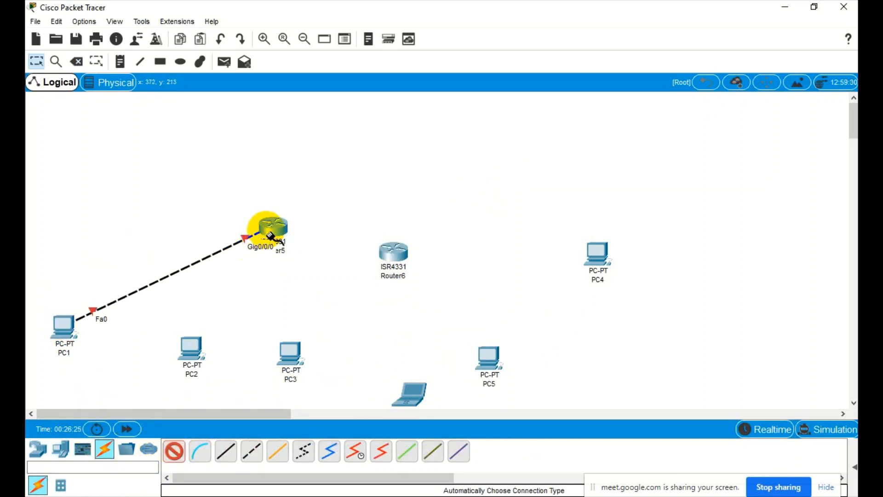
click(190, 353)
click(175, 453)
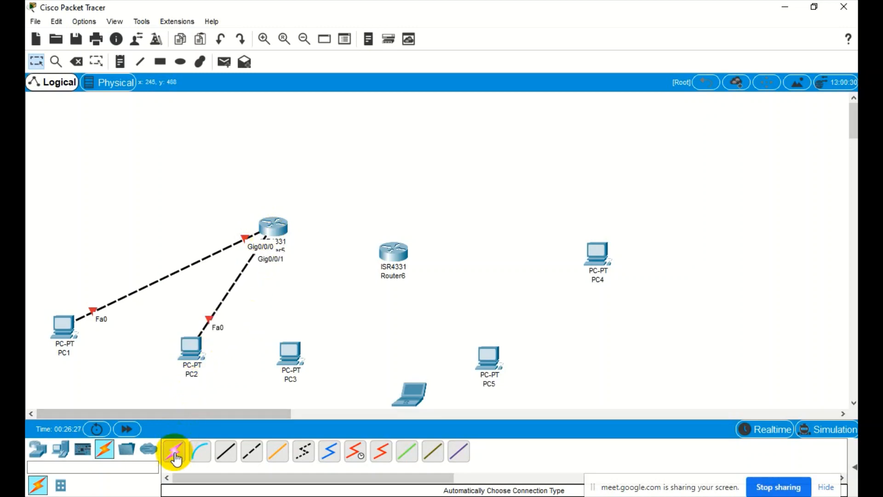
Try cabling Router5 to PC3, dismissing the connection error twice.
click(277, 225)
click(289, 349)
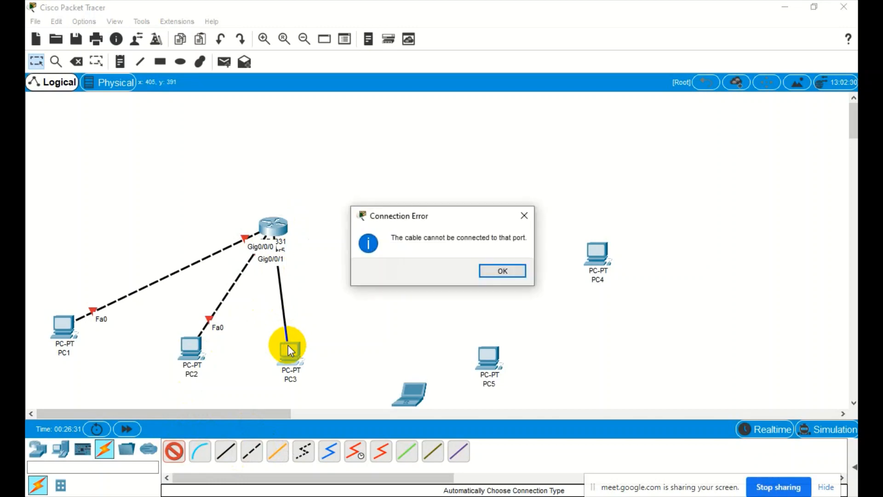
click(510, 270)
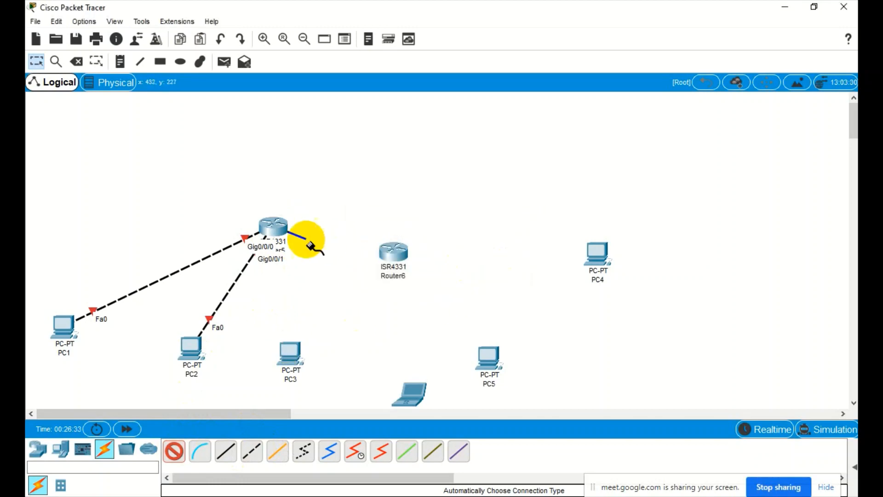
click(295, 355)
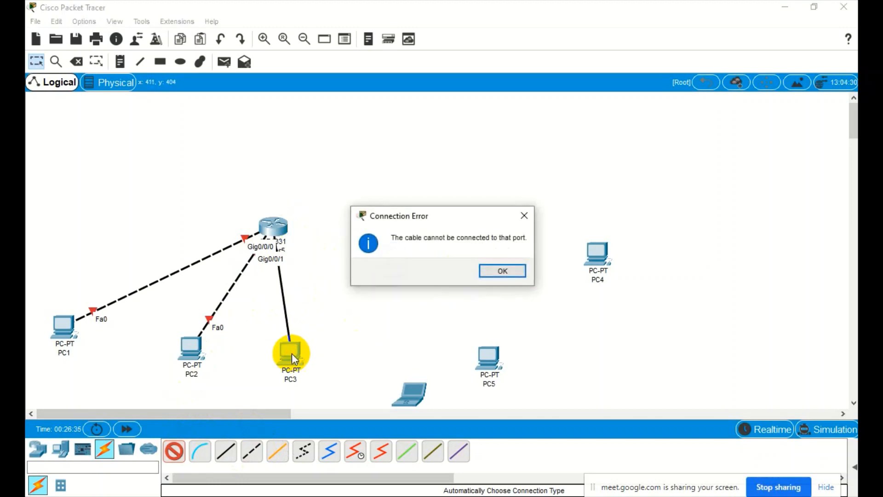
click(509, 268)
Delete the failed cable, show the router models, and return to the Select tool.
click(76, 61)
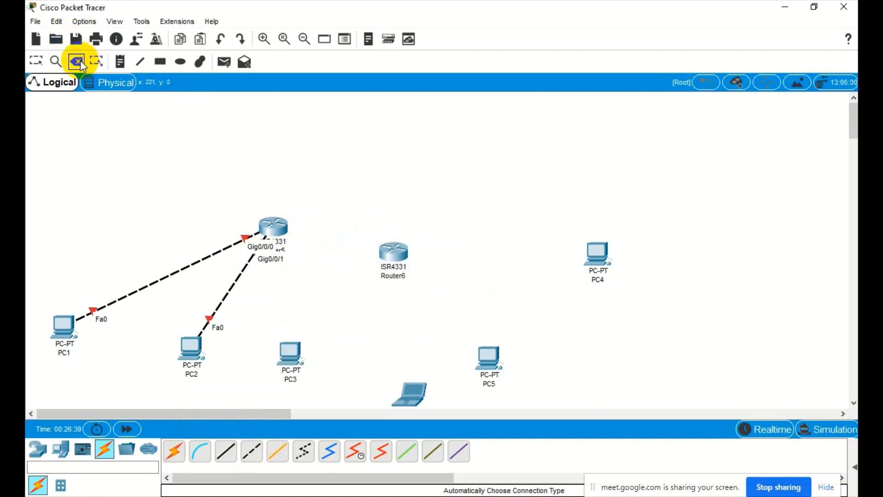
mouse_move(271, 225)
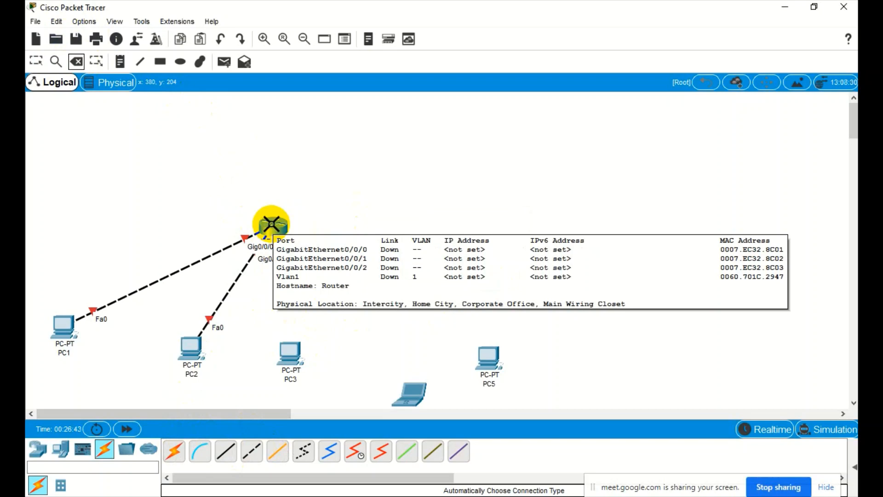
mouse_move(292, 359)
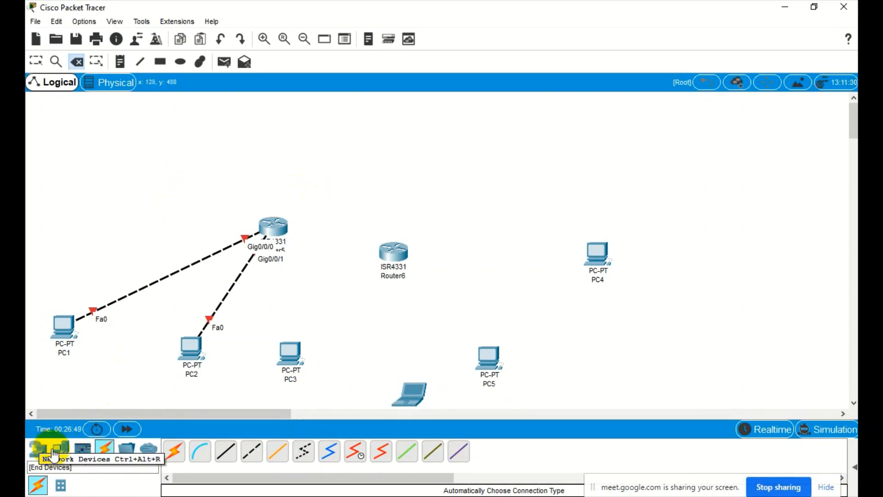
click(37, 449)
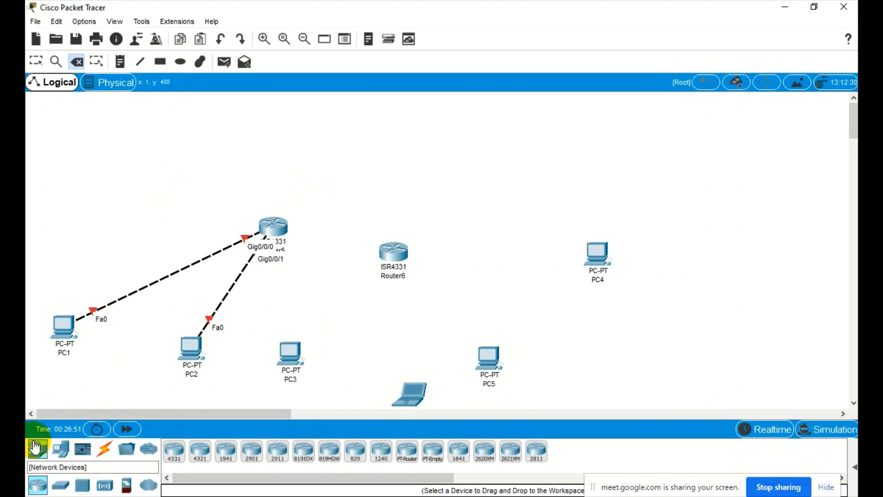
click(36, 60)
click(270, 223)
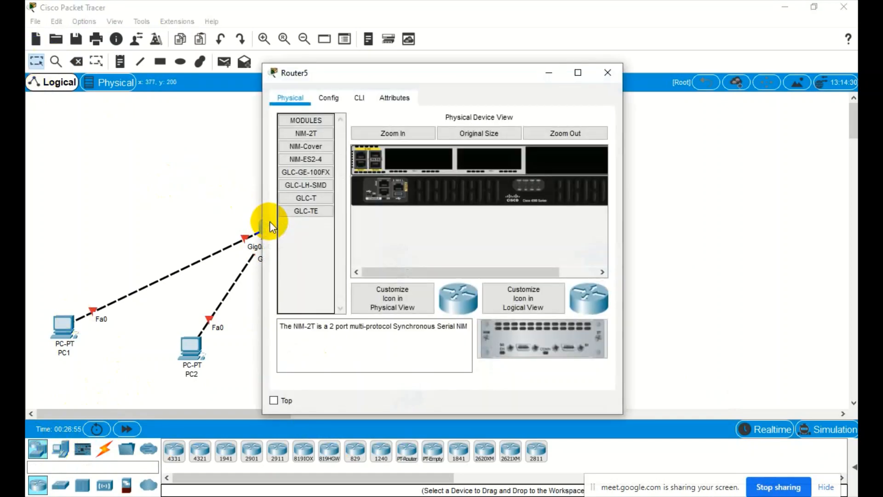
click(578, 72)
drag(79, 106, 185, 94)
click(503, 262)
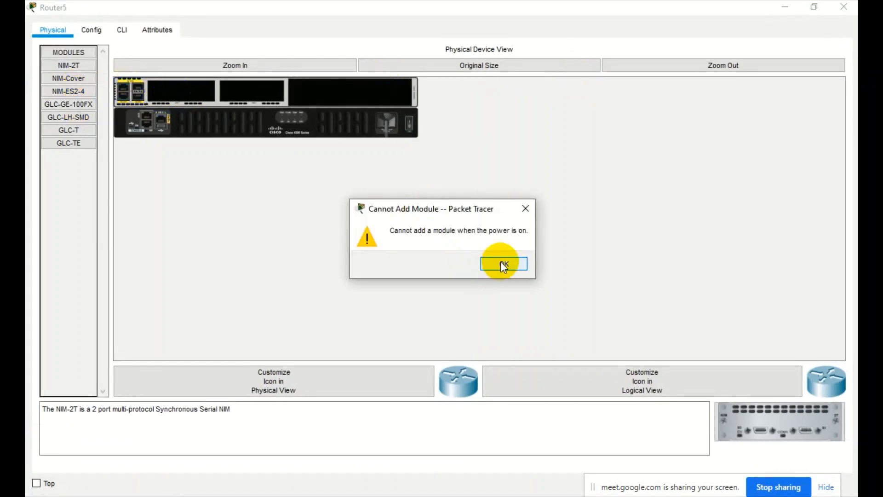
click(262, 67)
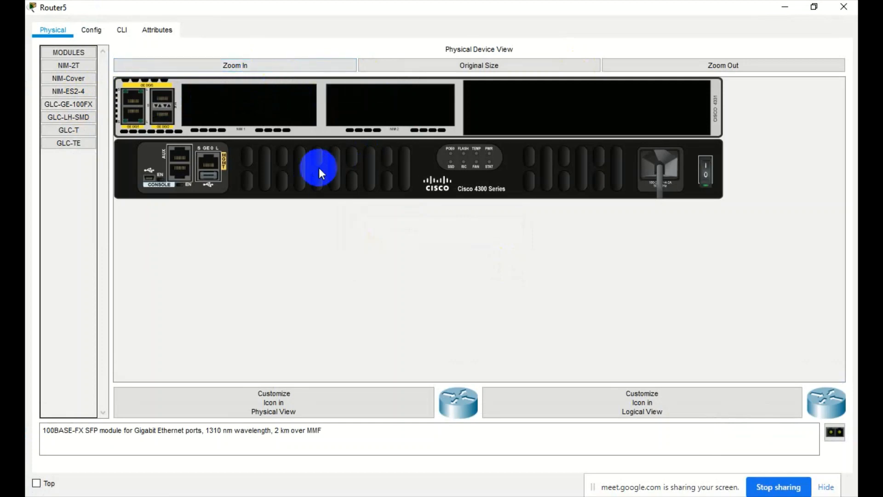
click(707, 178)
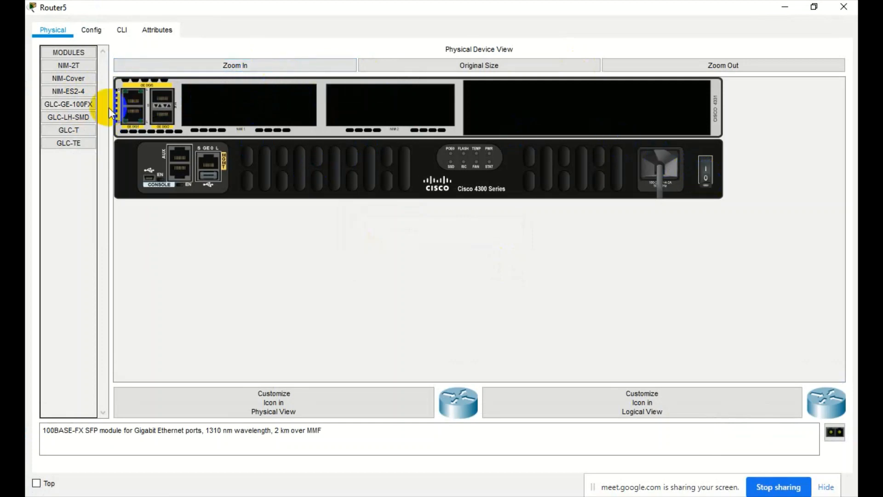
drag(83, 105, 269, 115)
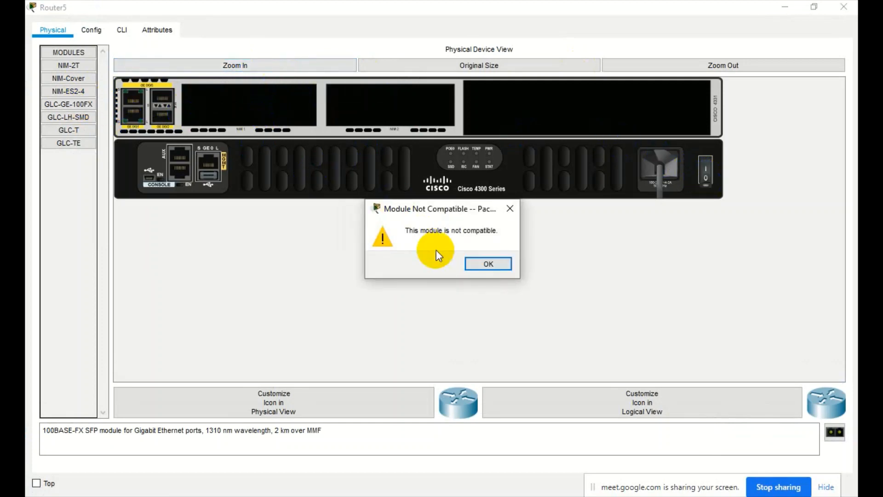
click(479, 264)
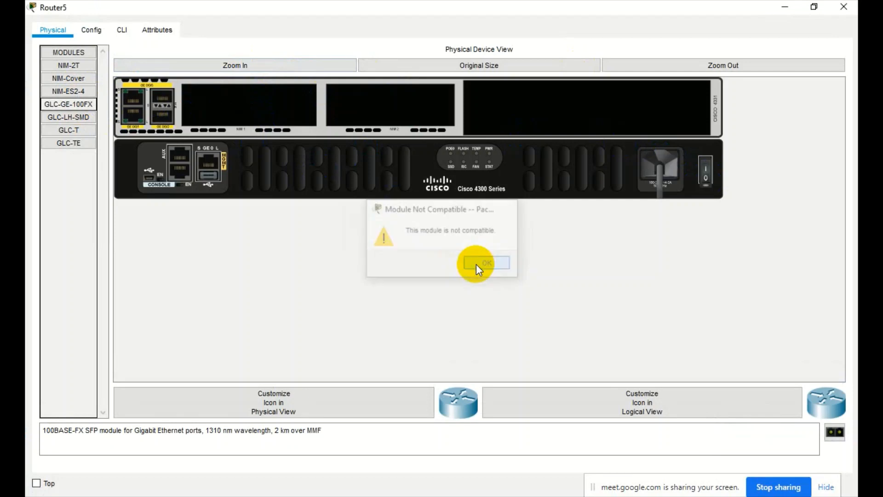
click(61, 117)
drag(61, 117, 296, 94)
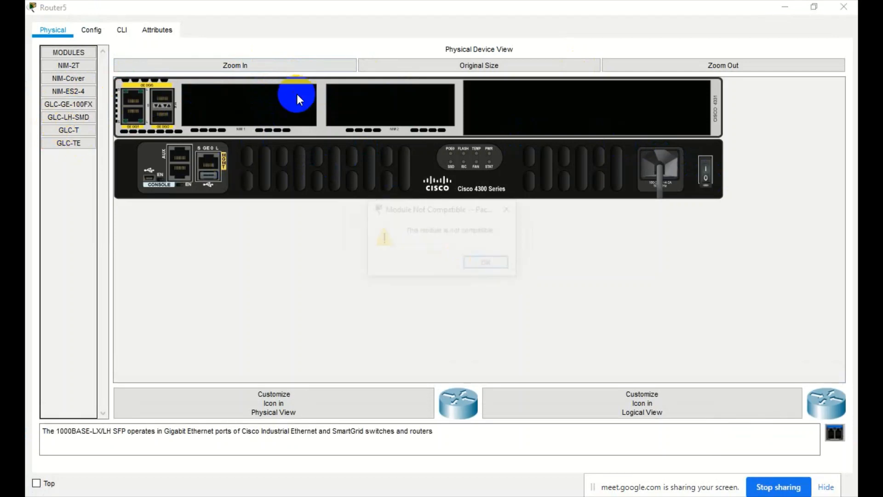
click(486, 264)
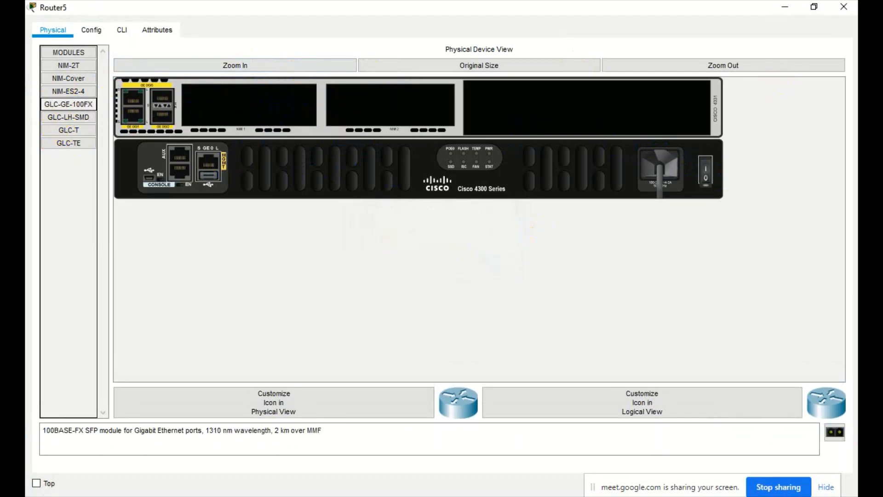
click(852, 10)
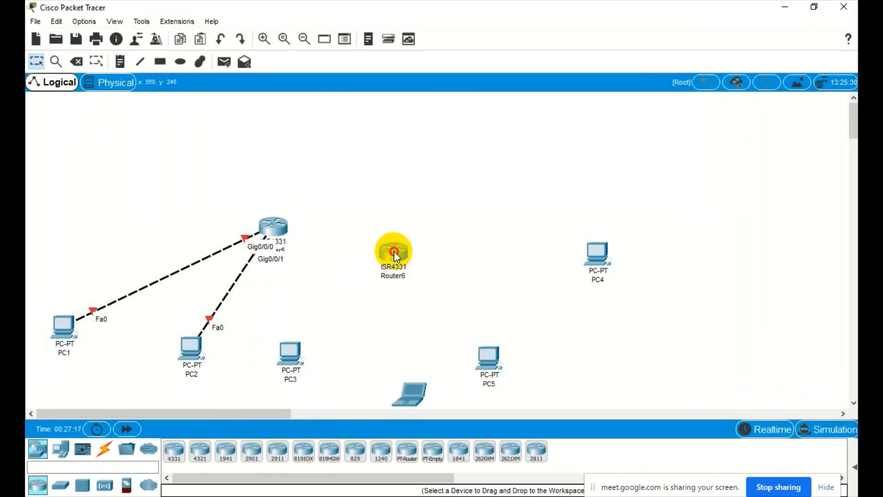
Delete Router6 from the canvas and confirm the removal.
drag(395, 250, 410, 230)
key(Delete)
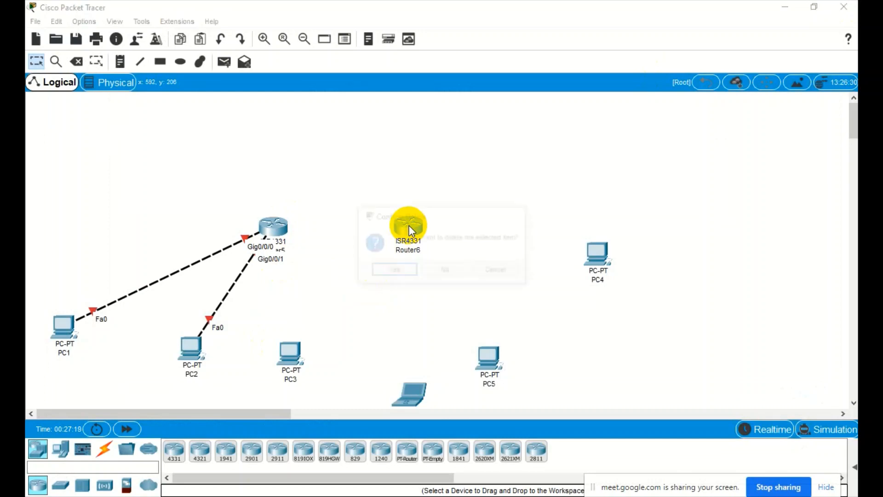
click(409, 228)
click(37, 62)
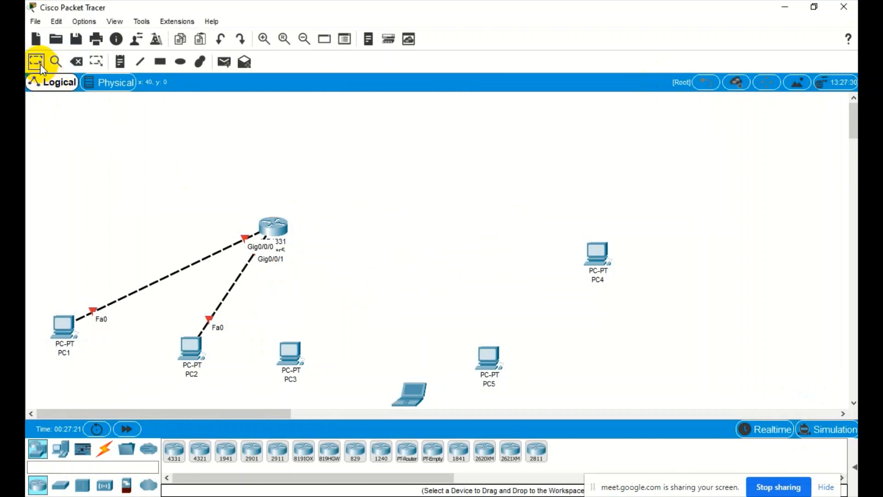
Place a 2901 router, Router7, and move PC3, Laptop1 and PC5 up near it.
click(256, 457)
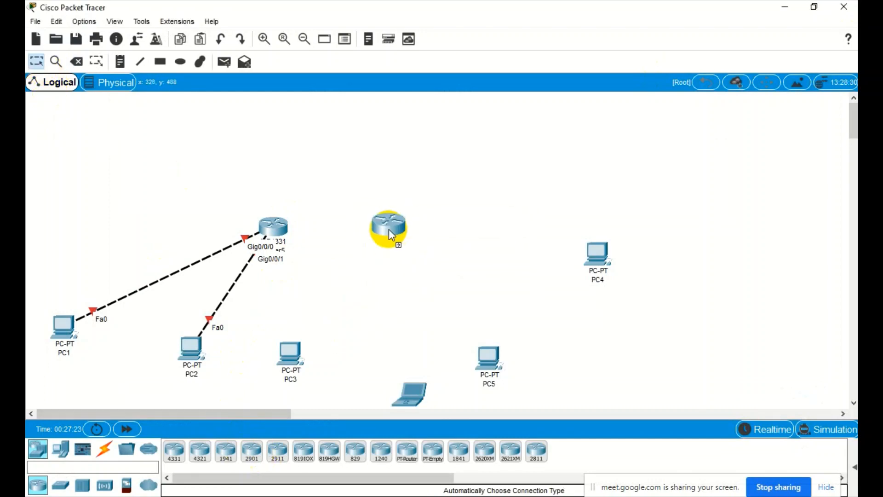
click(405, 203)
drag(289, 368, 332, 295)
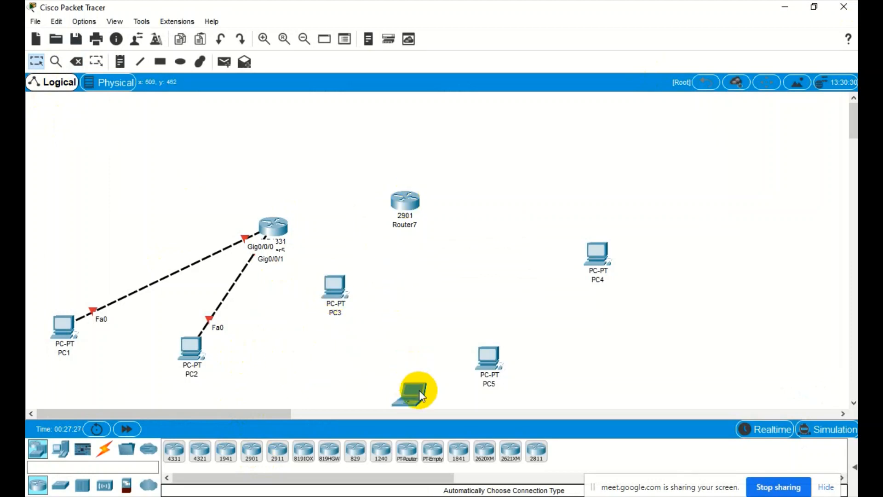
drag(413, 392, 415, 296)
drag(478, 356, 492, 311)
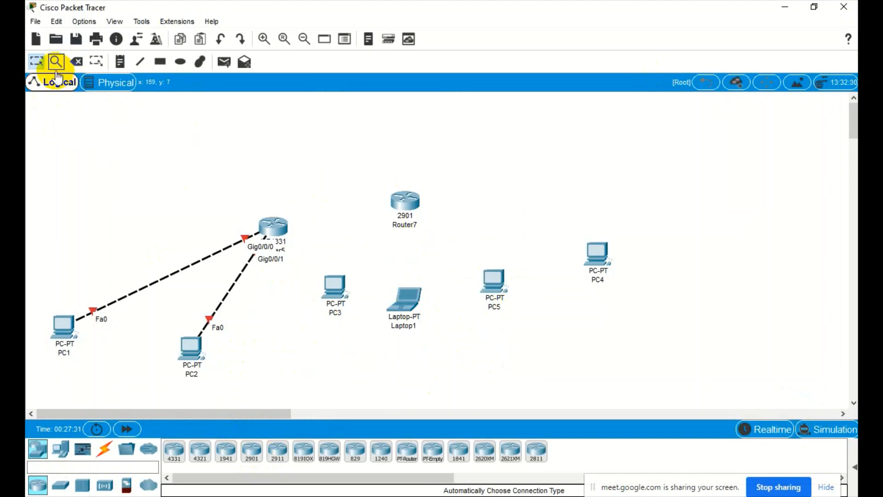
Link Router7 to PC3 and to PC5 with automatic connection cables.
click(104, 449)
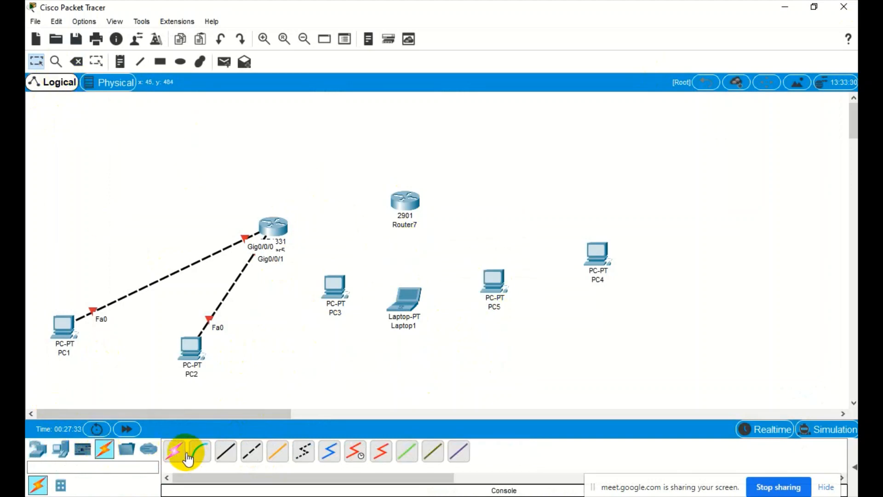
click(171, 452)
click(396, 199)
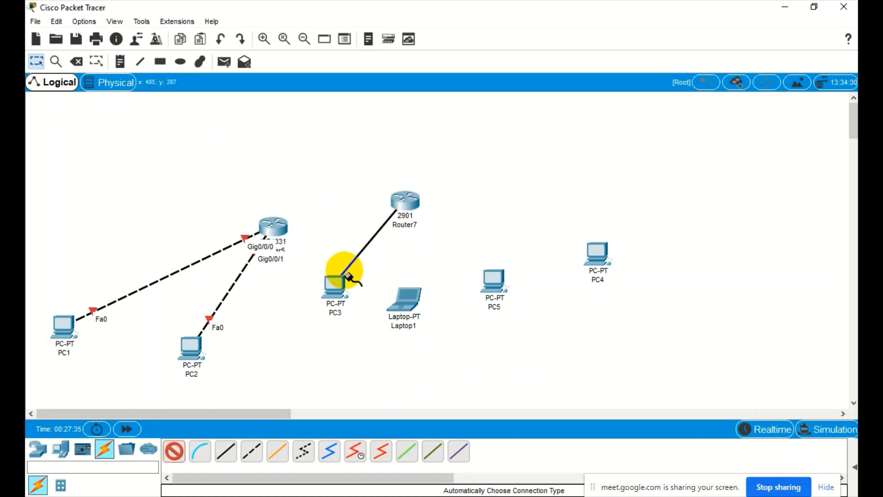
click(332, 286)
click(173, 451)
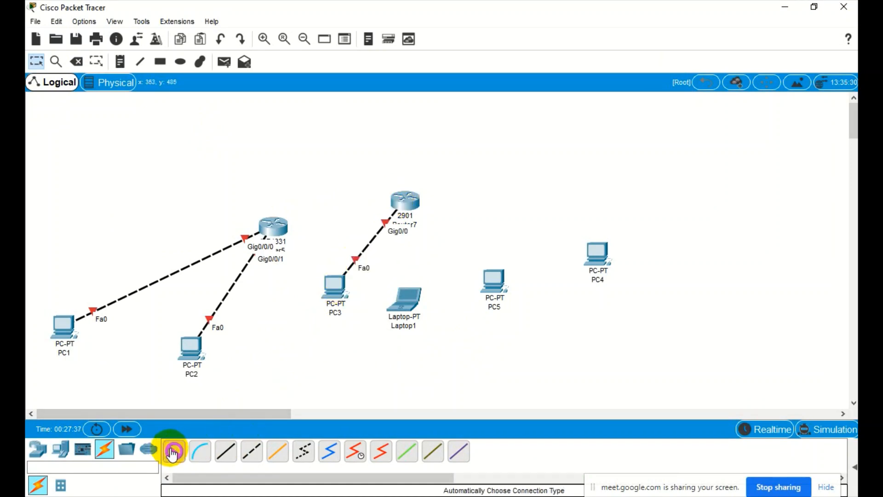
click(406, 200)
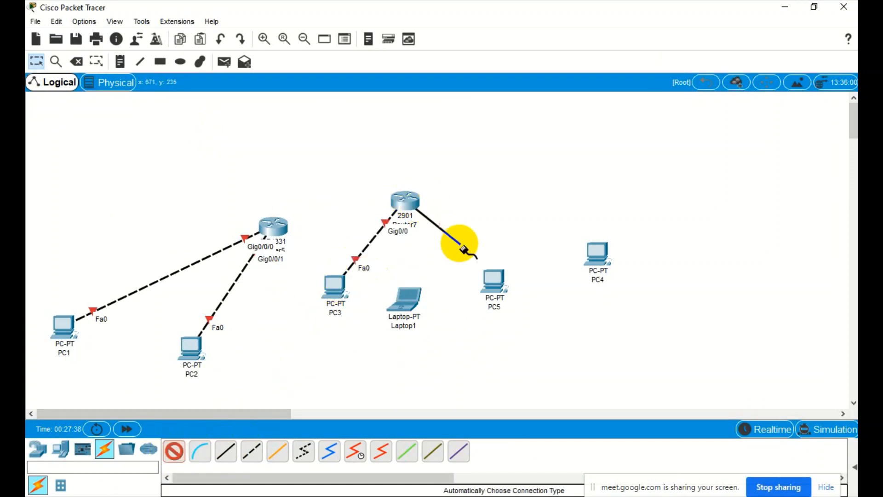
click(491, 276)
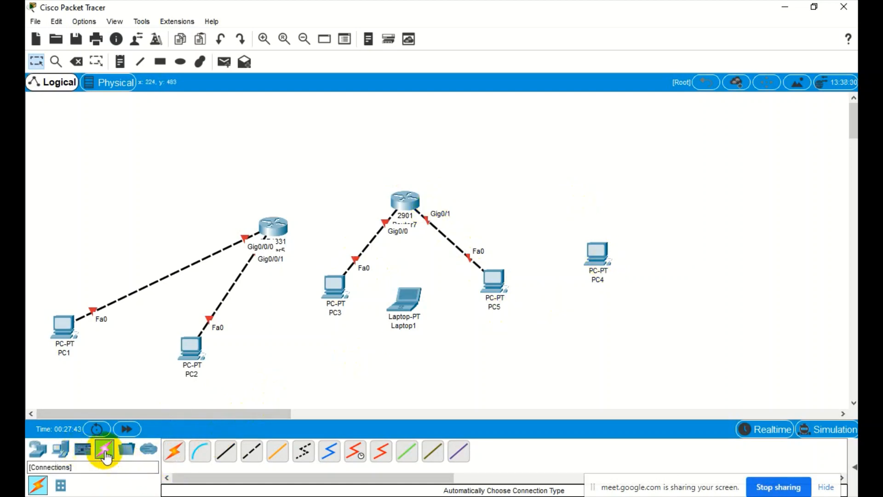
Attempt an automatic cable from Router5 to Router7, dismissing the connection error.
click(173, 452)
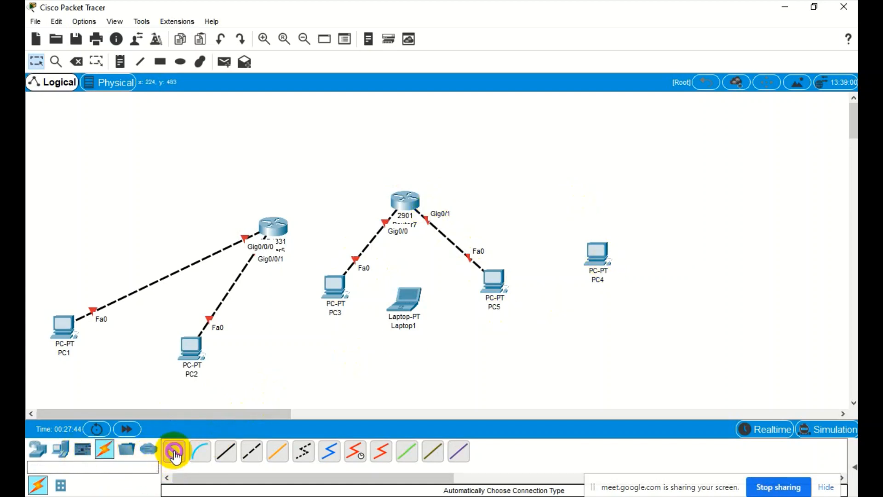
click(271, 224)
click(400, 200)
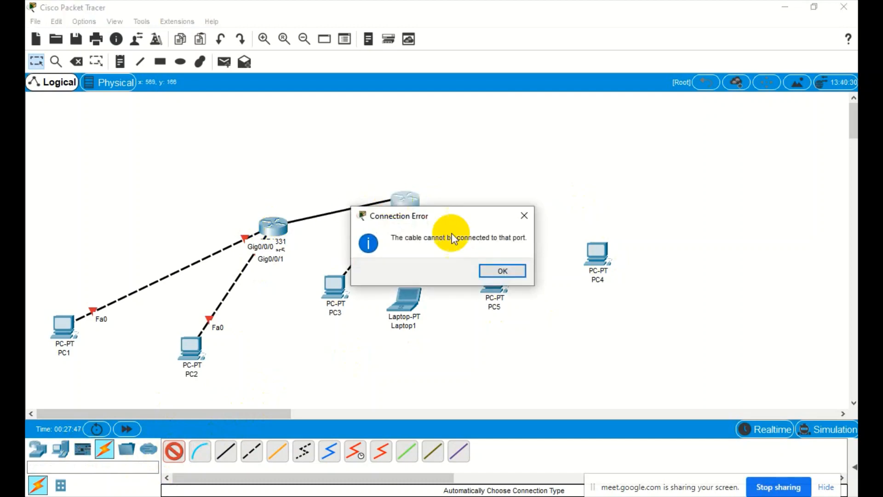
click(502, 271)
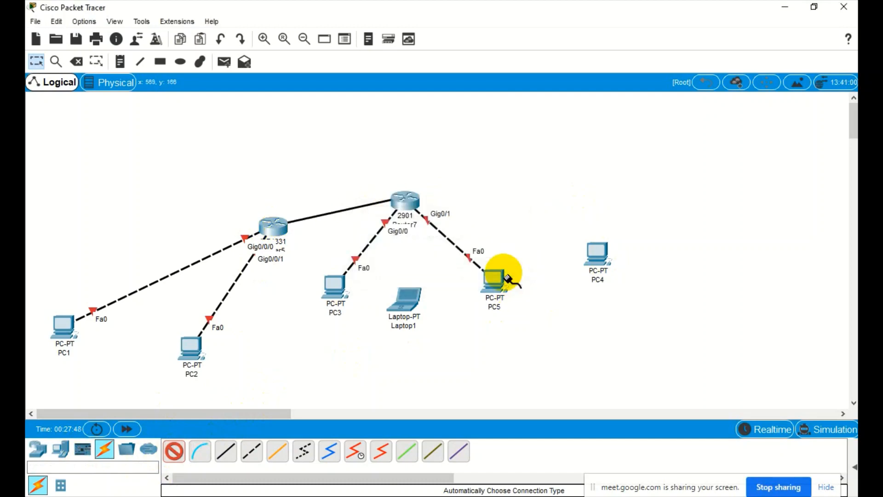
click(255, 255)
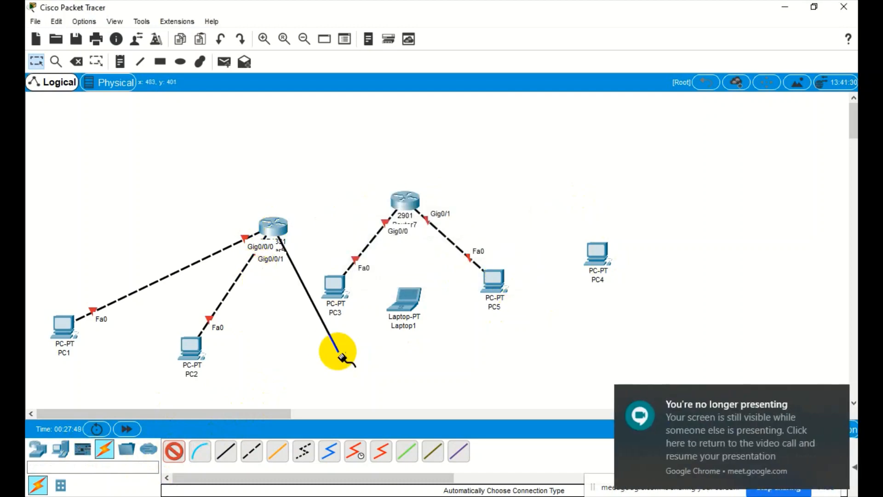
Cancel the pending cable and delete PC2, PC4 and Laptop1.
click(77, 61)
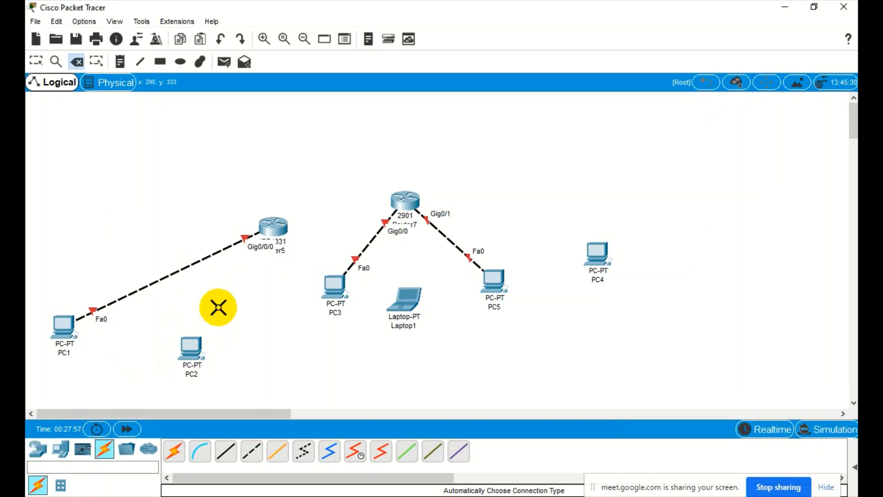
click(193, 350)
click(596, 254)
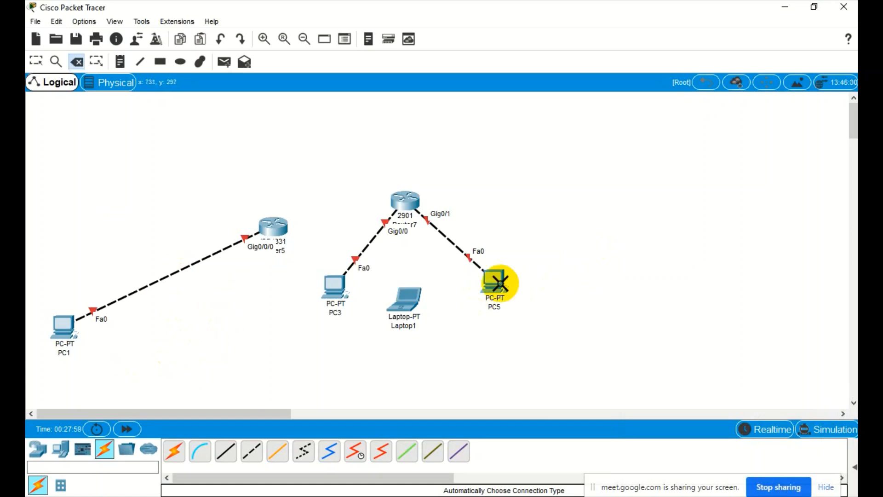
click(404, 297)
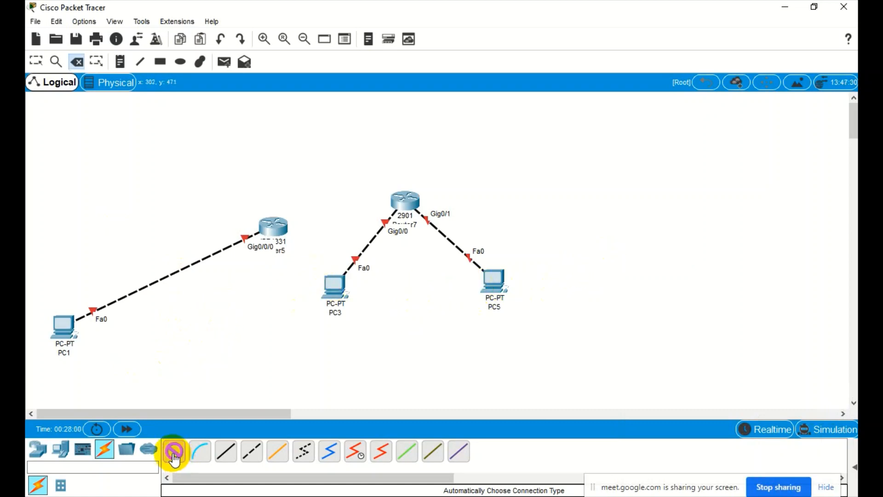
After another failed Router5–Router7 link attempt, delete PC5 and its cable.
click(276, 227)
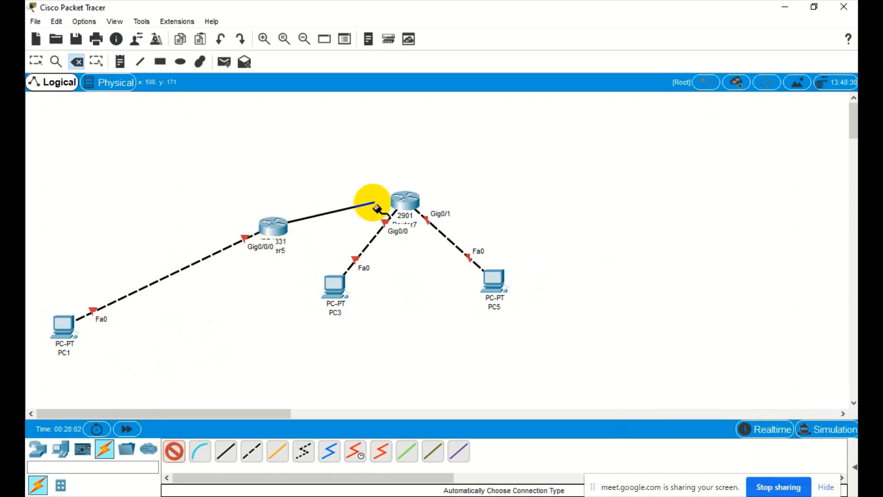
click(401, 198)
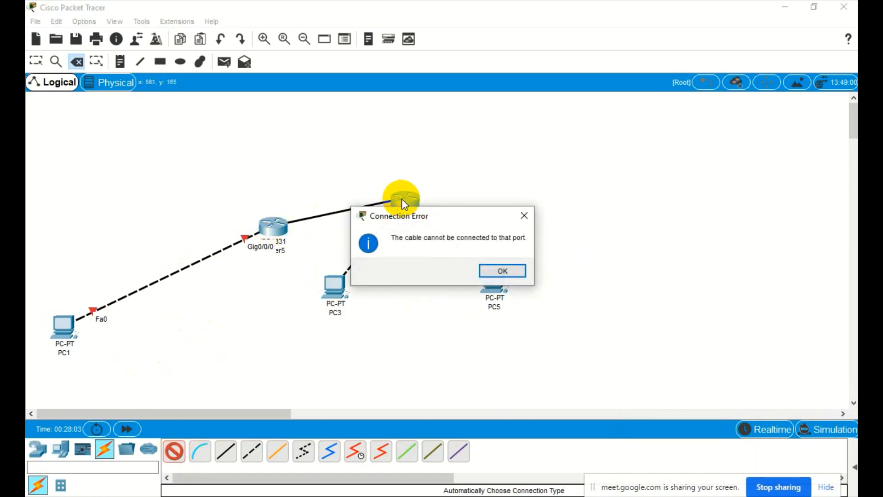
click(495, 271)
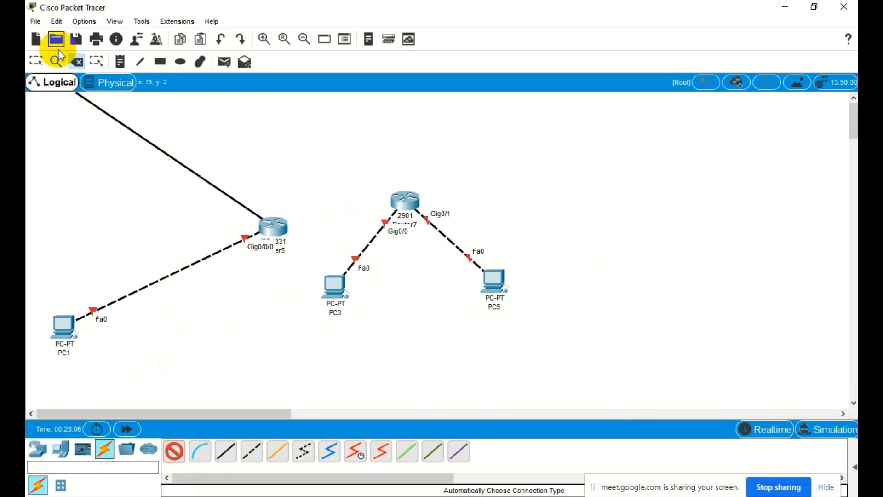
click(76, 61)
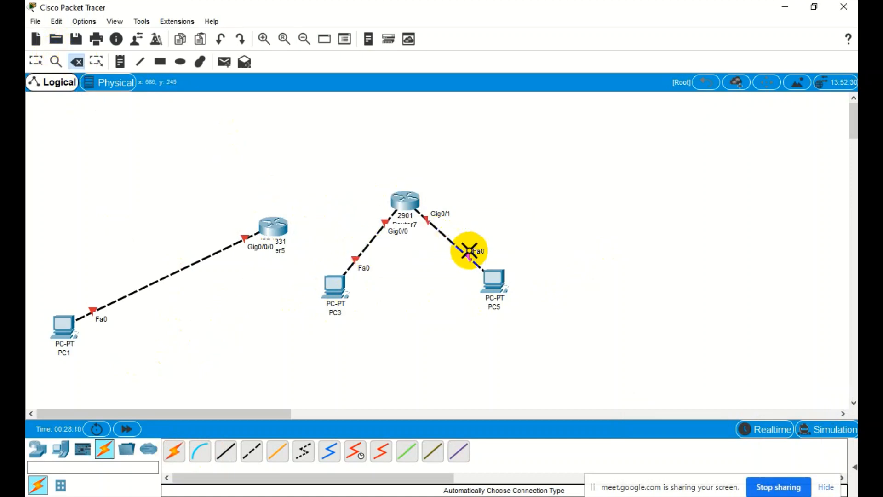
click(496, 276)
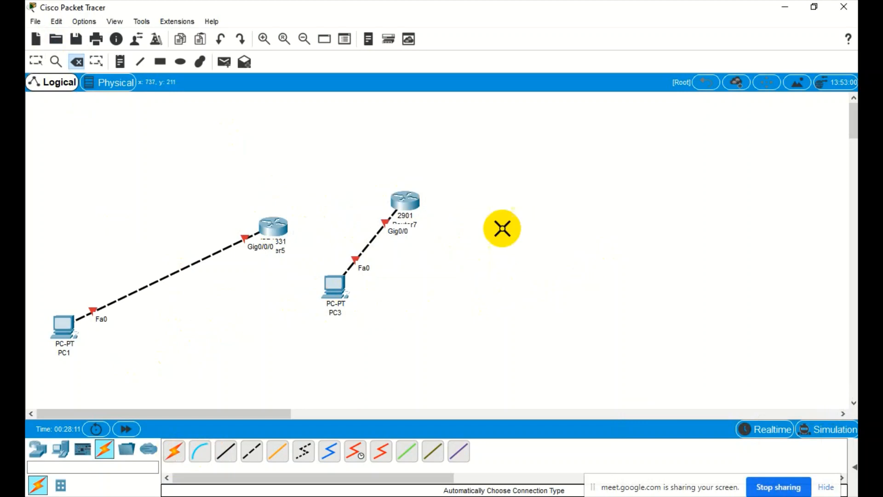
click(35, 61)
Connect Router5's Gig0/0/1 to Router7's Gig0/1 with the automatic cable.
click(174, 450)
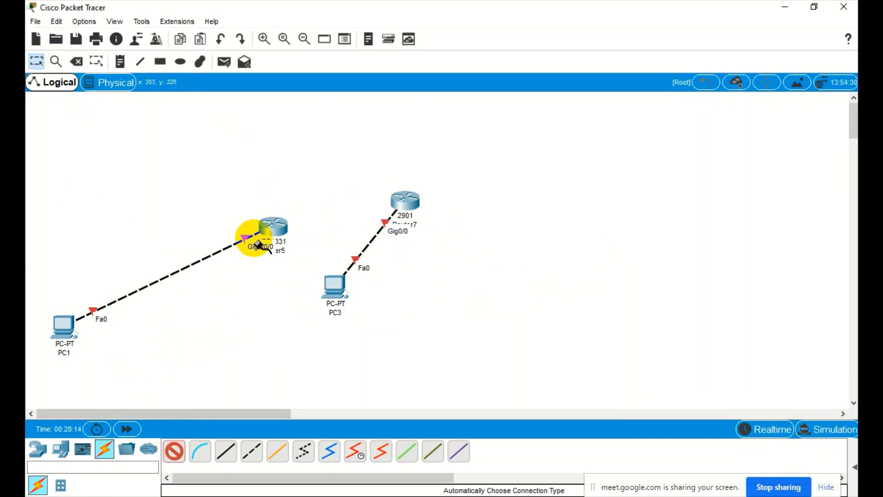
click(276, 223)
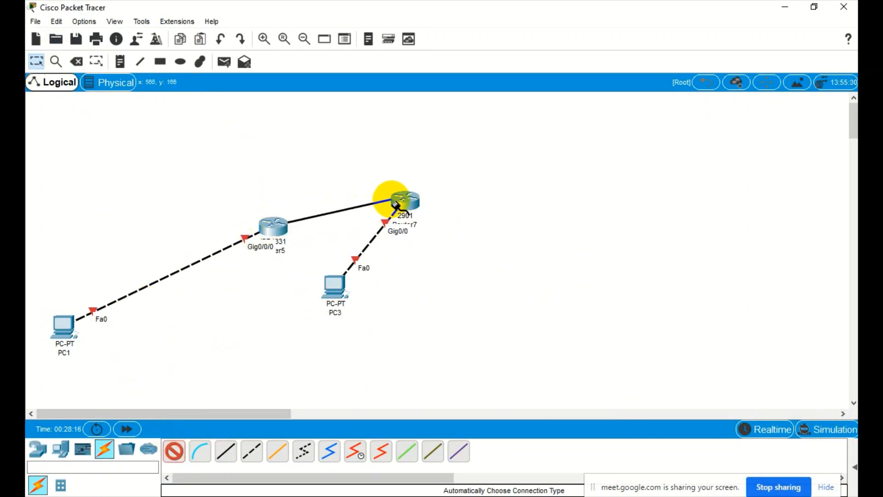
click(394, 200)
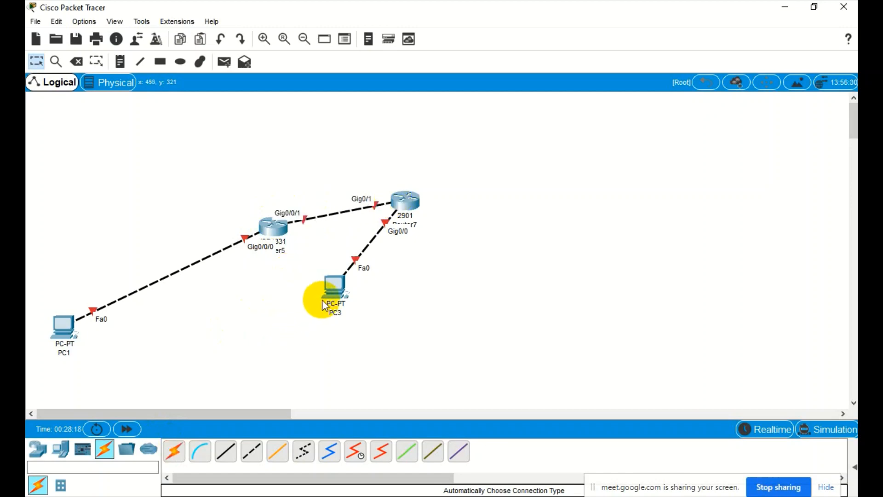
Move PC3 below Router7 and PC1 beneath Router5.
drag(325, 305, 451, 340)
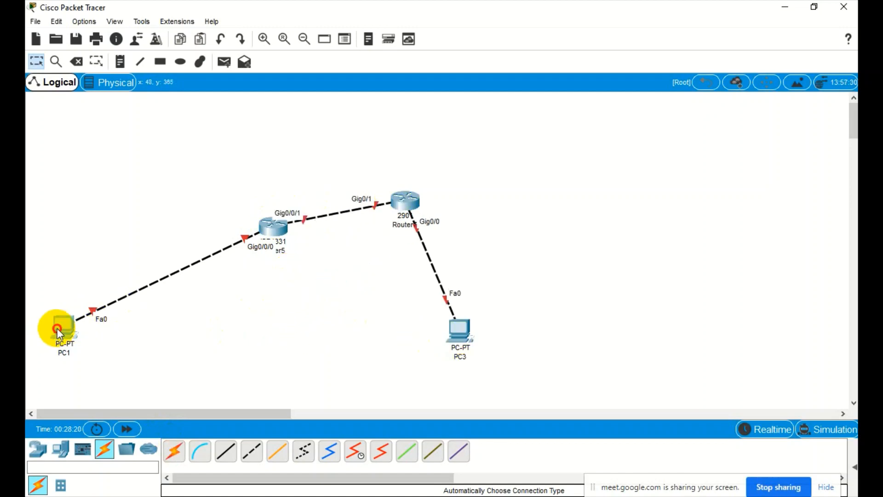
drag(57, 328, 222, 335)
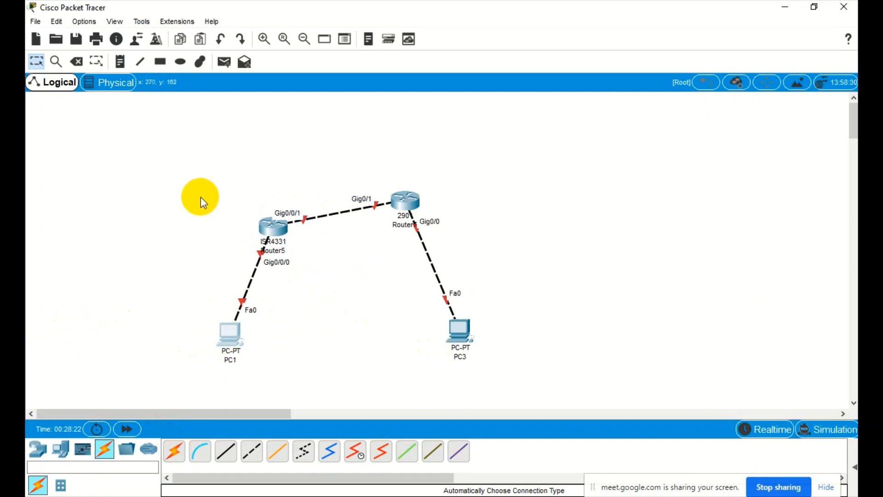
drag(198, 194, 526, 387)
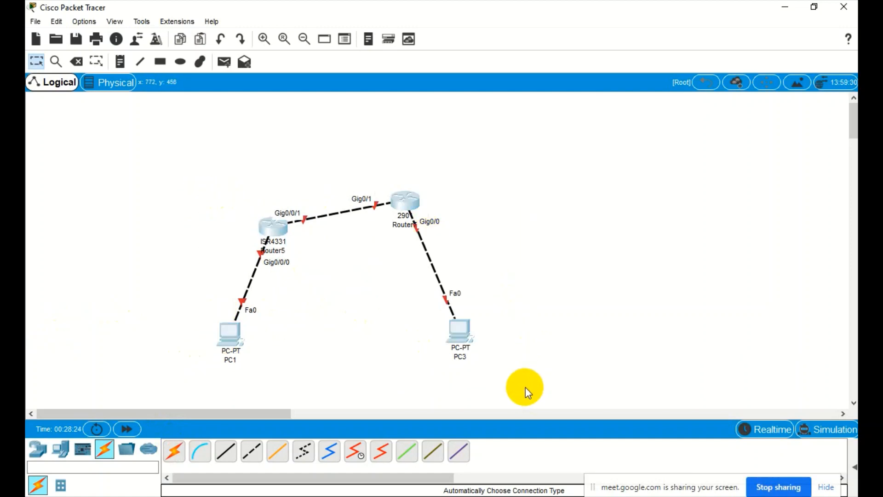
click(526, 388)
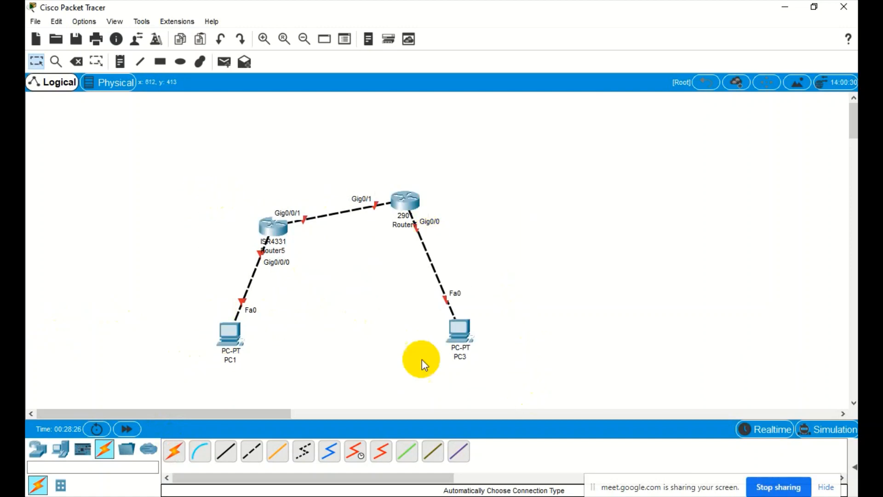
Select every device and link in the network and delete them all.
drag(181, 183, 529, 361)
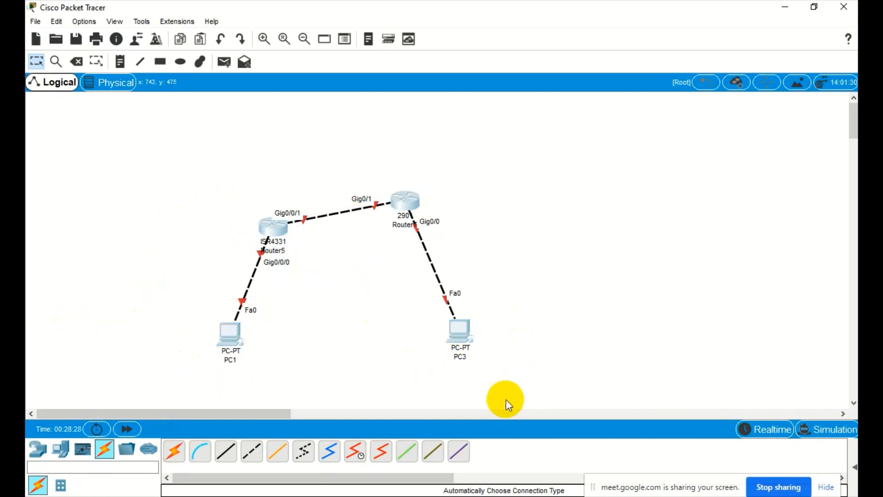
key(Delete)
key(Return)
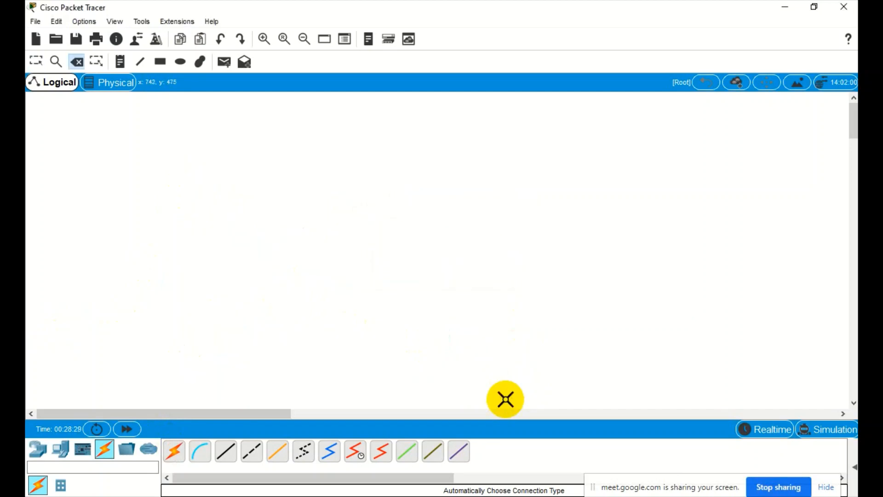
Browse the Miscellaneous, Routers, End Devices and Connections device categories.
click(126, 451)
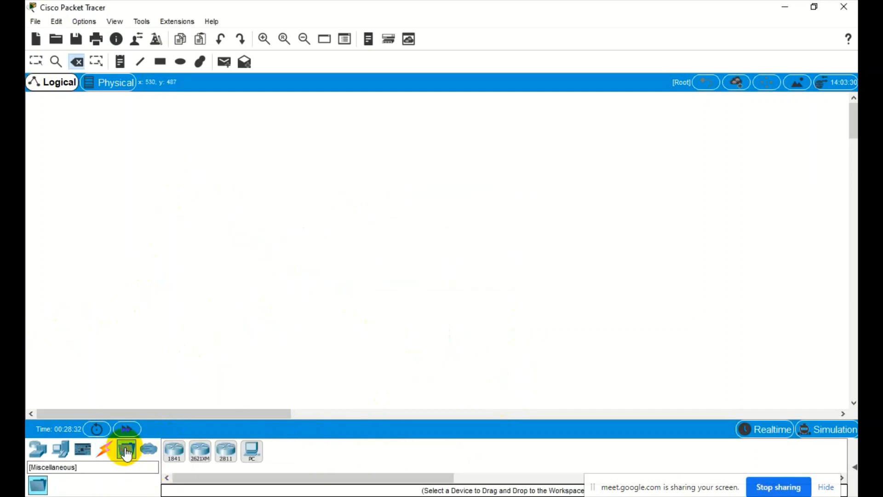
click(38, 450)
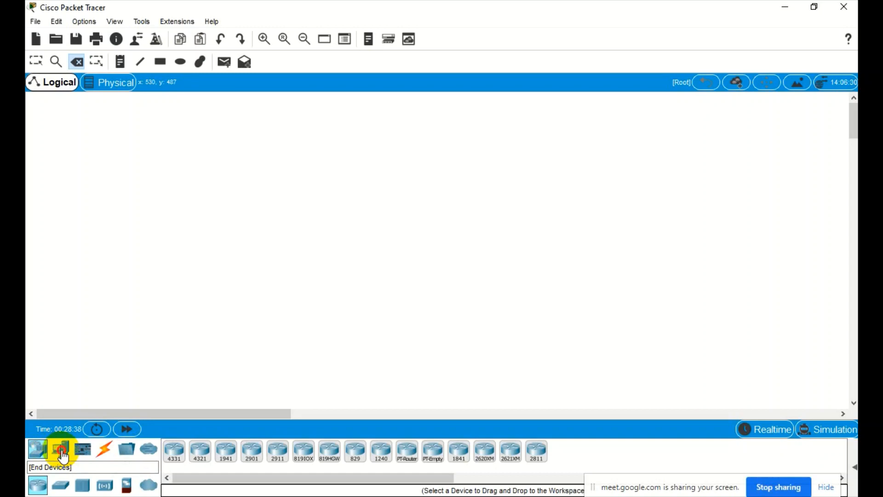
click(60, 450)
click(105, 451)
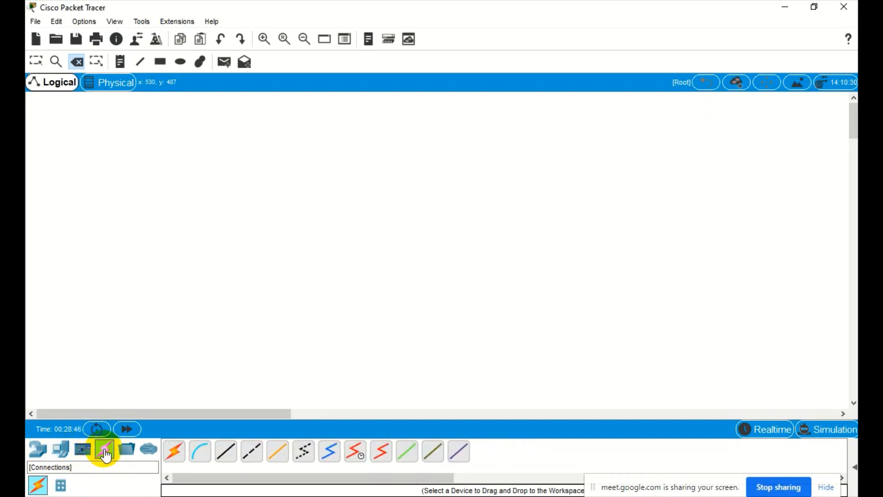
key(XF86AudioRaiseVolume)
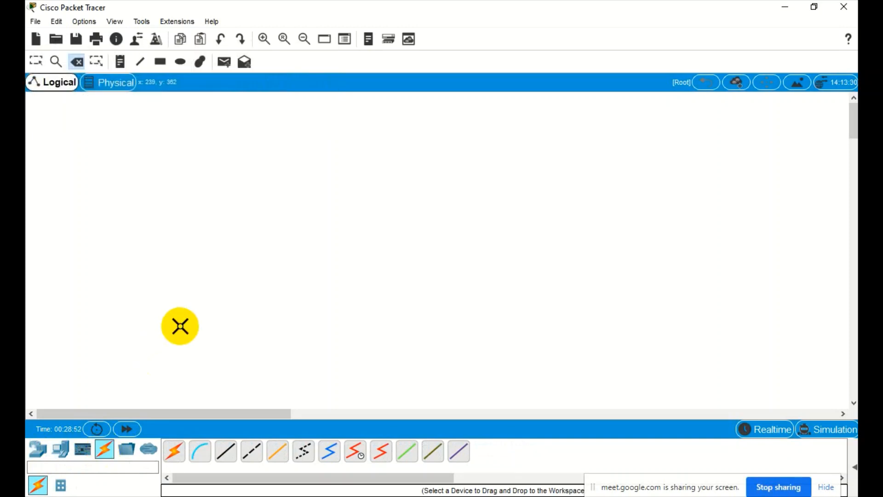
Place two 2901 routers, Router8 and Router9, across the top of the canvas.
click(34, 458)
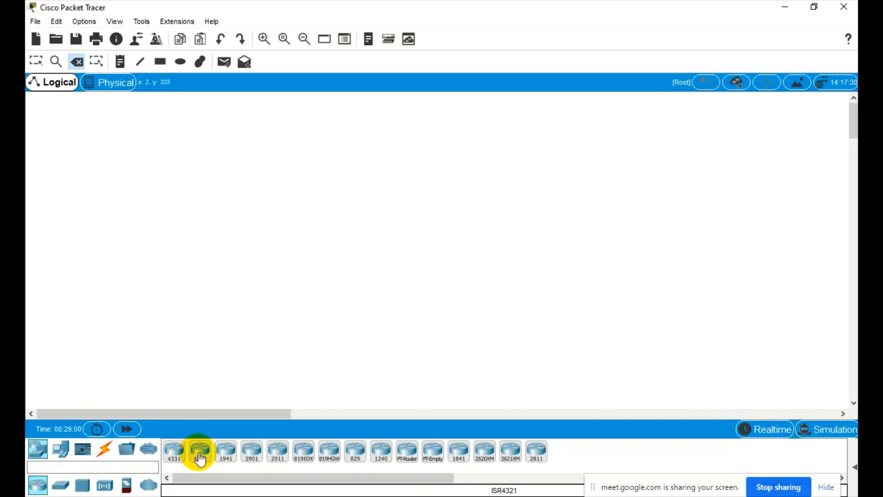
drag(200, 459, 295, 163)
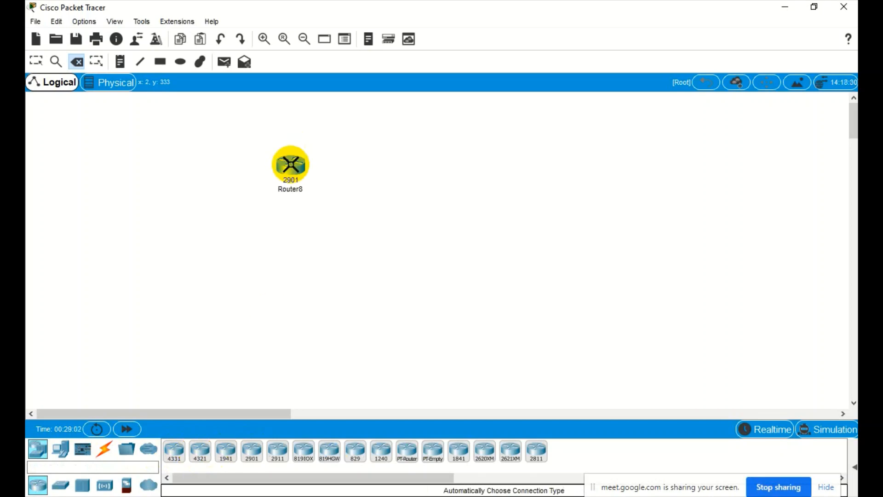
drag(252, 451, 480, 177)
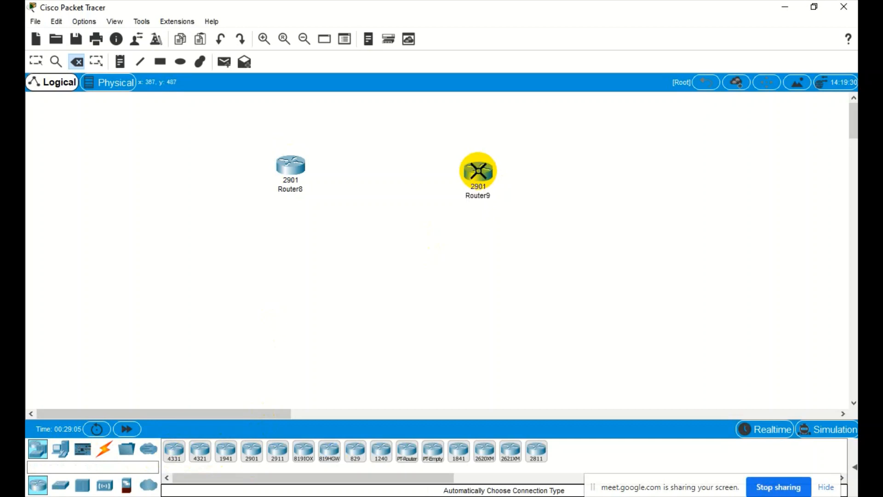
click(37, 61)
drag(474, 173, 471, 162)
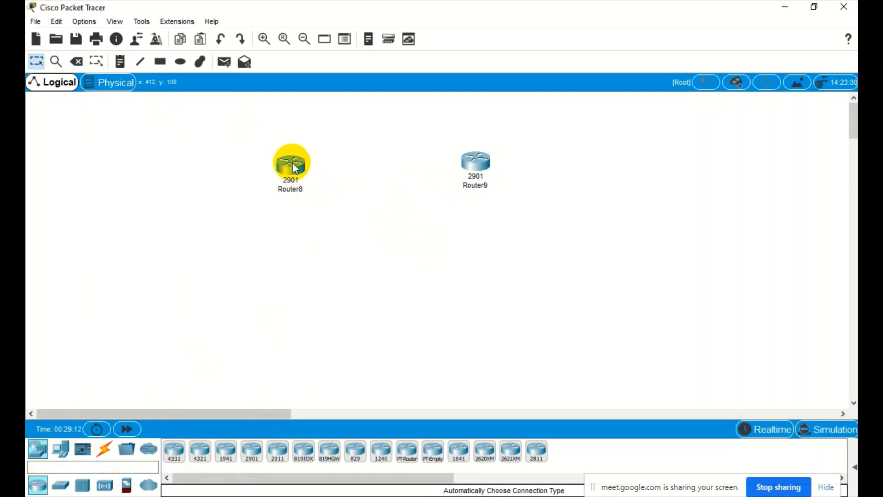
Move Router9 far to the right of Router8.
mouse_move(293, 166)
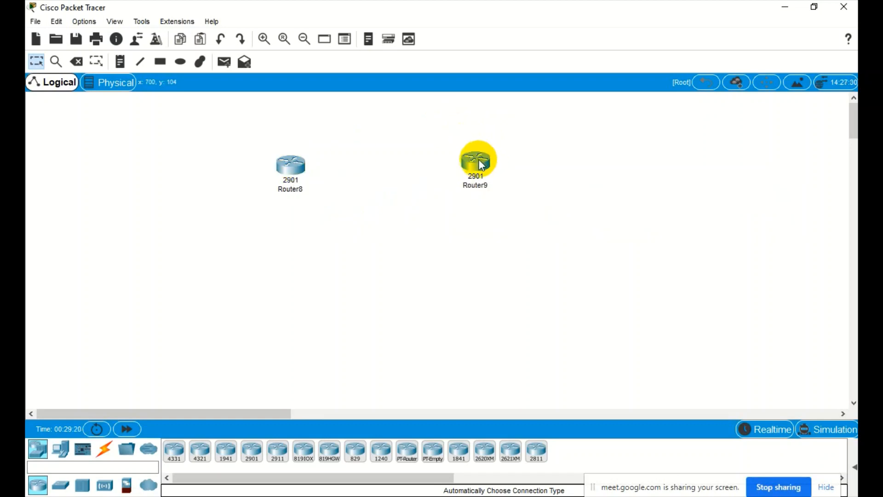
mouse_move(482, 164)
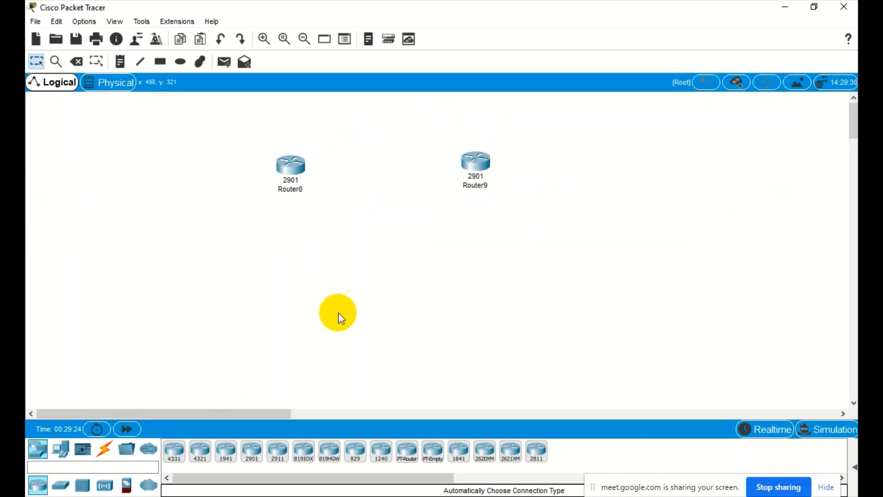
drag(467, 159, 689, 152)
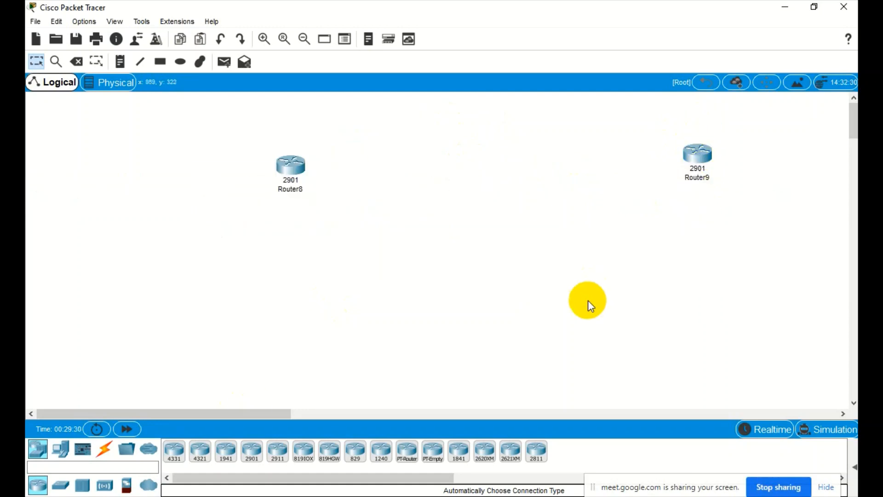
Join Router8 and Router9 with an automatic Gig0/0 cable, then delete that link.
click(105, 458)
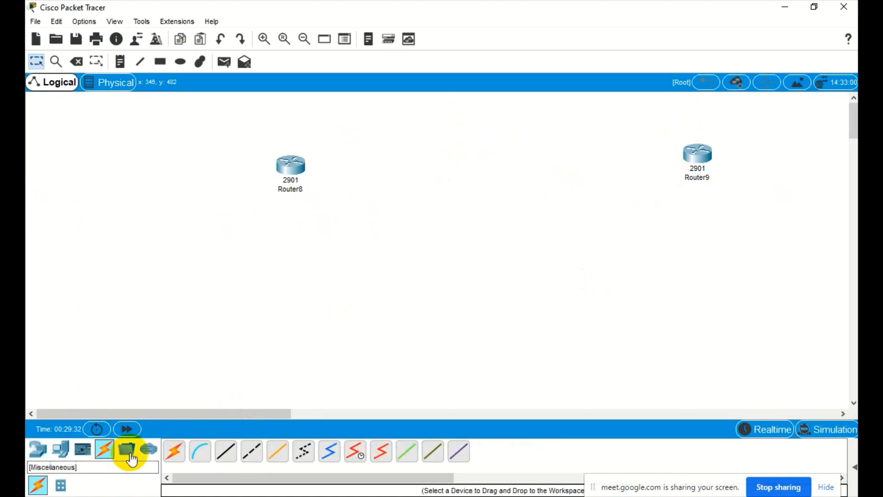
click(174, 453)
click(294, 167)
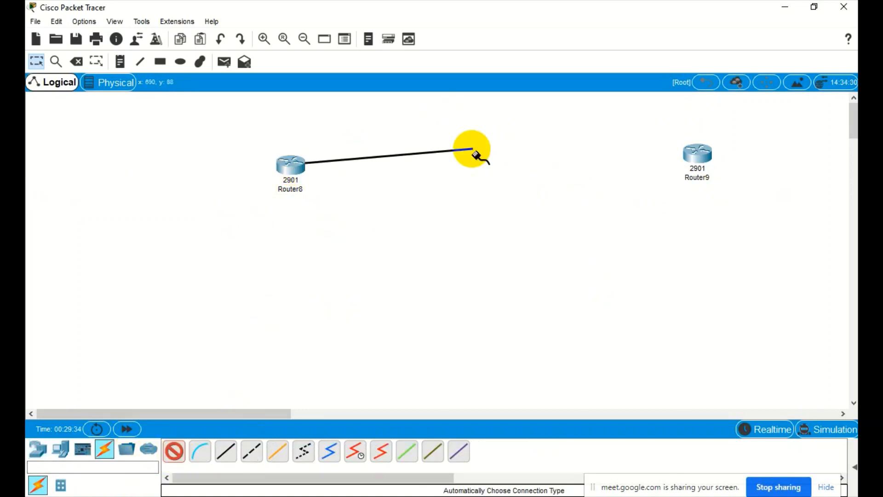
click(691, 154)
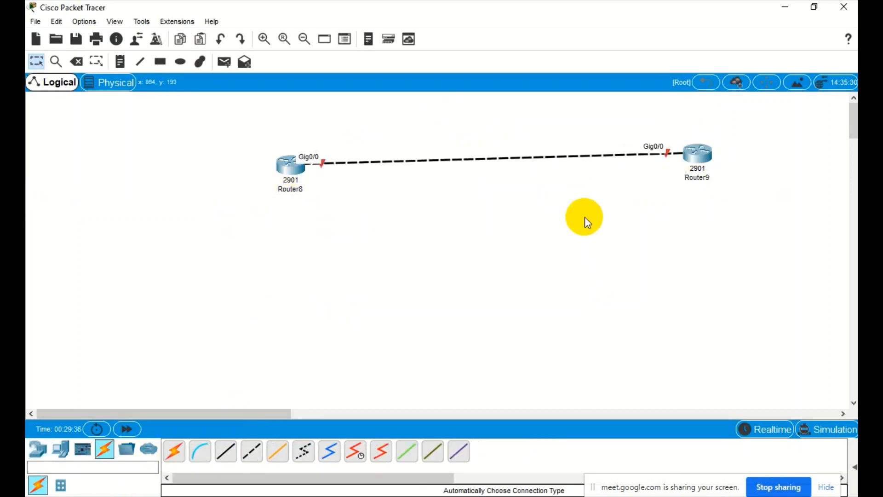
click(76, 62)
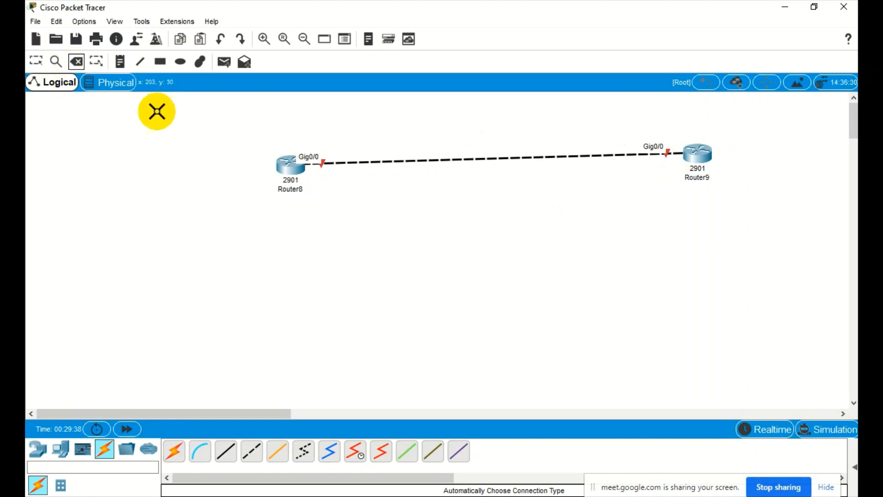
click(402, 161)
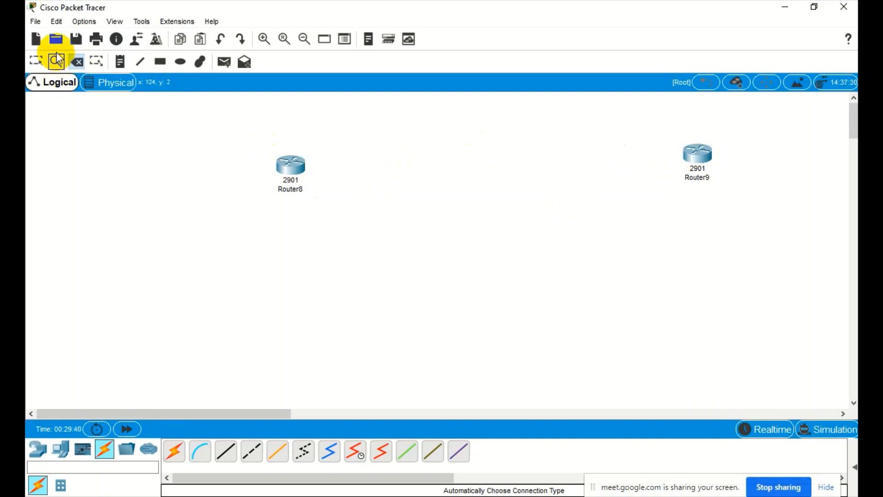
click(36, 60)
Install an HWIC-2T card in Router8's empty slot, power it on, and close its window.
click(286, 164)
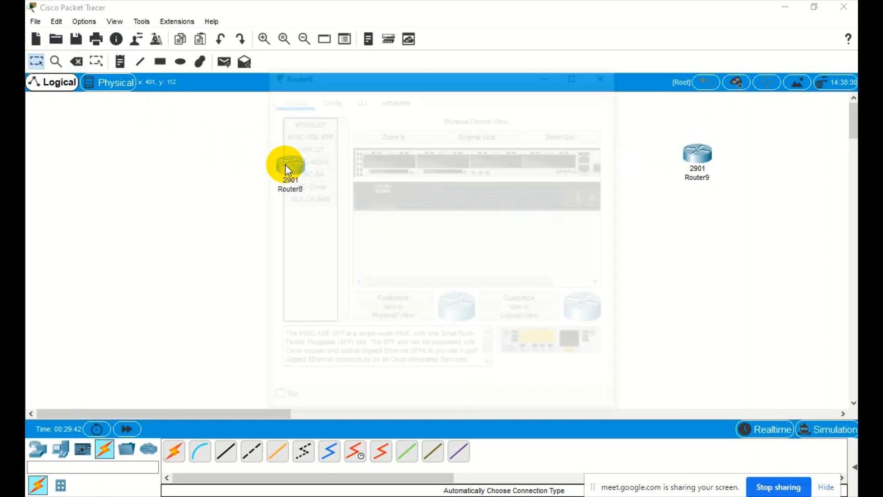
click(574, 73)
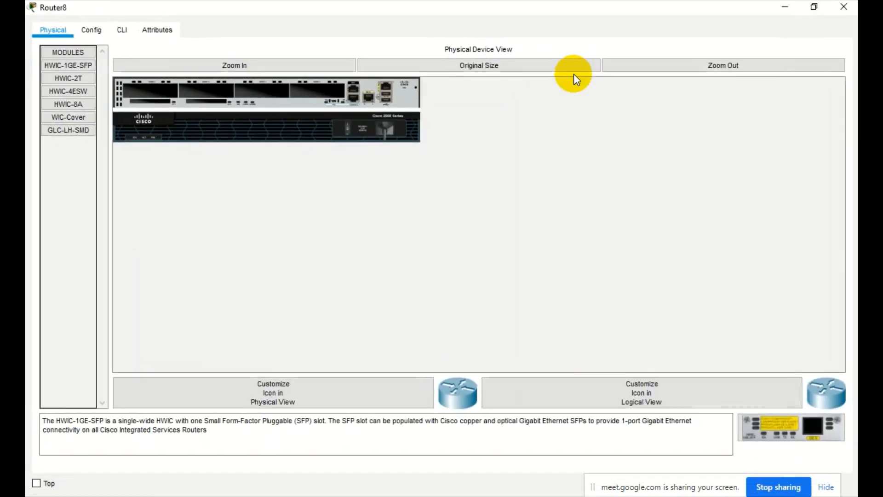
click(315, 69)
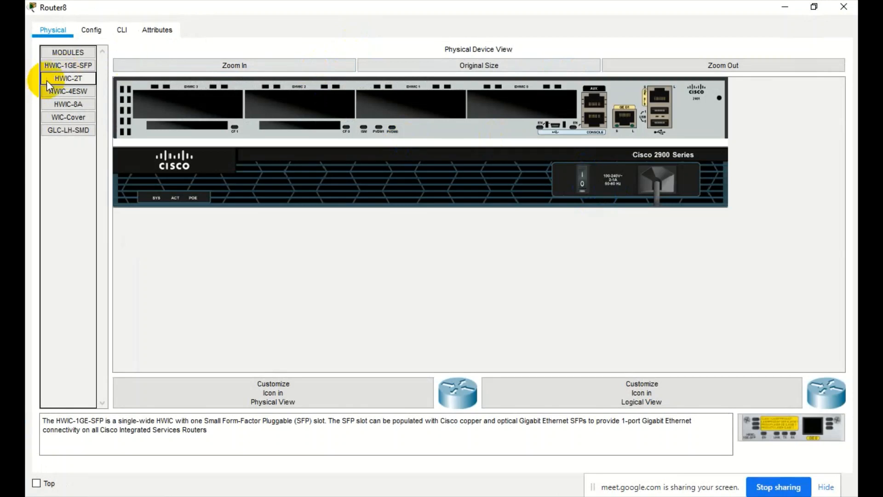
drag(46, 80, 181, 107)
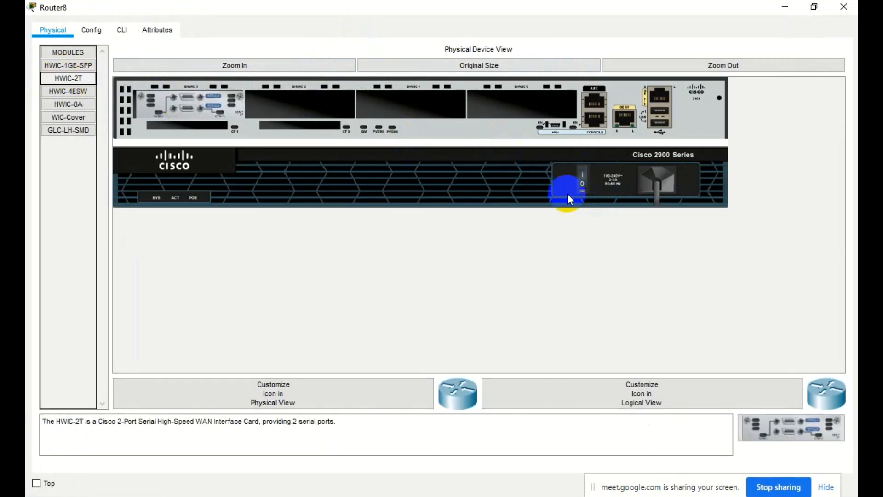
click(582, 188)
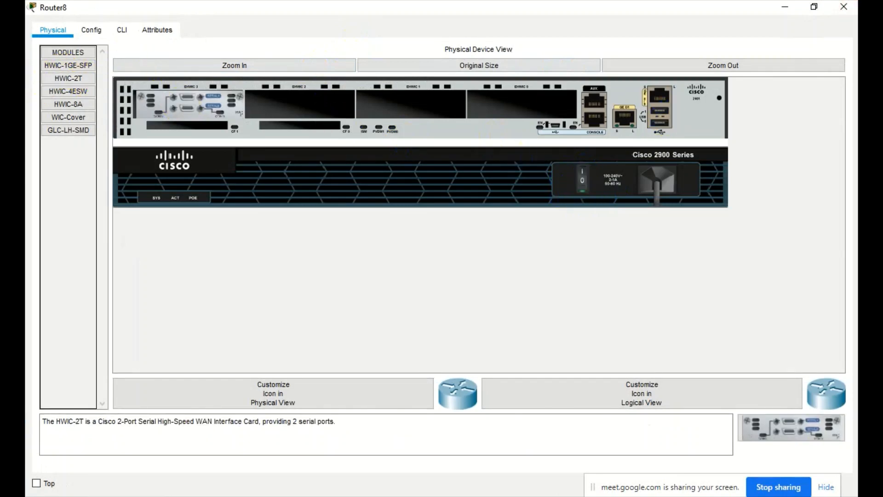
click(845, 7)
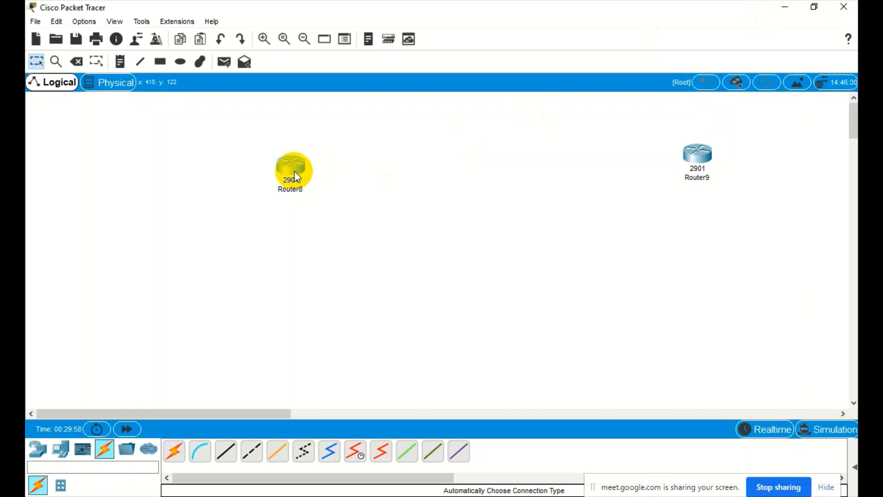
Run a Serial DCE cable from Router8's Serial0/3/0, finding Router9 has no serial port.
mouse_move(294, 172)
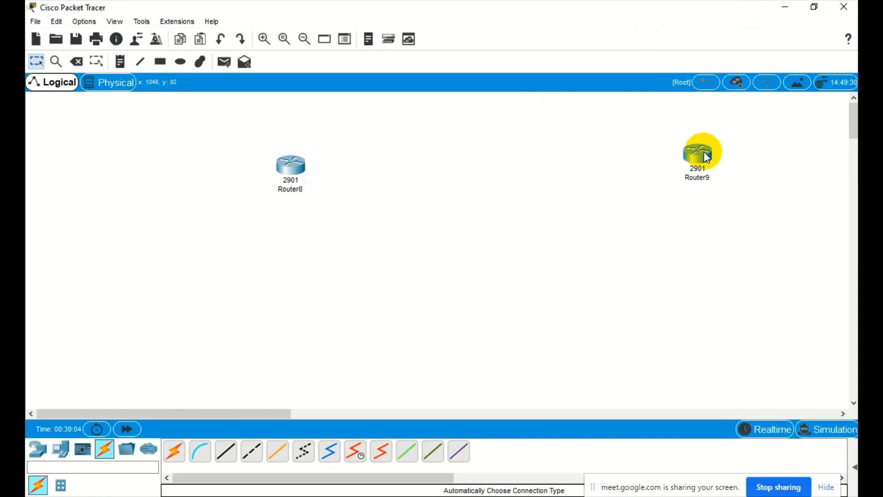
mouse_move(707, 157)
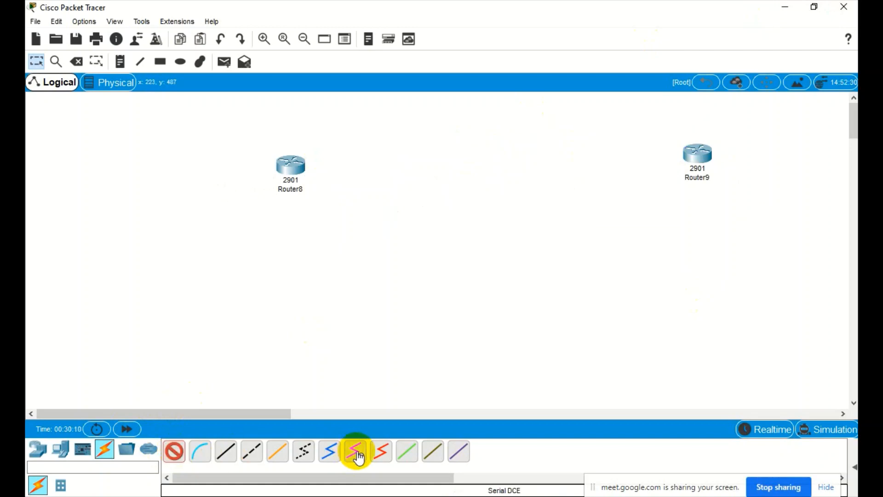
click(358, 454)
click(292, 169)
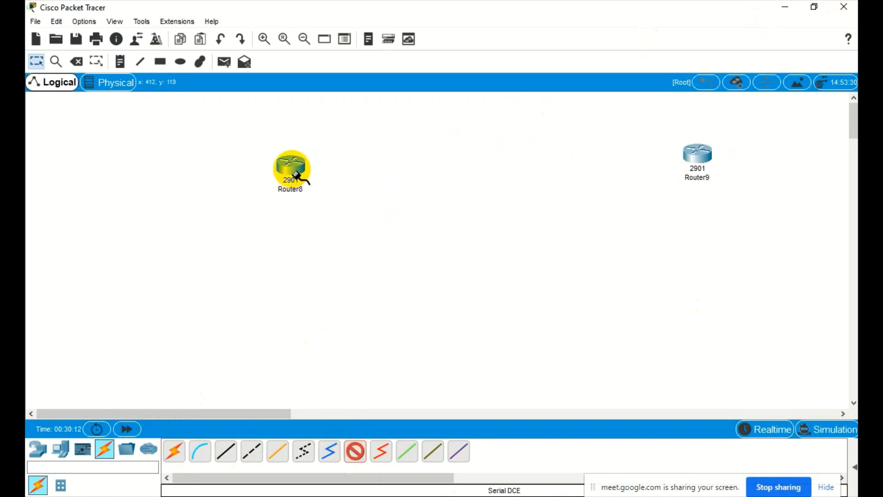
click(323, 235)
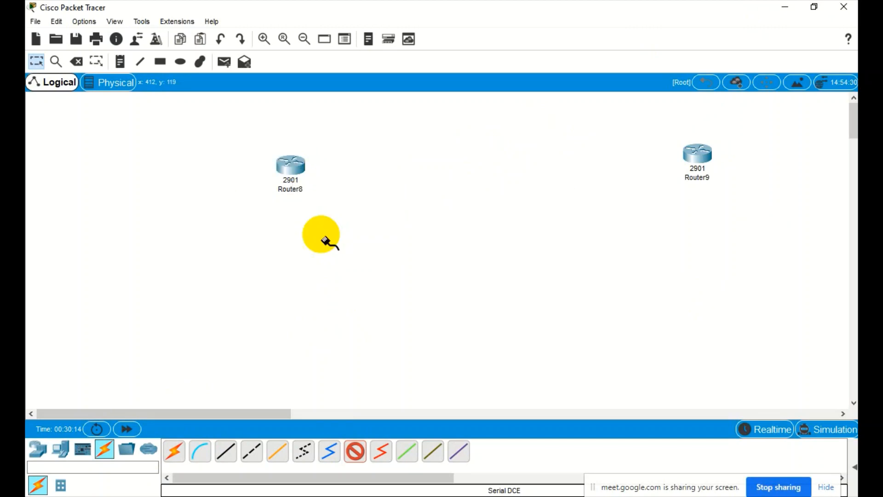
click(698, 155)
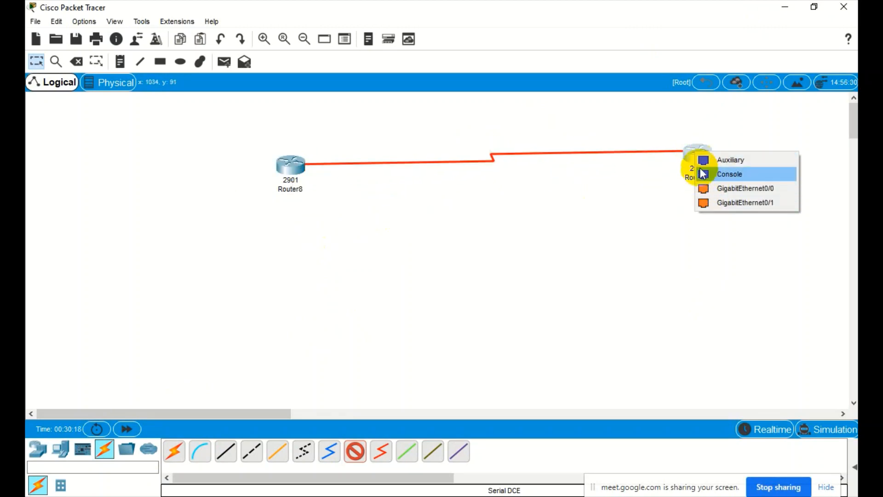
click(537, 251)
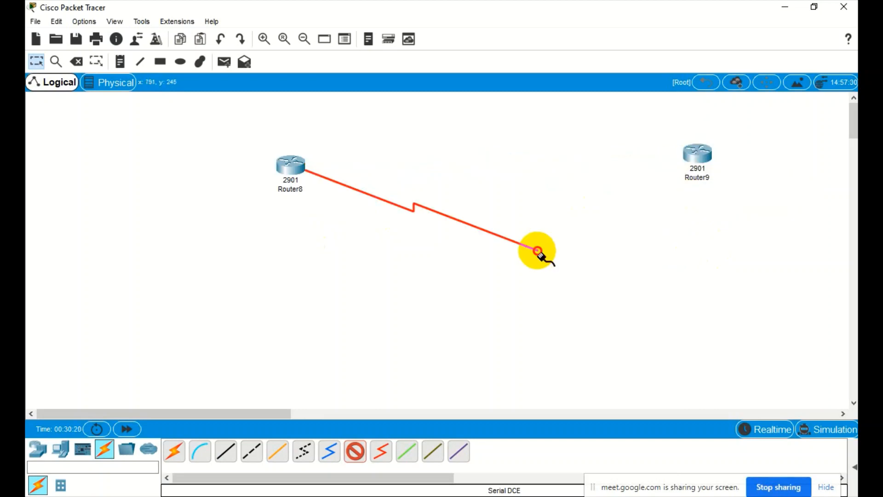
Cancel the unfinished serial cable and open Router9's device window.
click(77, 61)
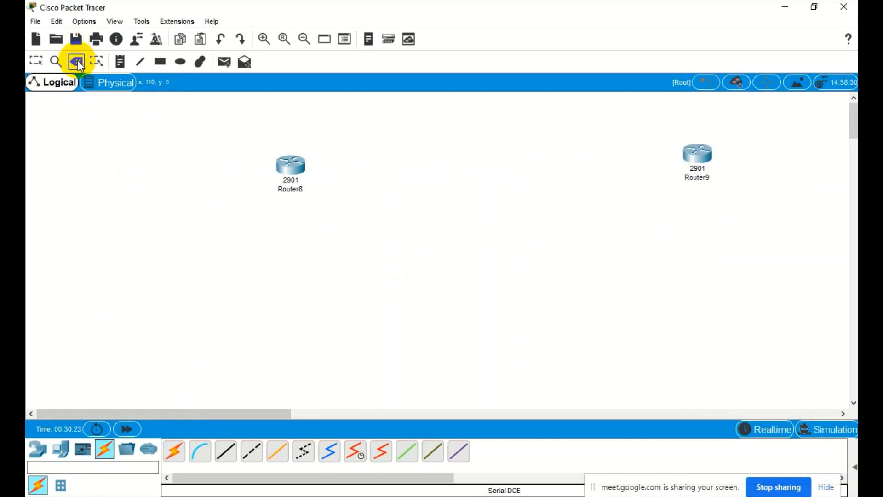
click(36, 61)
double_click(688, 158)
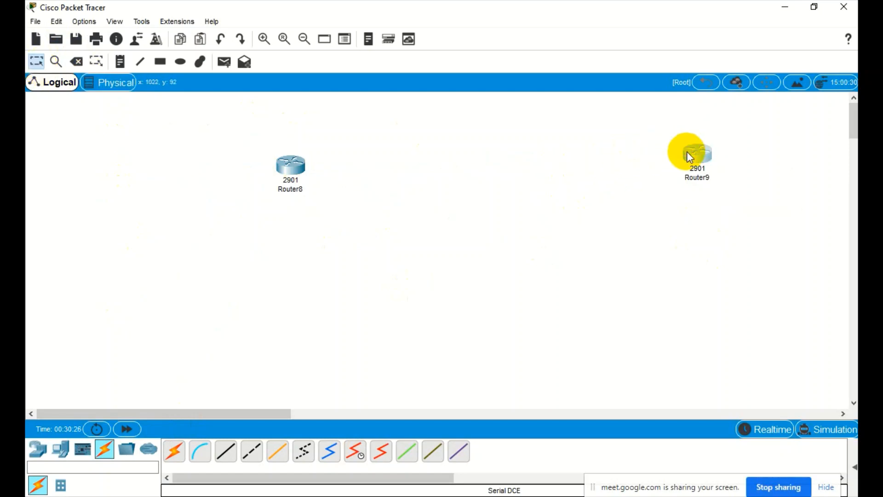
Fit Router9 with an HWIC-2T card, power it back on, and close its window.
click(579, 73)
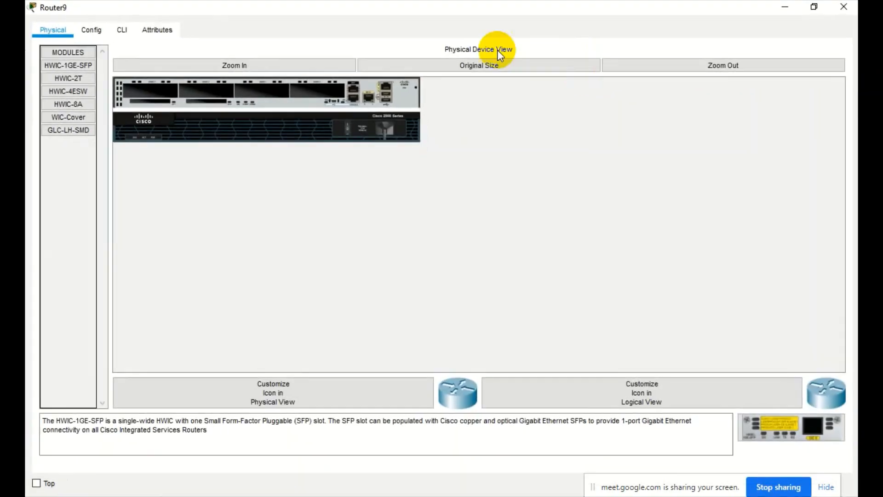
click(203, 69)
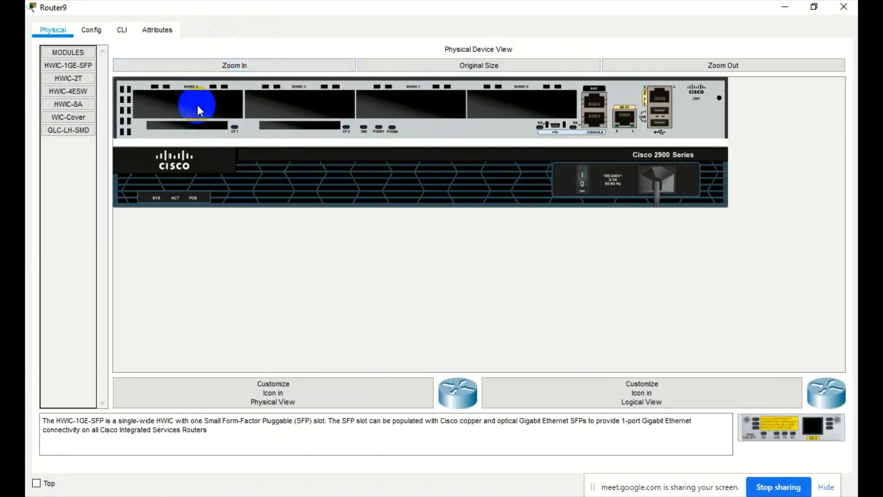
drag(69, 79, 185, 110)
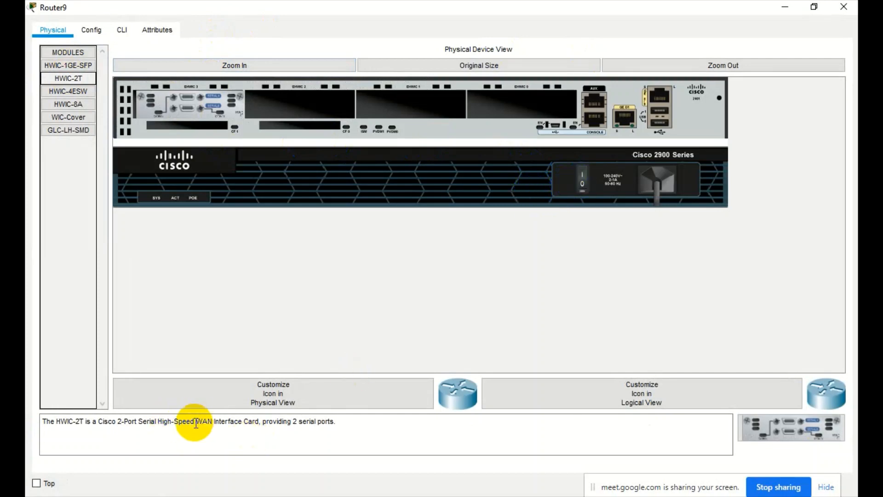
drag(197, 422, 258, 420)
click(261, 422)
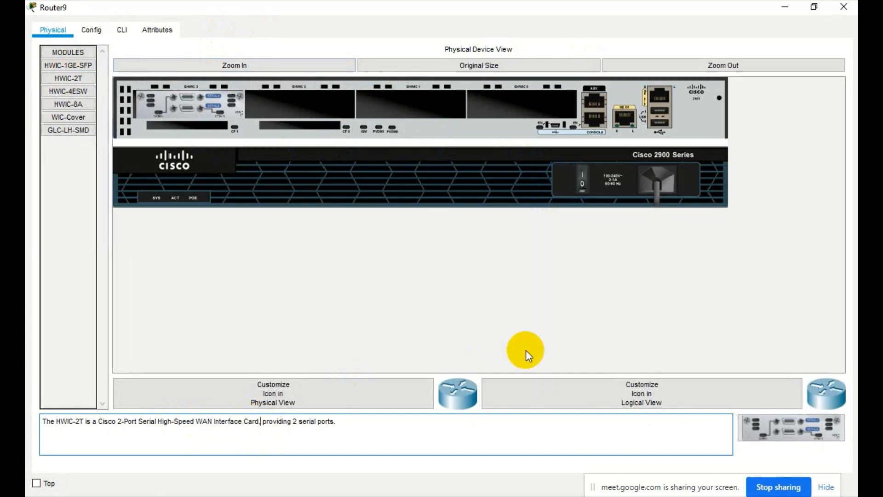
click(584, 192)
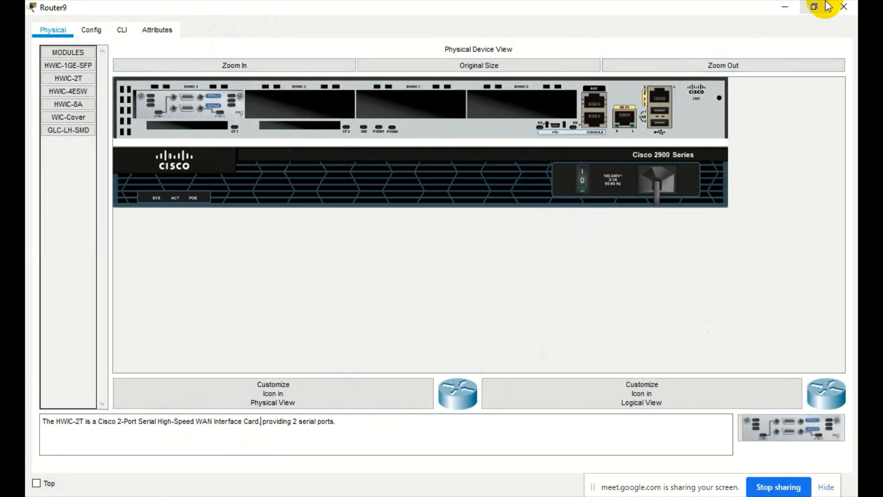
click(844, 6)
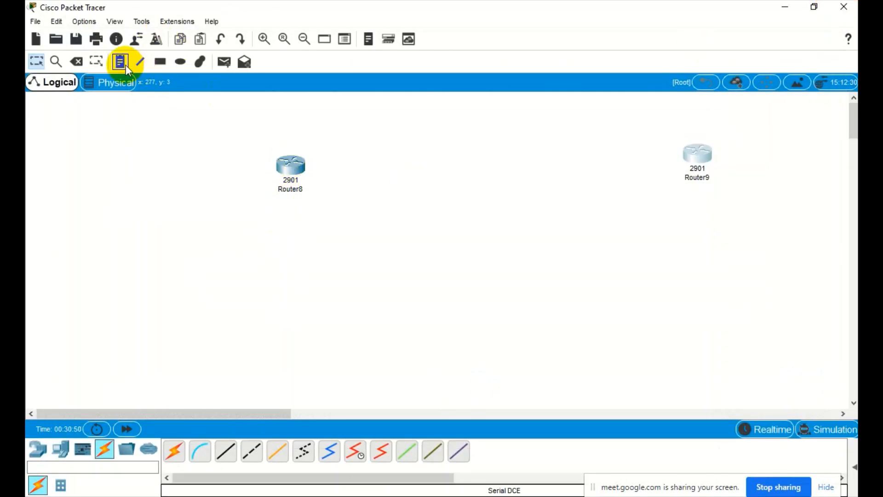
Add notes 'Butwal' under Router8 and 'Ktm' under Router9, then check the serial DCE/DTE cables.
click(120, 61)
click(269, 205)
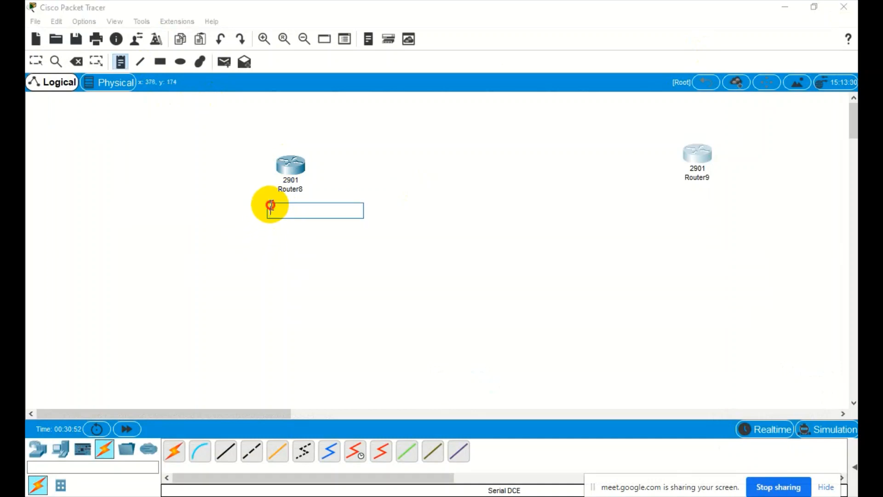
text(Out)
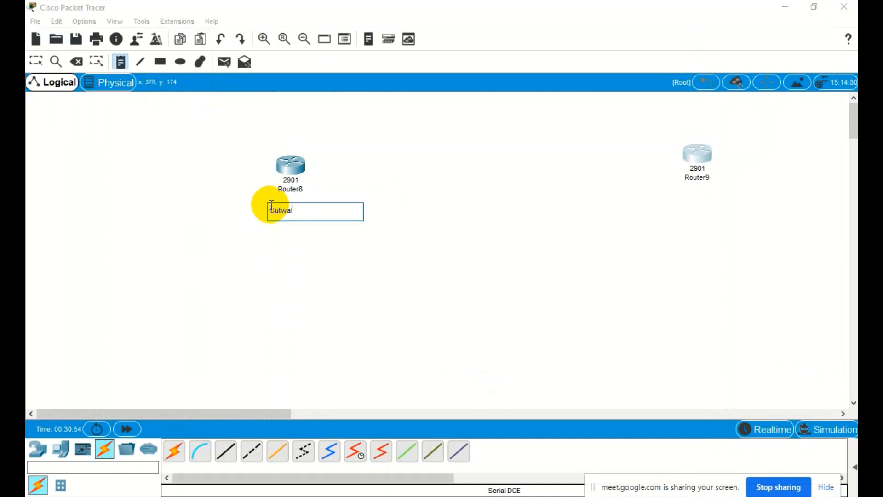
text(wal)
click(685, 194)
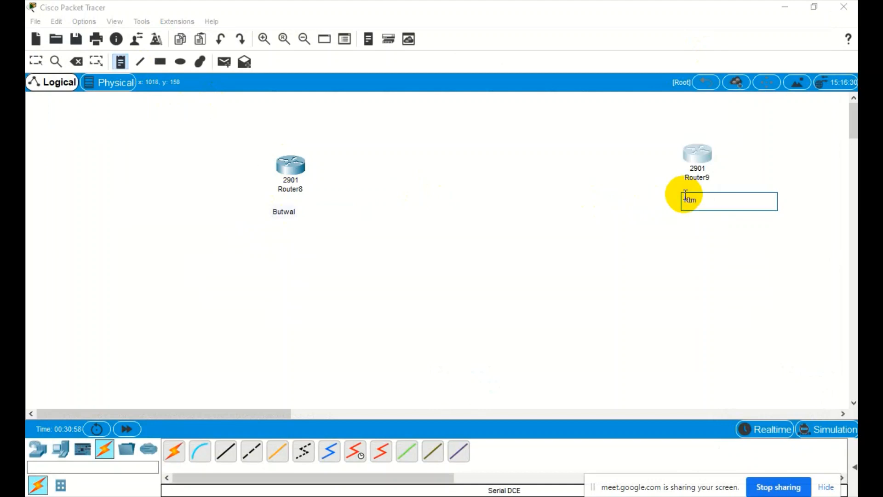
click(36, 60)
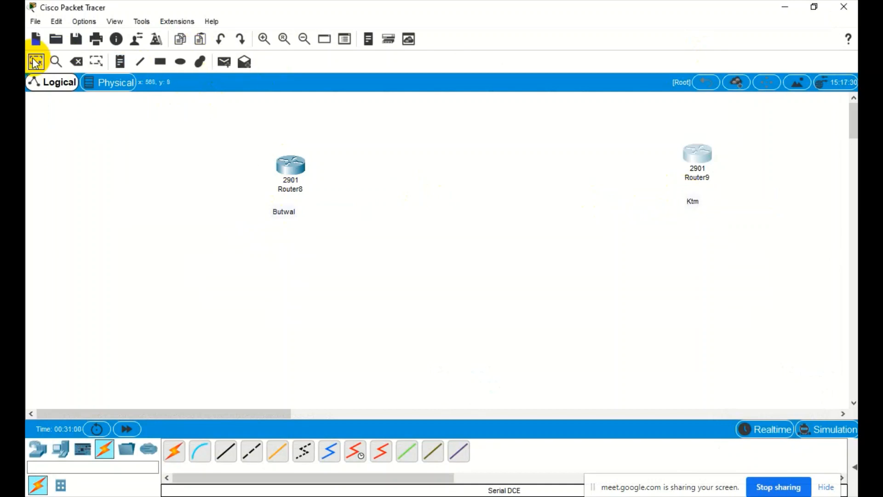
click(356, 450)
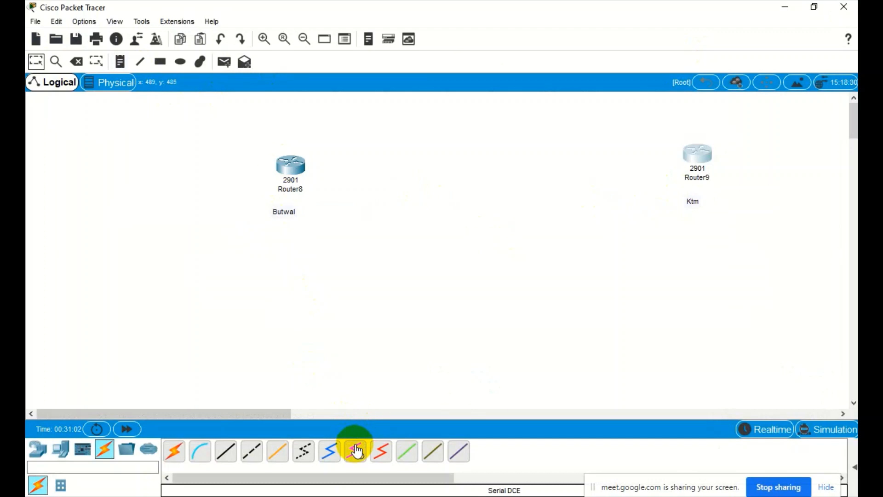
click(376, 453)
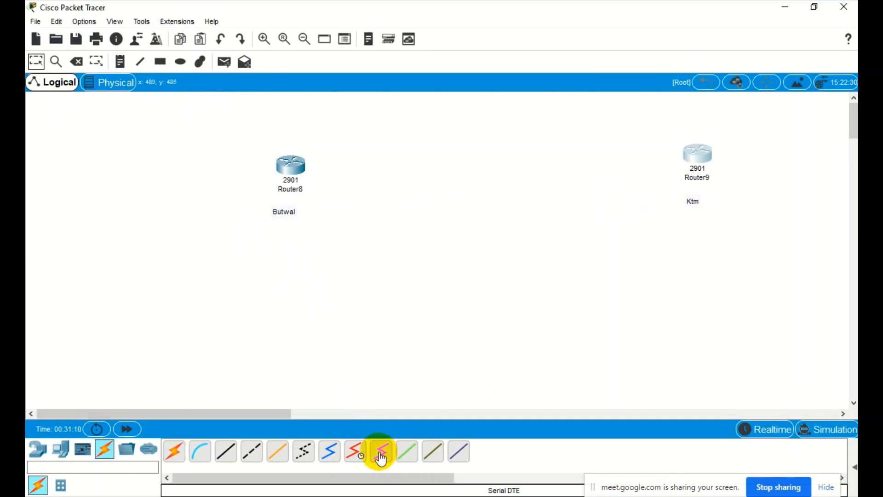
Connect Router8 and Router9 with a serial DCE cable on both Serial0/3/0 ports.
click(364, 453)
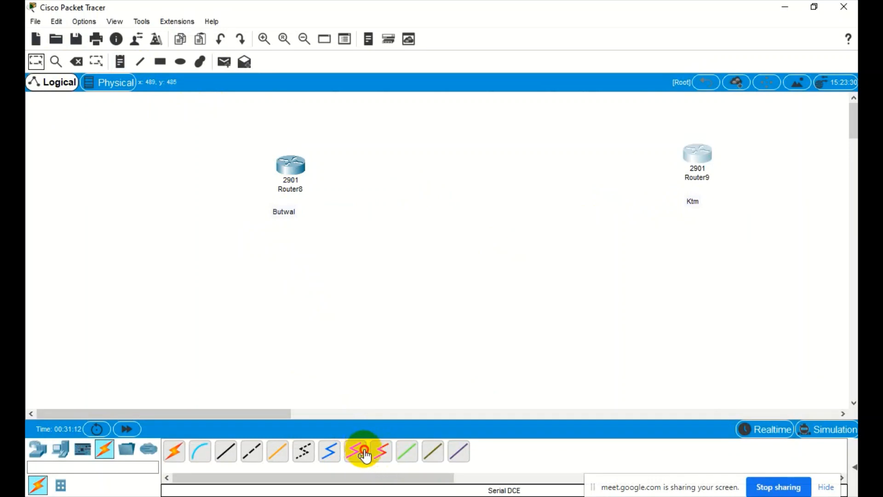
click(298, 164)
click(345, 224)
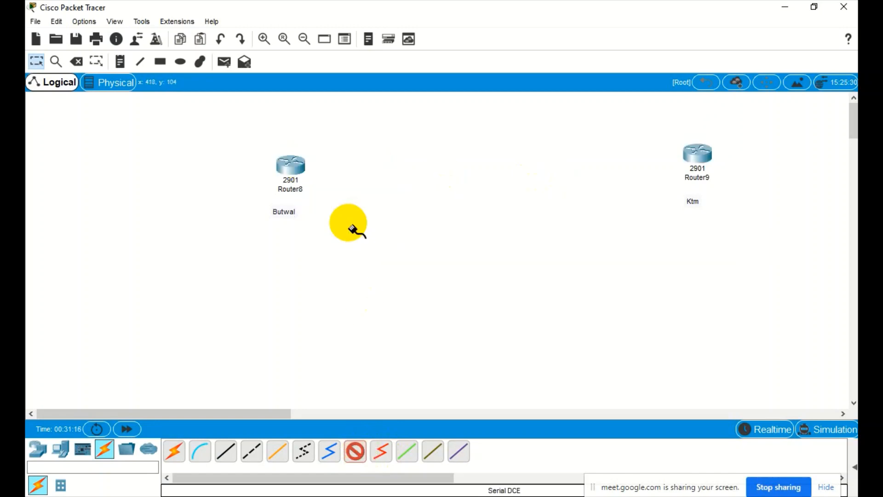
click(698, 153)
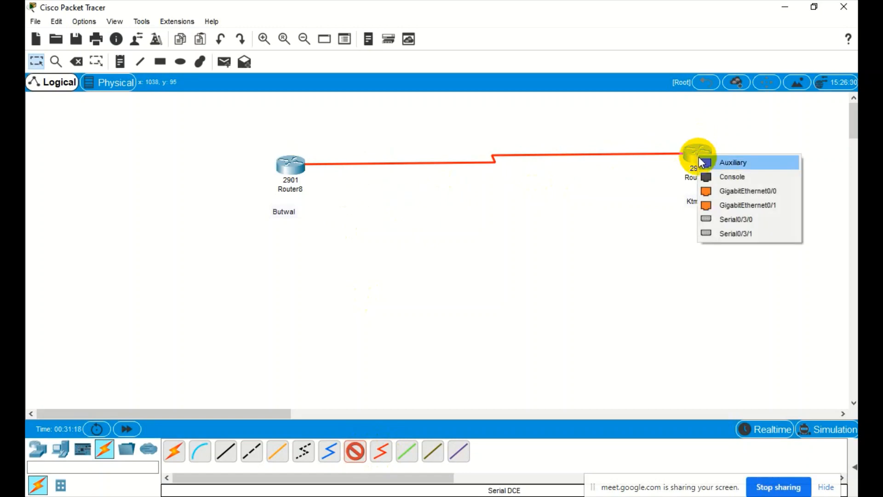
click(708, 218)
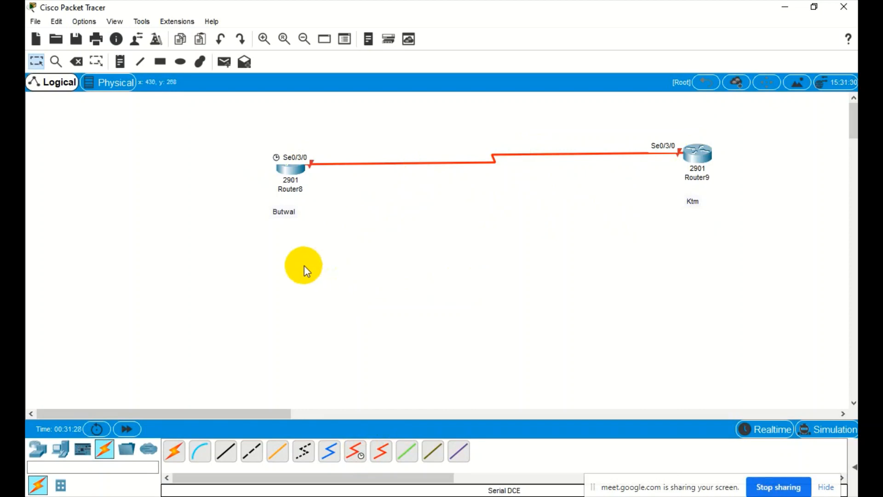
Delete the whole topology, confirm, and bring the Google Meet browser window to the front.
drag(209, 129, 826, 233)
key(Delete)
key(Return)
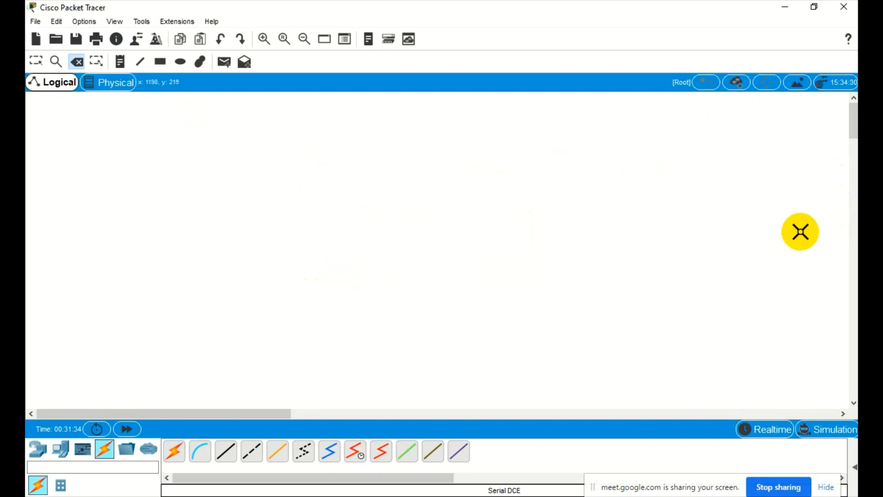
click(13, 151)
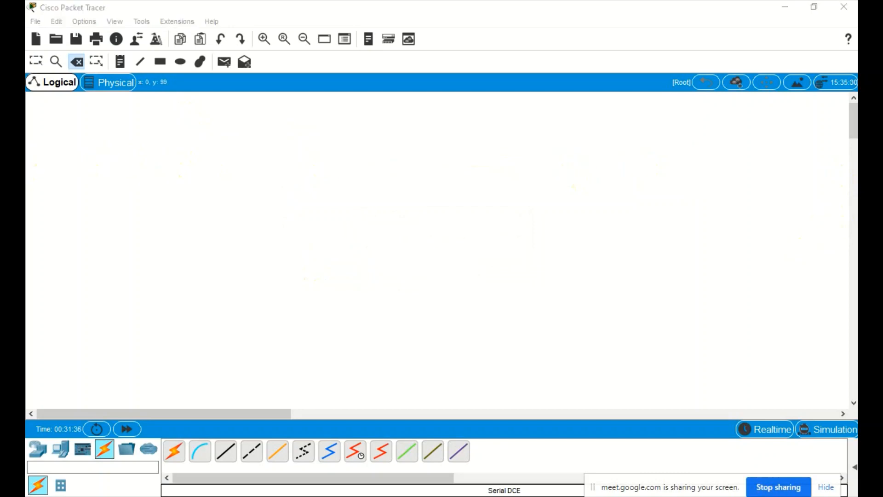
click(78, 128)
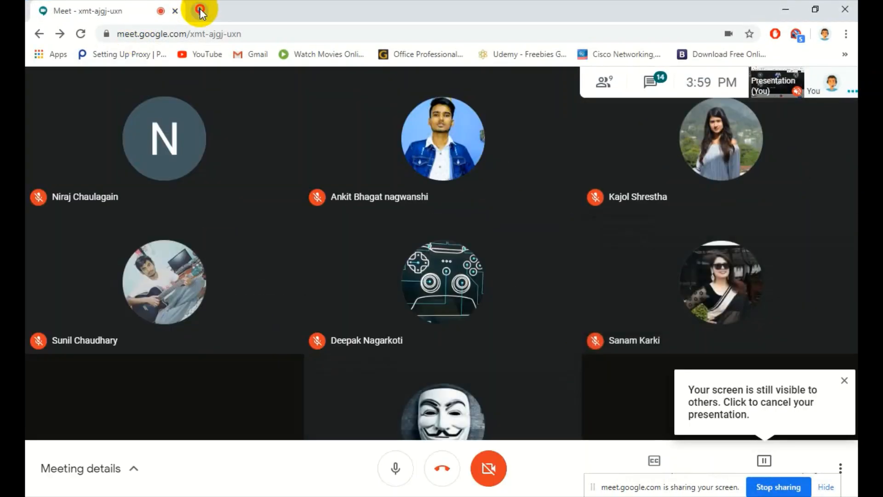
In a new tab, go to NetAcad's I'm Learning page and launch Introduction to IoT 0320.
click(199, 11)
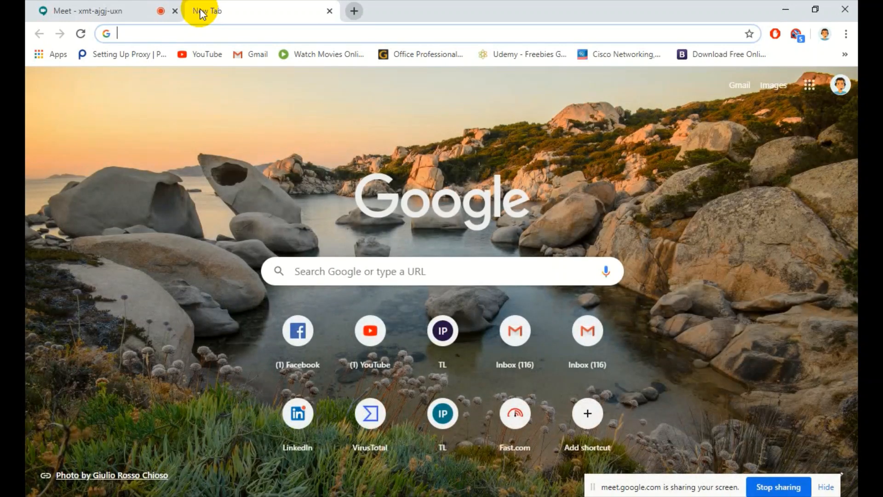
text(netacad.com/portal/learning)
key(Return)
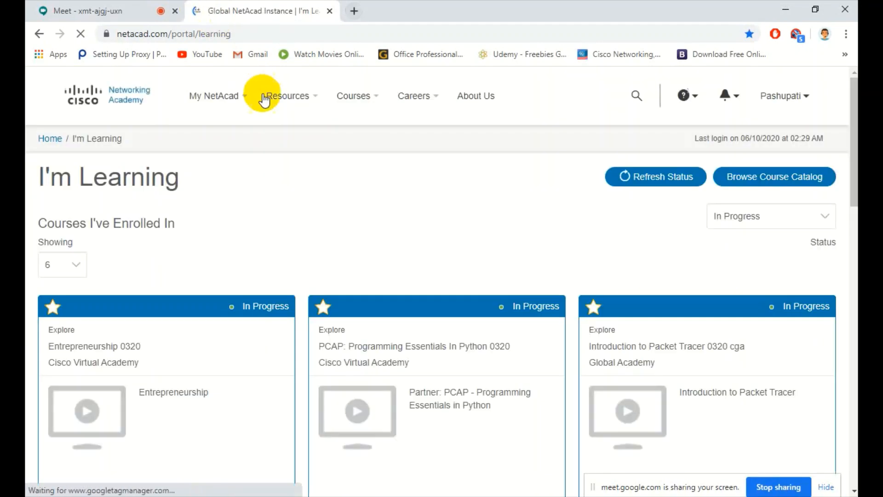
mouse_move(269, 122)
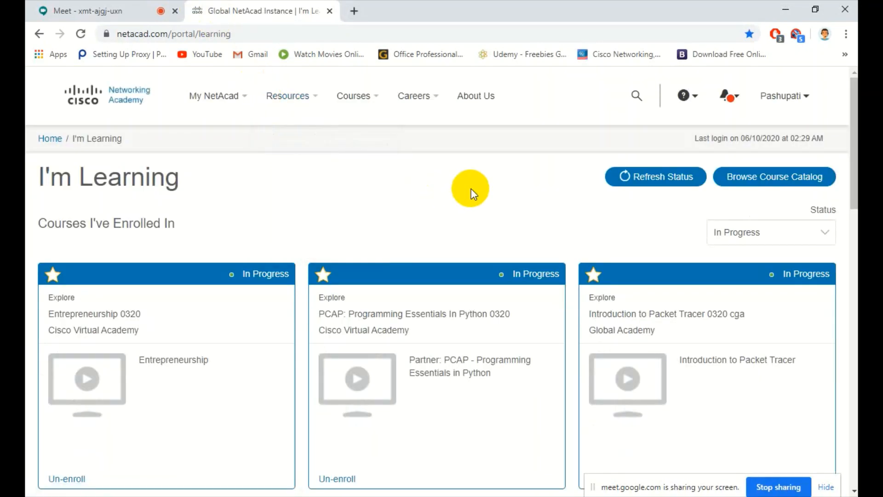
scroll(471, 189, down, 5)
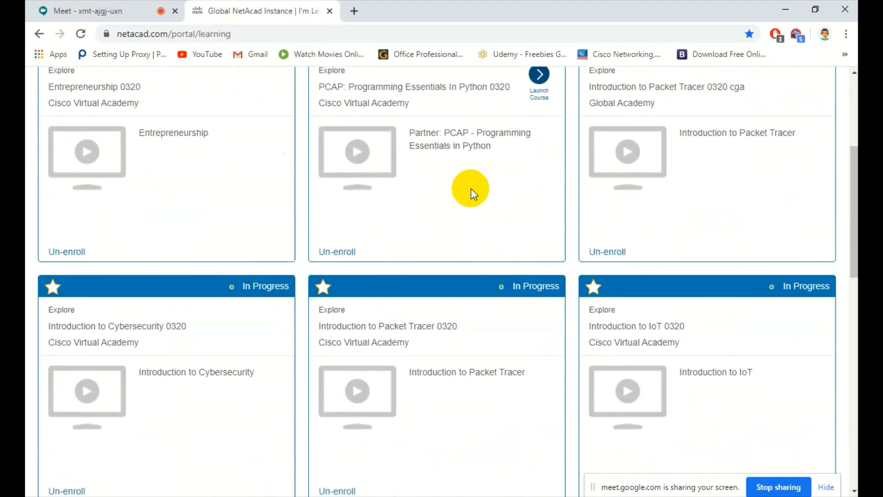
scroll(471, 189, down, 1)
mouse_move(716, 253)
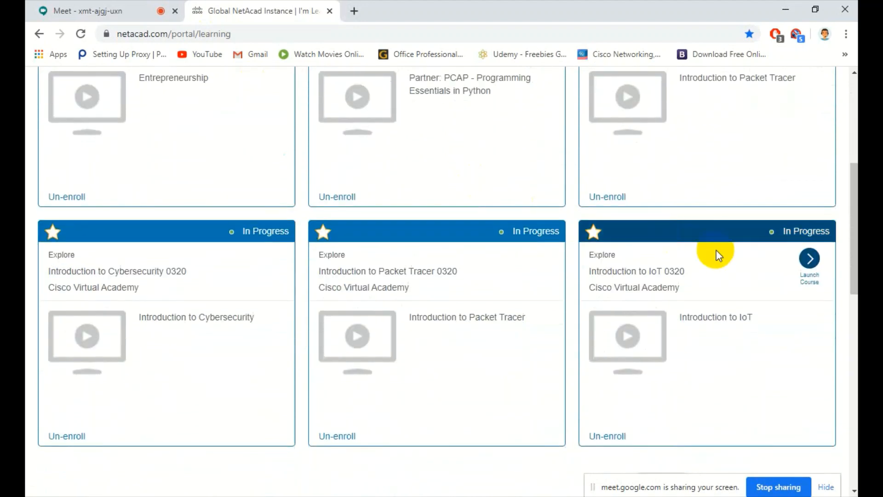
click(809, 259)
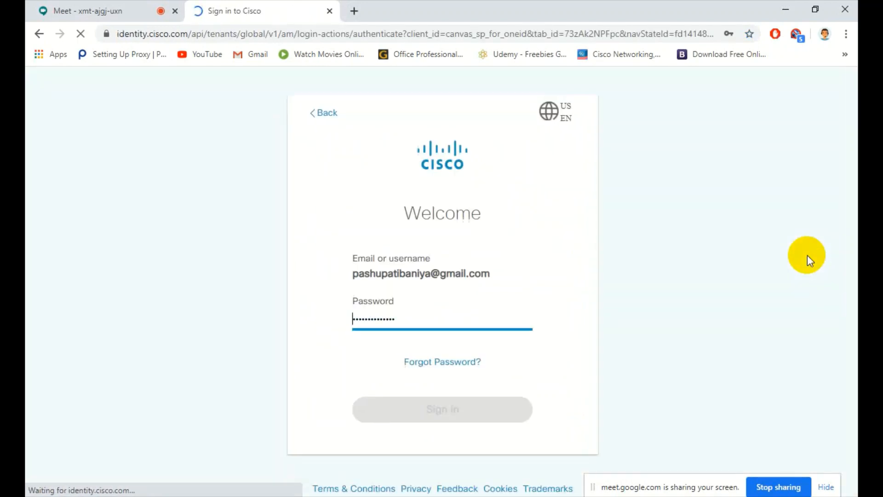
Sign in with the saved account password and submit the authenticator verification code.
click(428, 316)
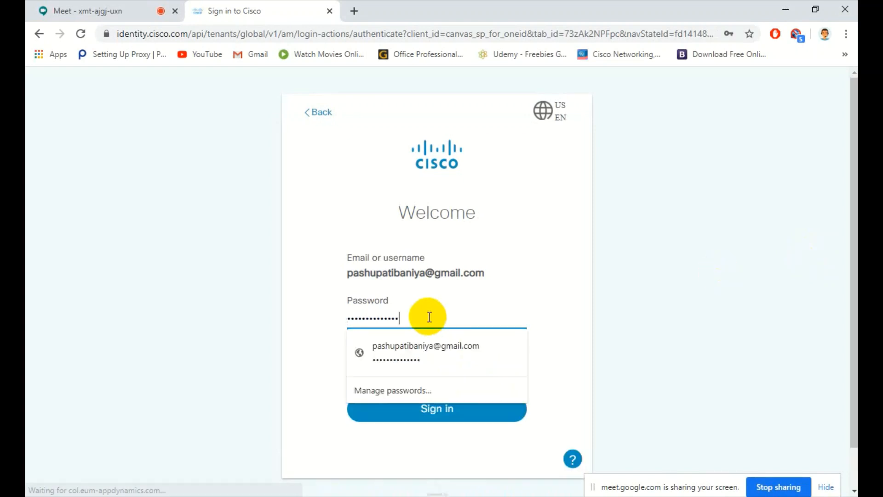
click(413, 355)
click(419, 420)
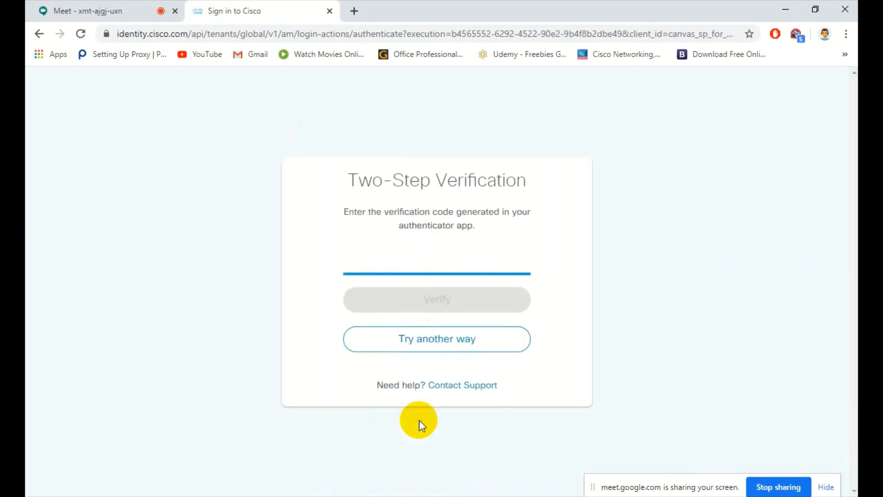
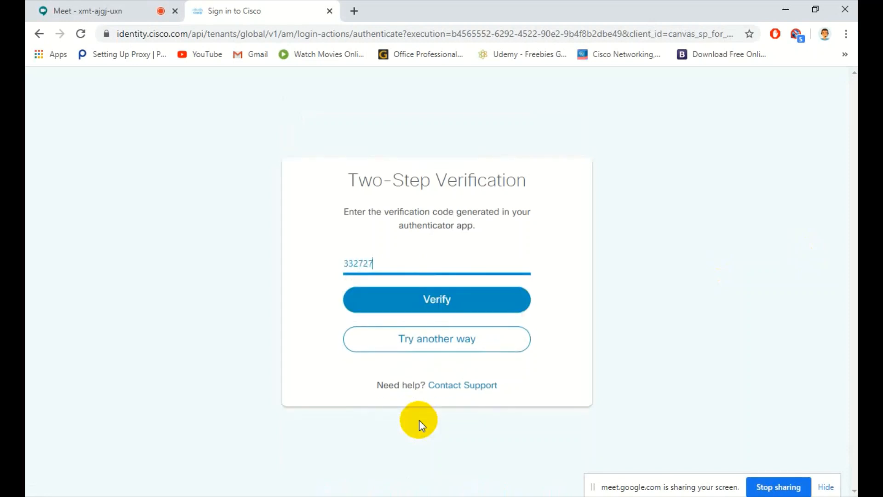
key(Return)
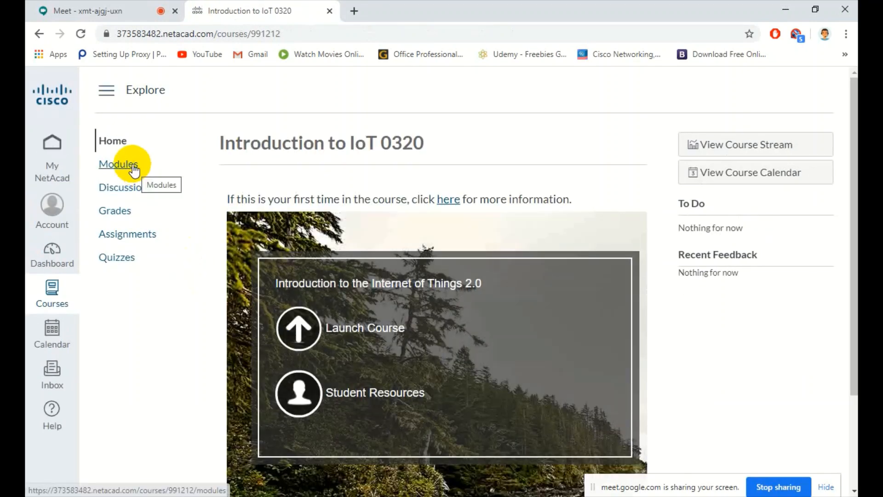
Browse the Introduction to IoT course's chapter modules and quizzes.
click(128, 170)
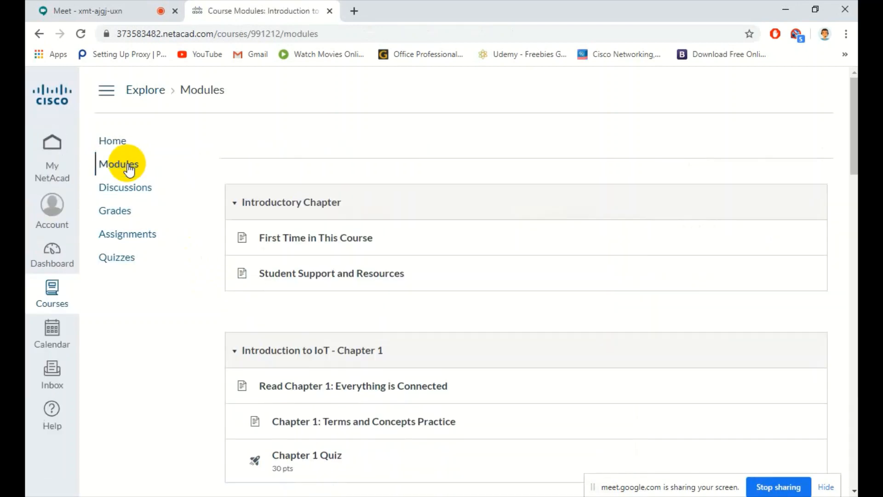
scroll(150, 324, down, 4)
scroll(150, 324, down, 1)
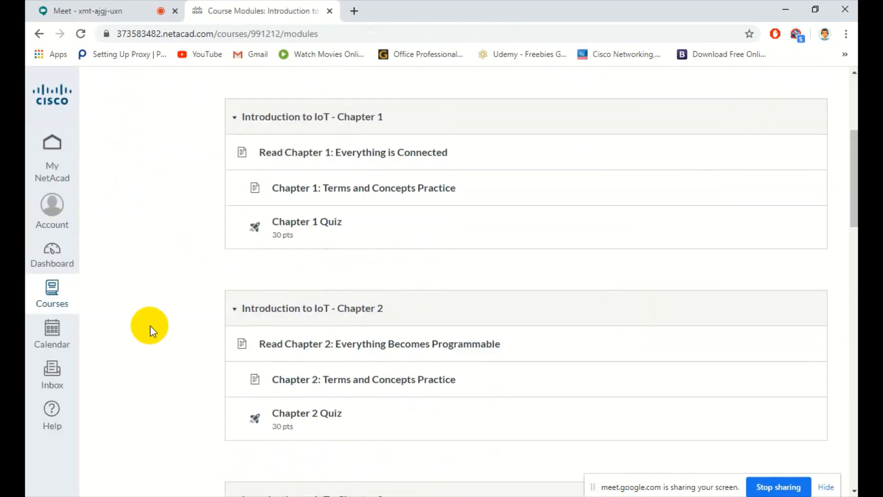
scroll(150, 325, down, 8)
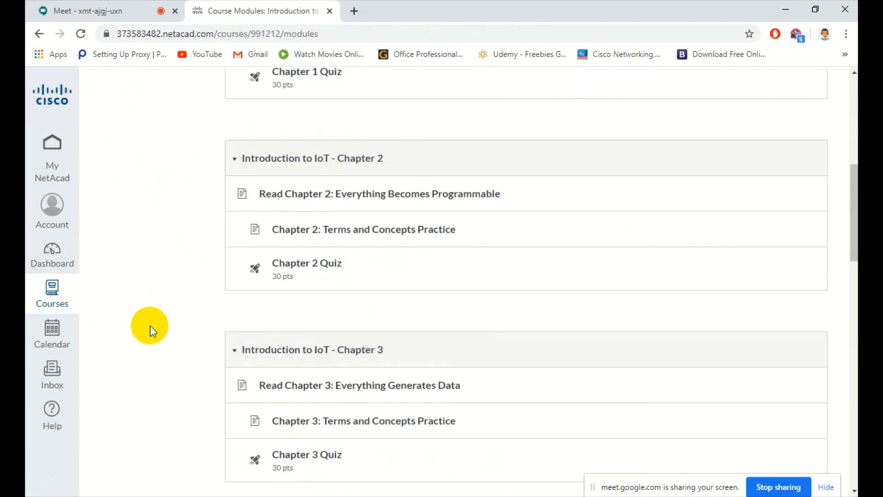
scroll(150, 325, down, 6)
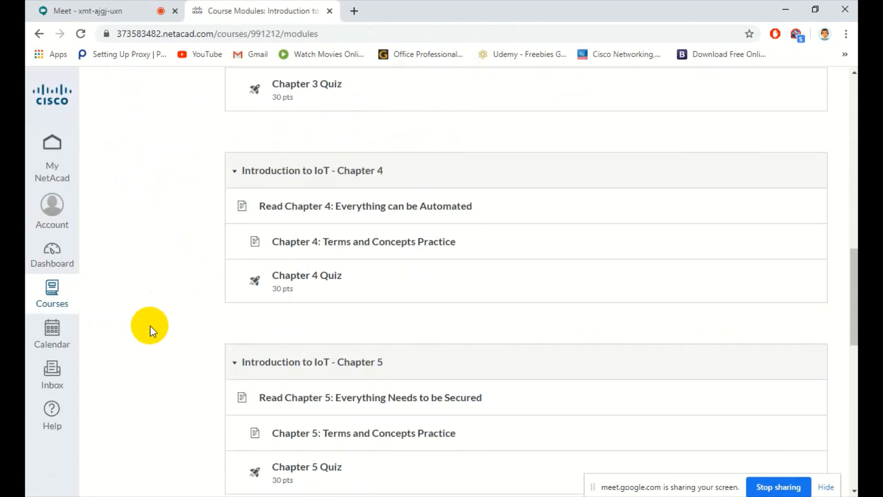
scroll(150, 325, down, 4)
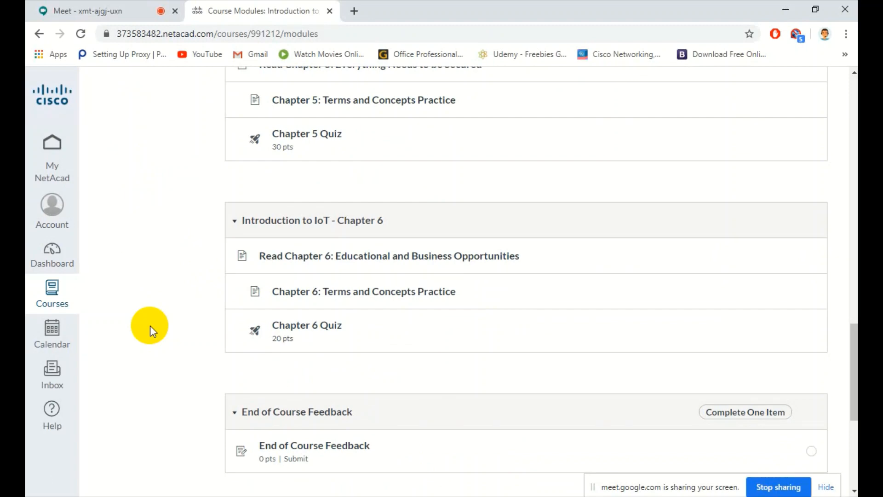
scroll(150, 325, down, 5)
scroll(150, 325, up, 13)
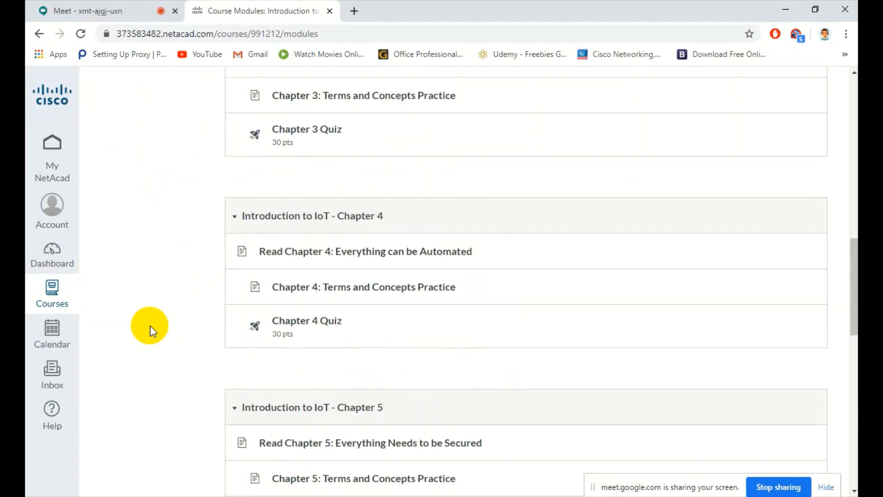
scroll(150, 325, up, 11)
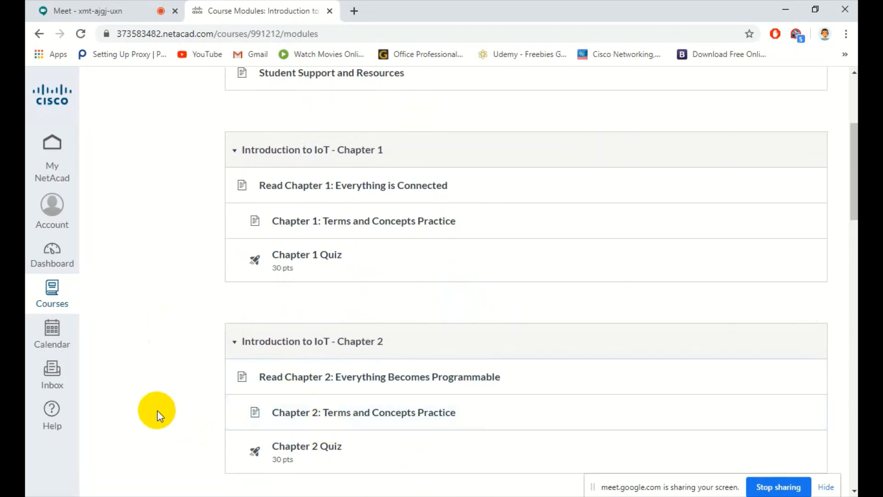
scroll(158, 415, down, 5)
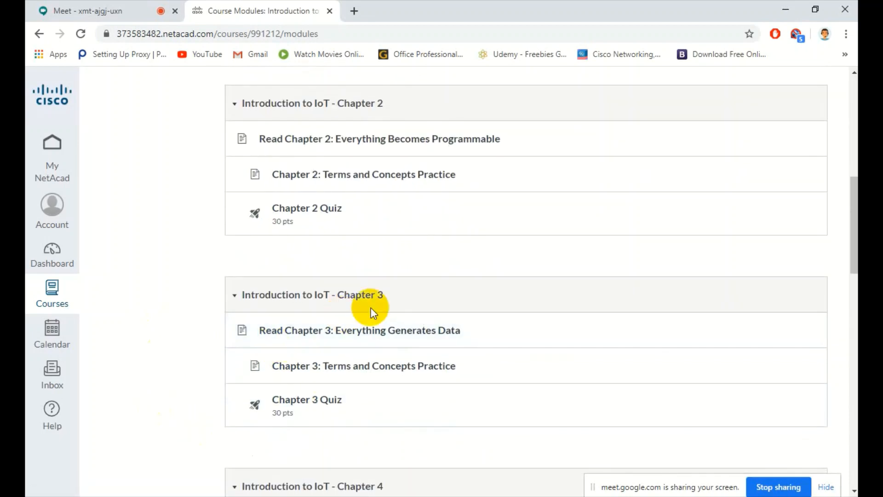
scroll(221, 183, up, 10)
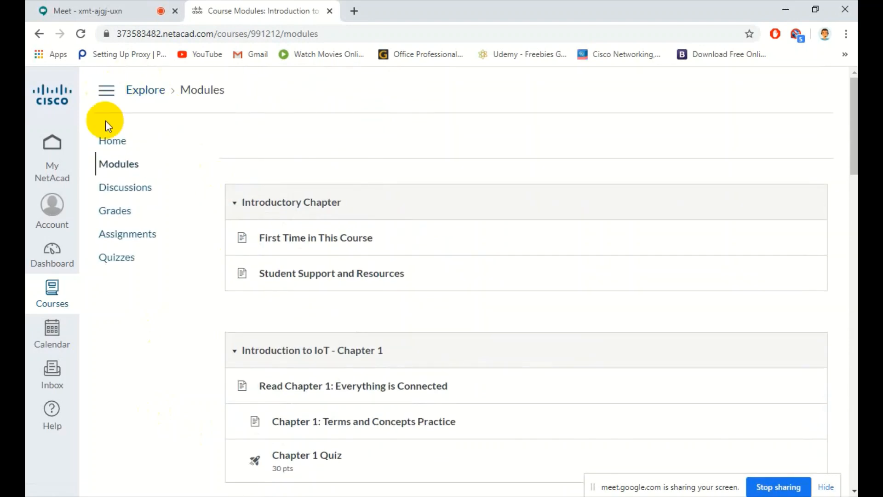
Return to the My NetAcad course list and refocus the browser window.
click(54, 160)
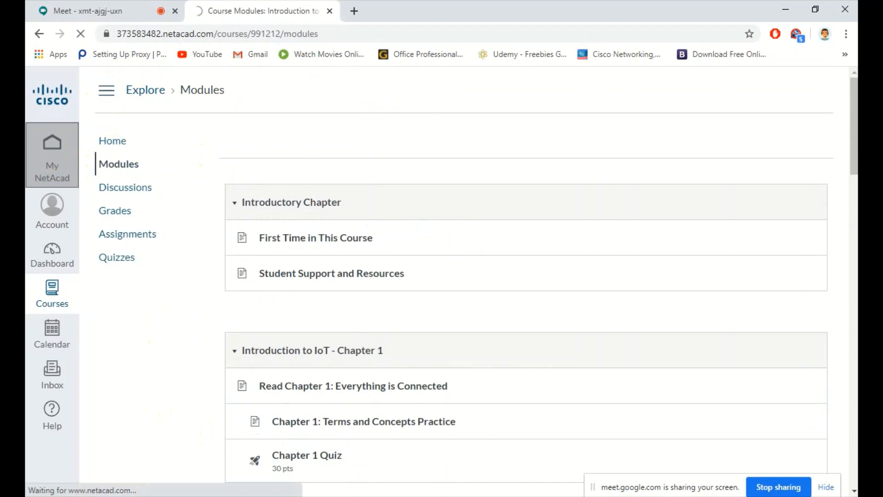
click(13, 151)
click(74, 104)
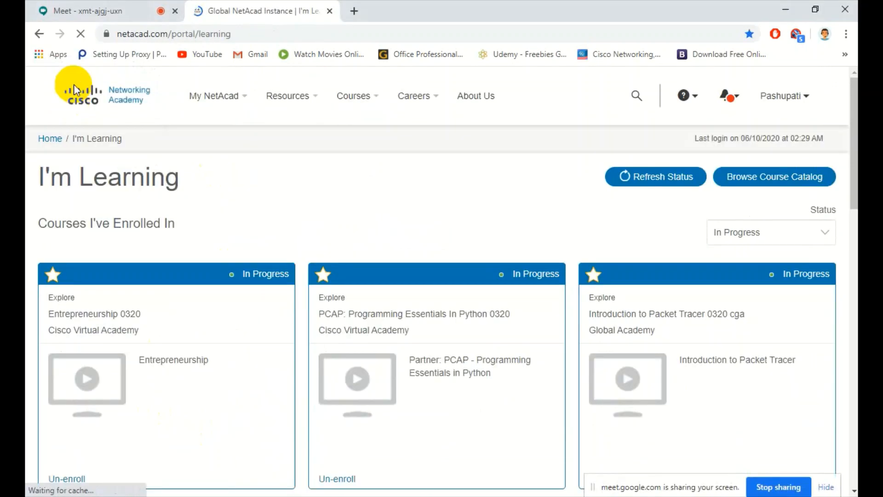
Admit the waiting participant in Meet, then launch the Introduction to Packet Tracer 0320 cga course.
click(88, 10)
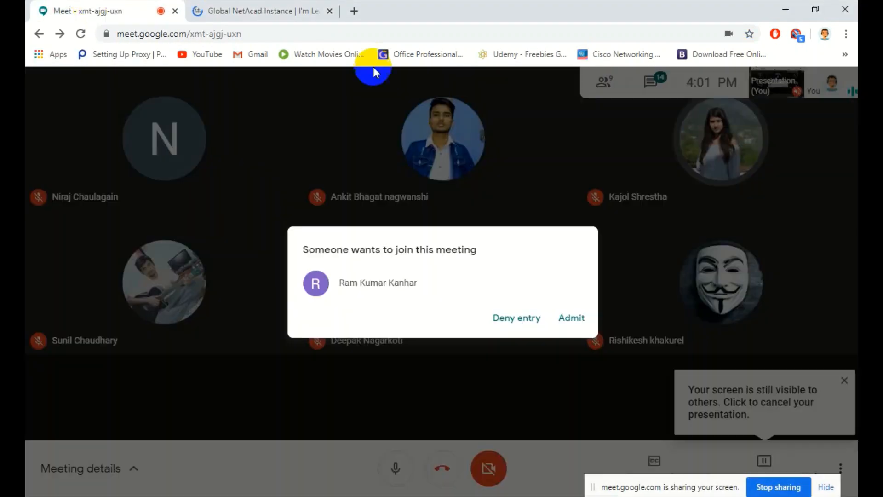
click(573, 318)
click(297, 7)
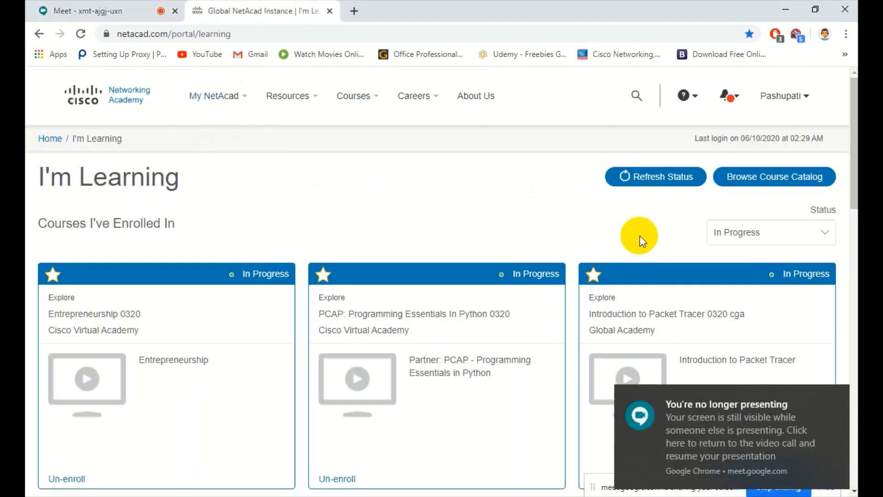
scroll(484, 298, down, 3)
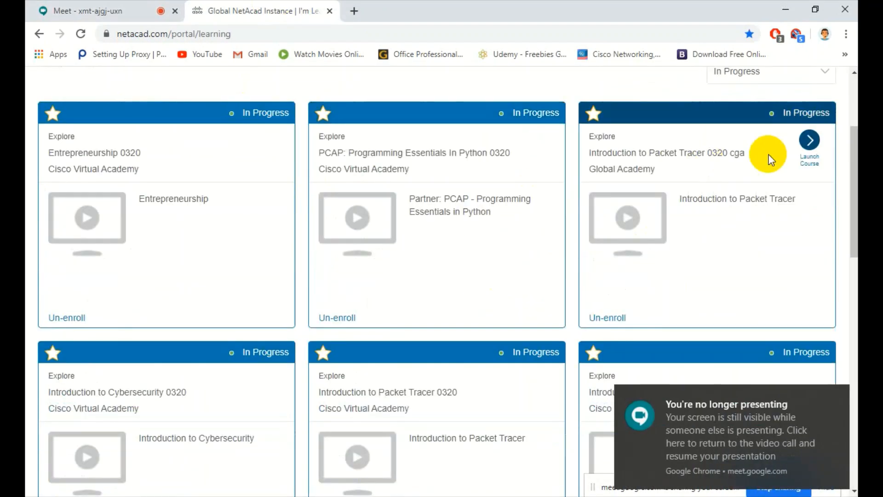
click(809, 146)
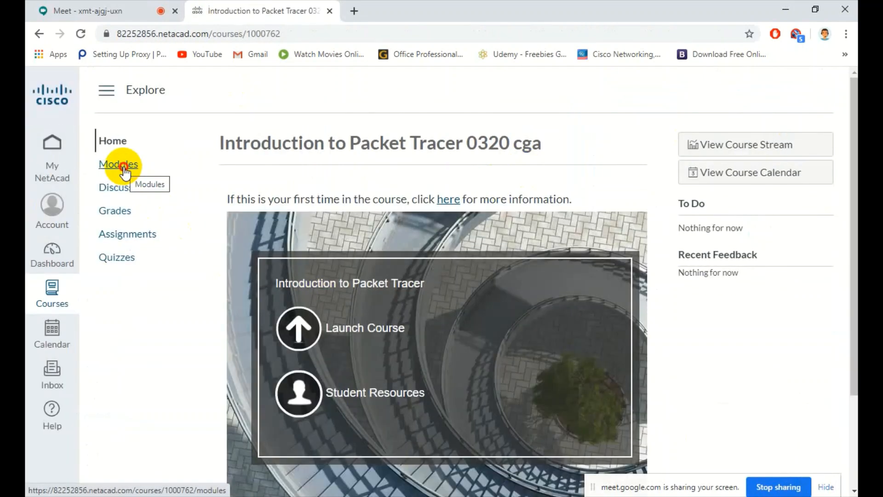
Scroll through the Packet Tracer 0320 cga modules, then go back to the enrolled courses list.
click(124, 169)
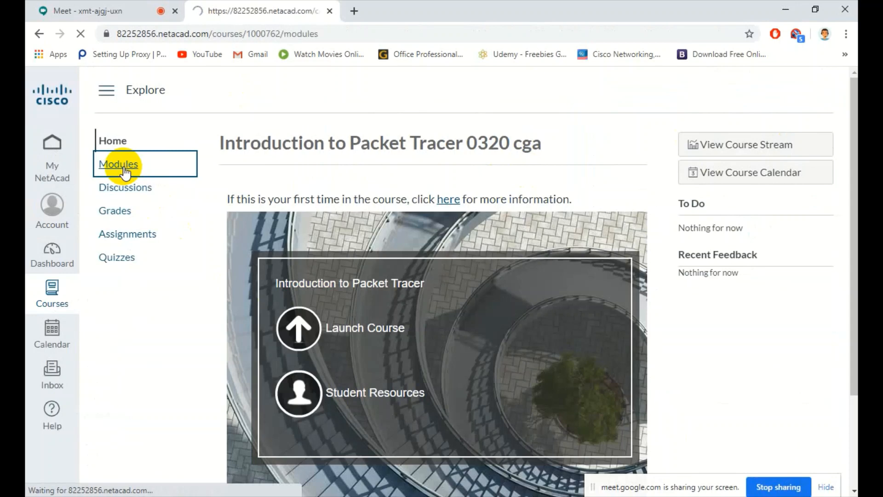
scroll(187, 432, down, 3)
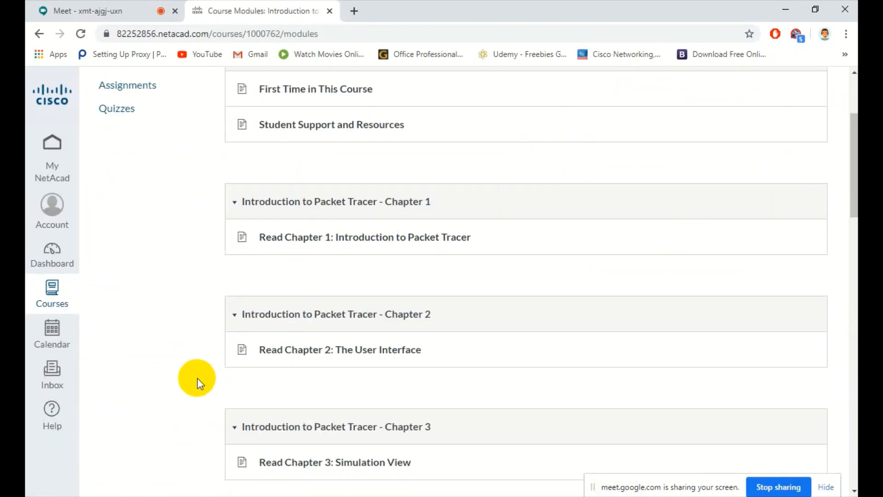
scroll(197, 378, down, 7)
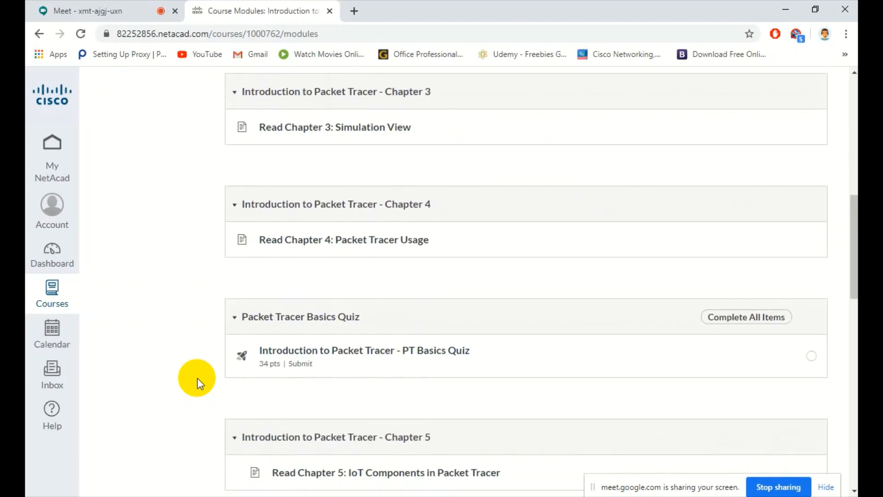
scroll(198, 377, down, 3)
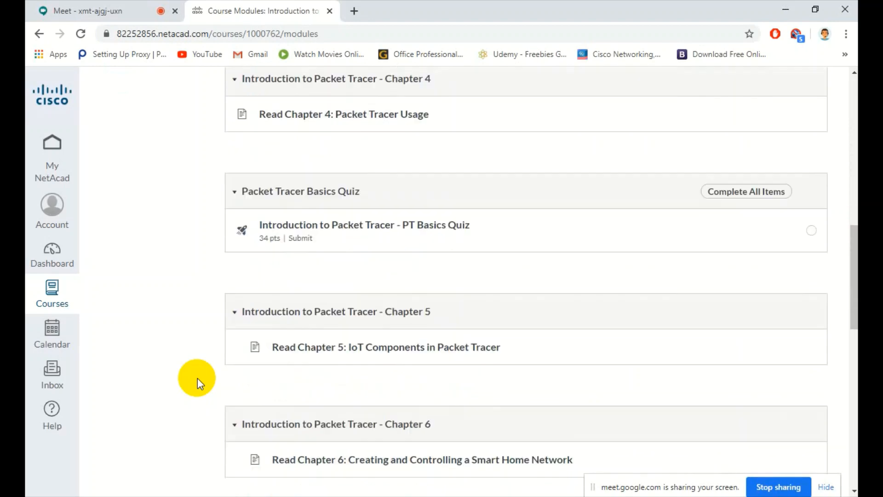
scroll(198, 378, down, 10)
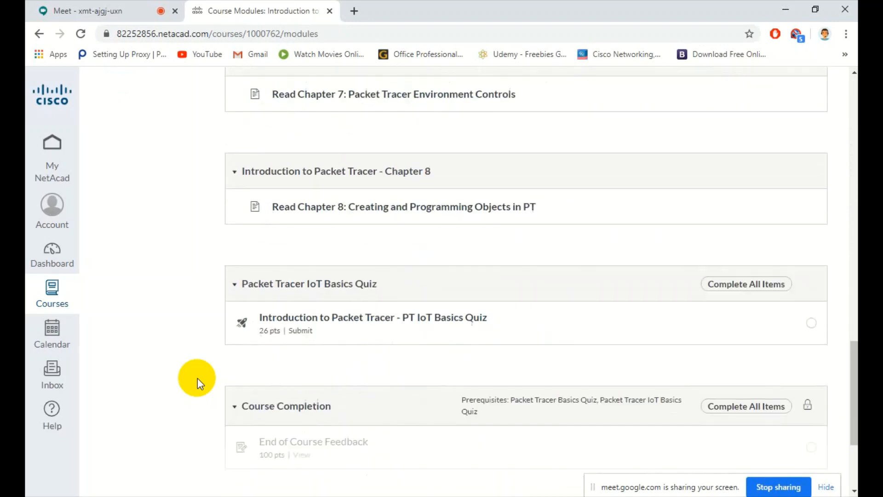
key(Home)
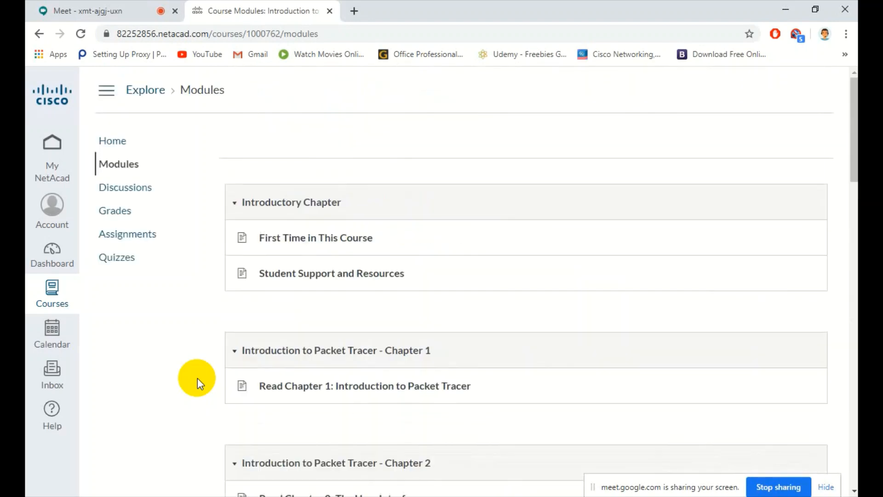
click(44, 158)
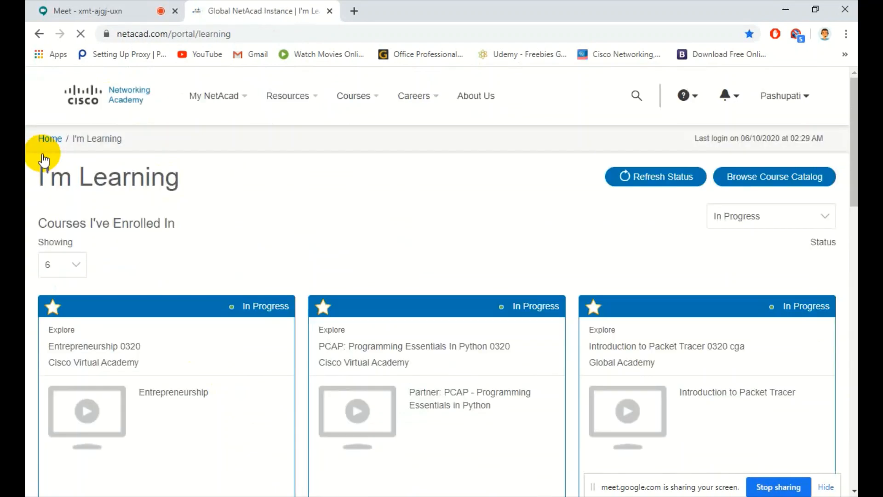
Filter courses to Completed and launch Introduction to the Internet of Things 2.0 EN 201807.
click(793, 228)
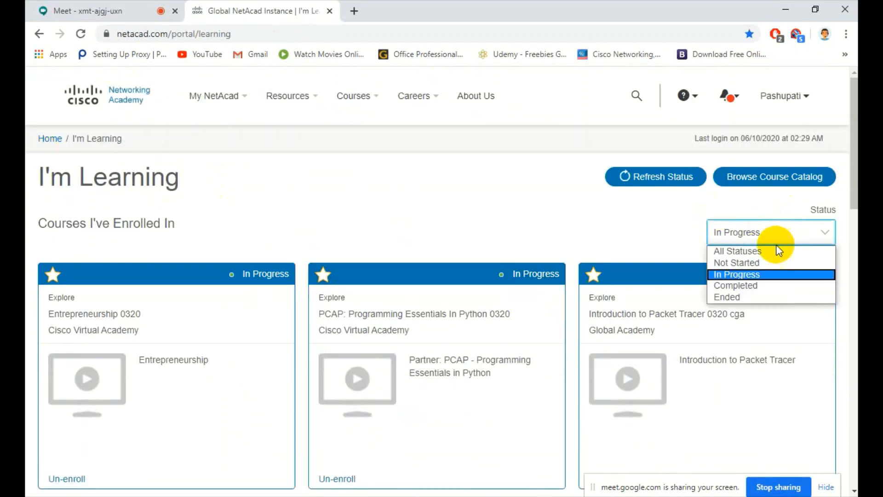
click(763, 285)
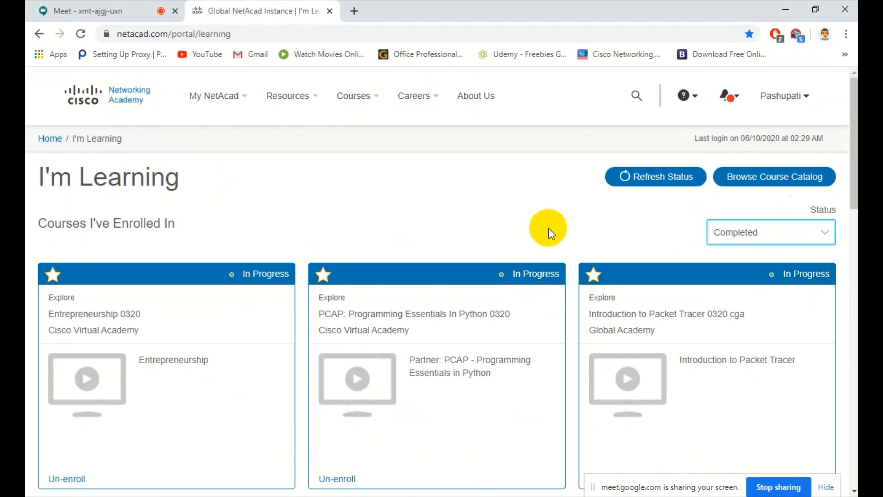
scroll(549, 227, down, 3)
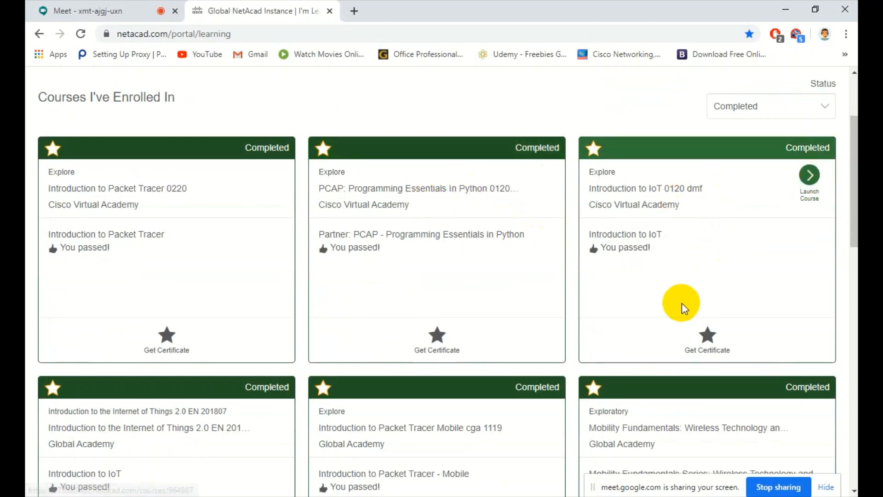
scroll(681, 302, down, 3)
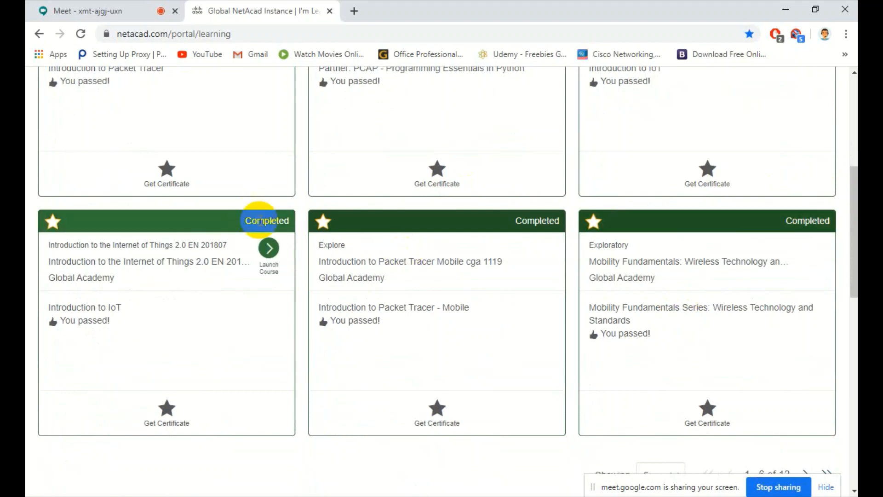
click(267, 249)
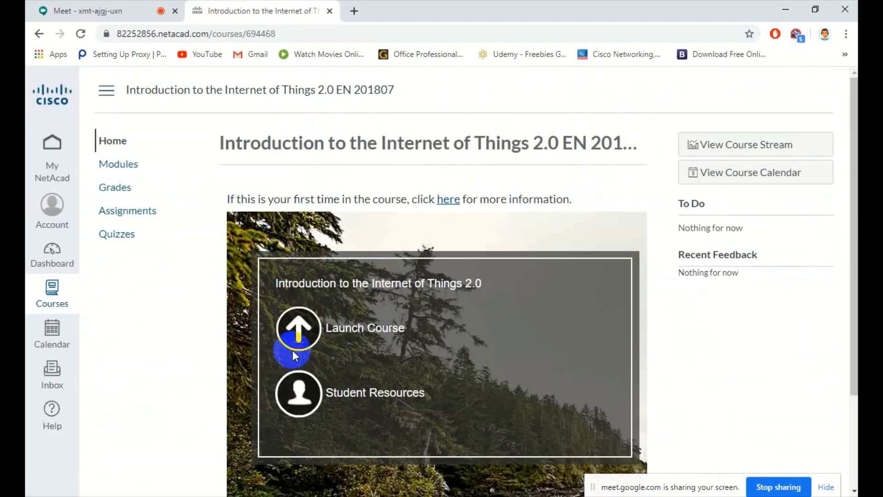
Open the course's Student Support and Resources page and scroll through it.
click(373, 396)
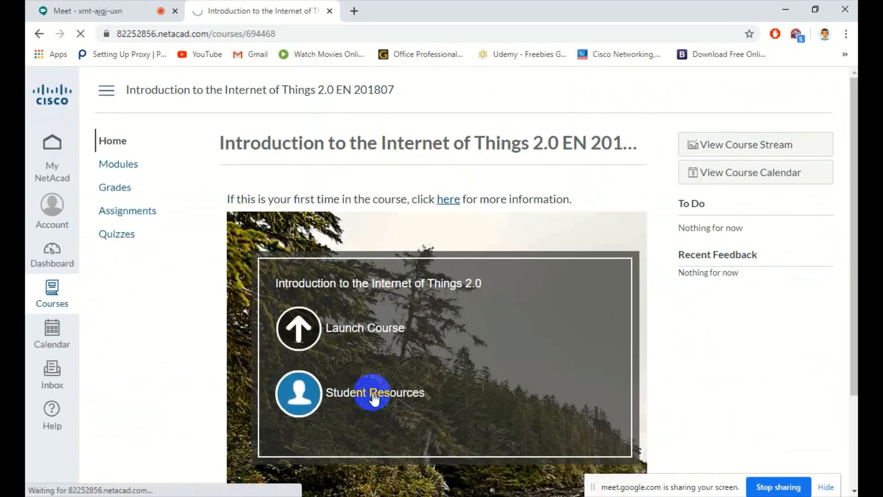
scroll(374, 398, down, 10)
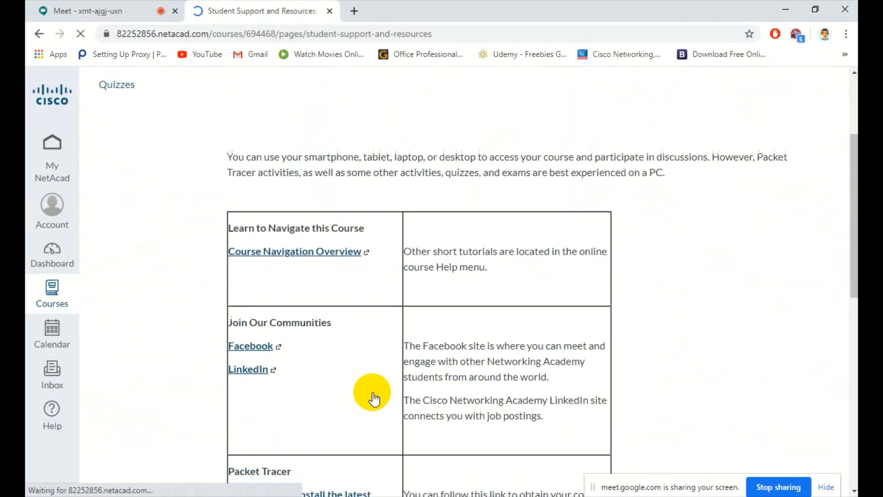
scroll(371, 395, down, 4)
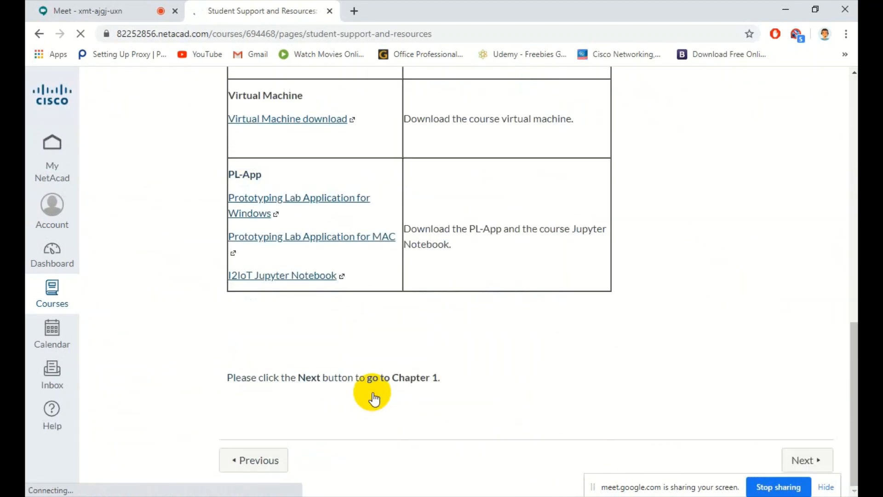
scroll(371, 394, up, 15)
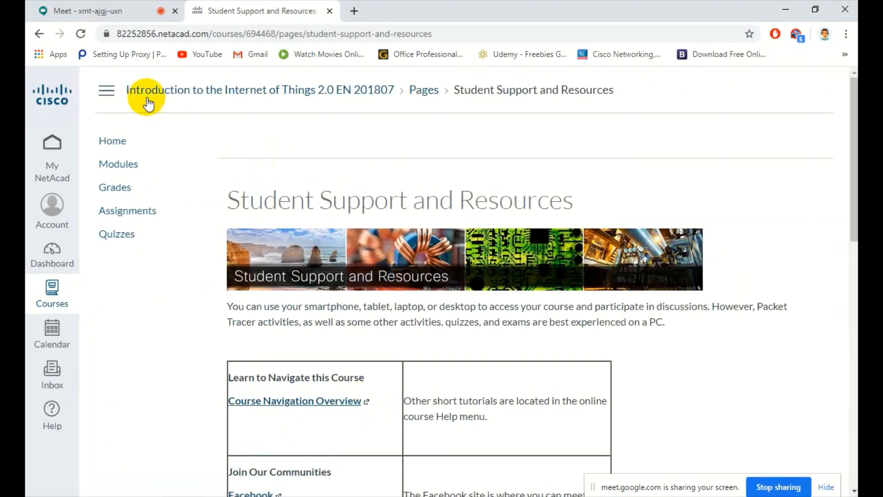
Open Chapter 4 'Everything can be Automated' from the IoT modules and launch its reading.
click(119, 165)
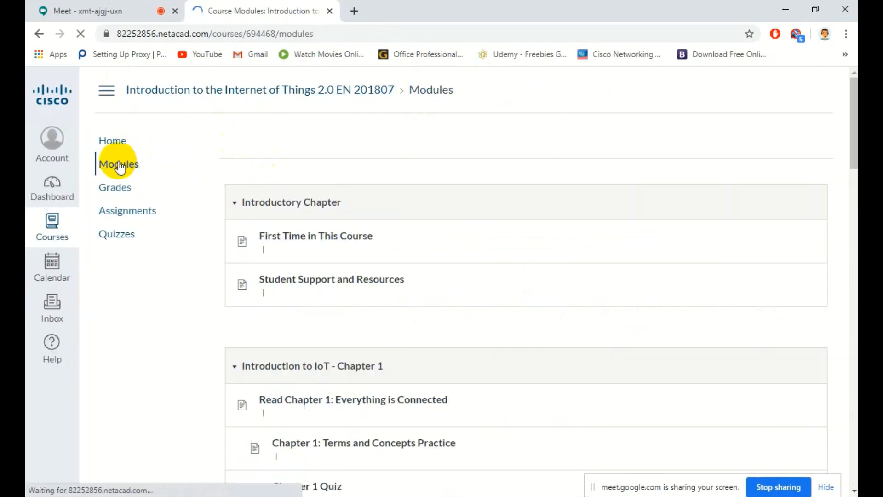
scroll(196, 361, down, 5)
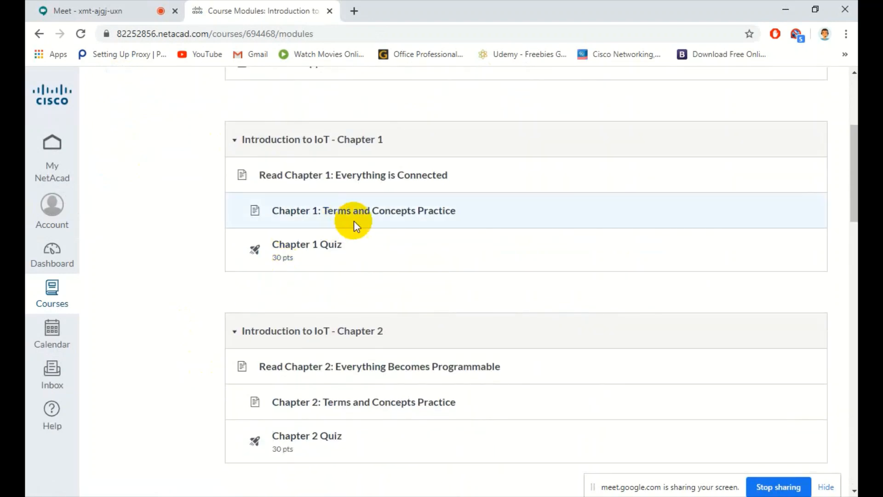
scroll(362, 297, down, 3)
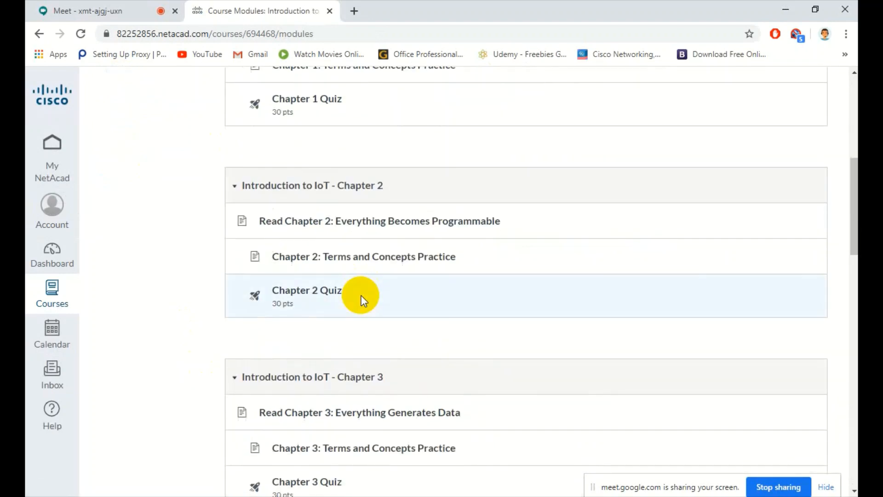
scroll(362, 296, down, 8)
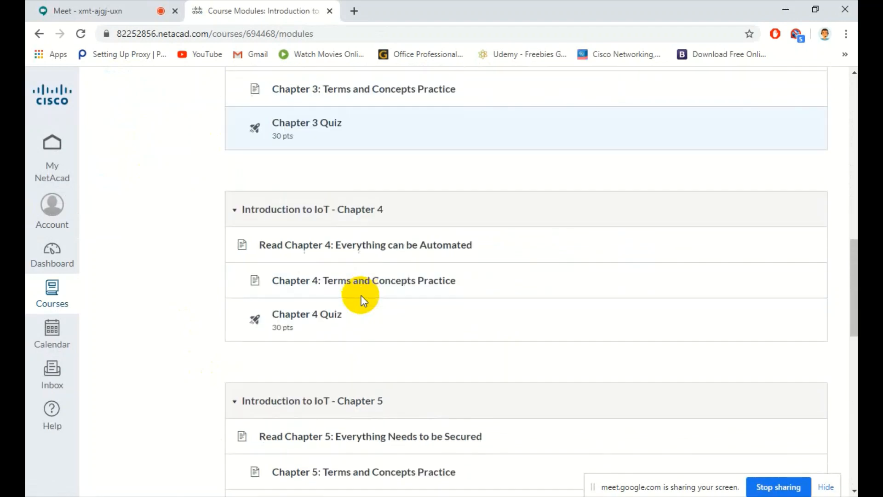
click(386, 251)
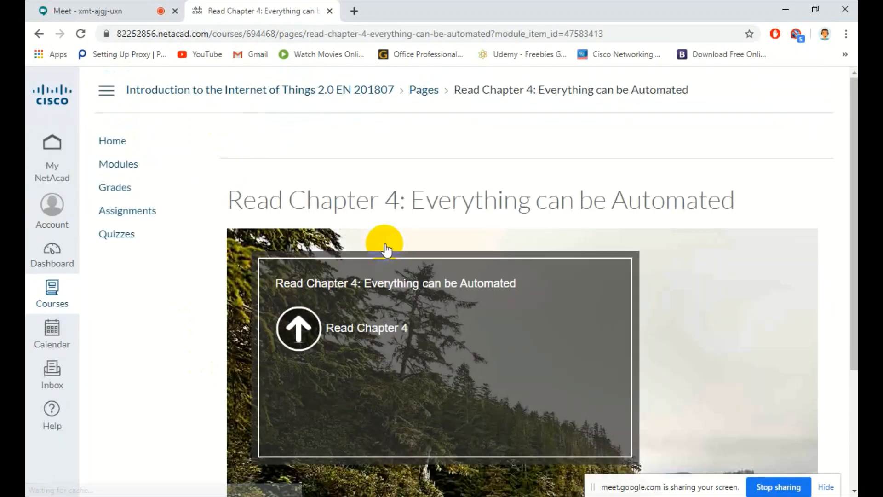
scroll(385, 250, down, 4)
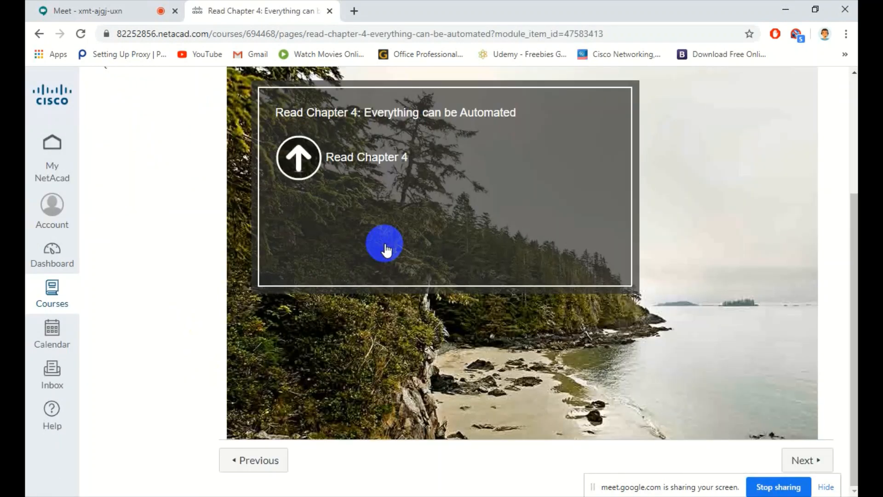
click(313, 156)
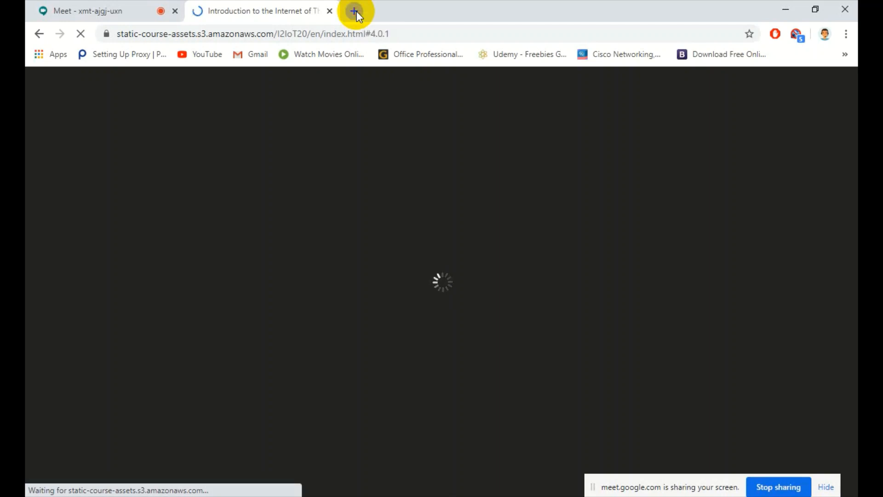
Search Google in a new tab for 'IOT packet tracer file'.
click(357, 11)
text(IOT packet)
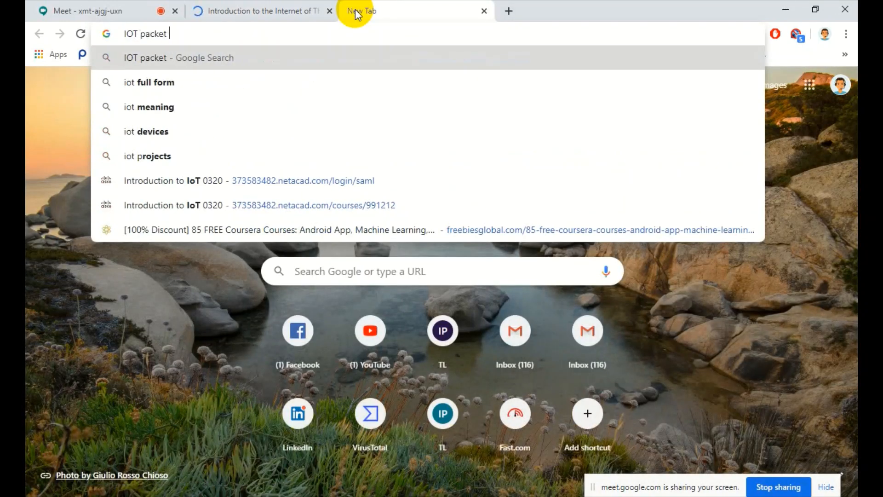
text( tracer)
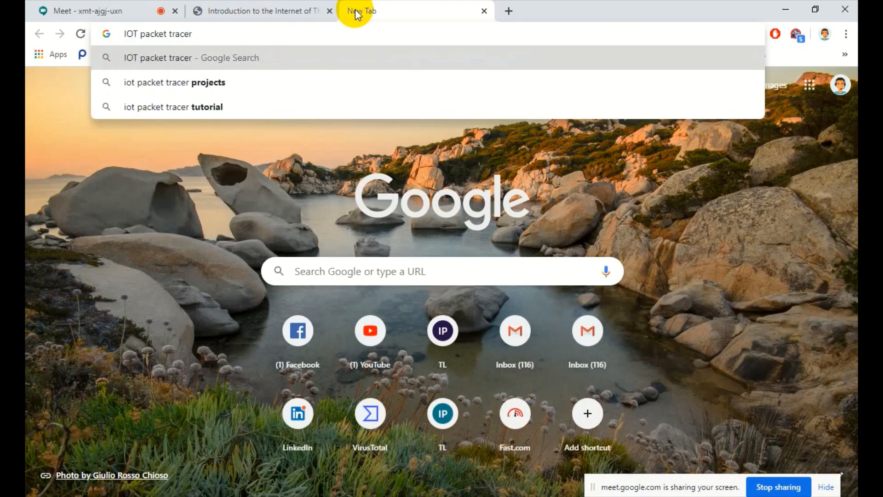
text( file)
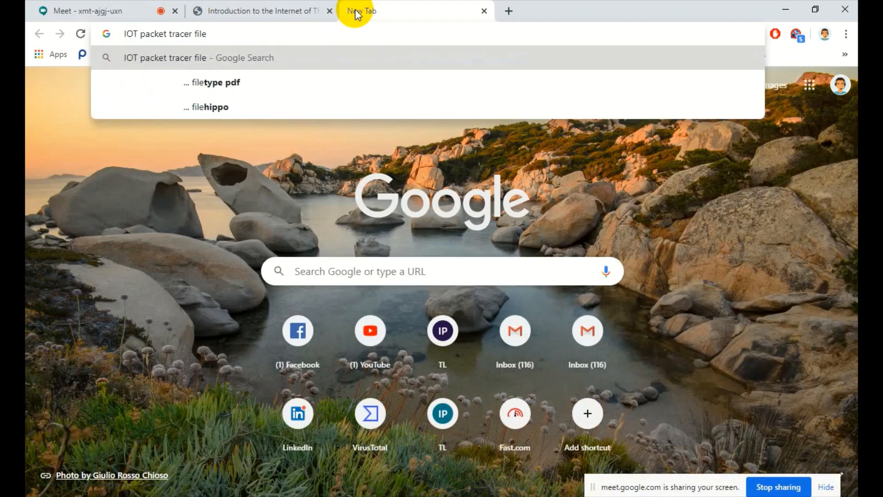
key(Return)
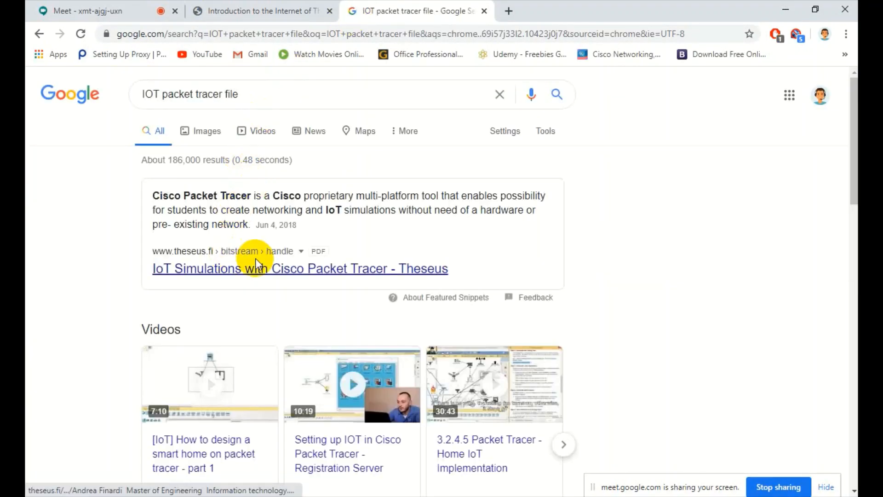
scroll(414, 216, down, 5)
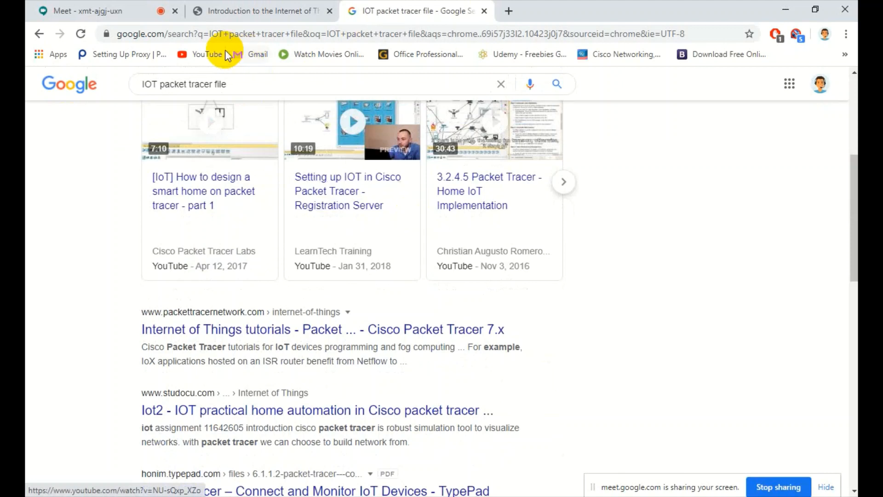
Refine the search to 'IOT packet tracer lab file' and scroll through the results.
click(215, 84)
text(lab)
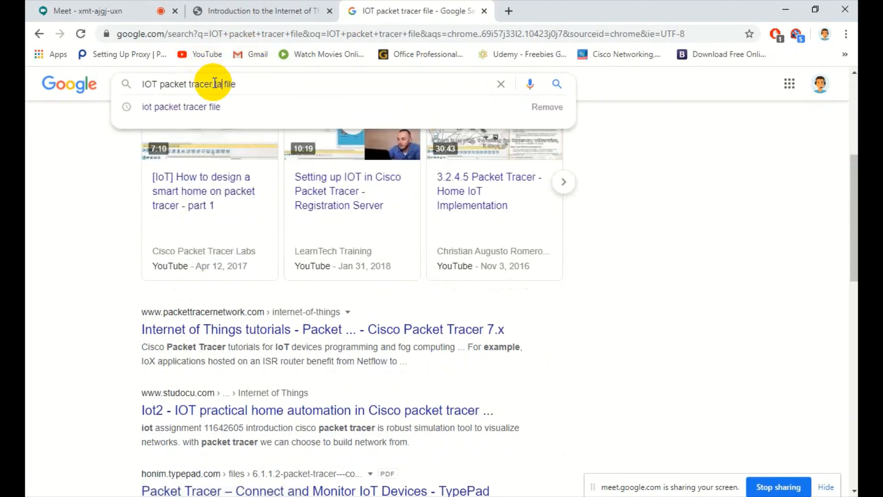
key(Return)
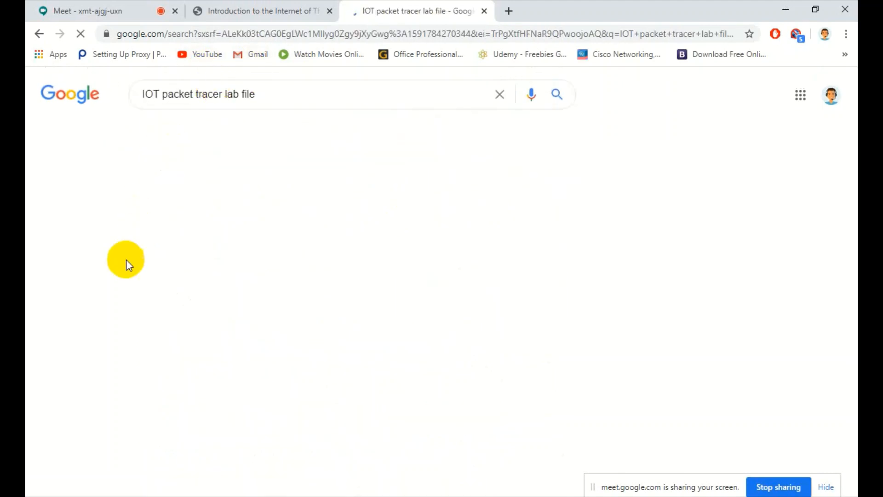
scroll(113, 305, down, 1)
scroll(115, 305, down, 7)
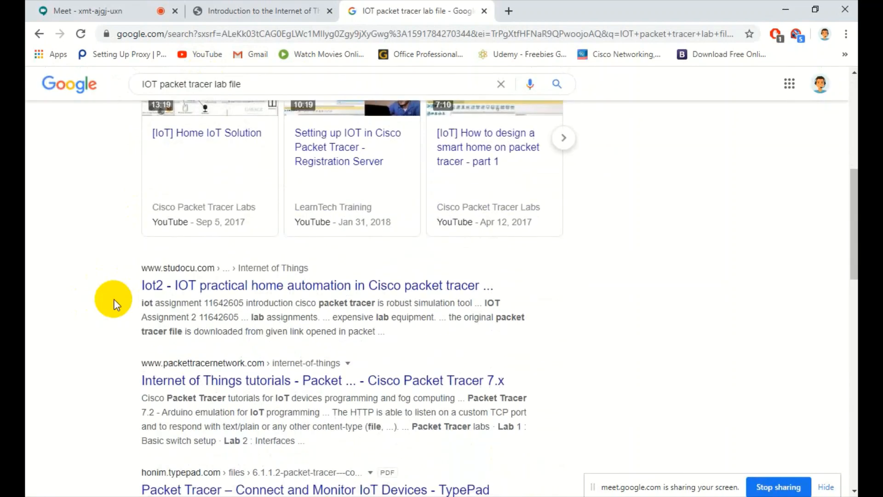
scroll(114, 304, down, 2)
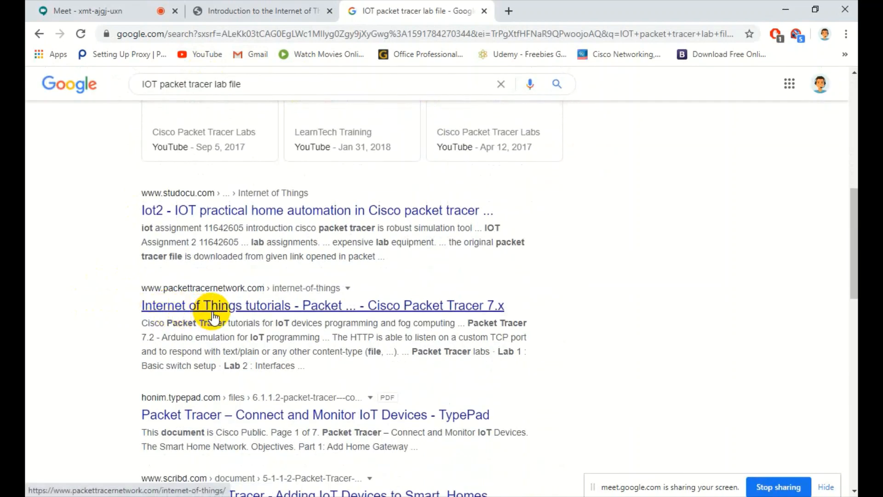
scroll(29, 385, down, 5)
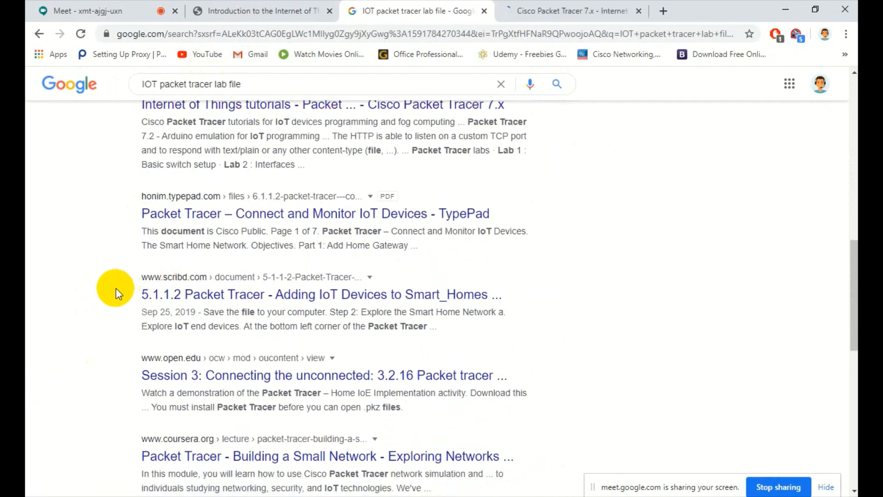
Open the Scribd smart-homes lab in a new tab, review the IoT tutorials diagram, then view the lab.
click(204, 300)
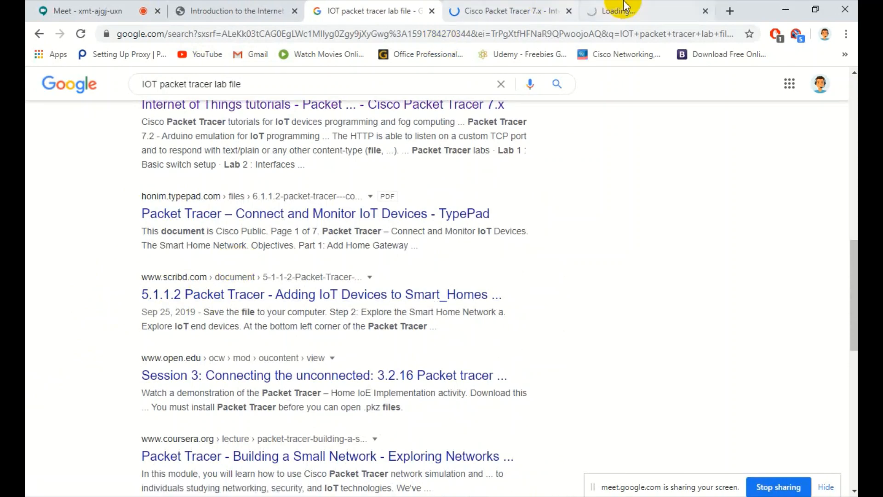
click(625, 8)
click(493, 6)
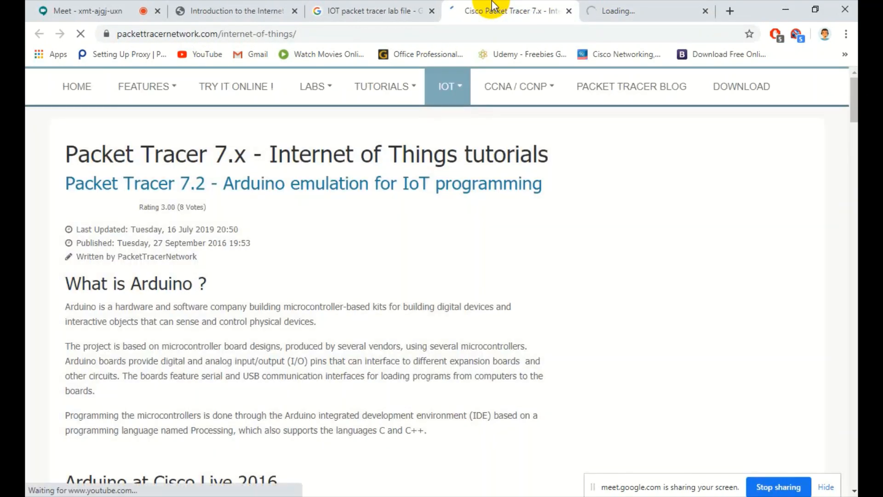
scroll(414, 250, down, 18)
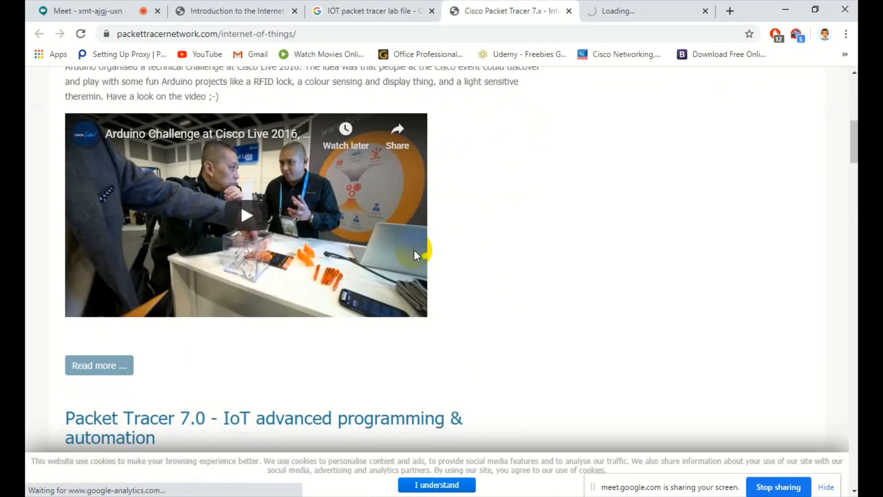
scroll(414, 250, down, 9)
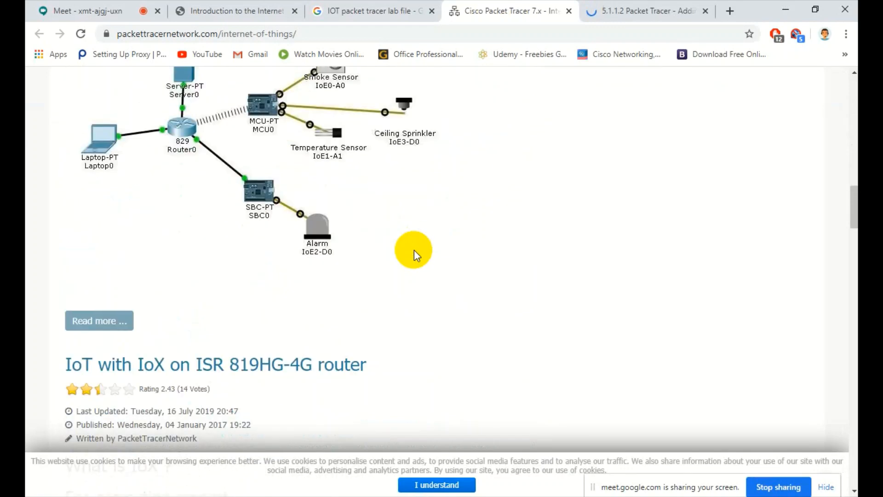
scroll(414, 250, down, 3)
scroll(414, 249, up, 8)
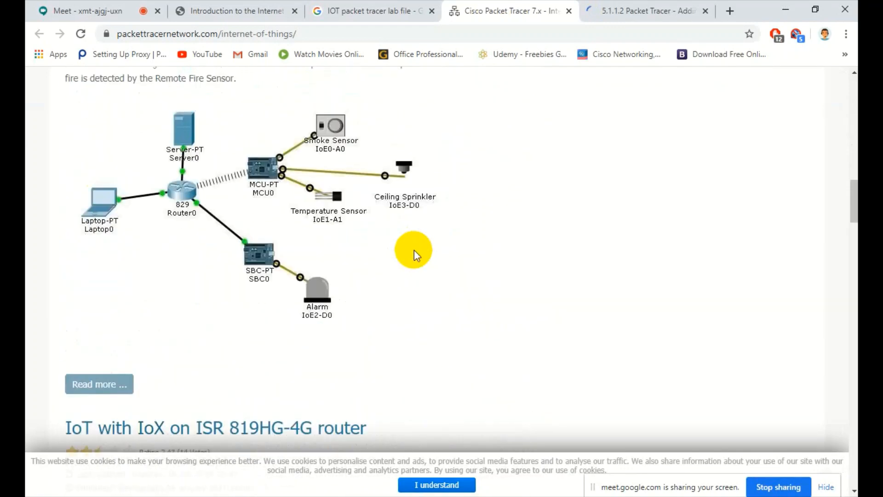
scroll(414, 250, up, 2)
scroll(415, 250, down, 3)
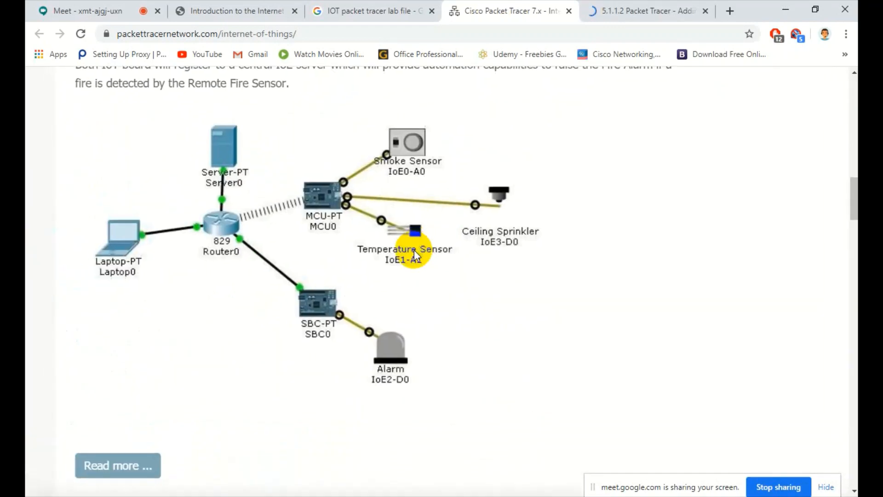
scroll(414, 250, up, 4)
scroll(414, 250, down, 3)
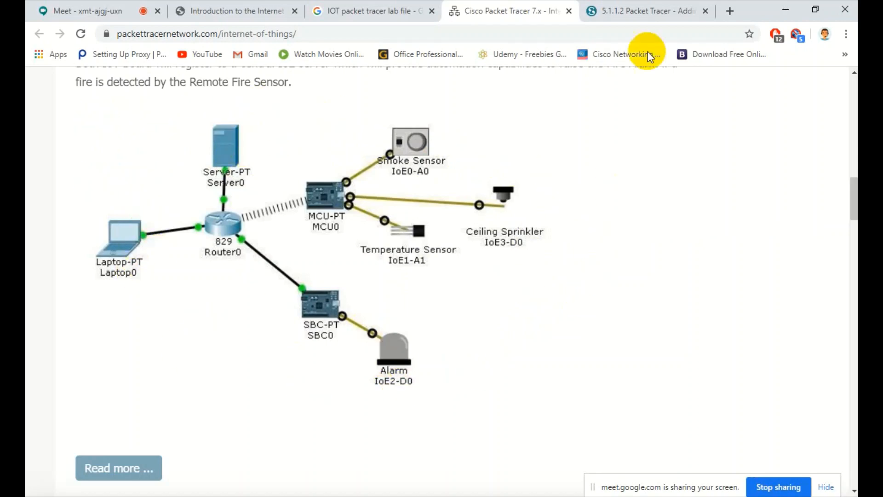
click(637, 11)
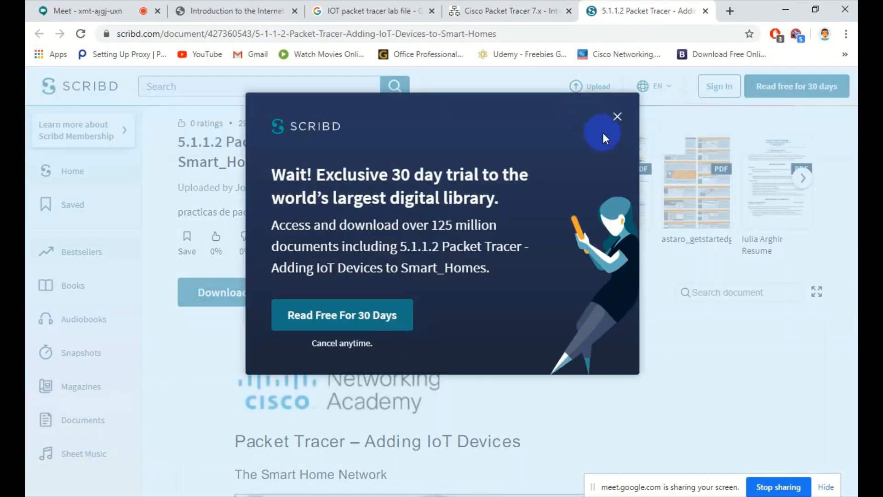
Dismiss Scribd's 30-day trial offer, view the smart-home network diagram, then return to the Google results.
click(615, 120)
scroll(381, 423, down, 6)
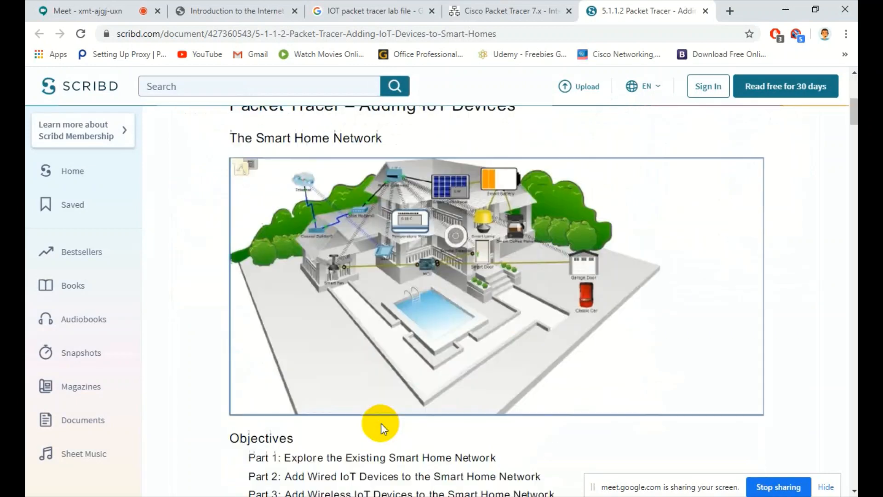
scroll(430, 222, up, 3)
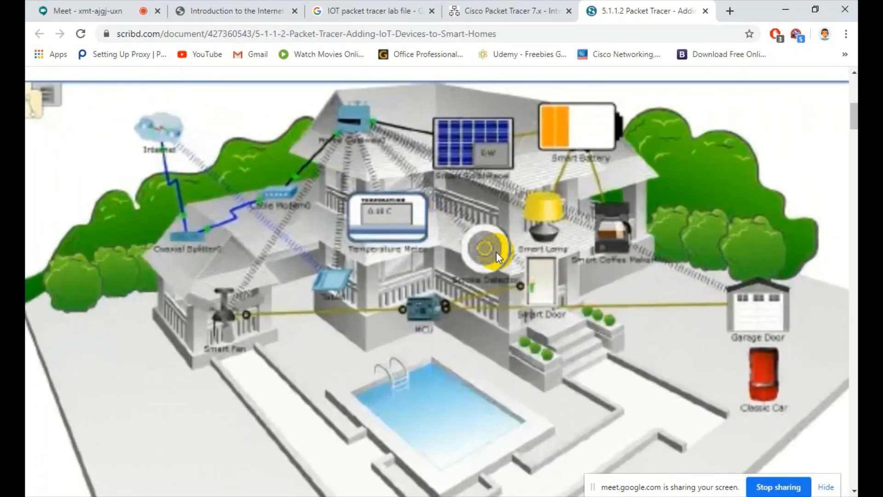
click(368, 10)
scroll(256, 117, up, 5)
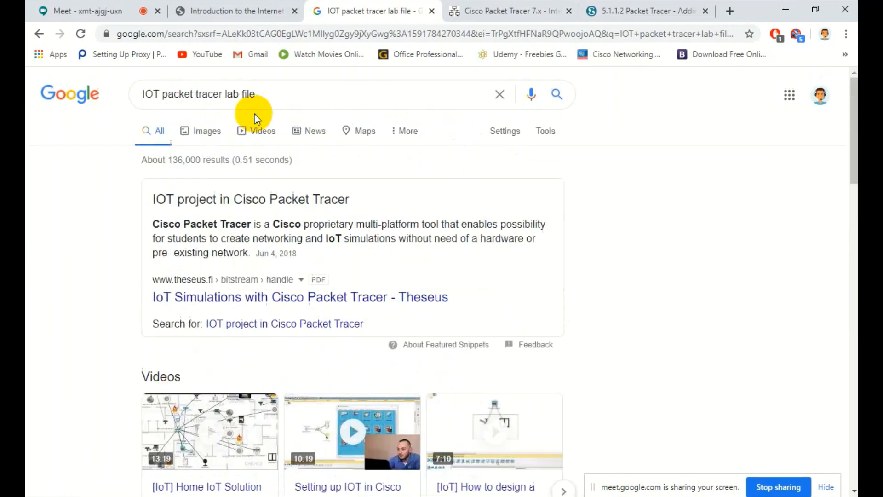
Show image results and open the colourful house and Packet Tracer 7.1.1 IoT devices images in background tabs.
click(199, 131)
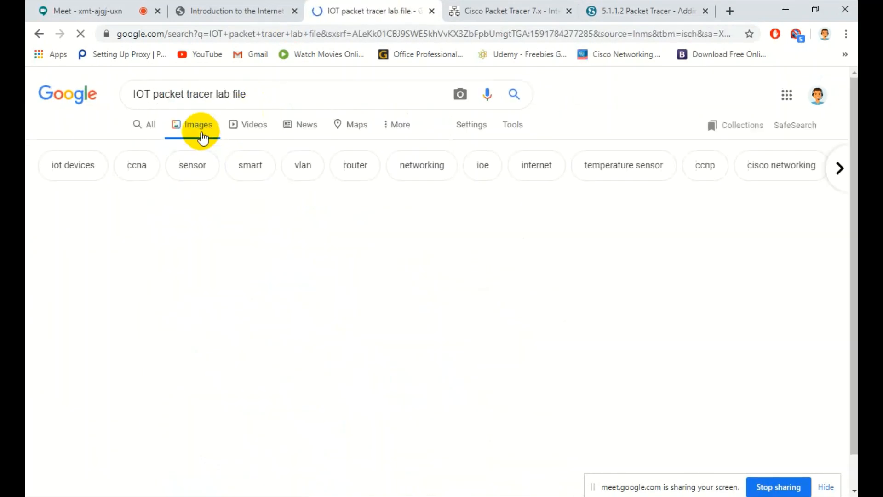
scroll(338, 260, down, 4)
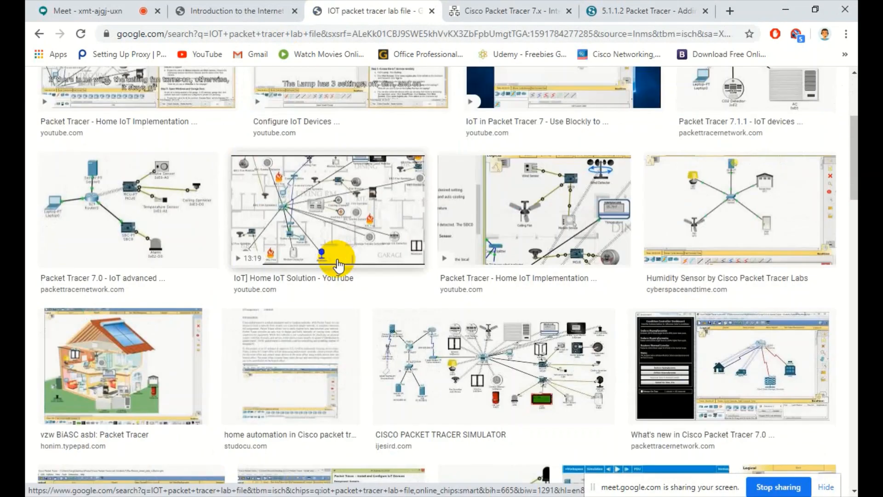
middle_click(122, 331)
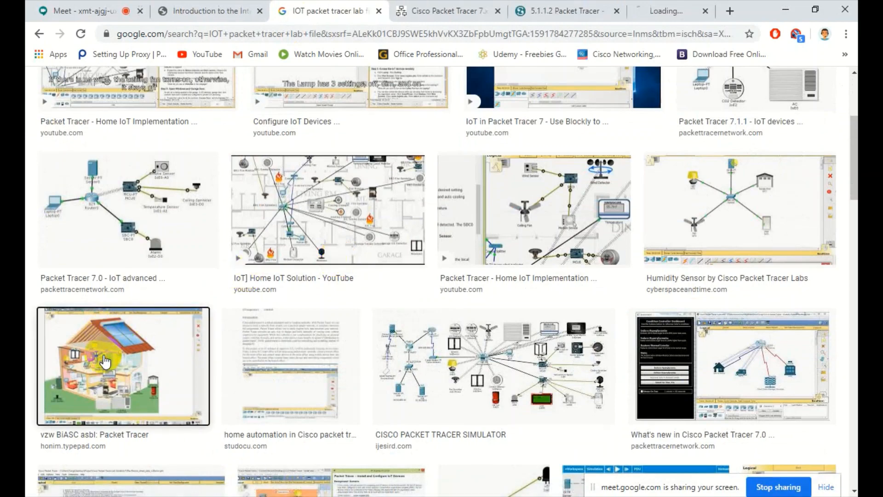
scroll(679, 249, up, 2)
scroll(679, 249, up, 1)
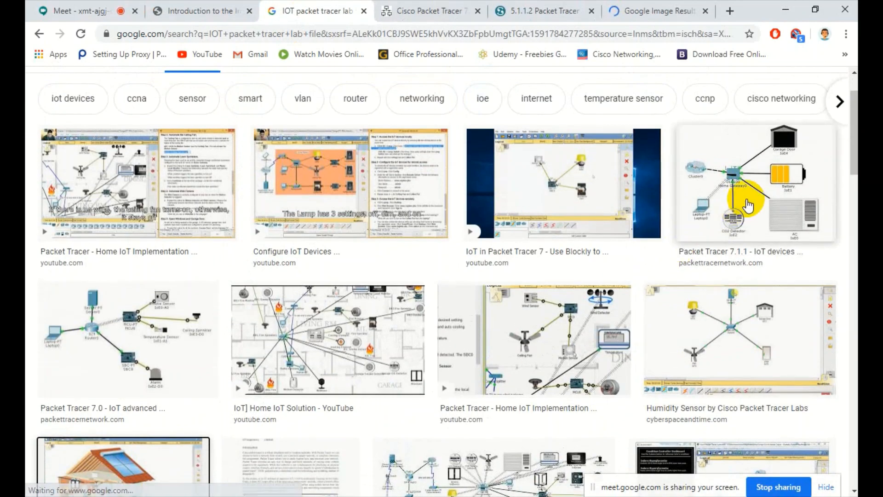
middle_click(738, 198)
Open the honim.typepad.com house diagram and remote IoT smart office images, then return to the IoT tutorials page.
scroll(489, 345, down, 6)
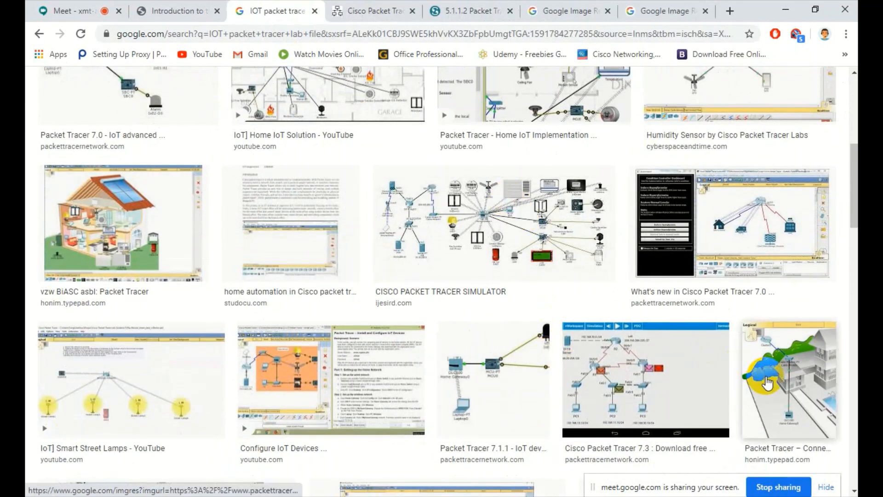
middle_click(764, 377)
scroll(518, 400, down, 10)
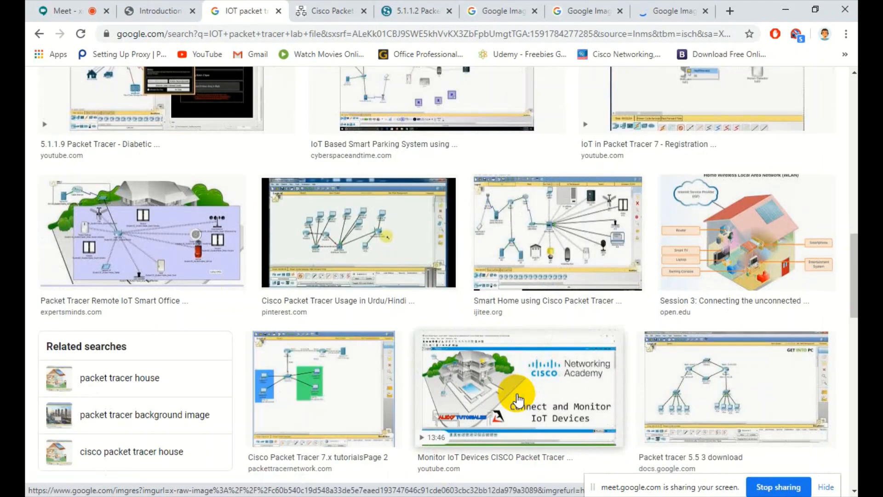
scroll(484, 364, down, 4)
scroll(270, 223, up, 3)
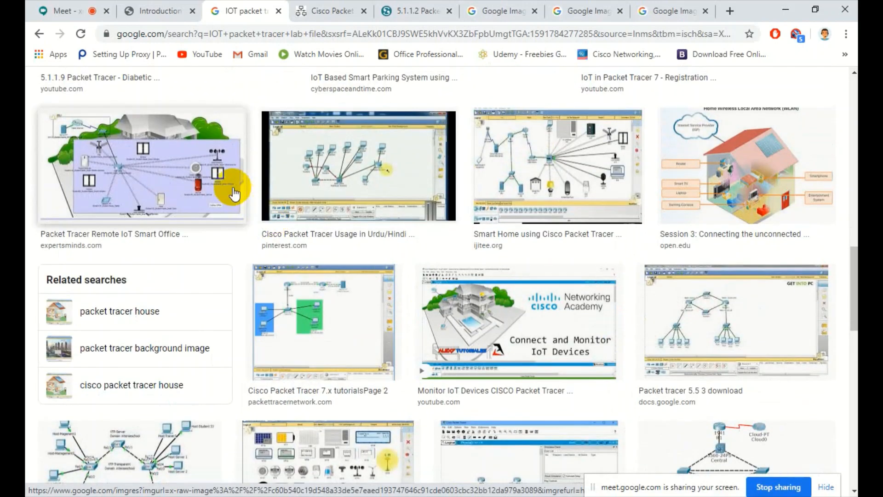
middle_click(193, 178)
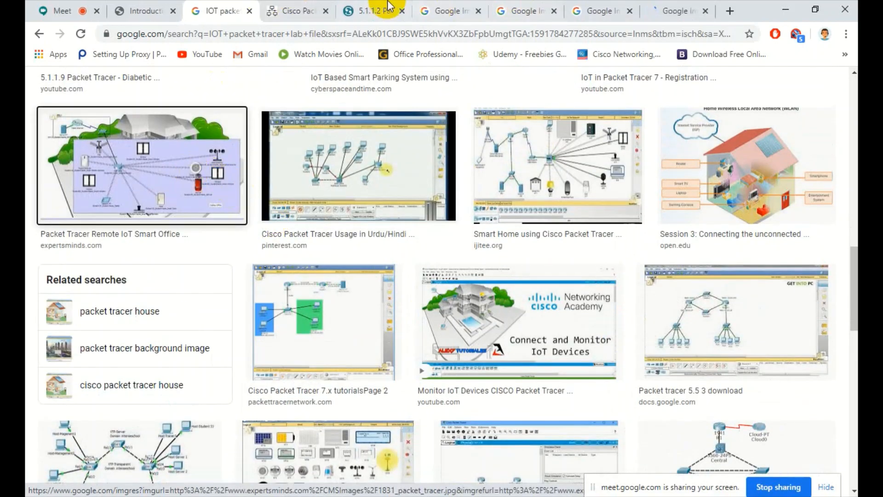
click(303, 13)
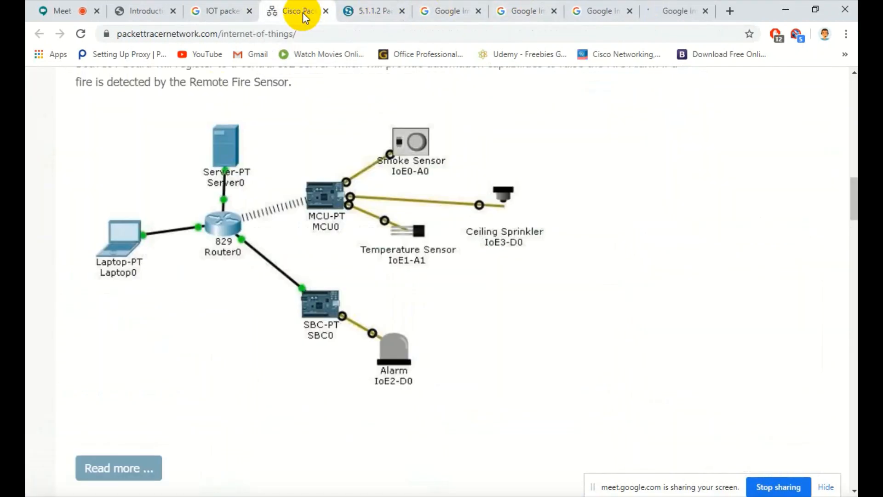
Close the packettracernetwork.com tab and scroll through Scribd's 5.1.1.2 smart-home IoT network diagram.
click(326, 11)
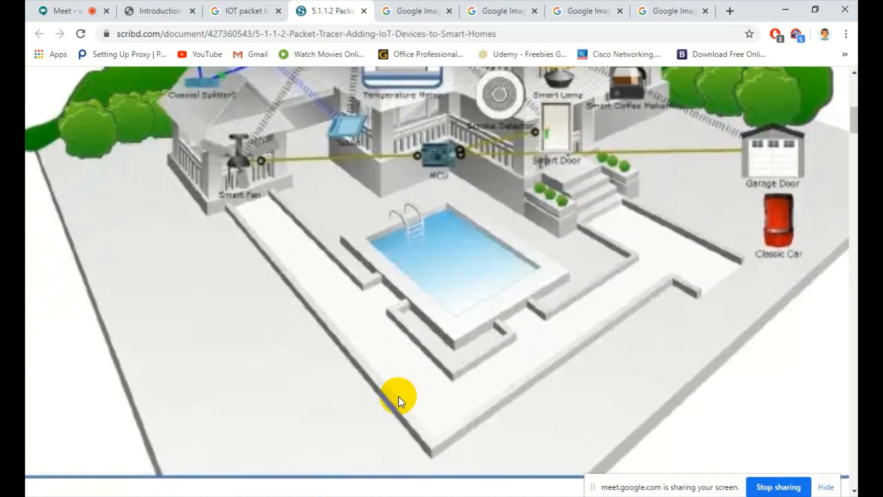
scroll(398, 396, up, 3)
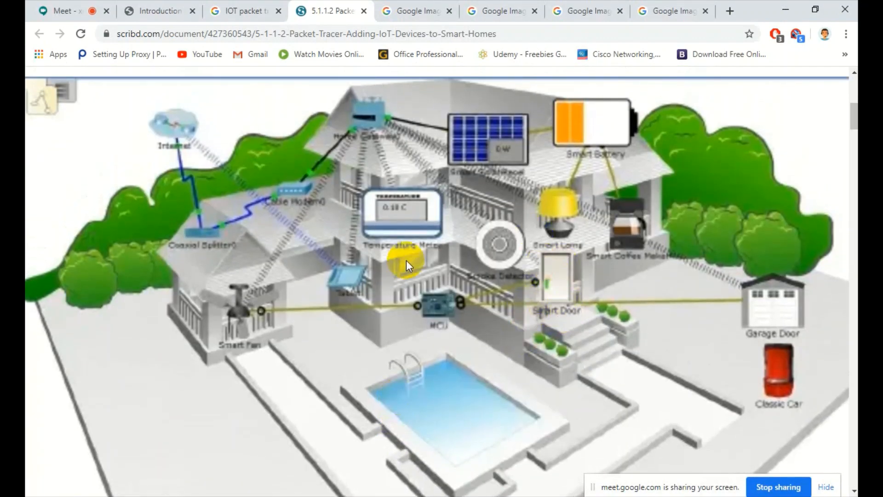
scroll(406, 260, down, 3)
scroll(476, 316, up, 3)
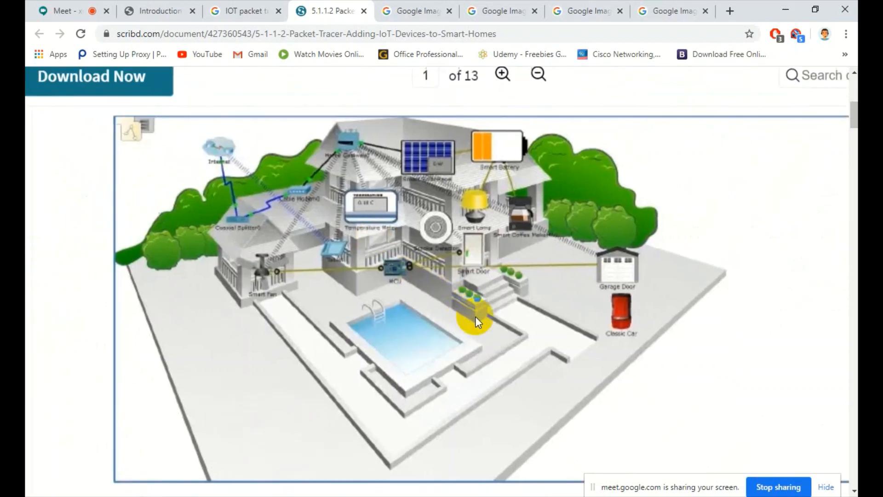
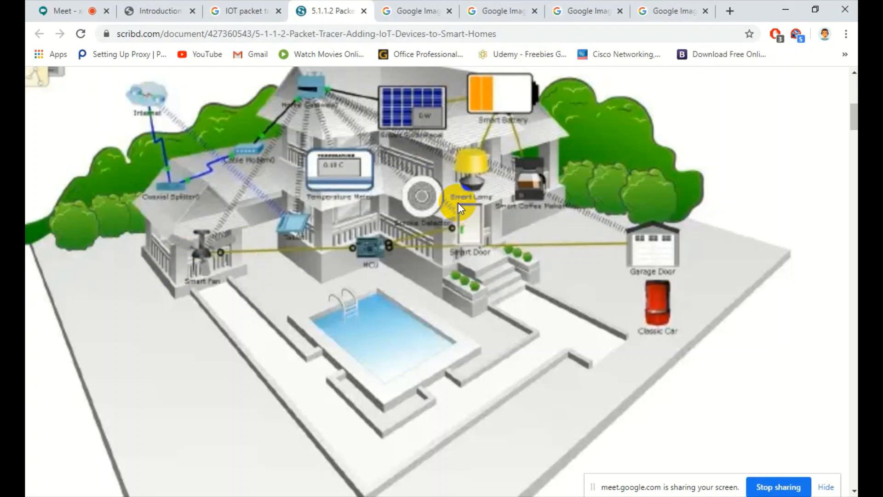
Close the Scribd, image-result, search and course tabs in Chrome, then minimise the browser.
key(ctrl+w)
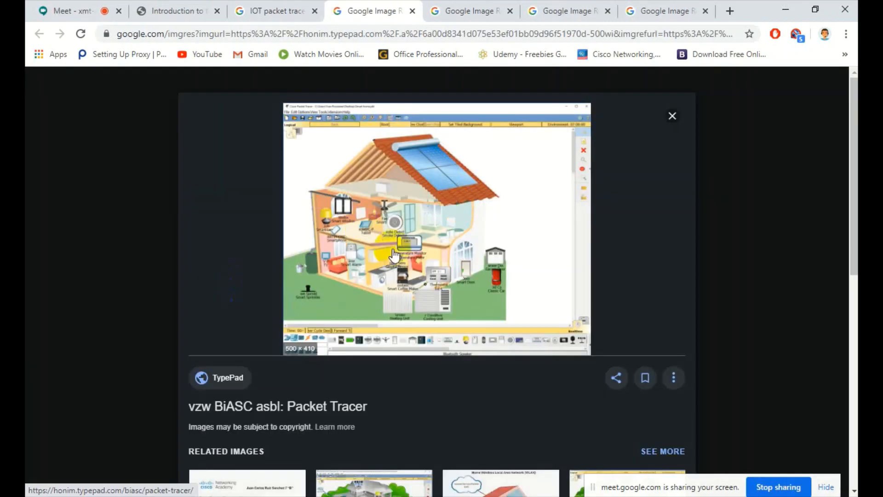
ctrl+scroll(398, 256, up, 5)
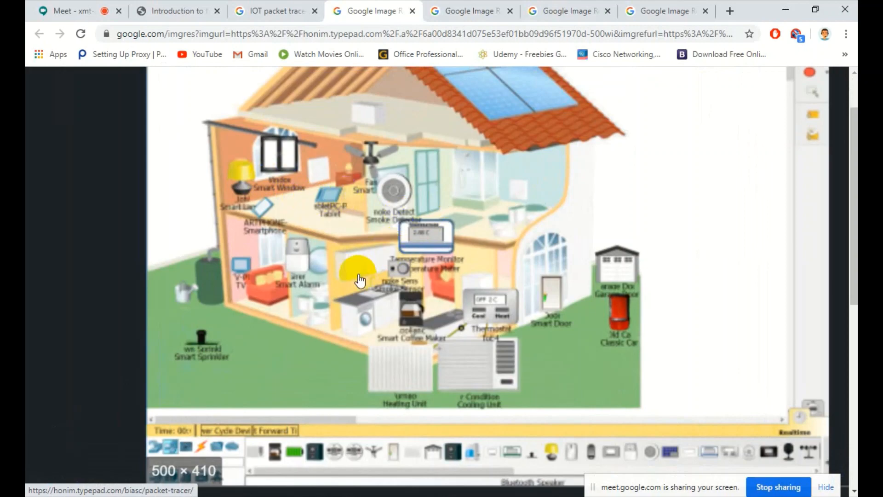
key(ctrl+w)
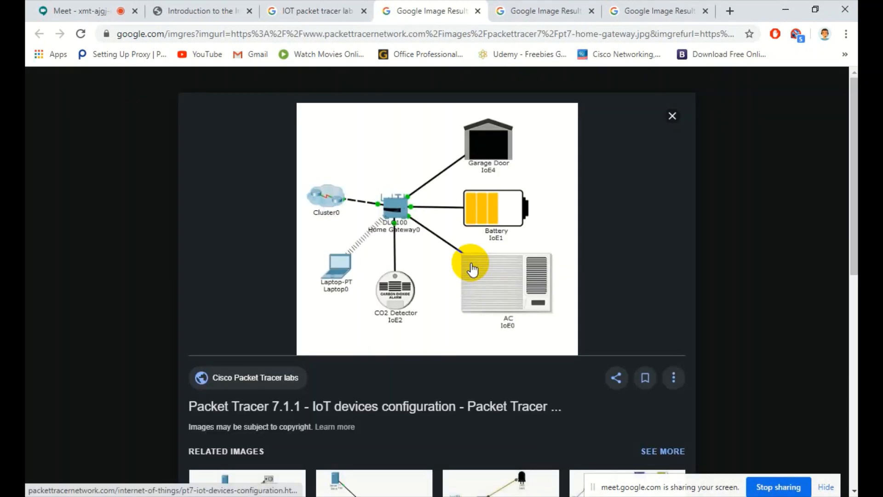
key(ctrl+w)
key(ctrl+w)
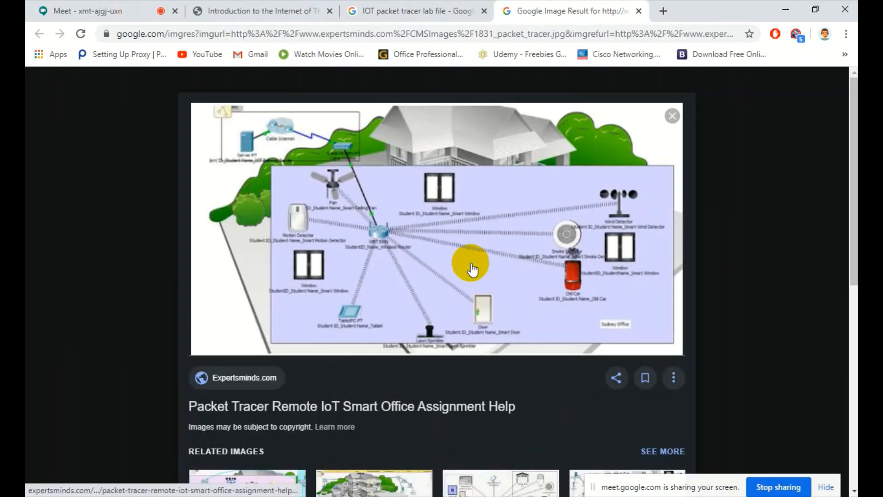
key(ctrl+w)
key(ctrl+w)
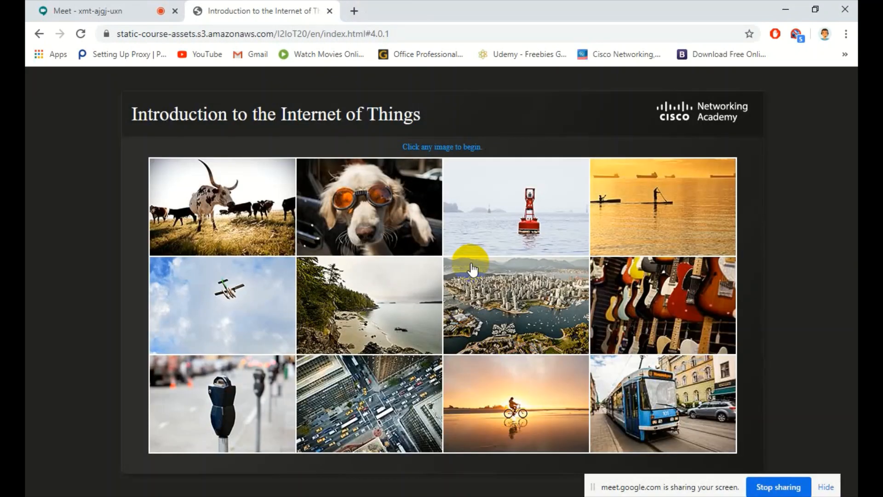
key(ctrl+w)
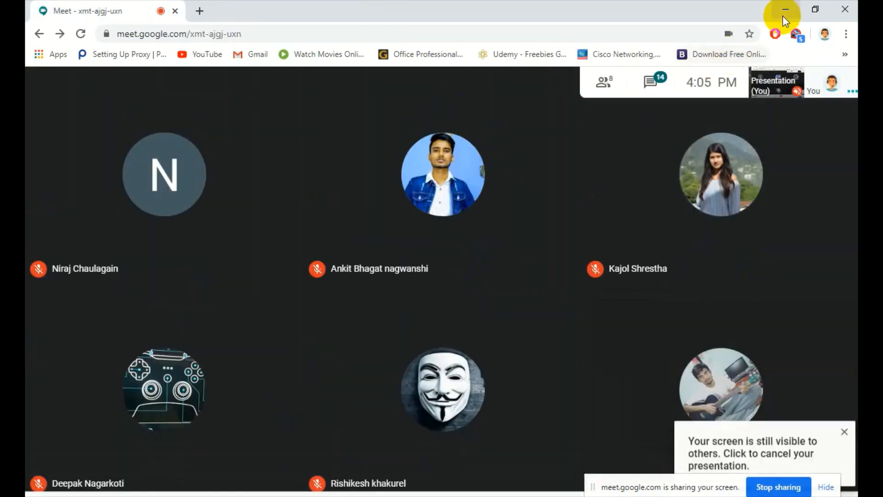
click(782, 10)
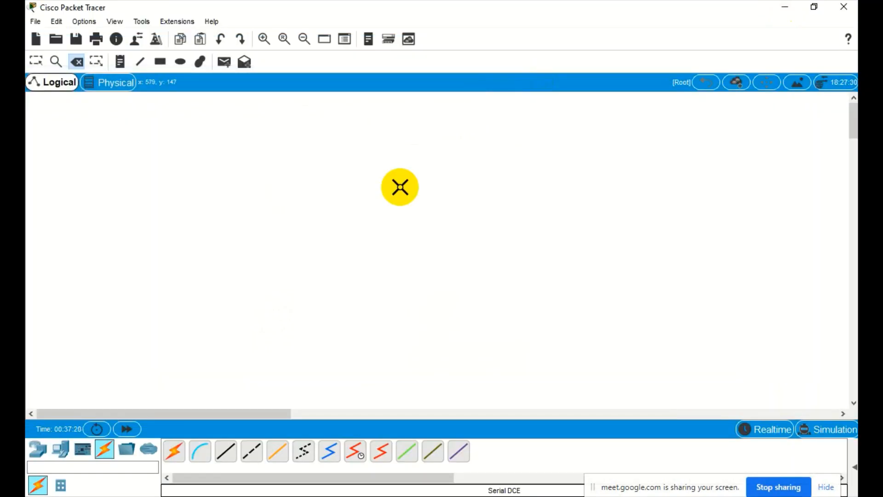
Open pbl final1.pkt, discarding the current unsaved changes.
key(ctrl+o)
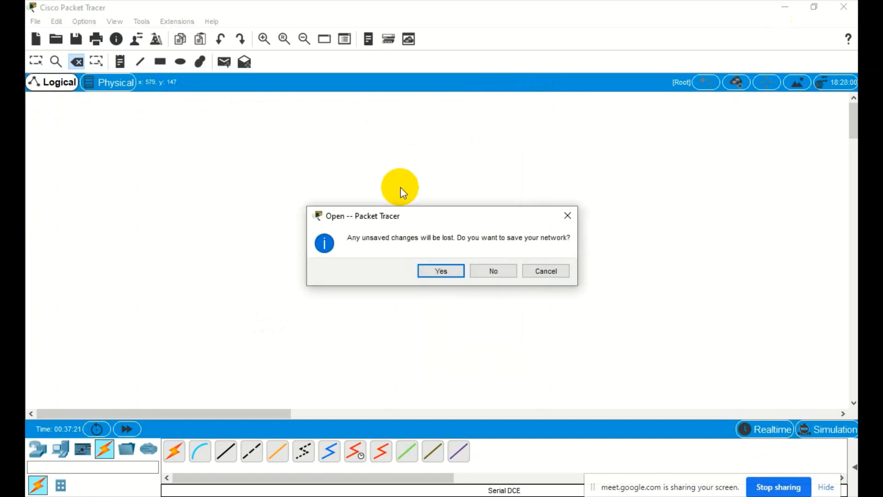
click(489, 271)
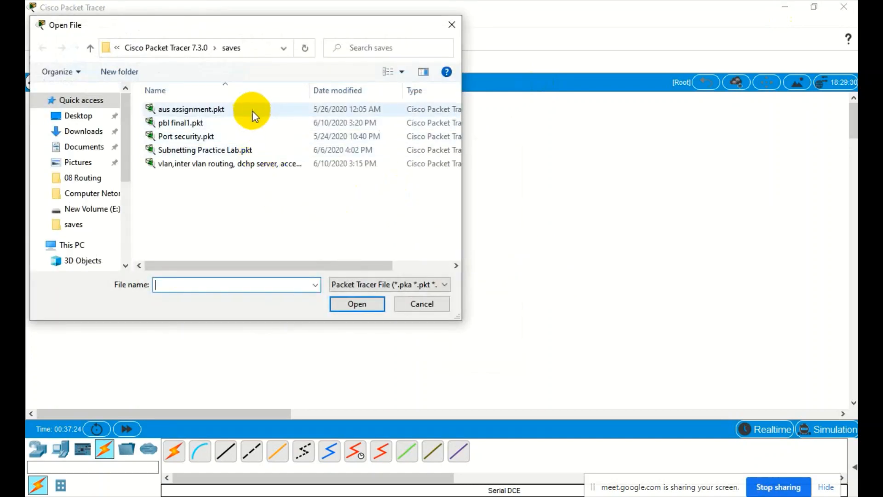
double_click(252, 123)
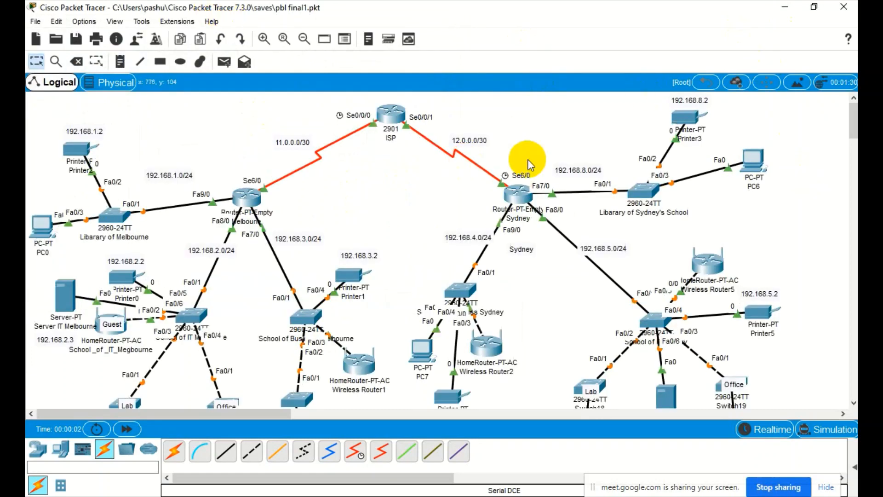
Review the Melbourne and Sydney networks in pbl final1.pkt, then start a blank network without saving.
scroll(805, 224, down, 5)
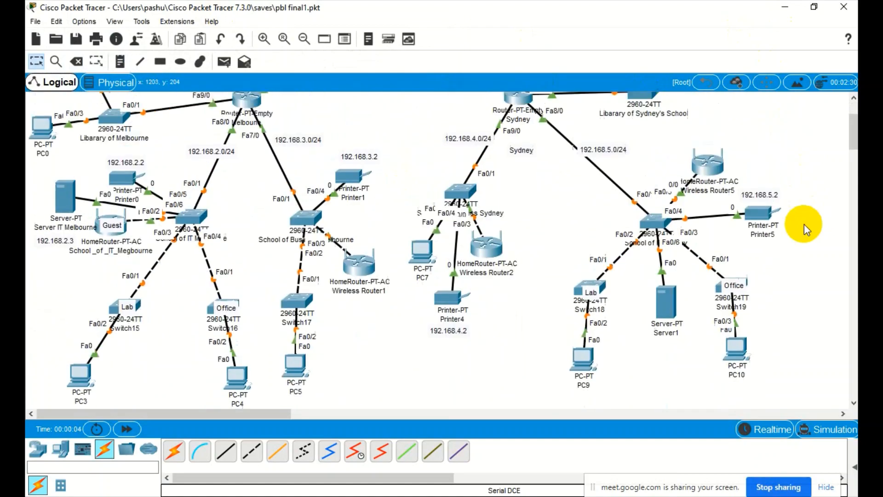
scroll(804, 224, up, 5)
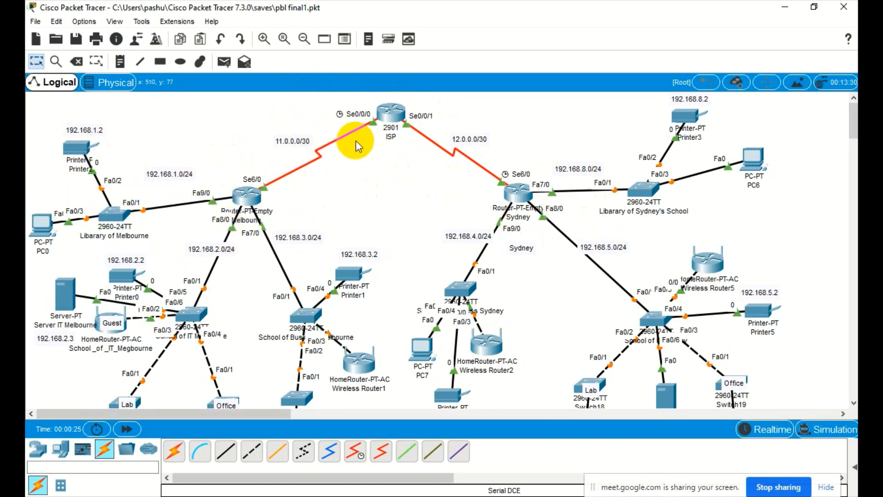
scroll(256, 256, down, 1)
scroll(255, 253, down, 2)
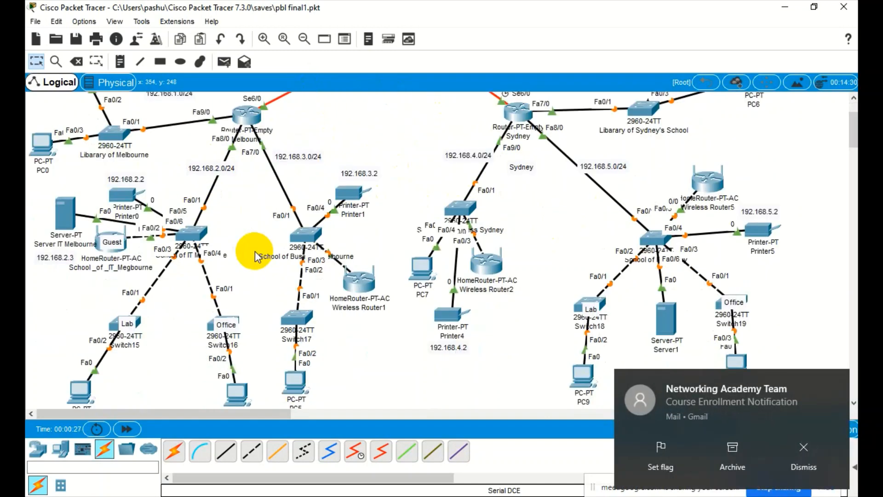
scroll(255, 194, down, 2)
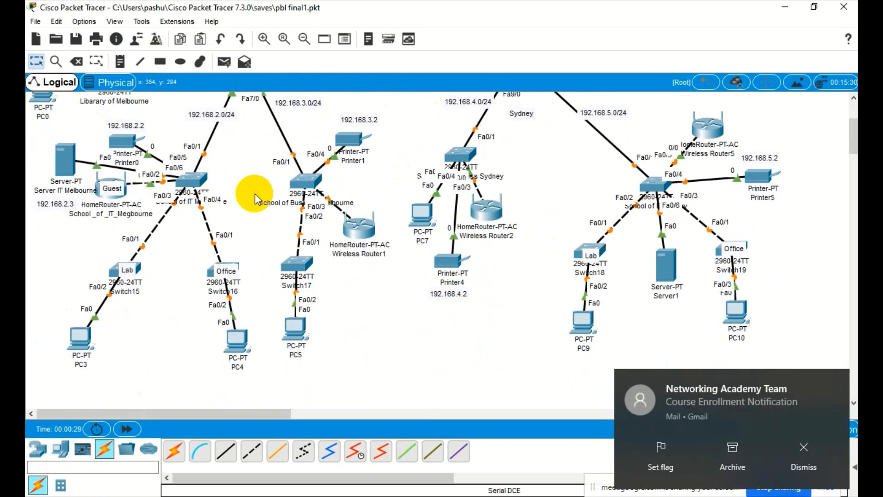
scroll(255, 194, up, 5)
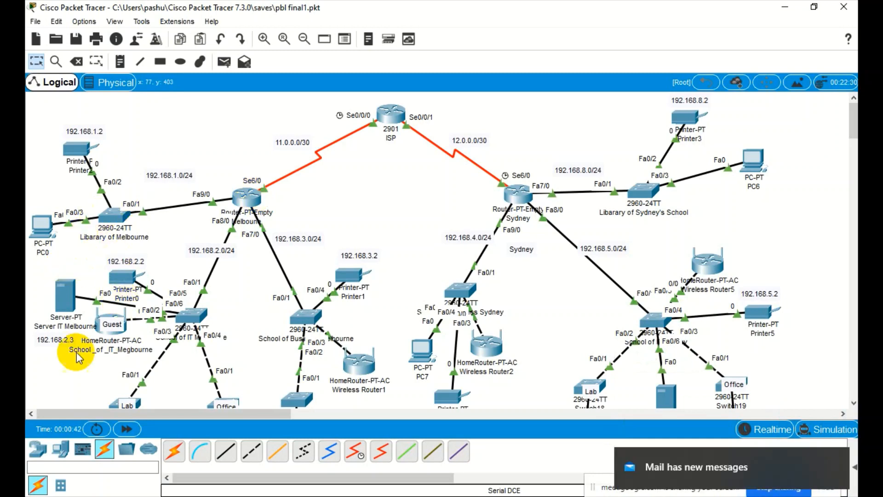
scroll(74, 373, down, 3)
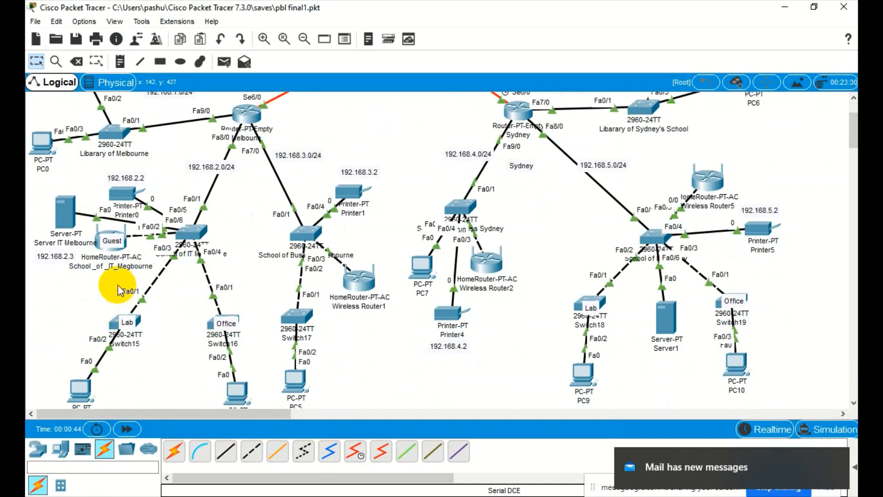
scroll(324, 283, up, 2)
scroll(326, 281, down, 3)
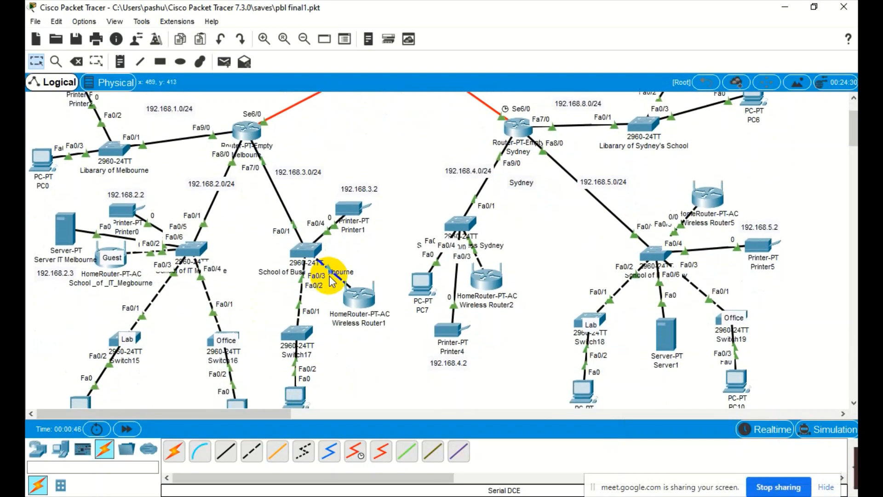
scroll(330, 280, down, 1)
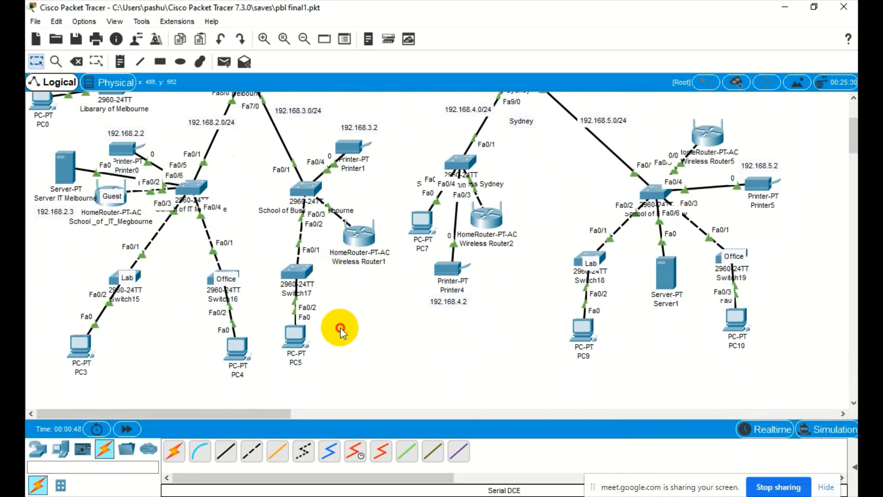
scroll(340, 328, up, 5)
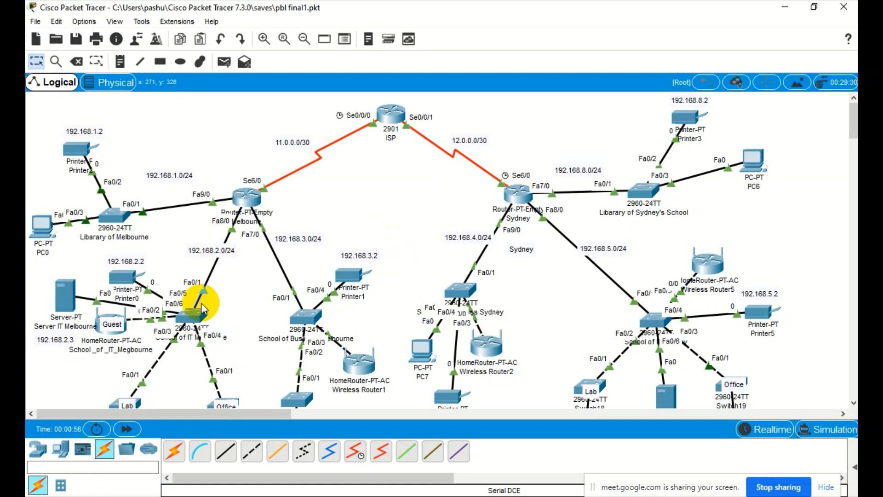
key(ctrl+n)
key(Return)
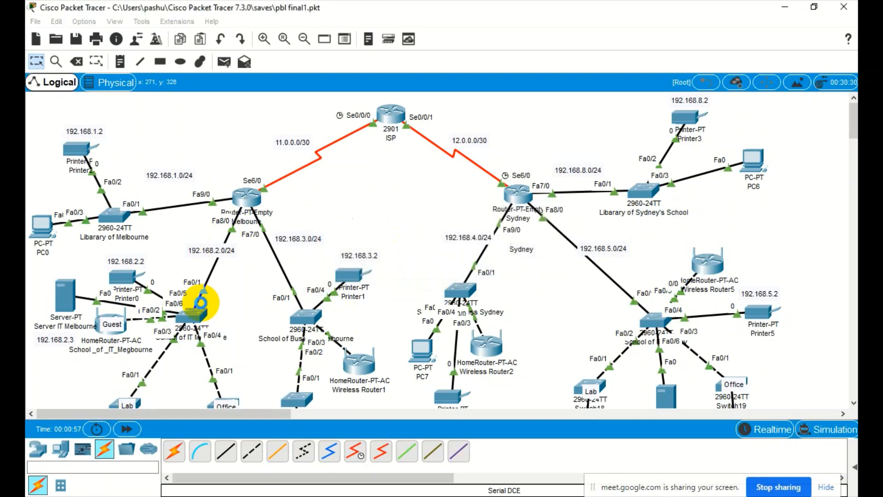
Place three 2901 routers on the canvas: Router0 at the top, Router1 left and Router2 right.
click(37, 450)
drag(249, 462, 388, 192)
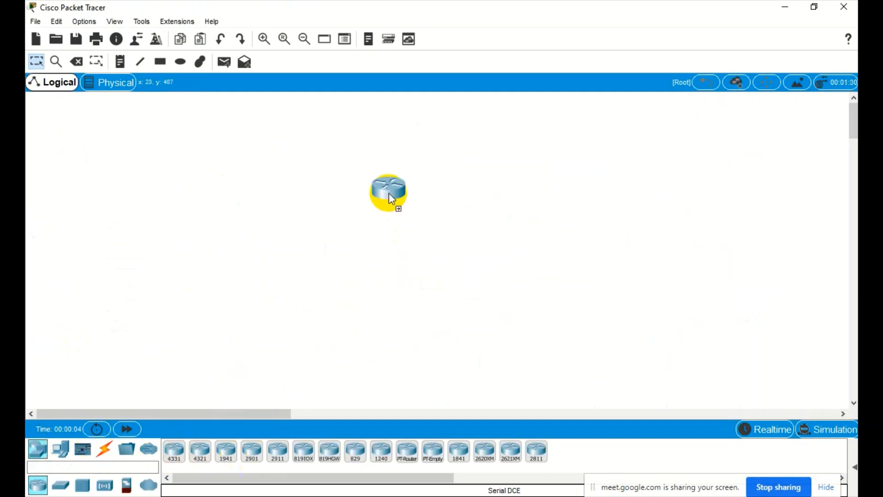
drag(415, 152, 416, 137)
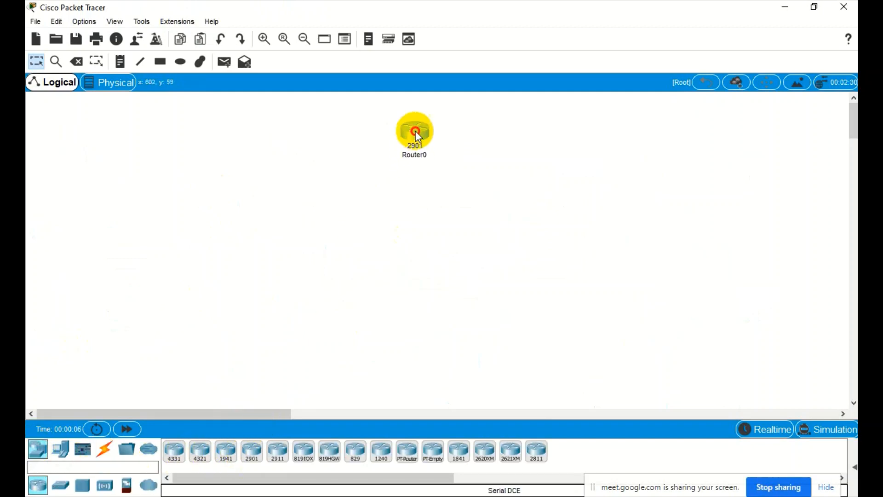
click(414, 230)
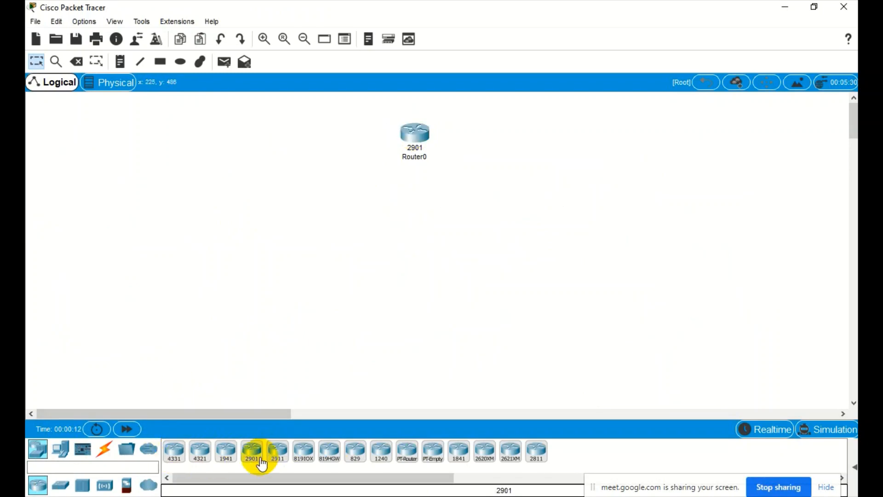
drag(261, 464, 239, 202)
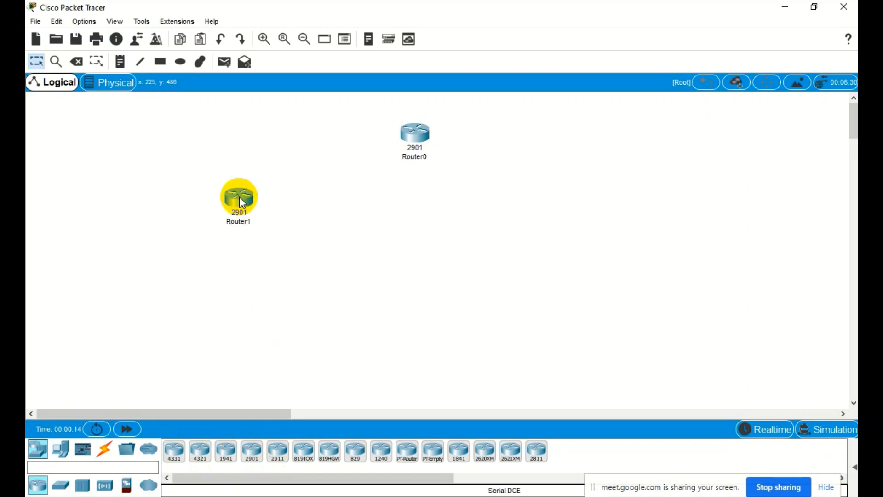
drag(247, 449, 603, 203)
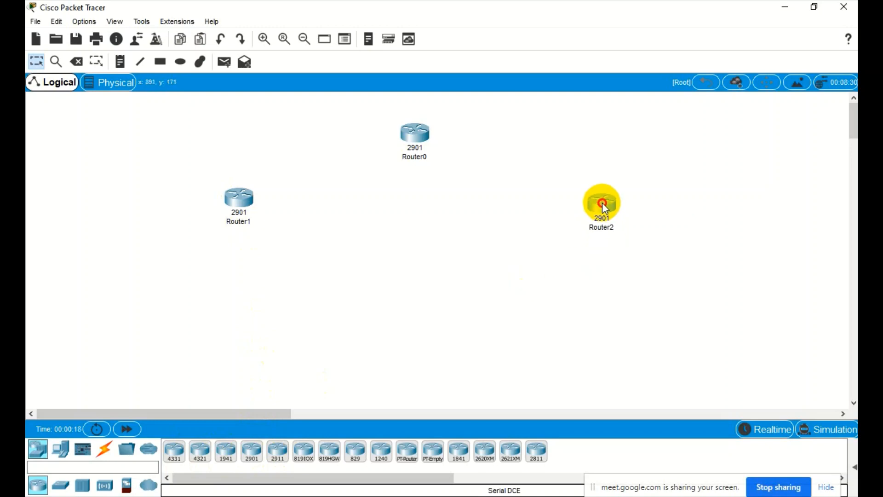
Add text notes 'ISP', 'Butwal' and 'KTM' under Router0, Router1 and Router2.
click(120, 62)
click(412, 171)
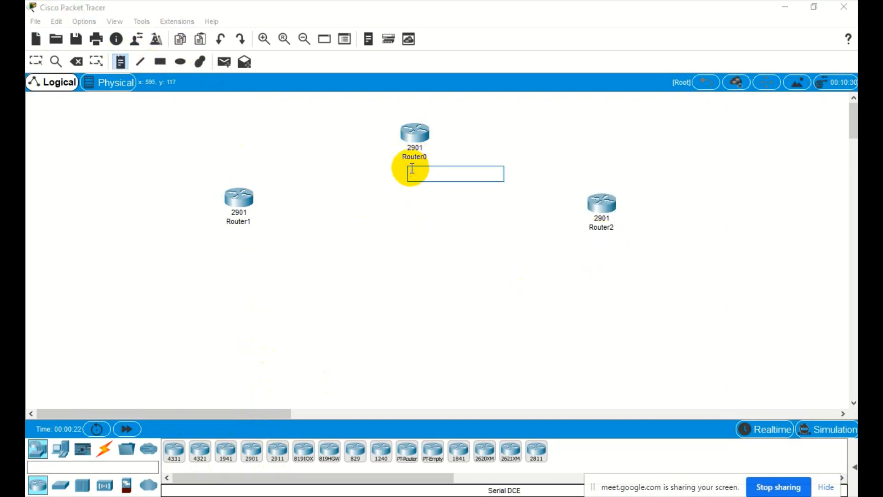
text(ISP)
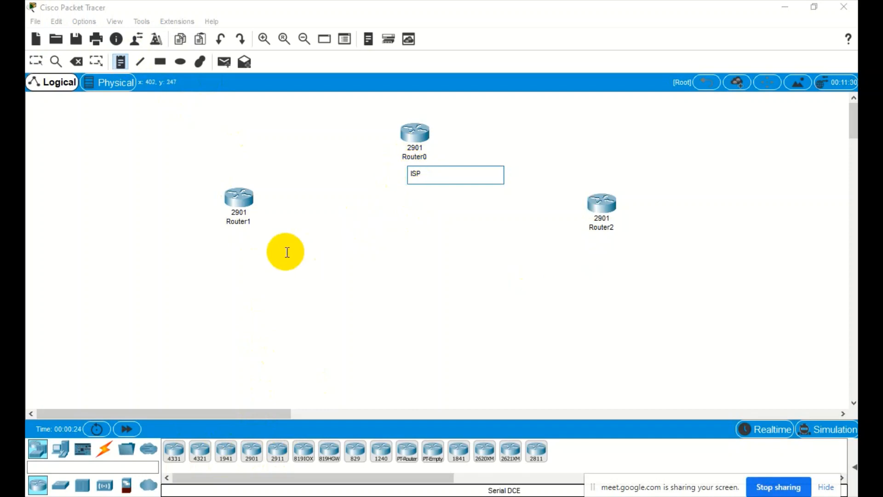
click(231, 234)
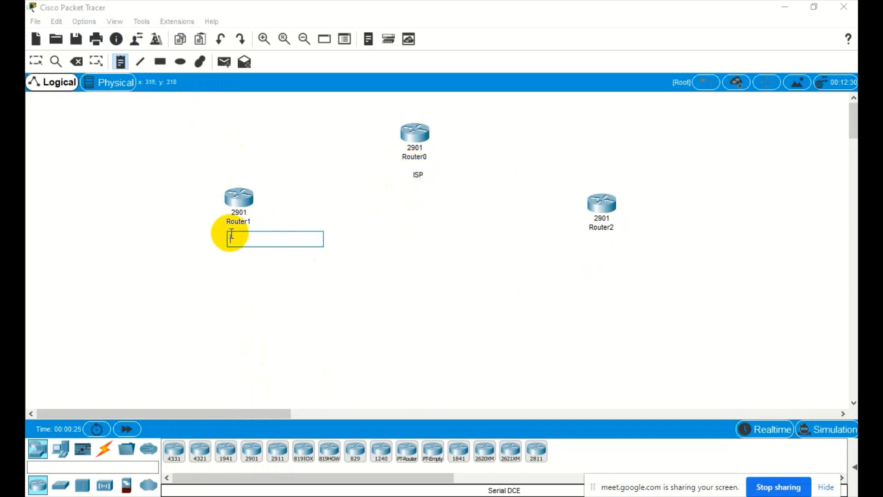
text(O)
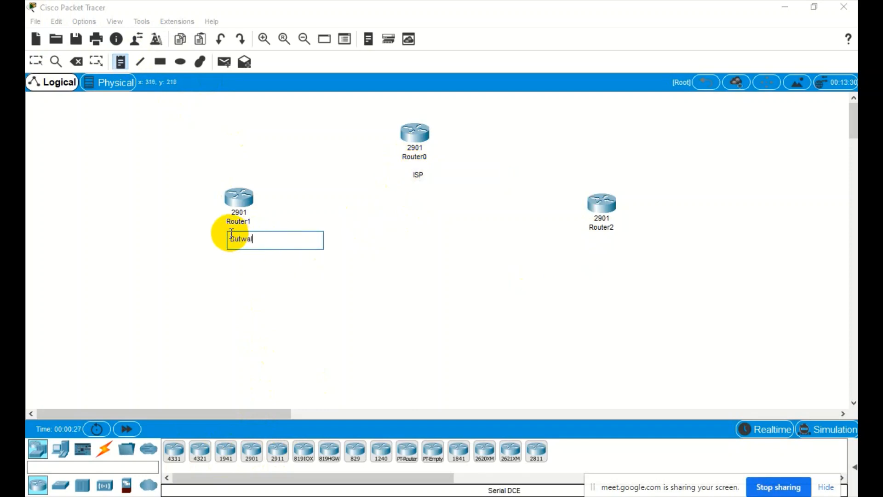
click(593, 243)
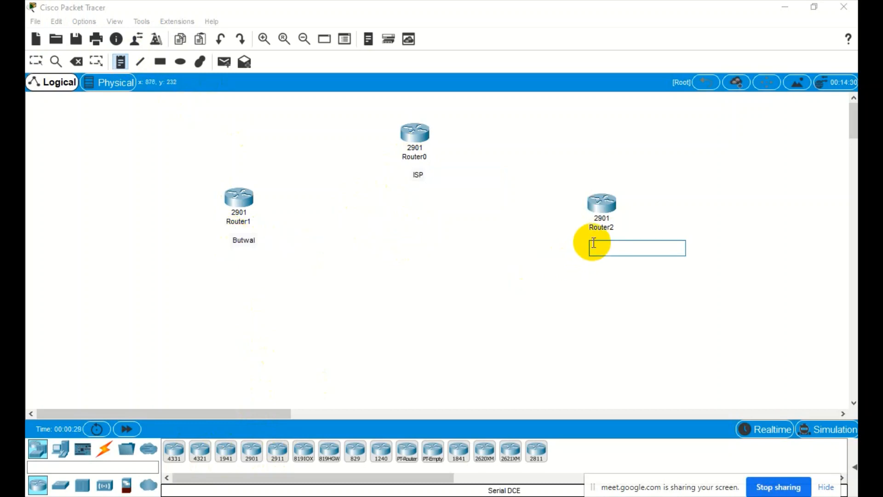
text(KTM)
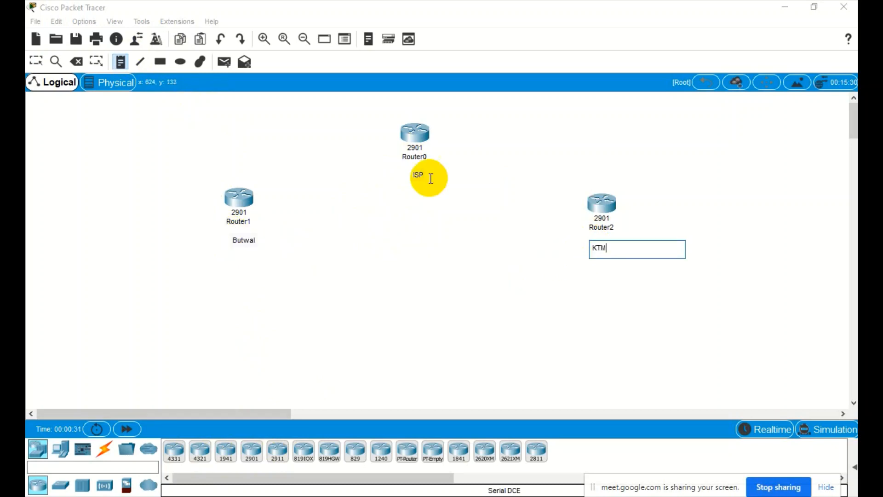
click(120, 62)
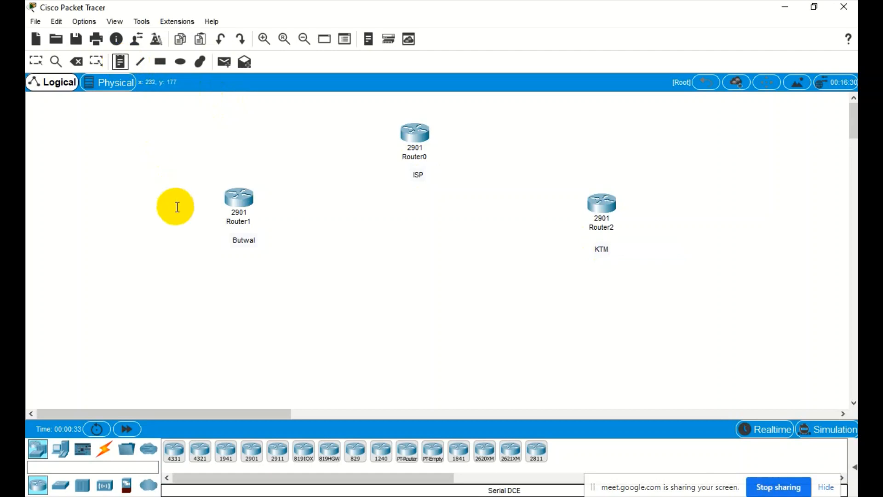
click(36, 62)
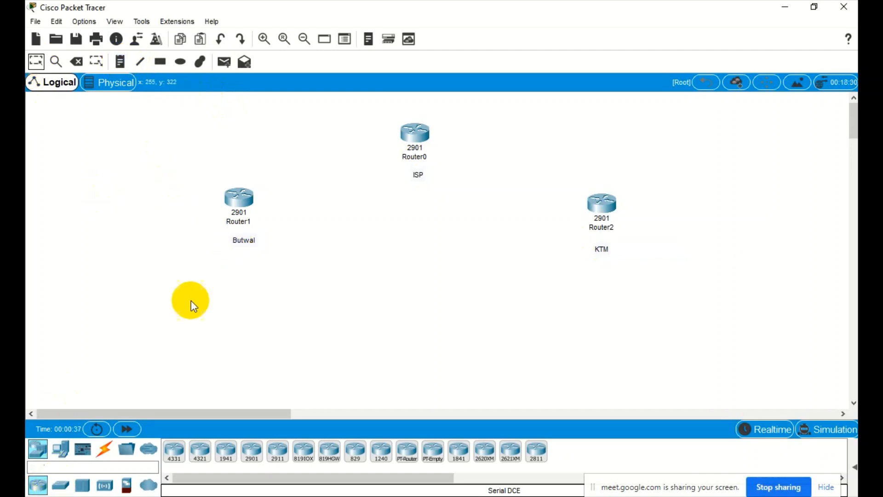
Place two 2960 switches below the Butwal and KTM routers.
click(61, 485)
drag(174, 451, 249, 244)
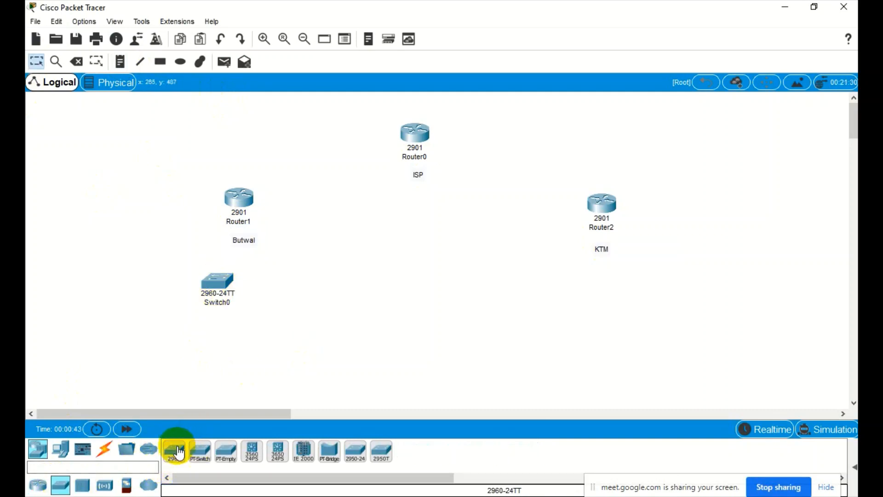
mouse_move(174, 451)
mouse_down()
mouse_move(630, 242)
mouse_move(608, 302)
mouse_up()
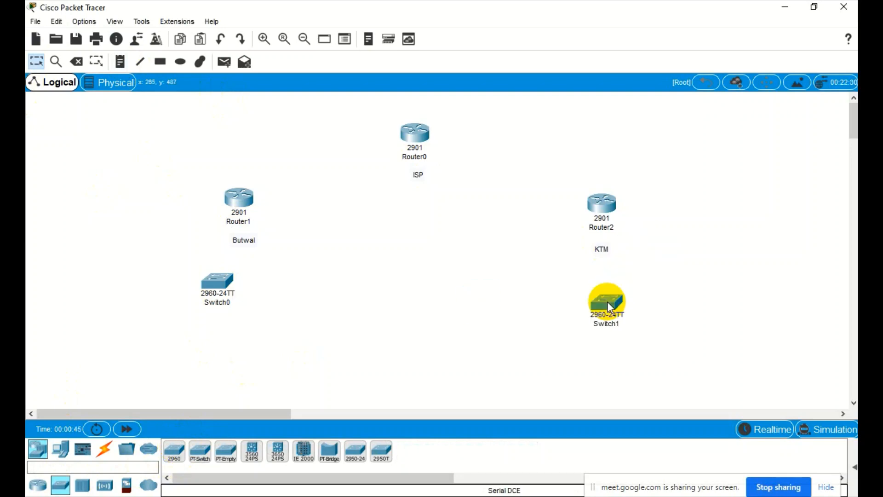
scroll(449, 292, down, 1)
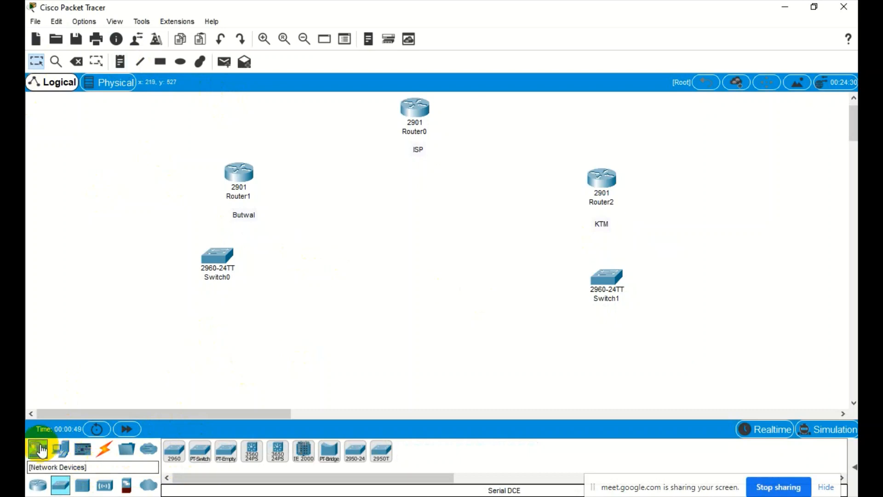
Add four more 2901 routers, Router3 to Router6, along the bottom of the canvas.
click(39, 485)
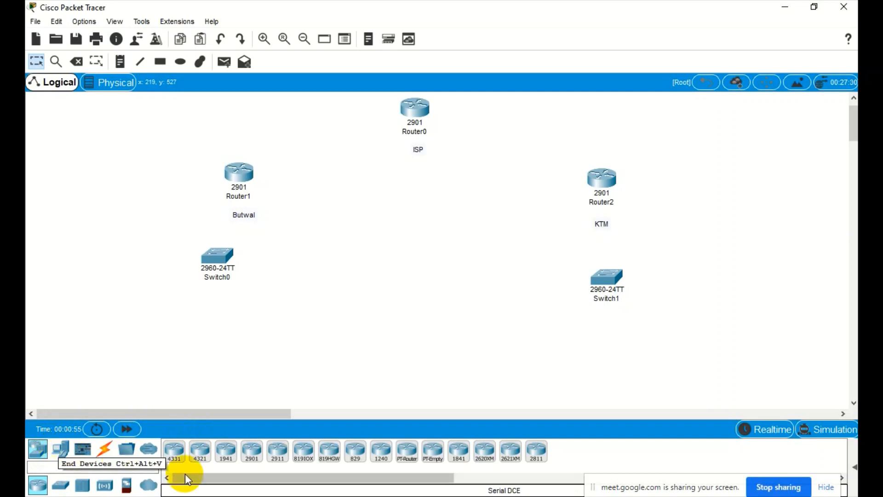
drag(243, 451, 204, 423)
drag(62, 309, 62, 308)
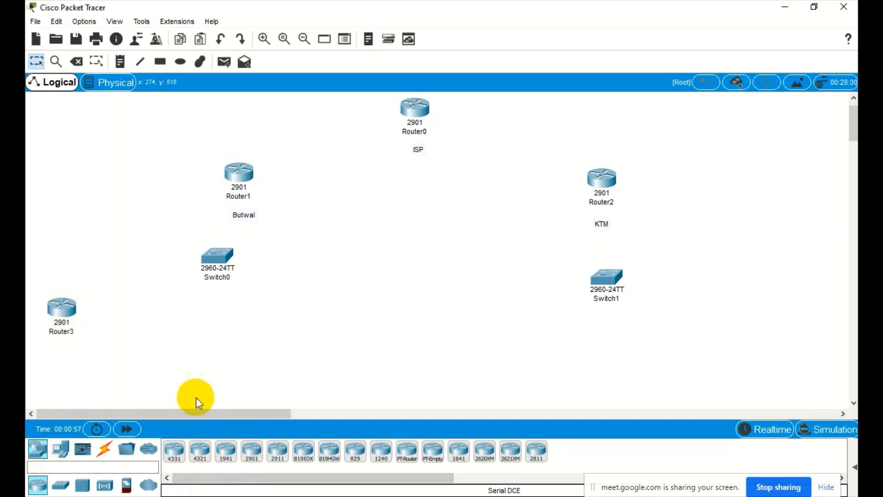
drag(253, 451, 308, 322)
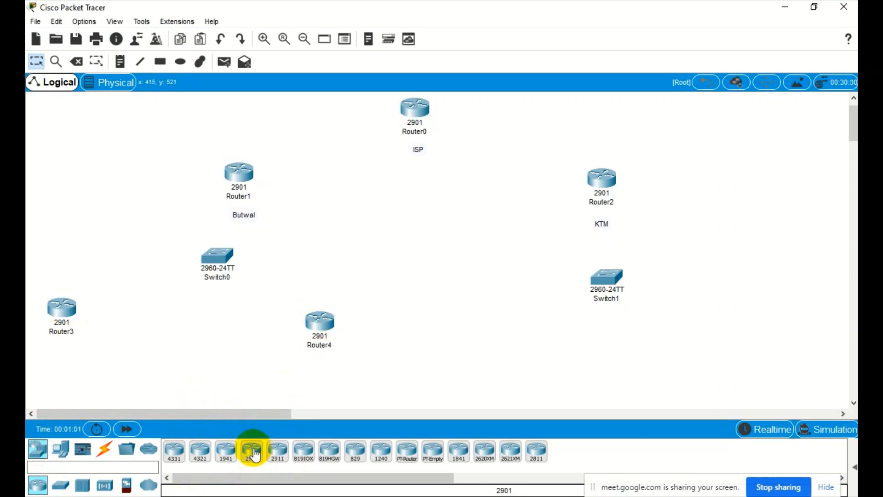
drag(251, 450, 314, 413)
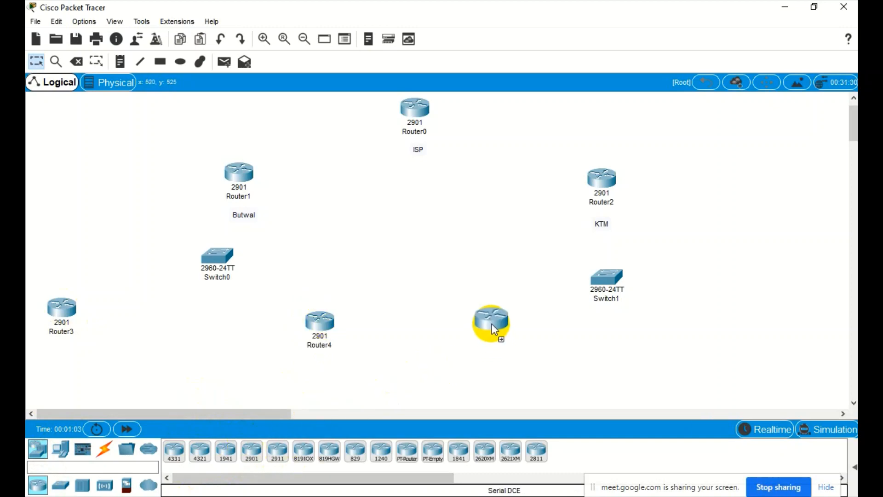
drag(492, 324, 492, 324)
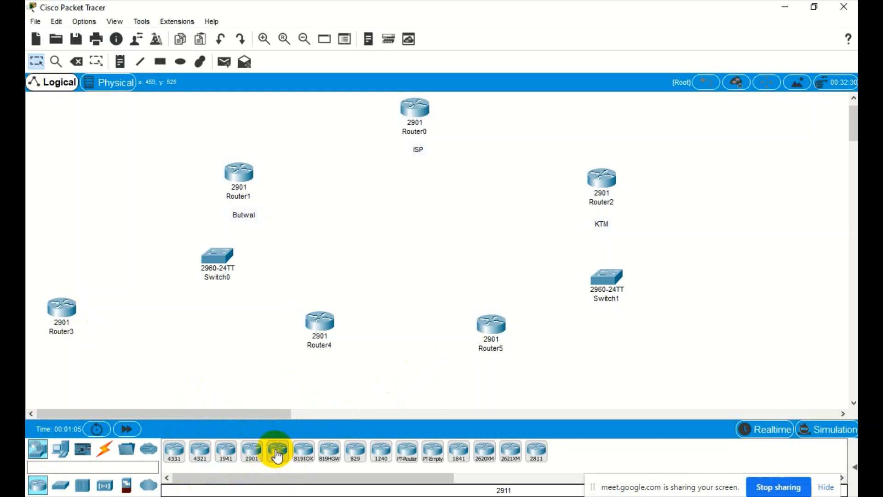
drag(253, 450, 727, 338)
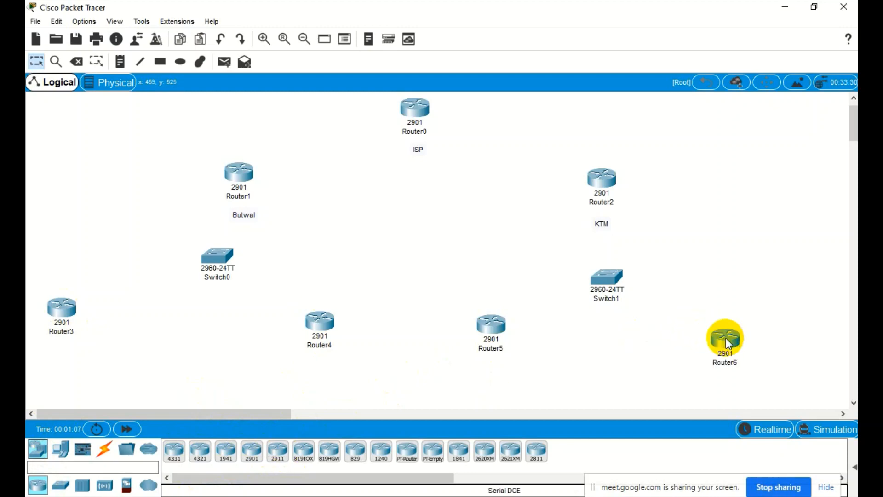
click(98, 453)
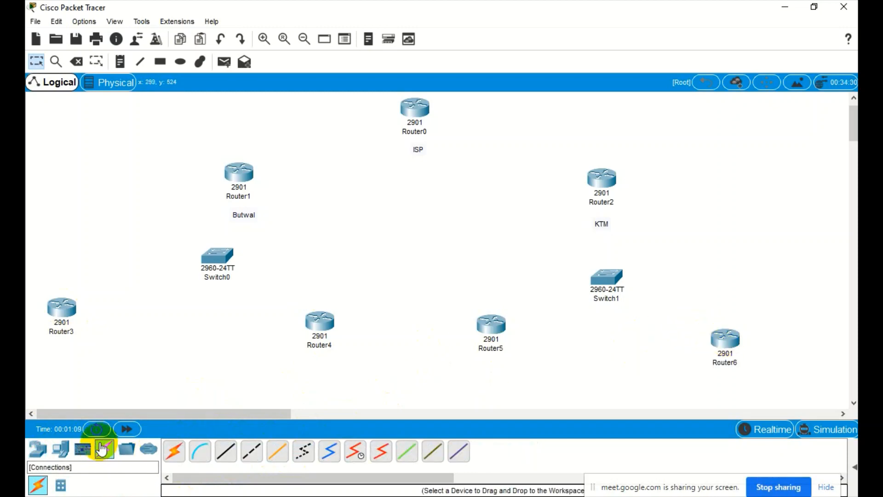
click(174, 454)
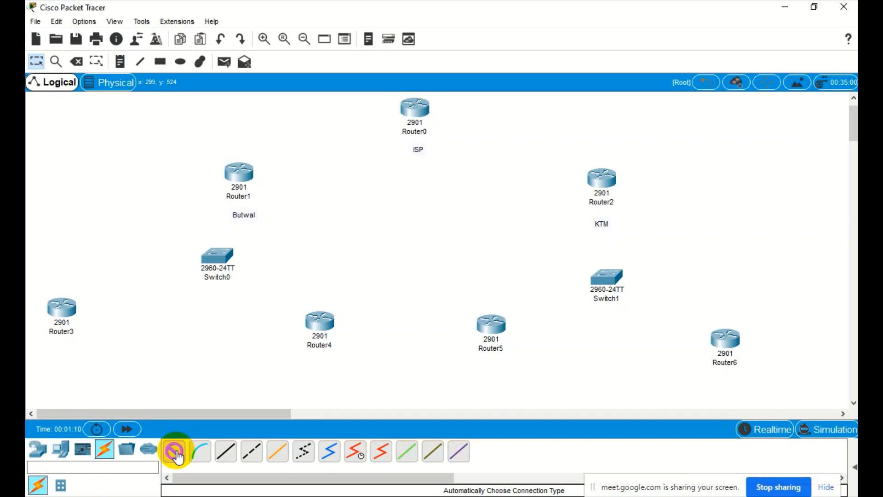
Cable the ISP Router0 to Router1 and Router2, and Router1 to Switch0.
click(414, 108)
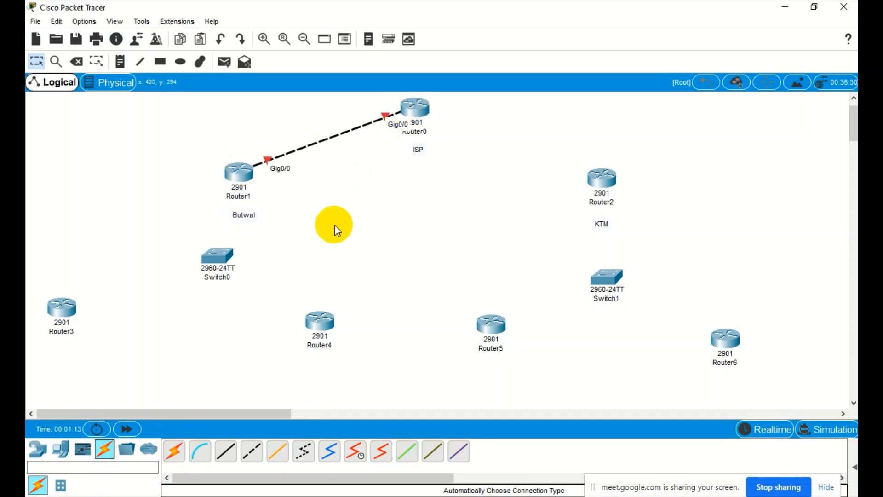
click(175, 451)
click(417, 108)
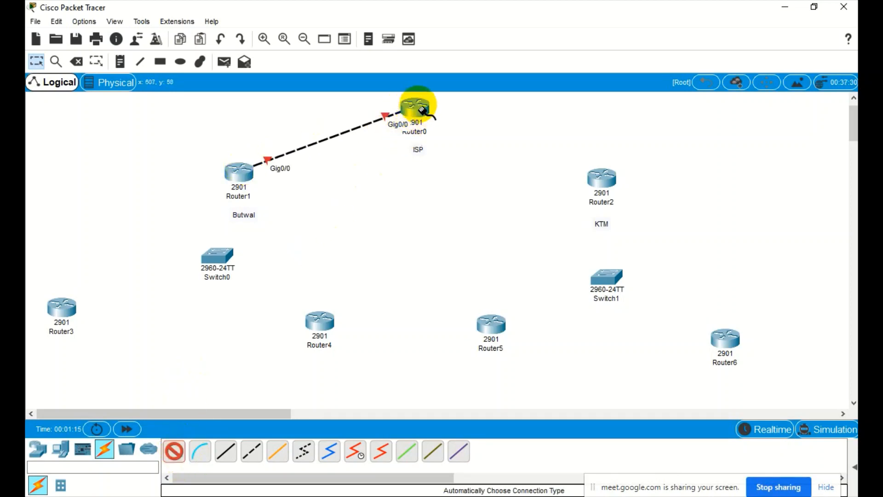
click(594, 177)
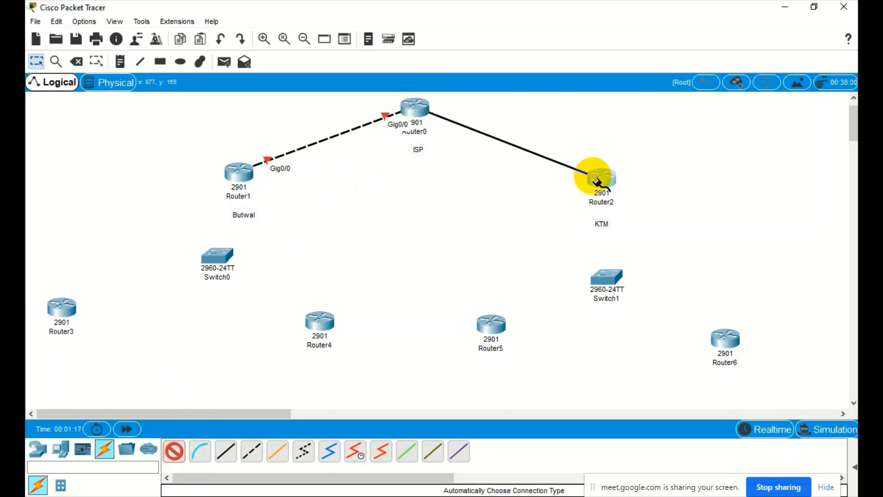
click(180, 453)
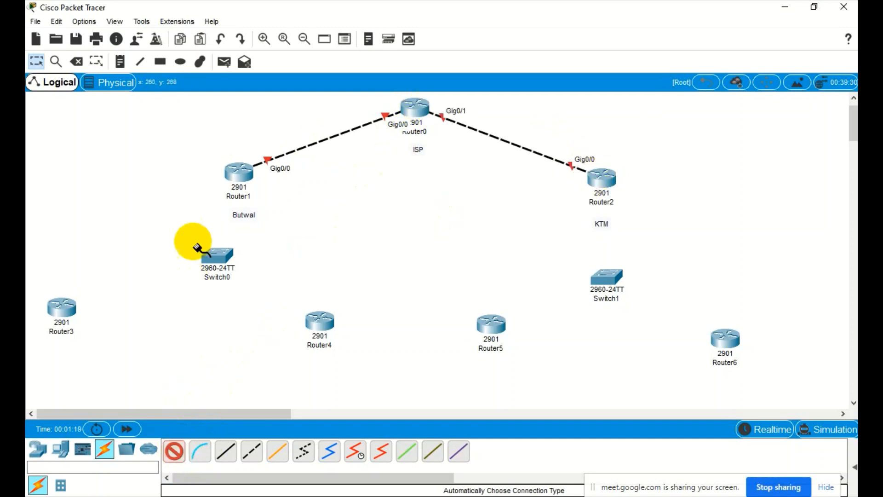
click(236, 174)
click(226, 259)
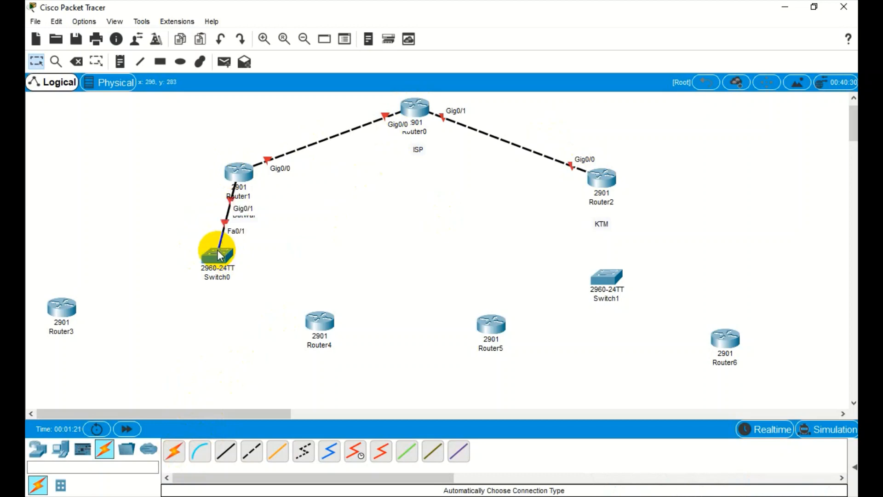
Cable Switch0 to Router3 and Router4.
click(173, 452)
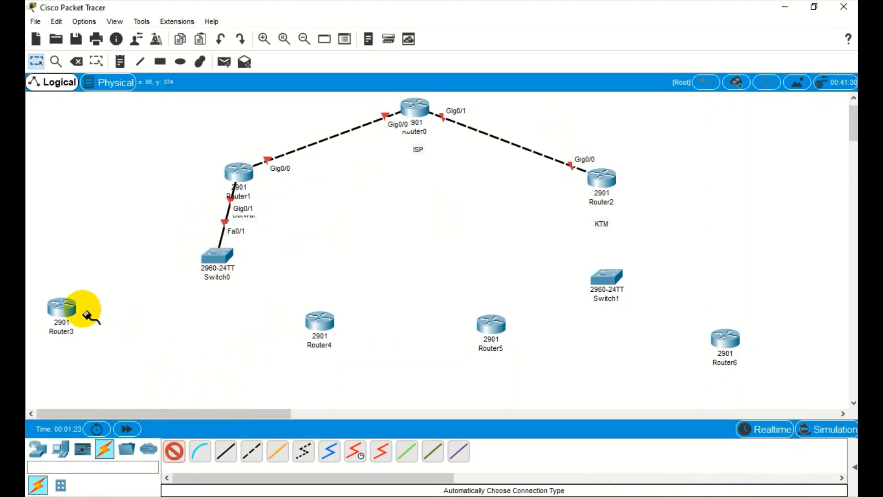
click(63, 306)
click(215, 256)
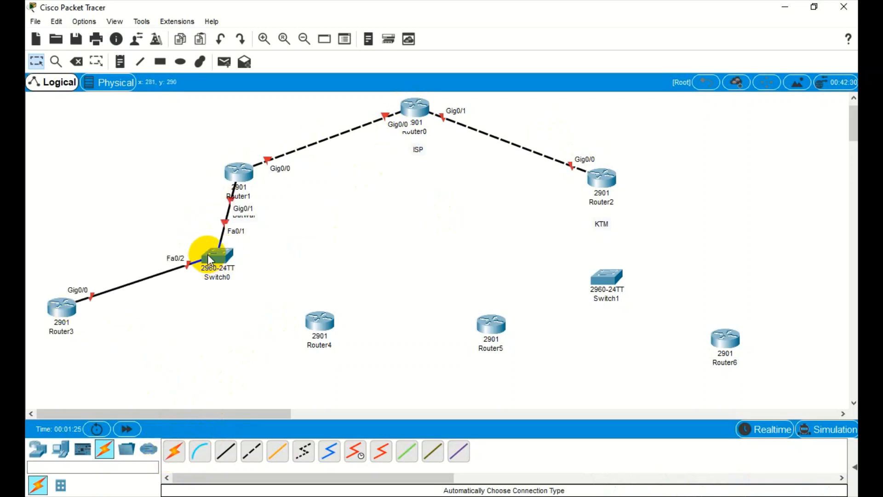
click(175, 452)
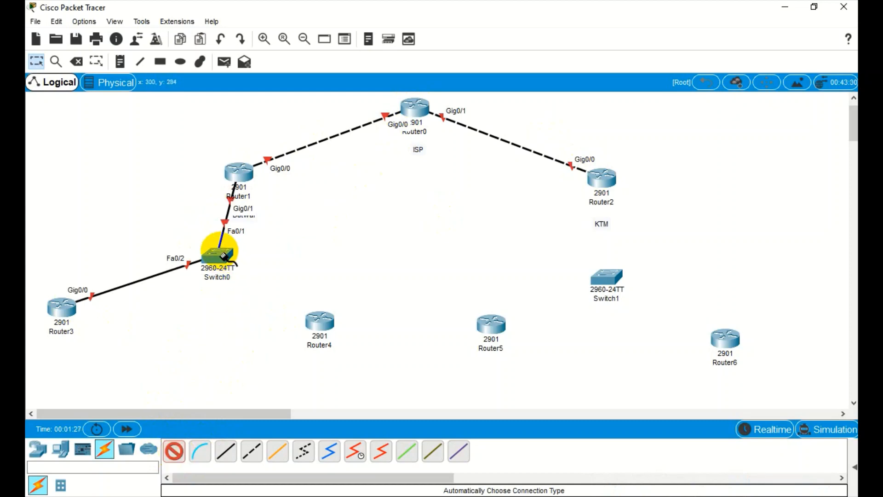
click(231, 254)
click(319, 322)
Cable Router2 to Switch1, and Switch1 to Router5 and Router6.
click(175, 452)
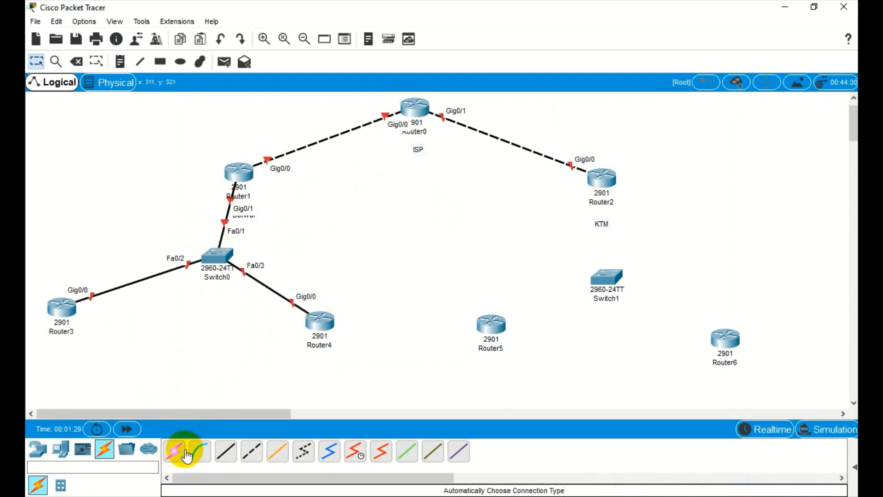
click(602, 194)
click(606, 275)
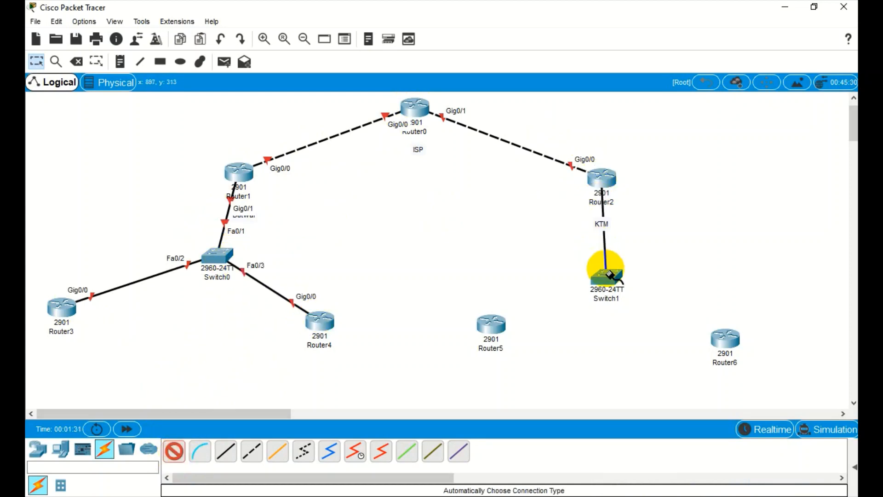
click(175, 452)
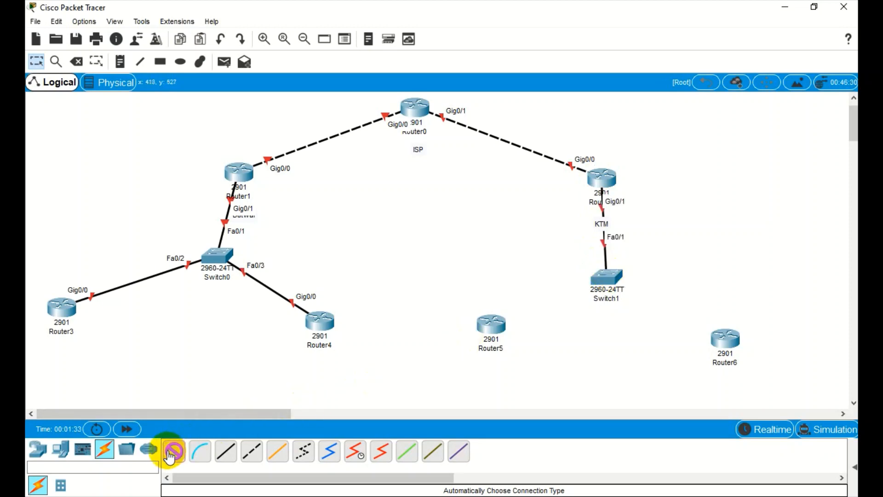
click(589, 281)
click(491, 328)
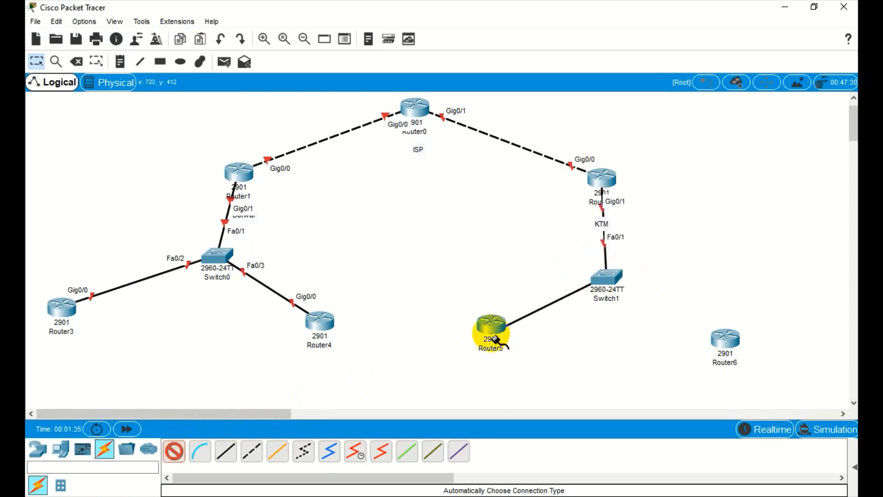
click(180, 452)
click(611, 276)
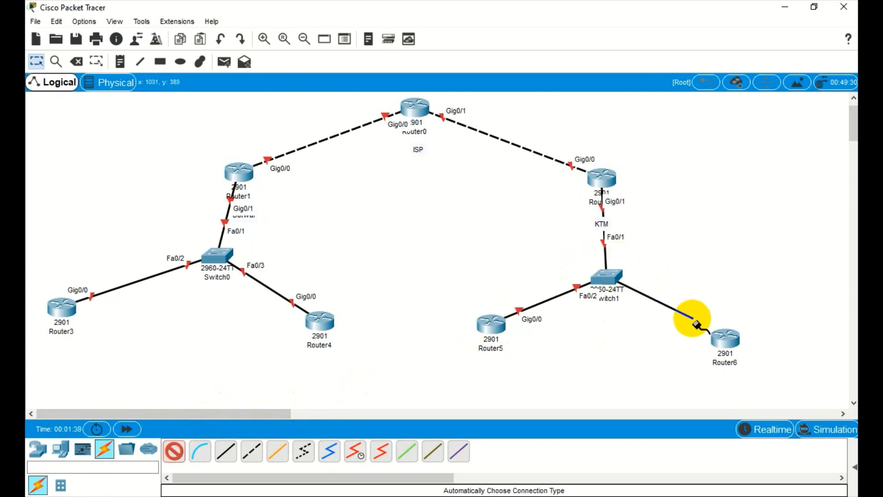
click(723, 338)
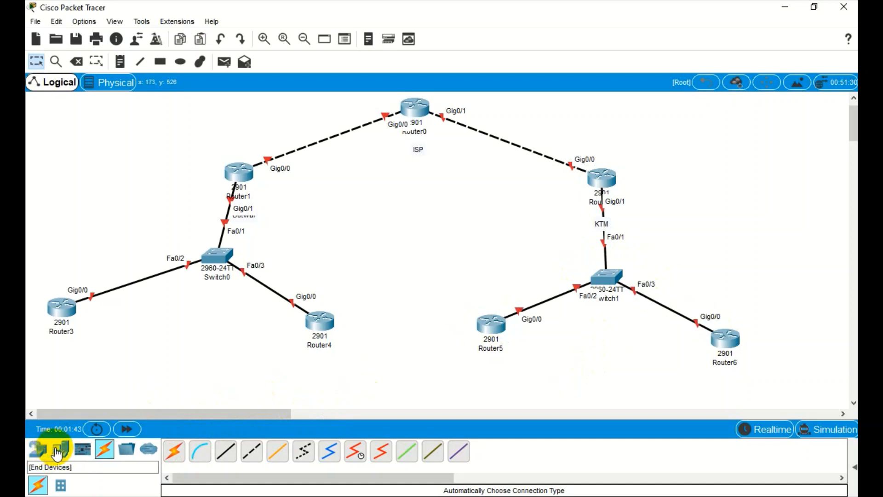
Place a third 2960 switch, Switch2, just below Router4.
click(31, 452)
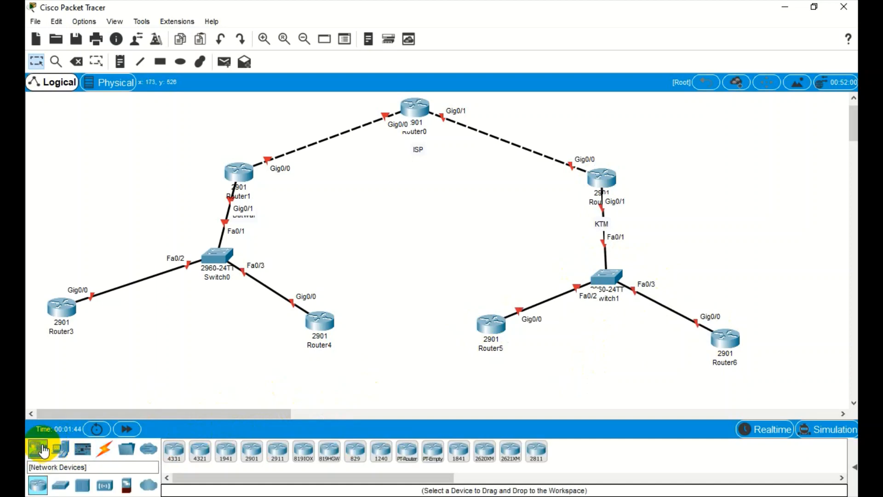
click(61, 485)
drag(181, 453, 316, 399)
scroll(395, 353, down, 3)
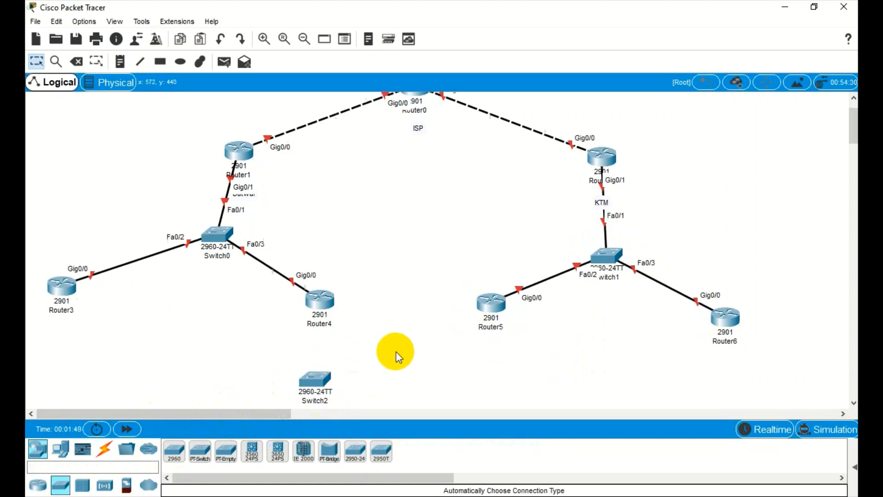
scroll(399, 357, down, 1)
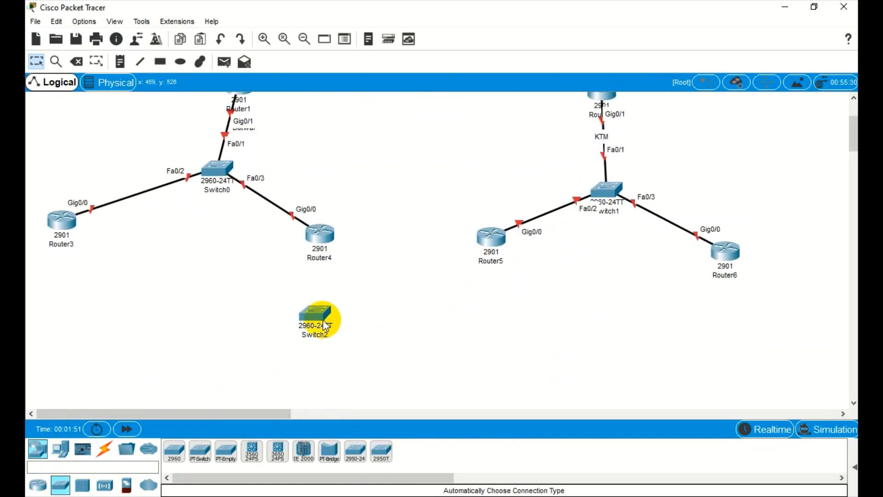
drag(315, 315, 314, 321)
click(380, 334)
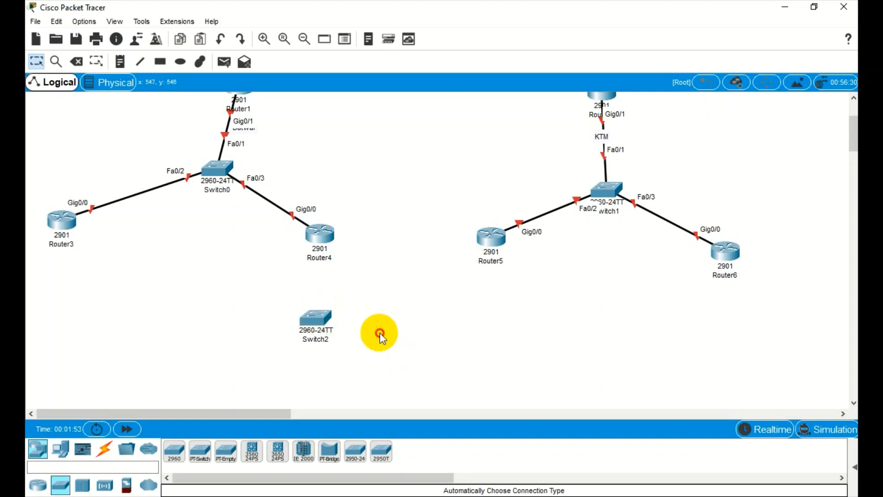
Cable Router4 Gig0/1 to Switch2 Fa0/1 with an automatic connection.
click(105, 450)
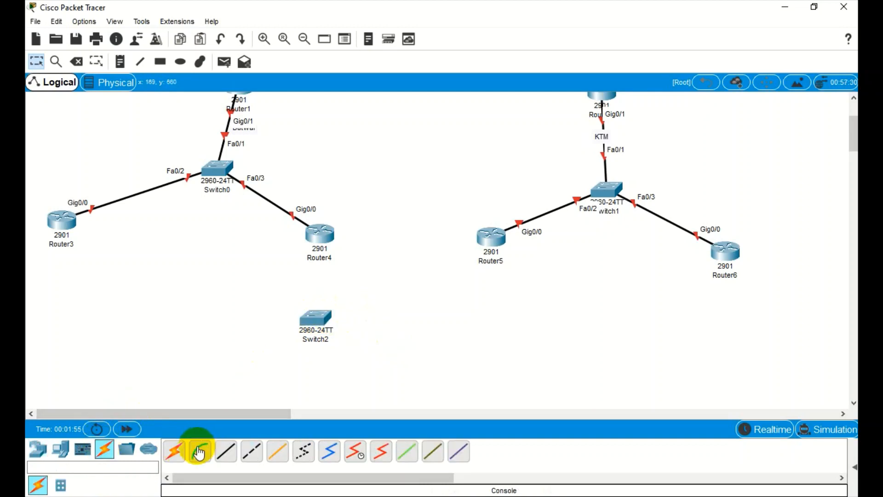
click(176, 452)
click(318, 235)
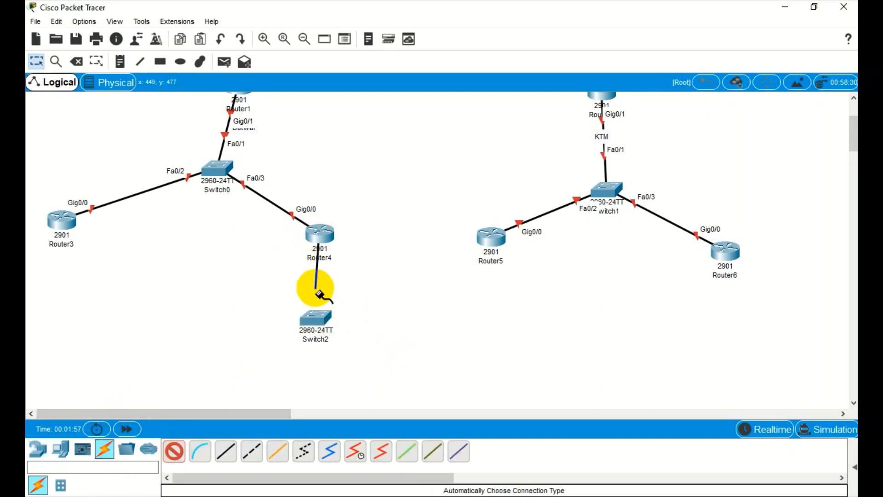
click(317, 317)
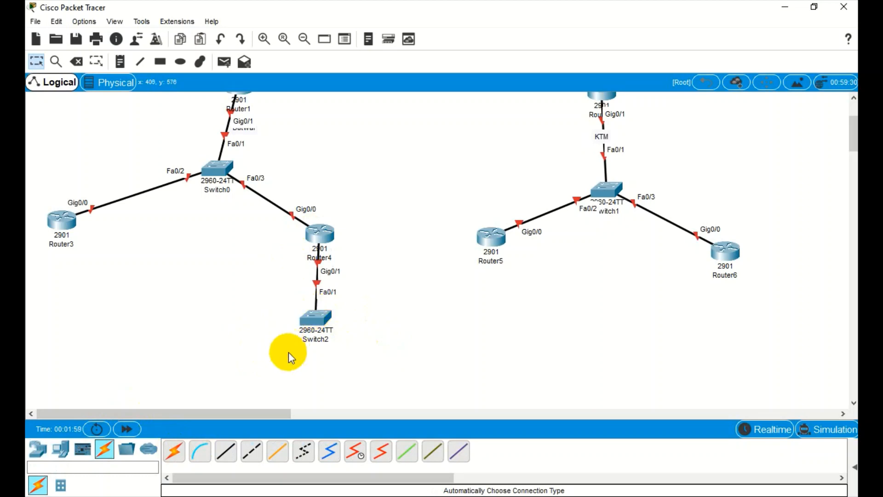
scroll(289, 354, down, 2)
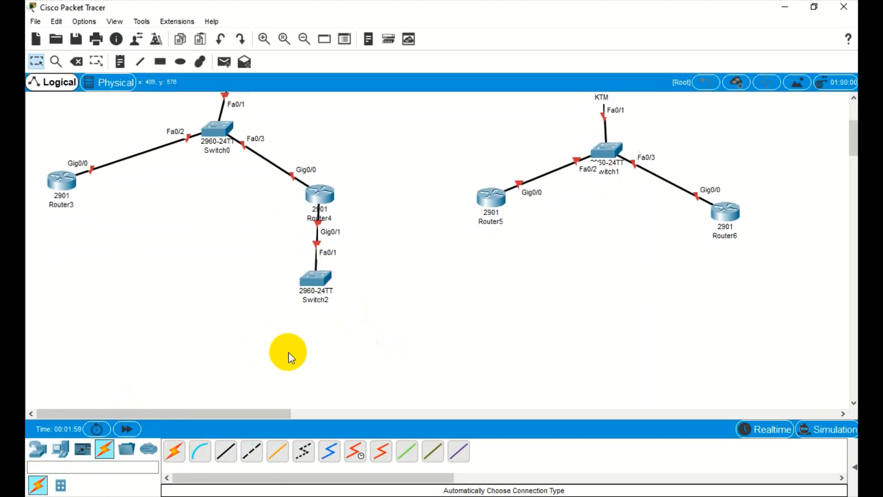
Add a PC, a laptop, a server and a printer around Switch2.
click(60, 449)
drag(174, 450, 171, 344)
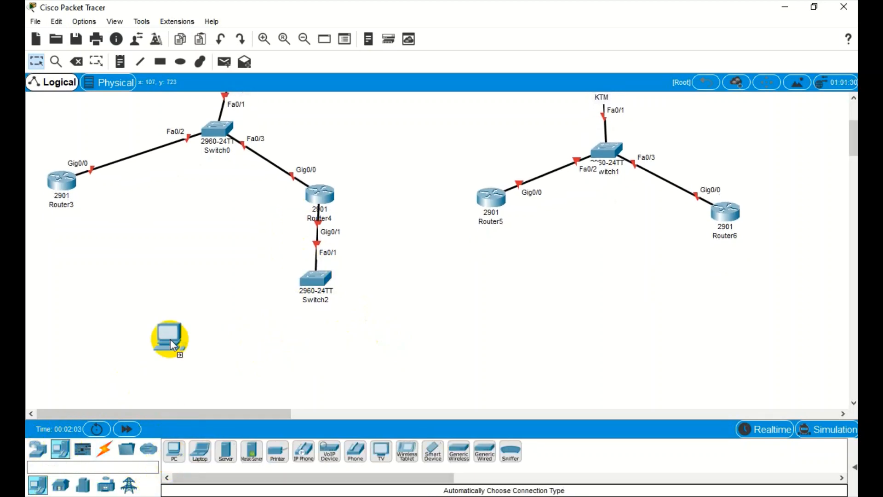
drag(174, 300, 174, 300)
drag(202, 450, 204, 378)
drag(226, 451, 308, 374)
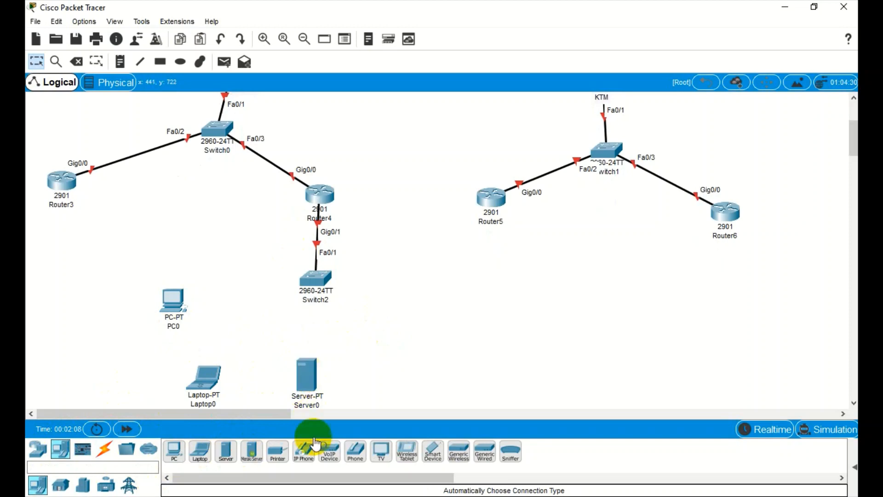
click(276, 460)
drag(276, 460, 248, 266)
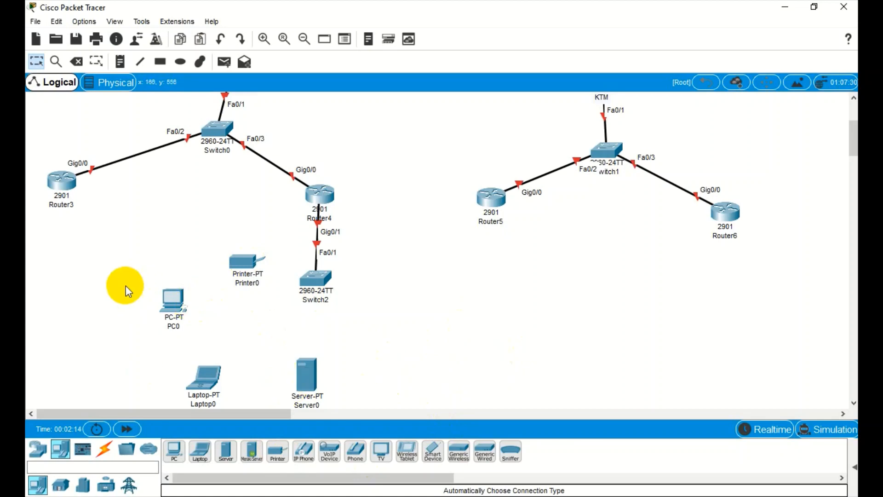
Add a HomeRouter-PT-AC wireless router, Wireless Router0, near Switch2.
click(107, 449)
click(37, 449)
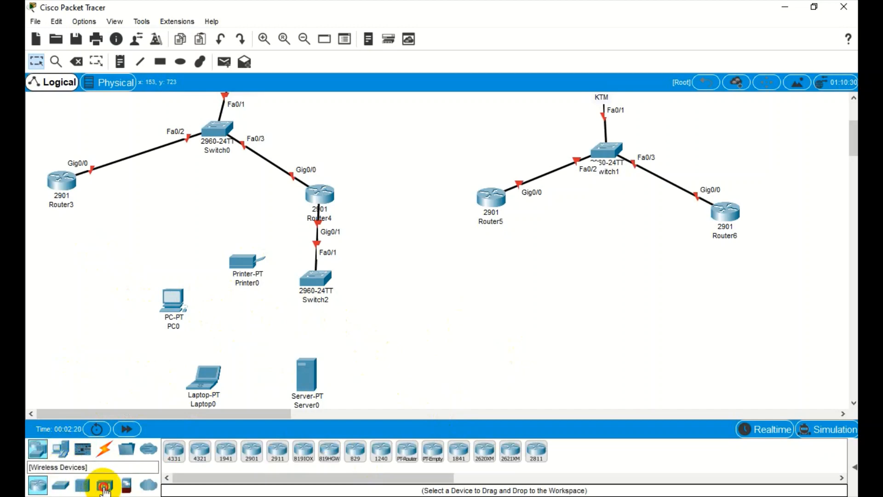
click(105, 486)
drag(328, 457, 421, 312)
click(356, 363)
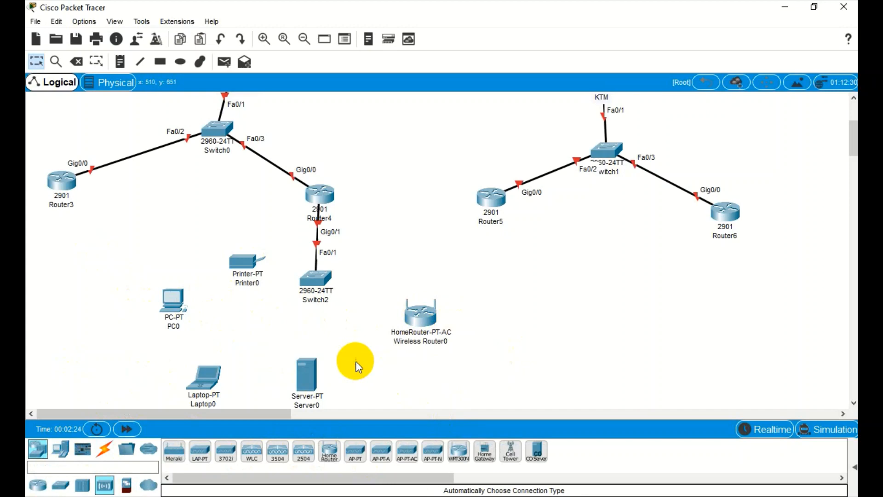
click(105, 449)
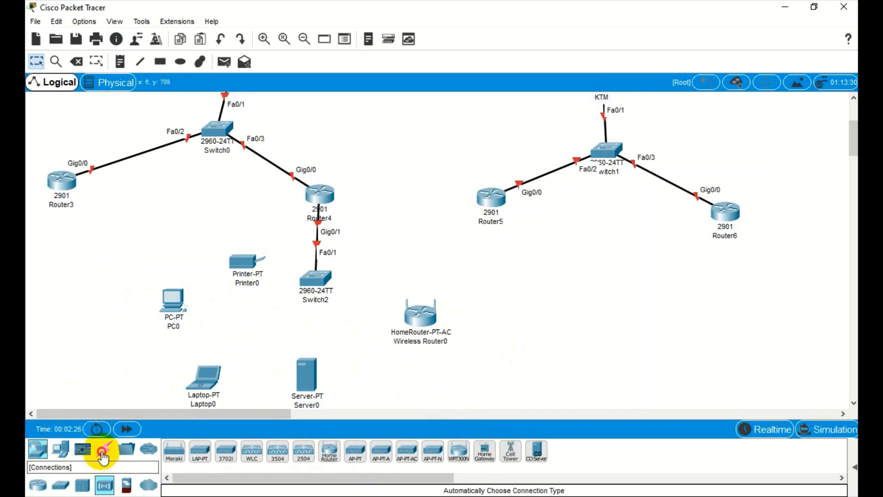
Cable Switch2 to Printer0, PC0 and Laptop0.
click(175, 451)
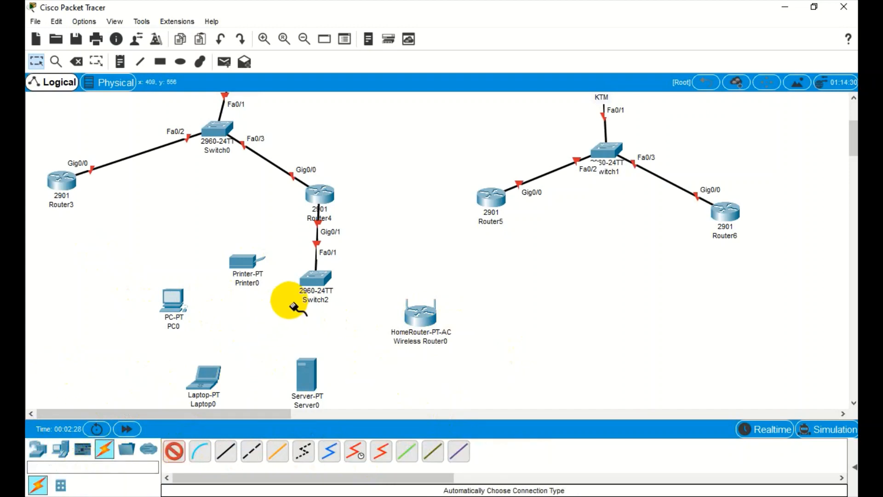
click(307, 281)
click(244, 261)
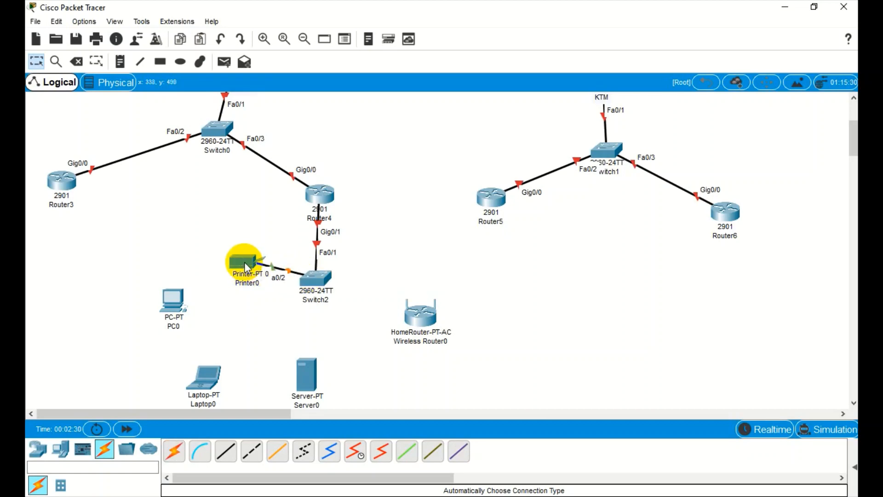
click(173, 452)
click(310, 277)
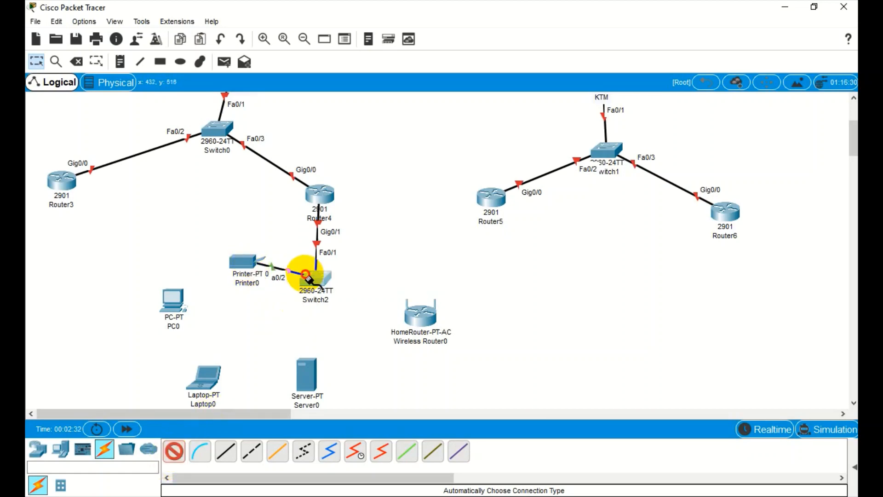
click(173, 300)
click(175, 451)
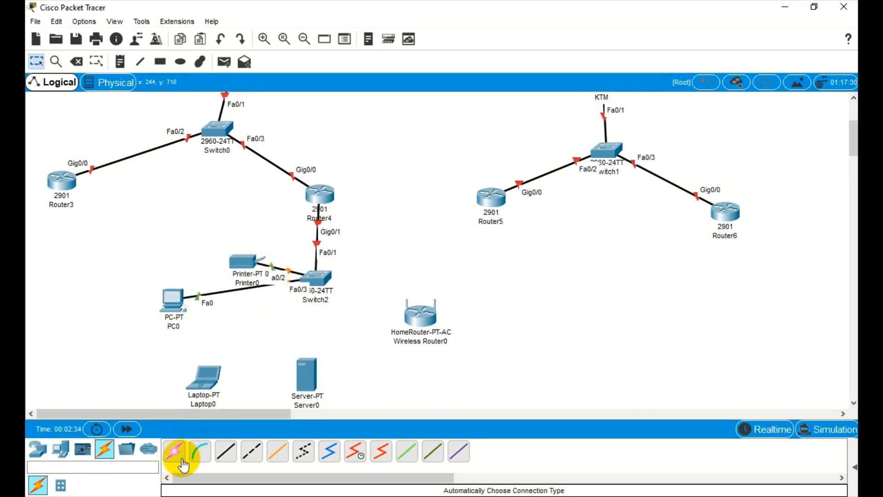
click(309, 278)
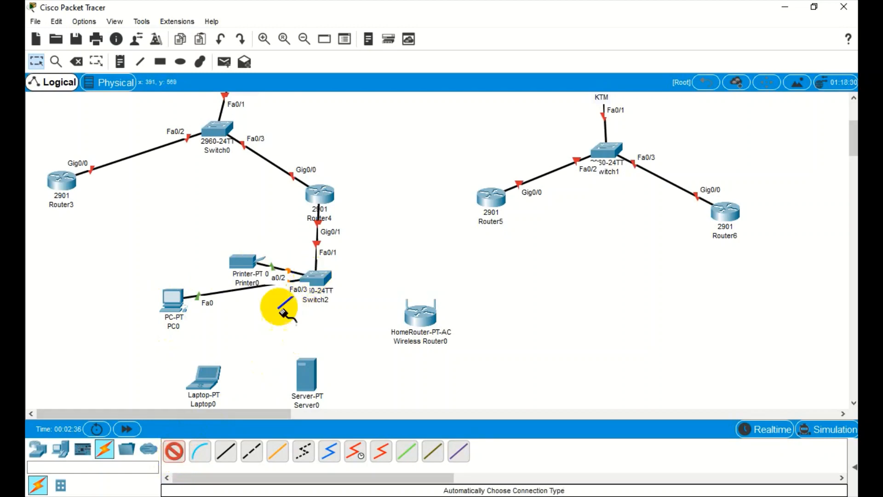
click(209, 383)
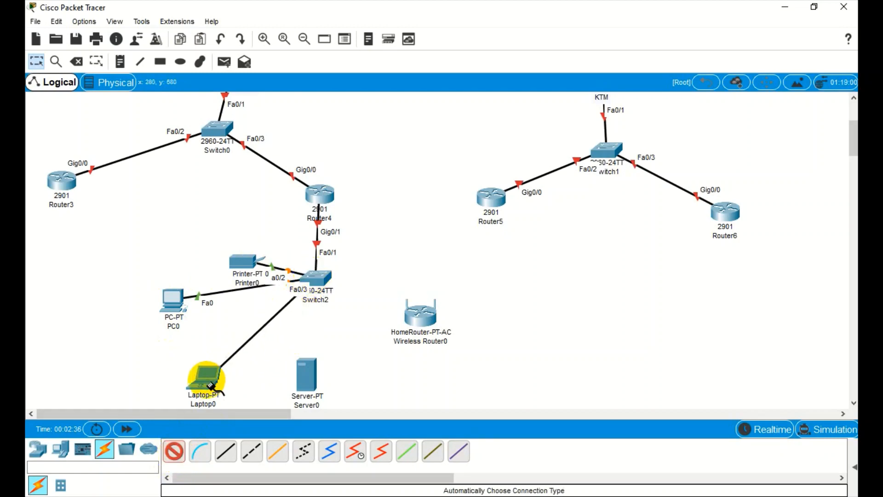
Cable Switch2 to Server0 and Wireless Router0.
click(173, 453)
click(316, 278)
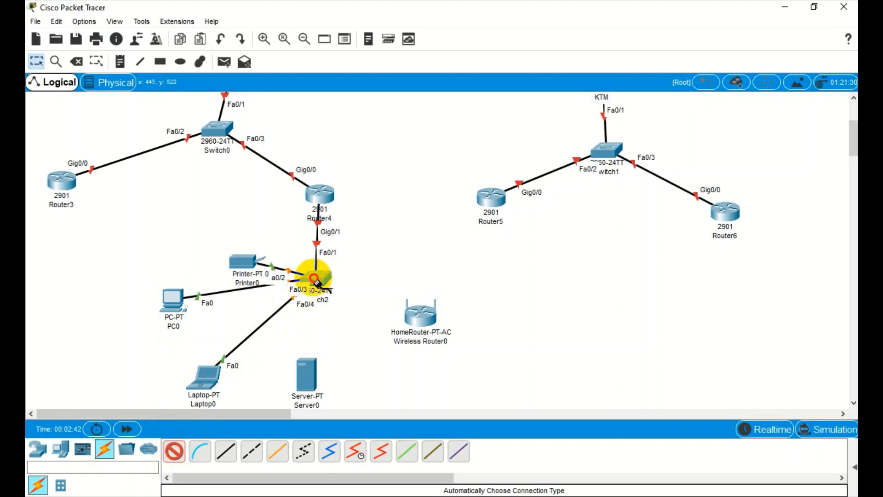
click(307, 373)
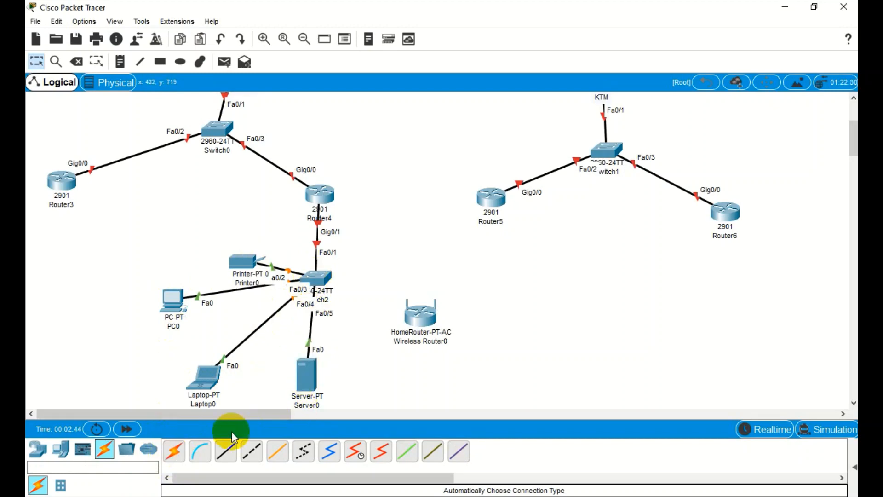
click(181, 449)
click(313, 279)
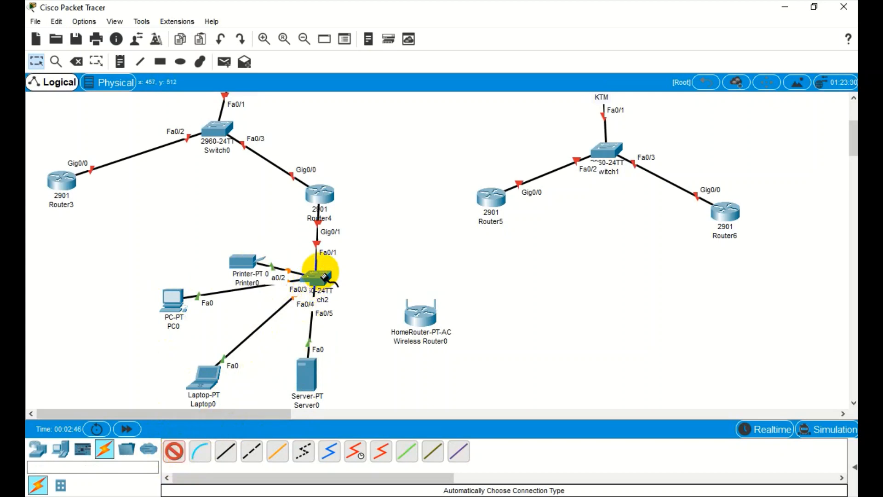
click(418, 316)
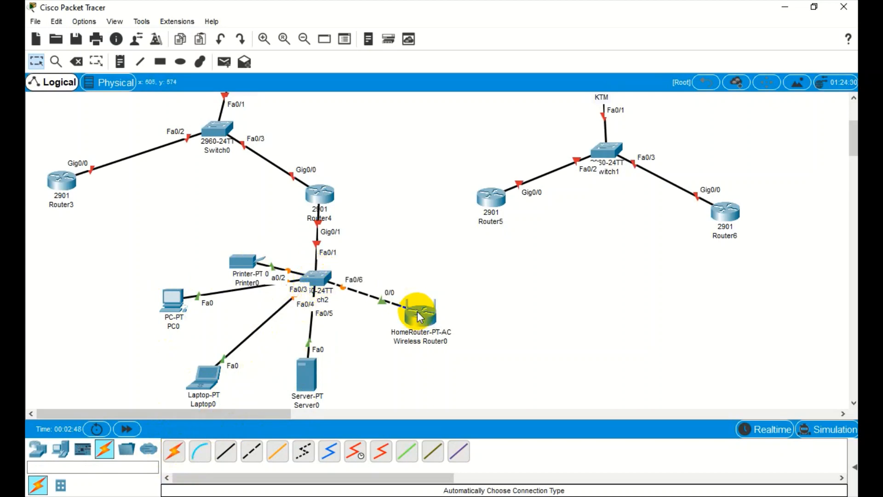
scroll(506, 322, down, 2)
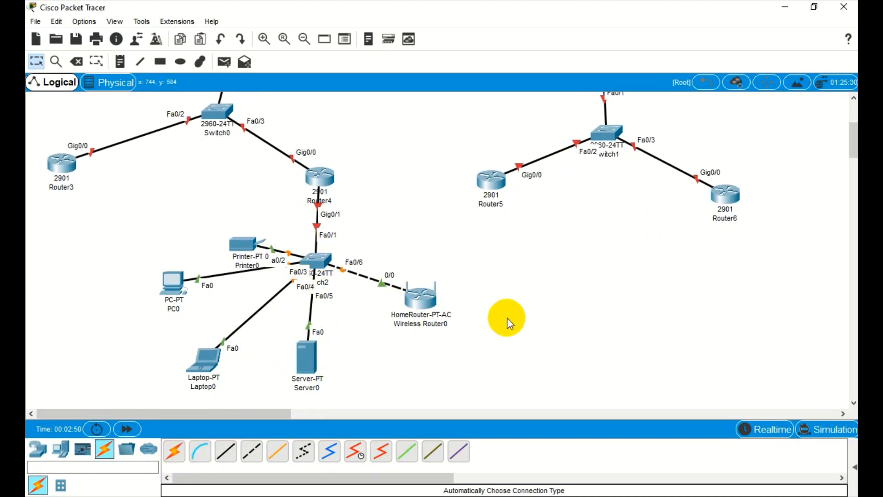
Place a Smartphone0 beside Wireless Router0 and a TabletPC-PT below it.
click(59, 452)
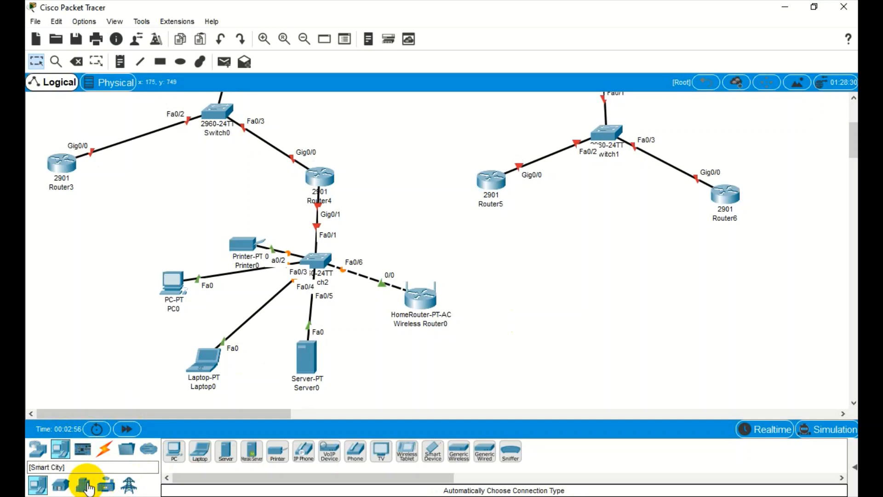
click(62, 451)
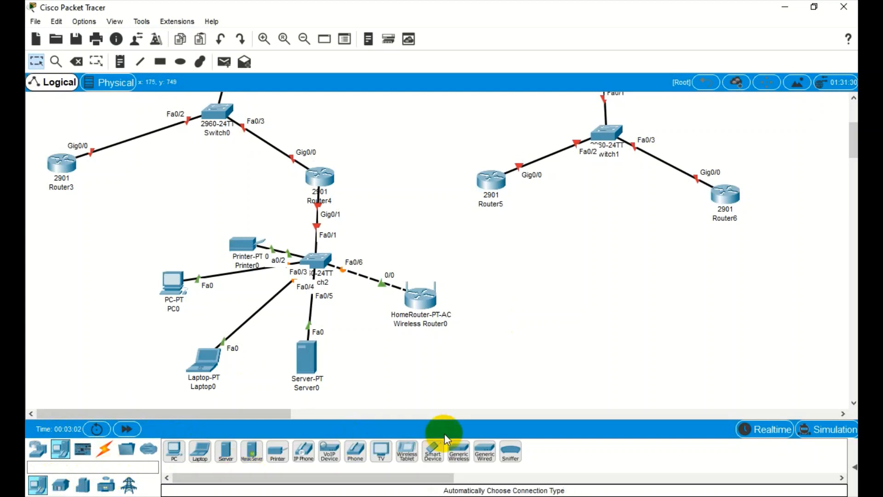
drag(433, 450, 501, 342)
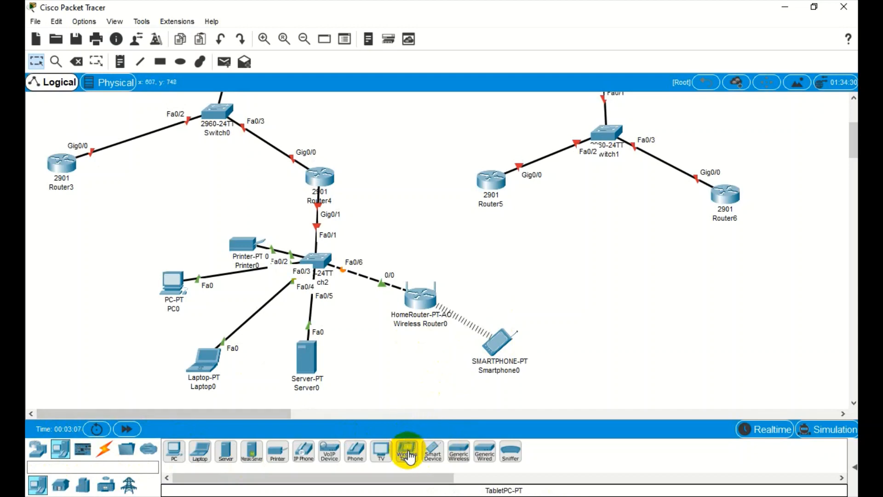
drag(408, 456, 392, 388)
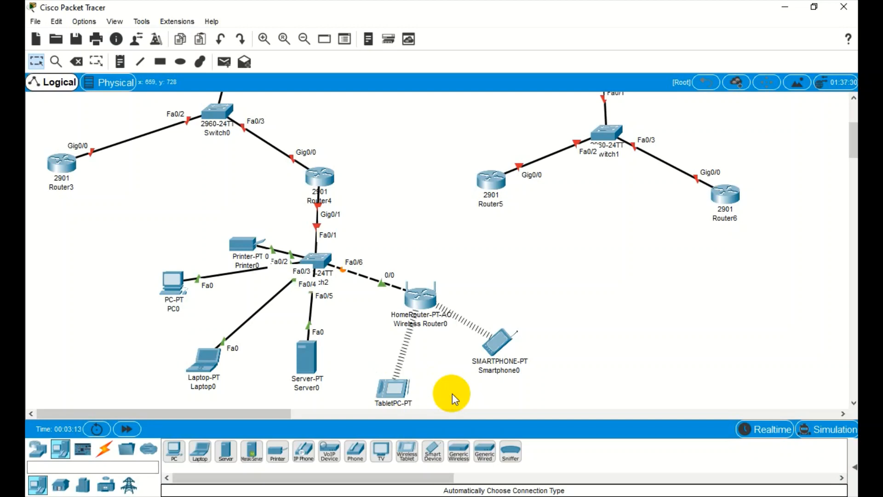
Zoom out over the topology, then zoom back in on the ISP, Butwal and KTM routers for note placement.
scroll(519, 324, up, 2)
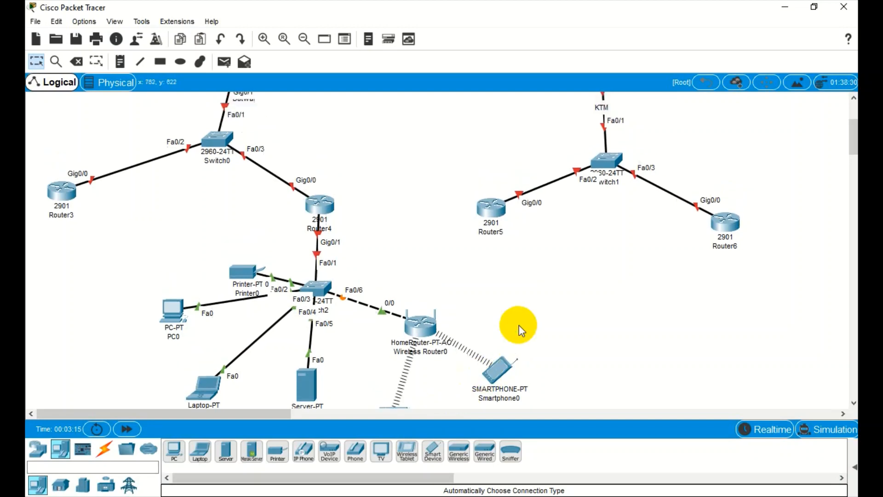
click(304, 39)
click(306, 40)
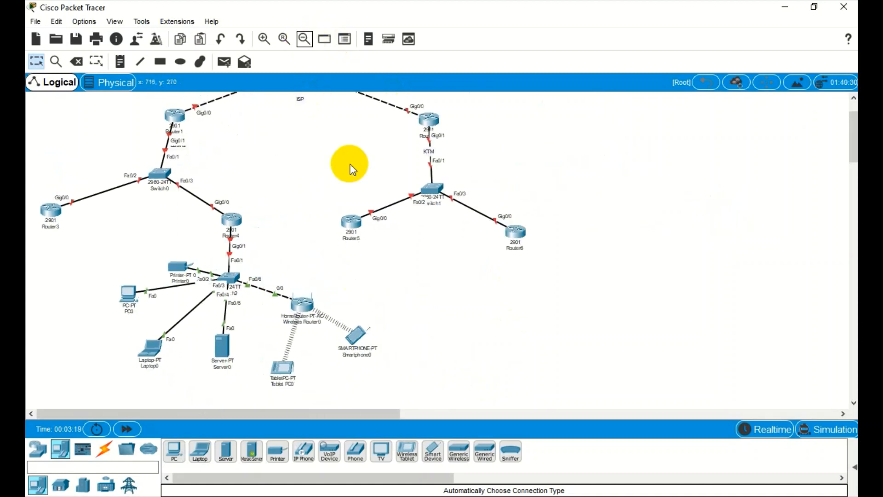
click(304, 41)
click(303, 41)
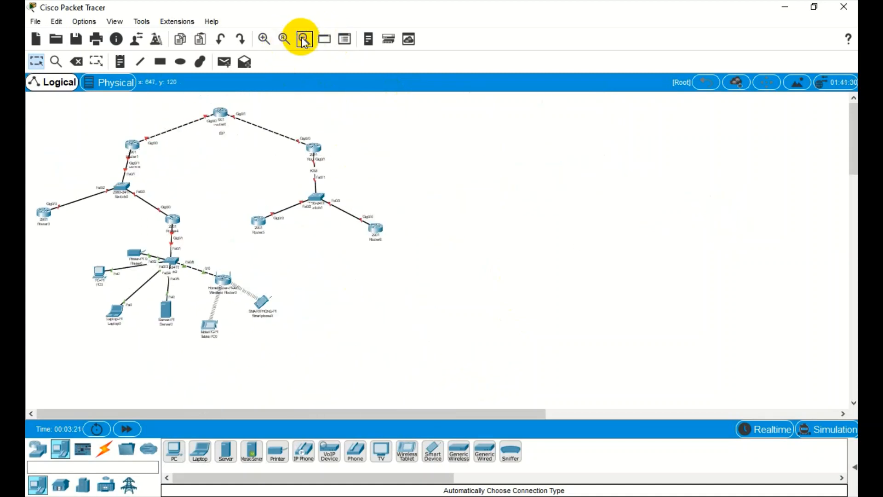
click(263, 38)
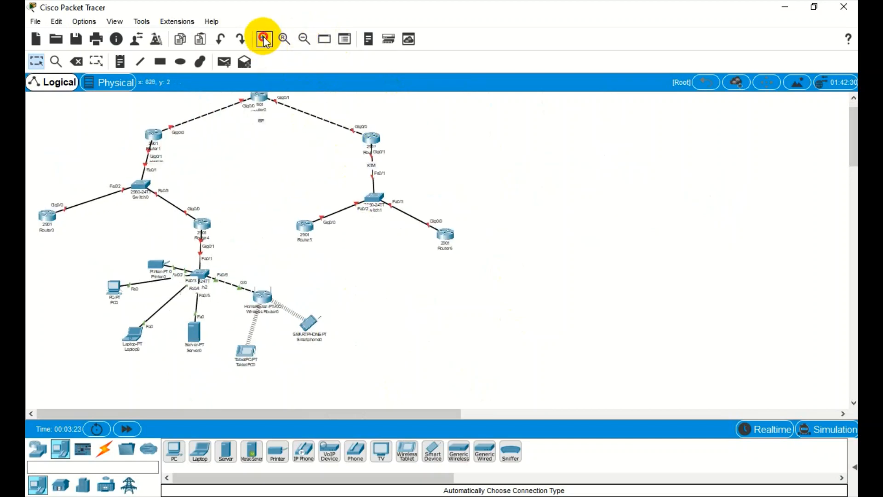
click(263, 38)
click(264, 38)
click(264, 39)
scroll(444, 150, up, 3)
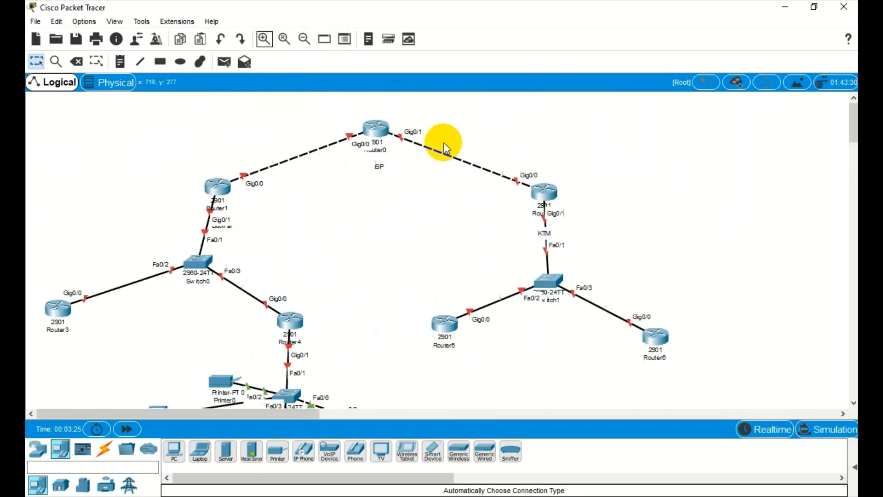
click(120, 62)
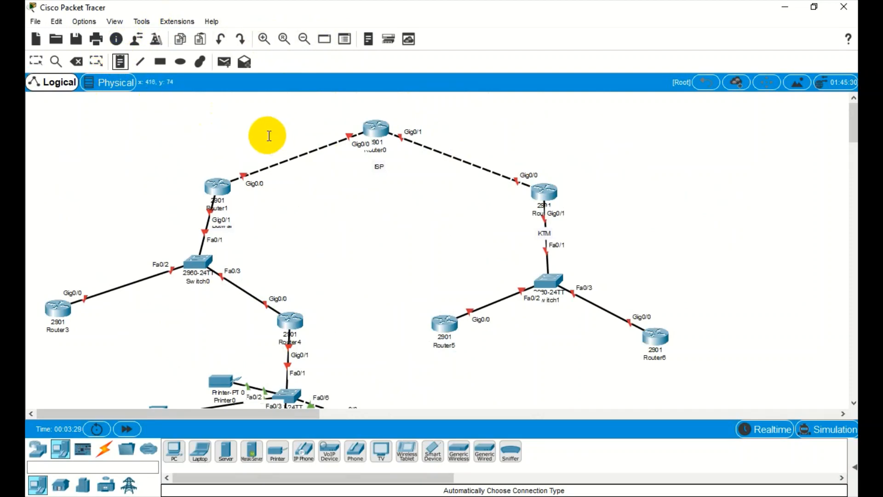
Label the ISP–Router1 link 9.0.0.0/5 and start an 8.0.0.0/8 note beside the ISP–KTM link.
click(269, 137)
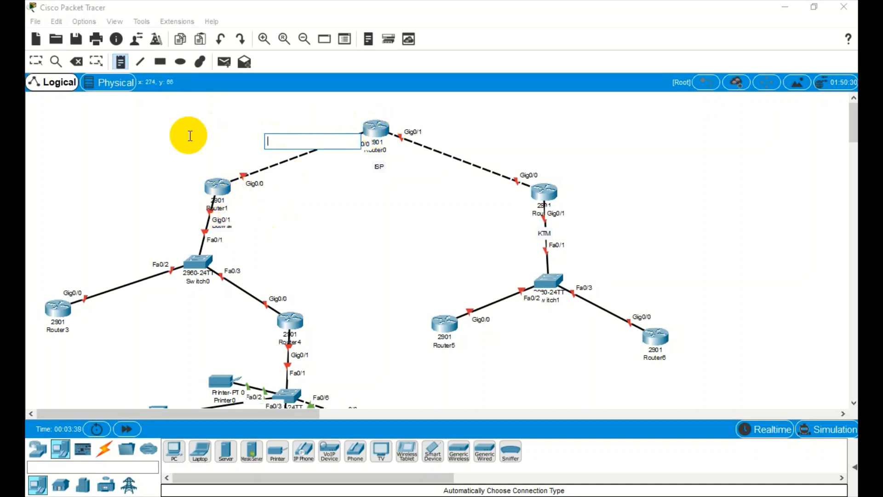
click(243, 210)
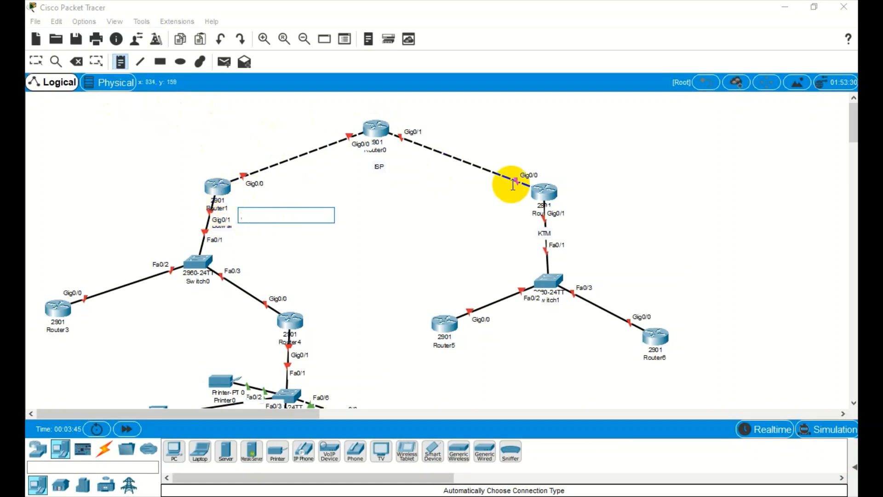
click(253, 147)
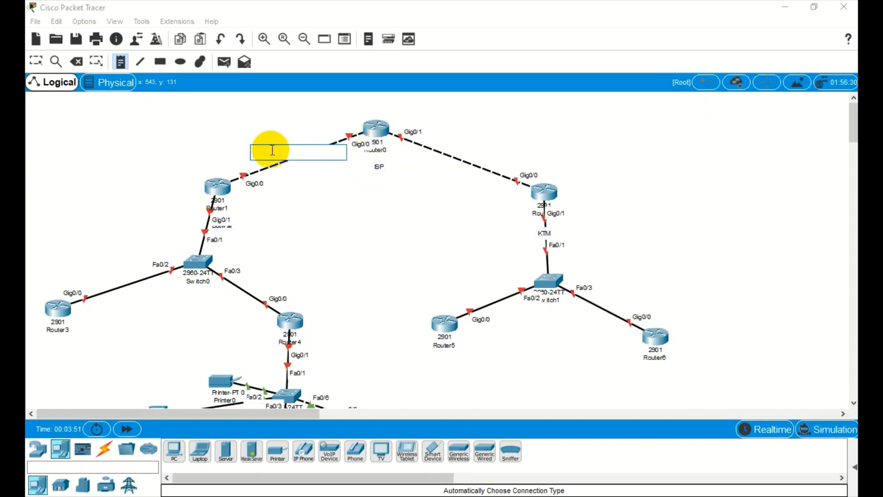
text(1)
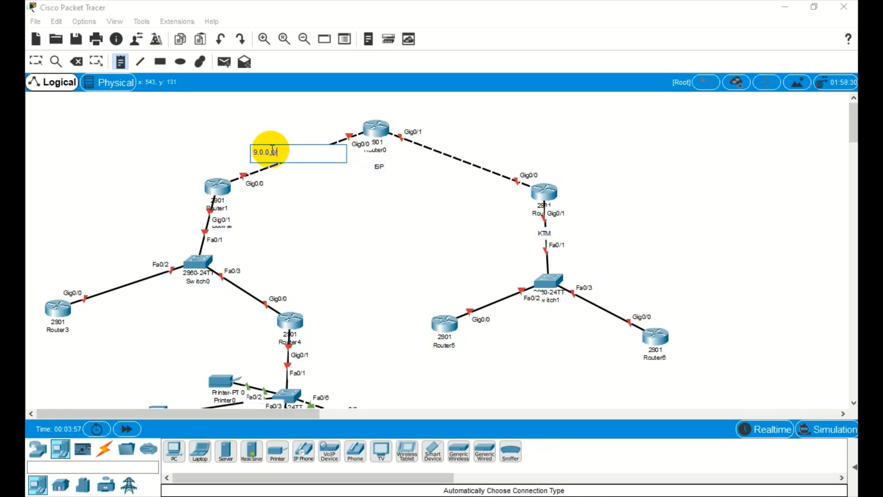
click(467, 140)
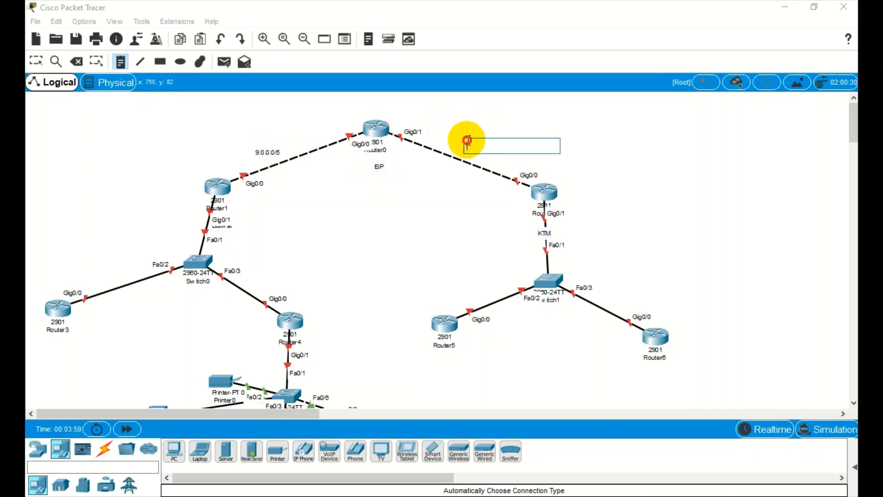
text(0.0.0/8)
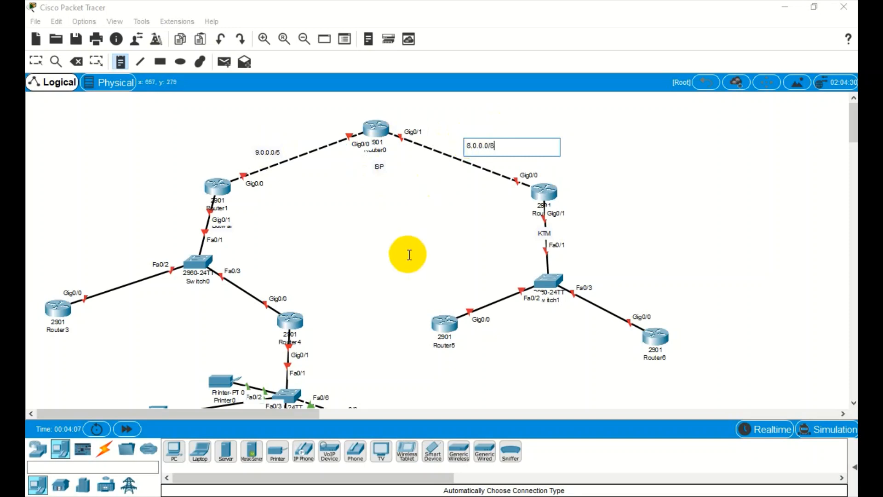
scroll(328, 330, down, 3)
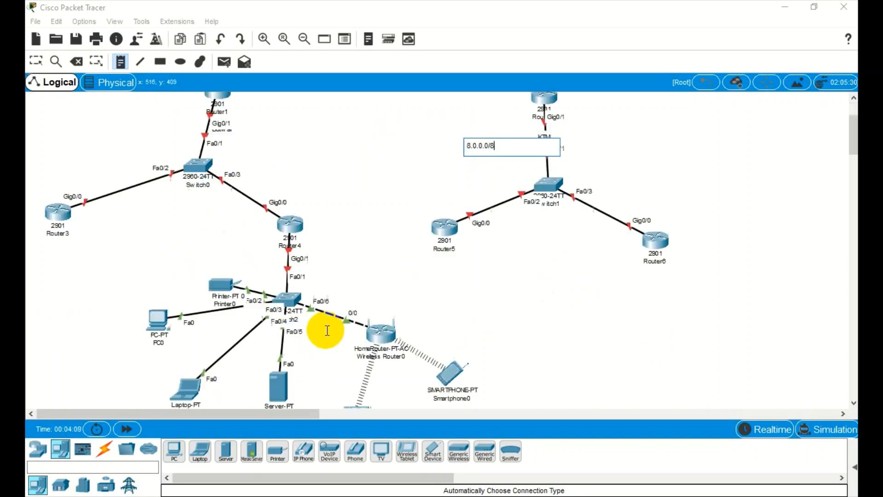
scroll(316, 317, up, 3)
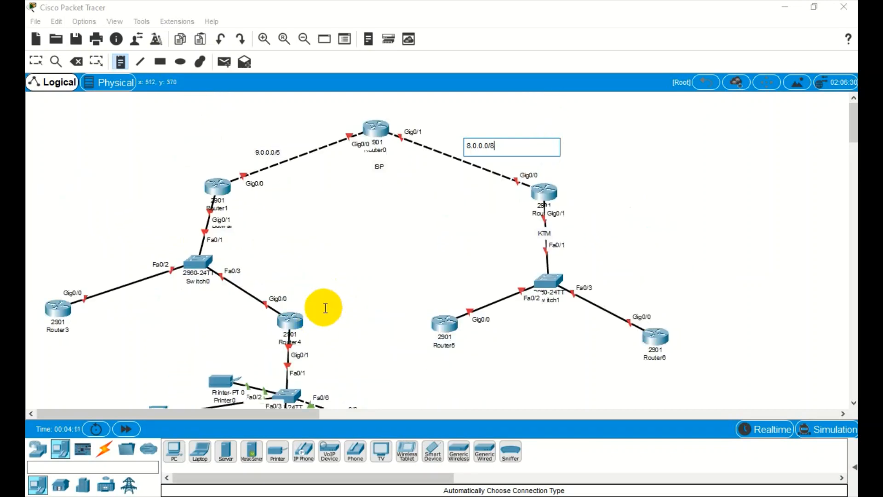
Add a 192.168.1.0/24 note by Router4's LAN and a two-line printer note by Printer0.
click(336, 349)
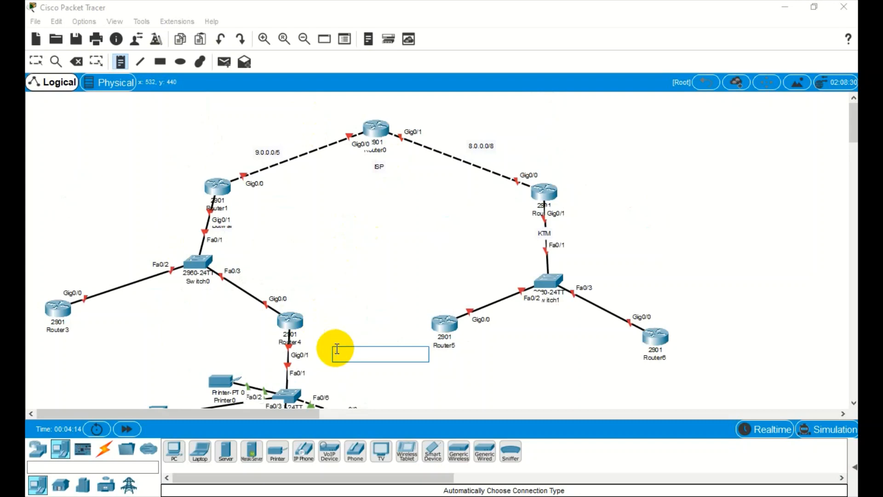
text(192)
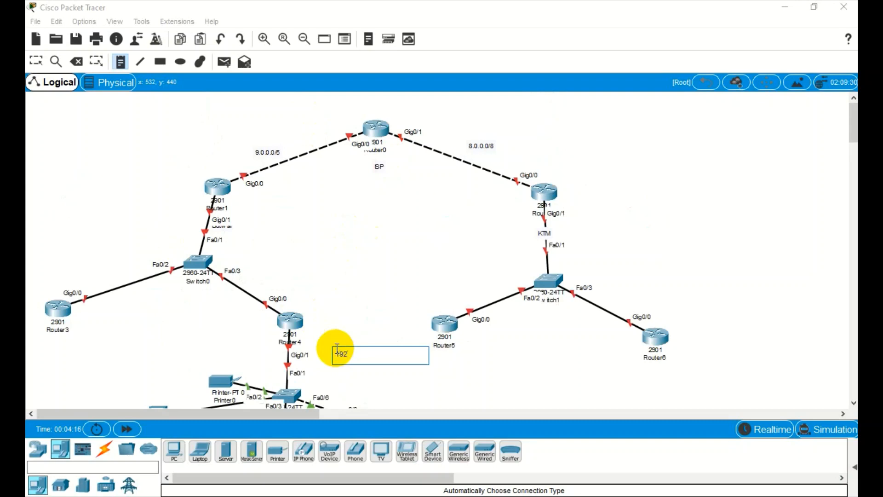
text(.168.1.0/)
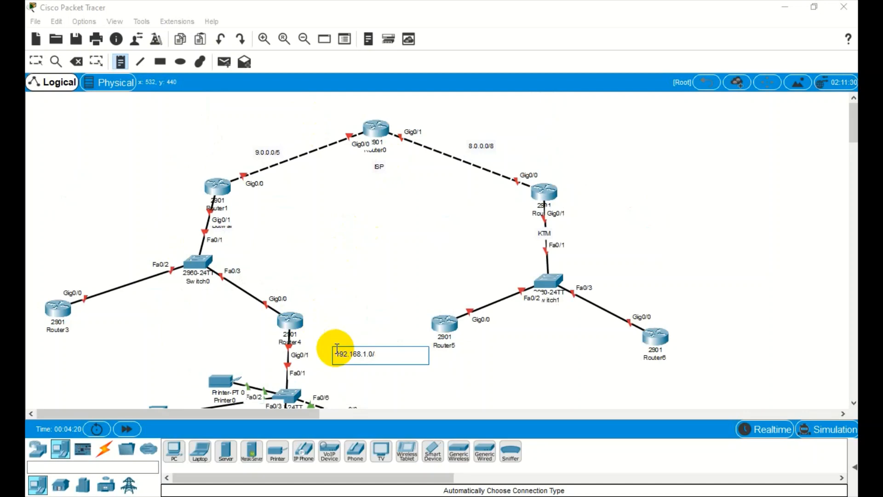
text(24)
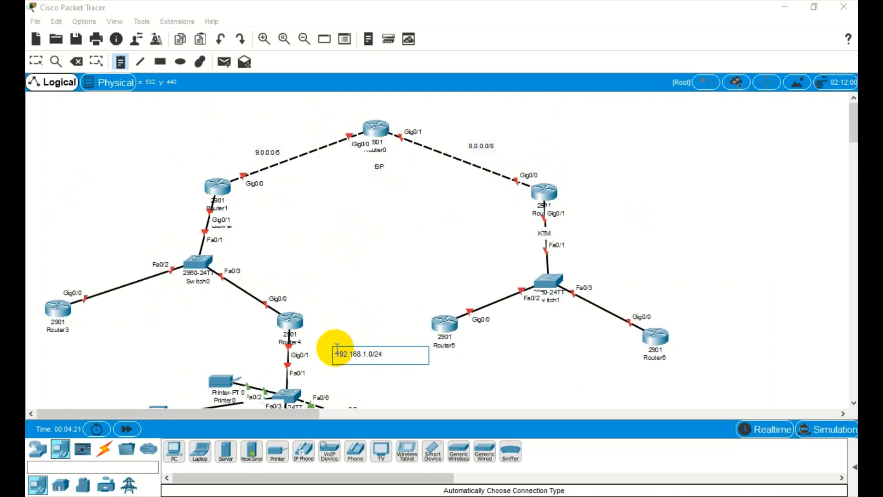
click(201, 361)
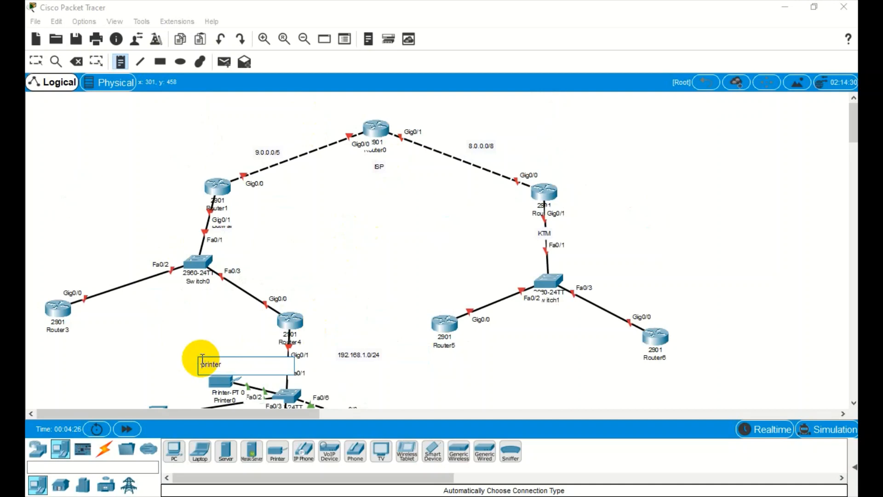
text(printer)
key(Return)
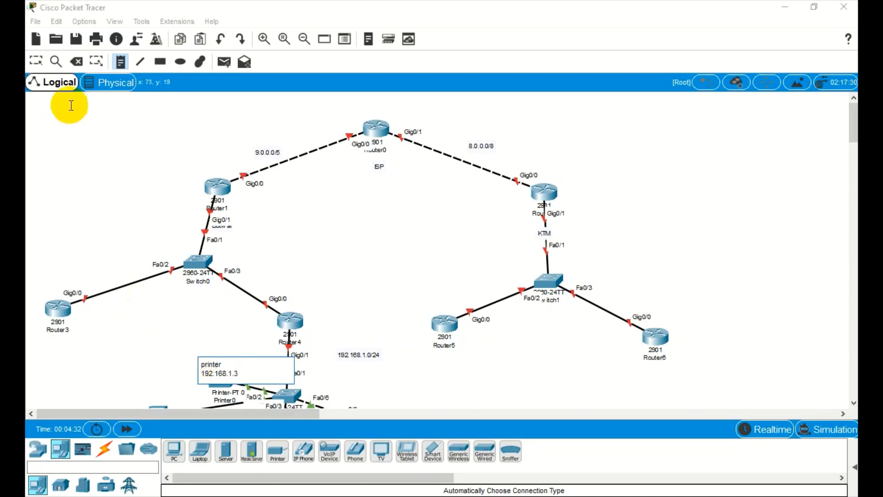
Move the 'printer 192.168.1.3' note up so it sits above the printer.
click(35, 65)
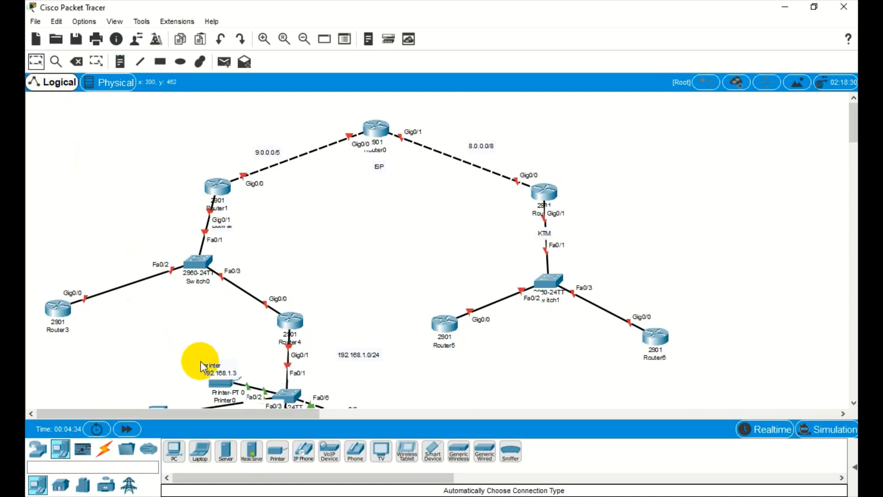
drag(203, 368, 206, 359)
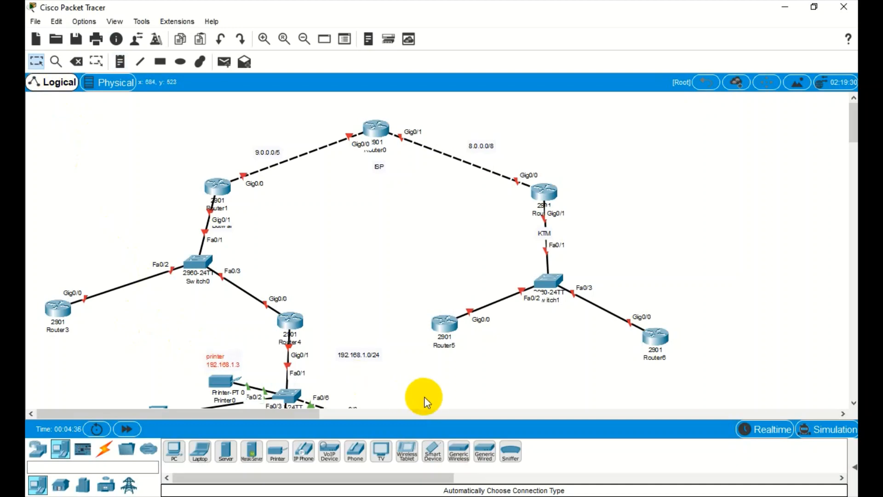
scroll(425, 397, down, 3)
scroll(424, 396, up, 1)
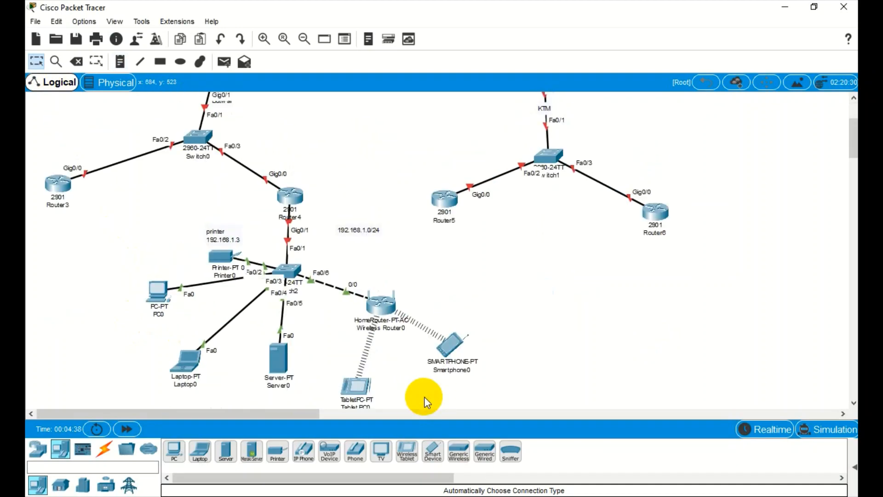
scroll(534, 348, up, 2)
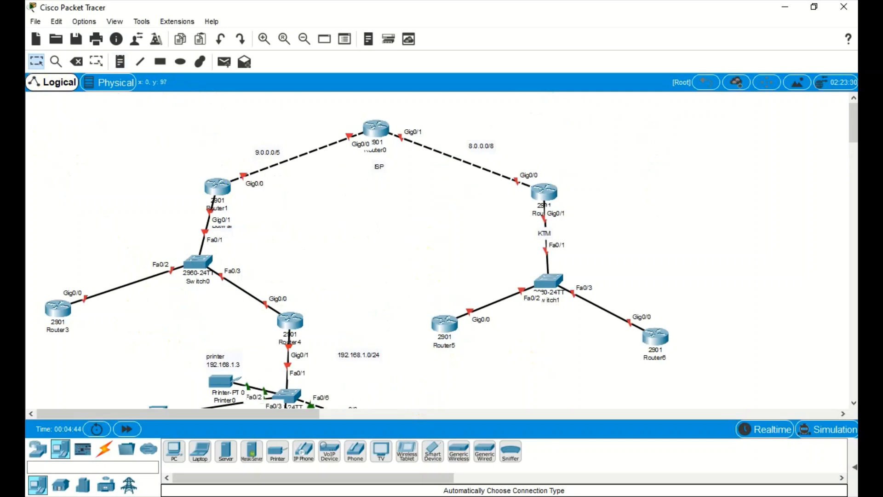
Rejoin the Meet call with camera off, admit the waiting participant, and turn the microphone on.
click(48, 112)
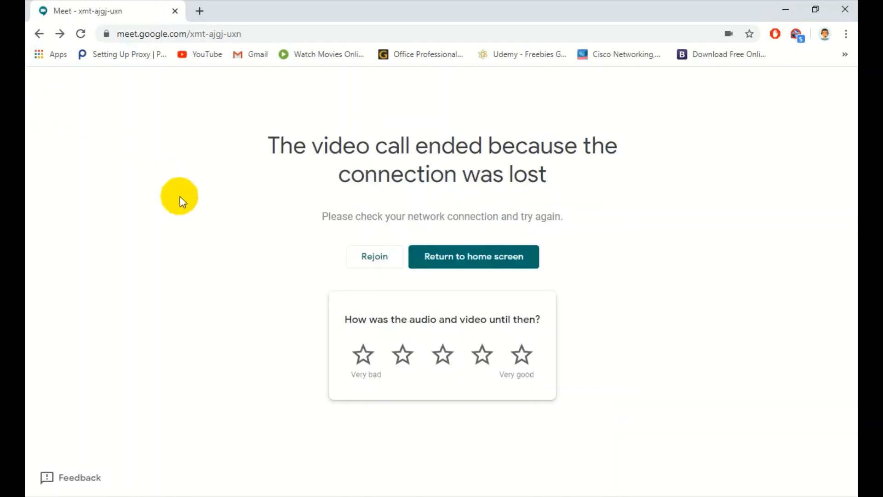
click(366, 258)
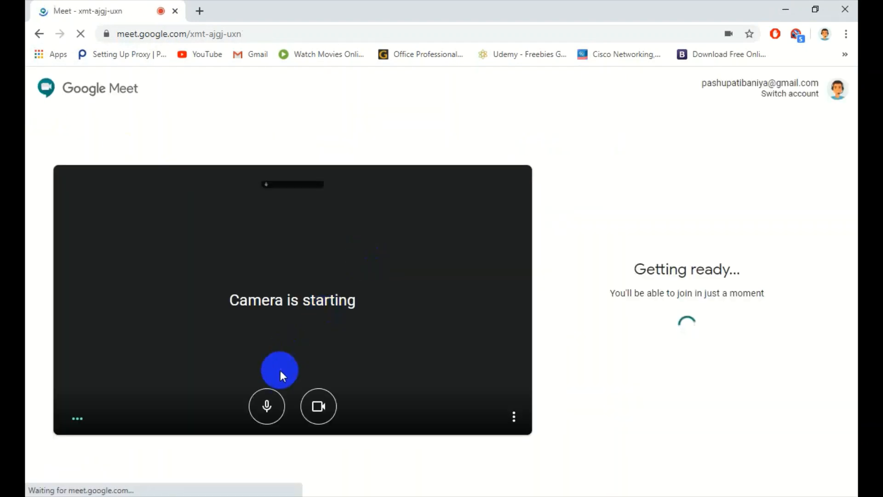
click(319, 405)
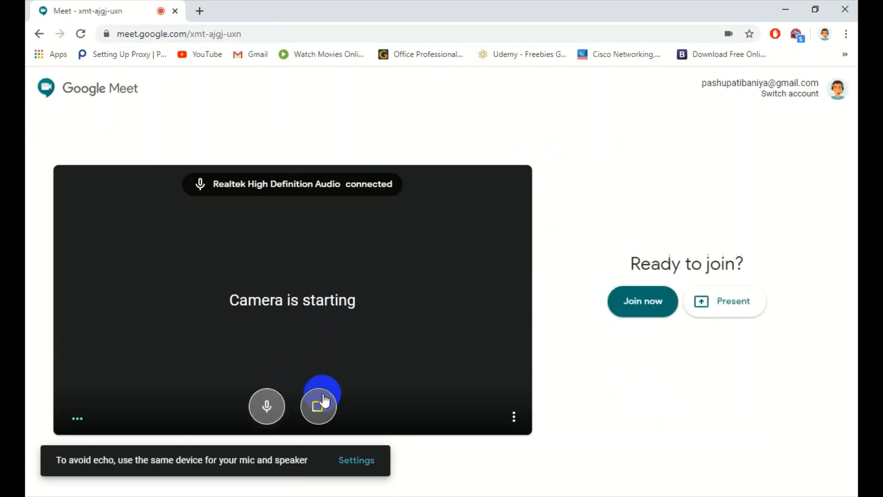
click(271, 410)
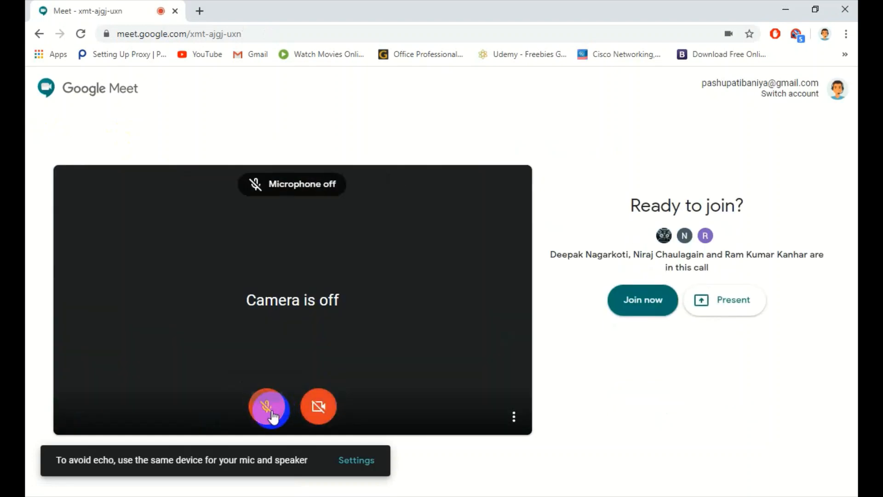
click(658, 291)
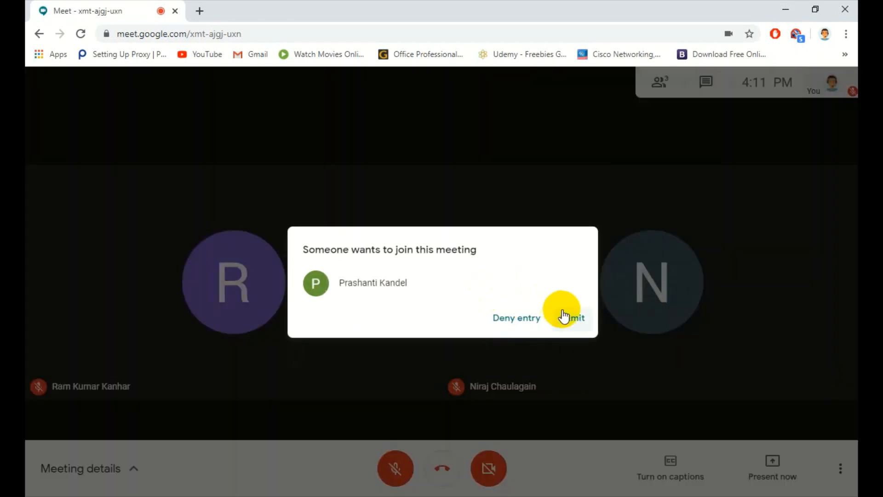
click(564, 317)
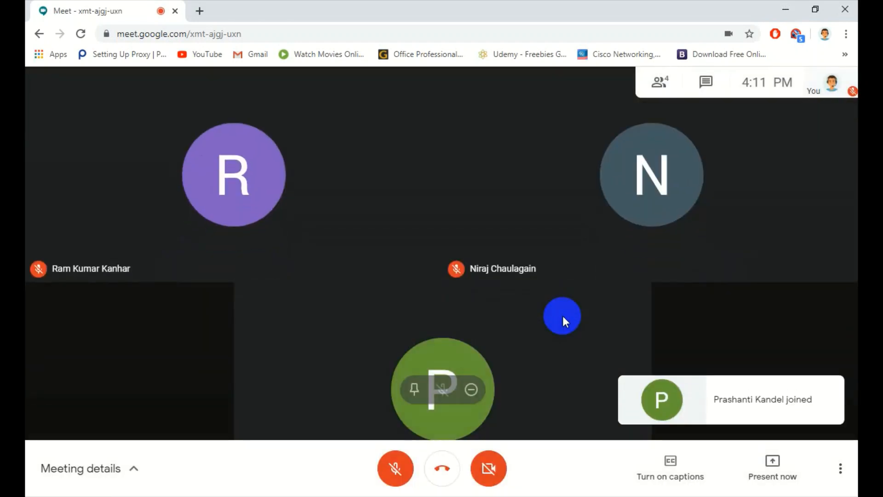
click(395, 468)
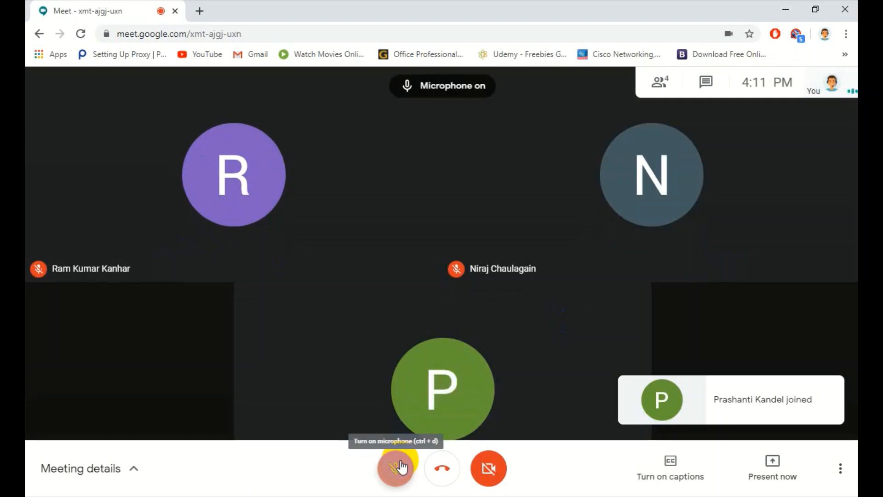
Present the entire screen to everyone in the meeting.
click(759, 460)
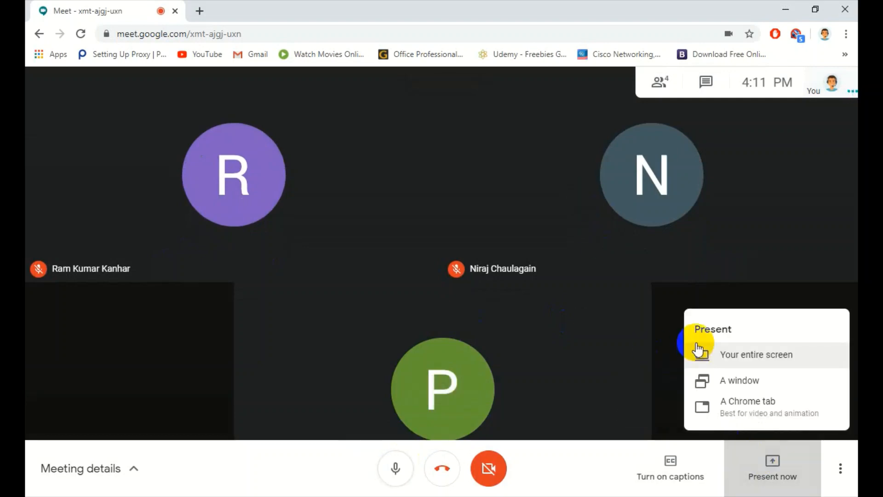
click(738, 361)
click(438, 266)
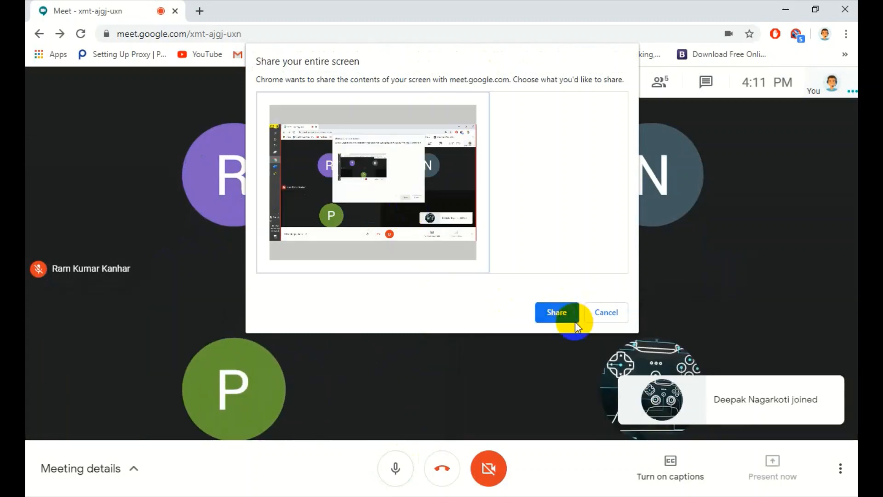
click(567, 311)
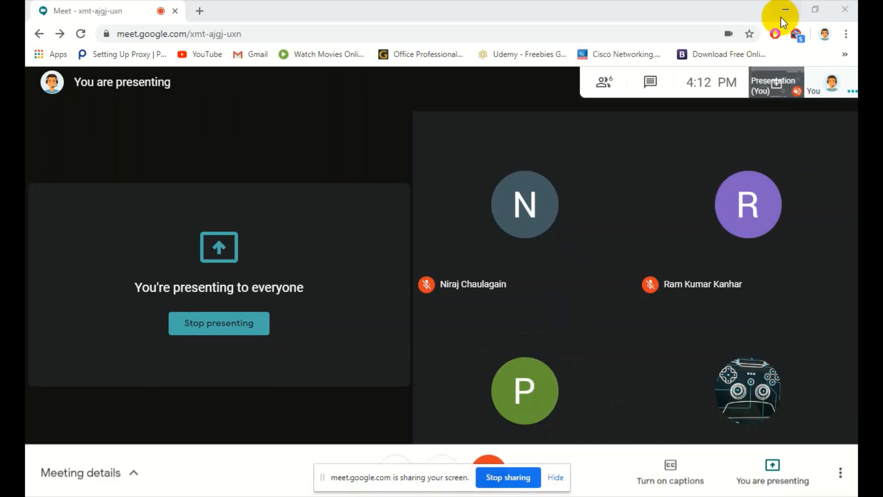
Minimize the Meet window to reveal Packet Tracer while leaving the presentation running.
click(785, 8)
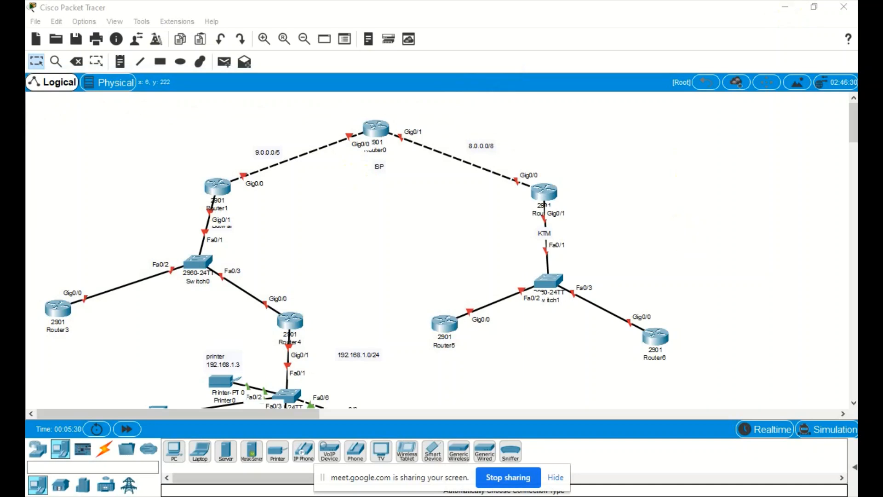
click(87, 94)
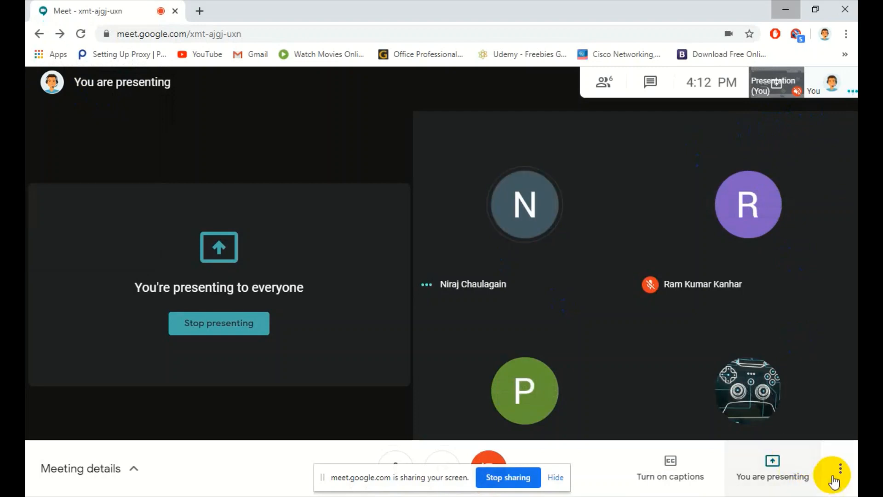
click(768, 471)
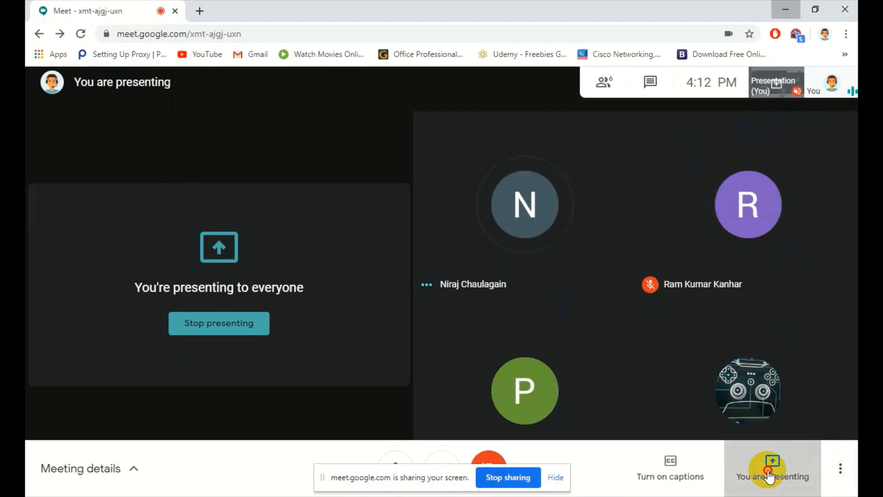
click(768, 471)
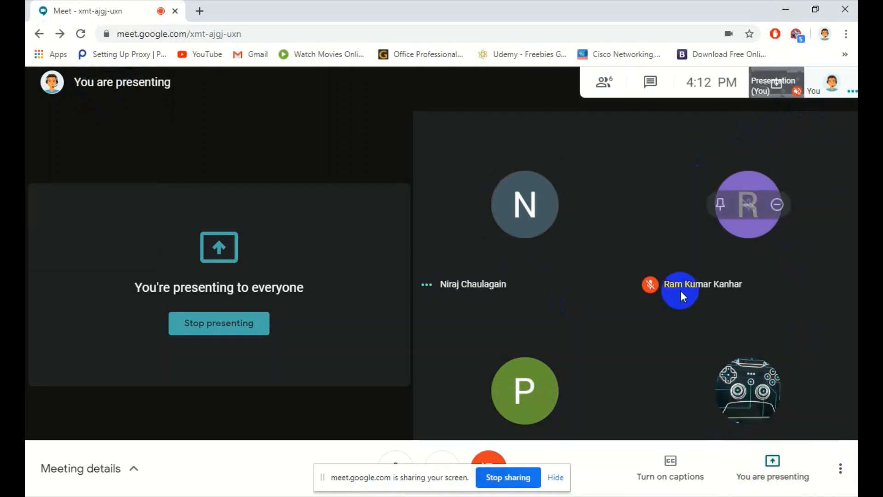
click(787, 8)
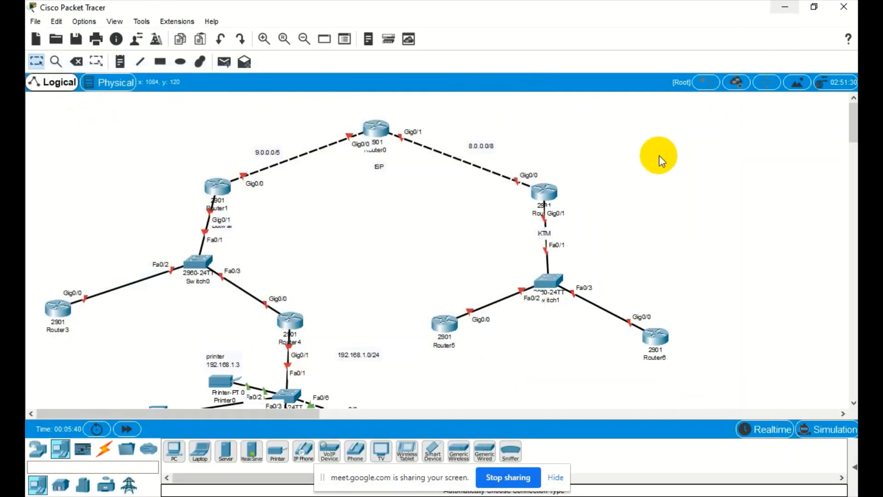
Zoom out the canvas so the whole ISP–Butwal–KTM topology is in view.
scroll(688, 223, down, 4)
scroll(688, 223, up, 4)
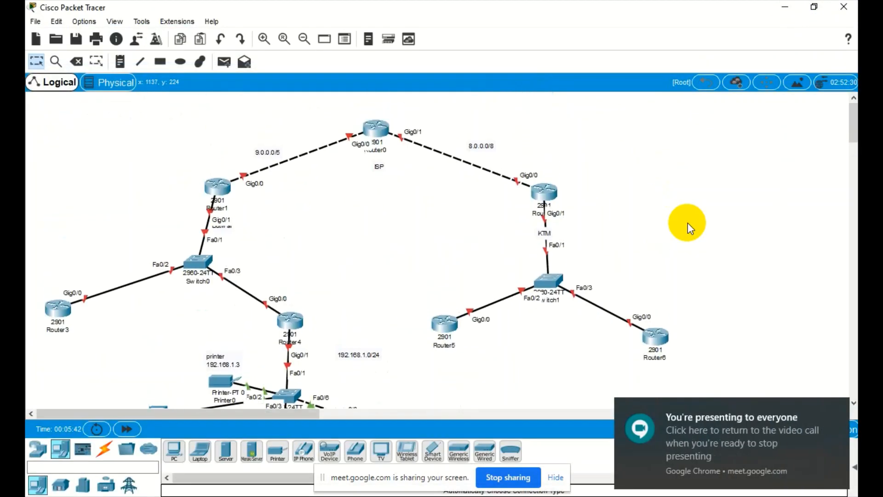
scroll(688, 222, down, 3)
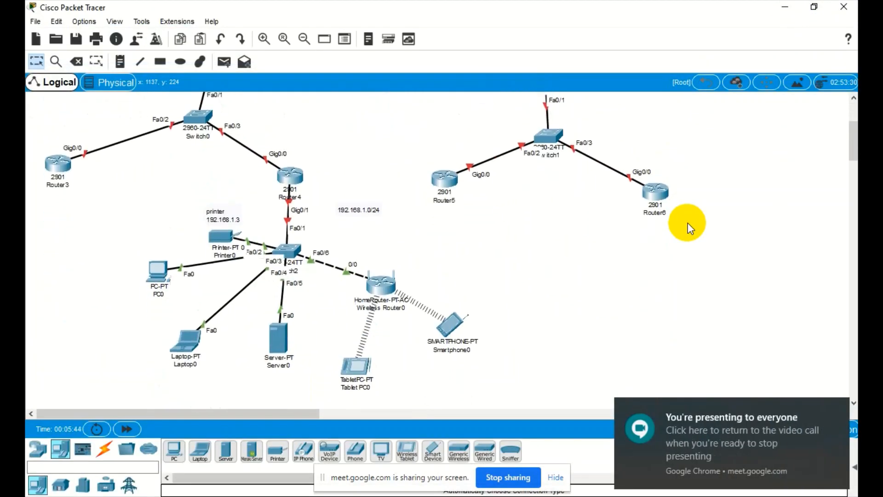
scroll(688, 223, up, 1)
scroll(689, 223, up, 3)
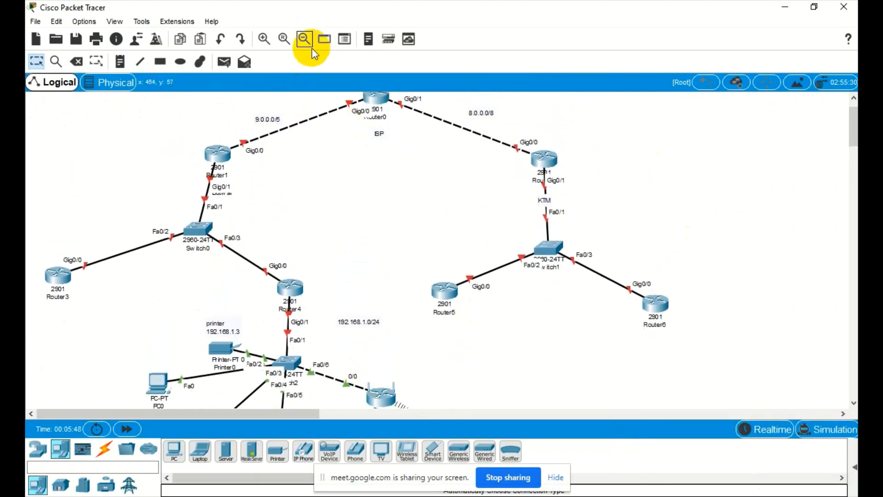
click(305, 38)
scroll(363, 253, down, 5)
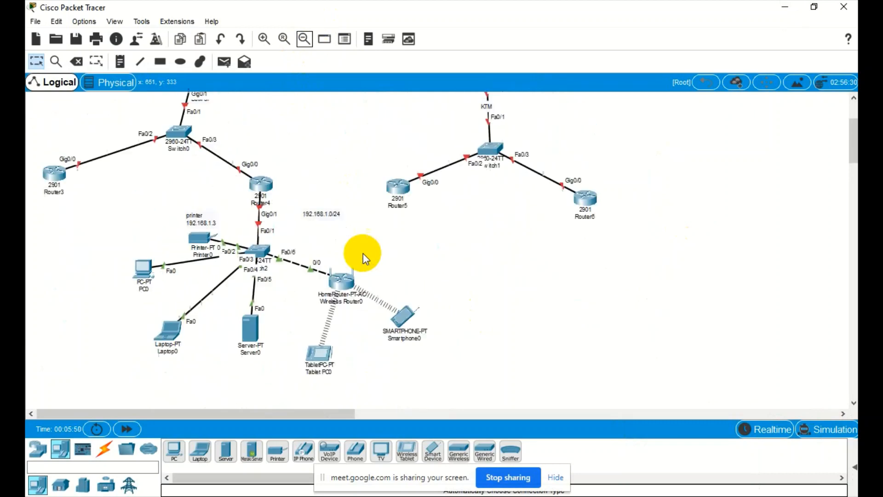
scroll(363, 253, up, 1)
scroll(363, 253, up, 4)
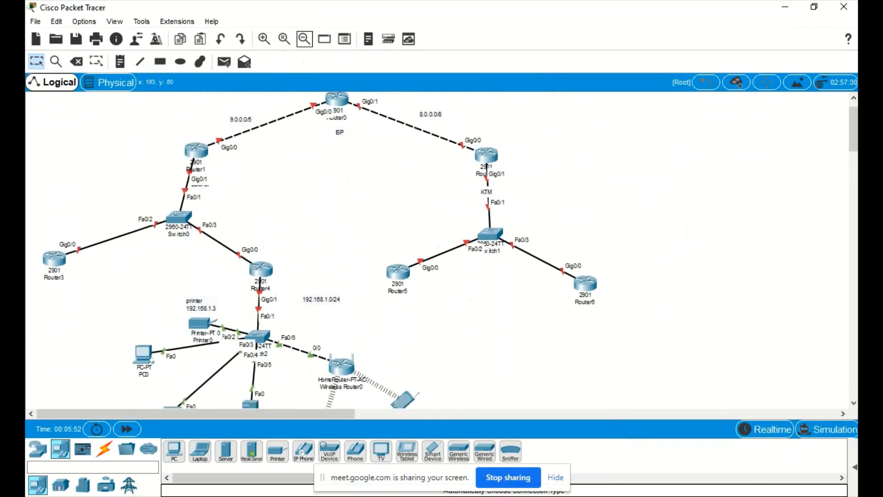
click(36, 67)
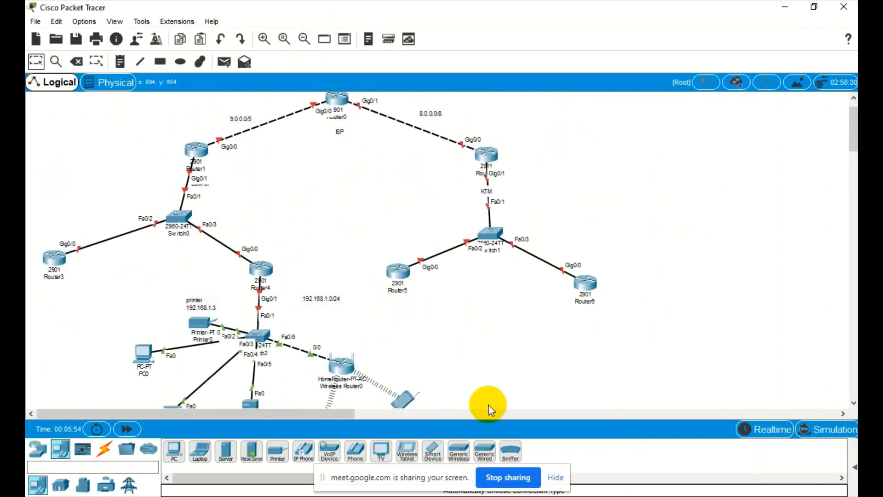
Delete all 22 items of the old topology, then the leftover Router3 and Router6.
scroll(488, 405, down, 1)
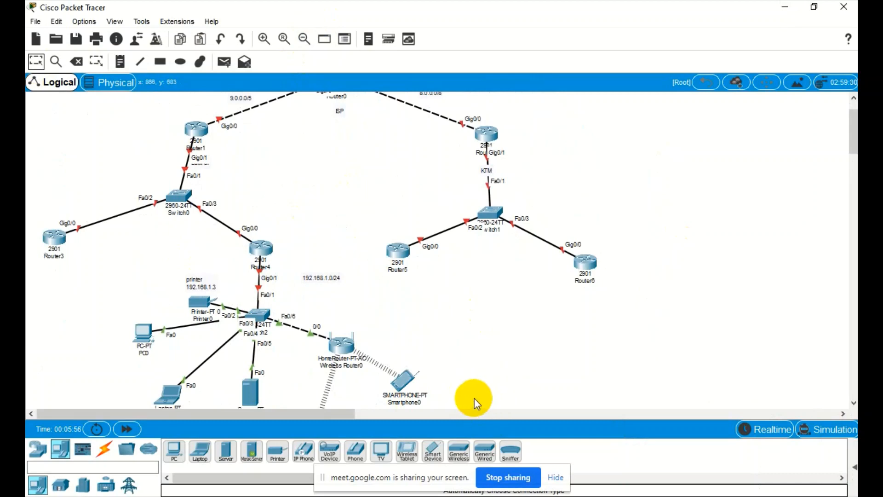
scroll(474, 399, up, 2)
drag(112, 102, 554, 491)
key(Delete)
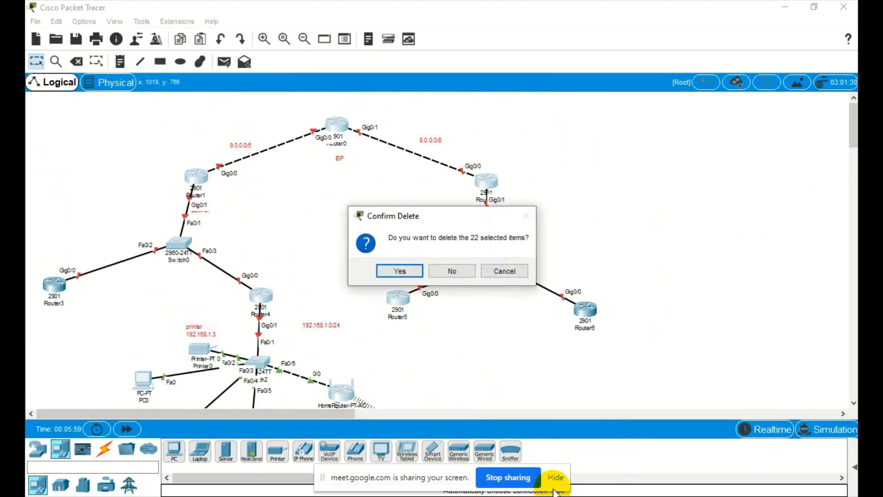
key(Return)
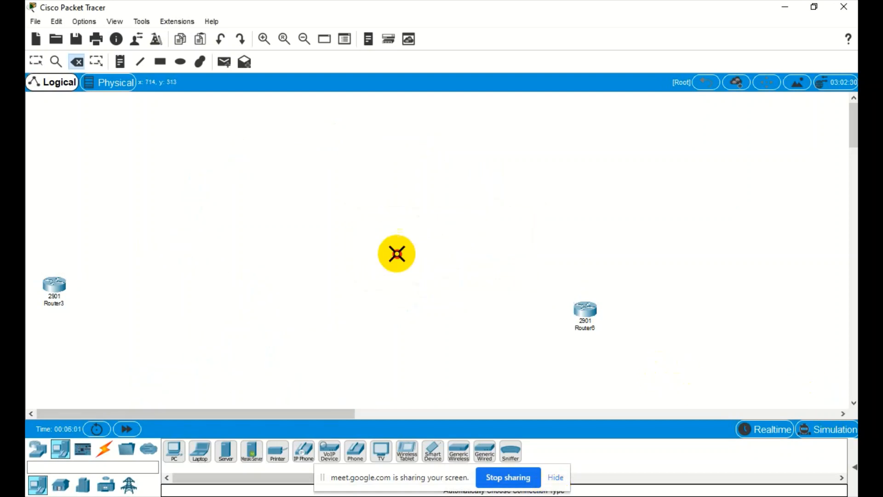
click(37, 61)
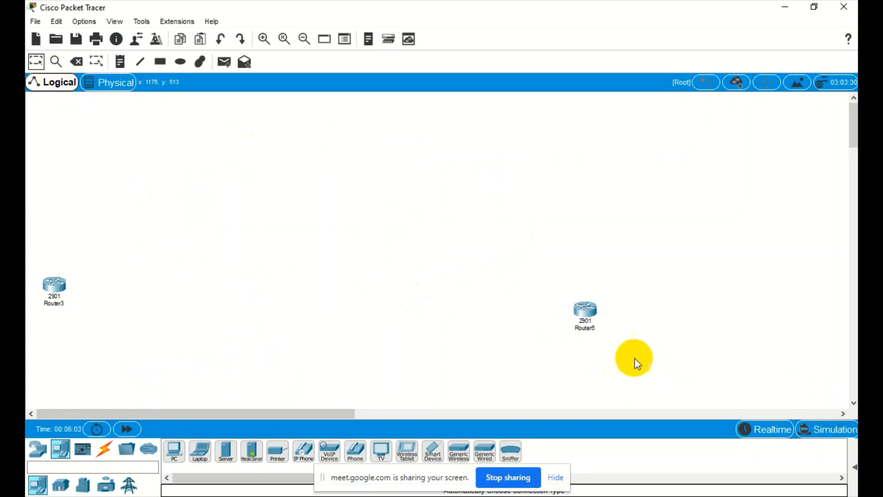
drag(635, 357, 36, 235)
key(Delete)
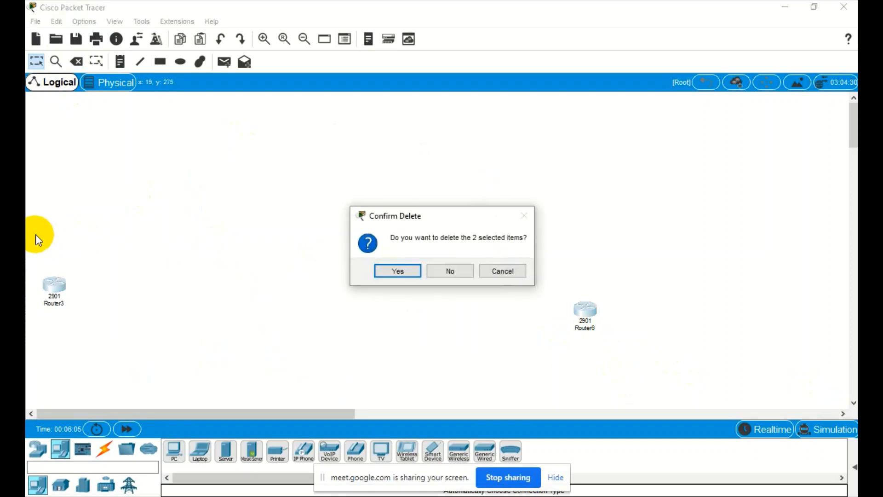
key(Return)
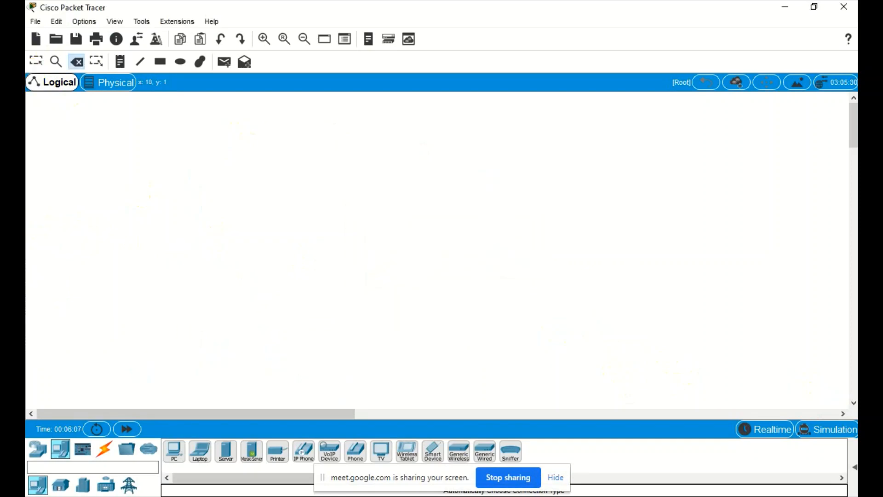
Place a single ISR4331 router near the top of the empty canvas and return to the meeting.
click(36, 61)
click(49, 448)
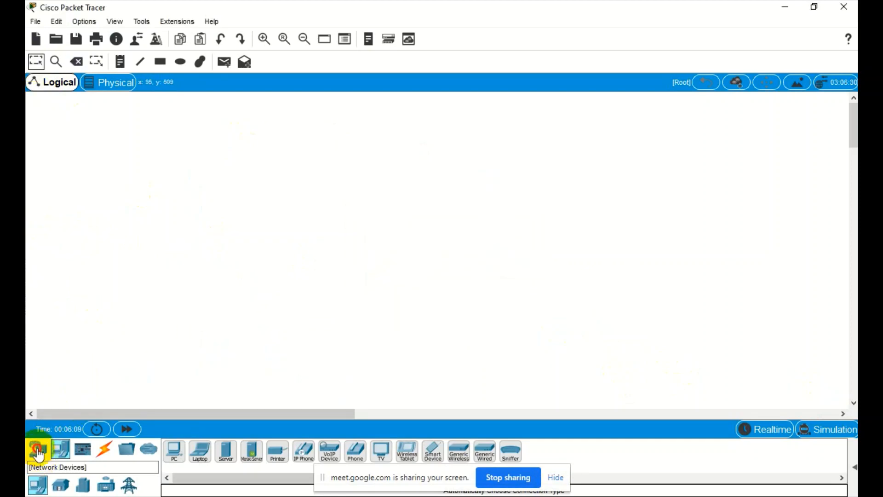
click(172, 454)
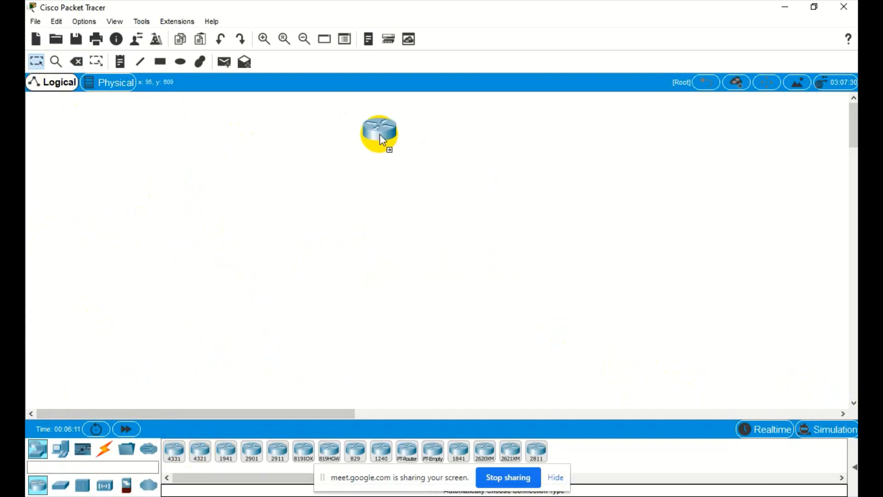
click(409, 129)
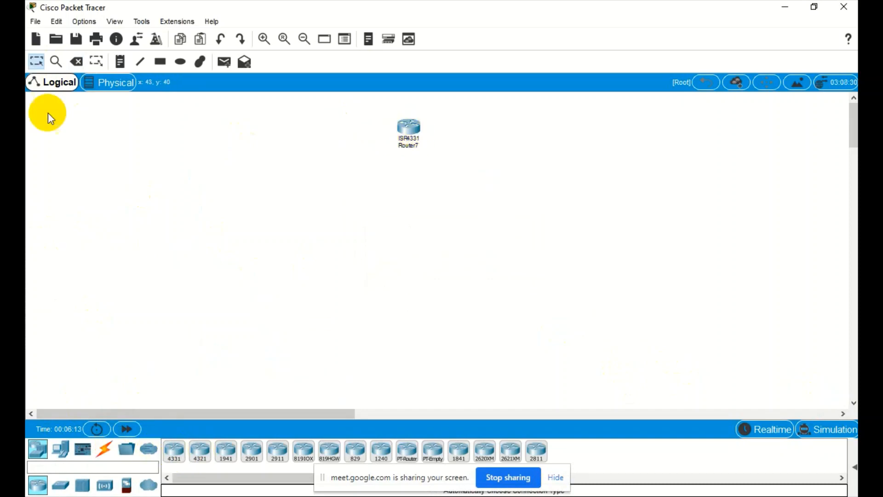
click(14, 150)
click(71, 75)
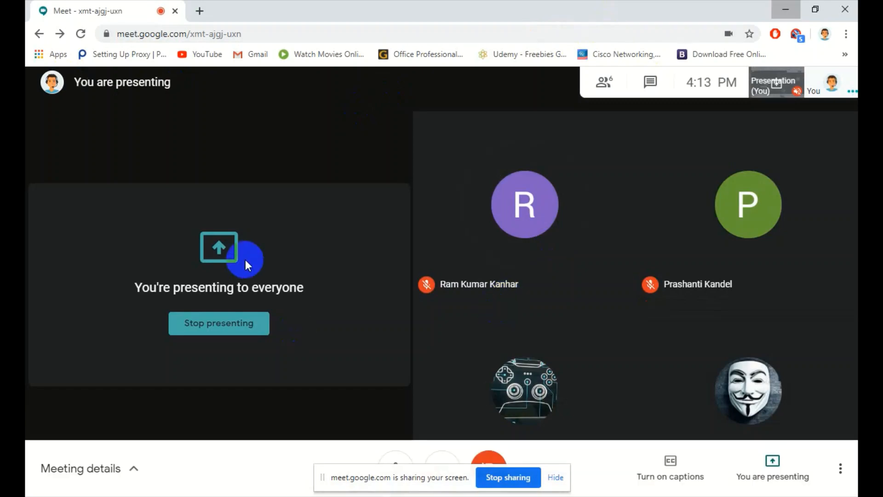
Switch from the Chrome Meet window back to Packet Tracer with Alt+Tab.
key(alt+Tab)
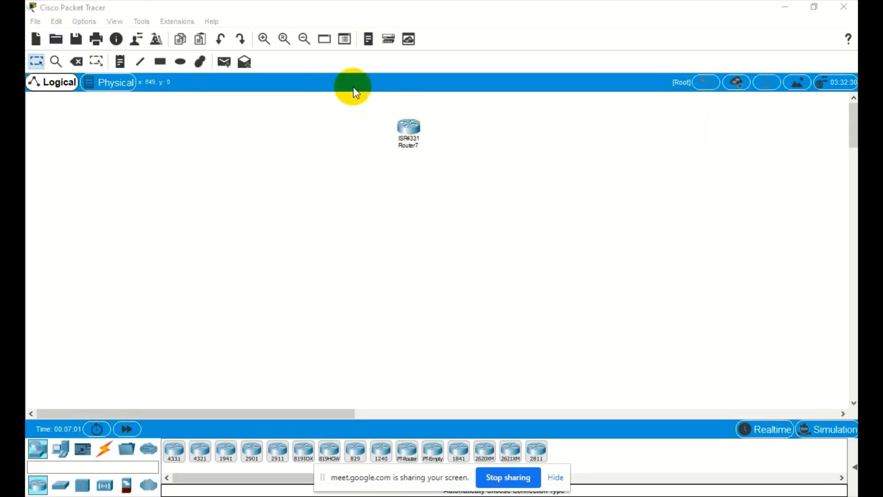
Zoom in and place two 2901 routers, Router8 and Router9, below ISR4331 Router7.
click(263, 39)
click(263, 40)
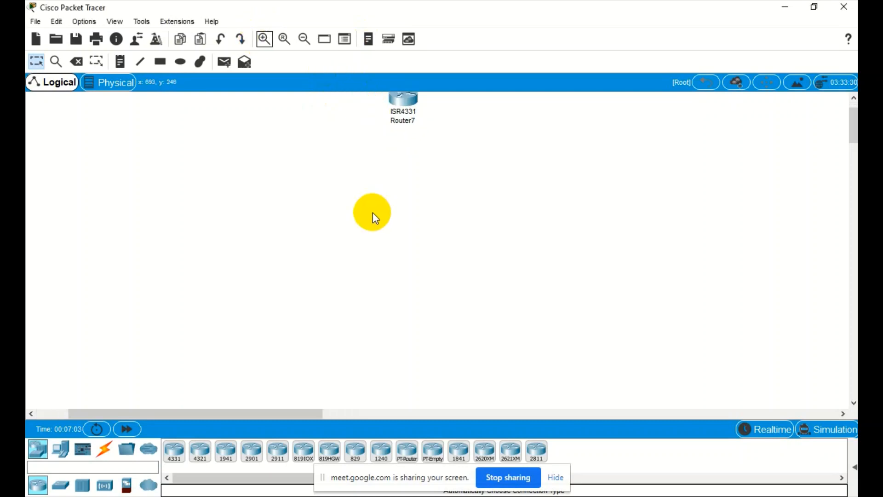
scroll(373, 212, up, 1)
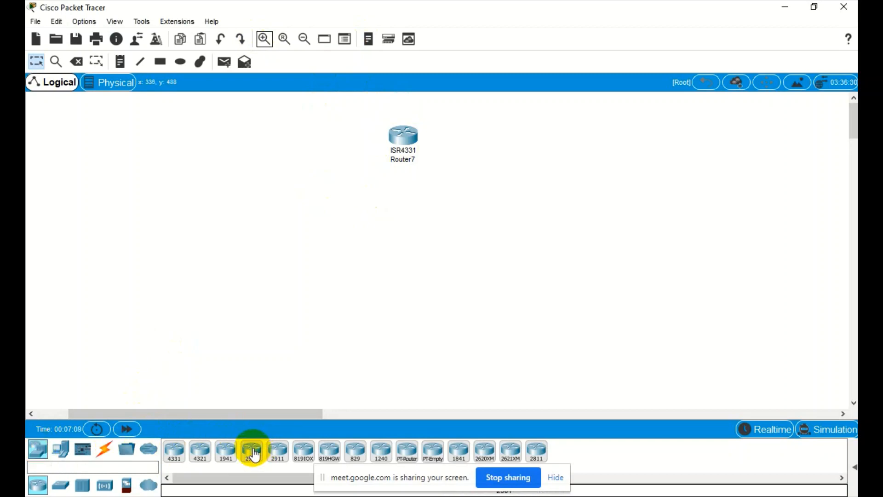
drag(253, 451, 229, 211)
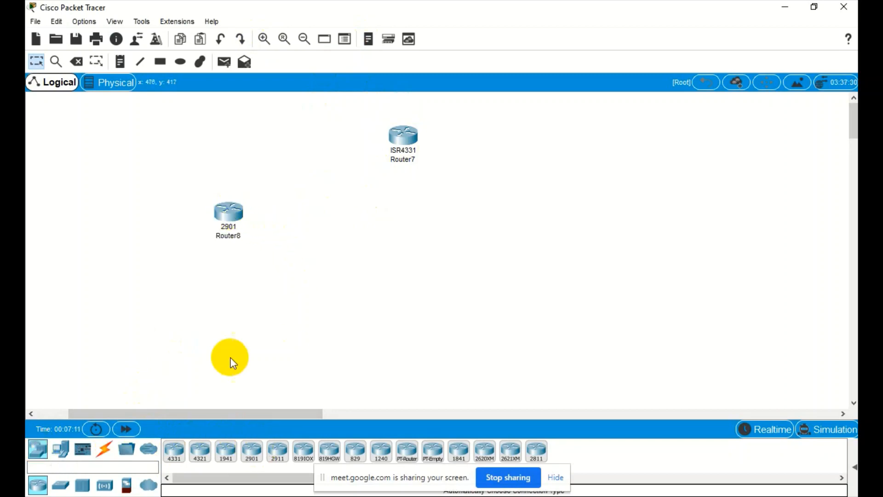
drag(259, 444, 567, 232)
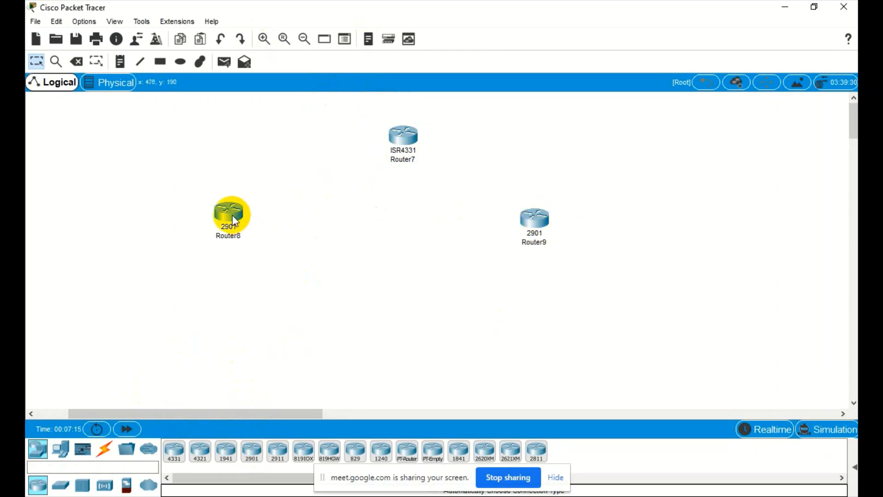
drag(231, 215, 275, 225)
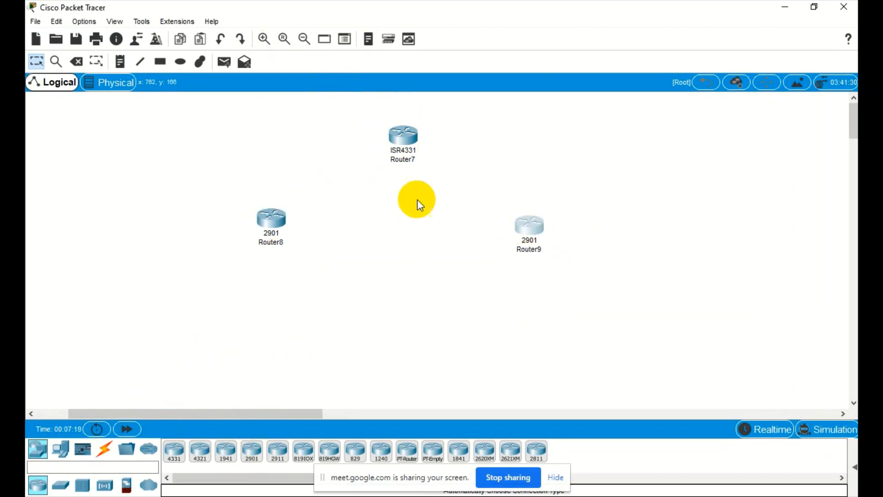
click(111, 449)
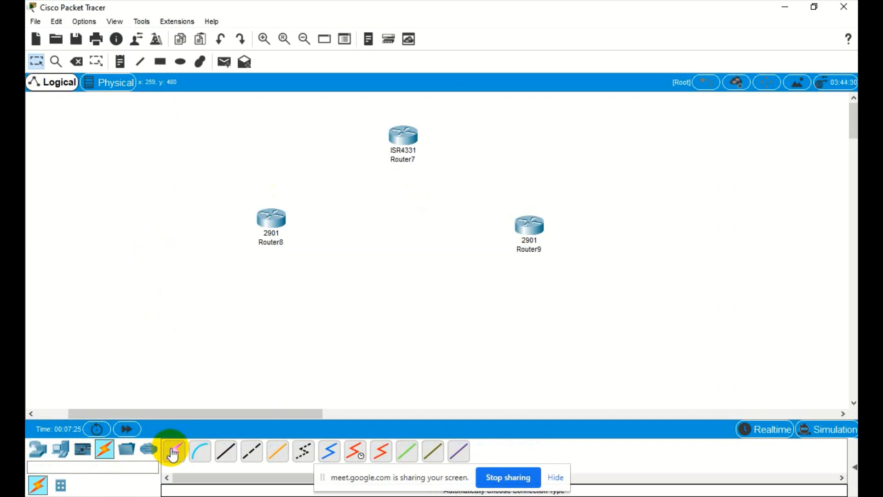
Cable Router8 Gig0/0 to Router7 Gig0/0/0 and Router7 Gig0/0/1 to Router9 Gig0/0, then align them in a triangle.
drag(373, 474, 601, 458)
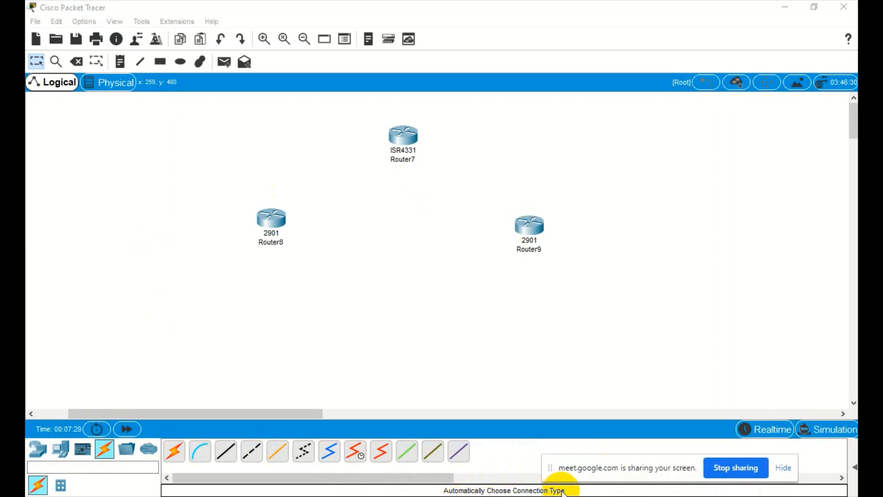
click(179, 459)
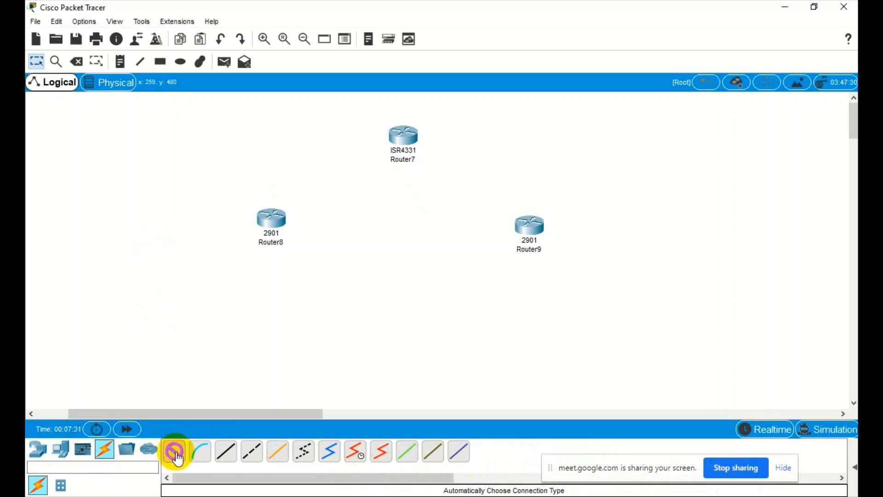
click(278, 216)
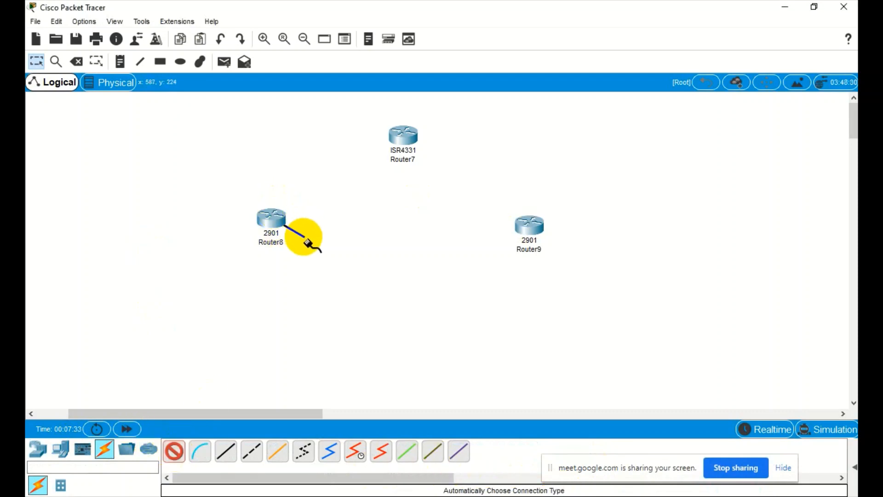
click(400, 138)
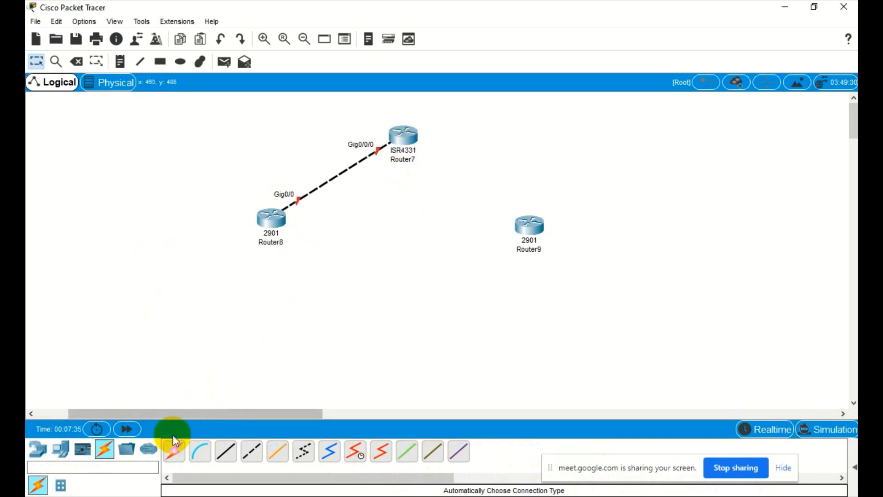
click(175, 454)
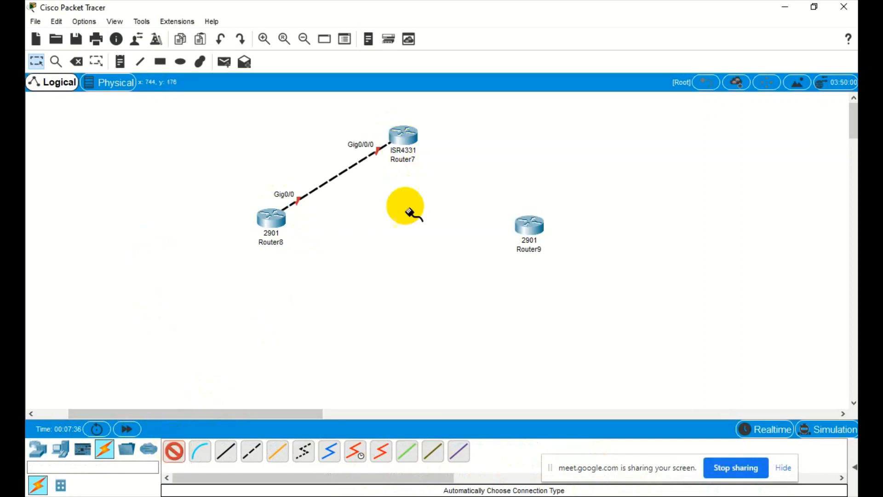
click(407, 135)
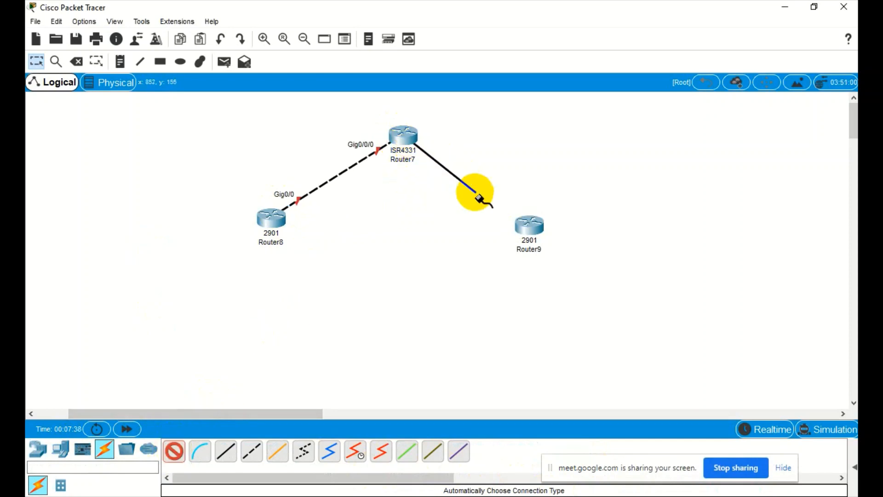
click(530, 222)
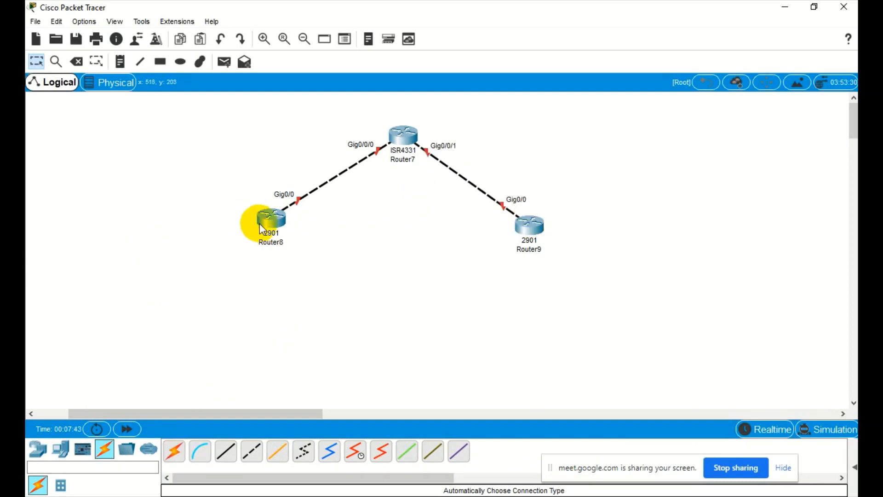
drag(259, 225, 276, 204)
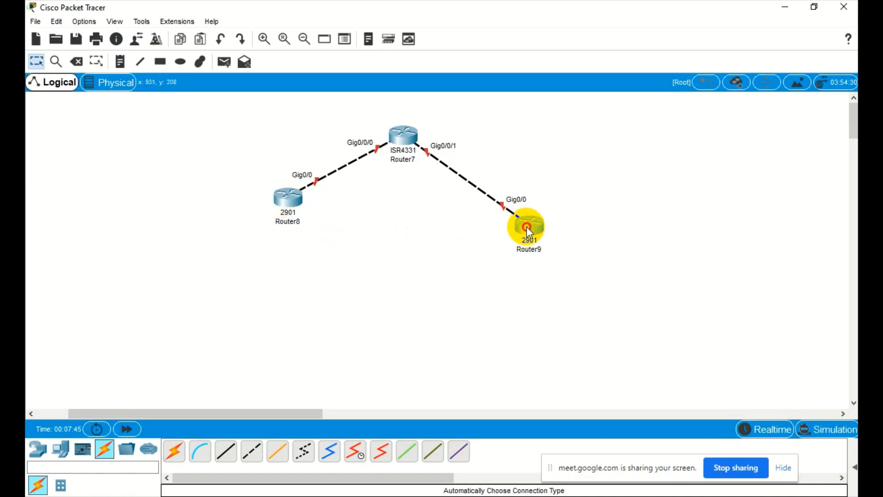
drag(528, 232, 521, 208)
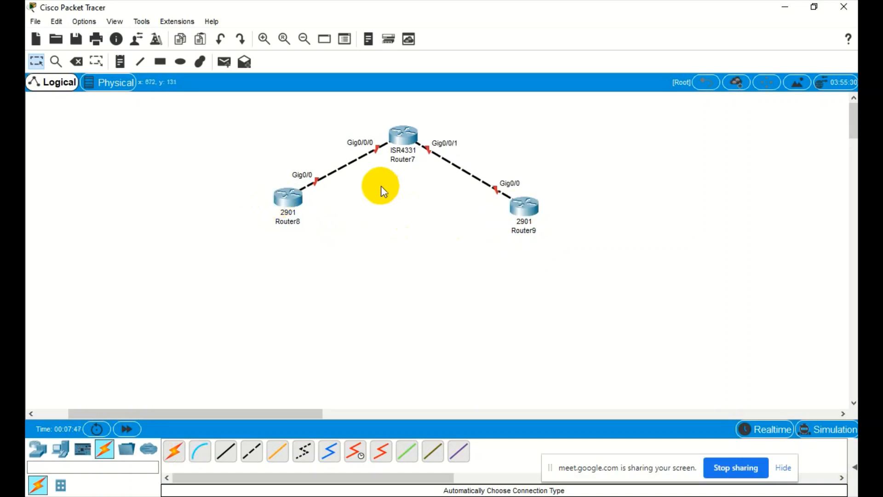
Add notes 'ISP' above Router7, 'Butwal' at Router8's lower right and 'KTM' beside Router9.
click(121, 62)
click(394, 109)
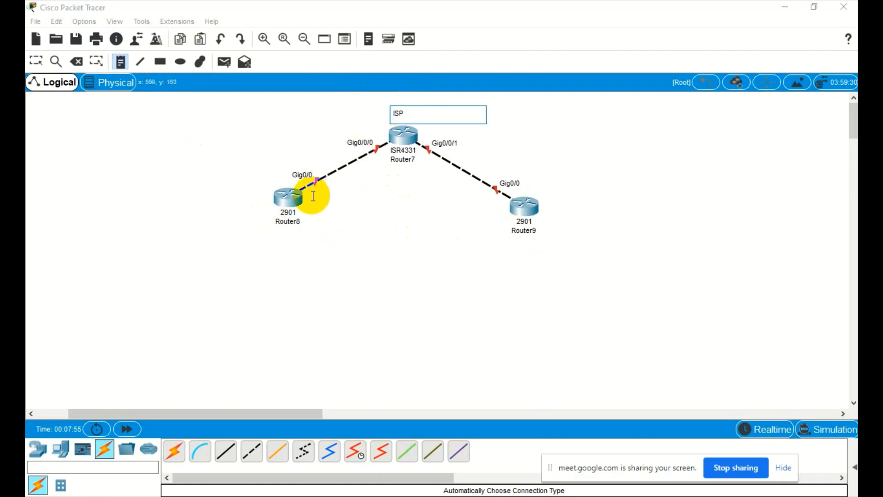
click(276, 177)
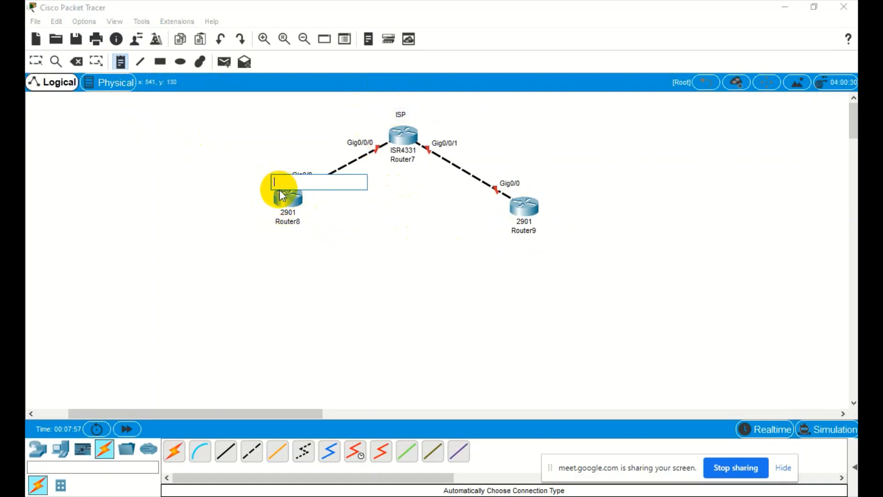
text(Butwal)
click(545, 188)
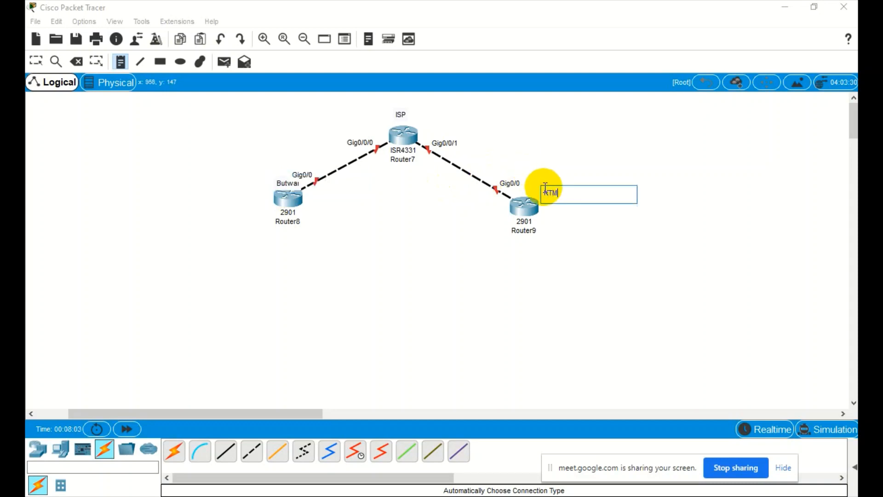
text(KTM)
click(36, 61)
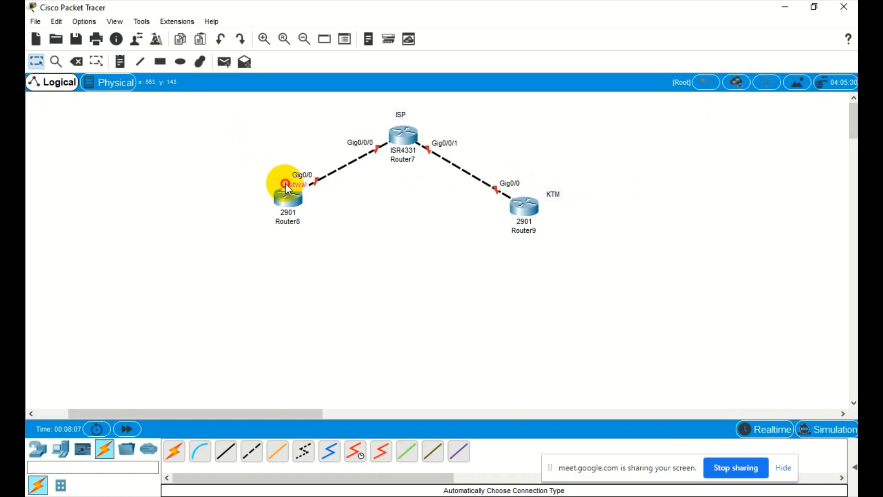
drag(286, 184, 322, 201)
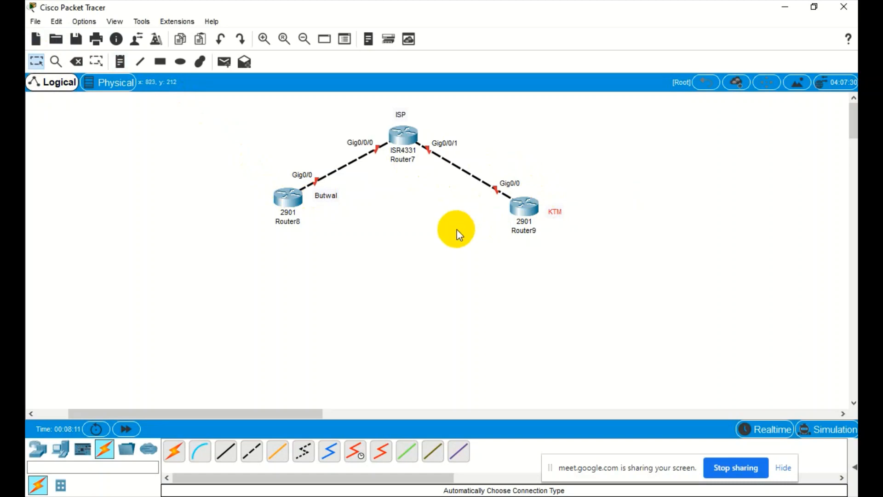
click(36, 449)
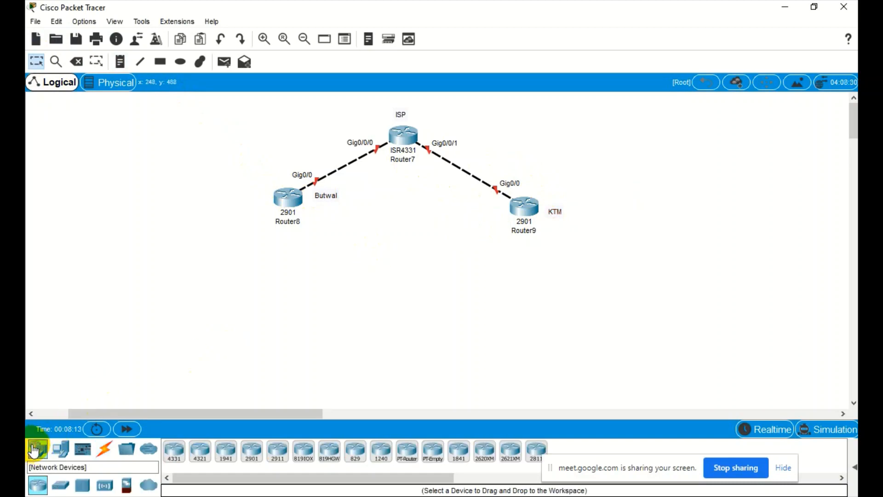
Place two 2960-24TT switches, Switch3 under Router8 and Switch4 under Router9.
click(59, 487)
drag(174, 450, 270, 288)
drag(177, 458, 515, 299)
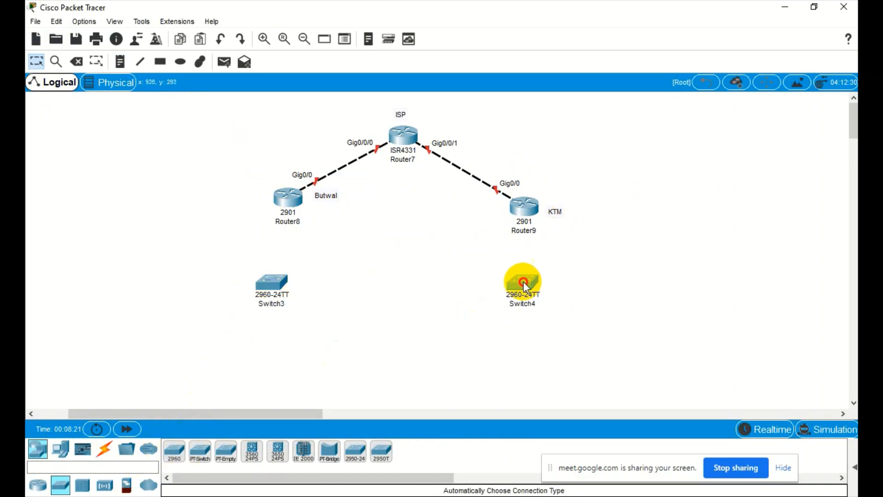
drag(288, 291, 279, 265)
Cable Router8 to Switch3 and Router9 to Switch4 via Fa0/1 using automatic connections.
click(233, 347)
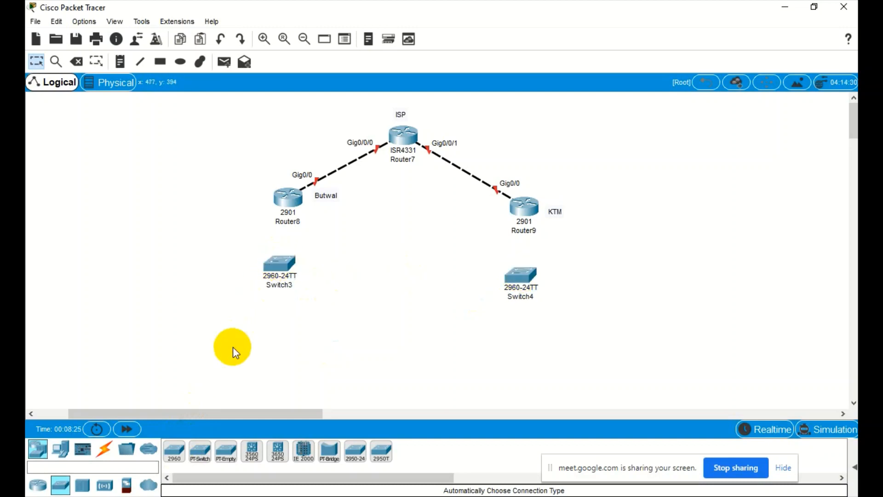
click(104, 449)
click(175, 454)
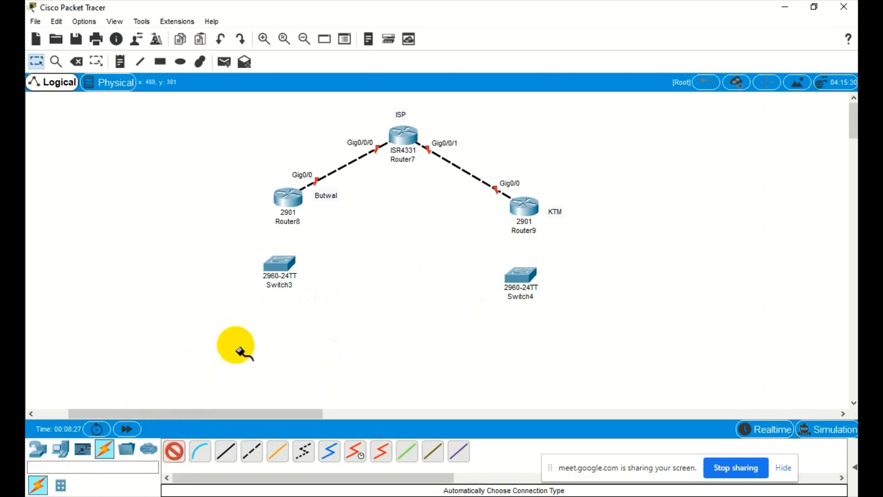
click(287, 196)
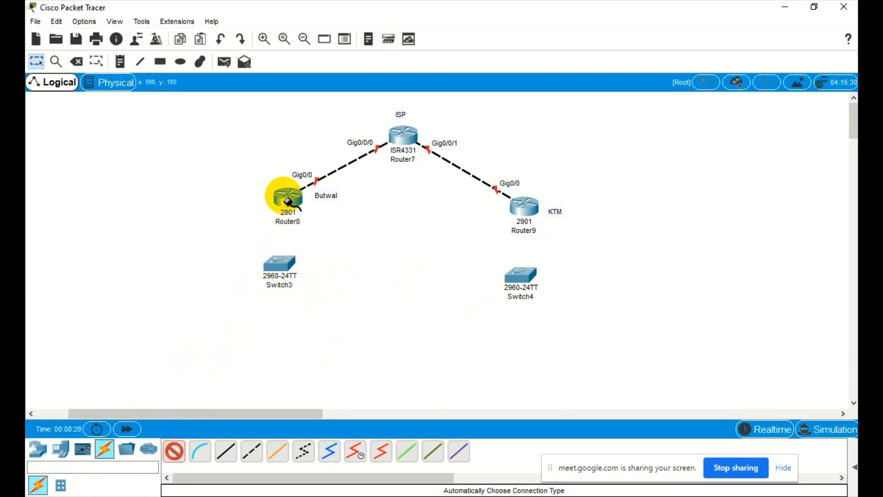
click(282, 261)
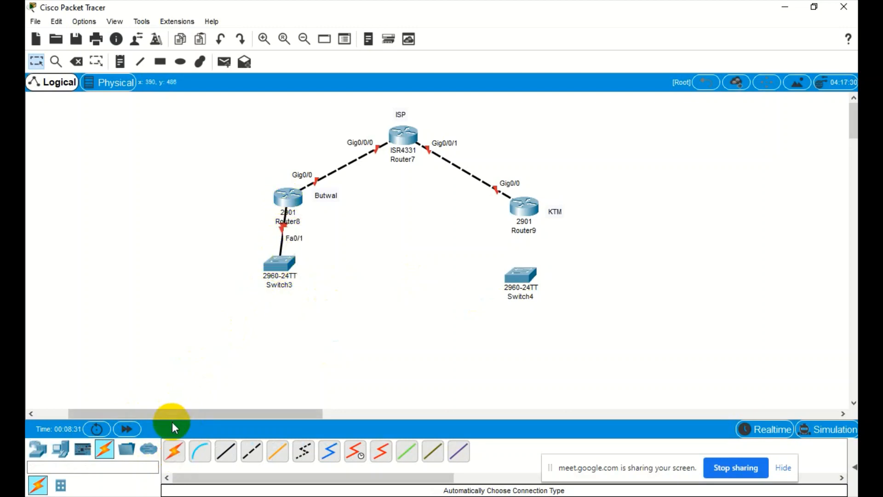
click(174, 452)
click(524, 206)
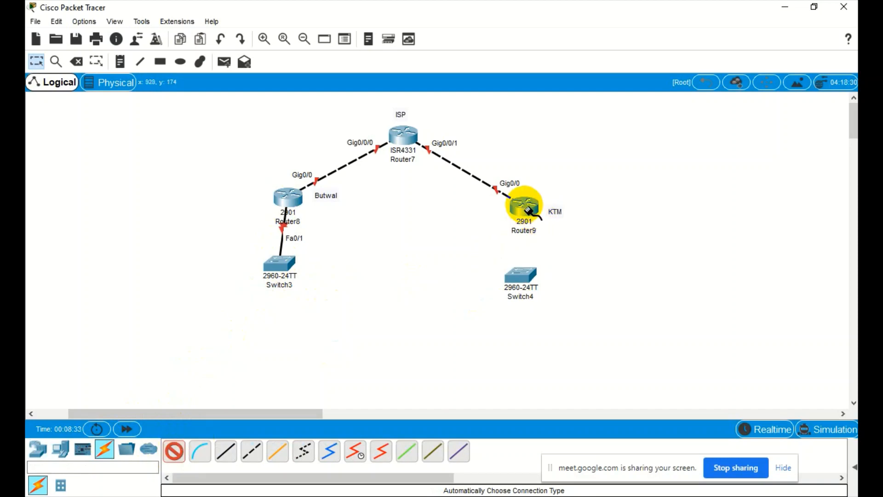
click(522, 275)
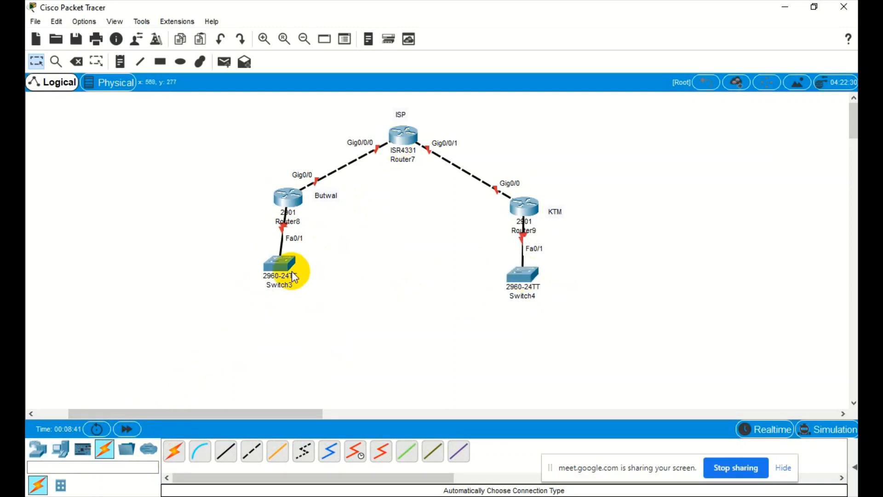
Place 2901 routers Router10 through Router13 in a row below the switches.
click(38, 449)
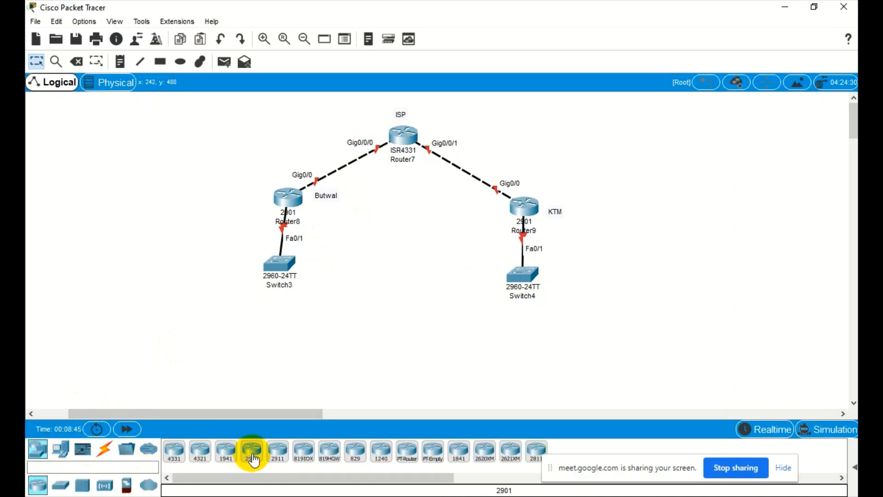
click(252, 450)
click(156, 321)
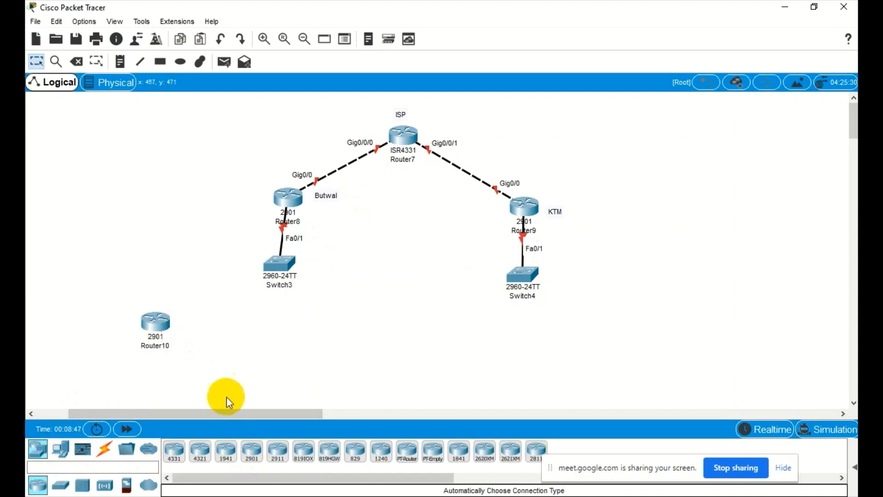
click(251, 449)
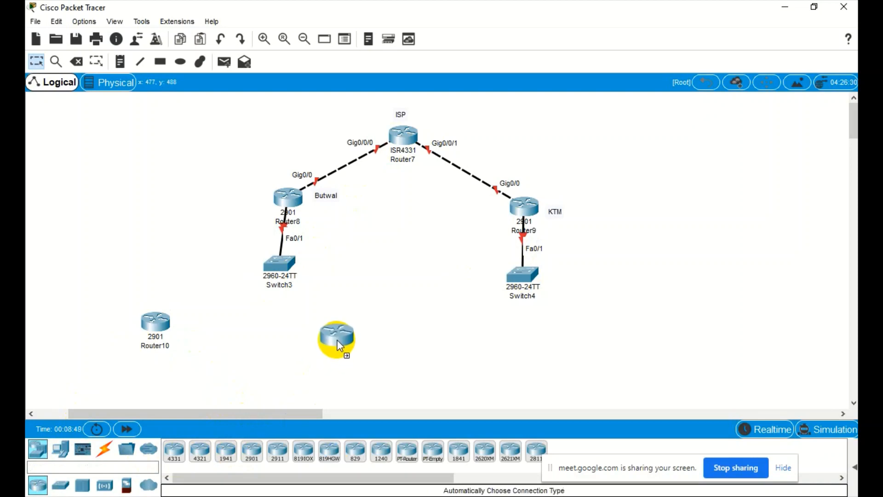
click(333, 346)
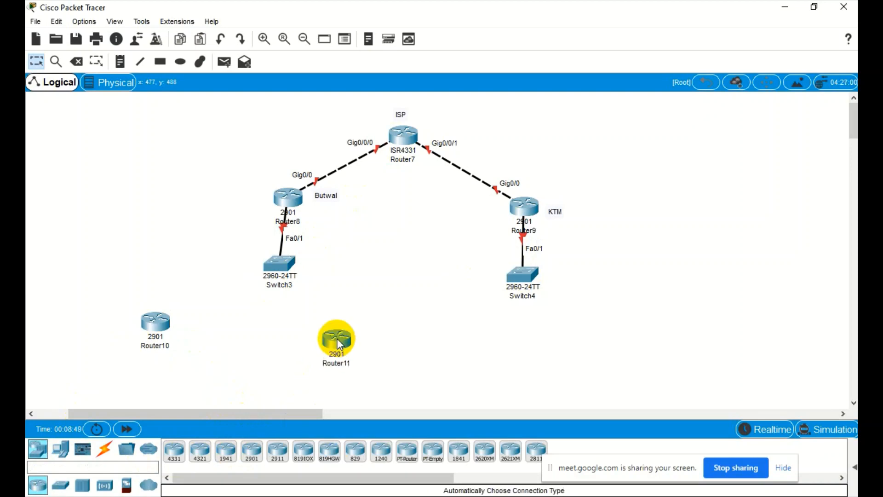
click(254, 450)
click(437, 342)
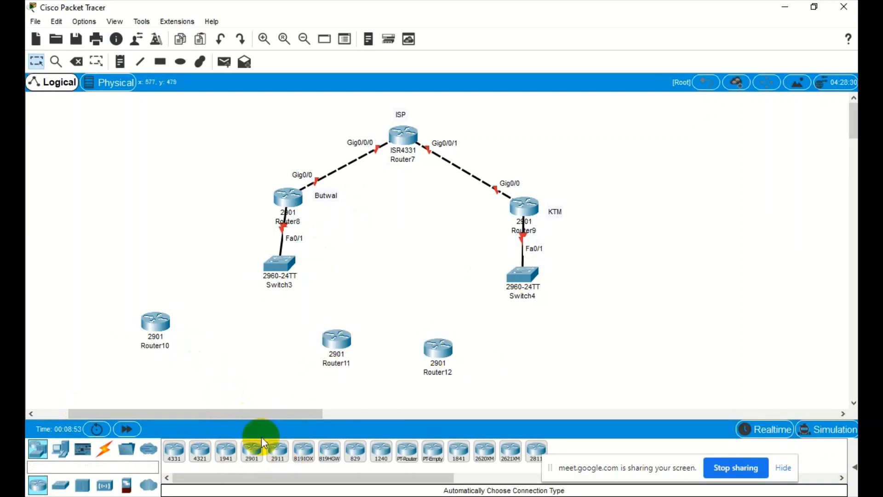
click(253, 452)
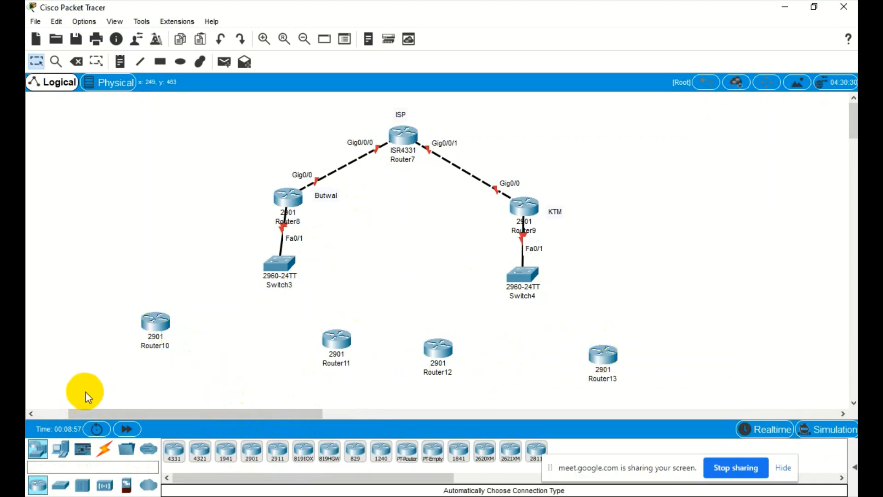
click(105, 450)
Cable Router10 and Router11 to Switch3 using automatic connections.
click(175, 448)
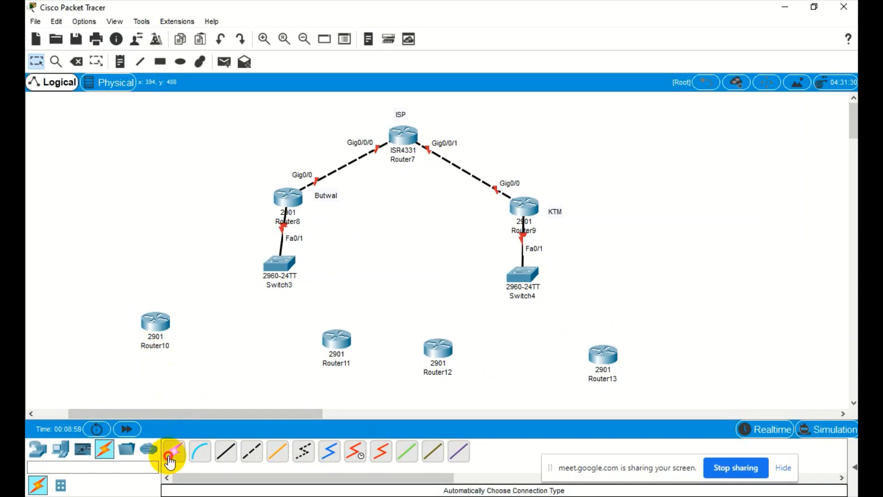
click(156, 322)
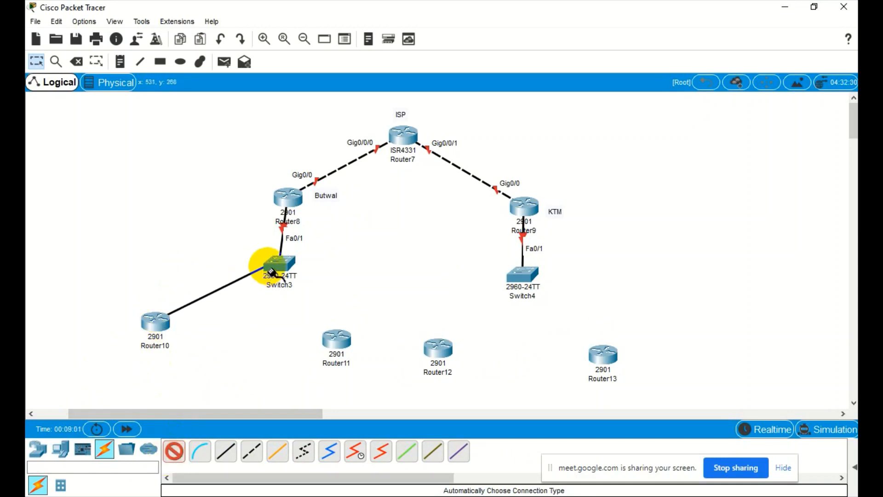
click(258, 278)
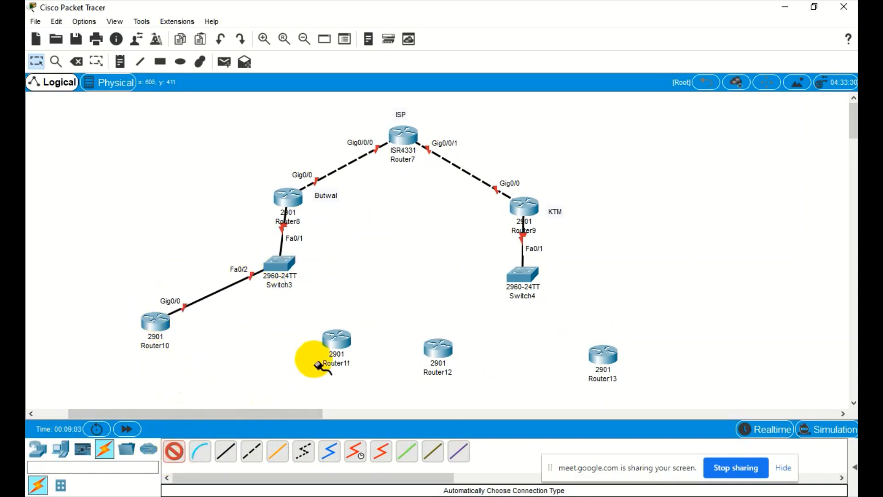
click(332, 341)
click(278, 266)
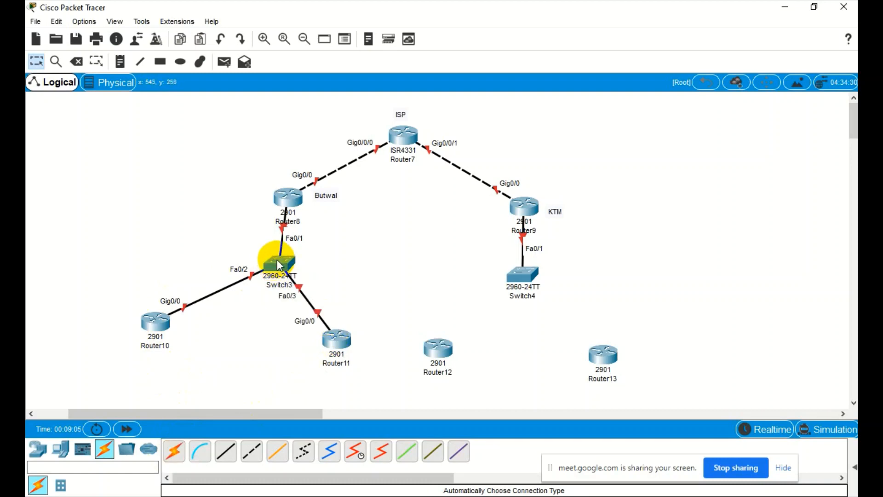
Cable Router12 and Router13 to Switch4 using automatic connections.
click(179, 449)
click(438, 348)
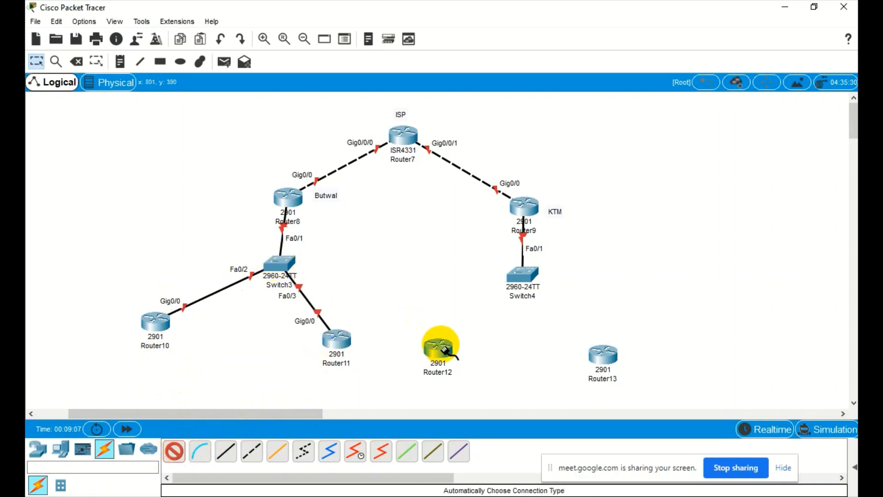
click(523, 275)
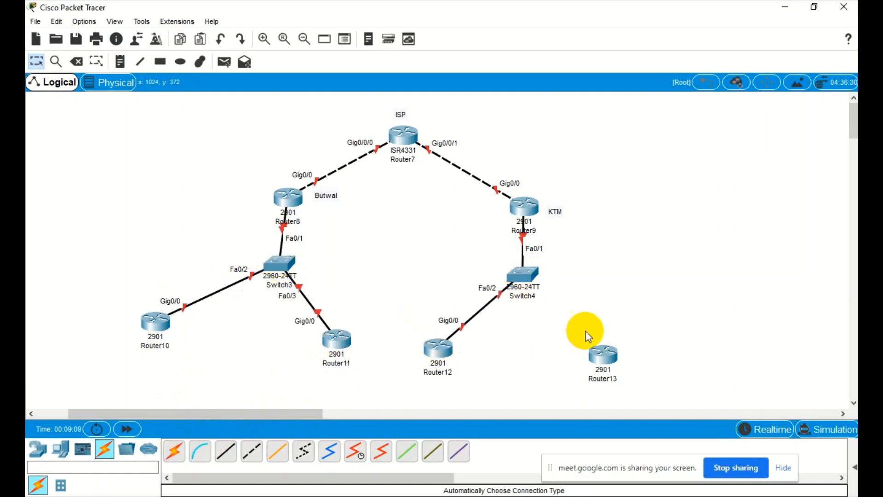
click(174, 453)
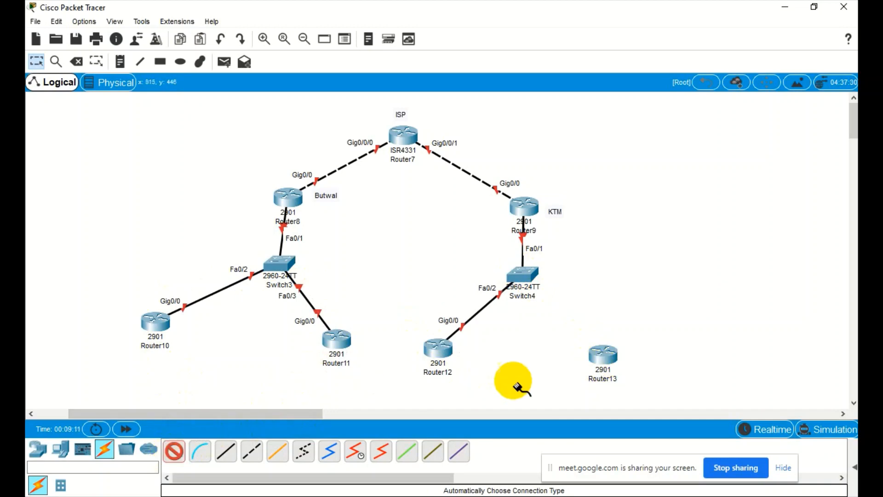
click(598, 352)
click(542, 274)
click(524, 273)
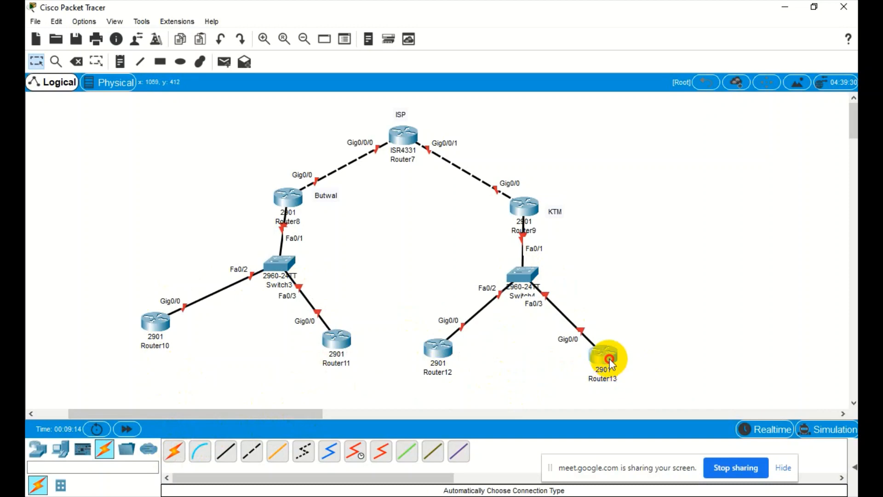
Nudge Router13, Router12 and Router10 into place beneath their switches.
drag(610, 355, 601, 351)
drag(441, 352, 457, 353)
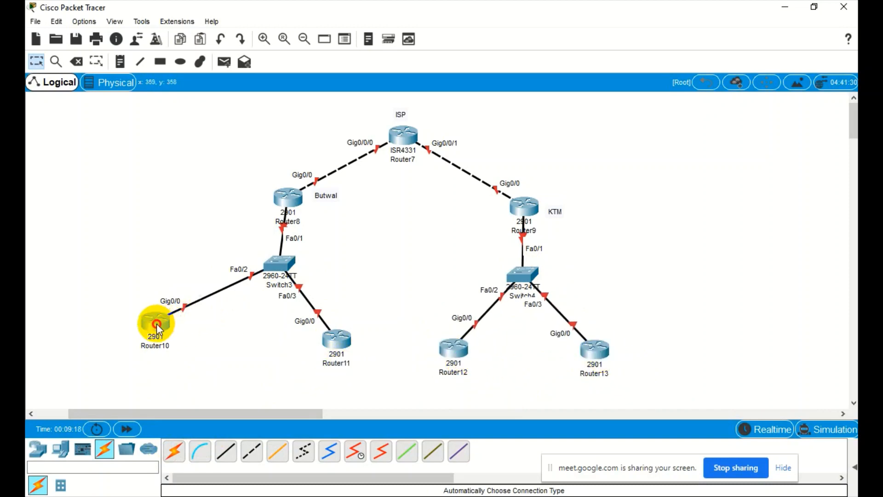
drag(156, 325, 206, 333)
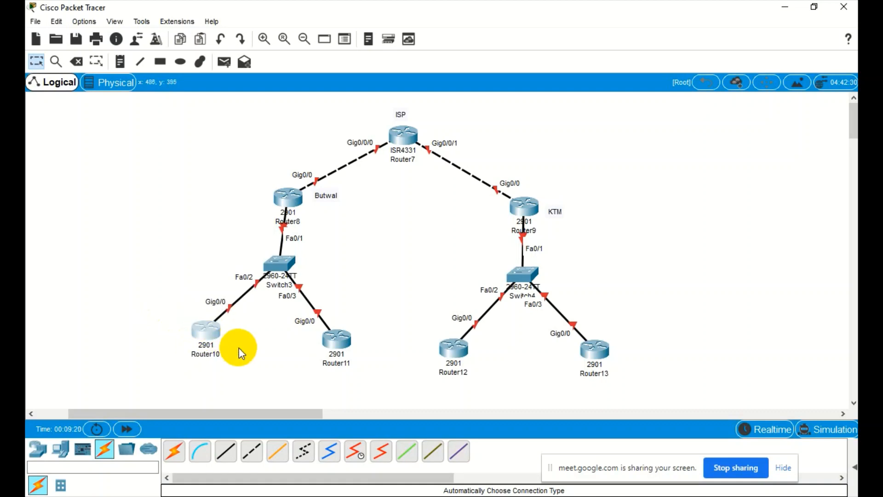
Add a 2960-24TT switch, Switch5, below Router11.
scroll(239, 346, down, 2)
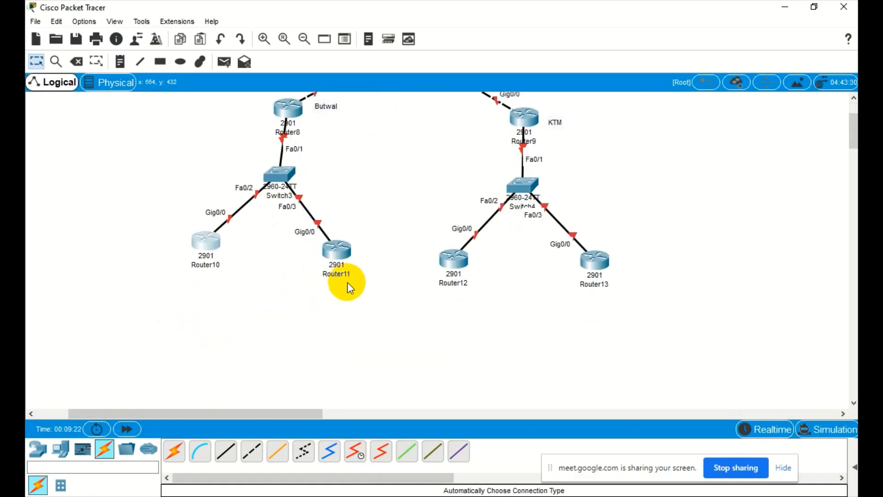
click(38, 448)
click(61, 485)
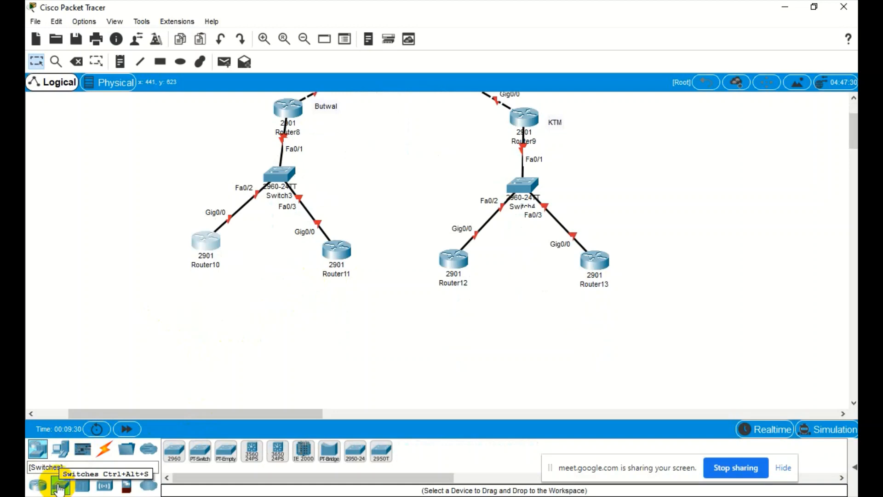
drag(174, 452, 333, 341)
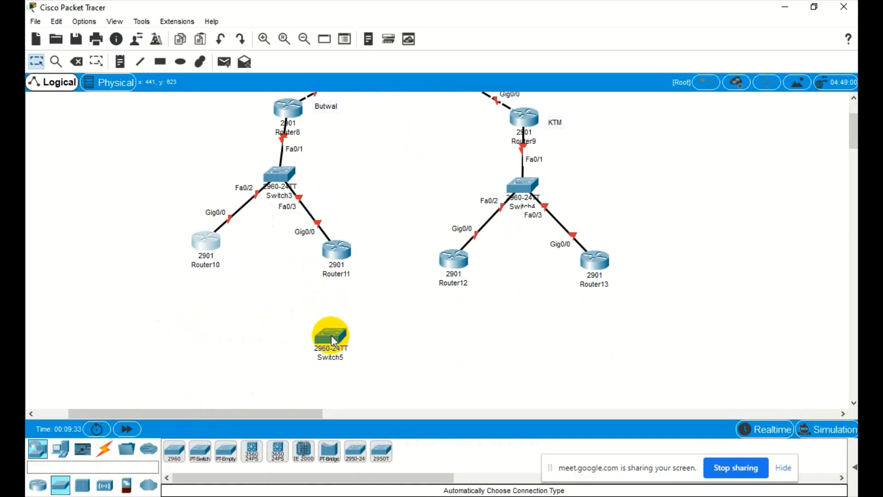
Cable Router11 Gig0/1 to Switch5 Fa0/1 and move Switch5 closer to Router11.
click(105, 451)
click(174, 452)
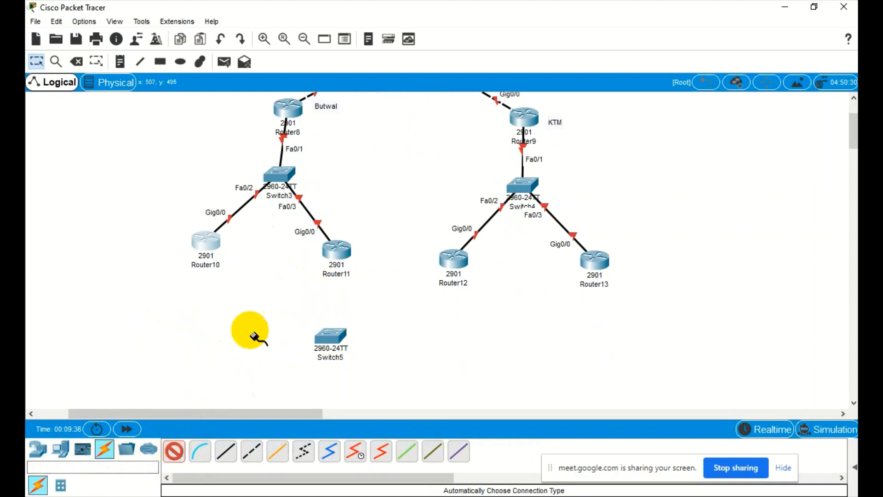
click(336, 250)
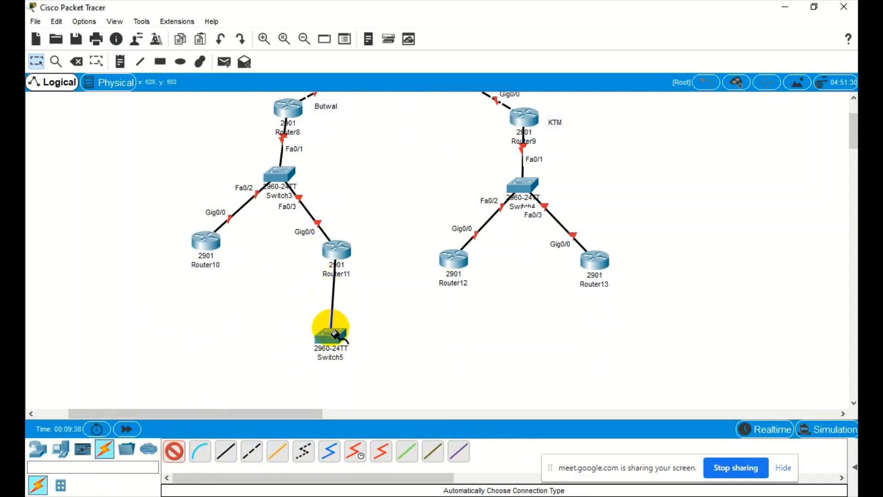
click(334, 334)
drag(331, 335, 333, 324)
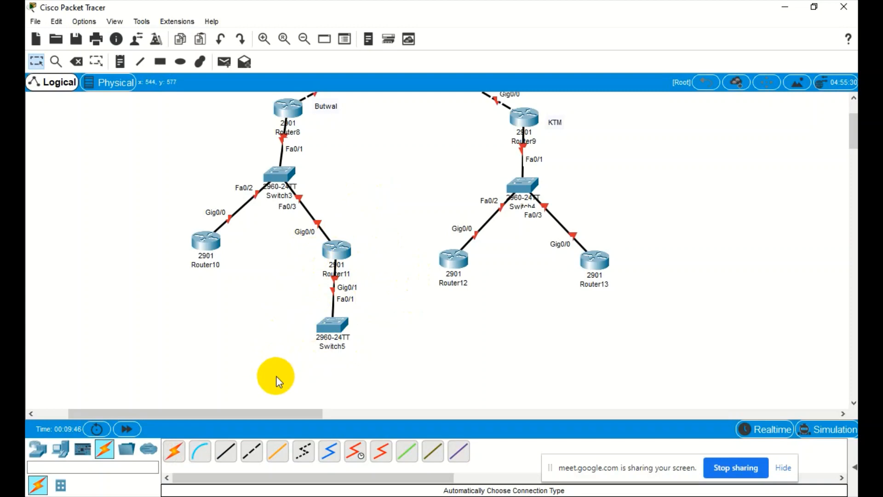
Place PC1, Laptop1, Server1, Printer1 and a 7960 IP Phone0 around Switch5.
click(60, 449)
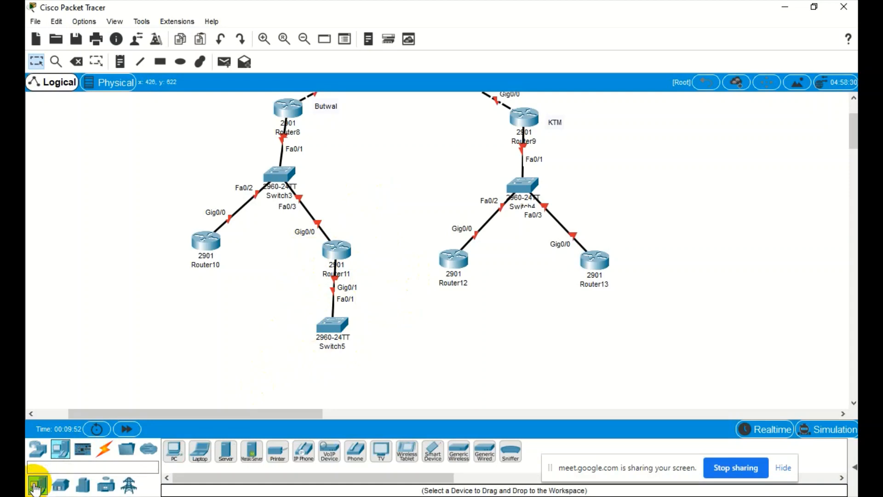
drag(174, 449, 238, 343)
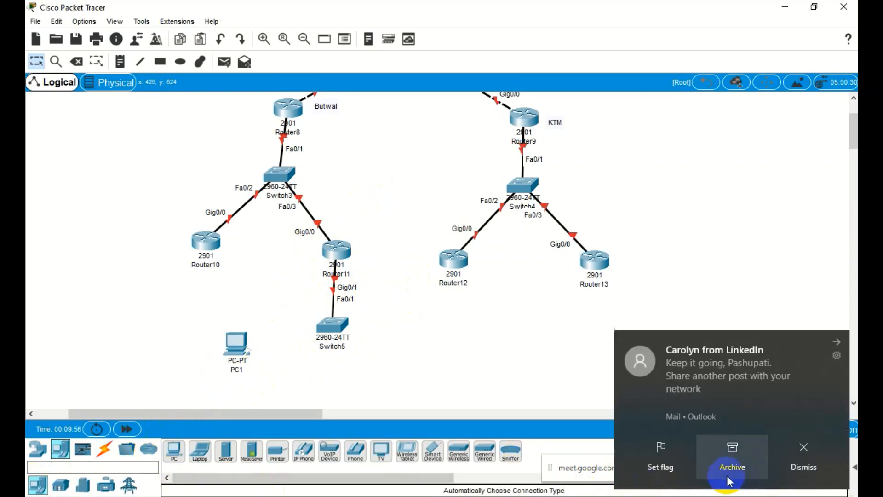
click(804, 447)
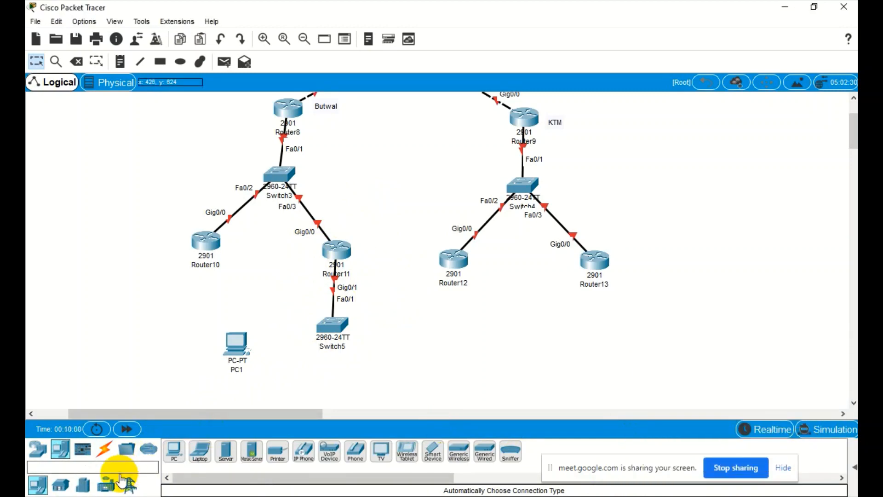
drag(198, 450, 266, 387)
drag(232, 451, 332, 376)
drag(279, 453, 396, 348)
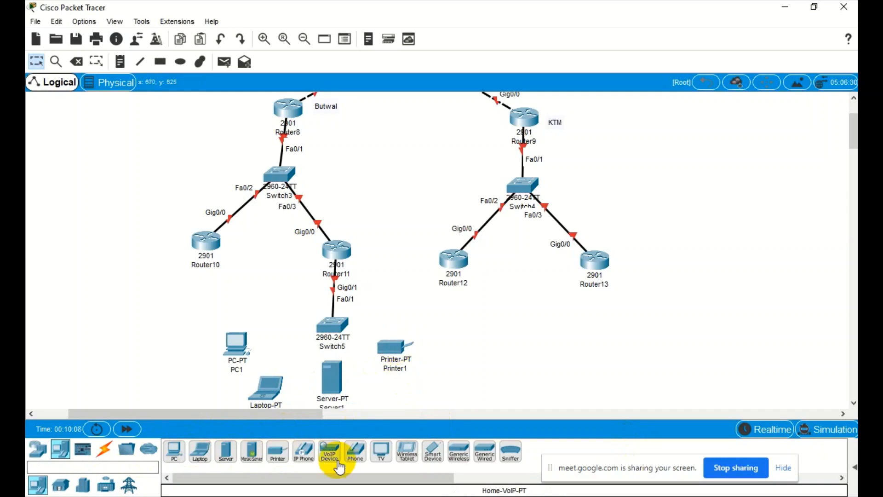
click(306, 453)
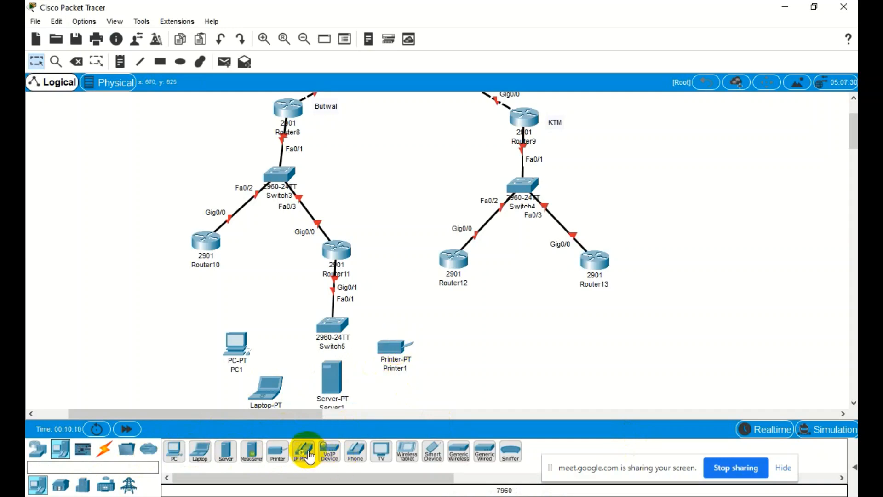
drag(309, 455, 298, 345)
drag(274, 311, 274, 311)
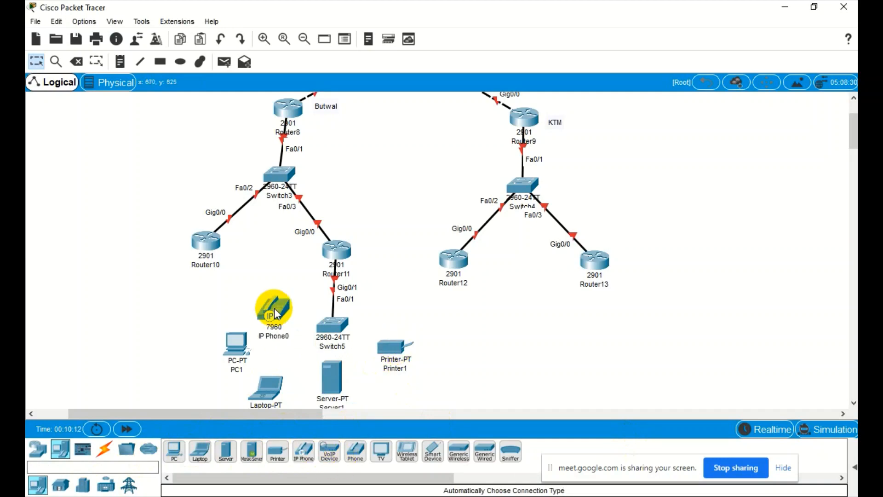
scroll(152, 348, down, 1)
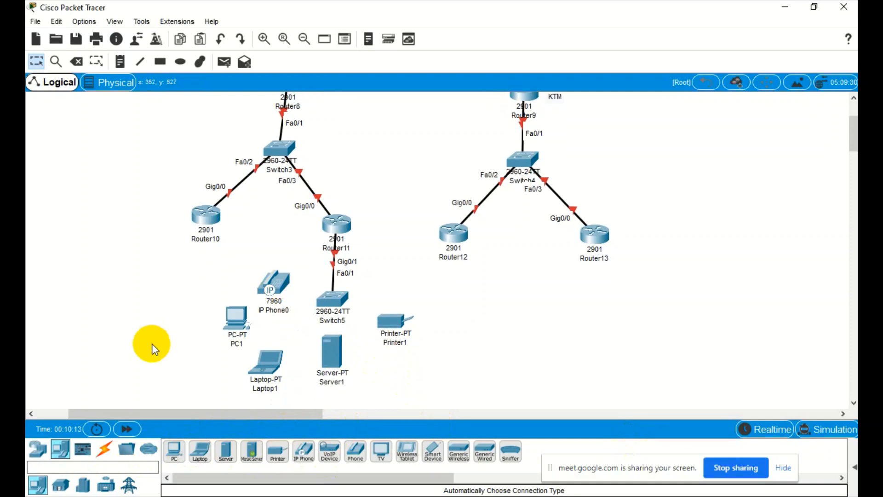
Cable IP Phone0, PC1 and Laptop1 to Switch5 with automatic connections.
click(105, 448)
click(179, 453)
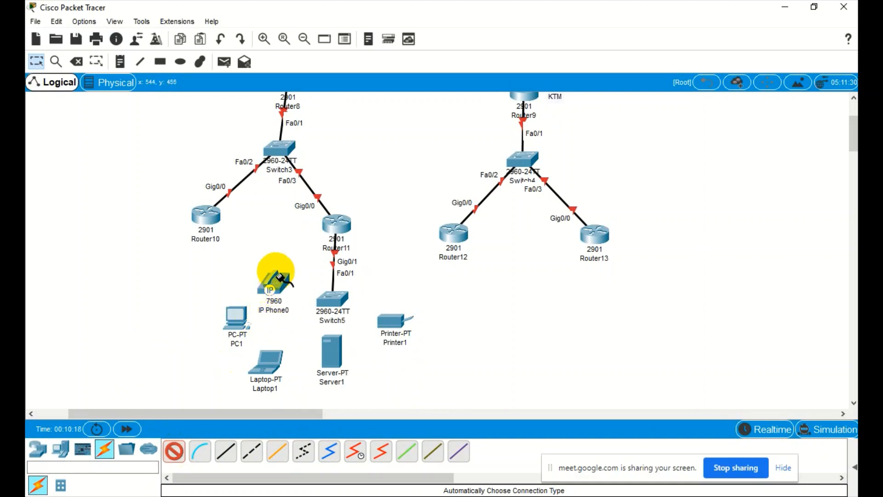
click(332, 296)
click(178, 453)
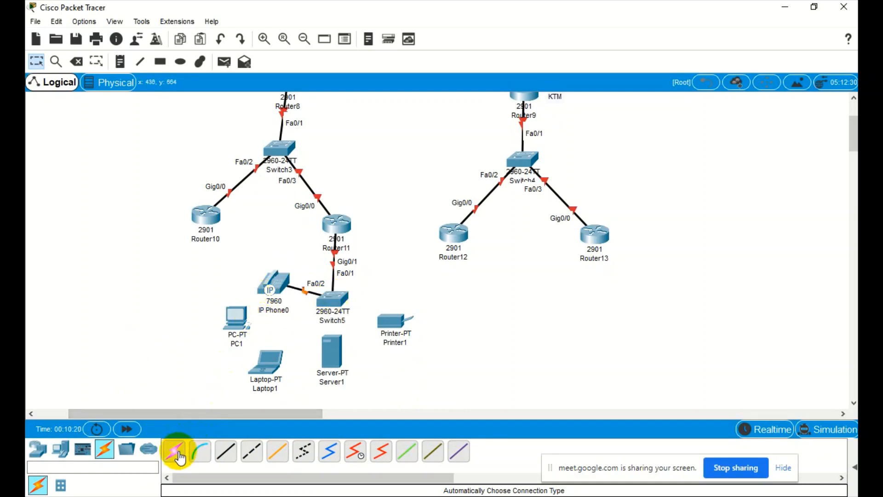
click(235, 315)
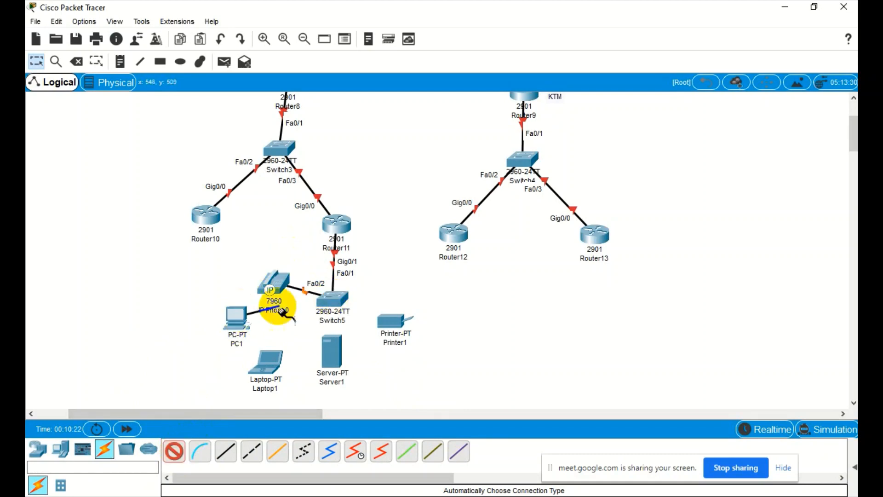
click(328, 301)
click(177, 455)
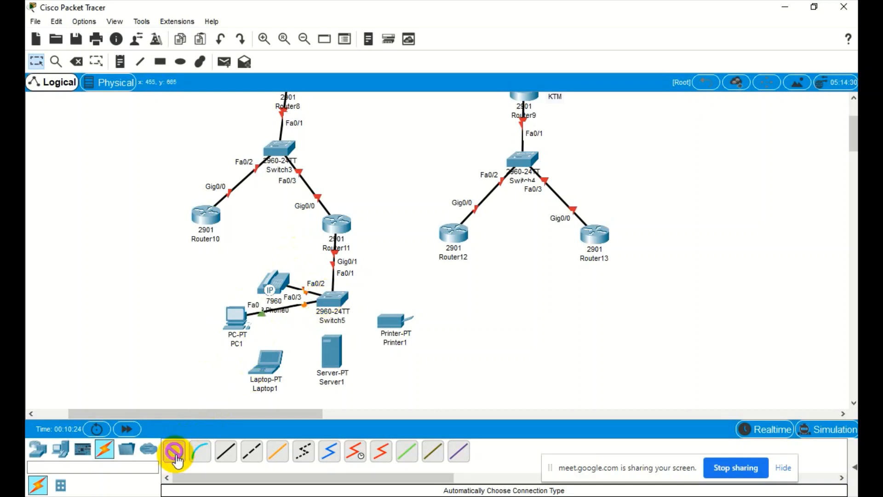
click(263, 364)
click(324, 309)
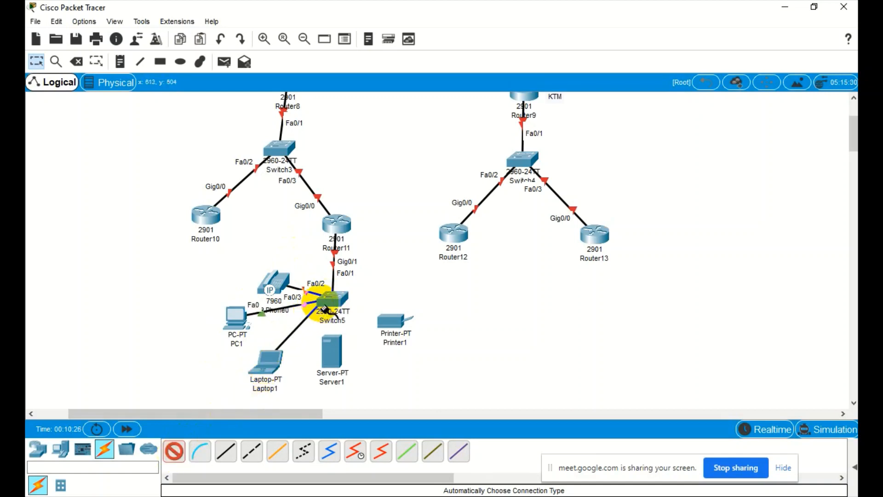
Cable Server1 and Printer1 to Switch5, filling ports Fa0/5 and Fa0/6.
click(174, 451)
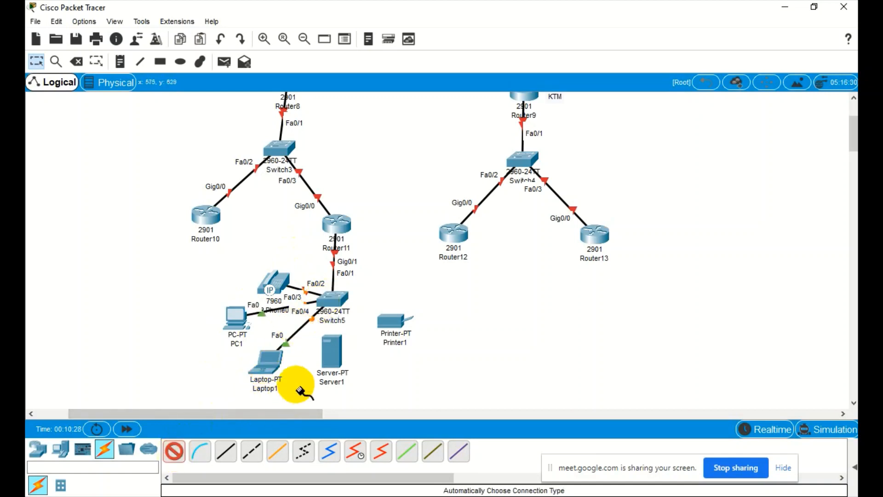
click(330, 351)
click(332, 299)
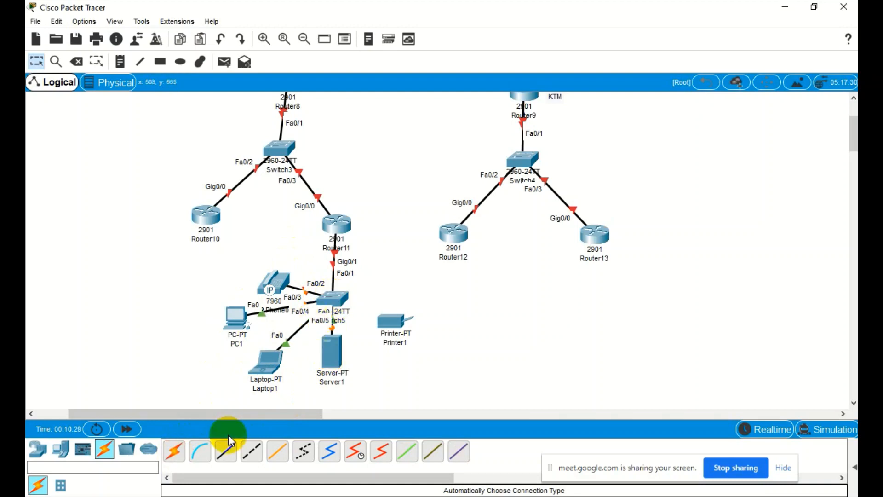
click(174, 450)
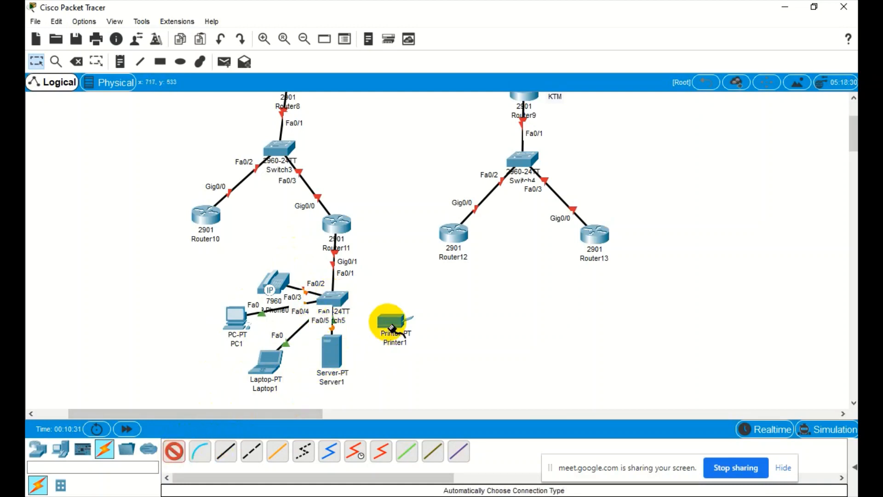
click(390, 322)
click(338, 299)
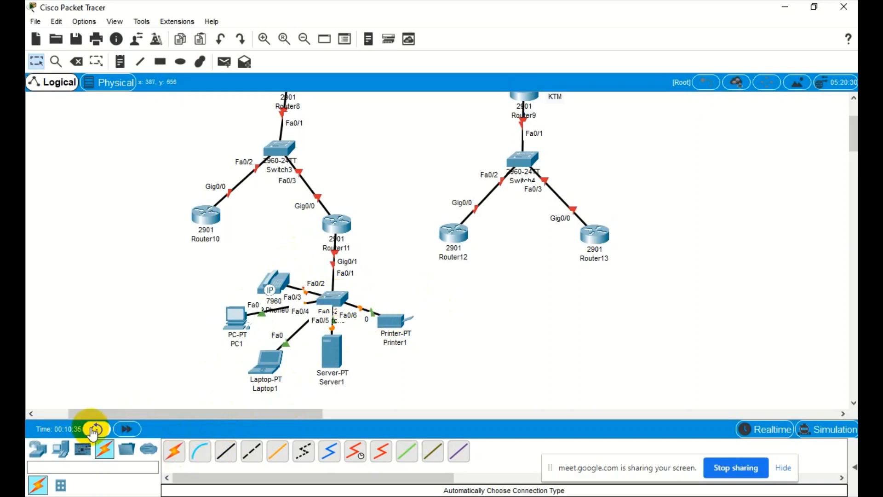
click(40, 450)
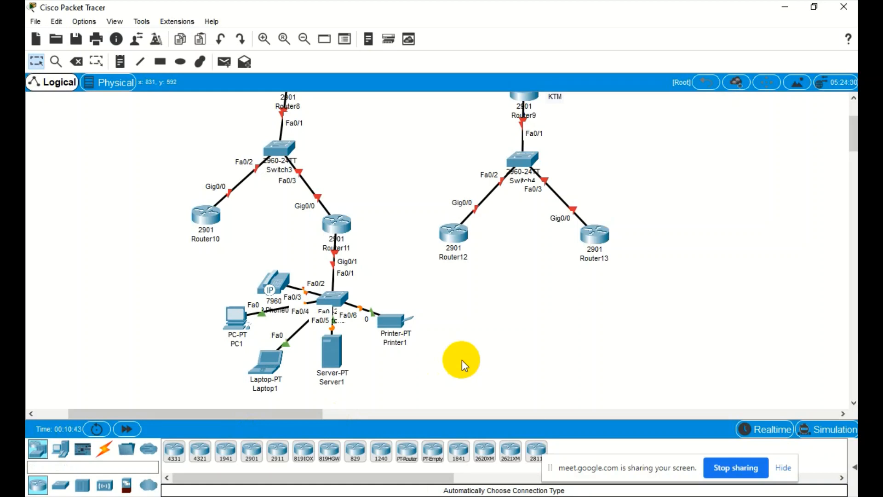
scroll(461, 360, up, 5)
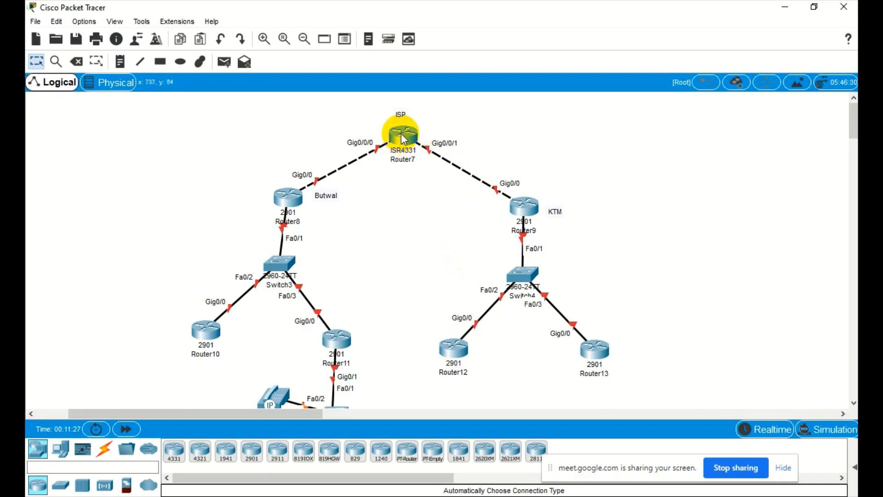
mouse_move(402, 135)
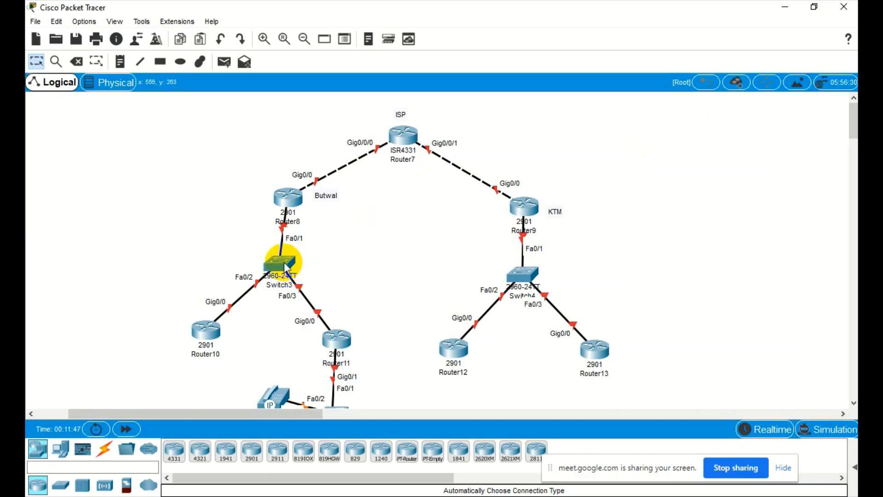
mouse_move(283, 262)
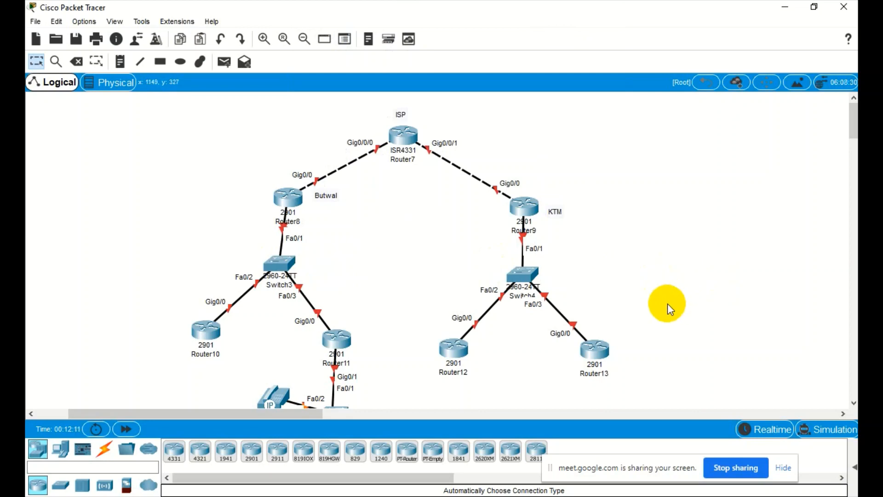
scroll(670, 309, down, 3)
scroll(667, 302, up, 3)
scroll(667, 303, down, 3)
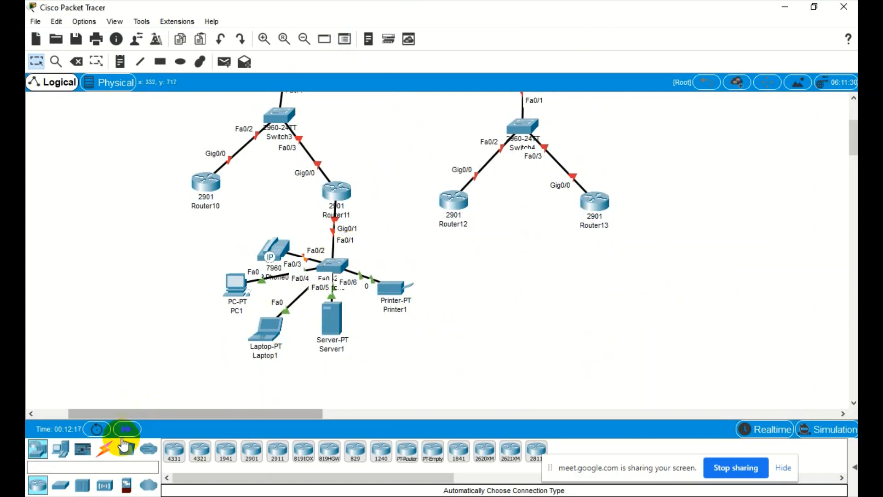
Add HomeRouter-PT-AC Wireless Router1 below Printer1 and cable it to Switch5 Fa0/7.
click(59, 450)
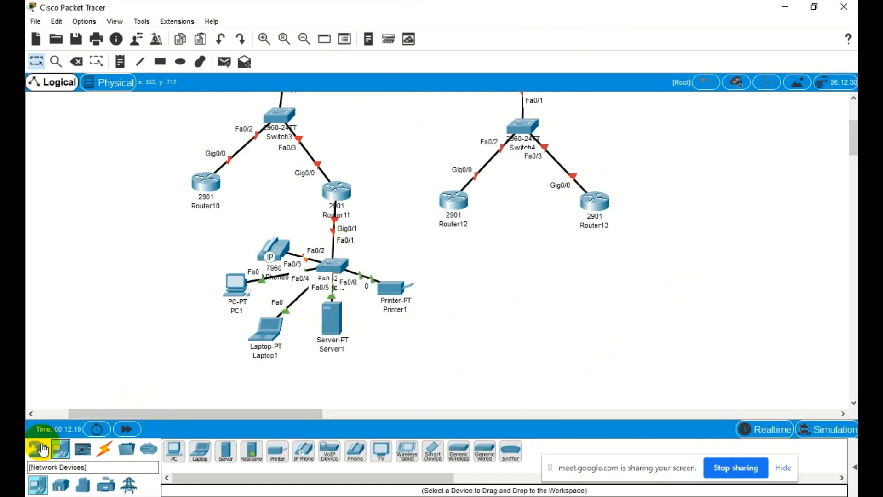
click(38, 448)
click(105, 487)
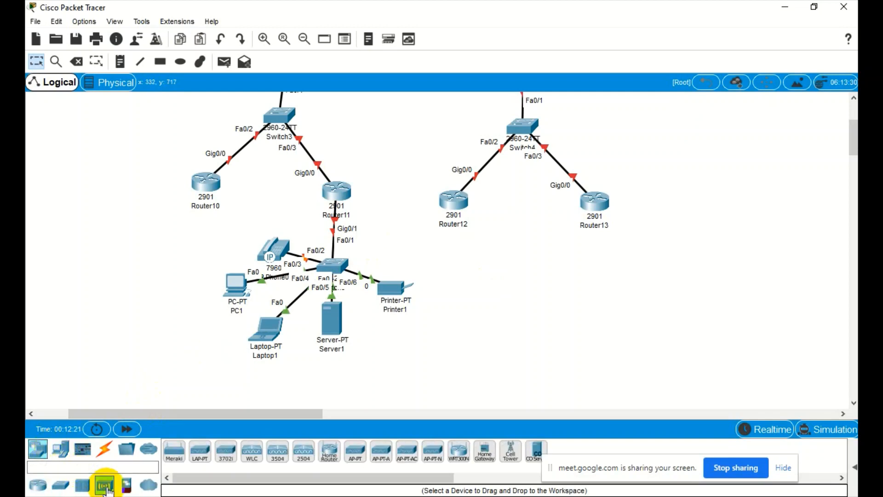
drag(330, 455, 414, 356)
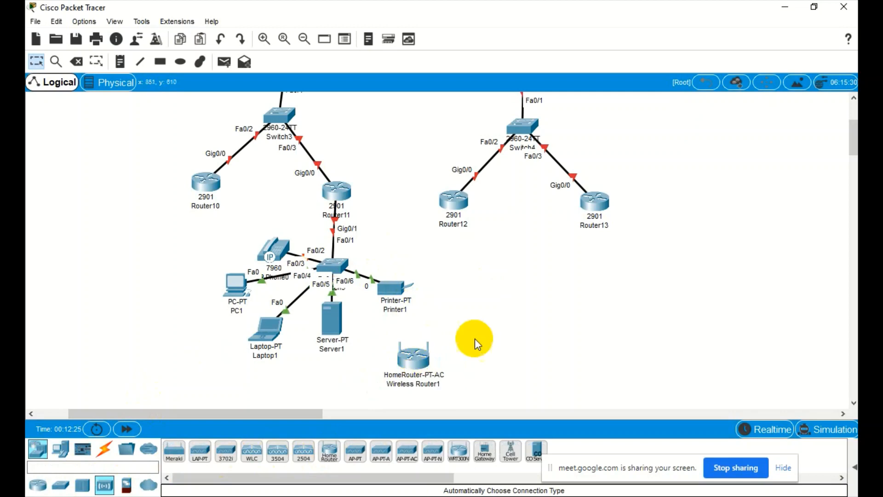
scroll(498, 336, down, 1)
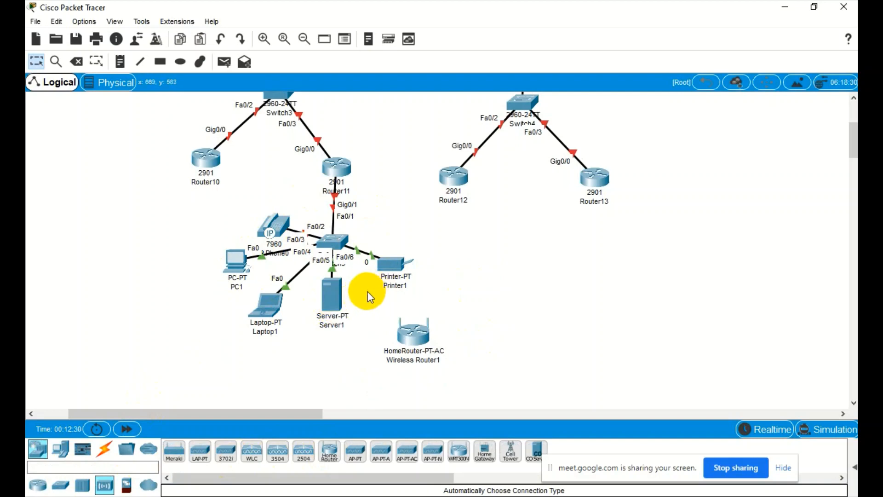
click(106, 450)
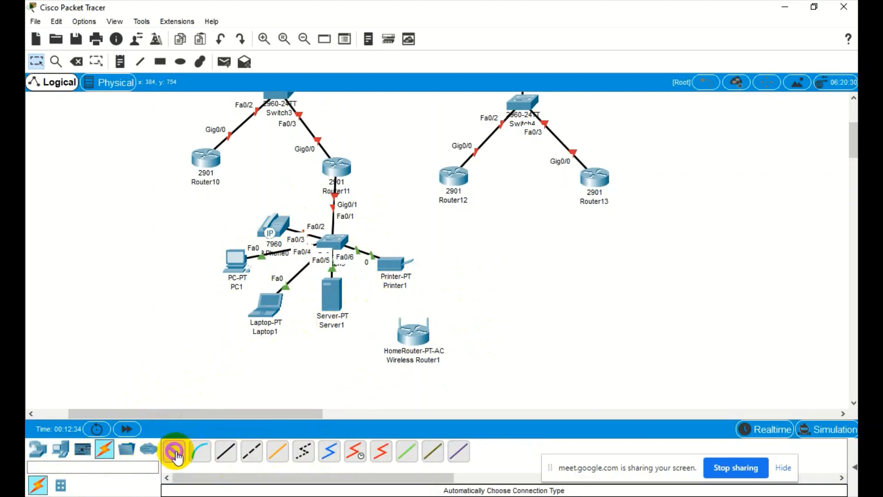
click(175, 453)
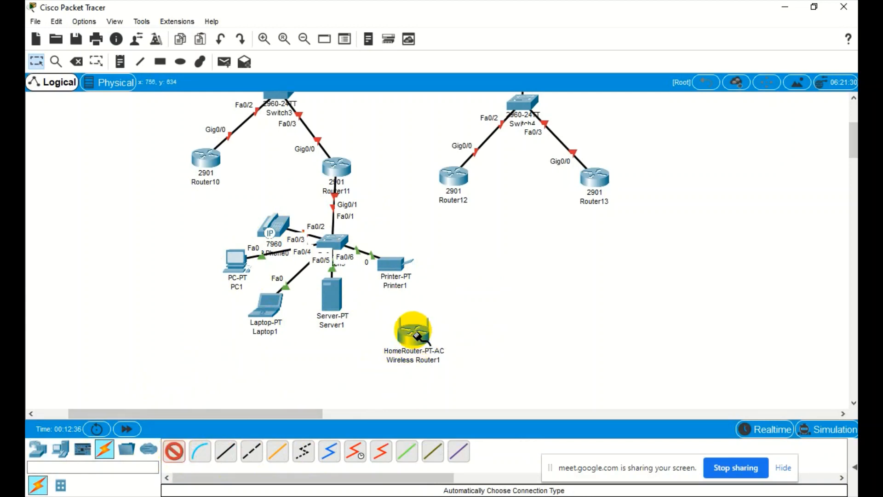
drag(416, 336, 339, 245)
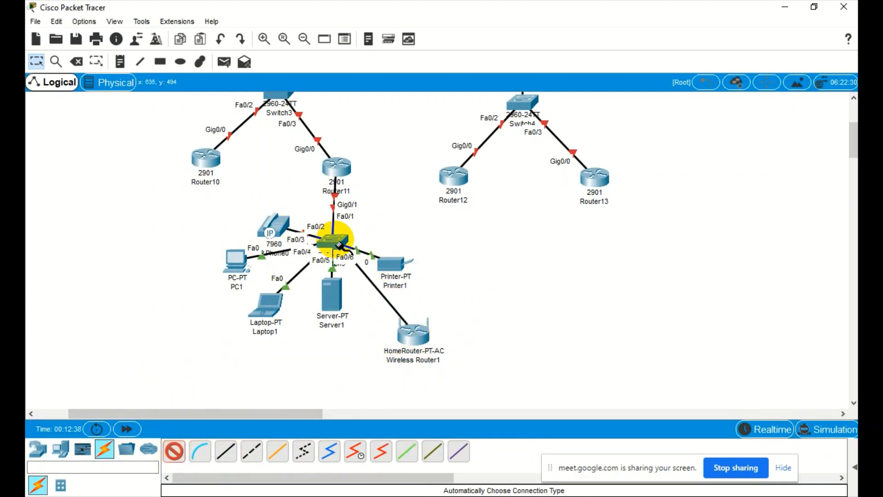
click(339, 245)
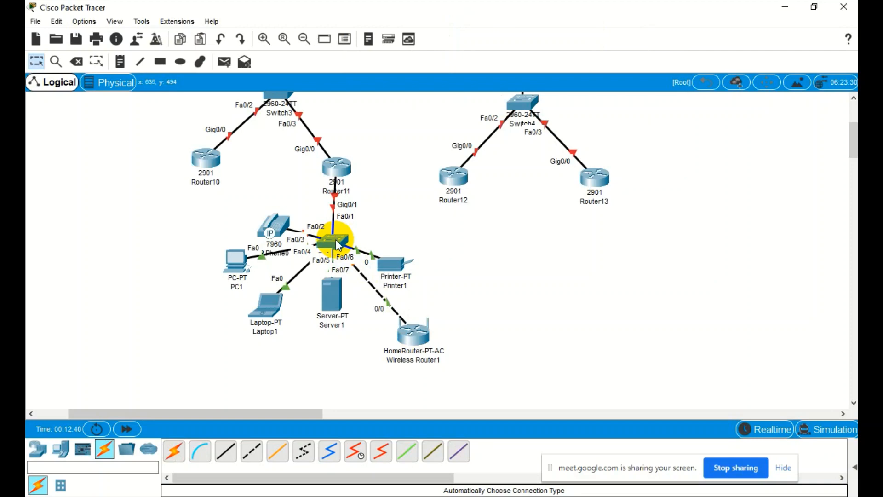
Add Wireless Router2 right of Router13 and cable its port 0/0 to Router13 Gig0/1.
click(32, 453)
click(105, 485)
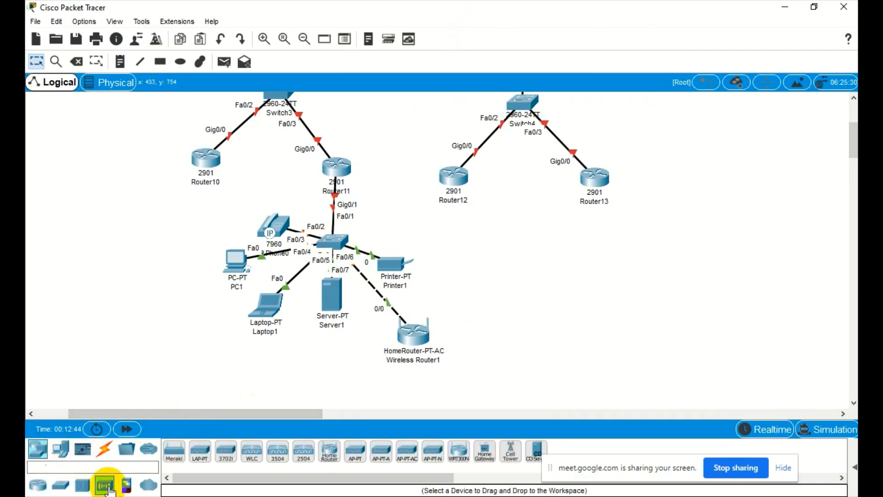
drag(319, 458, 626, 258)
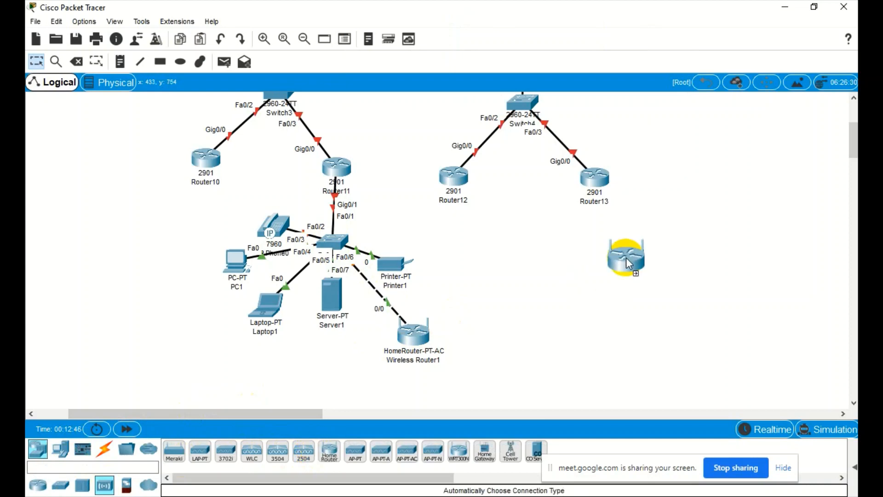
drag(675, 155, 690, 183)
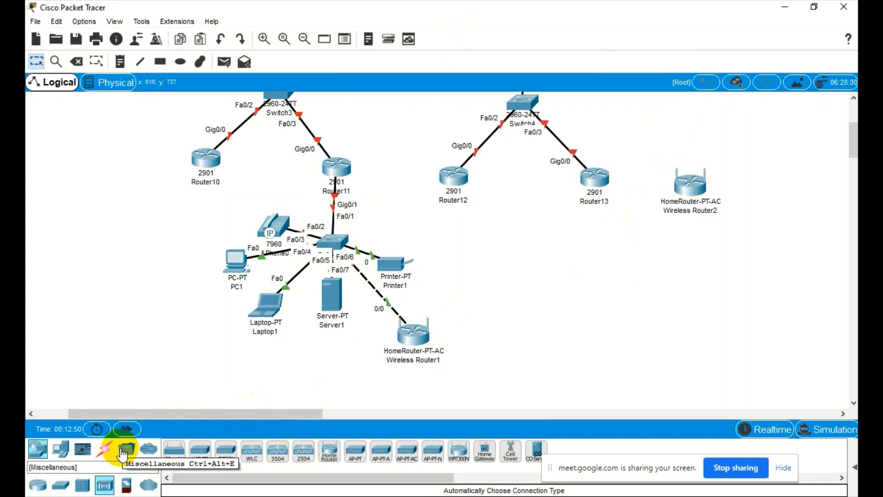
click(105, 449)
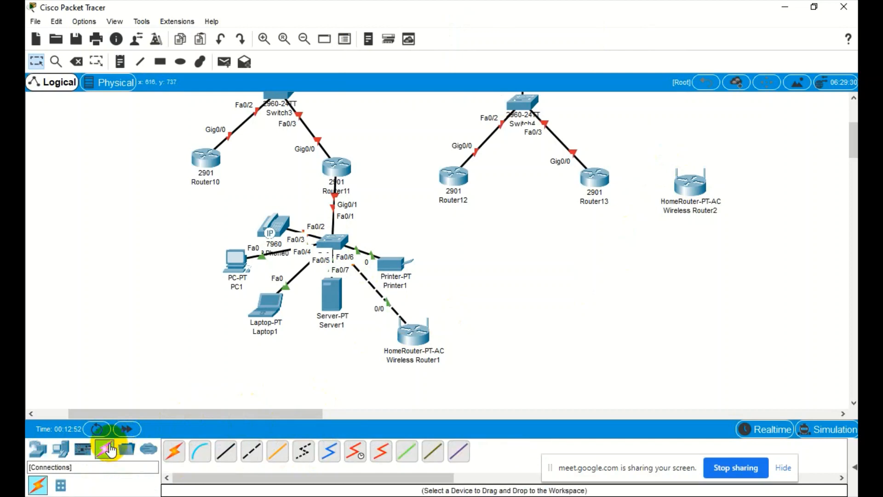
click(174, 451)
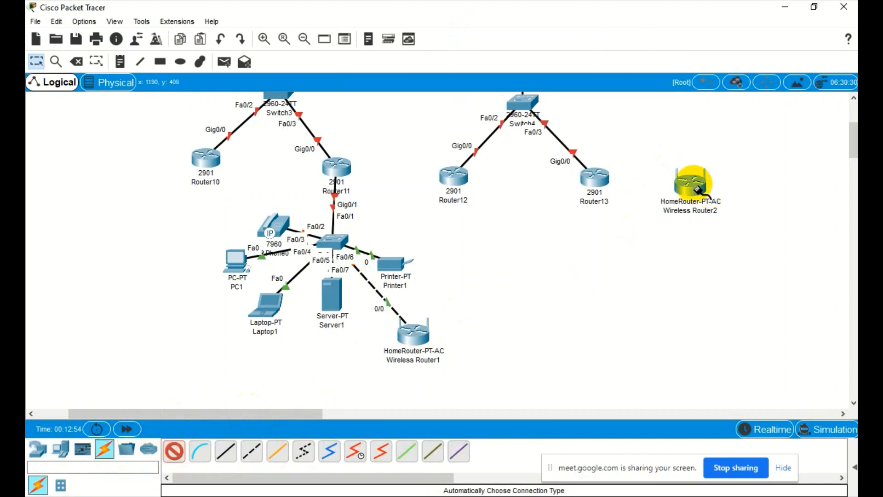
click(688, 184)
click(599, 181)
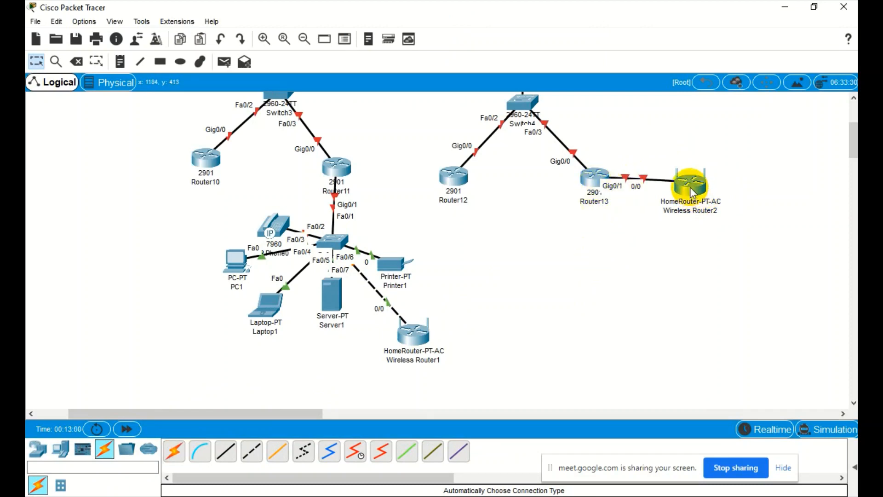
drag(692, 194, 722, 176)
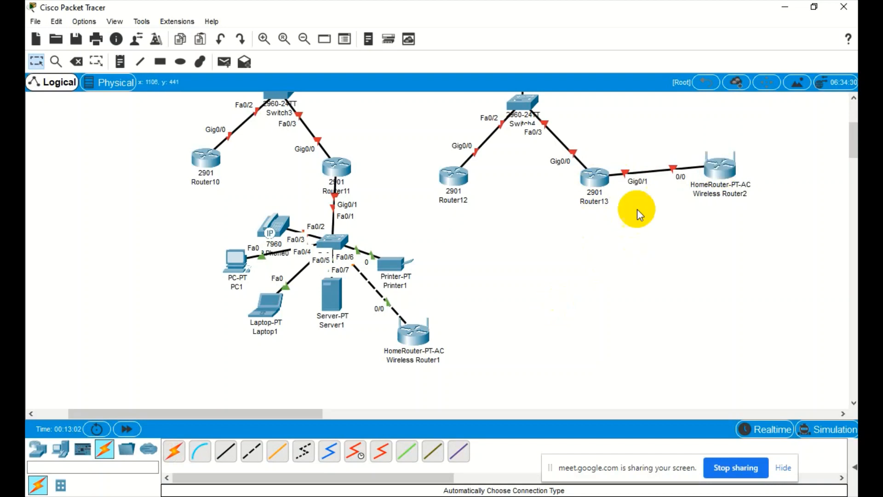
click(591, 202)
Replace Router13's label with 'ISP ley hamro ghar samma internet xodey router'.
double_click(590, 204)
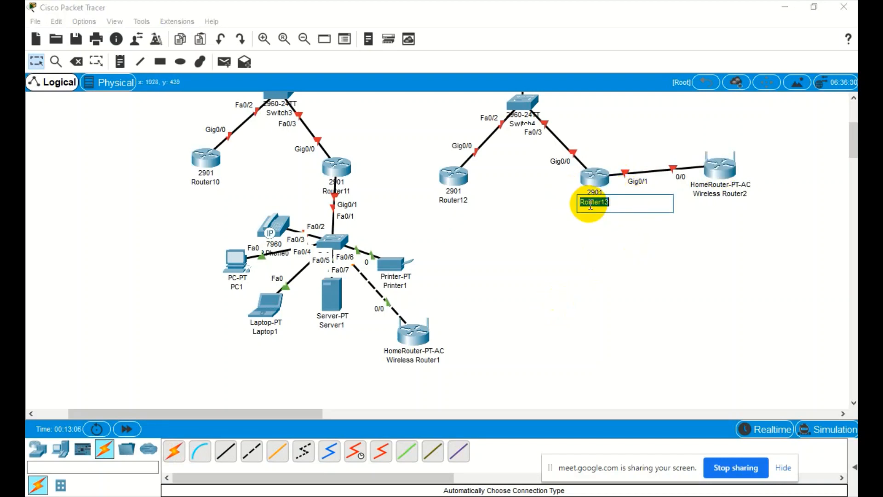
key(BackSpace)
text(ISPney hamro ghar samma xodey)
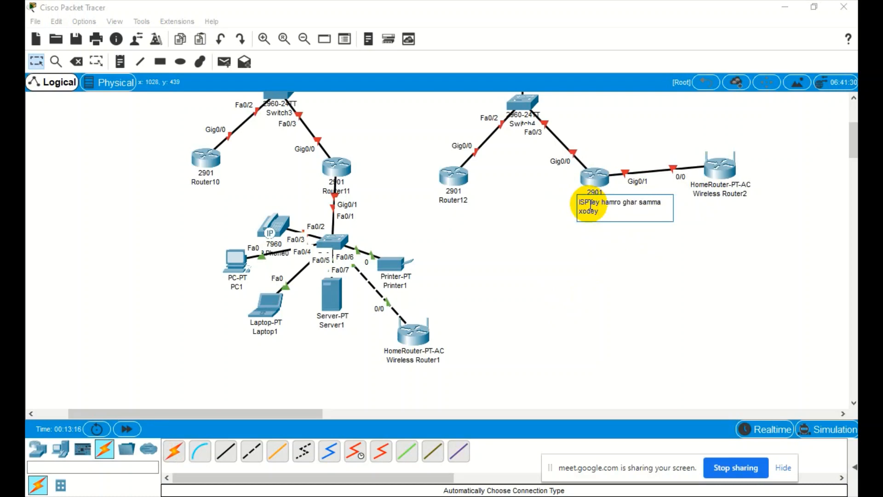
key(BackSpace)
text(inter )
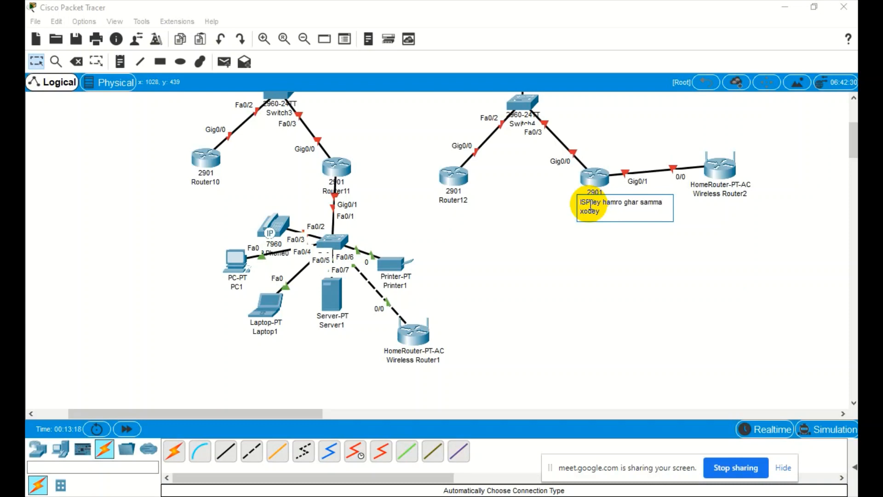
text(net)
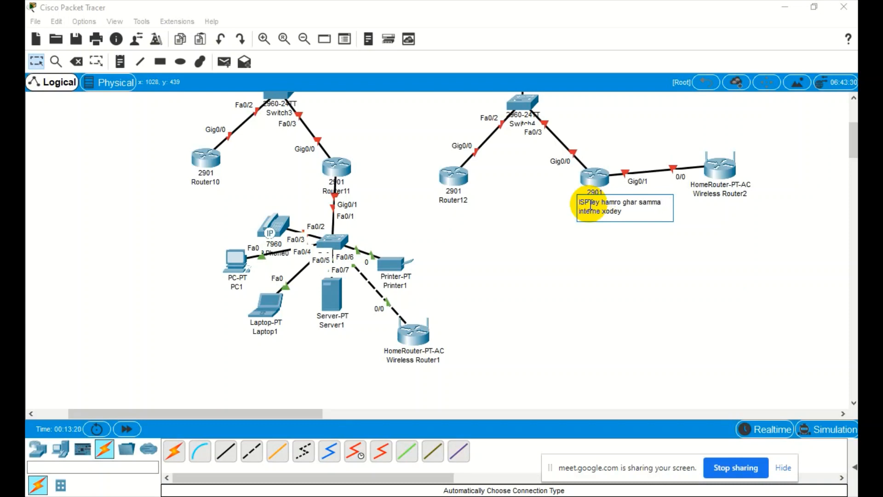
key(Right)
text(router)
click(595, 254)
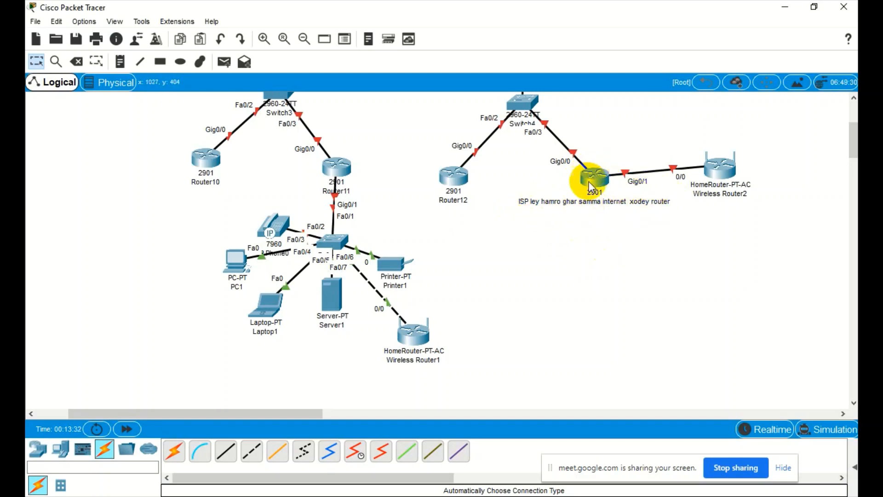
mouse_move(600, 184)
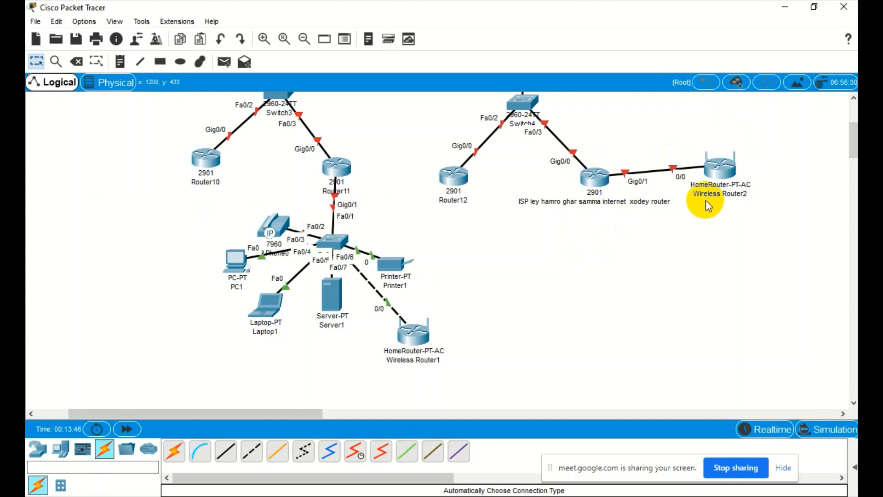
click(730, 174)
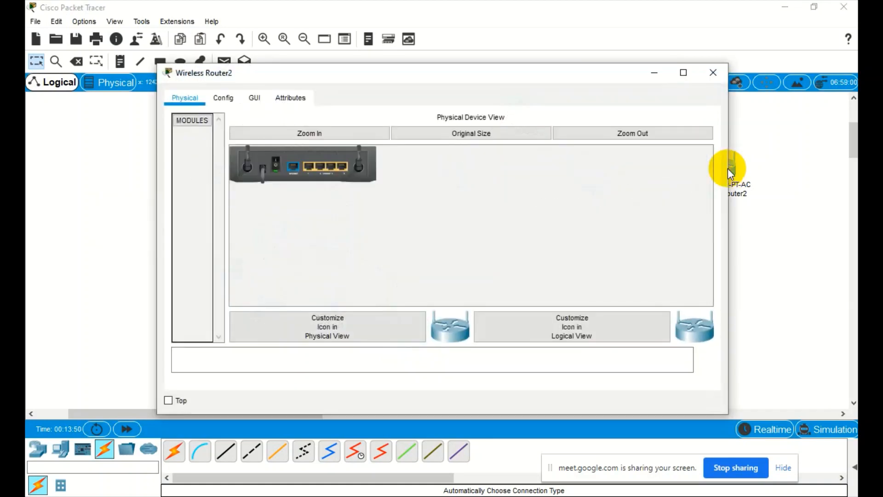
click(254, 97)
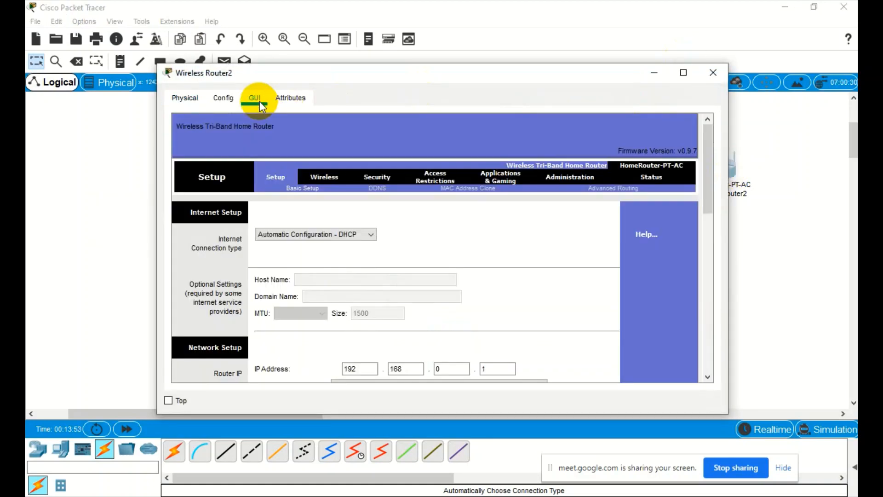
click(683, 74)
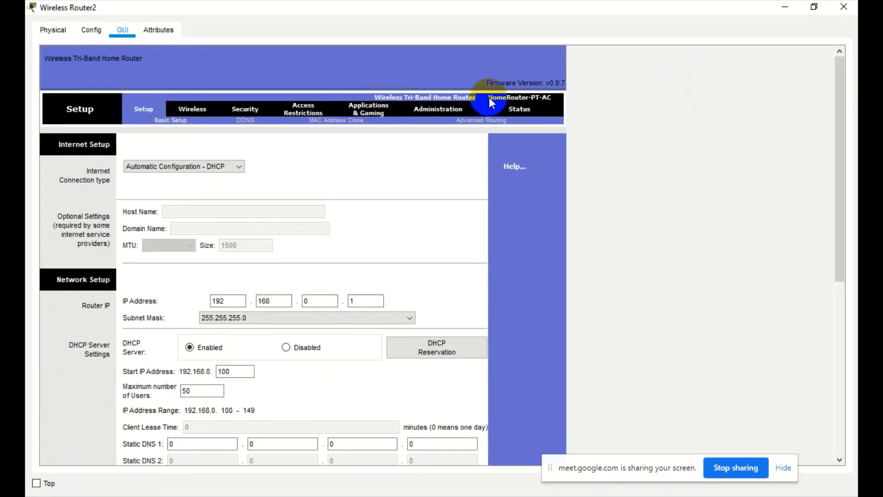
scroll(233, 330, down, 3)
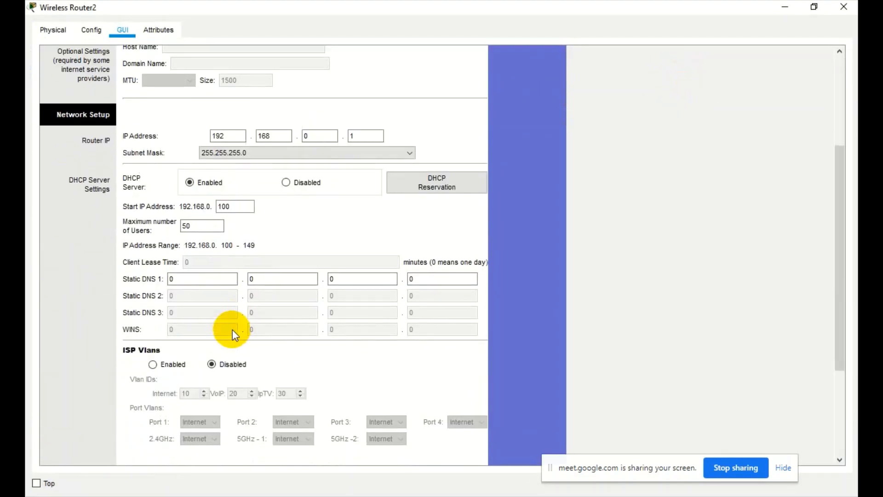
click(836, 9)
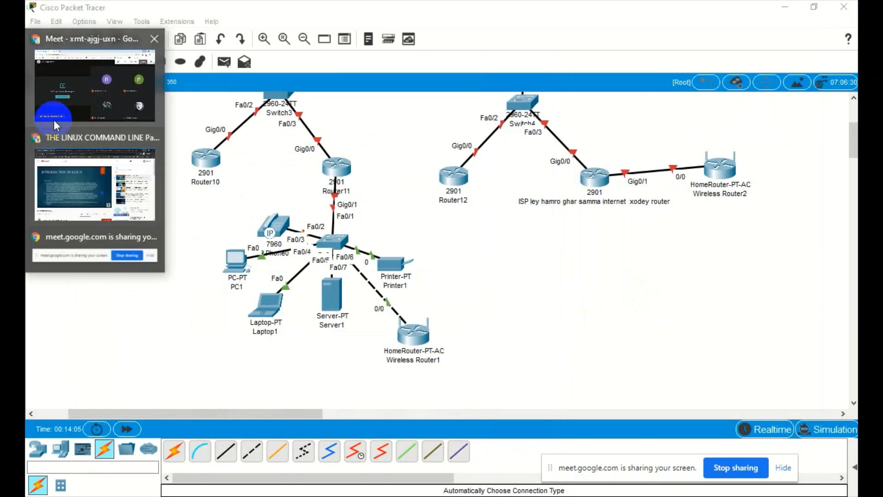
click(54, 119)
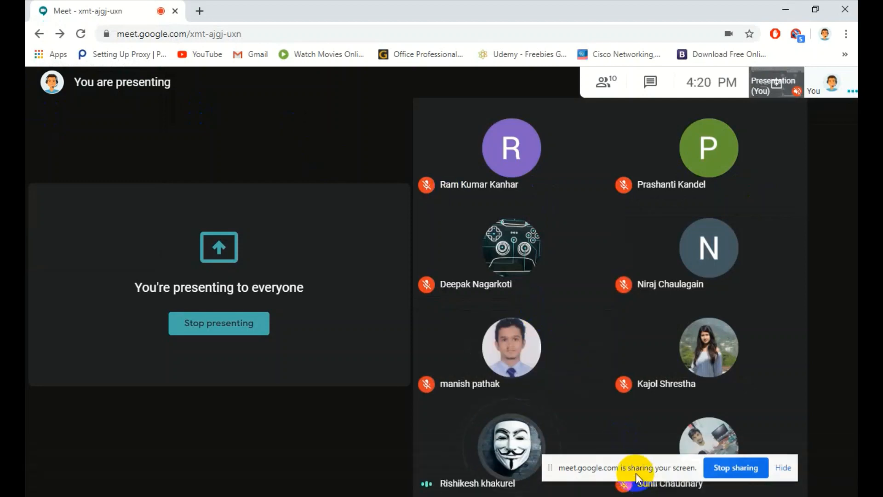
drag(620, 480, 364, 493)
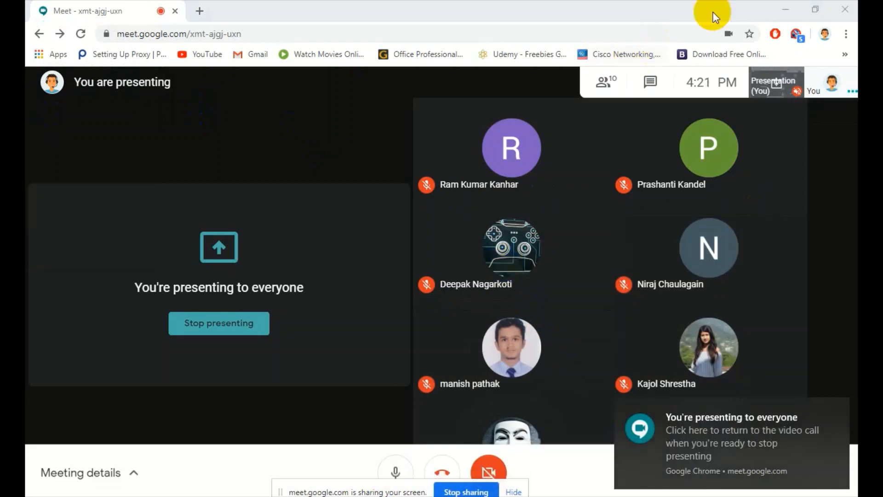
click(782, 7)
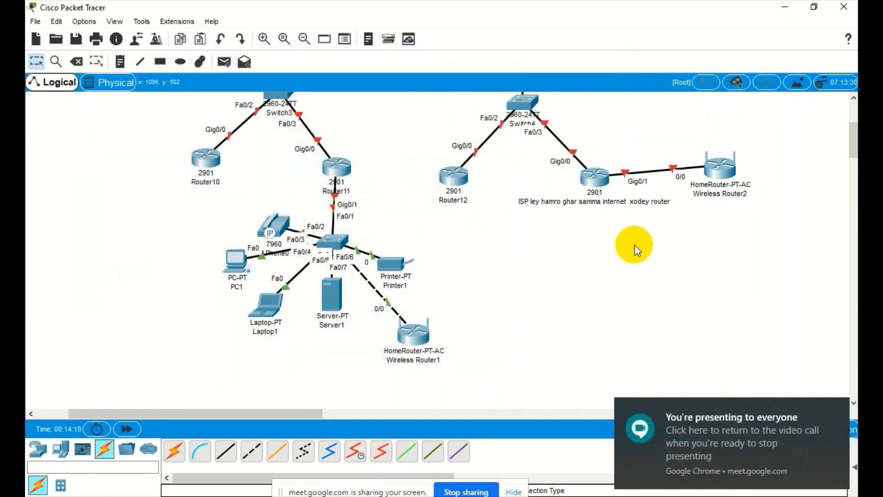
Open ISR4331 Router7's Physical view, maximized and zoomed in on the chassis.
scroll(633, 258, up, 5)
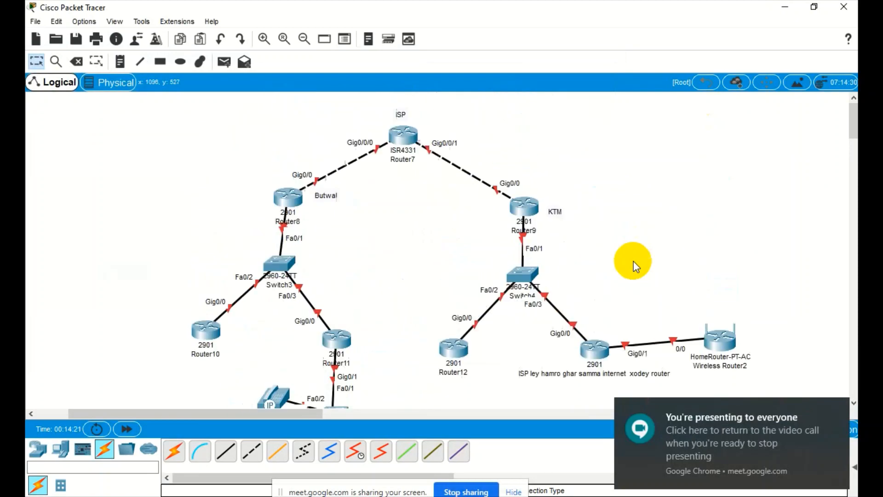
scroll(632, 260, down, 5)
scroll(633, 261, up, 4)
scroll(633, 261, down, 4)
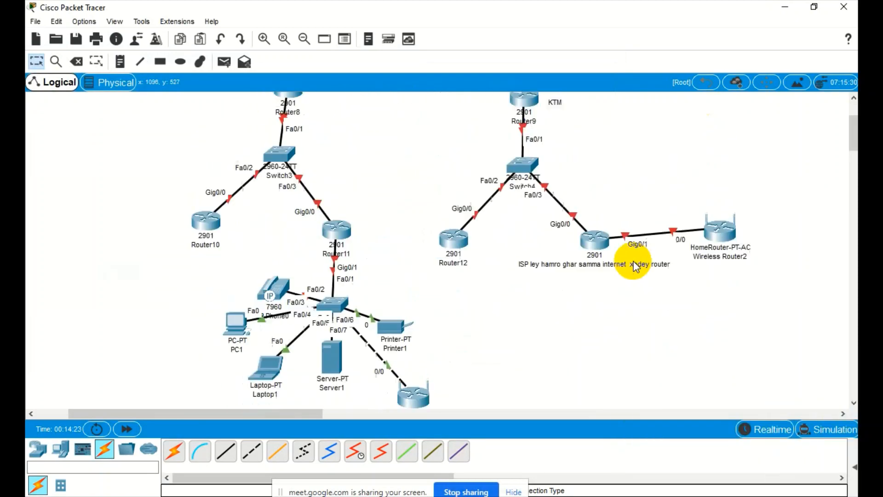
scroll(634, 261, up, 4)
scroll(634, 261, down, 4)
scroll(633, 261, up, 6)
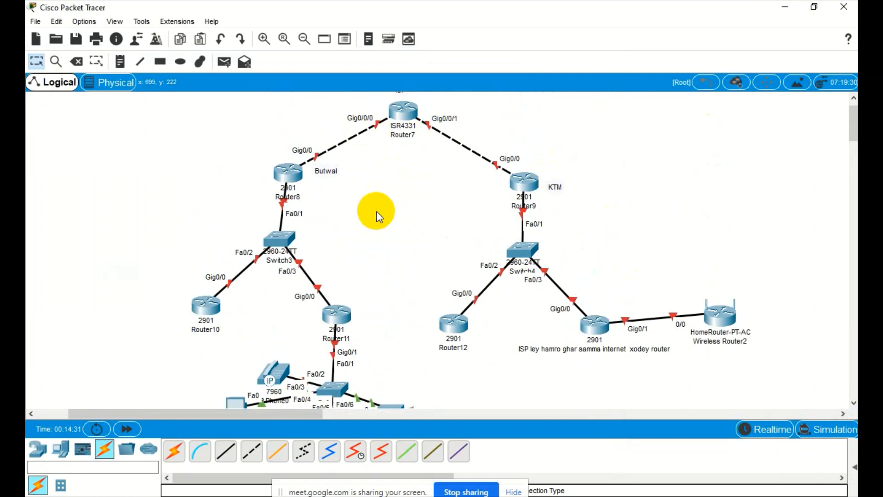
click(401, 113)
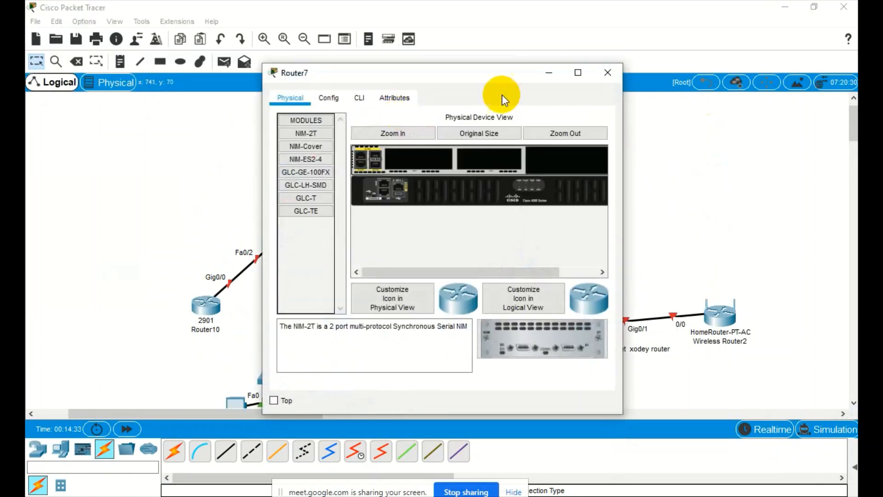
click(574, 76)
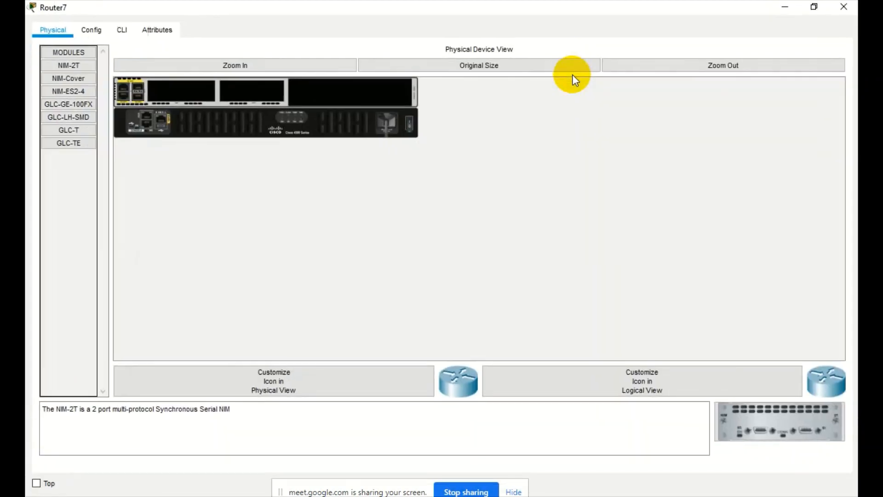
click(296, 63)
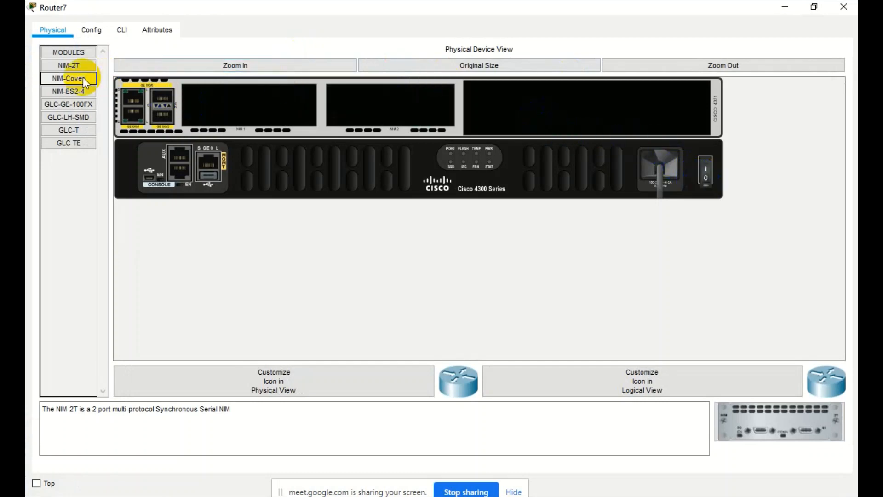
Fit a NIM-Cover in NIM2 and a NIM-2T in NIM1, then power Router7 on.
drag(69, 79, 362, 111)
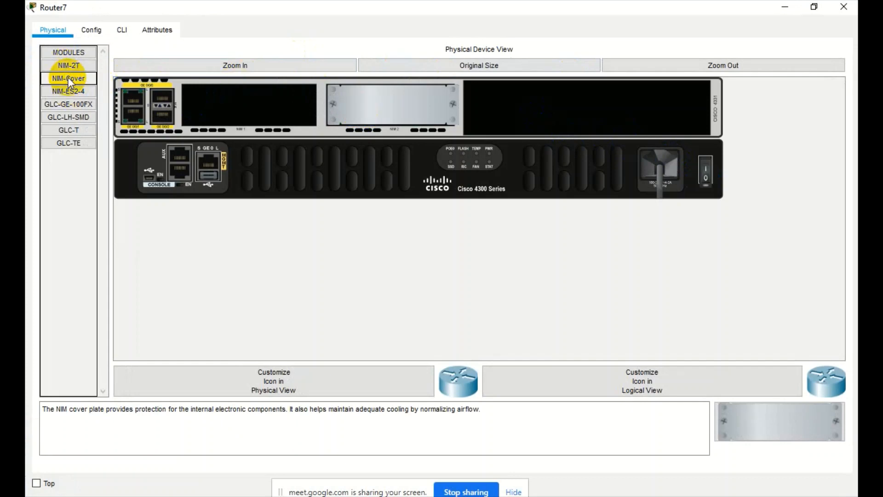
drag(69, 78, 230, 103)
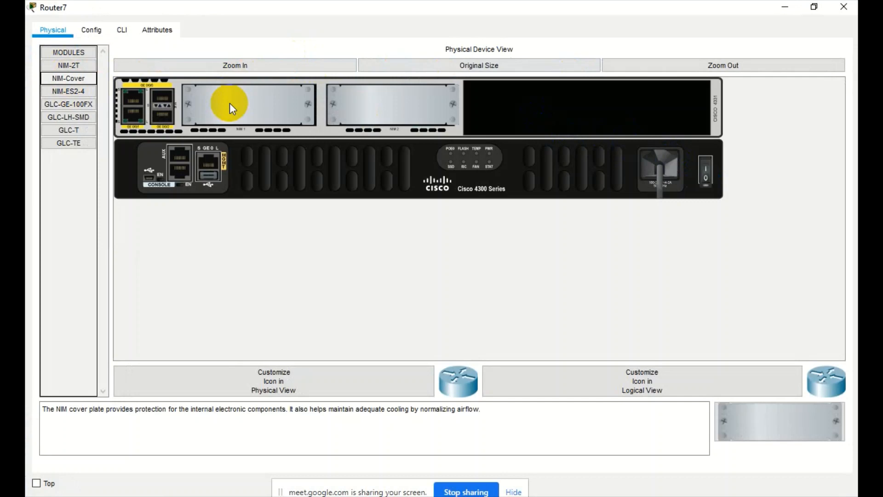
drag(230, 103, 70, 158)
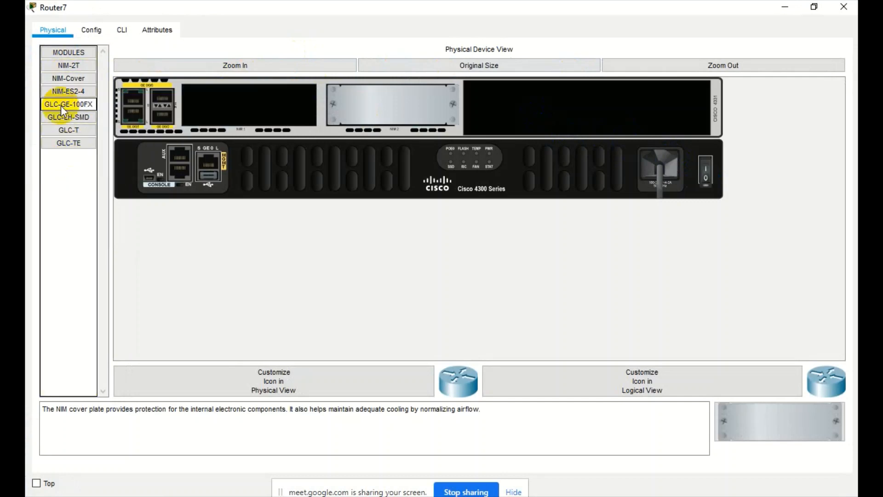
drag(59, 72, 112, 148)
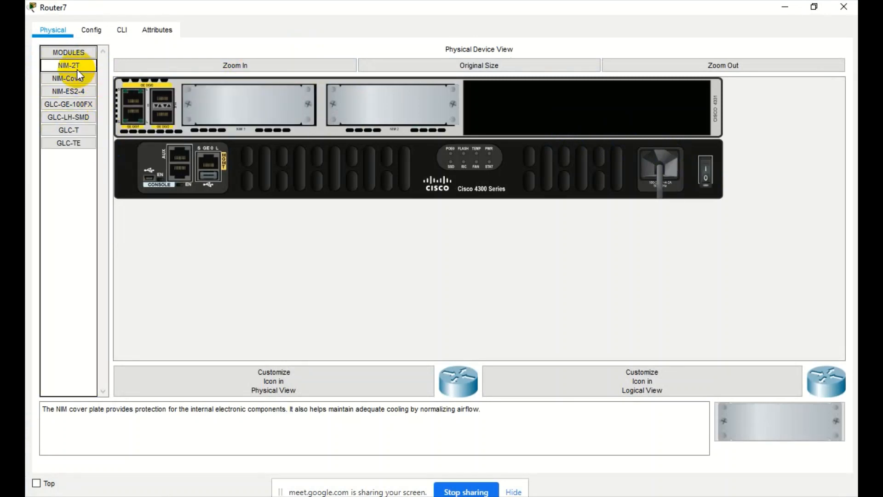
drag(194, 98, 43, 186)
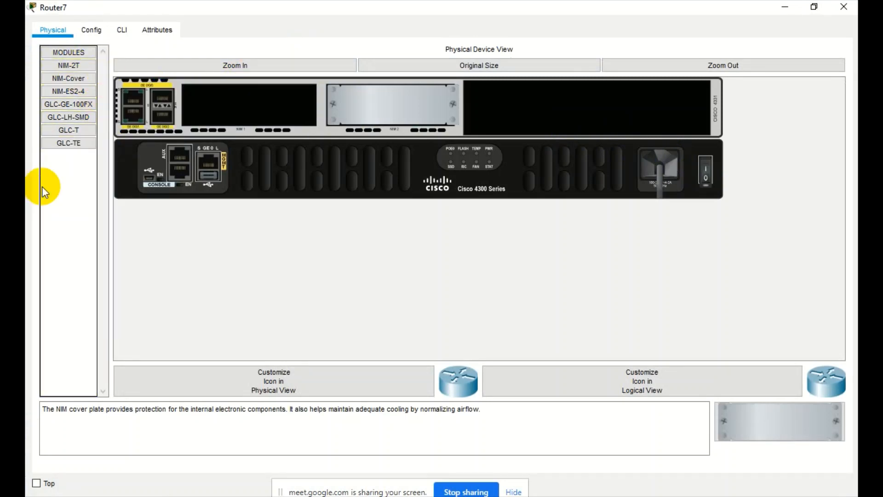
drag(62, 65, 239, 111)
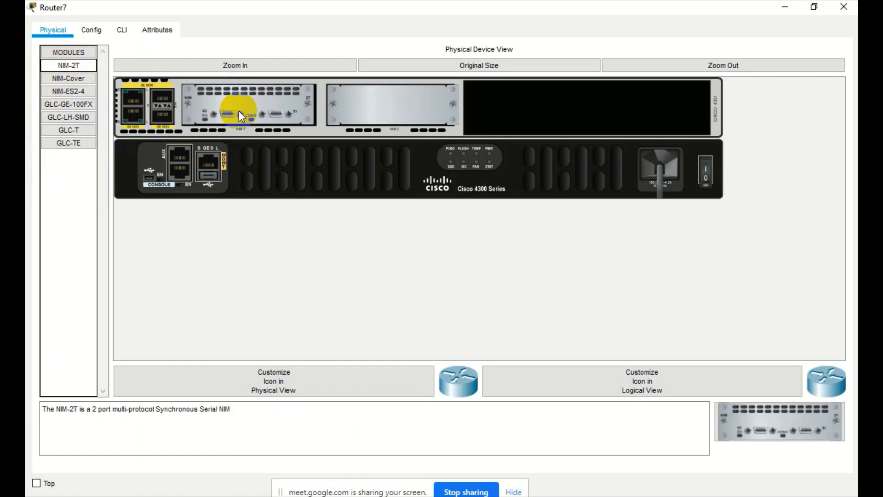
click(707, 173)
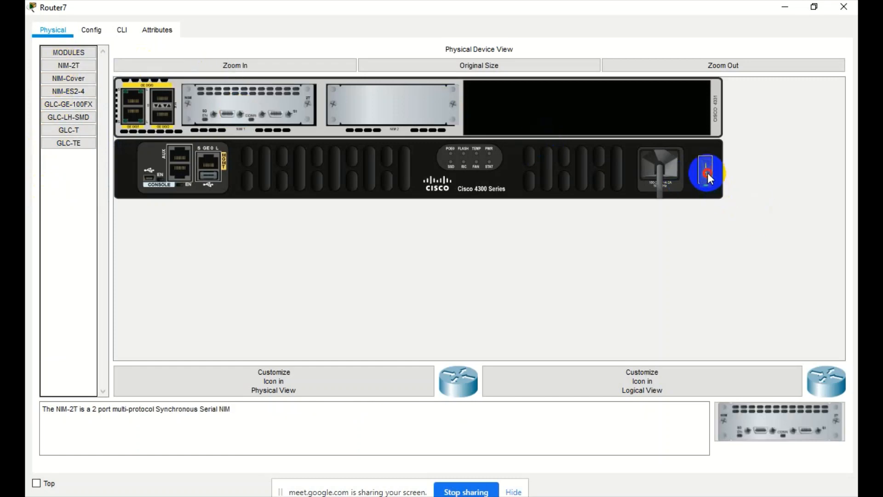
click(852, 7)
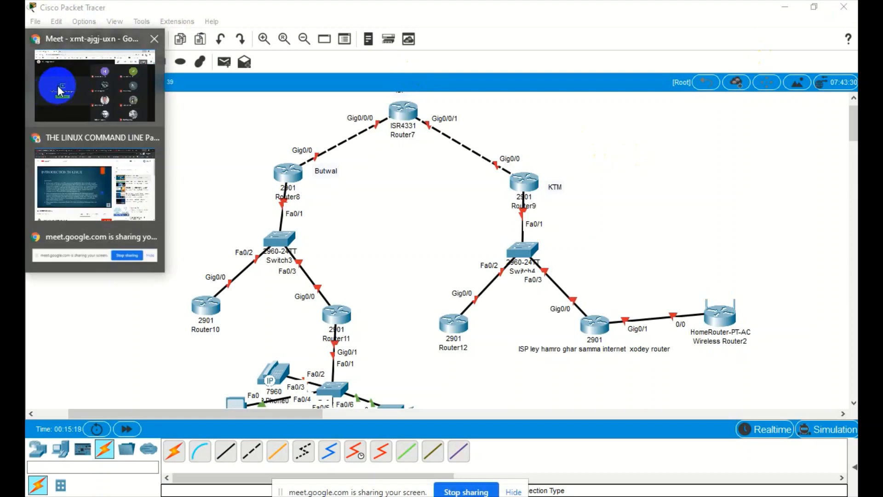
click(59, 84)
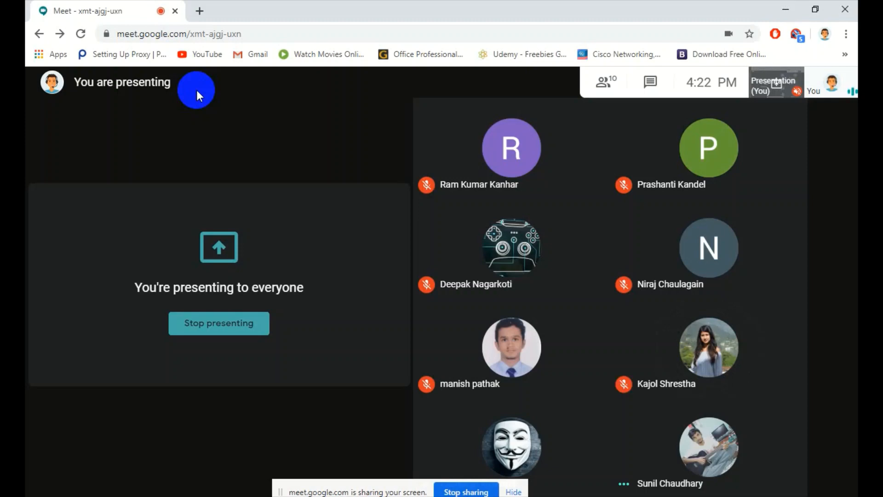
click(783, 5)
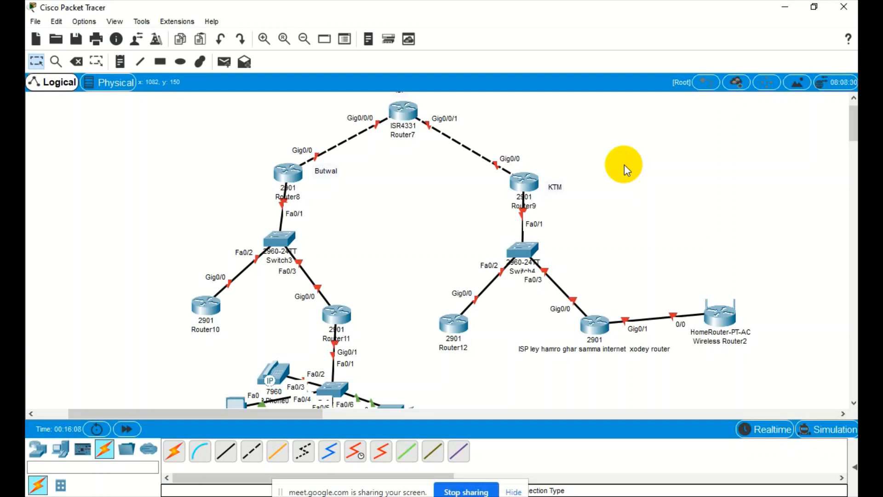
Switch from Packet Tracer to the Chrome Google Meet call window.
scroll(624, 164, up, 1)
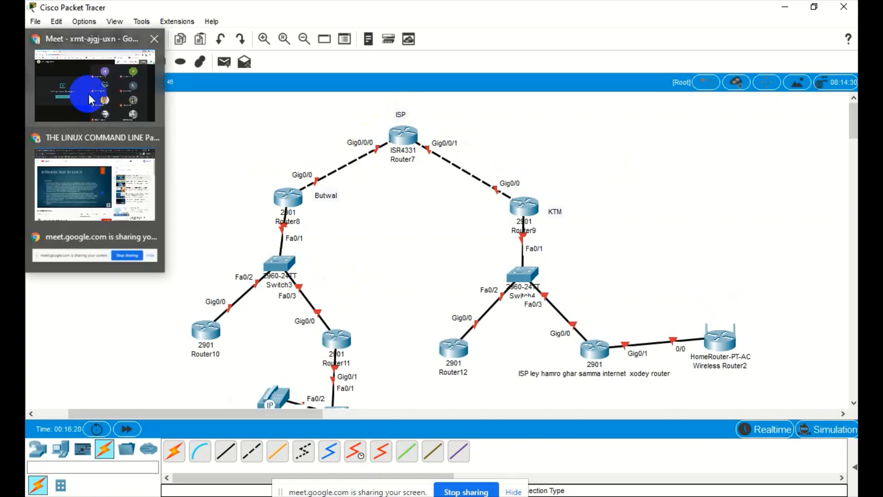
click(85, 94)
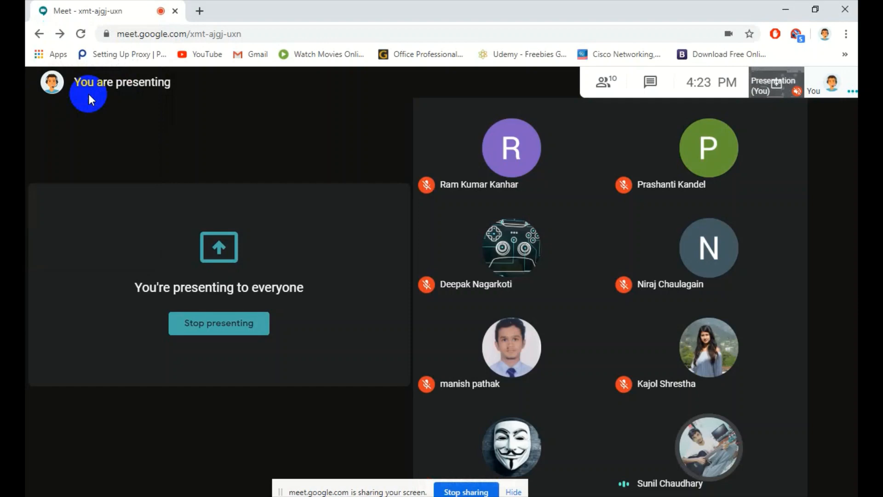
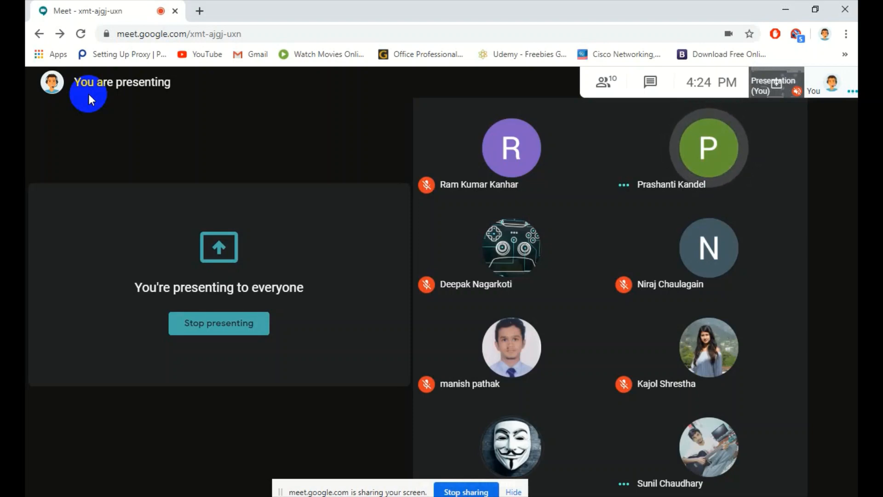
Open YouTube from the bookmark in a new tab beside the Google Meet call and switch to it.
middle_click(182, 55)
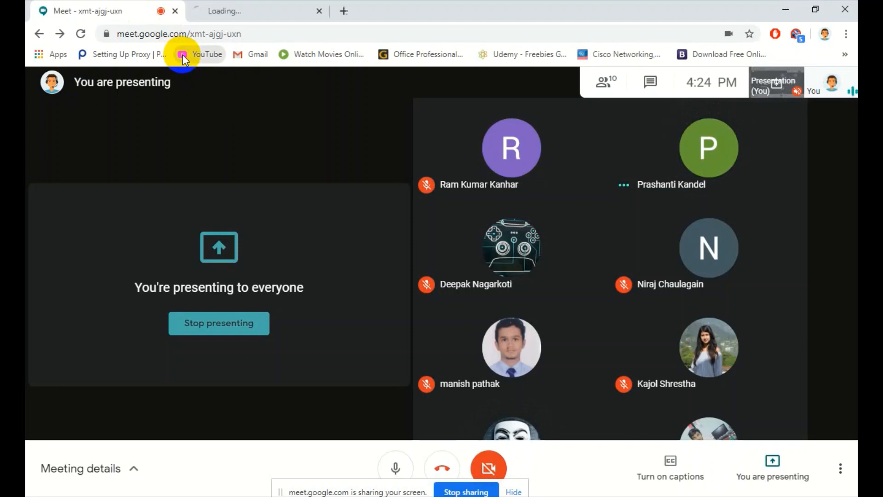
click(309, 7)
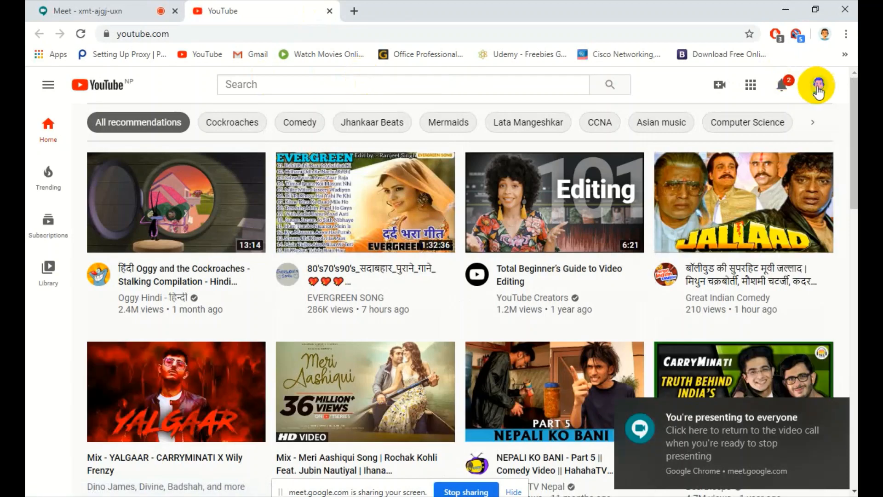
Go to the Information Technology HelpDesk Online channel and play all of its Online Session playlist.
click(818, 89)
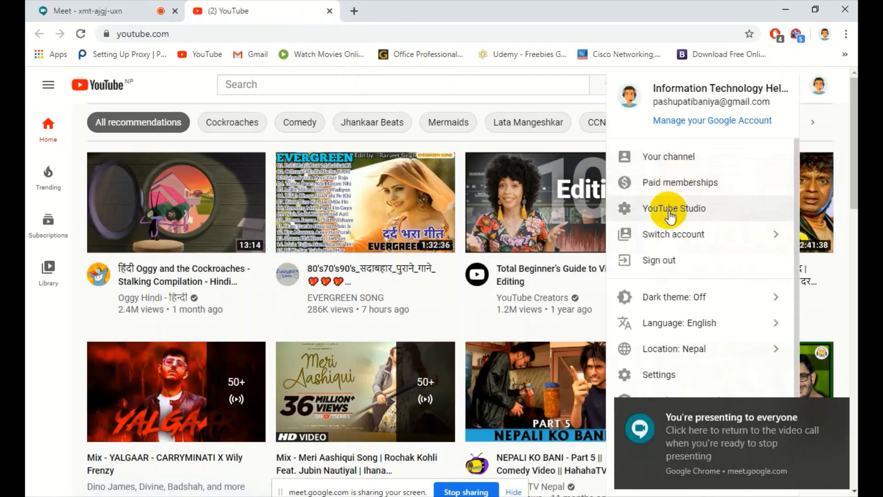
click(678, 160)
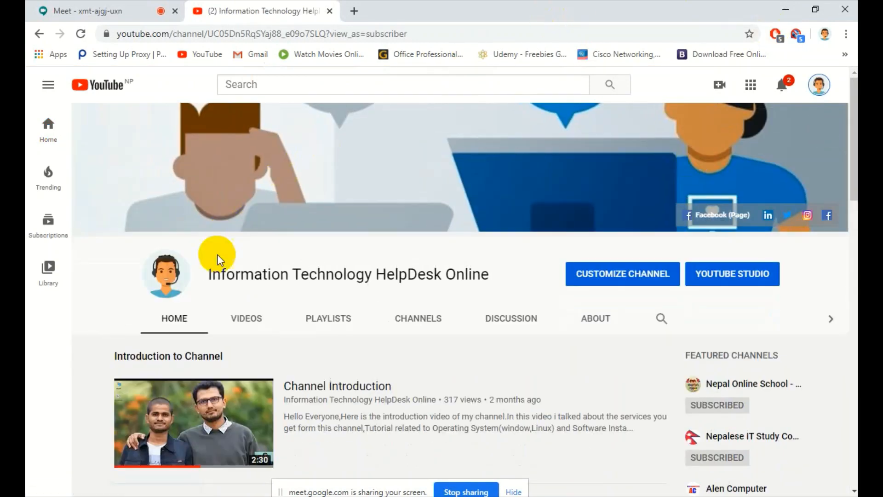
drag(406, 266, 453, 269)
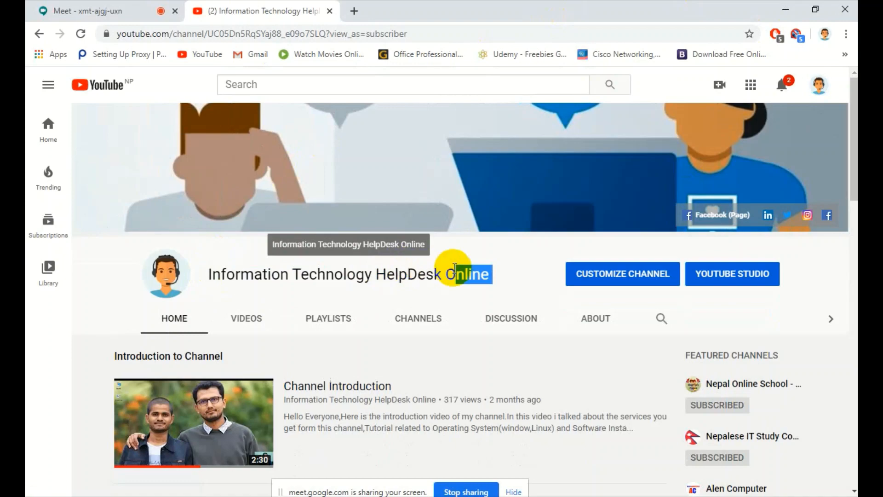
click(455, 268)
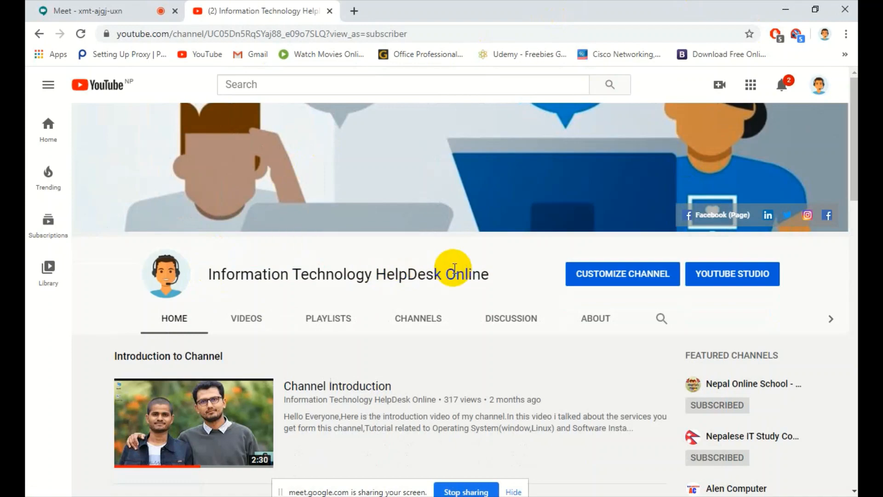
scroll(455, 268, down, 10)
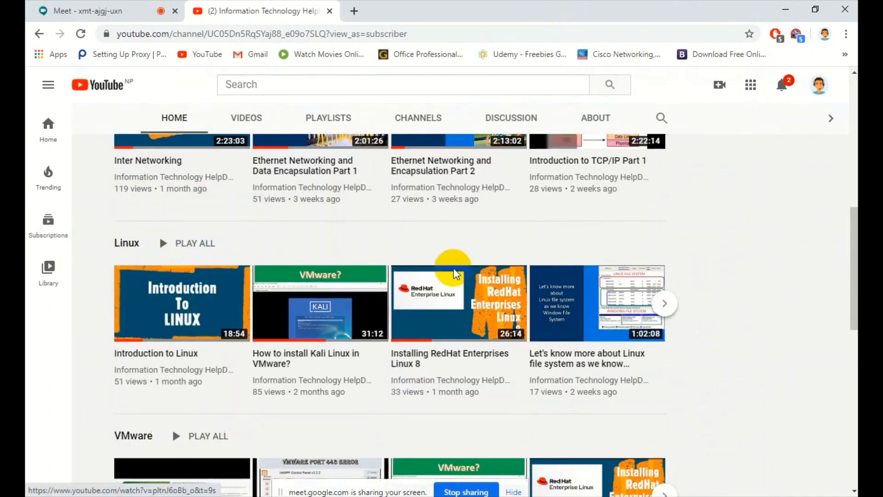
scroll(455, 273, down, 7)
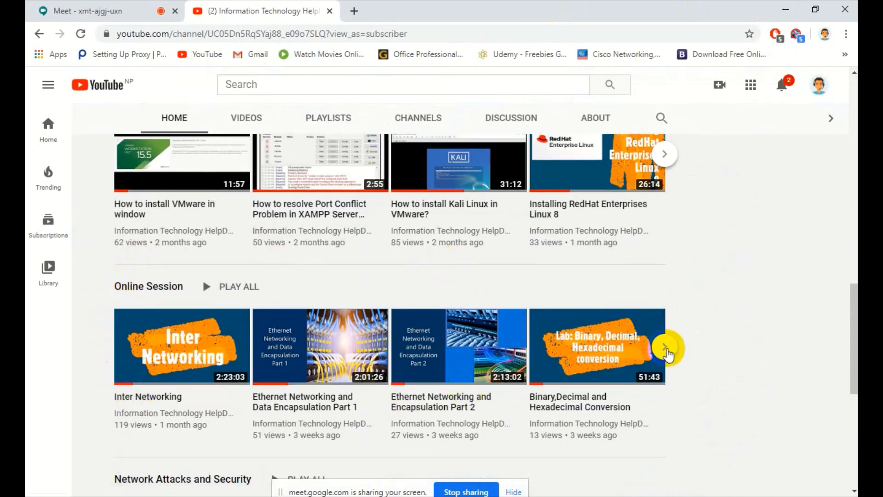
click(261, 289)
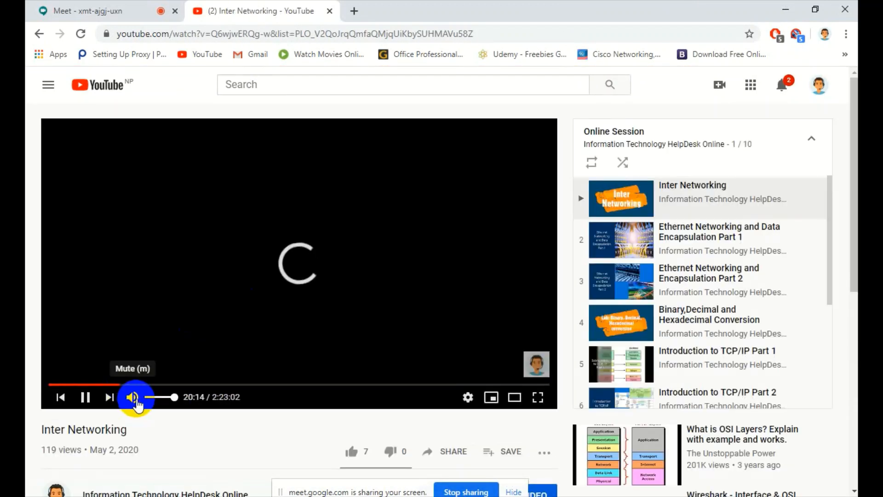
Mute and pause the Inter Networking video, then scroll down through the playlist.
click(133, 398)
click(85, 398)
click(400, 307)
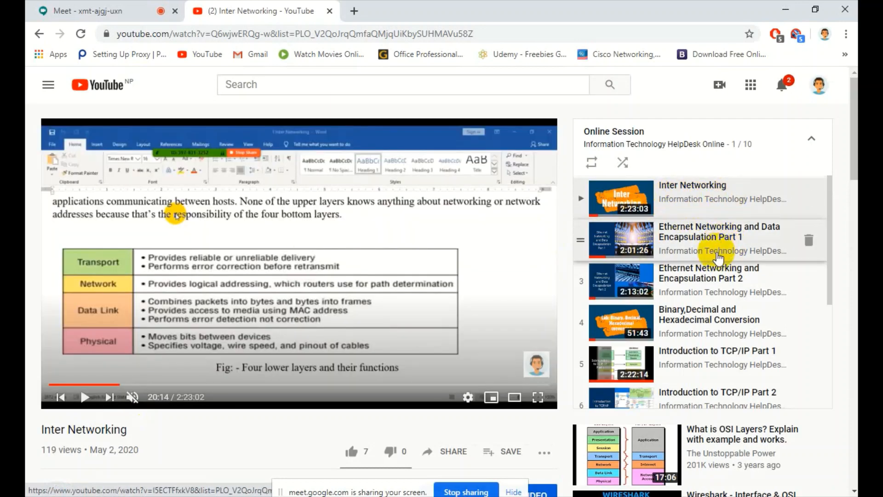
scroll(719, 258, down, 3)
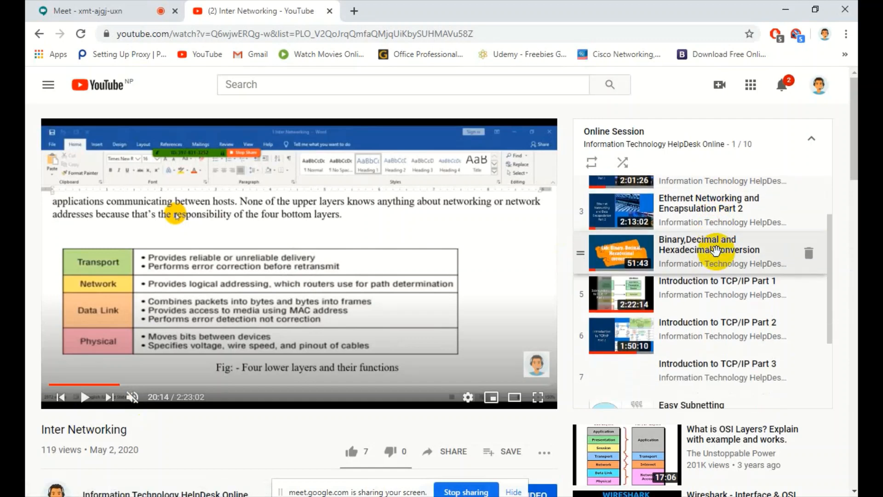
scroll(719, 258, down, 1)
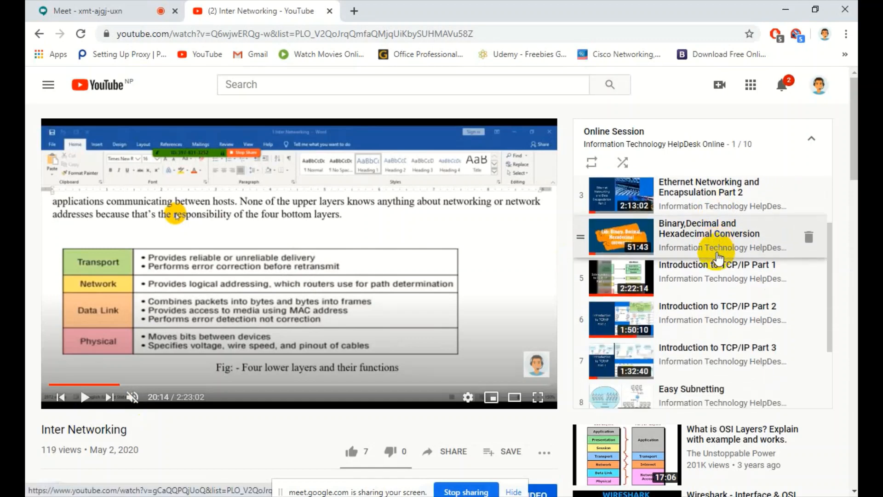
scroll(719, 257, down, 1)
scroll(719, 259, down, 2)
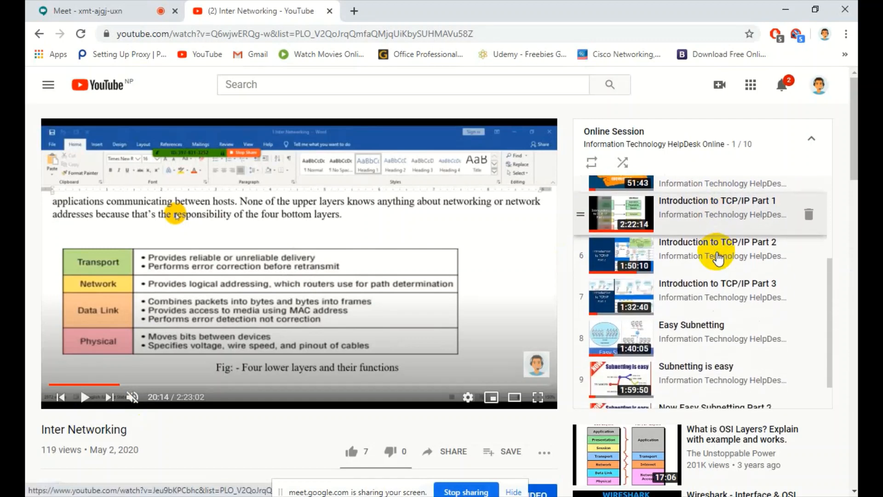
scroll(719, 257, down, 1)
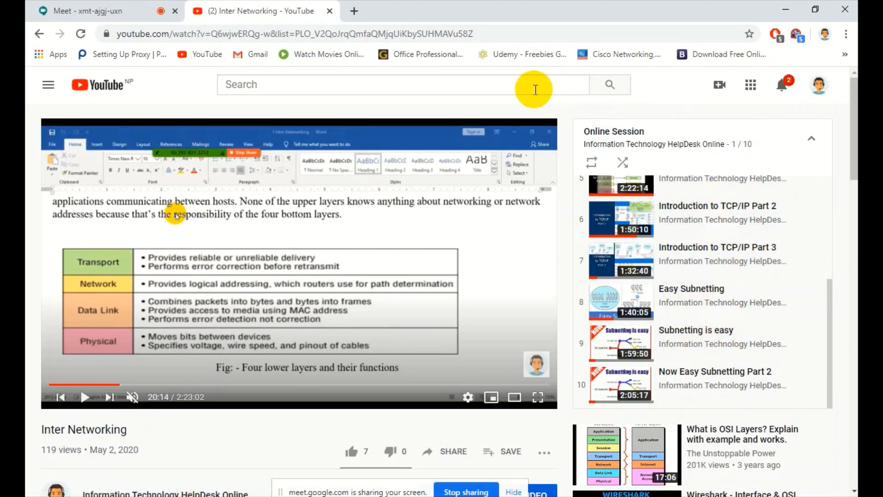
Type 'nepa' into the YouTube search, erase it, and go back to the channel page.
click(331, 85)
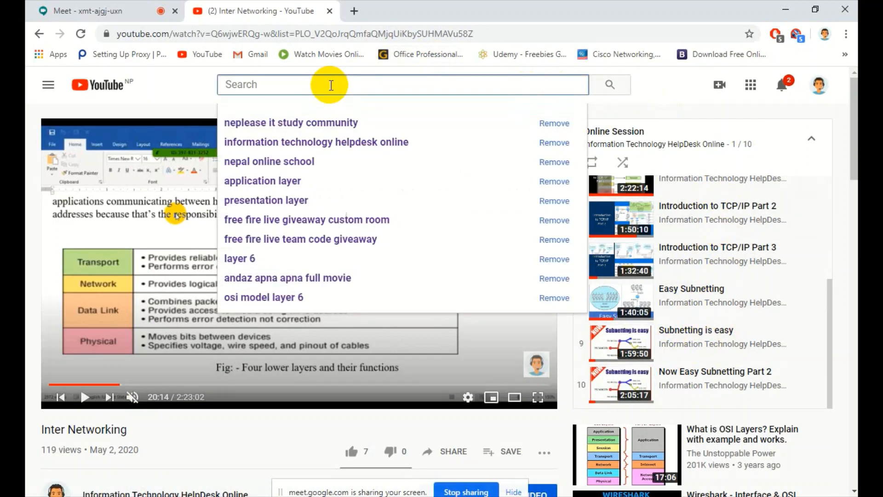
text(nepa)
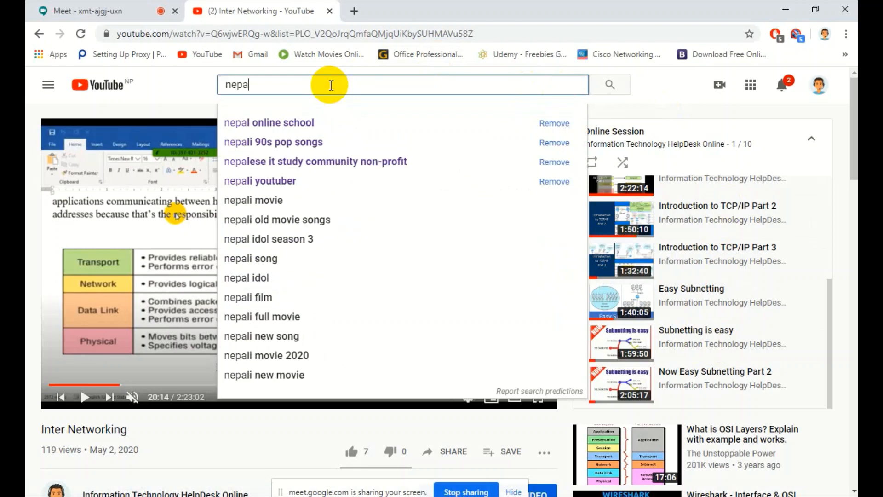
key(BackSpace)
key(BackSpace)
key(BackSpace)
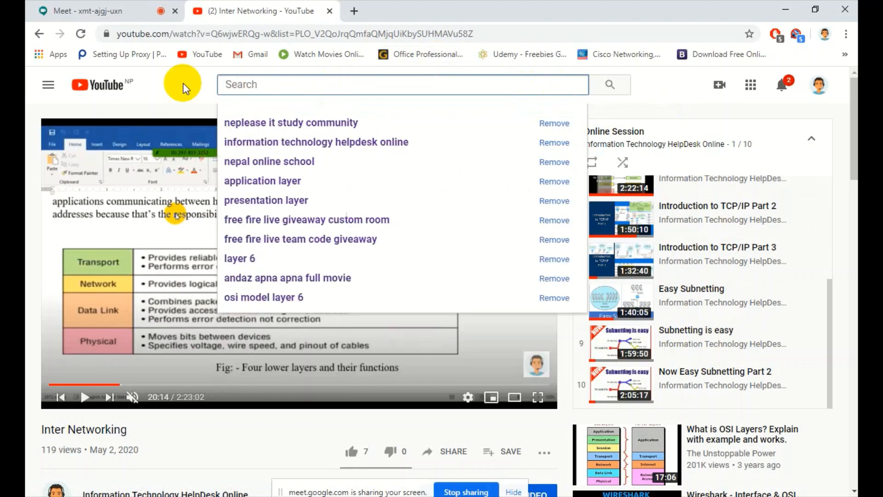
click(38, 37)
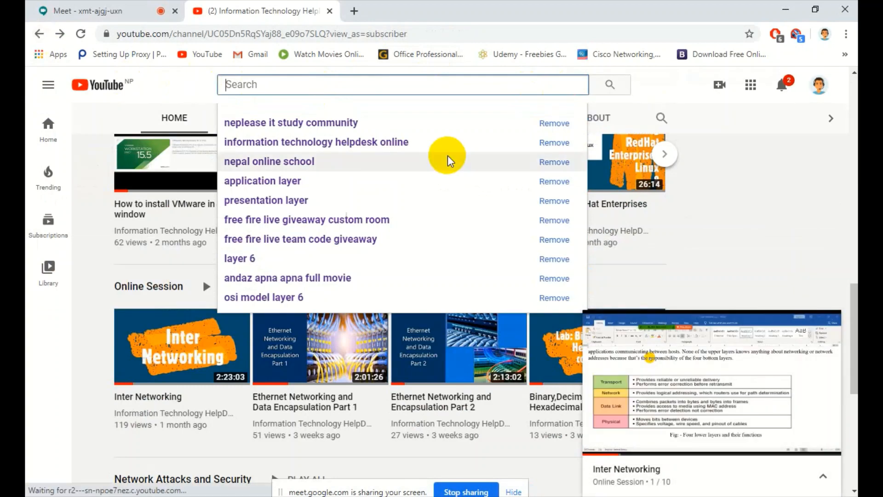
Play the channel's Linux playlist from Introduction to Linux and pause the video.
click(675, 115)
scroll(261, 244, up, 5)
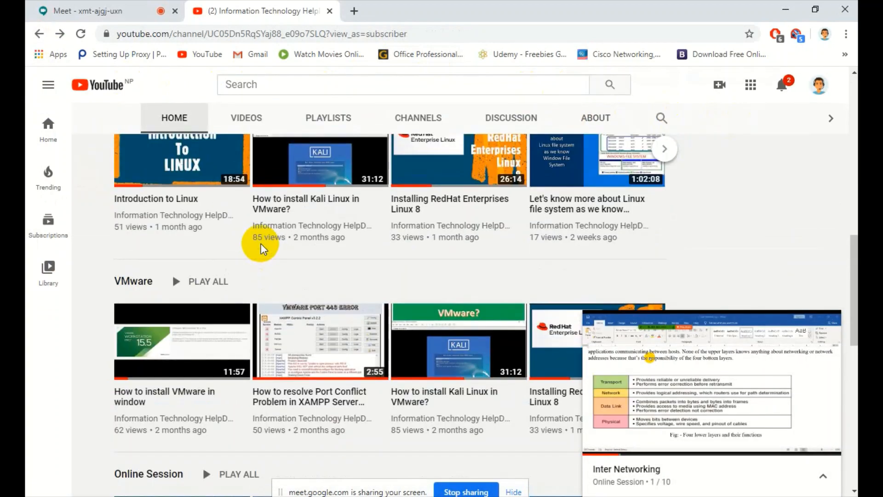
click(193, 249)
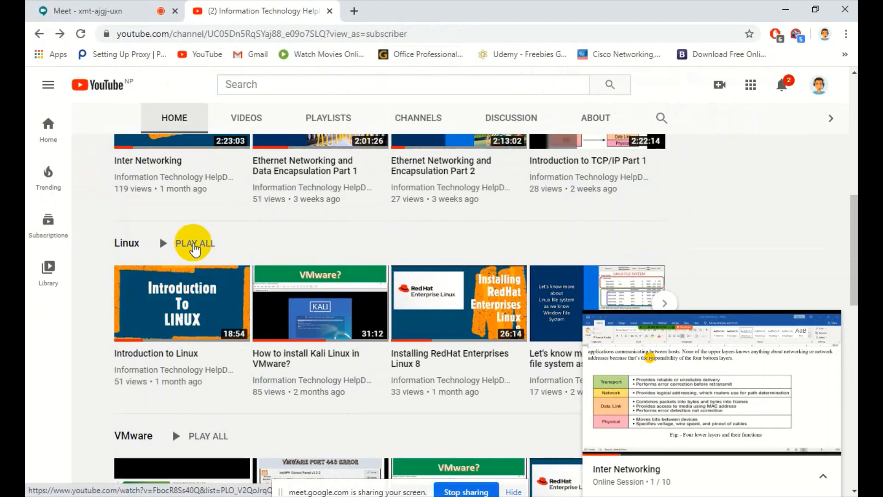
click(195, 246)
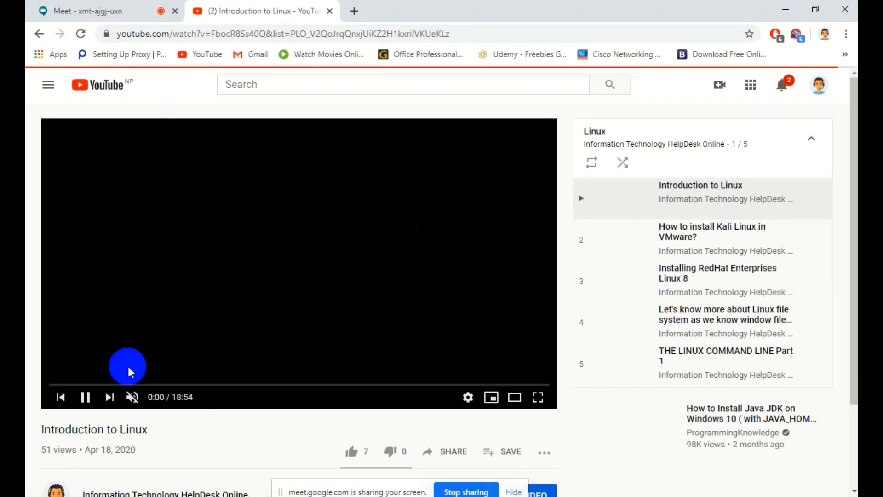
click(381, 294)
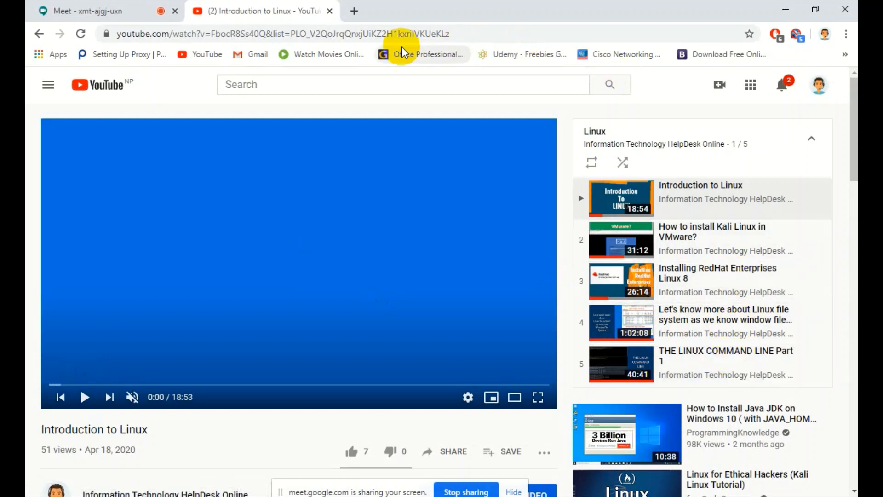
Scroll to the Introduction to Linux details and highlight the channel name under the video.
click(321, 84)
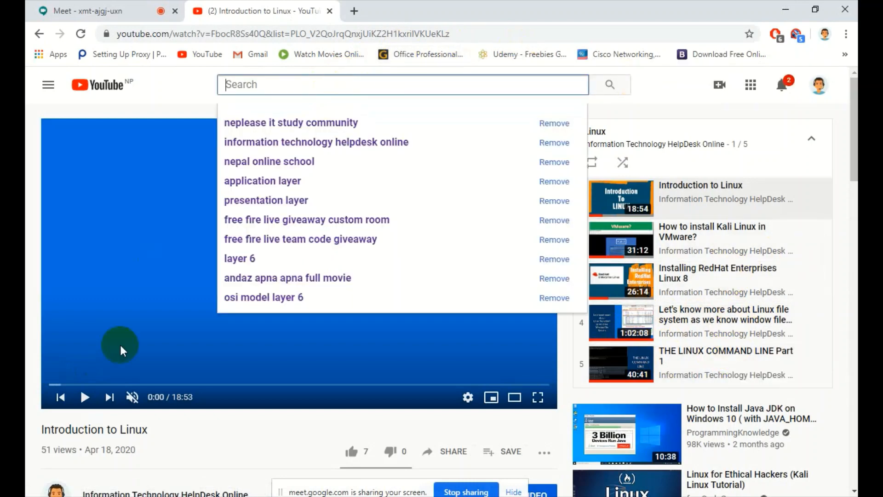
scroll(181, 427, down, 3)
click(244, 379)
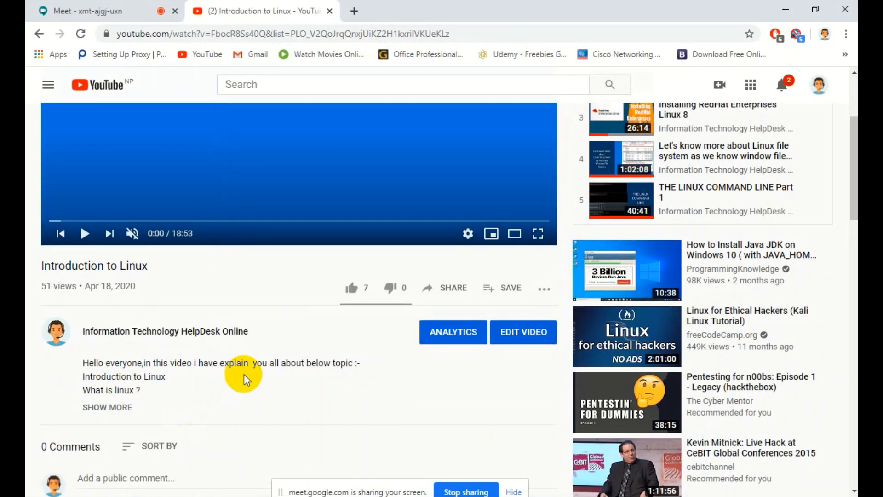
drag(253, 336, 79, 338)
click(83, 340)
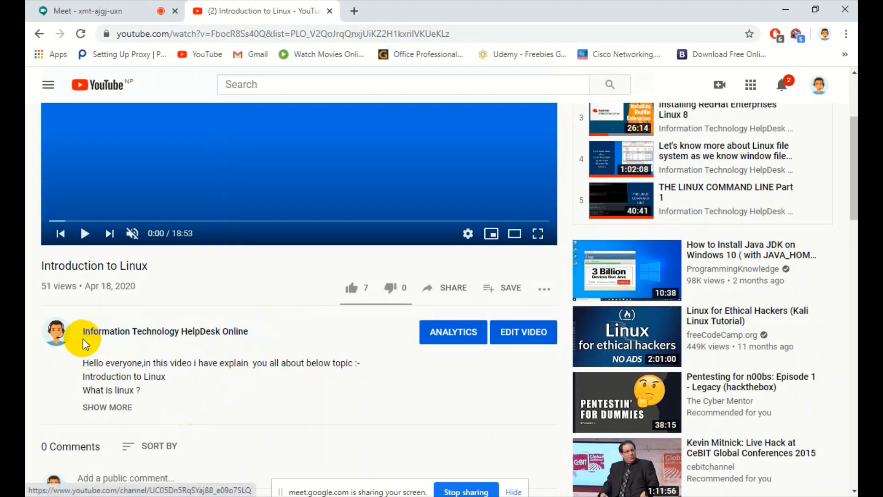
click(326, 84)
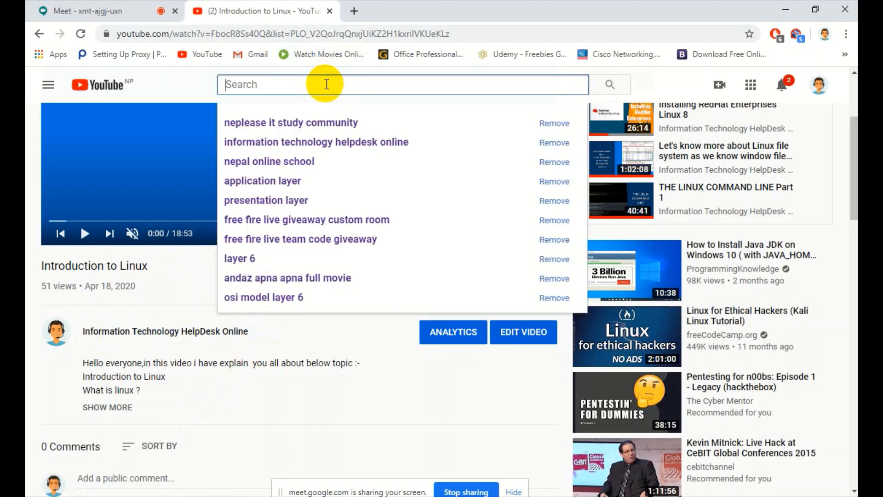
Rerun the saved Nepalese IT Study Community search and open that channel.
key(Down)
key(Return)
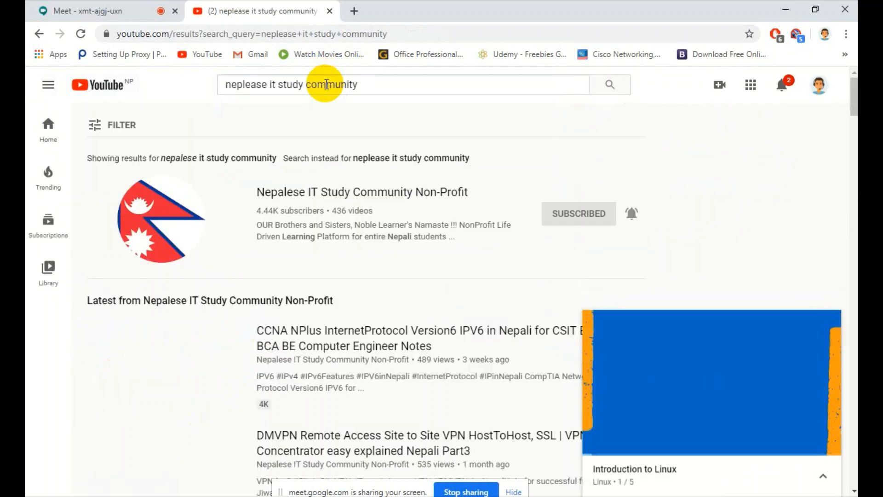
click(352, 191)
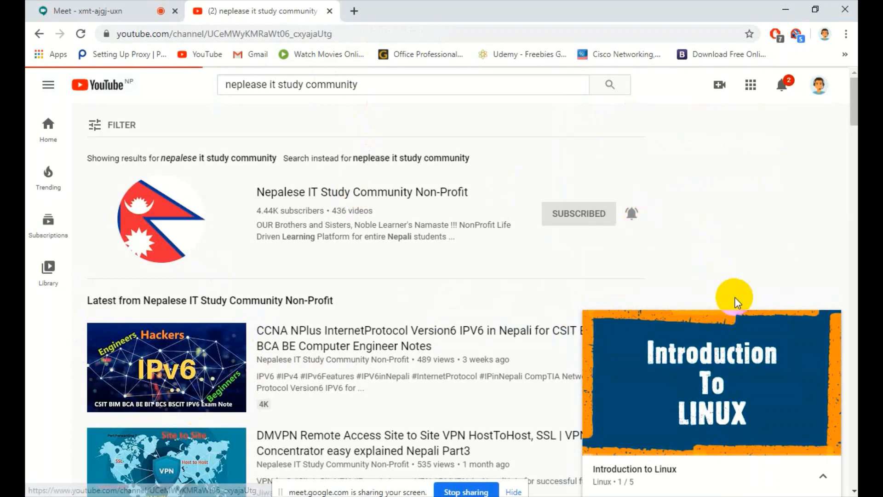
Browse the channel's created playlists, including CompTIA NetworkPlus and Linux in Nepali.
click(826, 323)
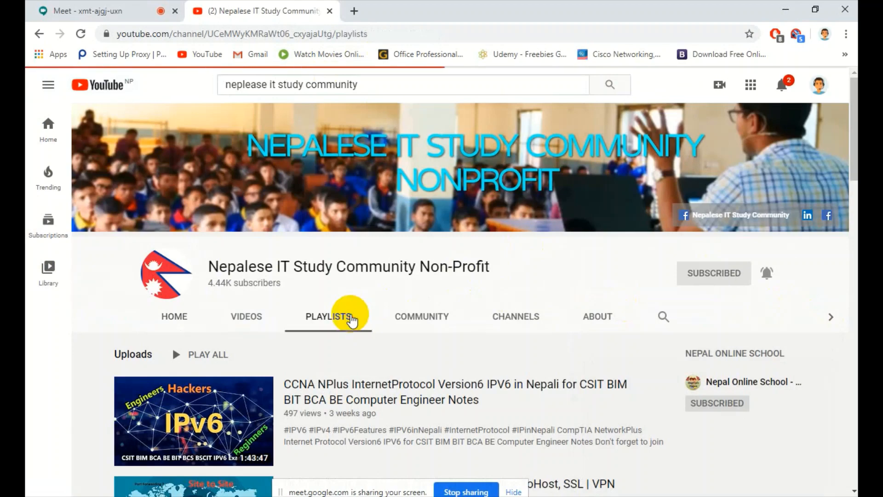
scroll(351, 315, down, 4)
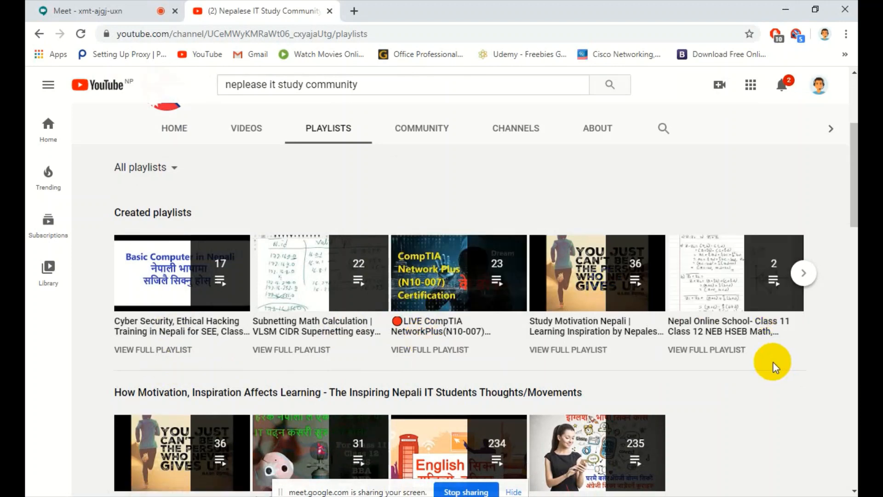
click(805, 273)
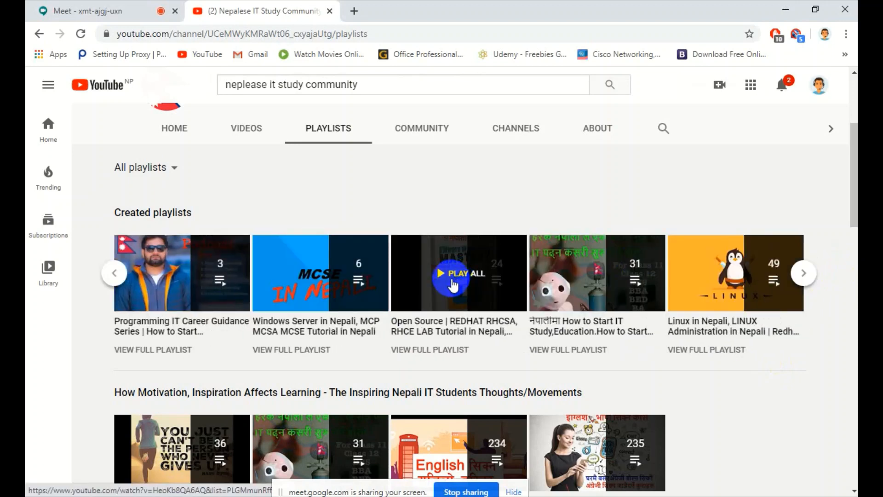
click(114, 273)
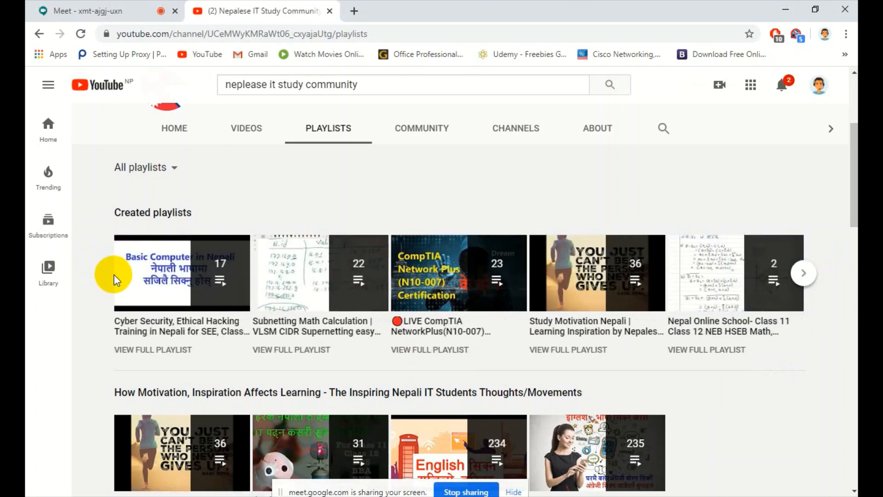
click(322, 92)
Search 'nepal online school' from past searches and open the Nepal Online School - Nonprofit channel.
key(ctrl+a)
key(BackSpace)
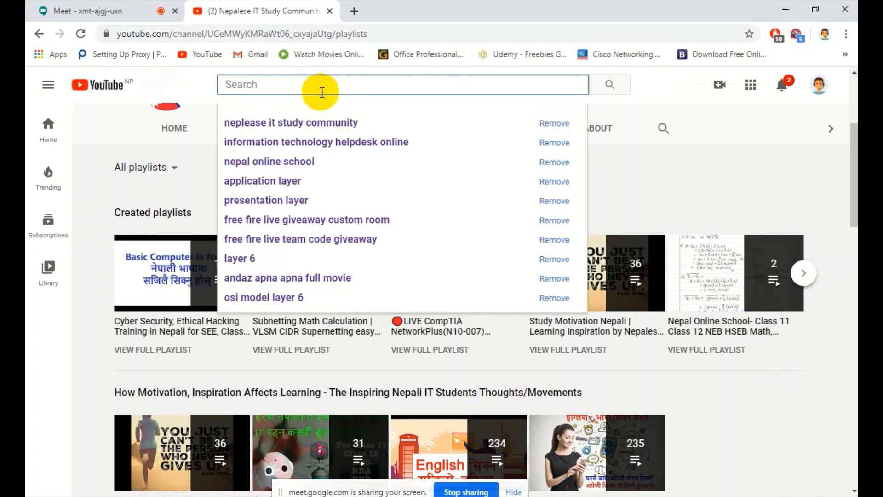
text(nep)
key(Down)
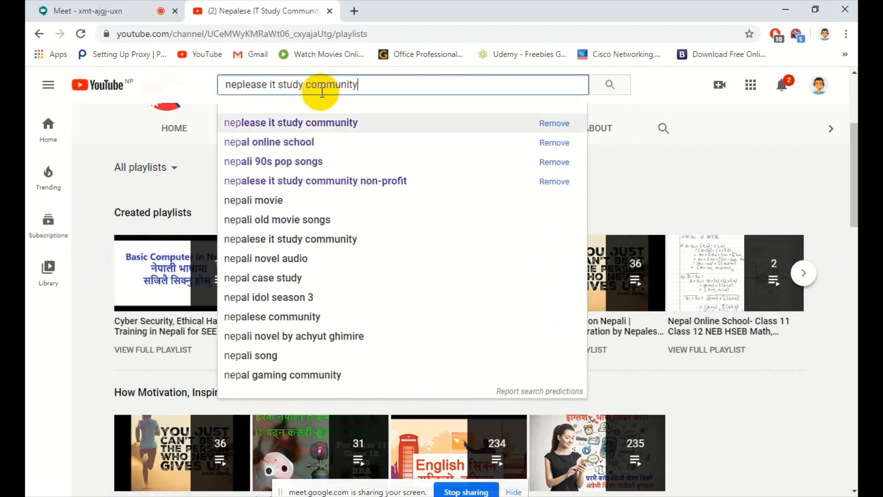
key(Down)
key(Return)
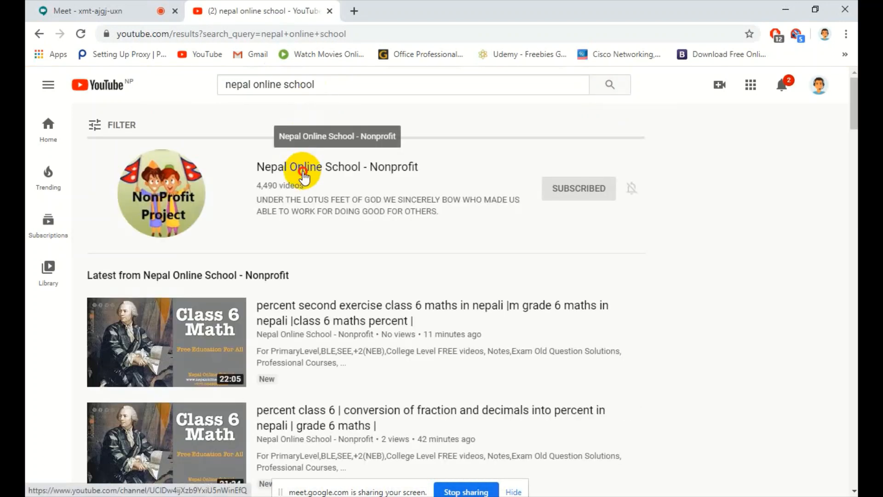
click(304, 175)
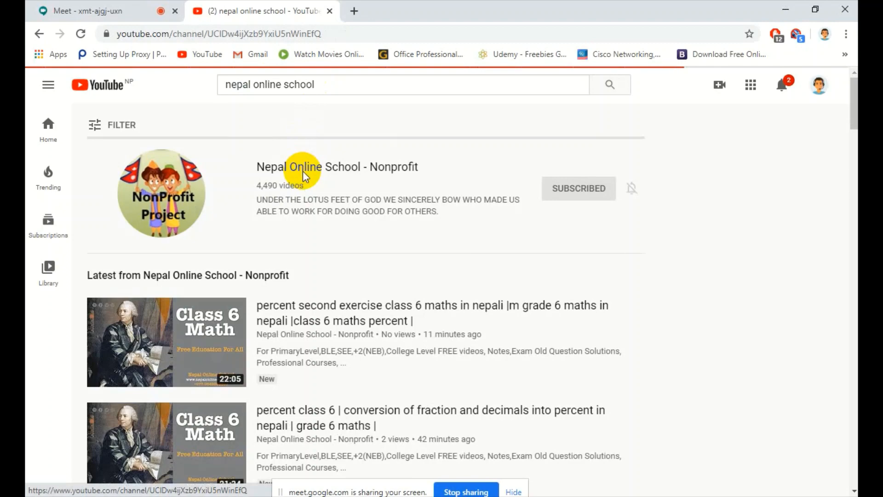
Scroll through the channel's subject playlist shelves, then close the YouTube tab.
scroll(314, 290, down, 4)
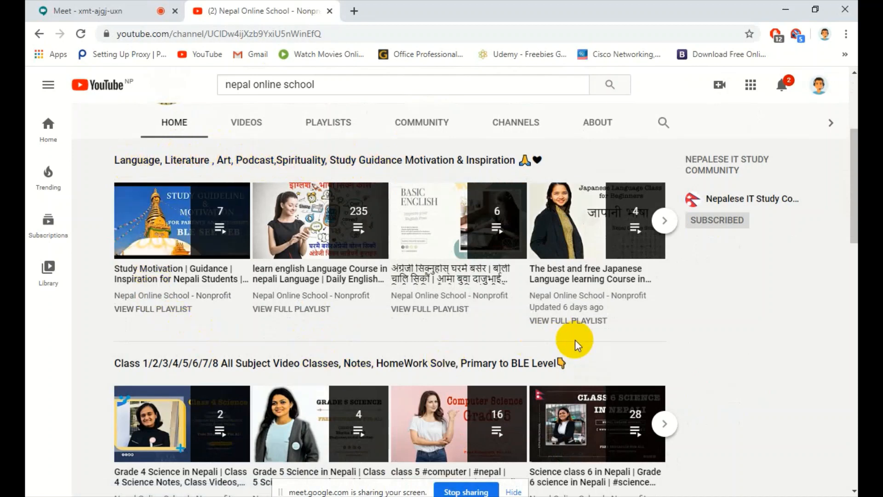
scroll(750, 329, down, 16)
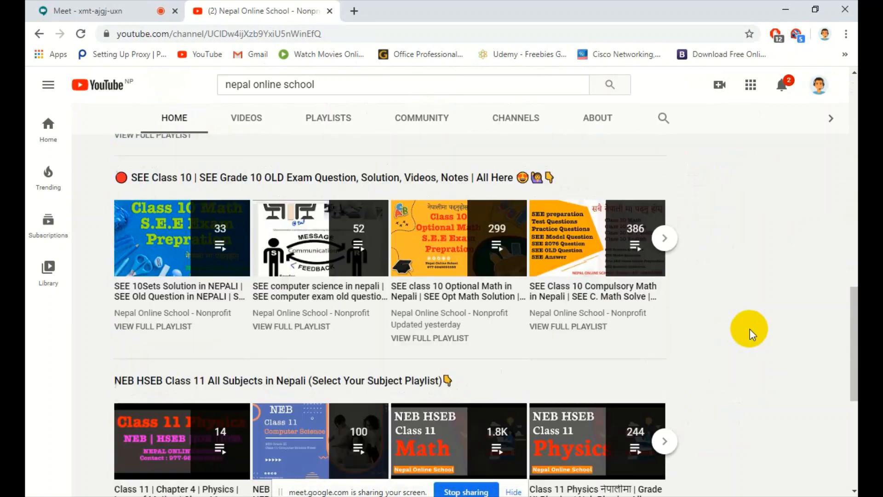
scroll(750, 329, down, 6)
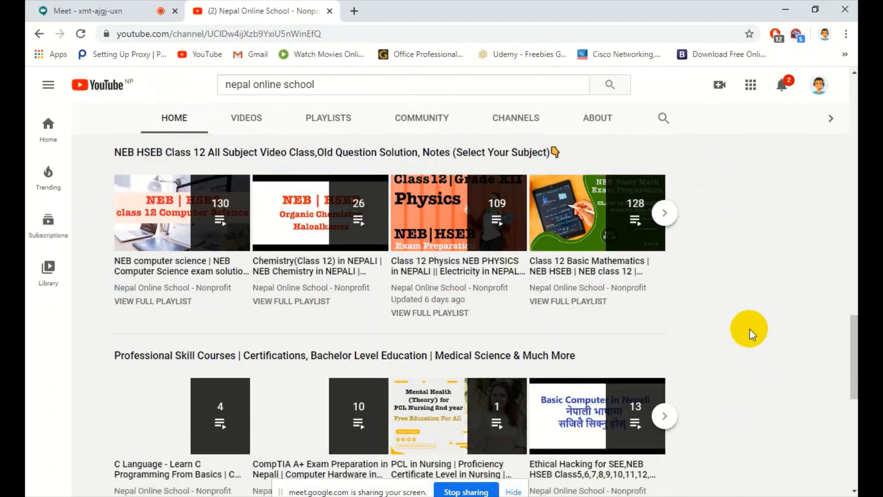
scroll(750, 329, down, 10)
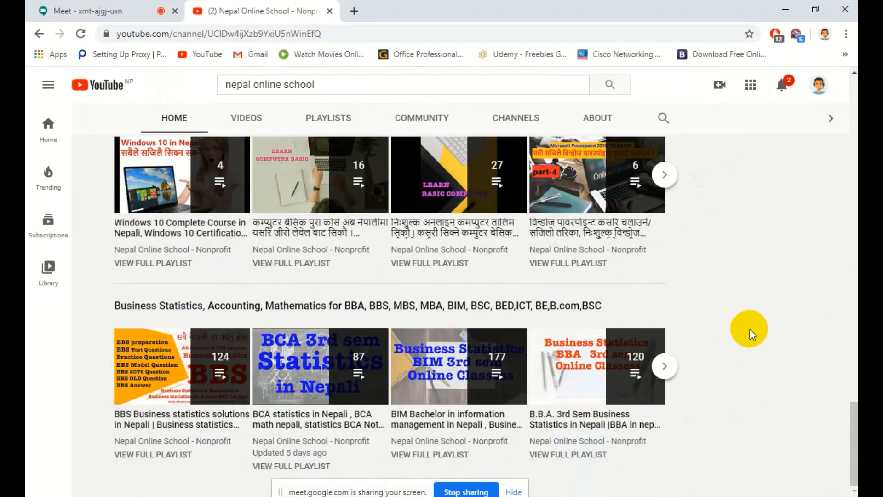
scroll(750, 329, up, 5)
scroll(750, 329, up, 20)
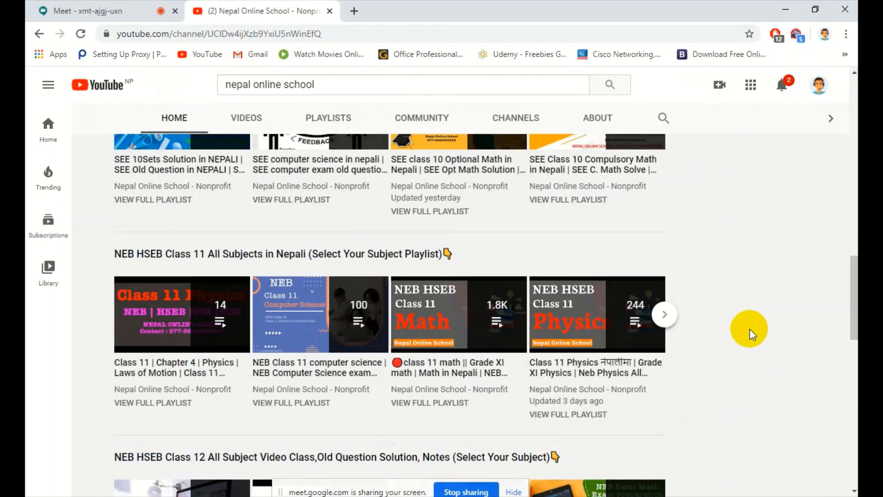
scroll(750, 330, up, 12)
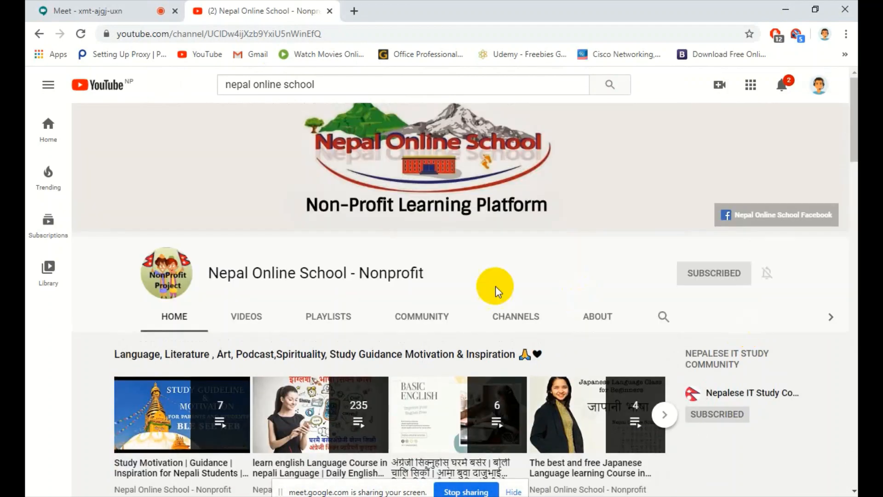
click(330, 12)
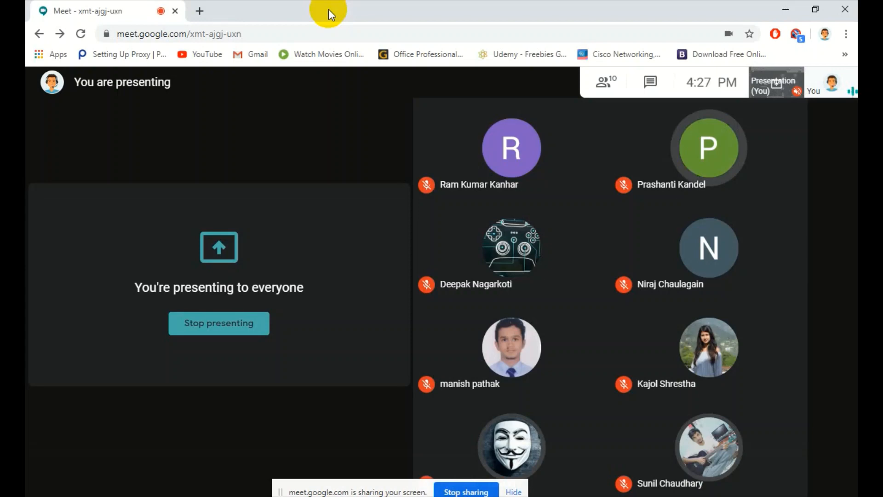
Open facebook.com in a new browser tab.
click(203, 11)
text(facebook.com)
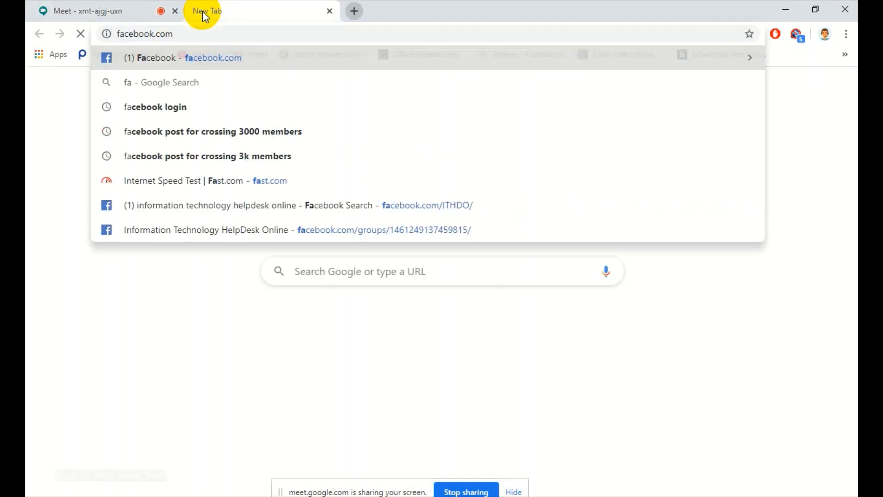
key(Return)
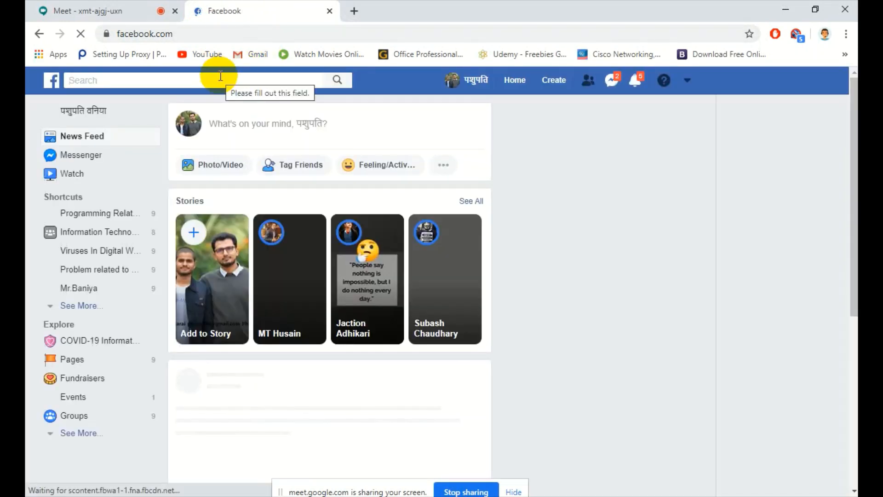
Search Facebook for 'information technology helpdesk online', then close the Facebook tab.
click(221, 76)
text(inf)
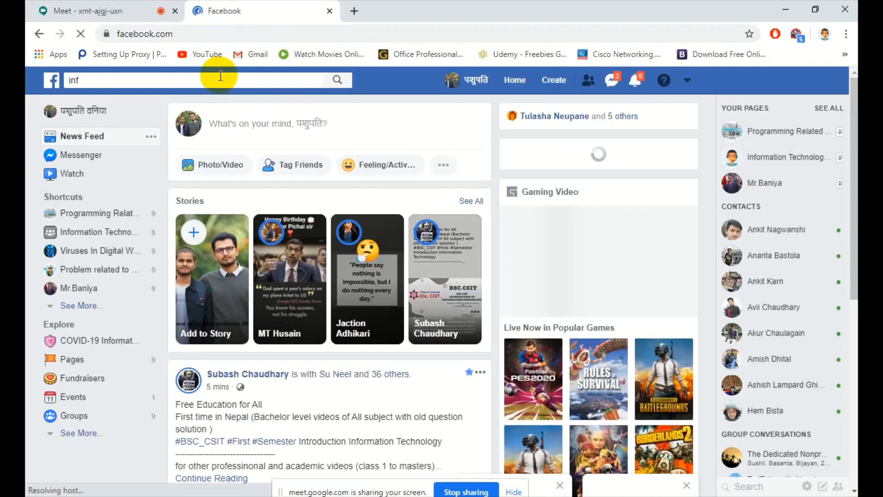
text(orma)
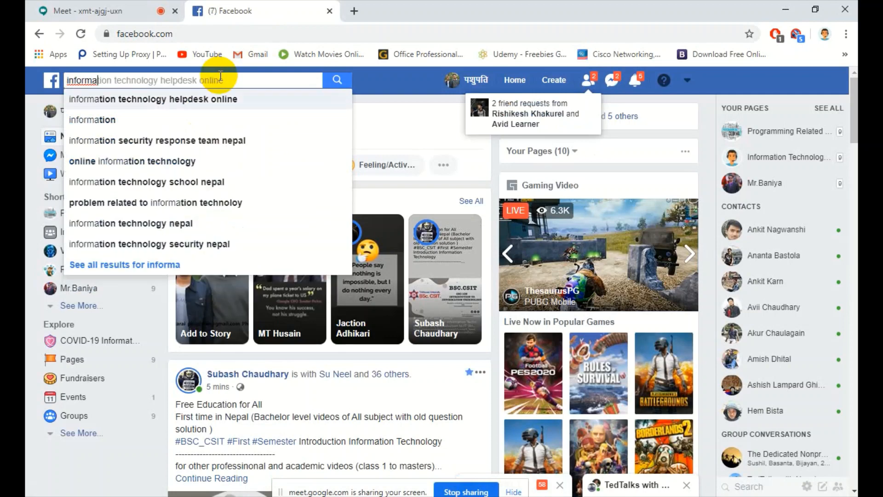
key(Return)
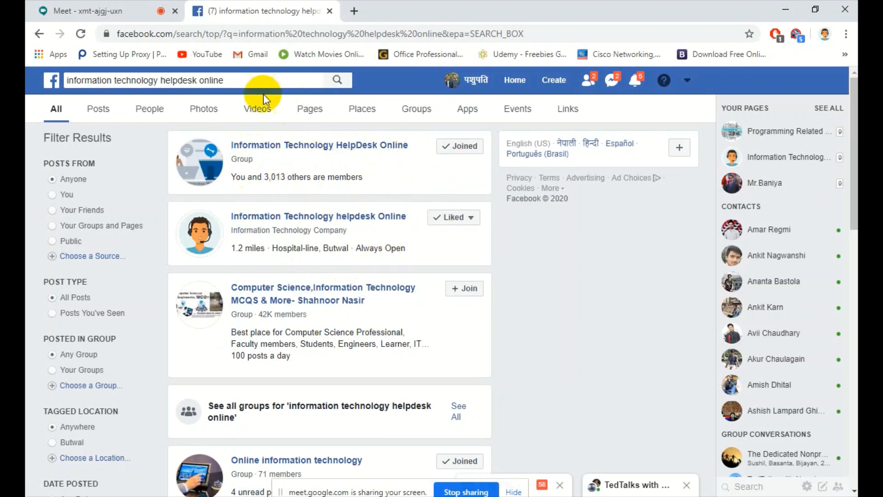
click(258, 82)
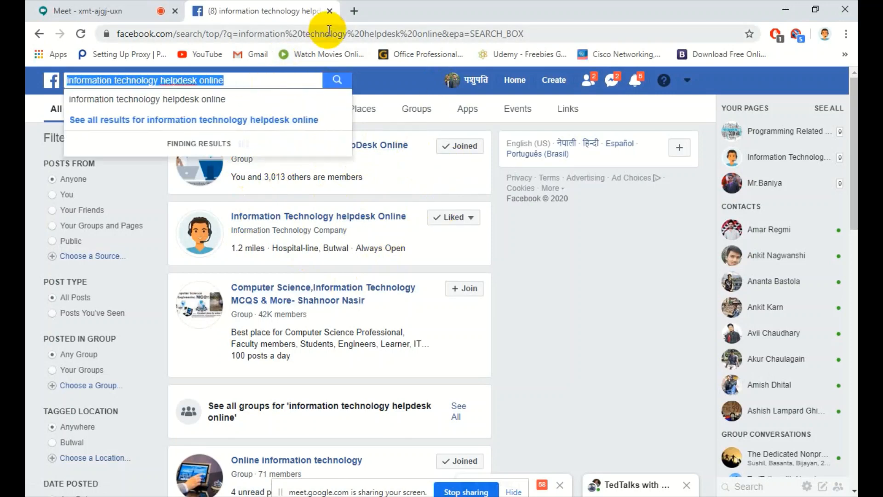
click(329, 11)
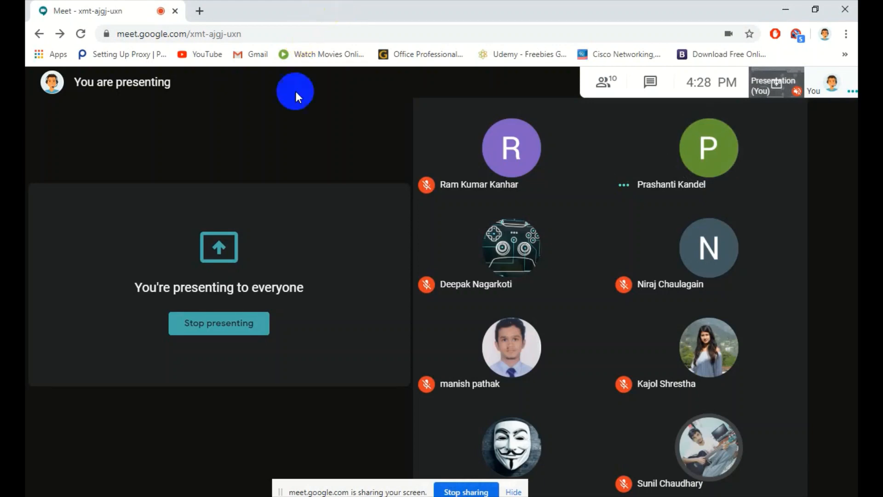